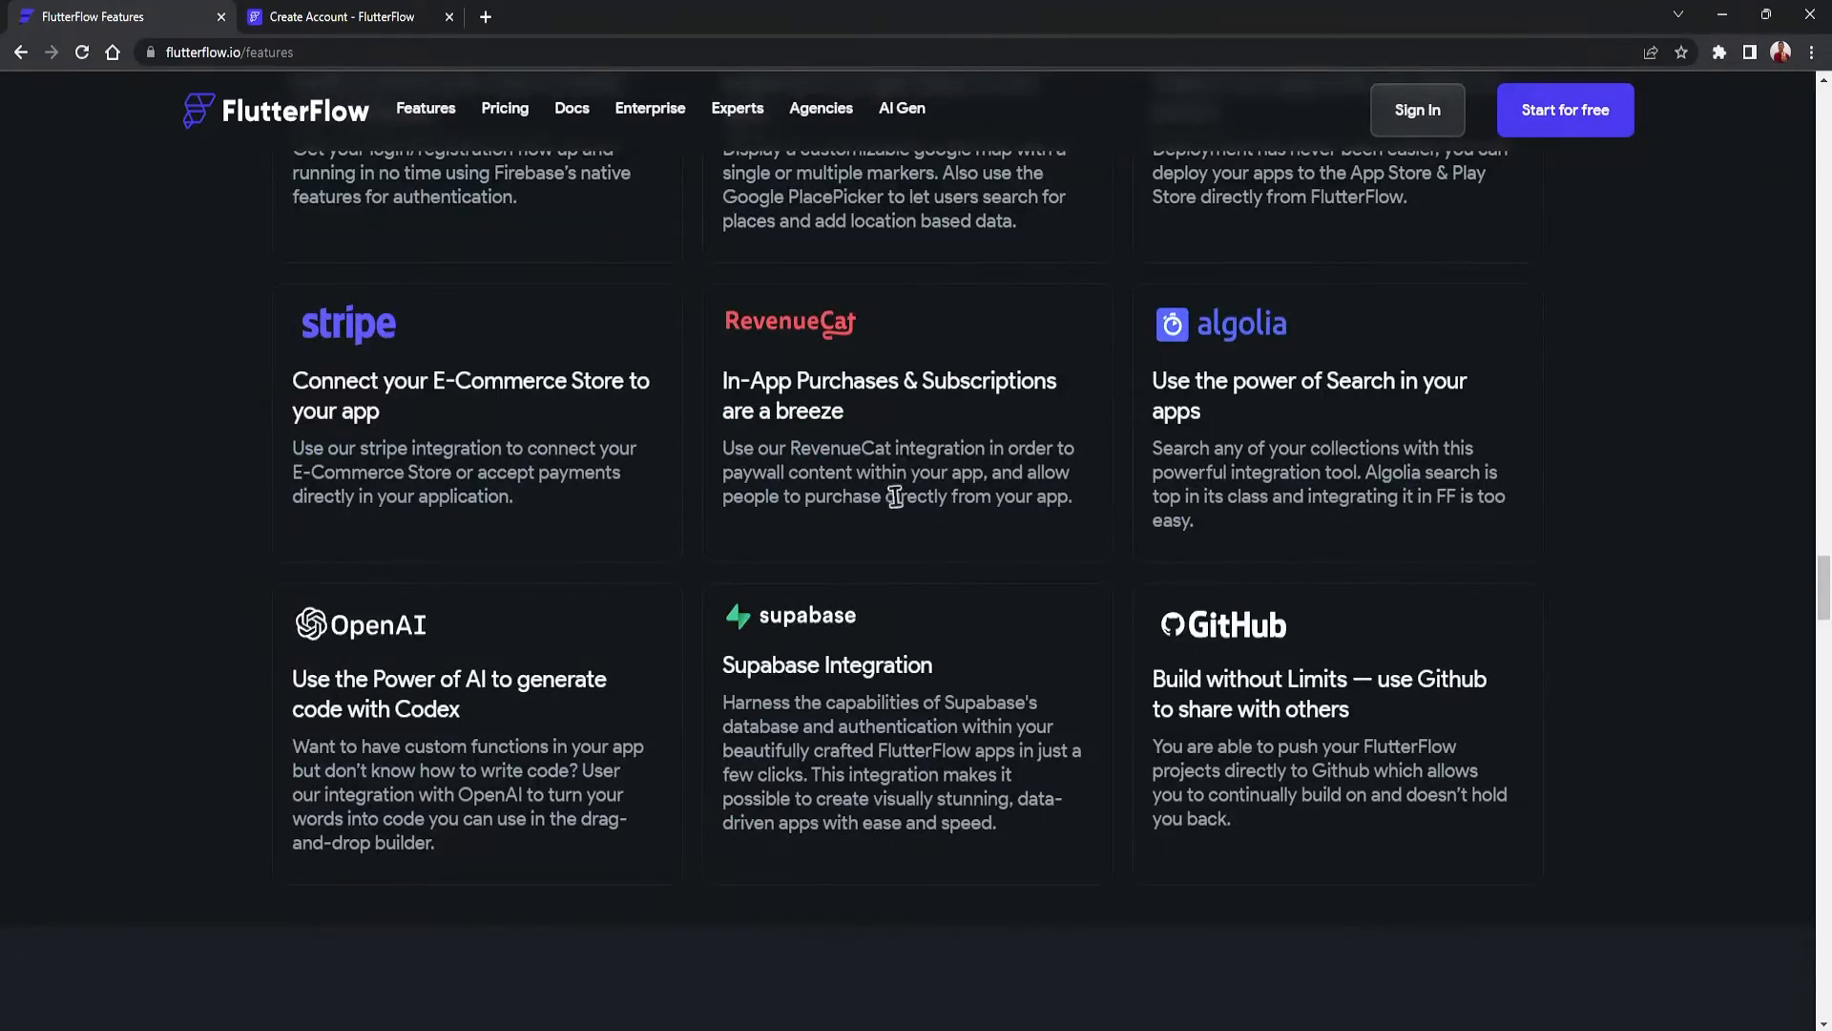
Return to the top of the Features page and open Pricing in a new tab
scroll(895, 496, up, 5)
scroll(615, 630, up, 20)
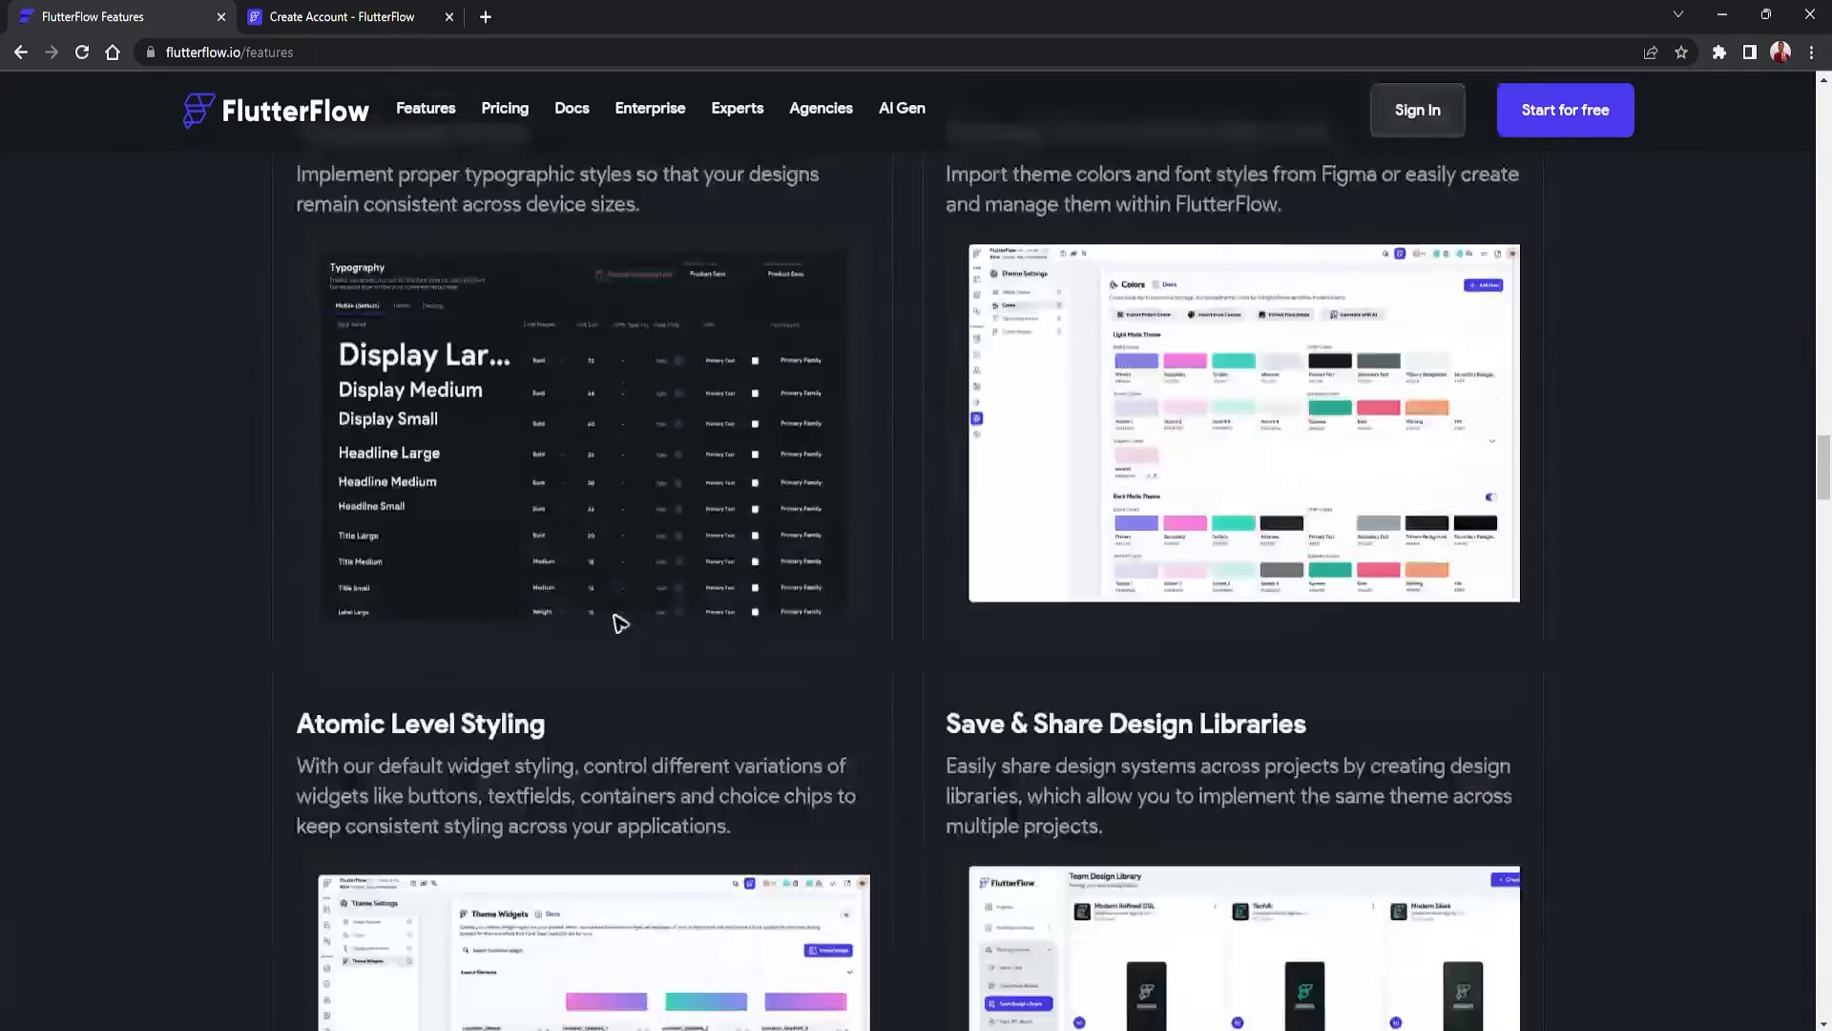
scroll(585, 513, up, 10)
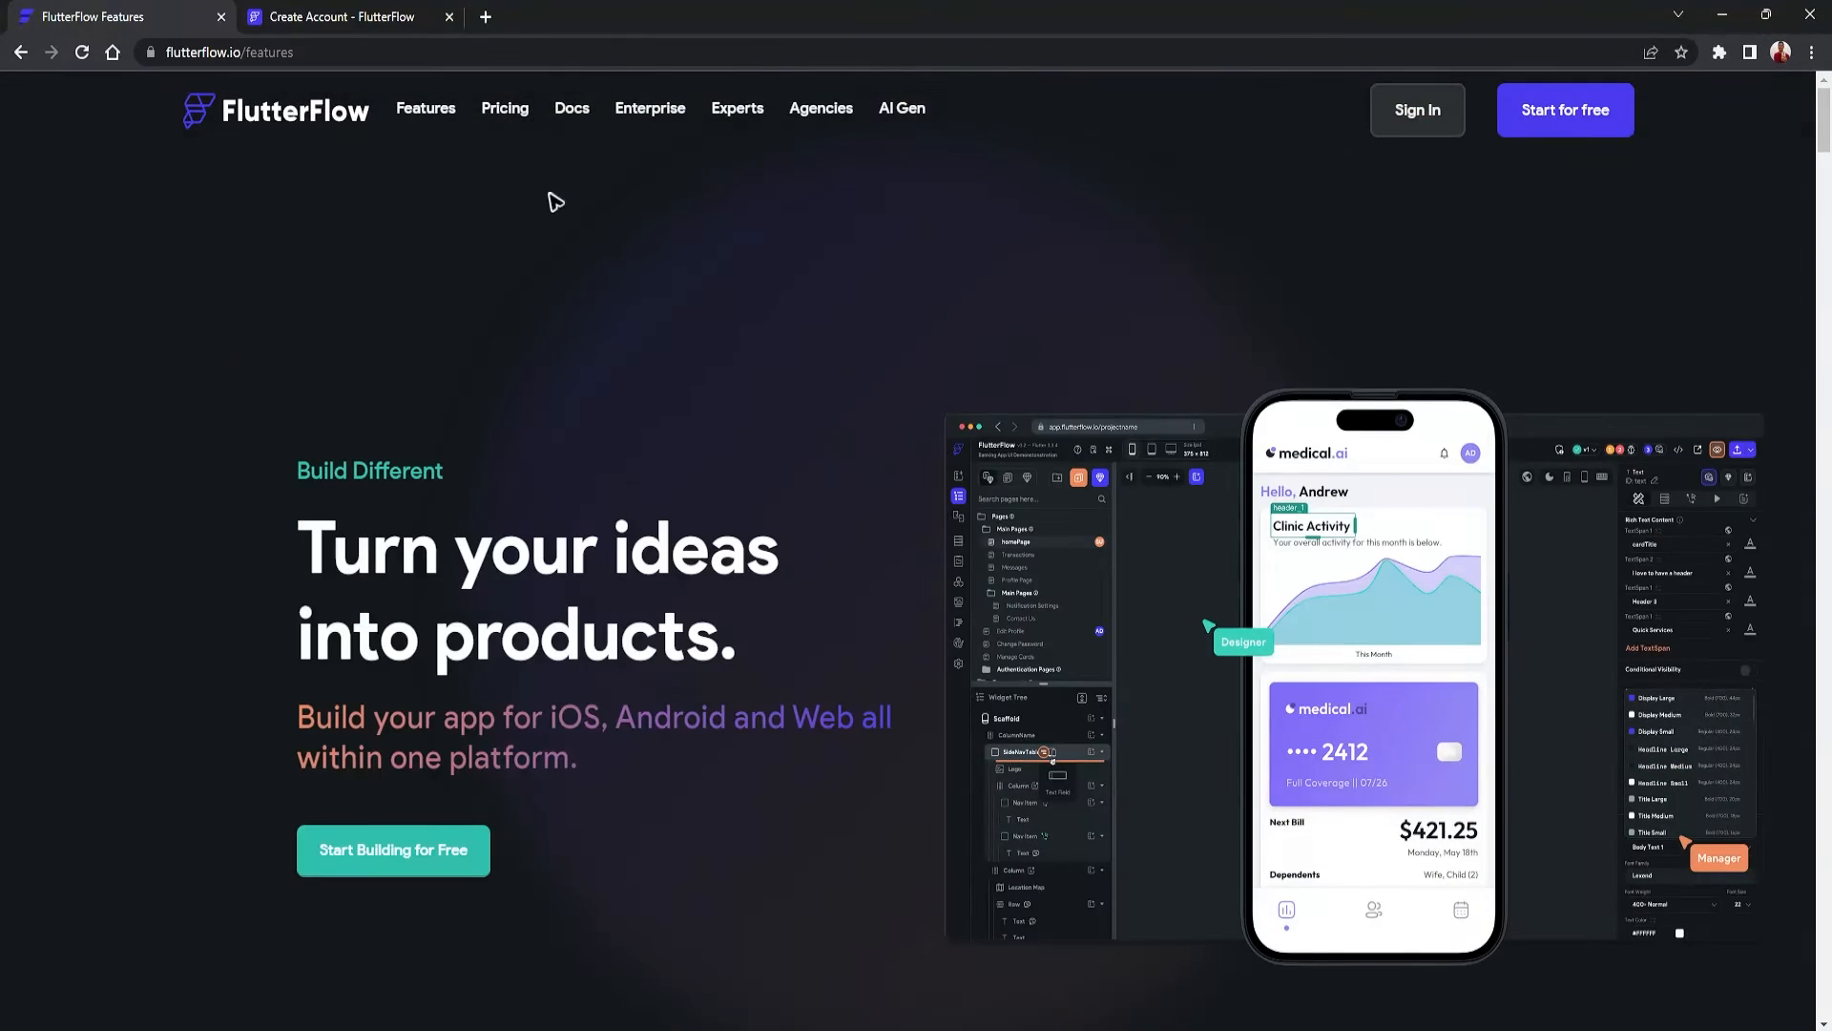
right_click(506, 113)
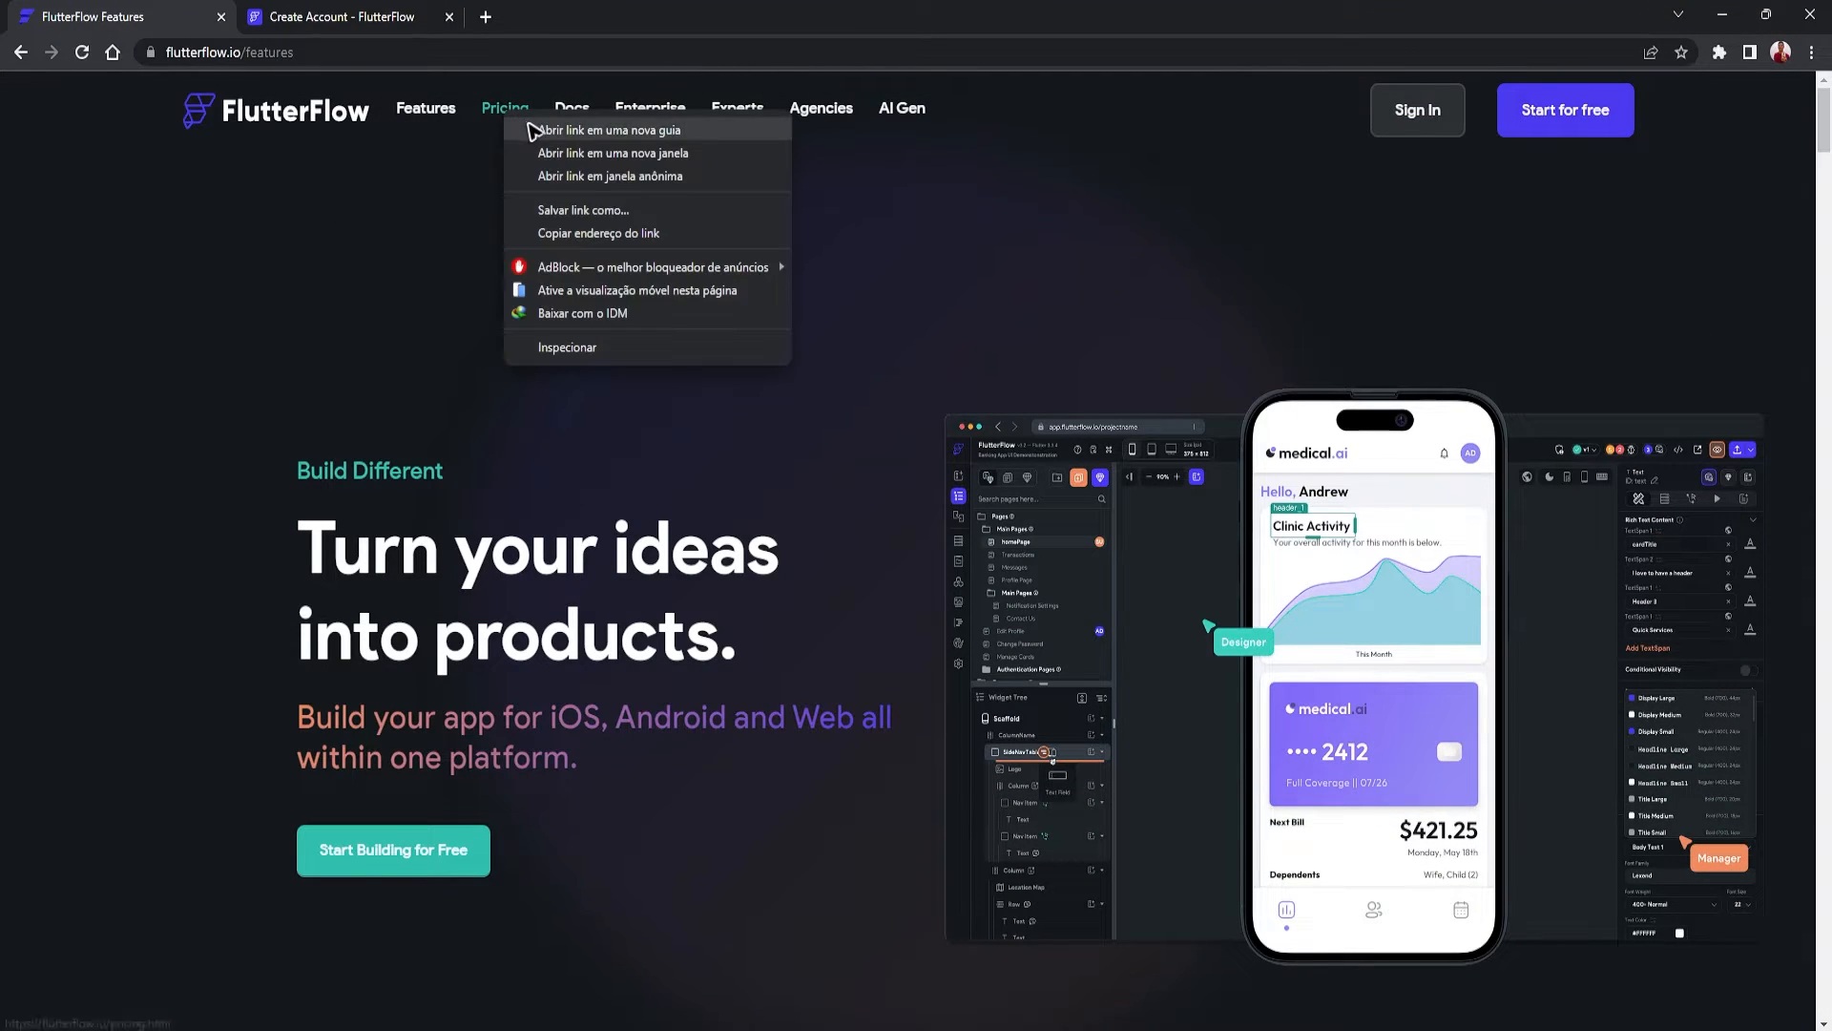
click(523, 128)
click(360, 27)
Review the Free, Standard, Pro and Teams plans, then bring up the Docs link menu
scroll(675, 421, down, 5)
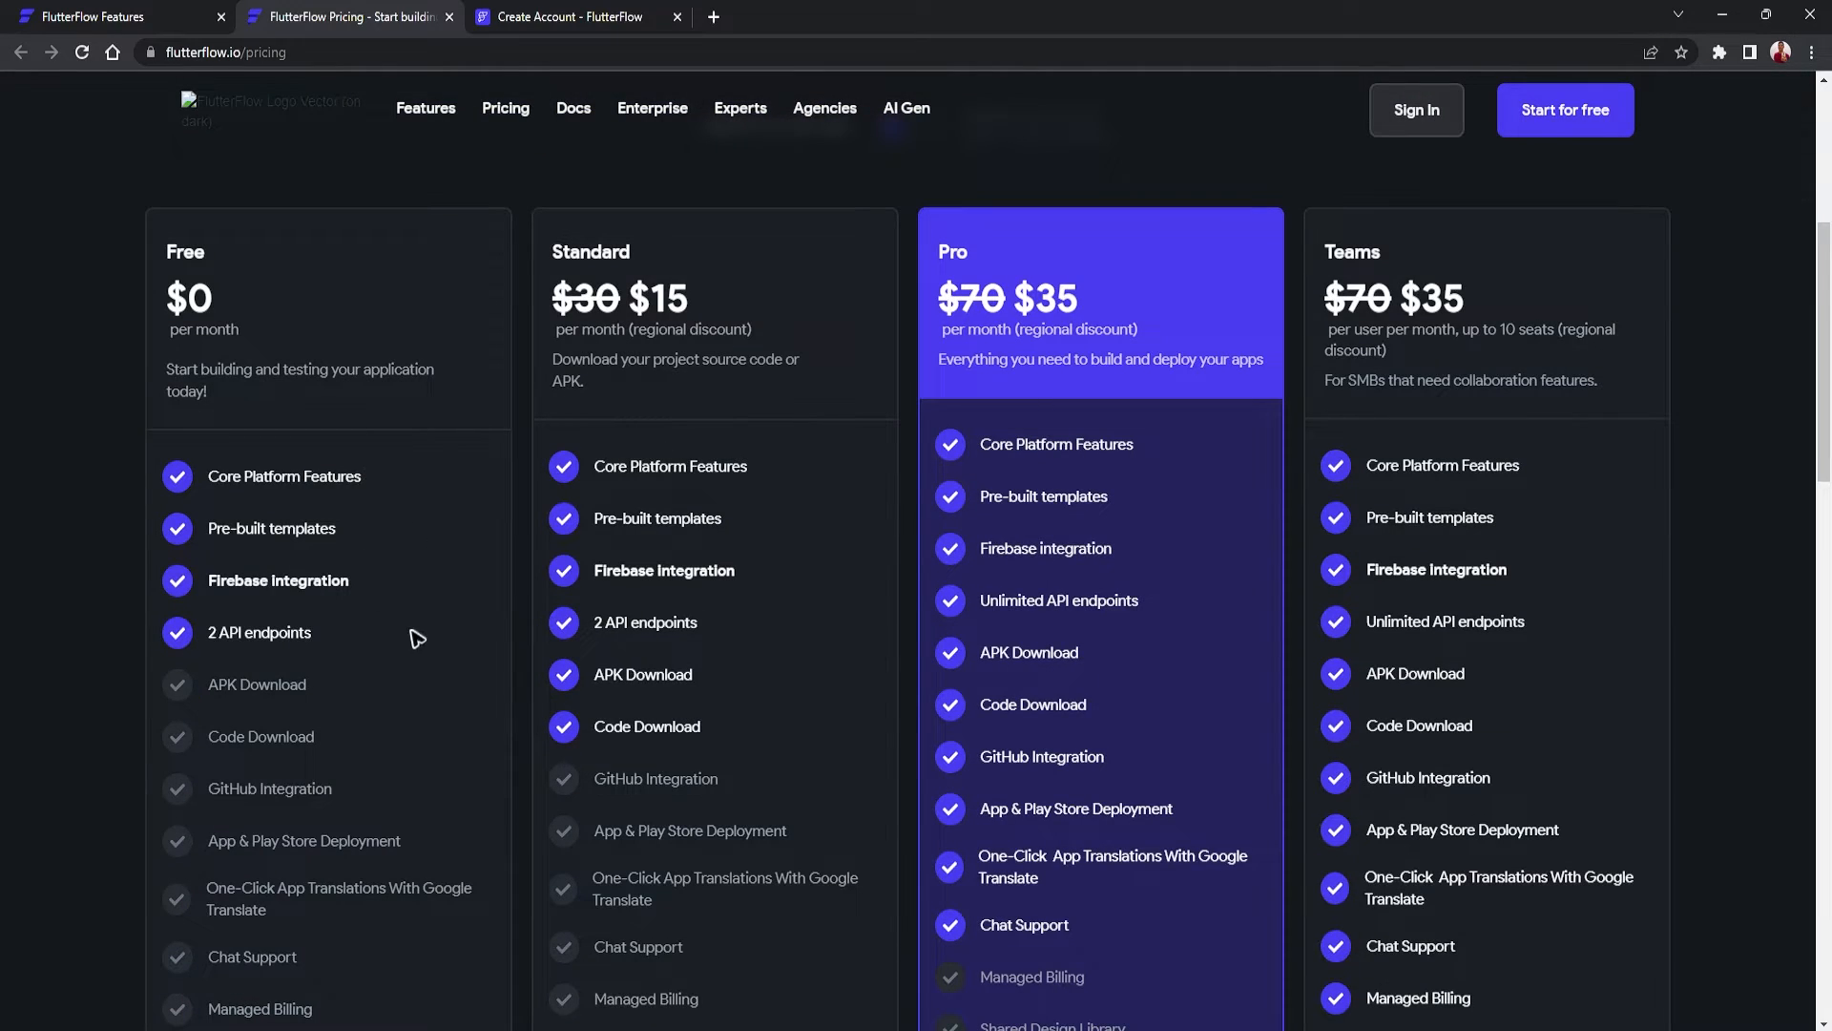
scroll(572, 630, down, 3)
scroll(1126, 592, up, 8)
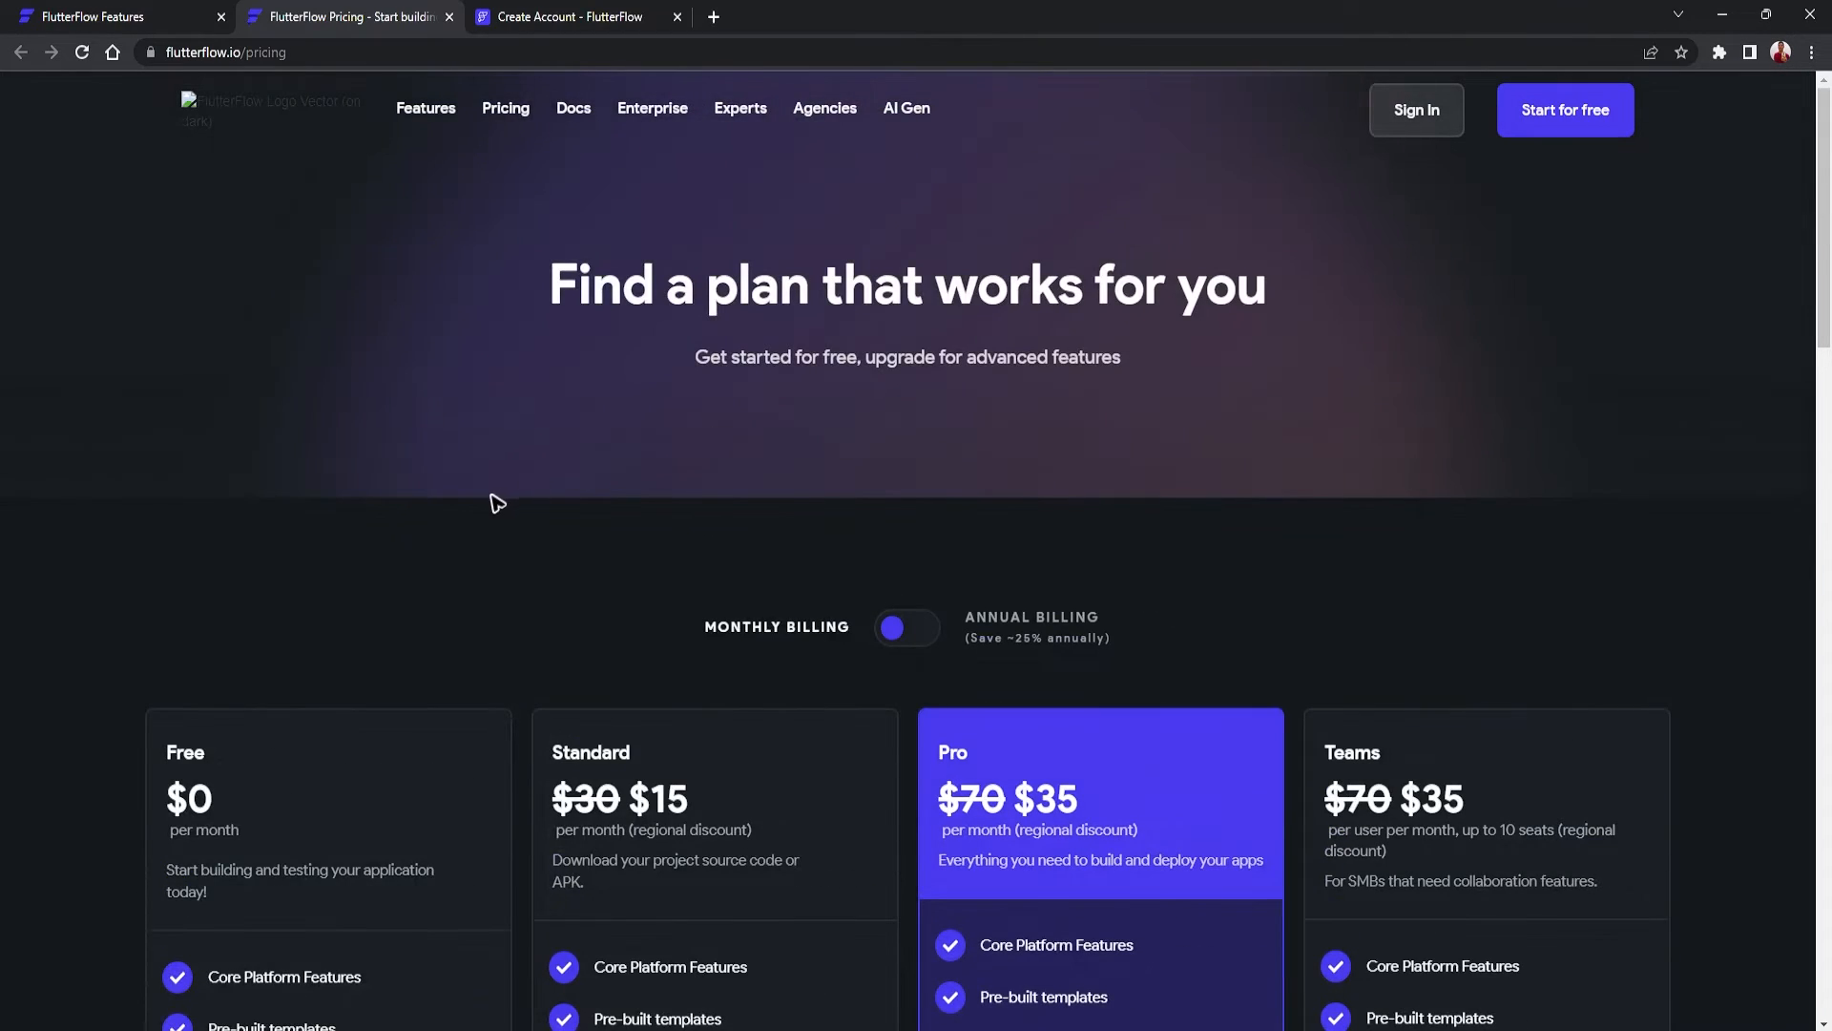
scroll(497, 503, down, 5)
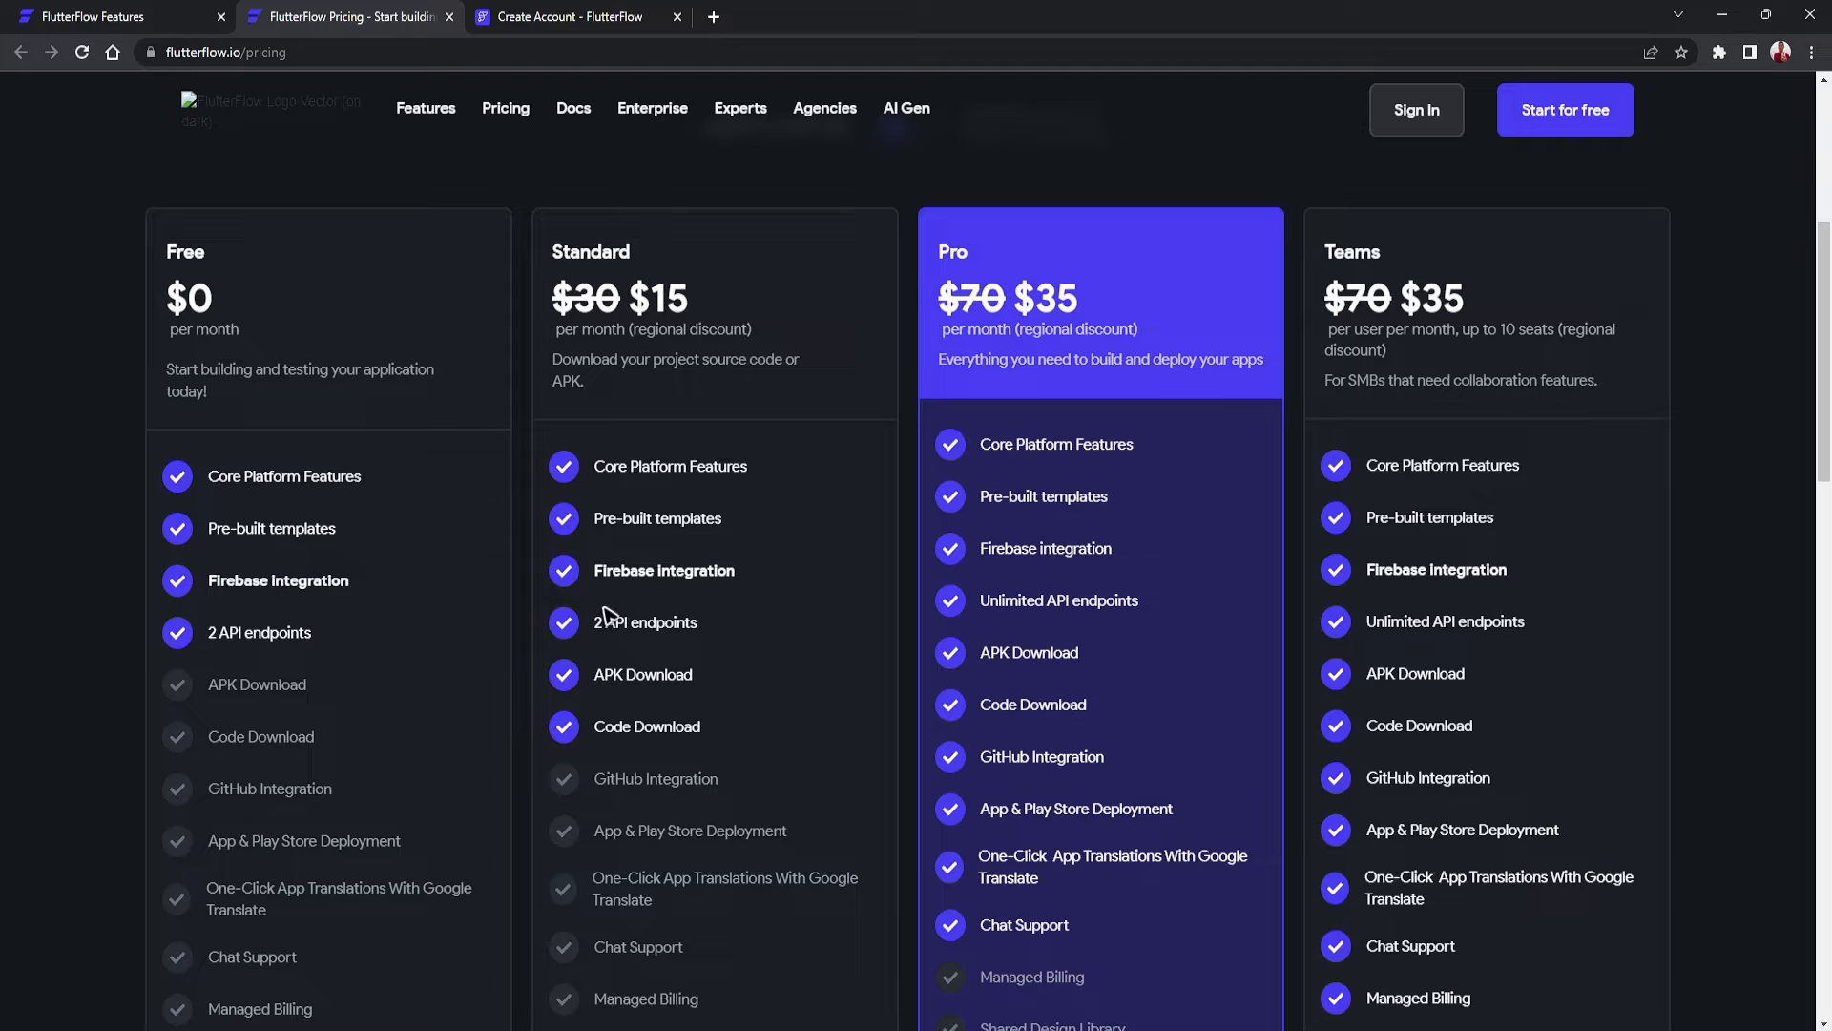
scroll(669, 598, down, 2)
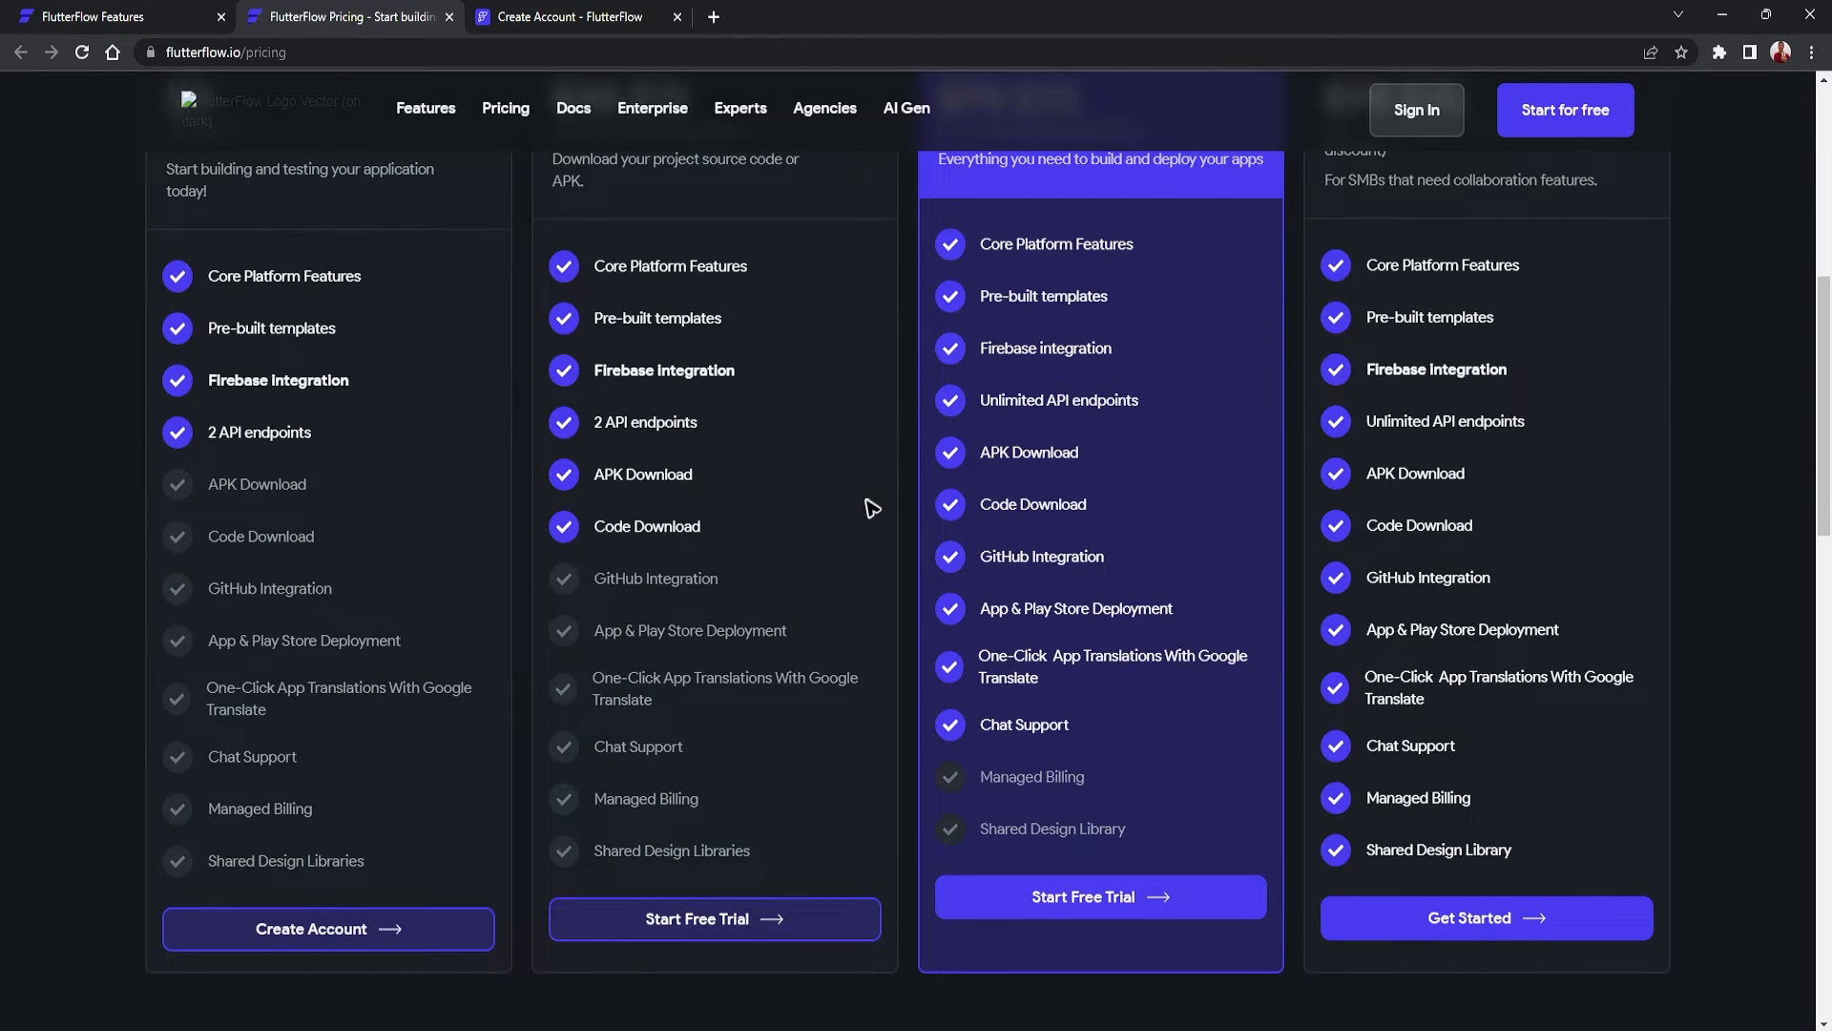
scroll(780, 513, up, 4)
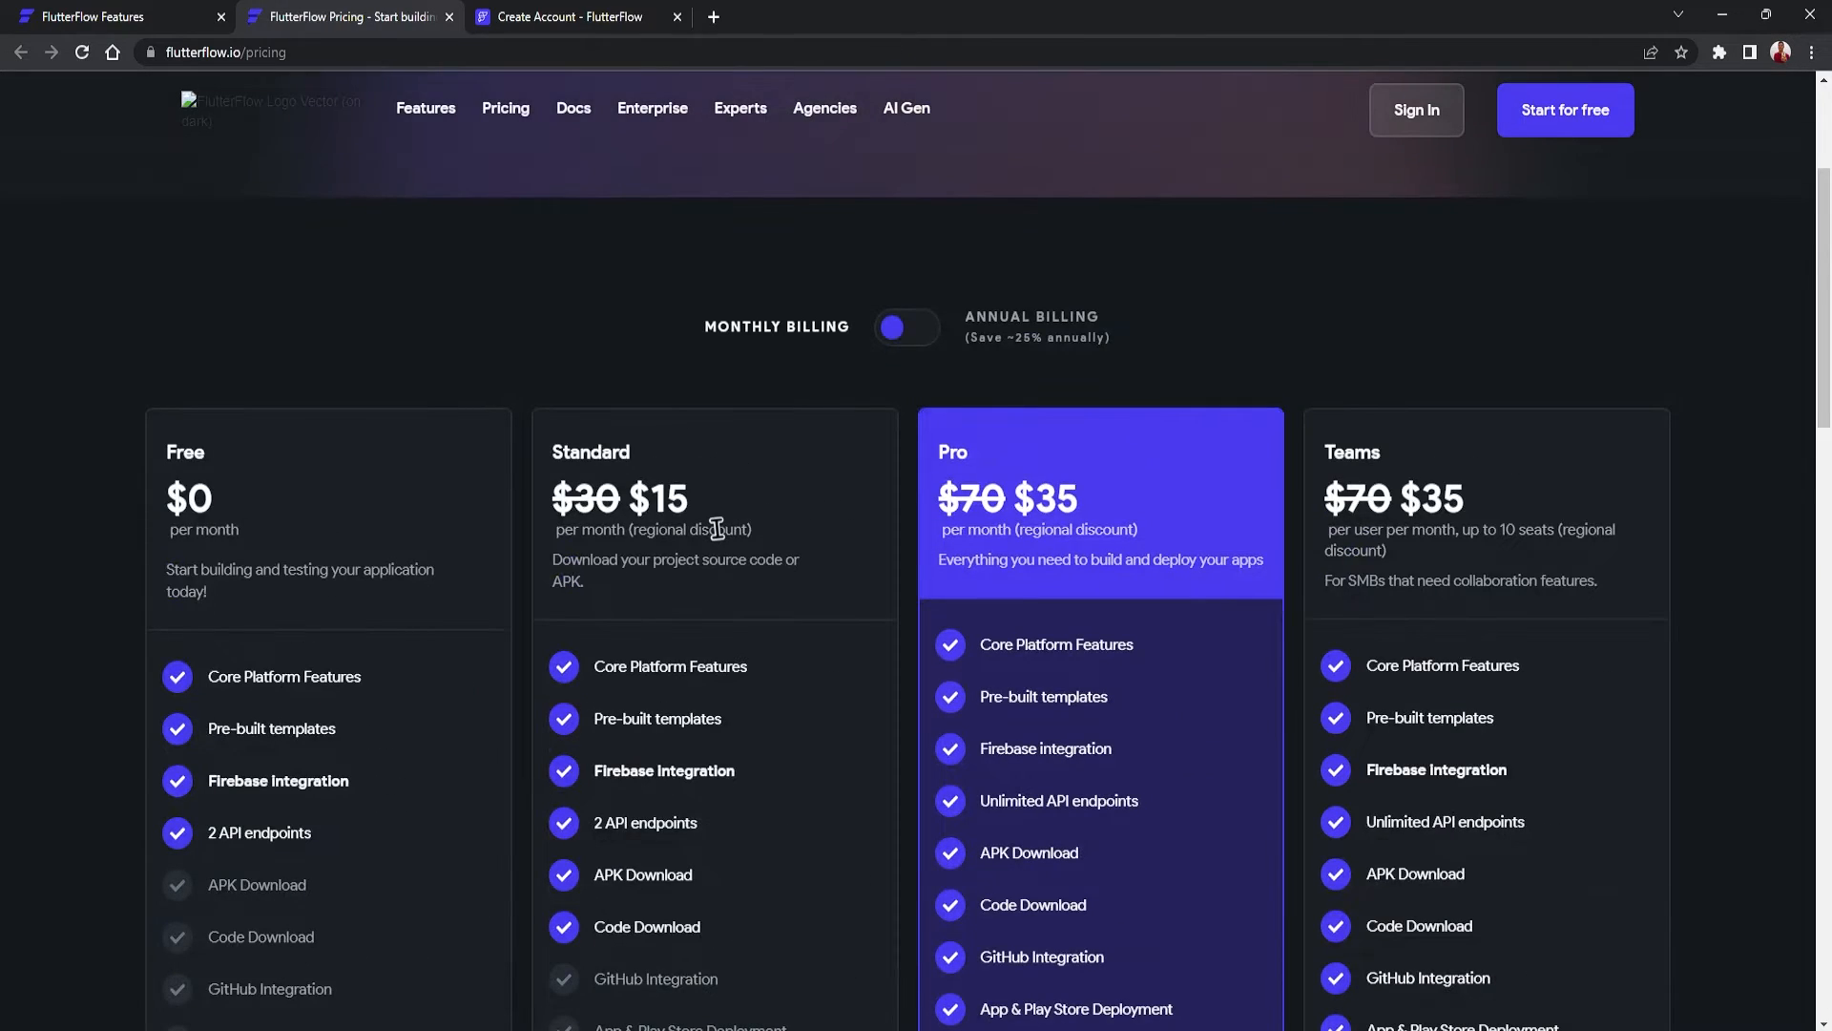
scroll(717, 528, up, 3)
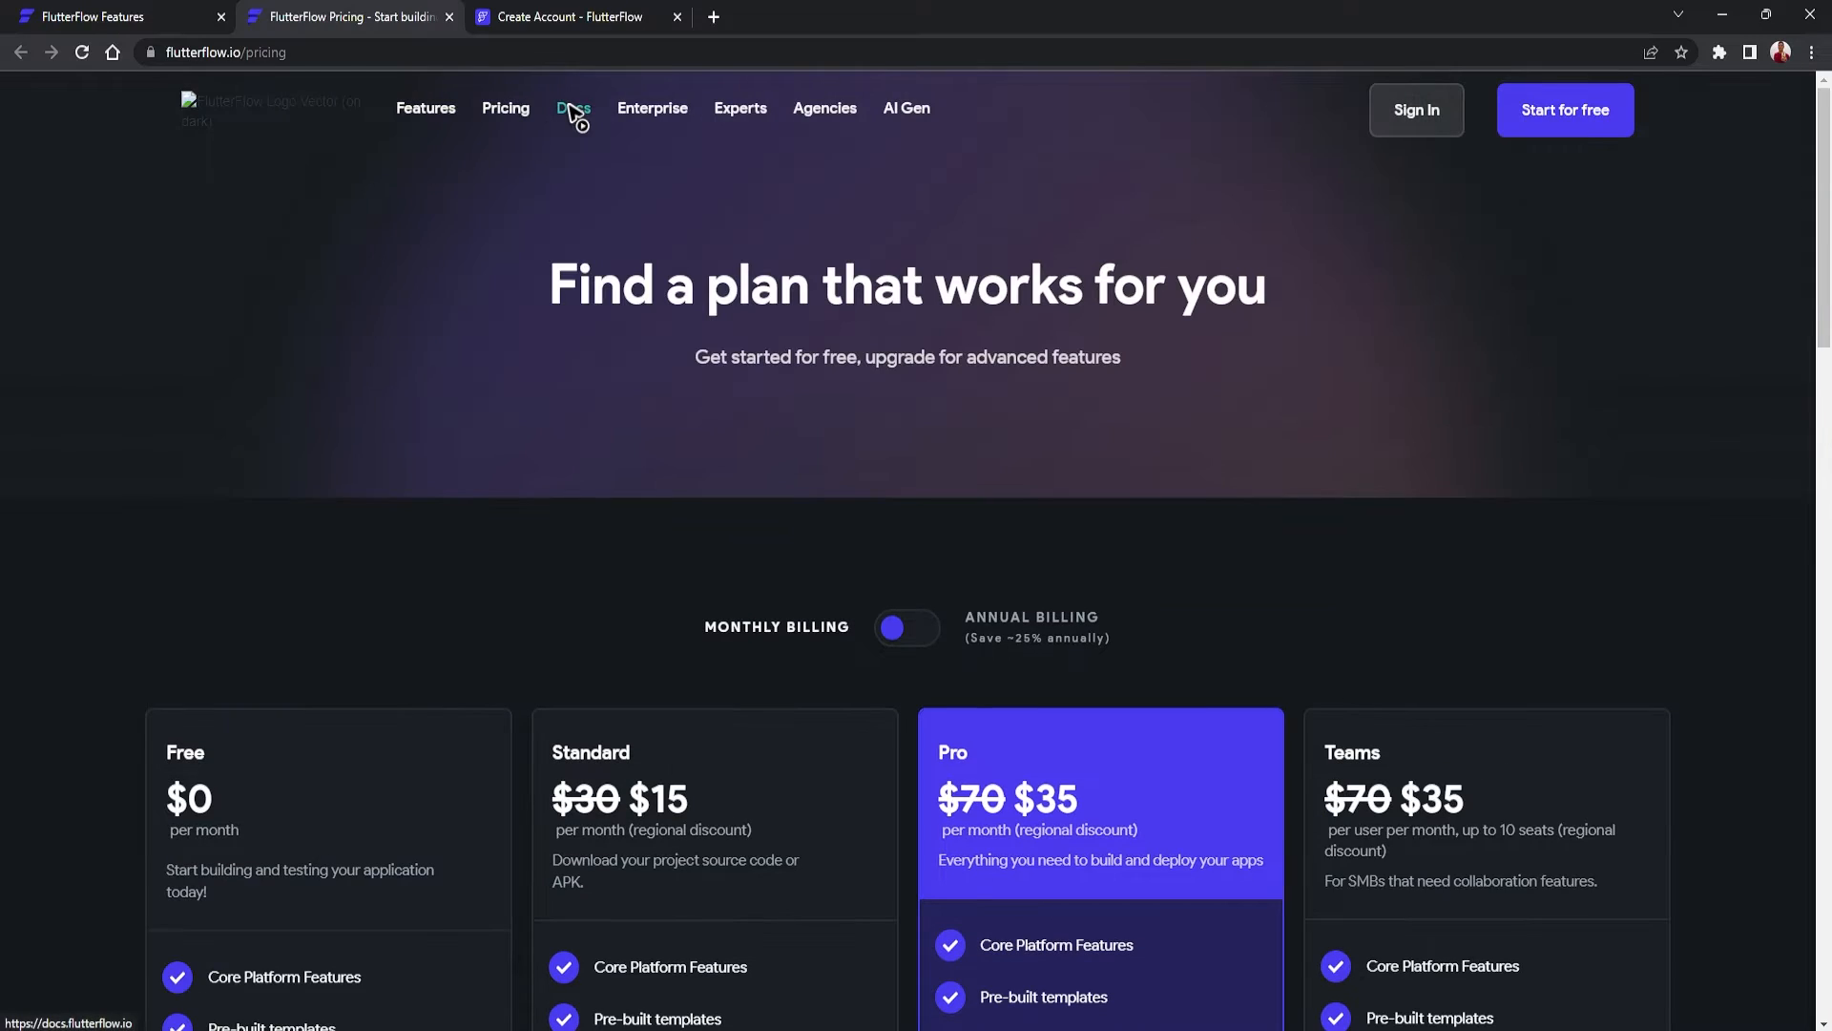
right_click(574, 113)
click(630, 126)
key(ctrl+Tab)
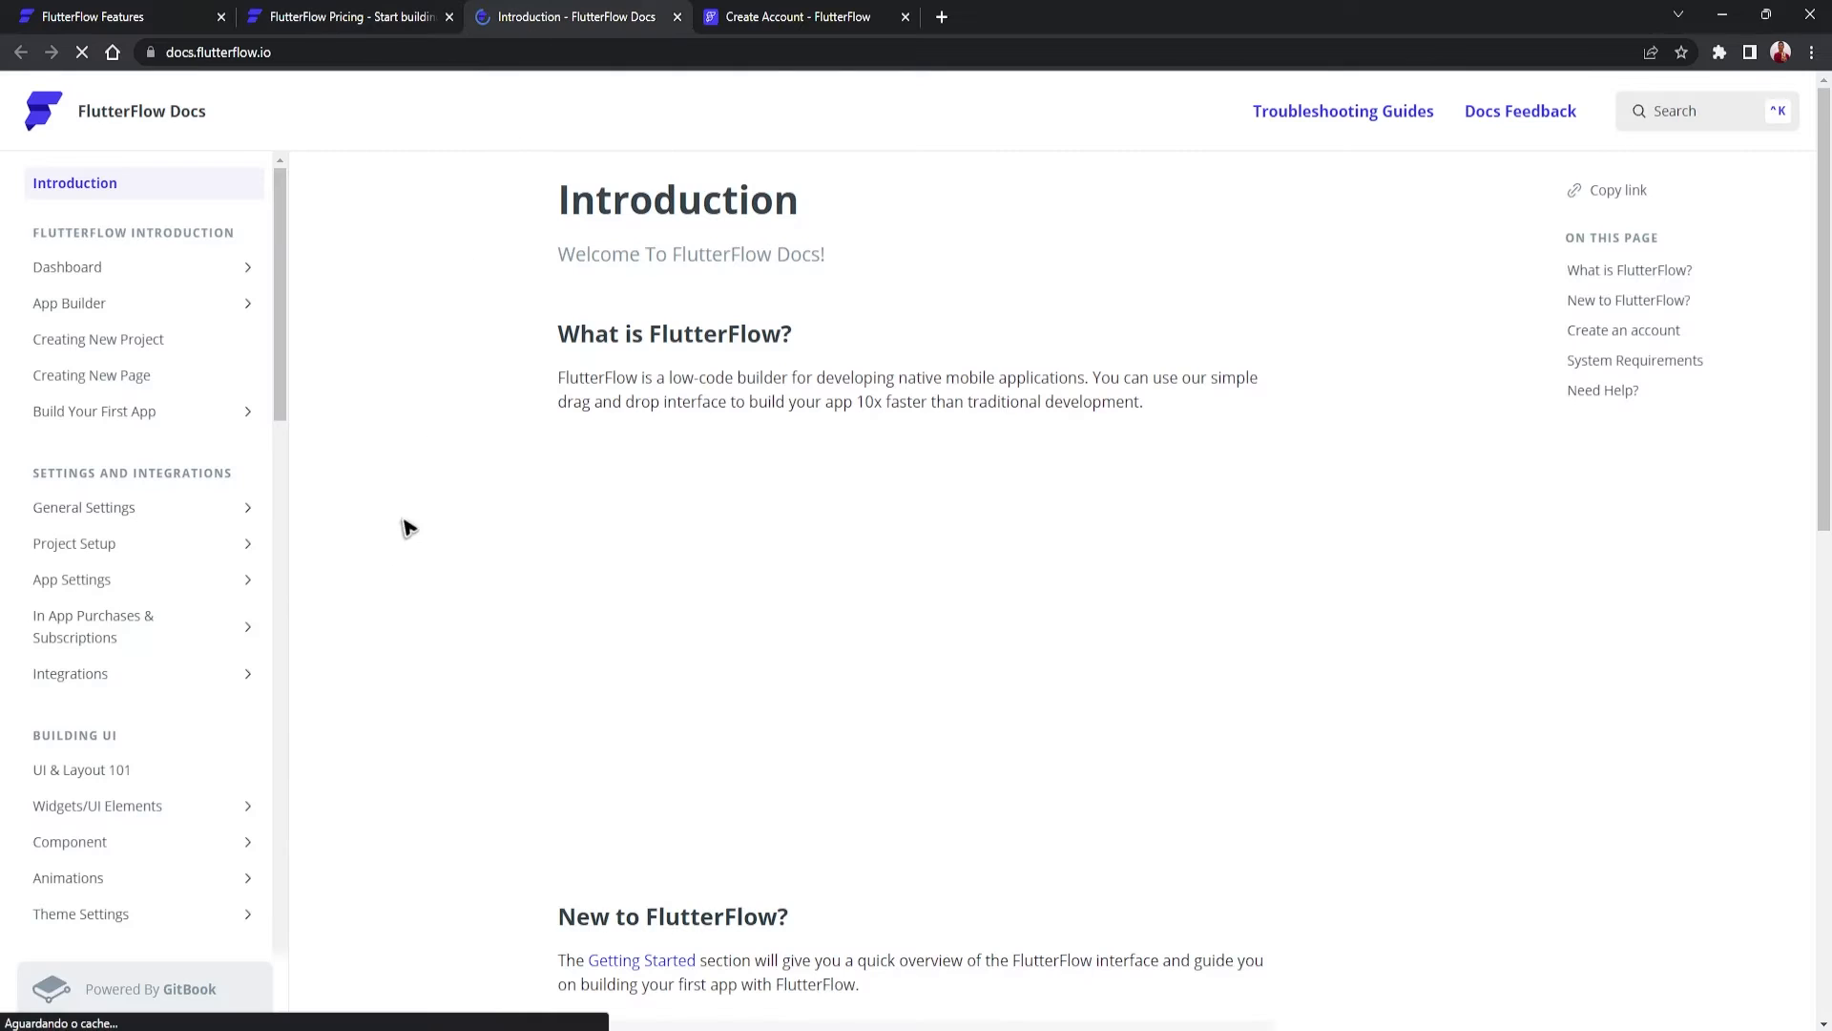
scroll(584, 573, down, 8)
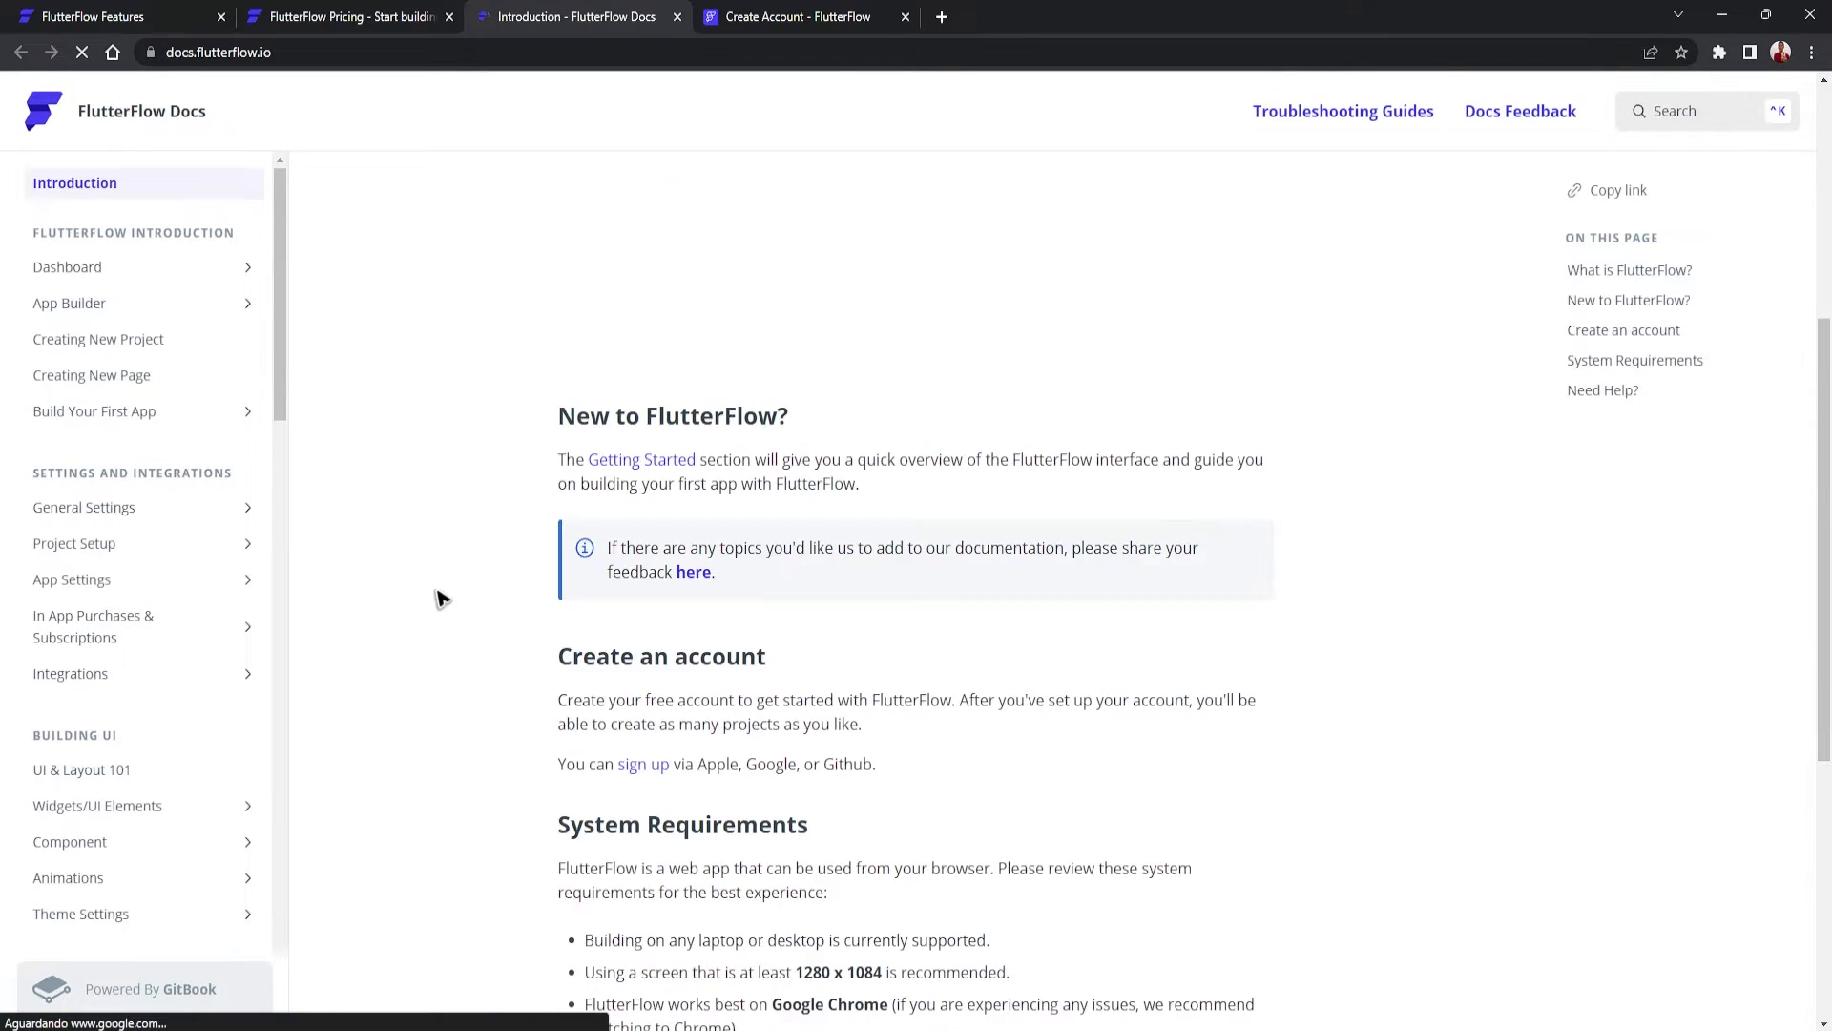
mouse_move(287, 408)
mouse_down()
mouse_move(284, 854)
mouse_move(286, 396)
mouse_up()
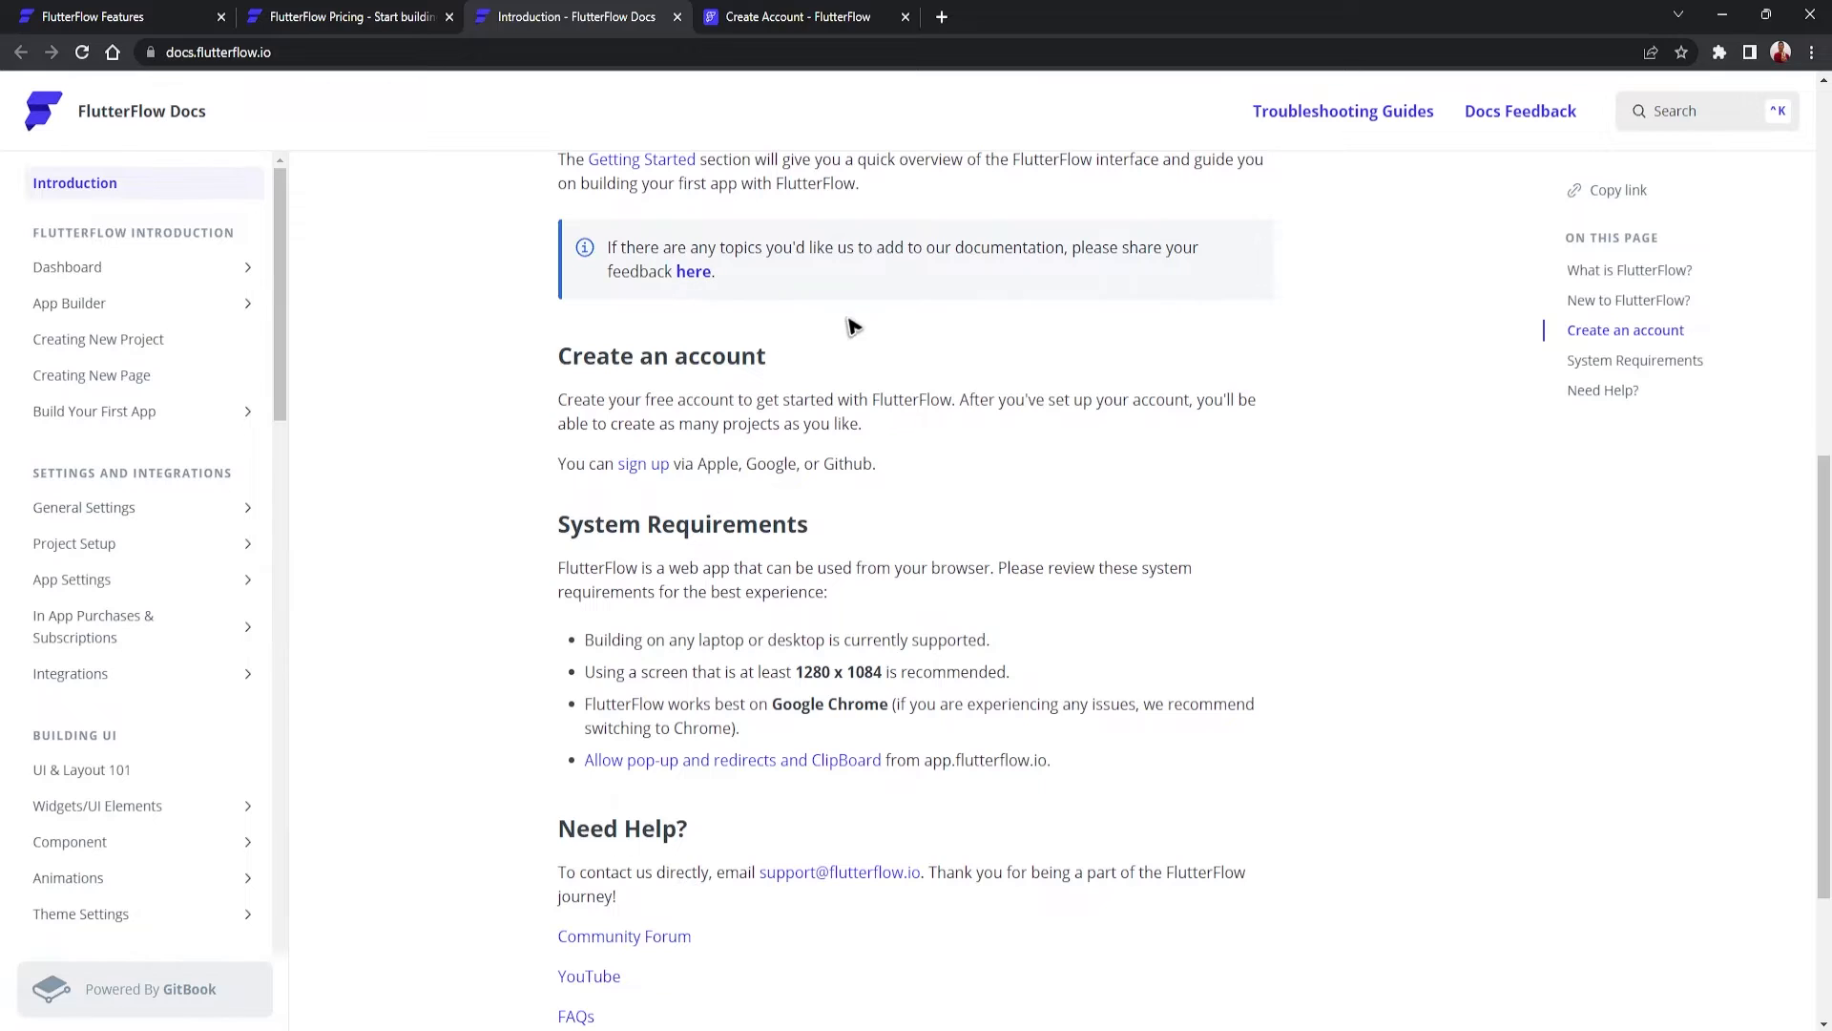
scroll(850, 327, up, 8)
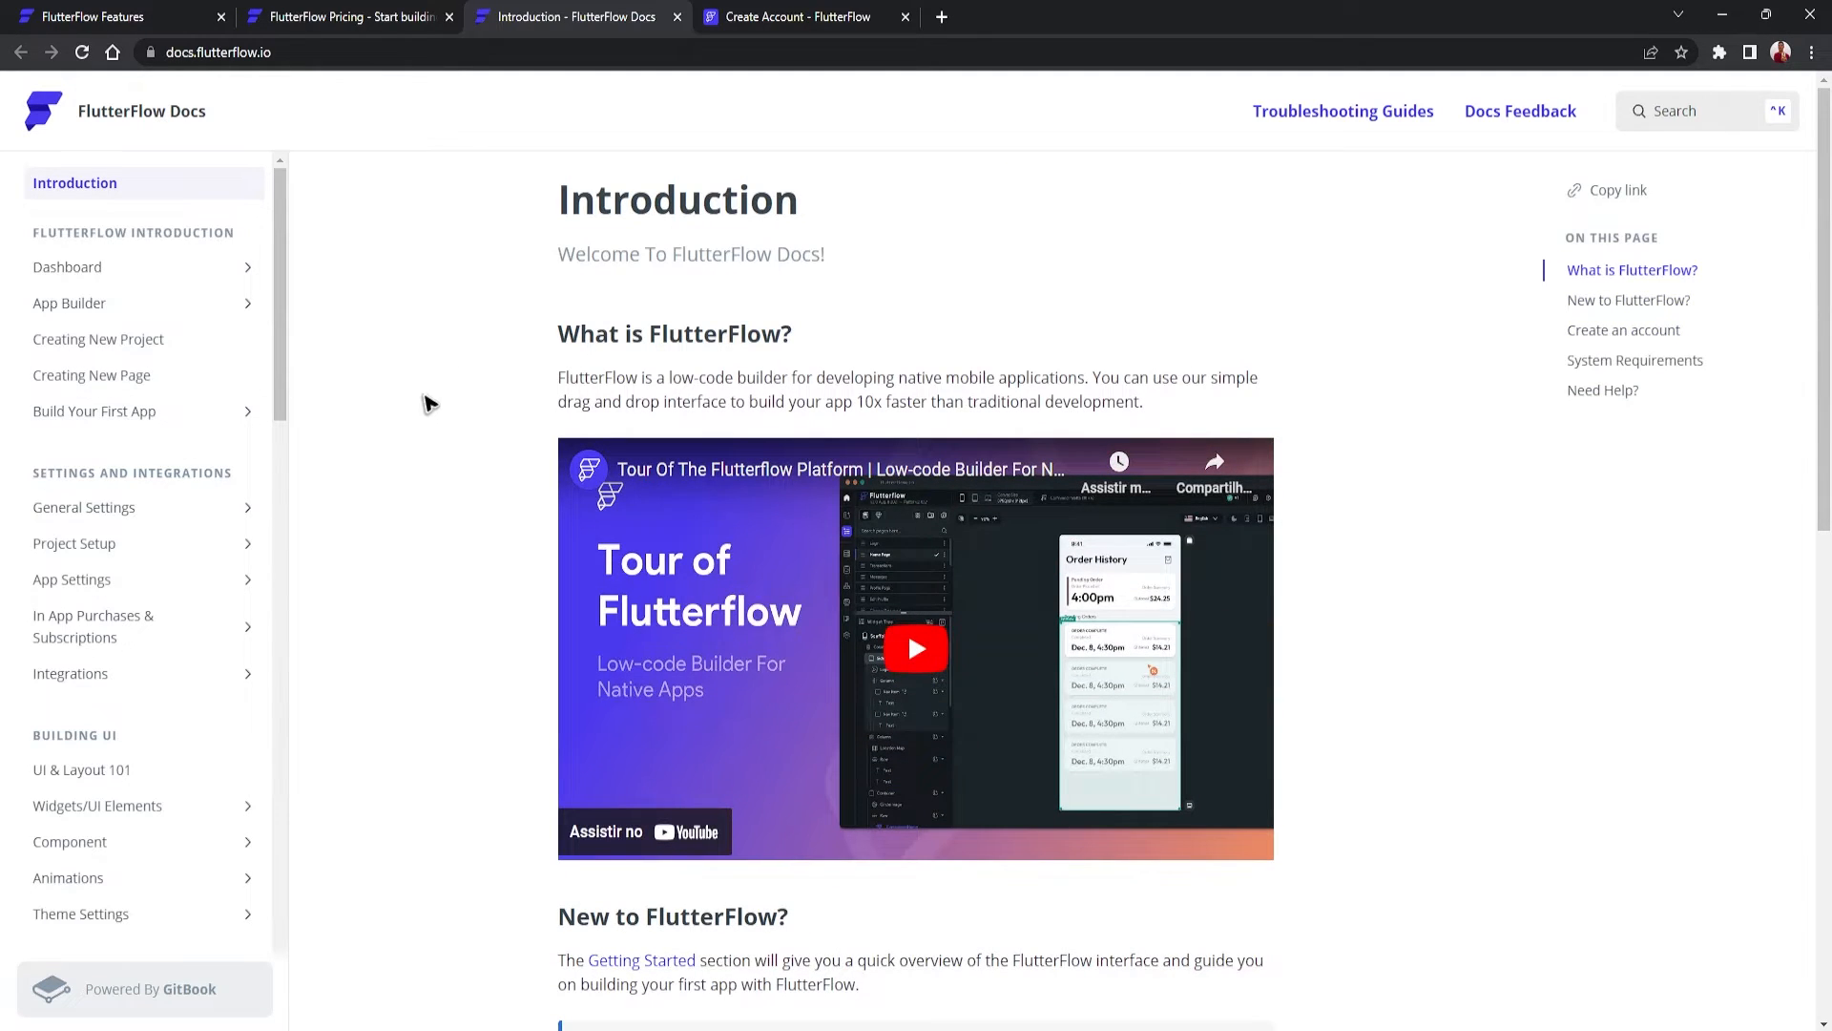
scroll(842, 337, down, 8)
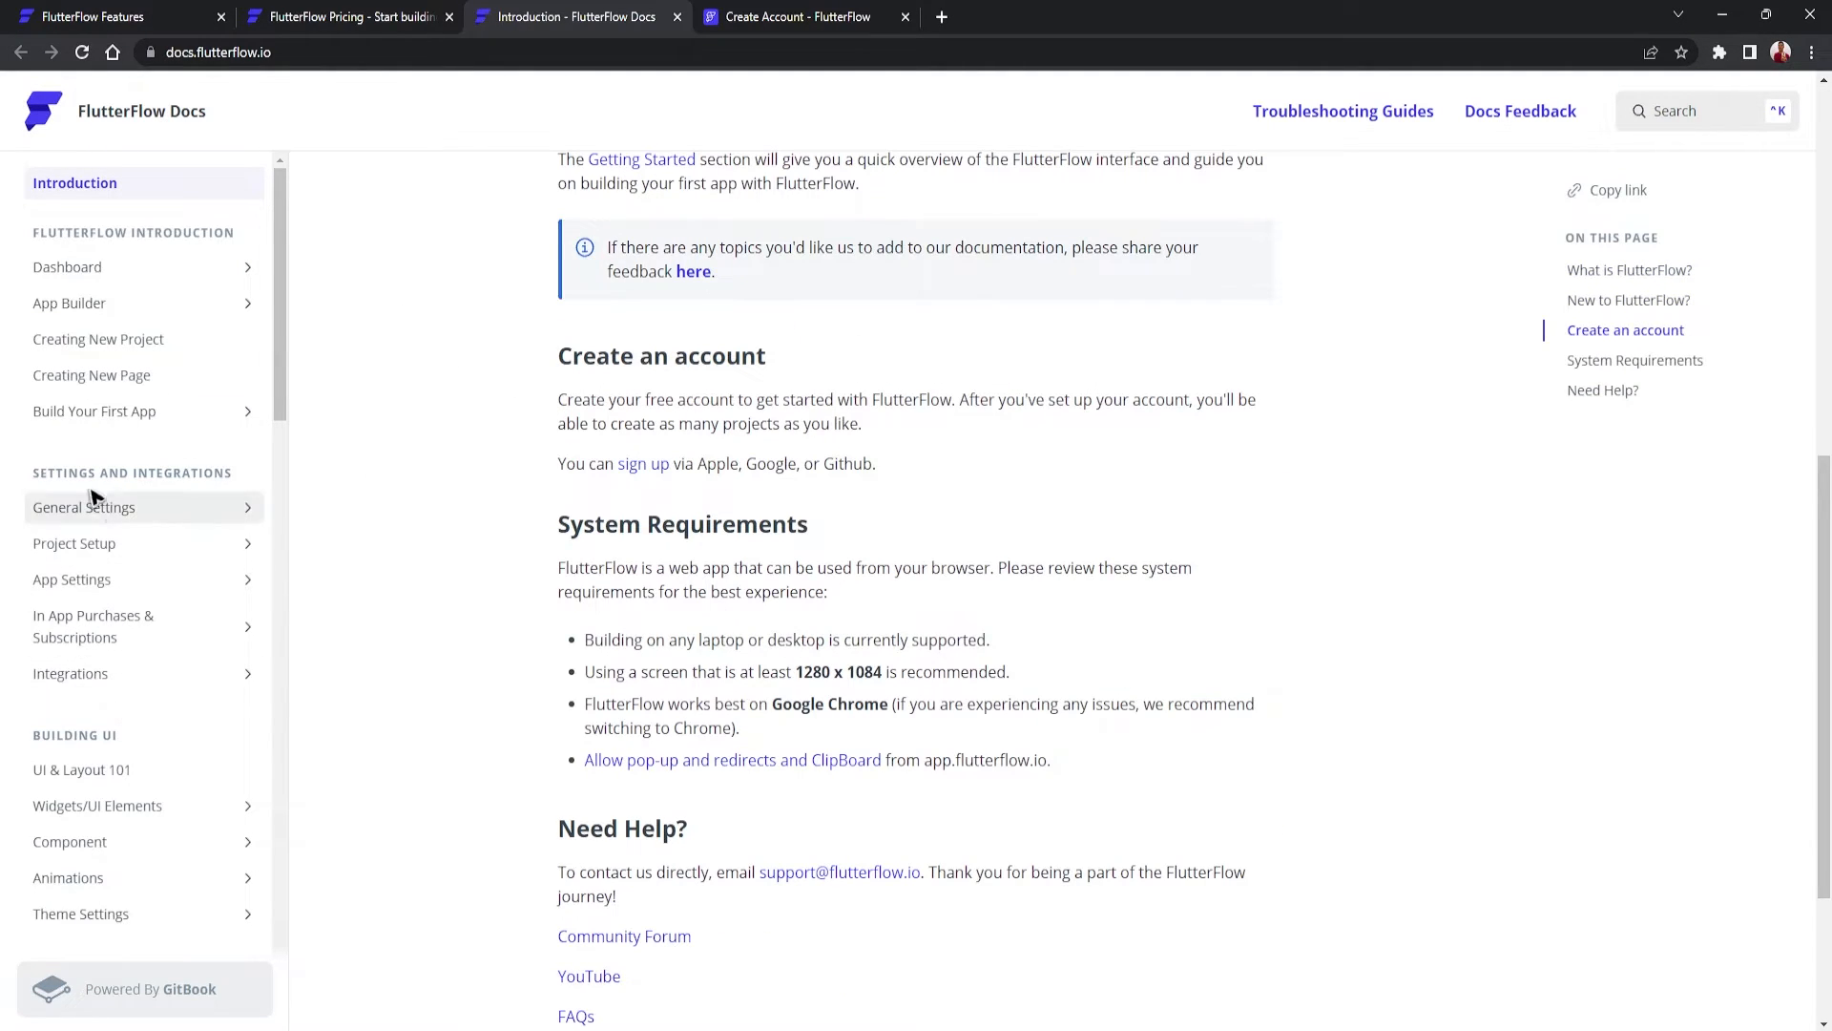
scroll(778, 458, down, 2)
scroll(667, 572, up, 4)
scroll(656, 597, up, 7)
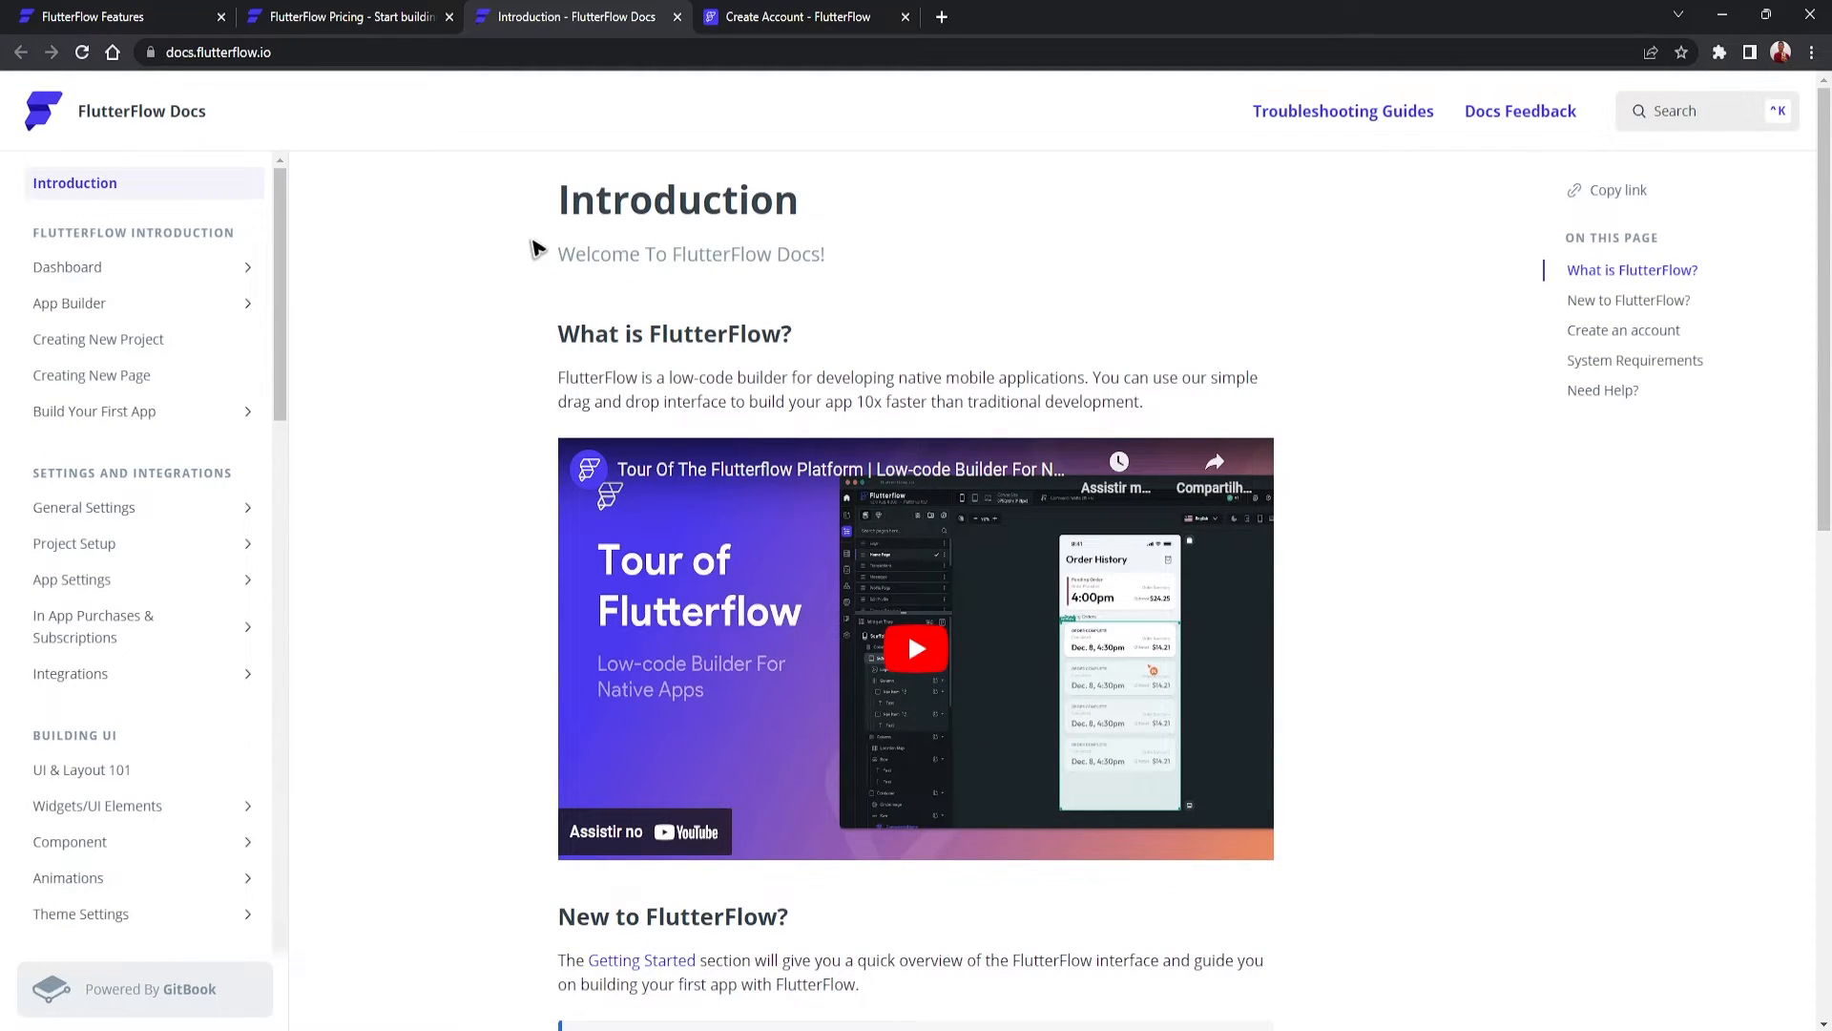
click(676, 17)
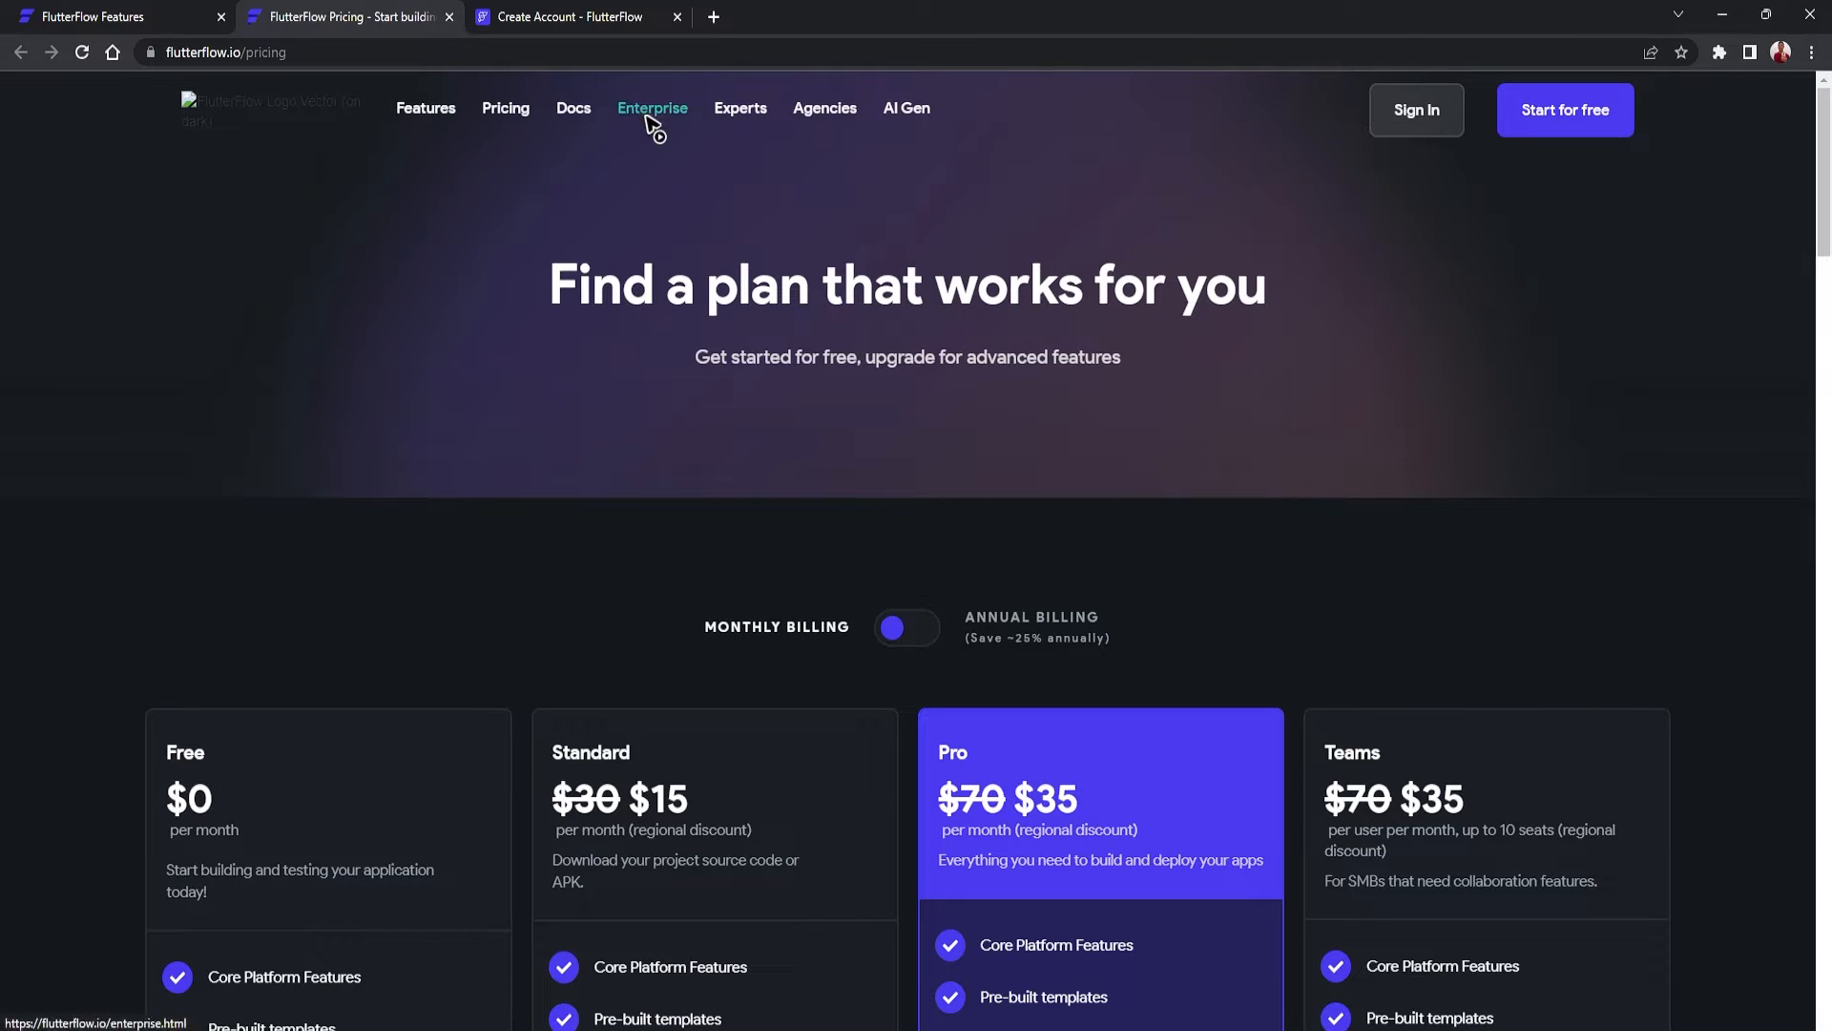
right_click(649, 117)
click(666, 137)
click(539, 11)
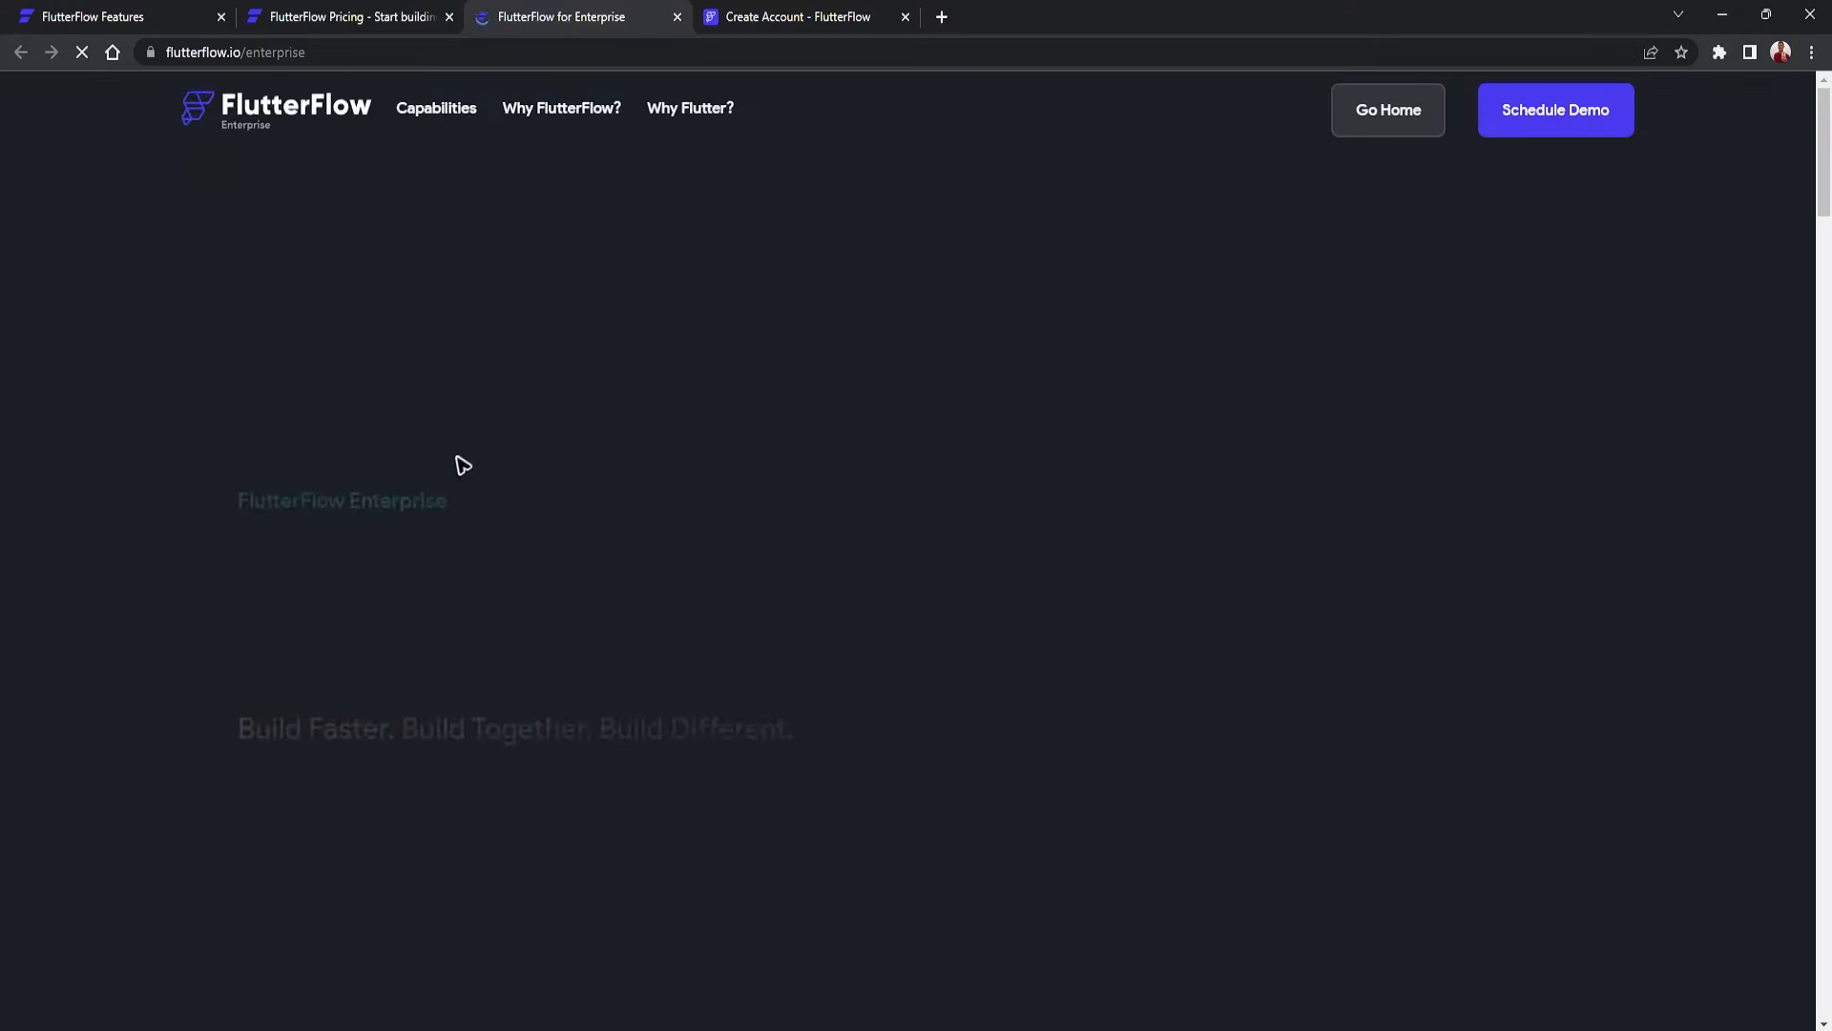
scroll(696, 622, down, 10)
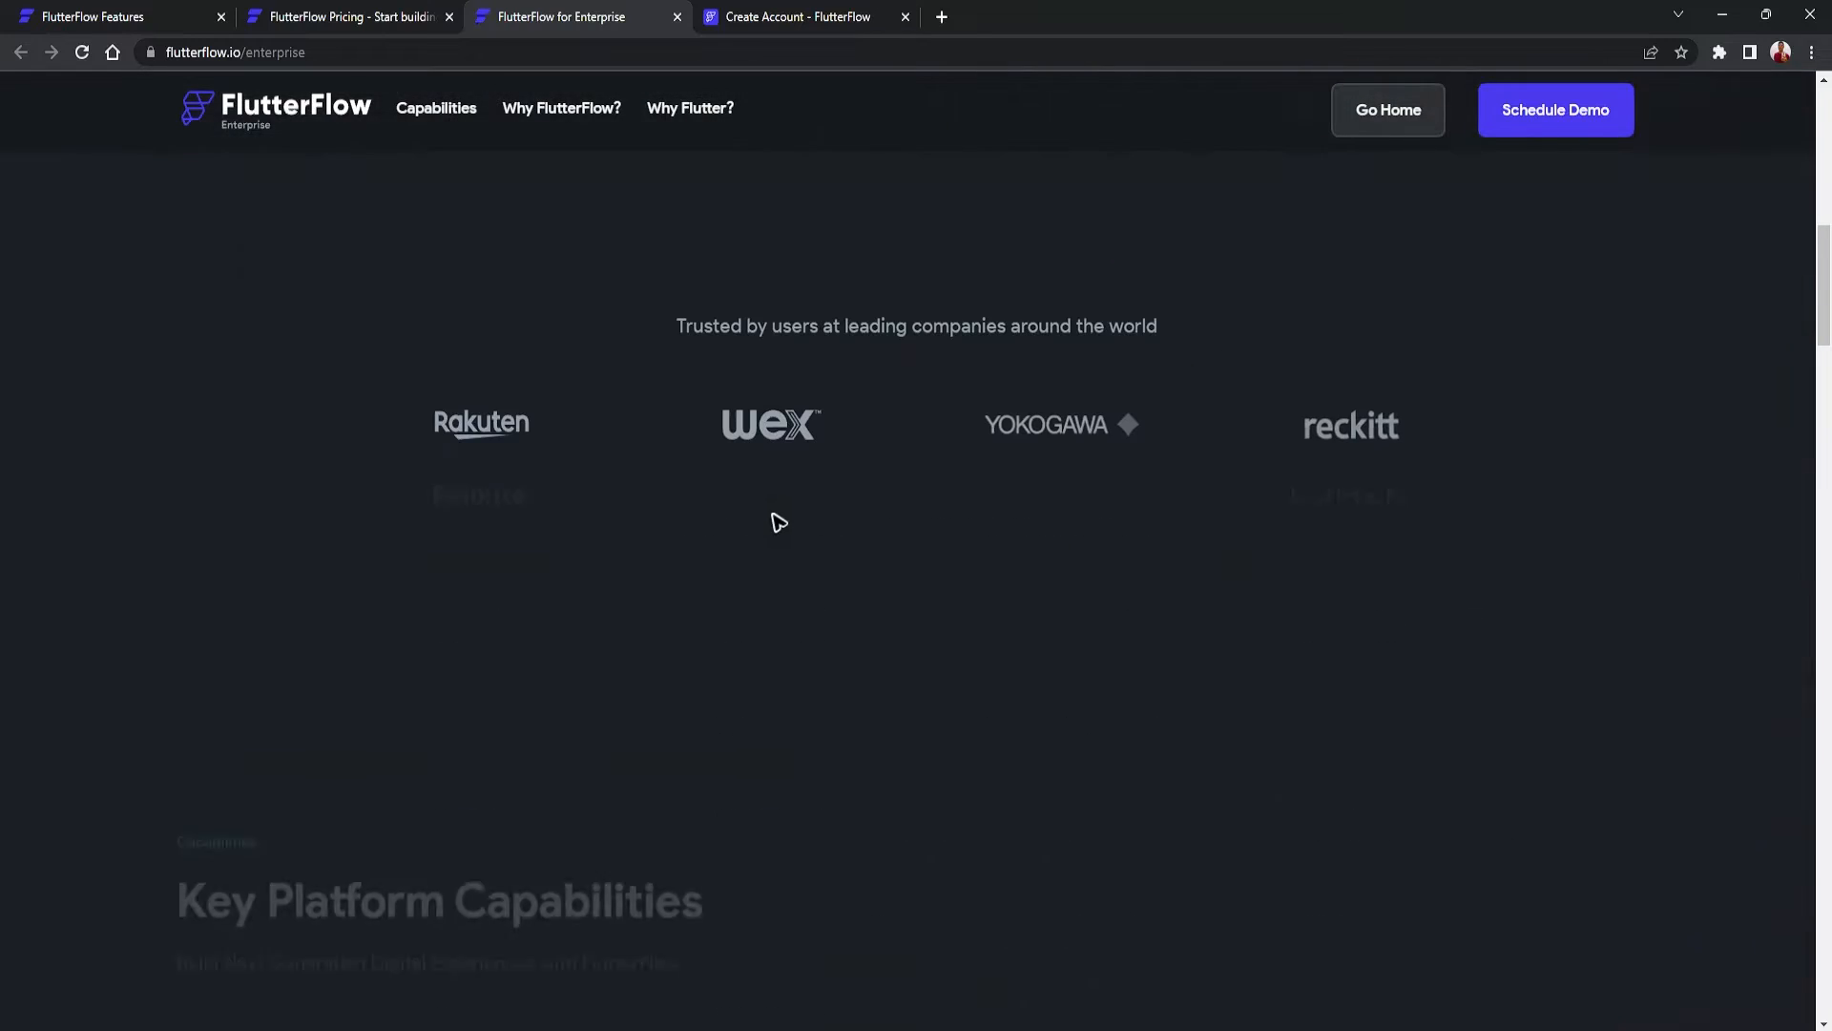
scroll(821, 544, down, 10)
scroll(891, 521, up, 20)
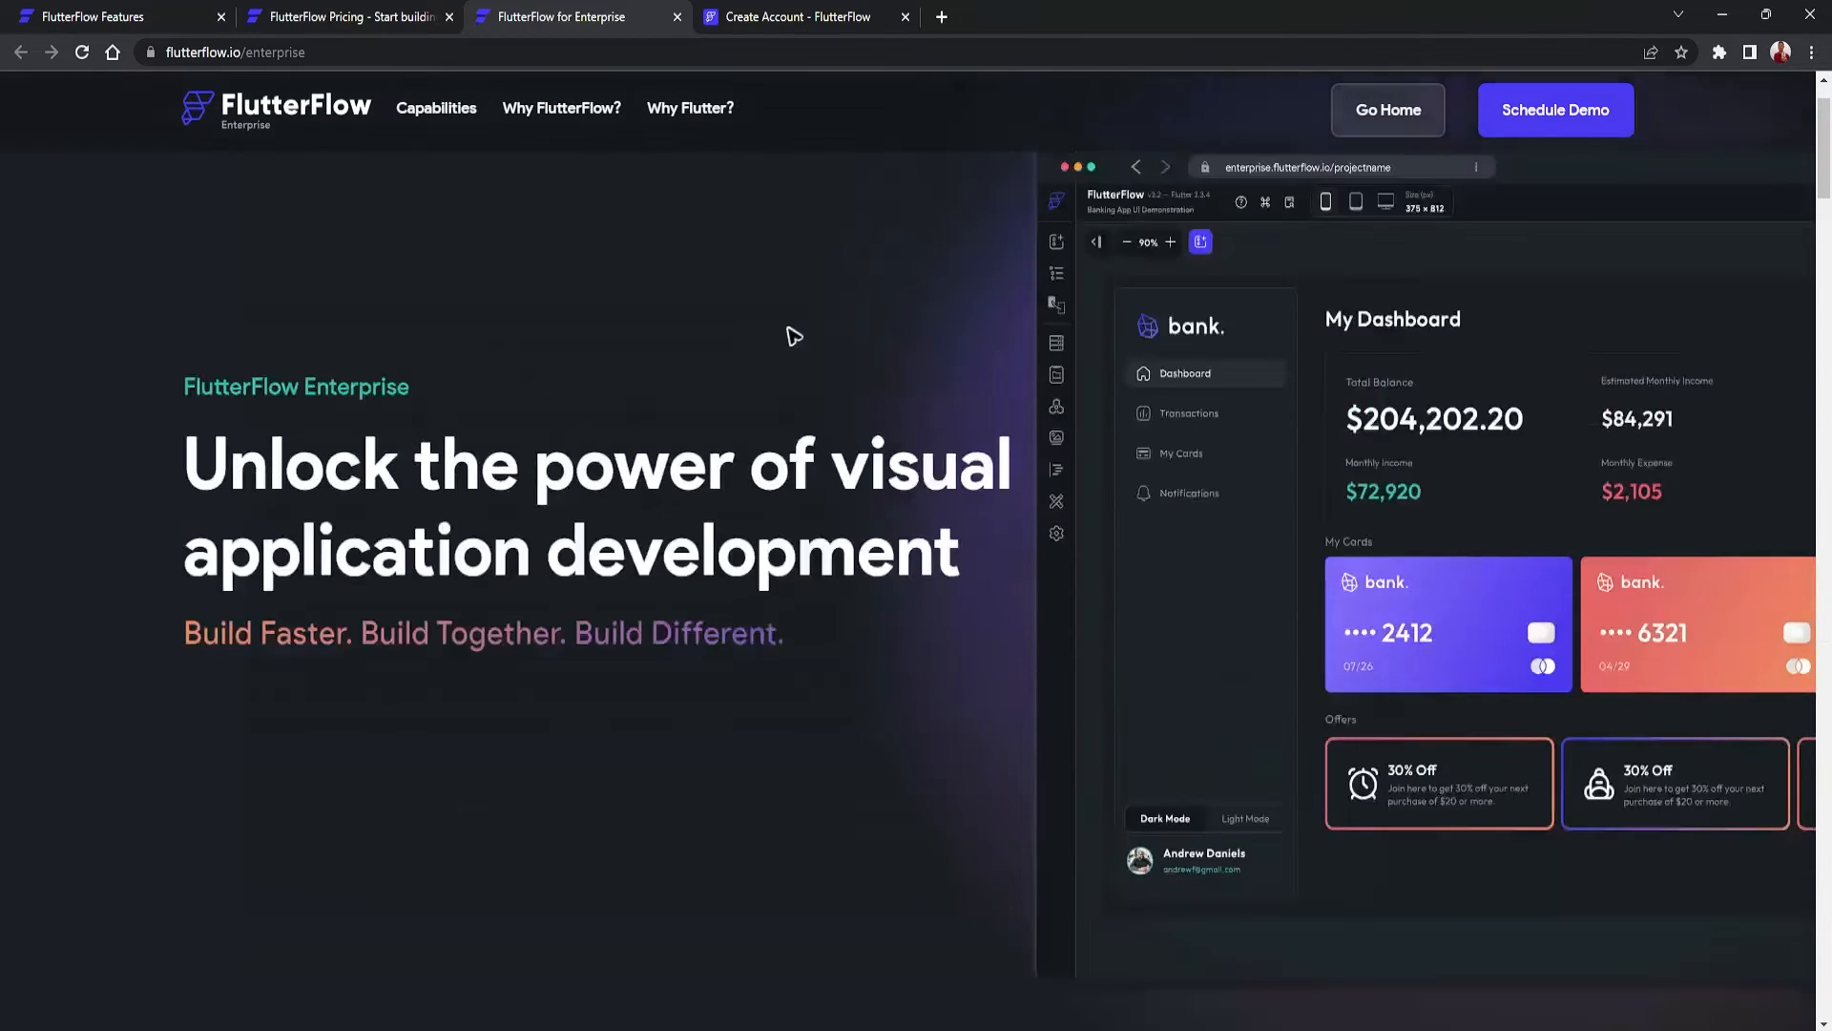
click(678, 17)
click(736, 111)
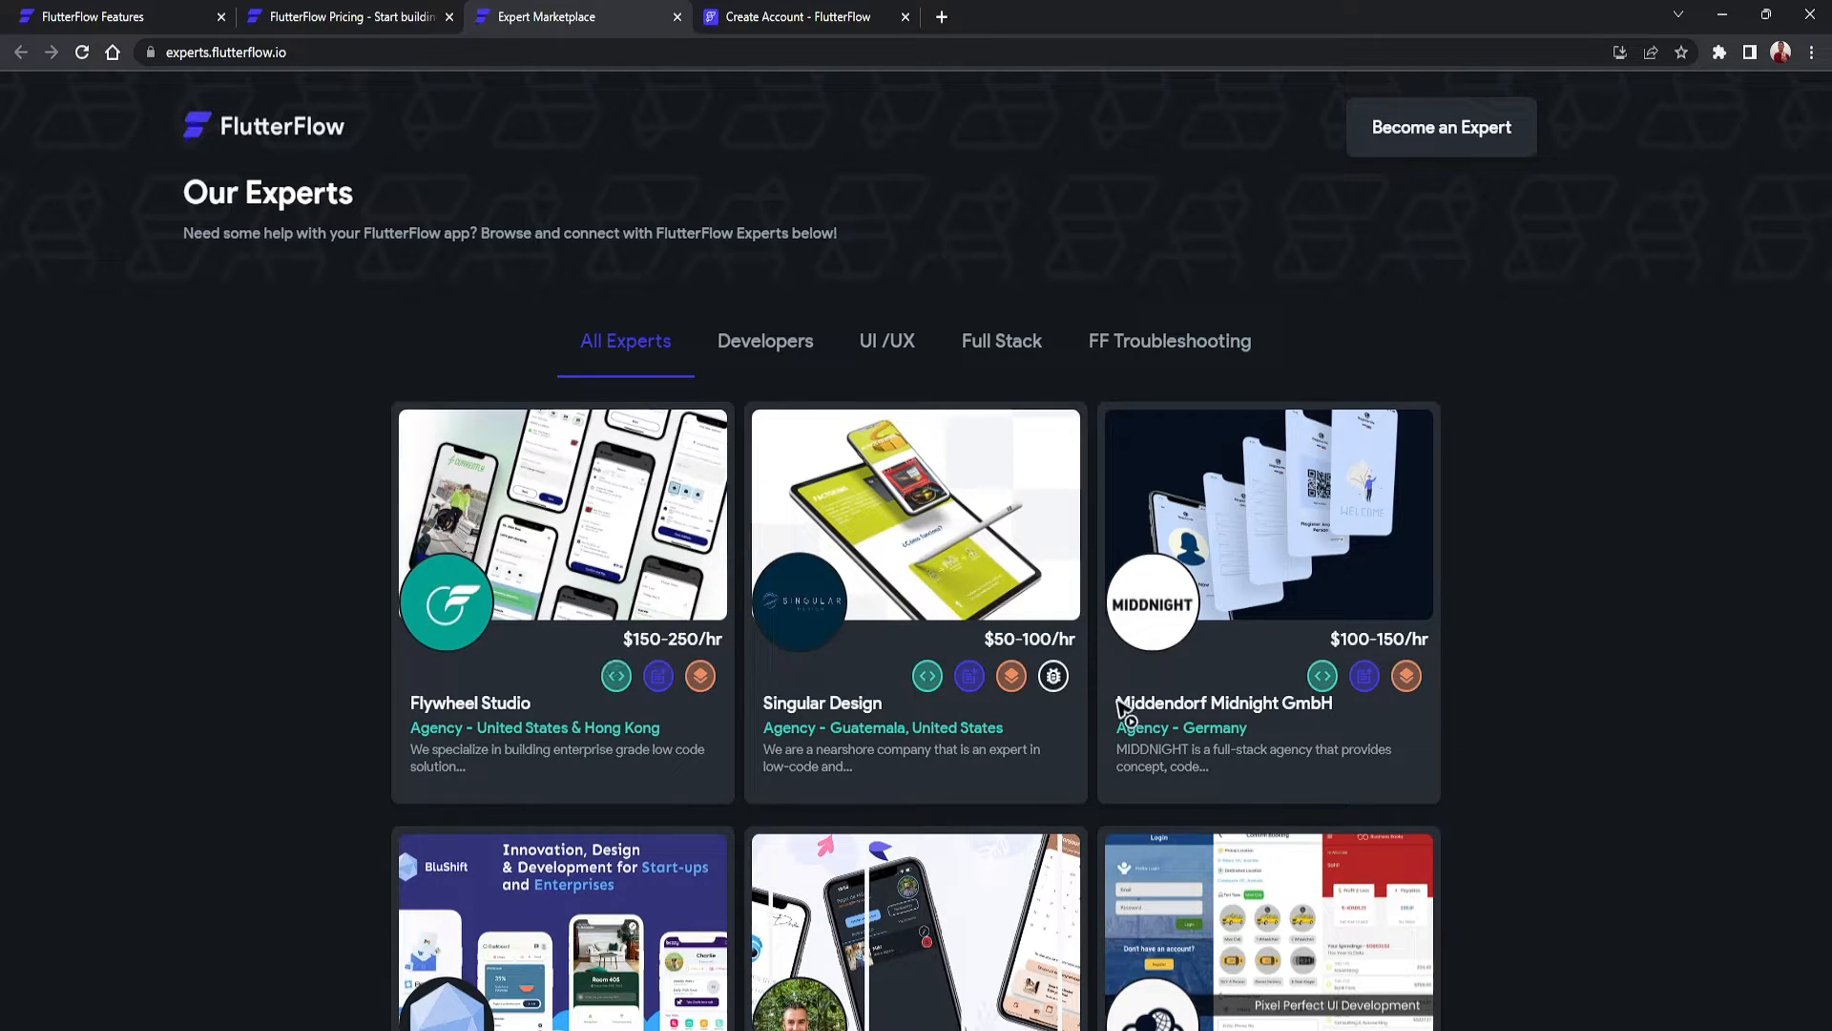
right_click(610, 502)
click(559, 626)
click(558, 626)
scroll(559, 626, down, 5)
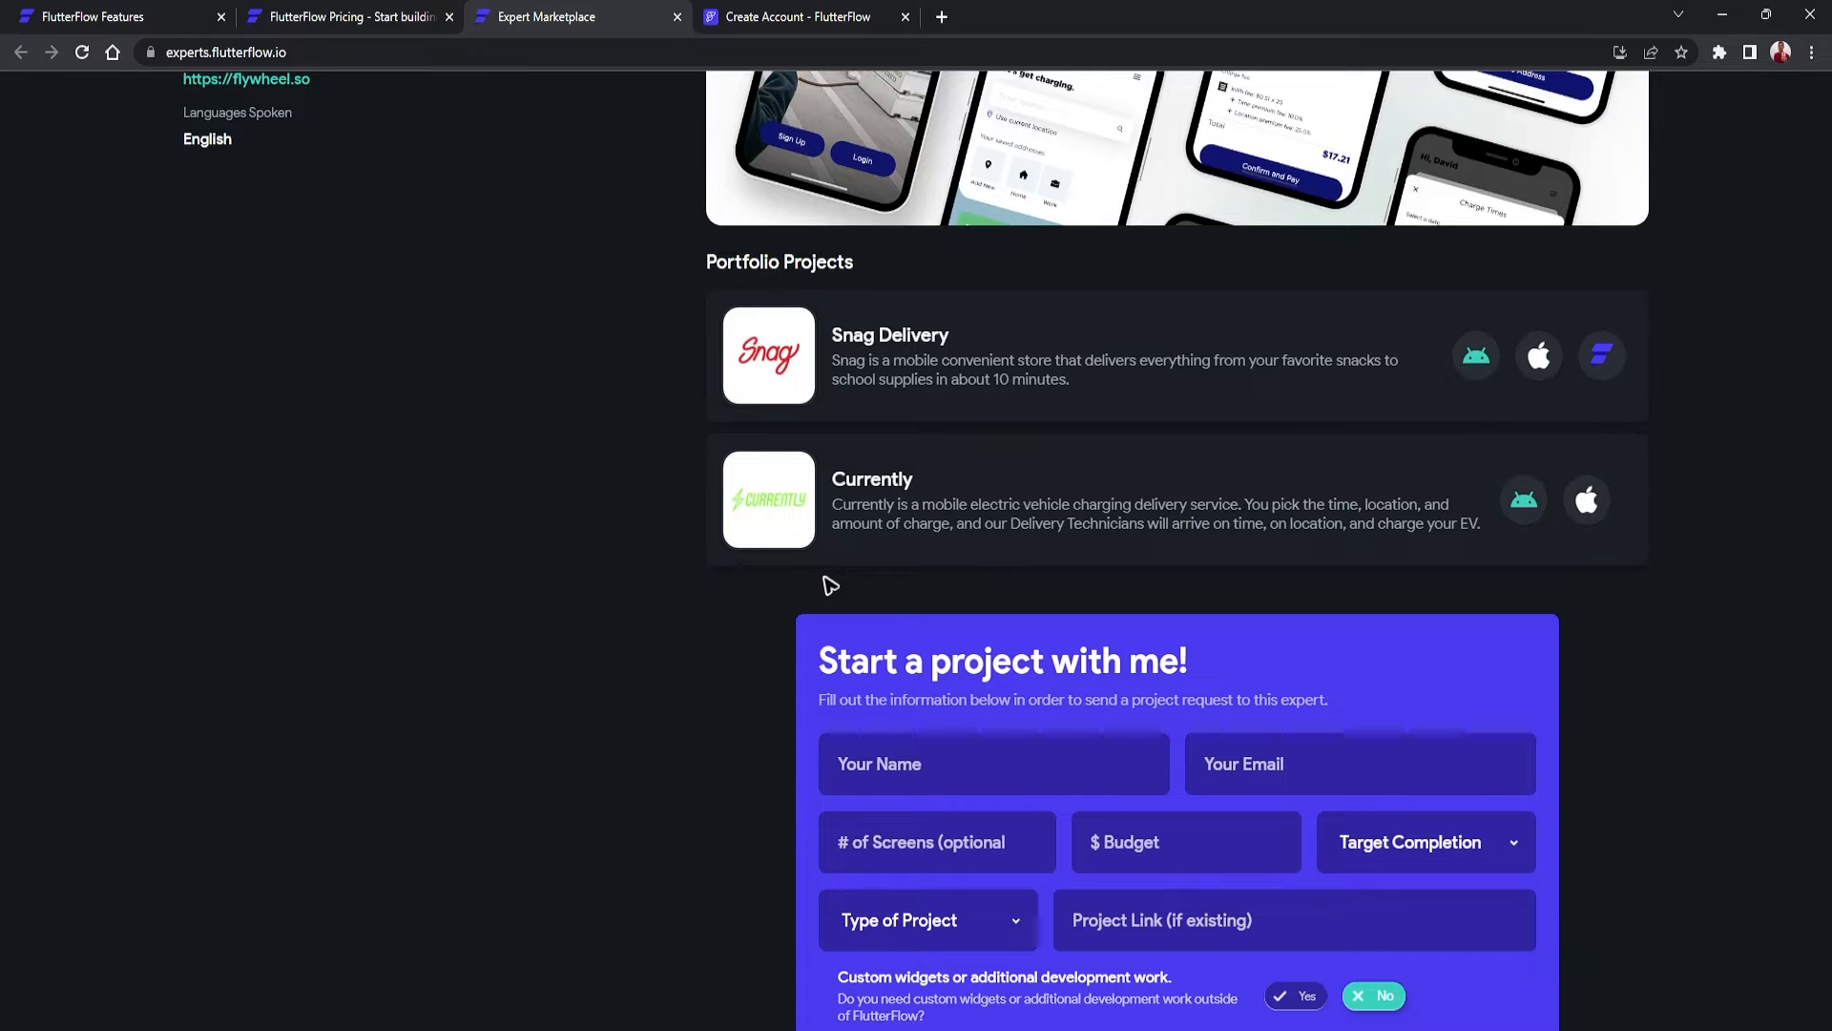
scroll(954, 582, up, 5)
scroll(1026, 587, up, 1)
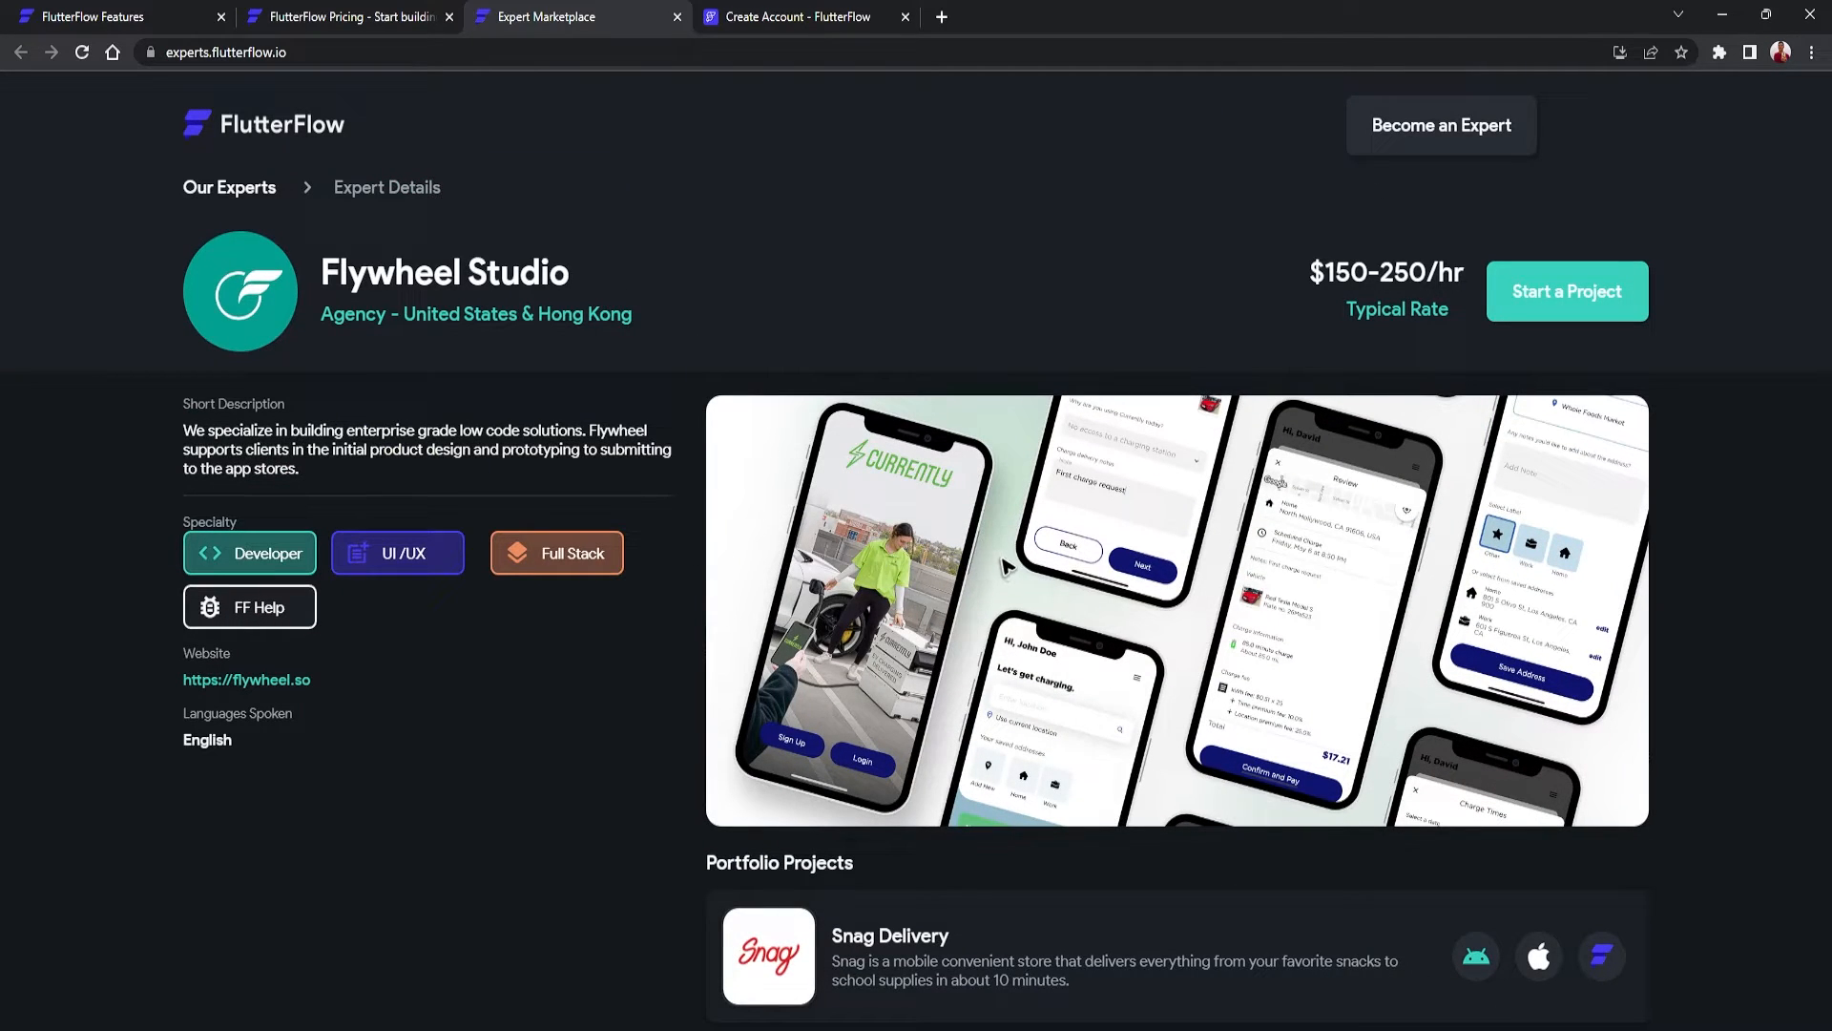
scroll(1005, 567, down, 6)
scroll(1157, 671, up, 6)
key(ctrl+w)
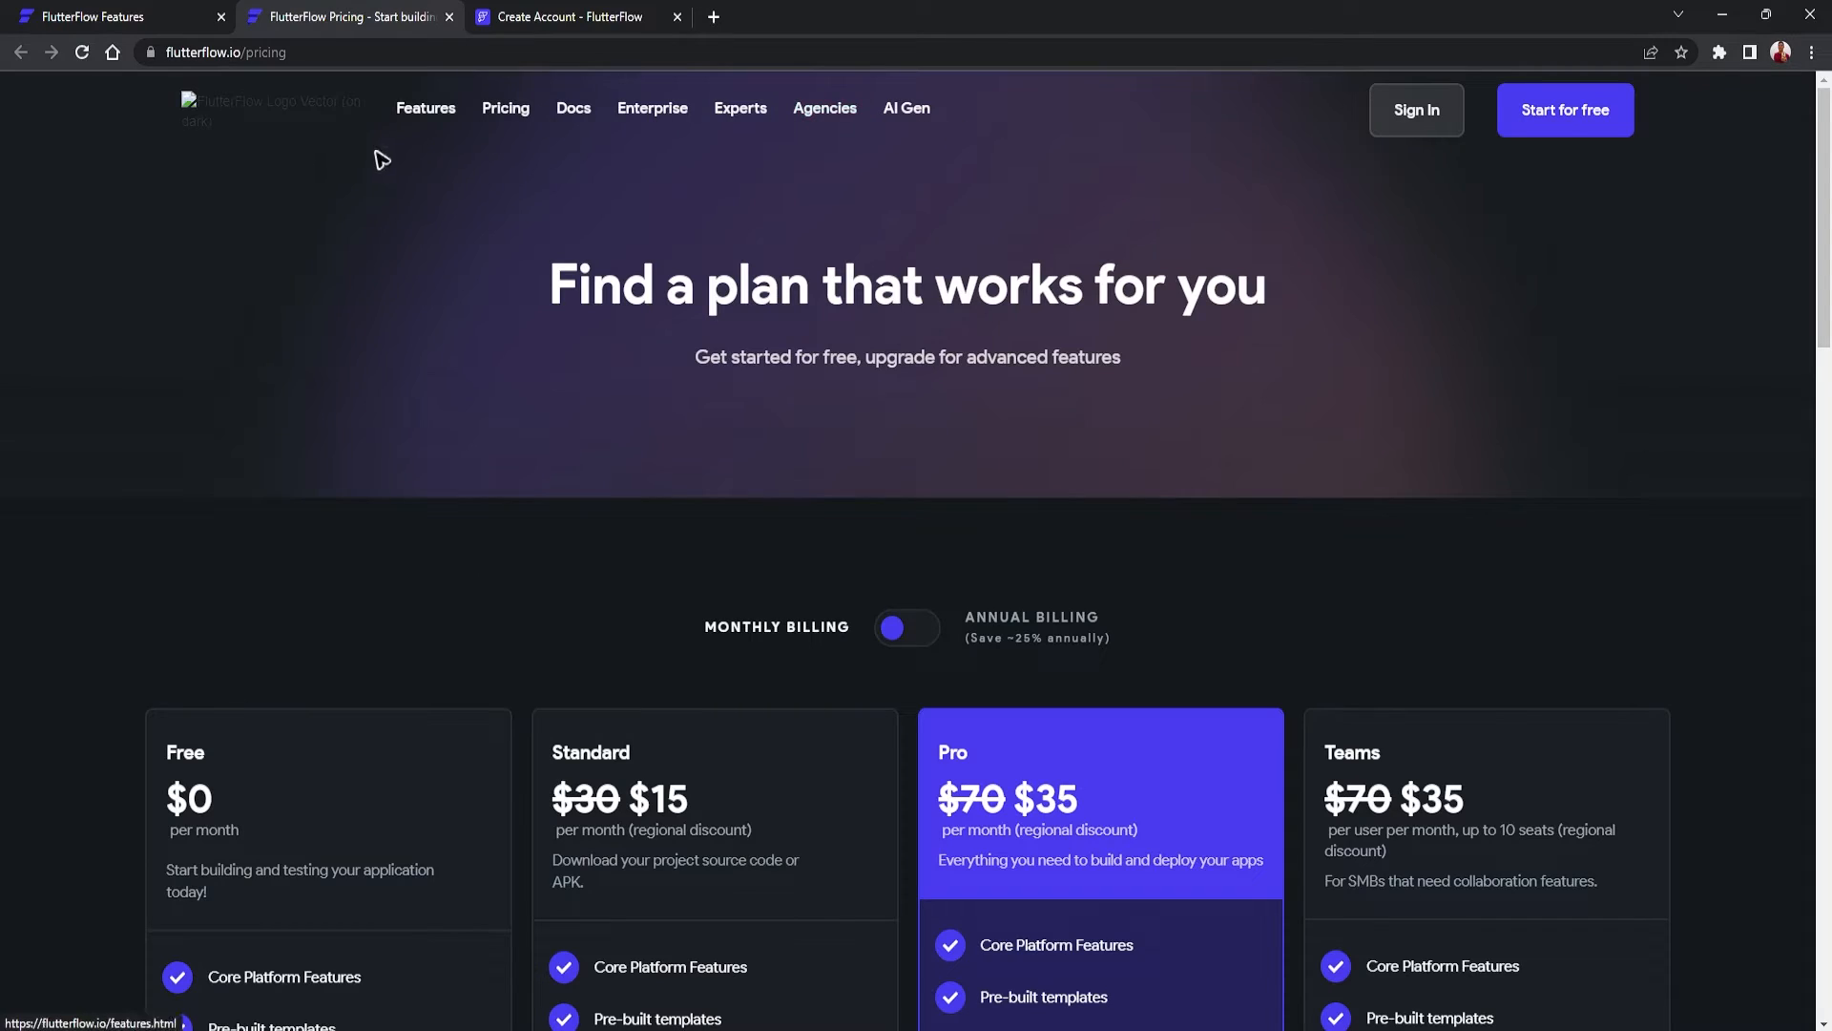
Open the AI Gen page in a new tab and switch to it
right_click(909, 111)
click(954, 135)
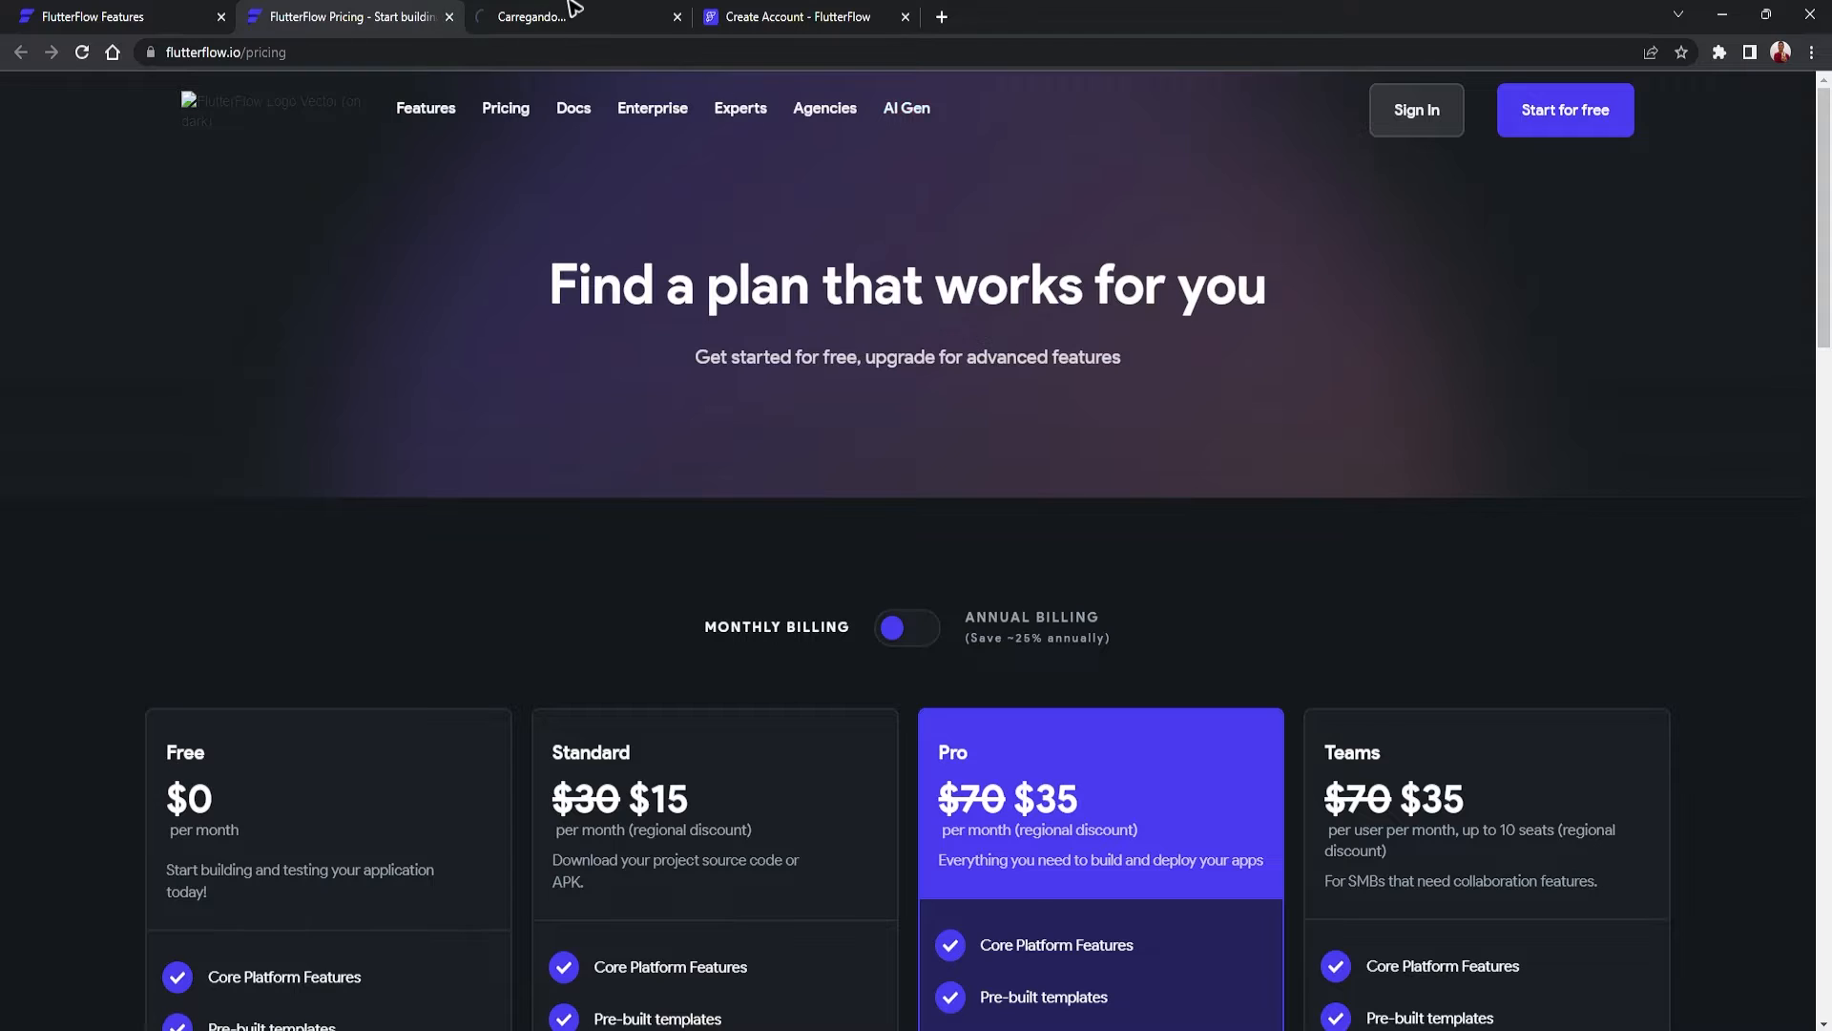
click(487, 16)
Browse the AI Gen page, then go to the FlutterFlow Sign In page
scroll(786, 540, down, 10)
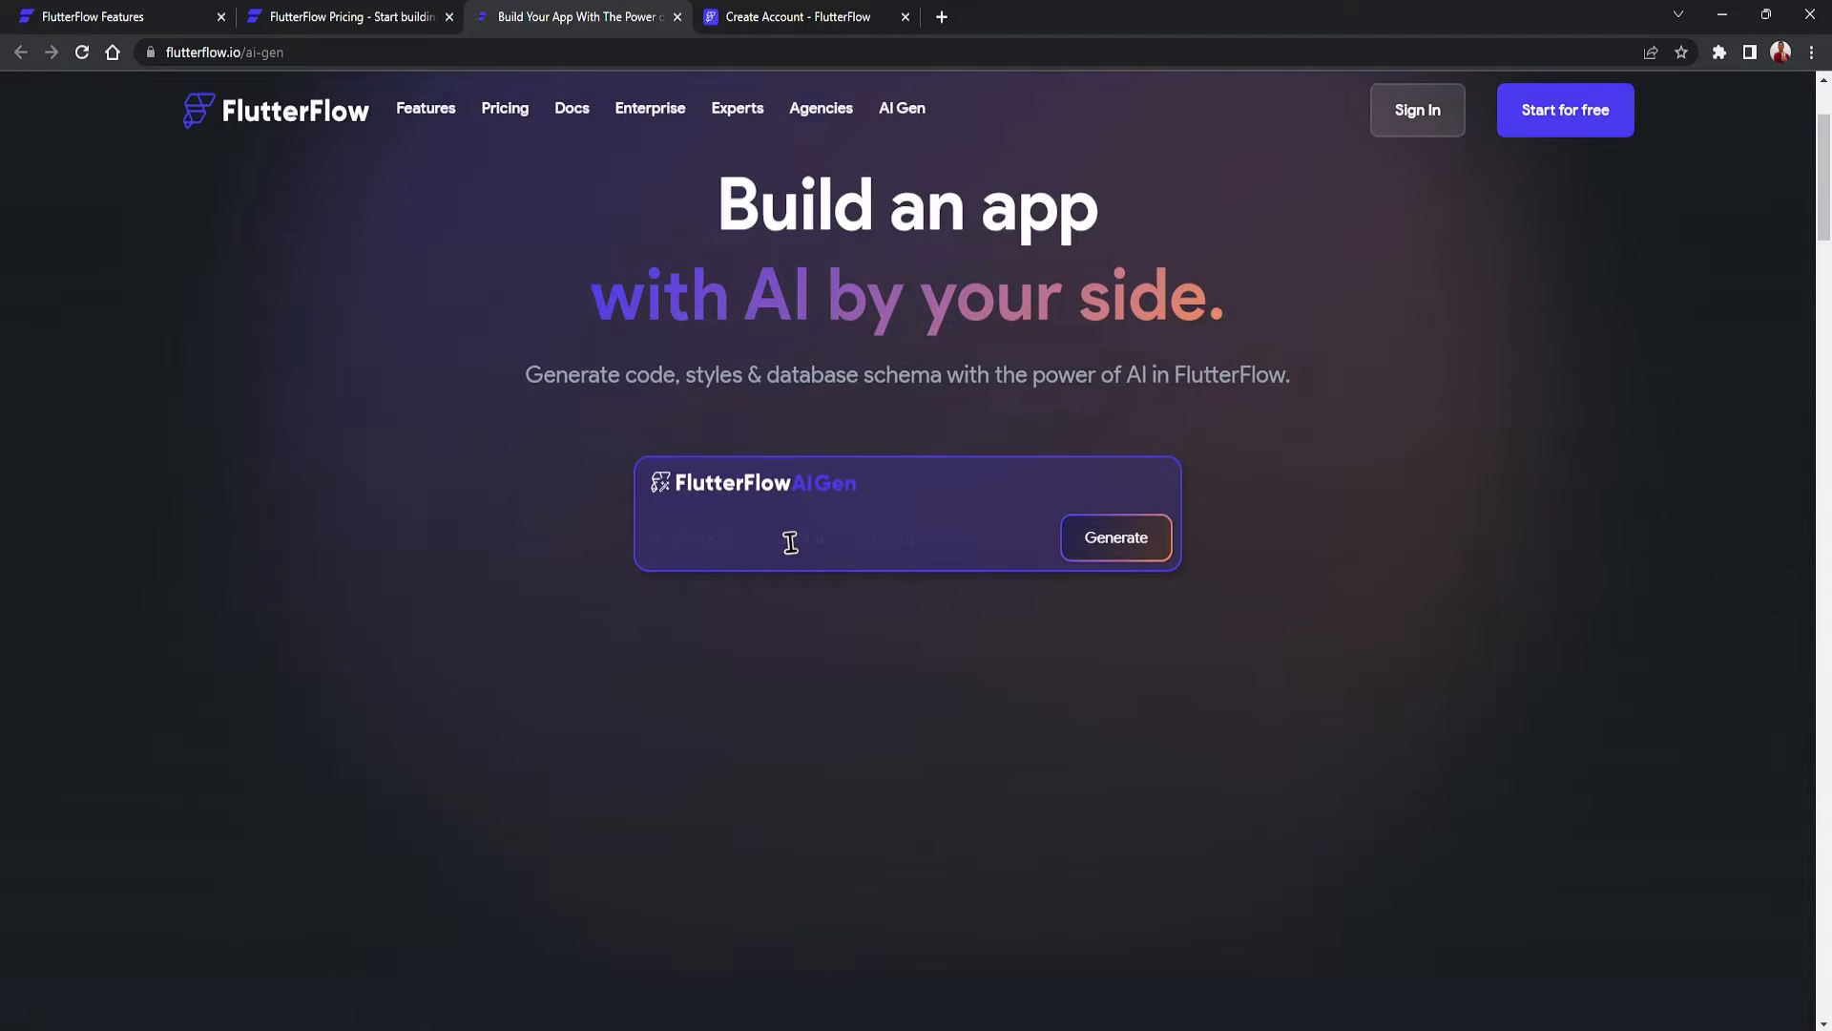
scroll(780, 546, down, 5)
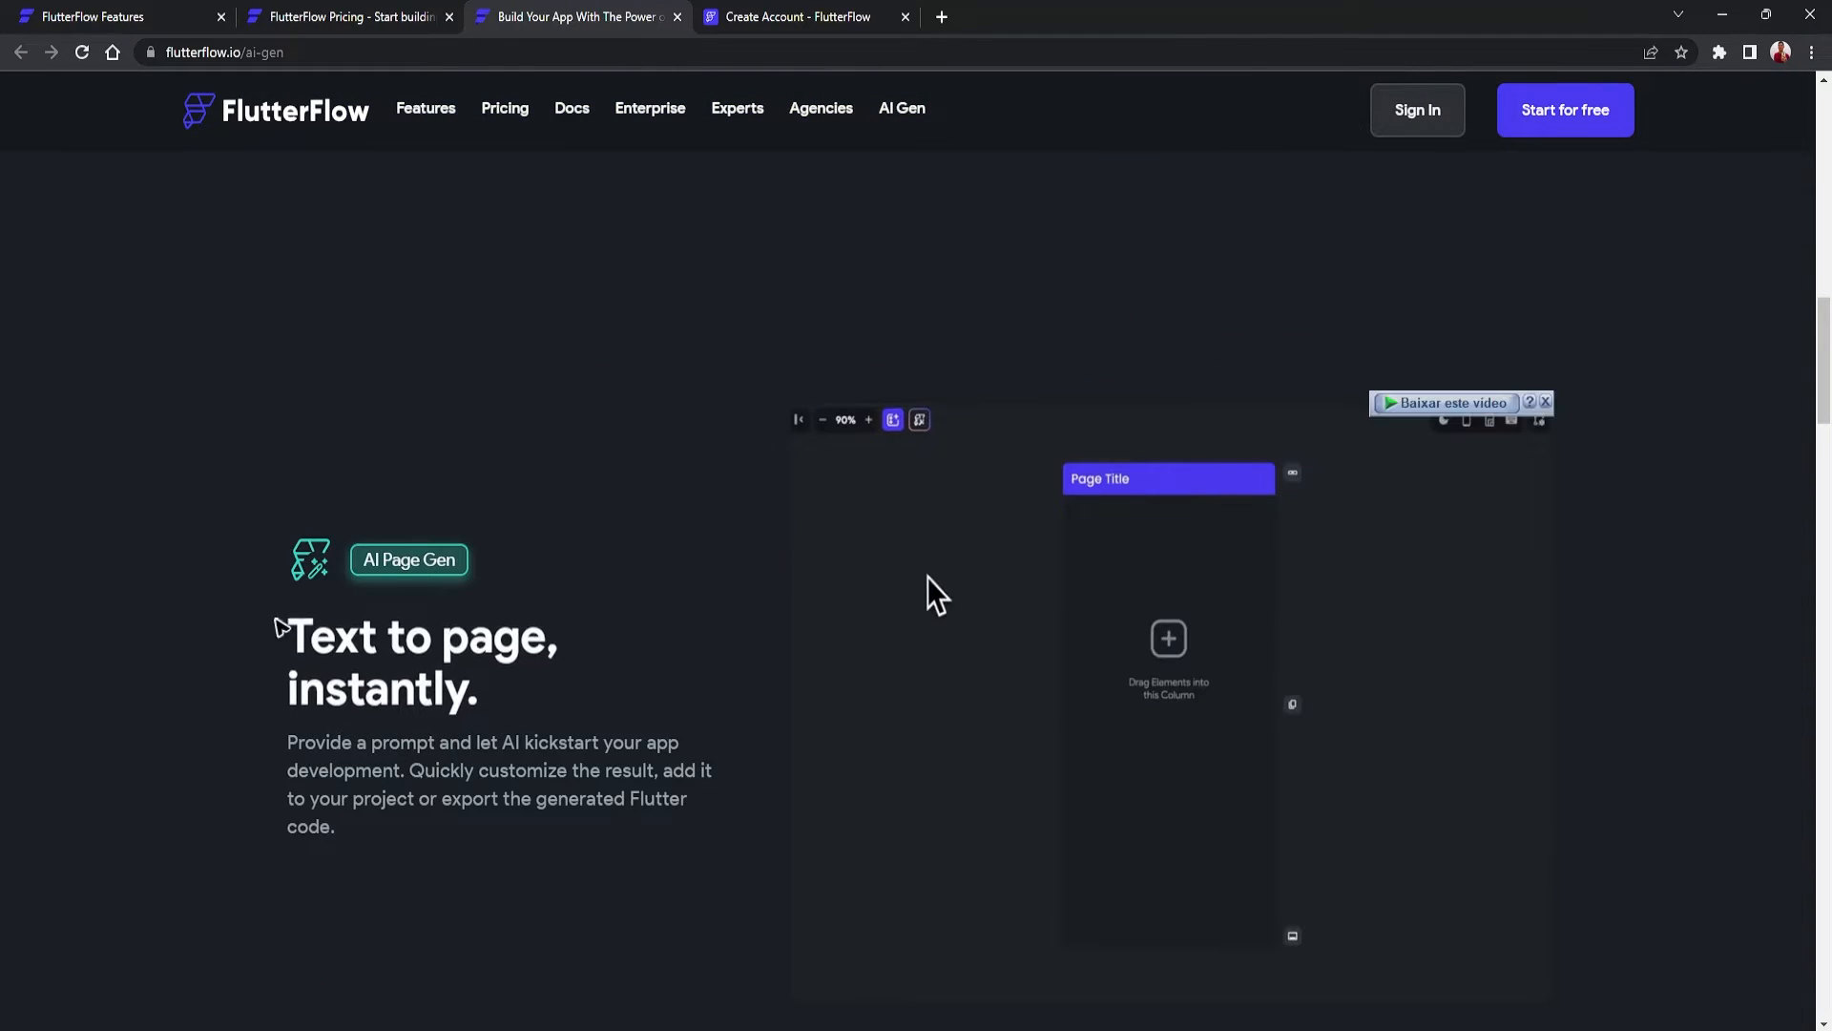
scroll(928, 576, down, 5)
scroll(1066, 577, up, 20)
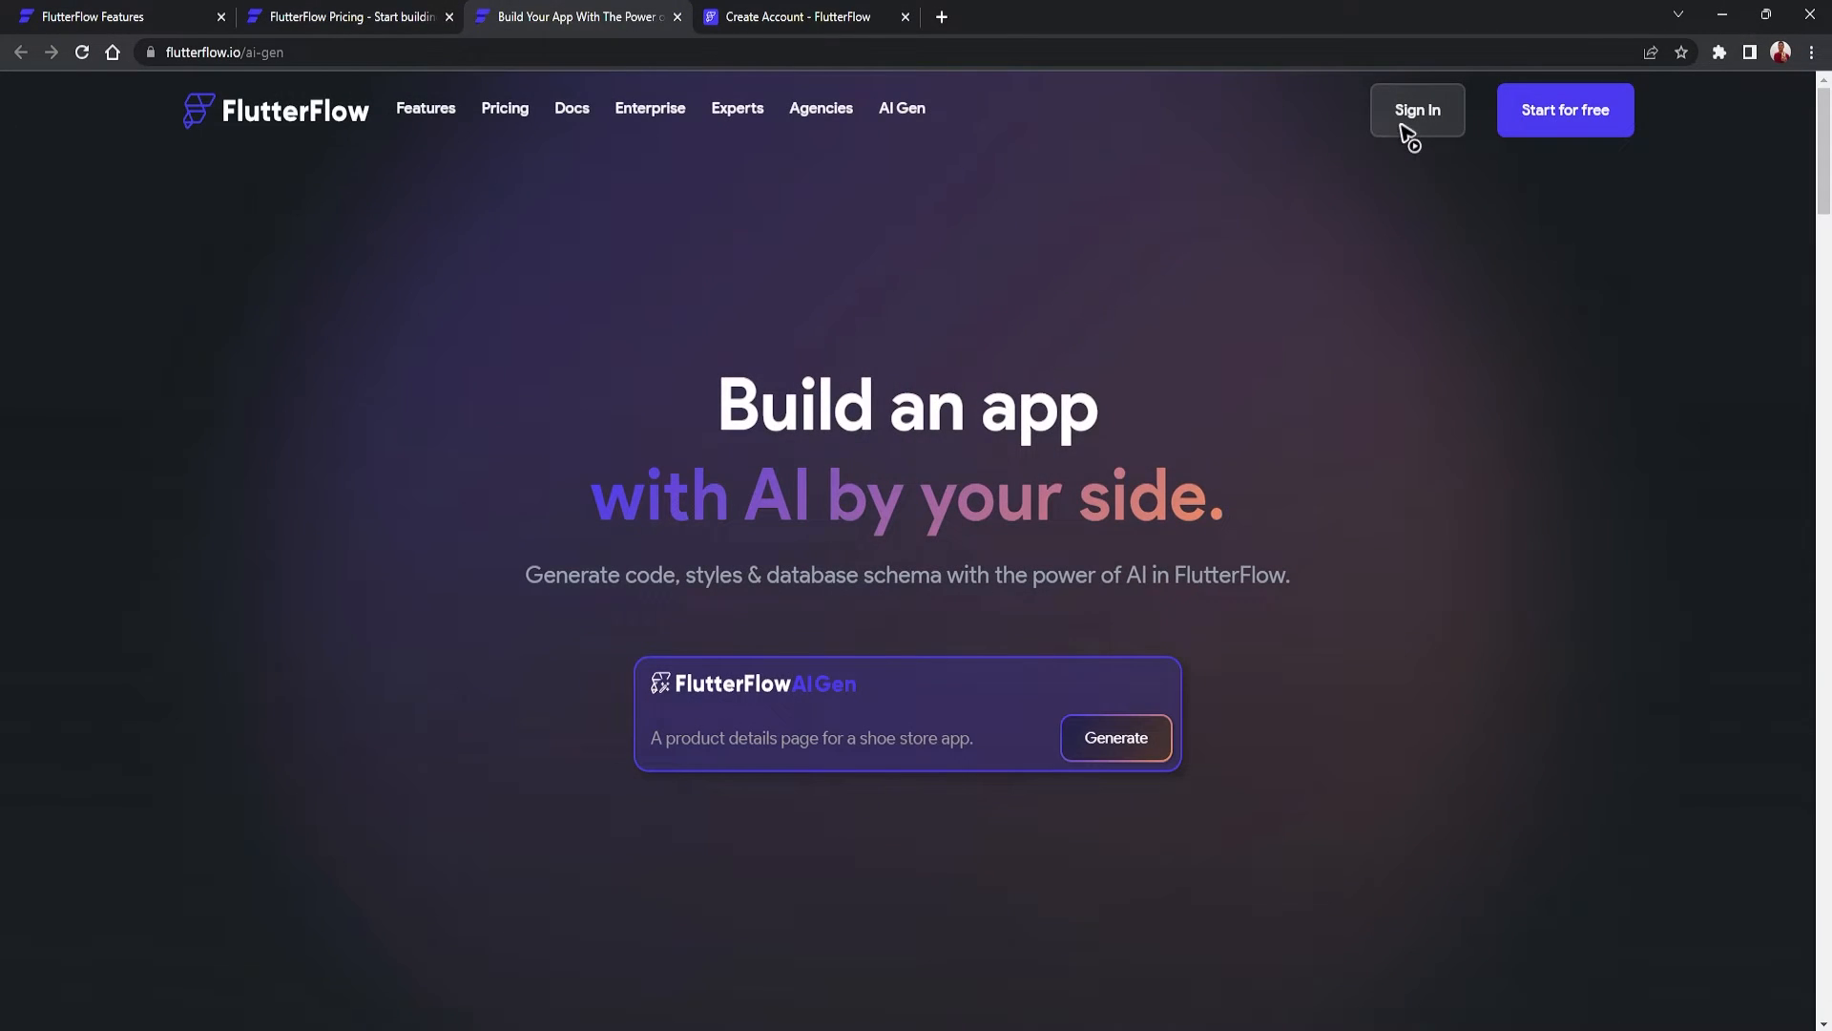
click(1404, 127)
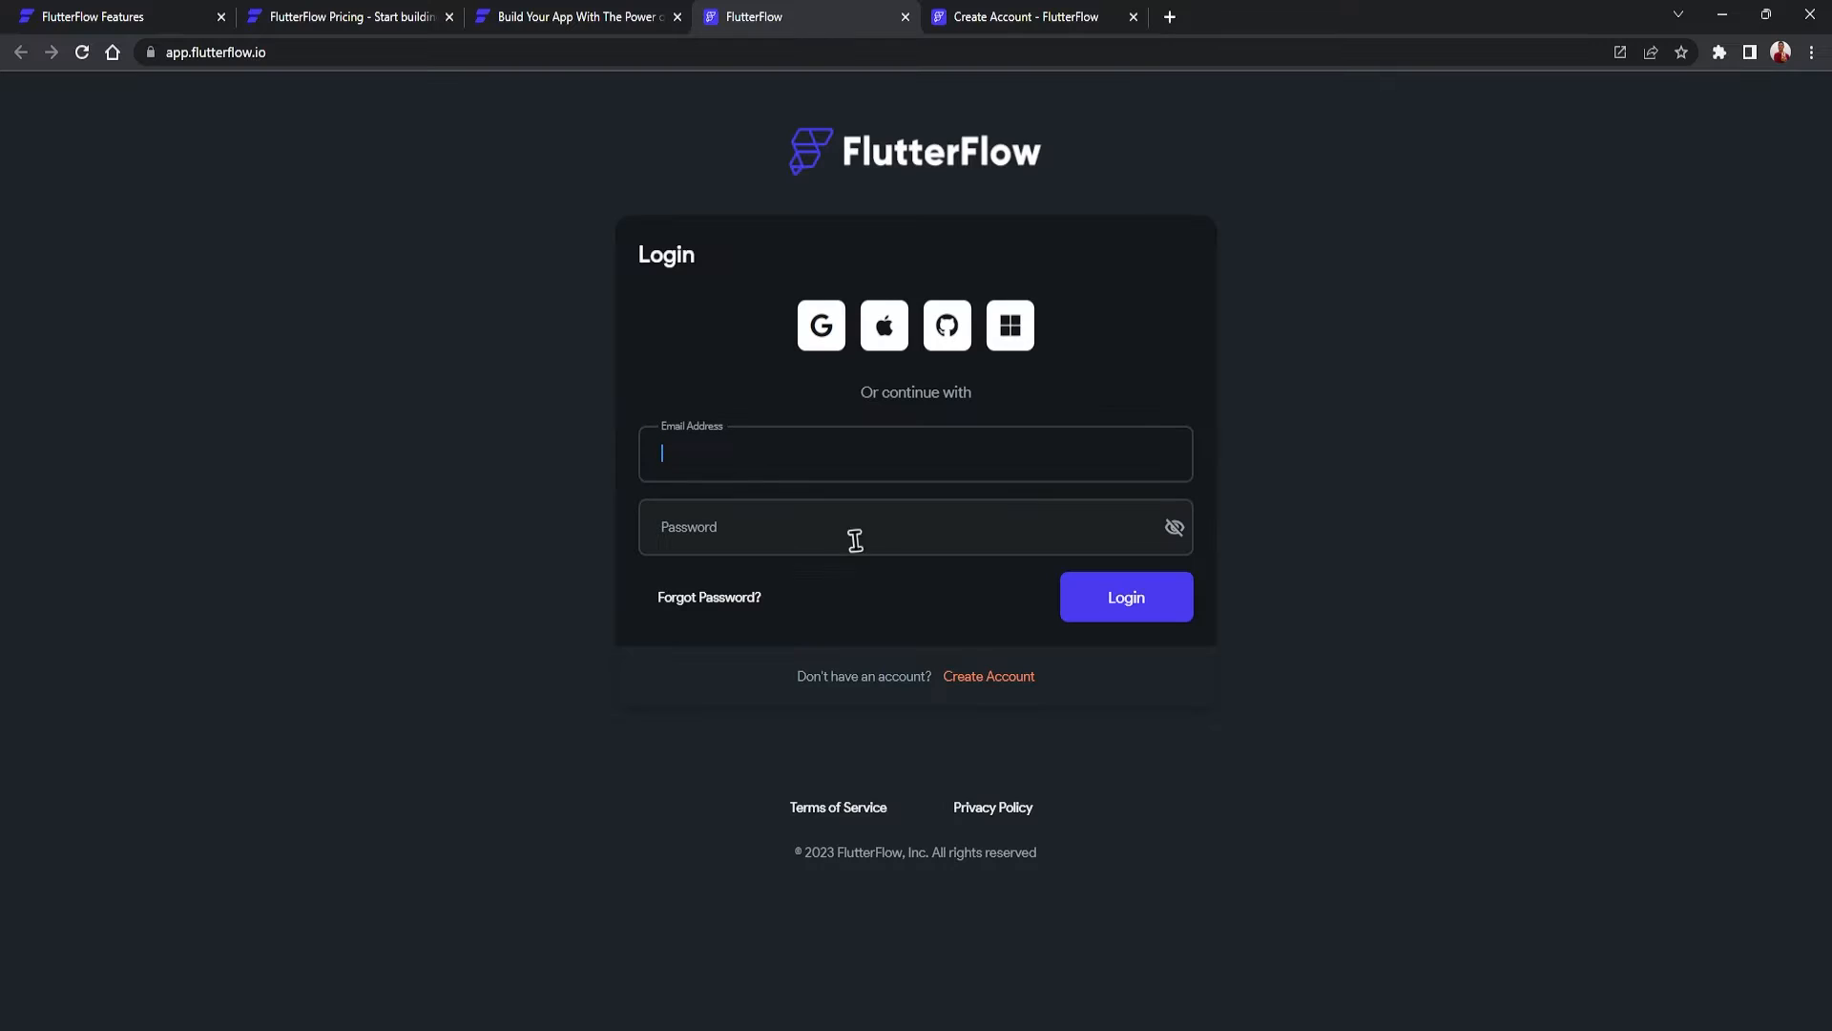
Switch to Create Account and enter the account name in Your Name
click(1008, 678)
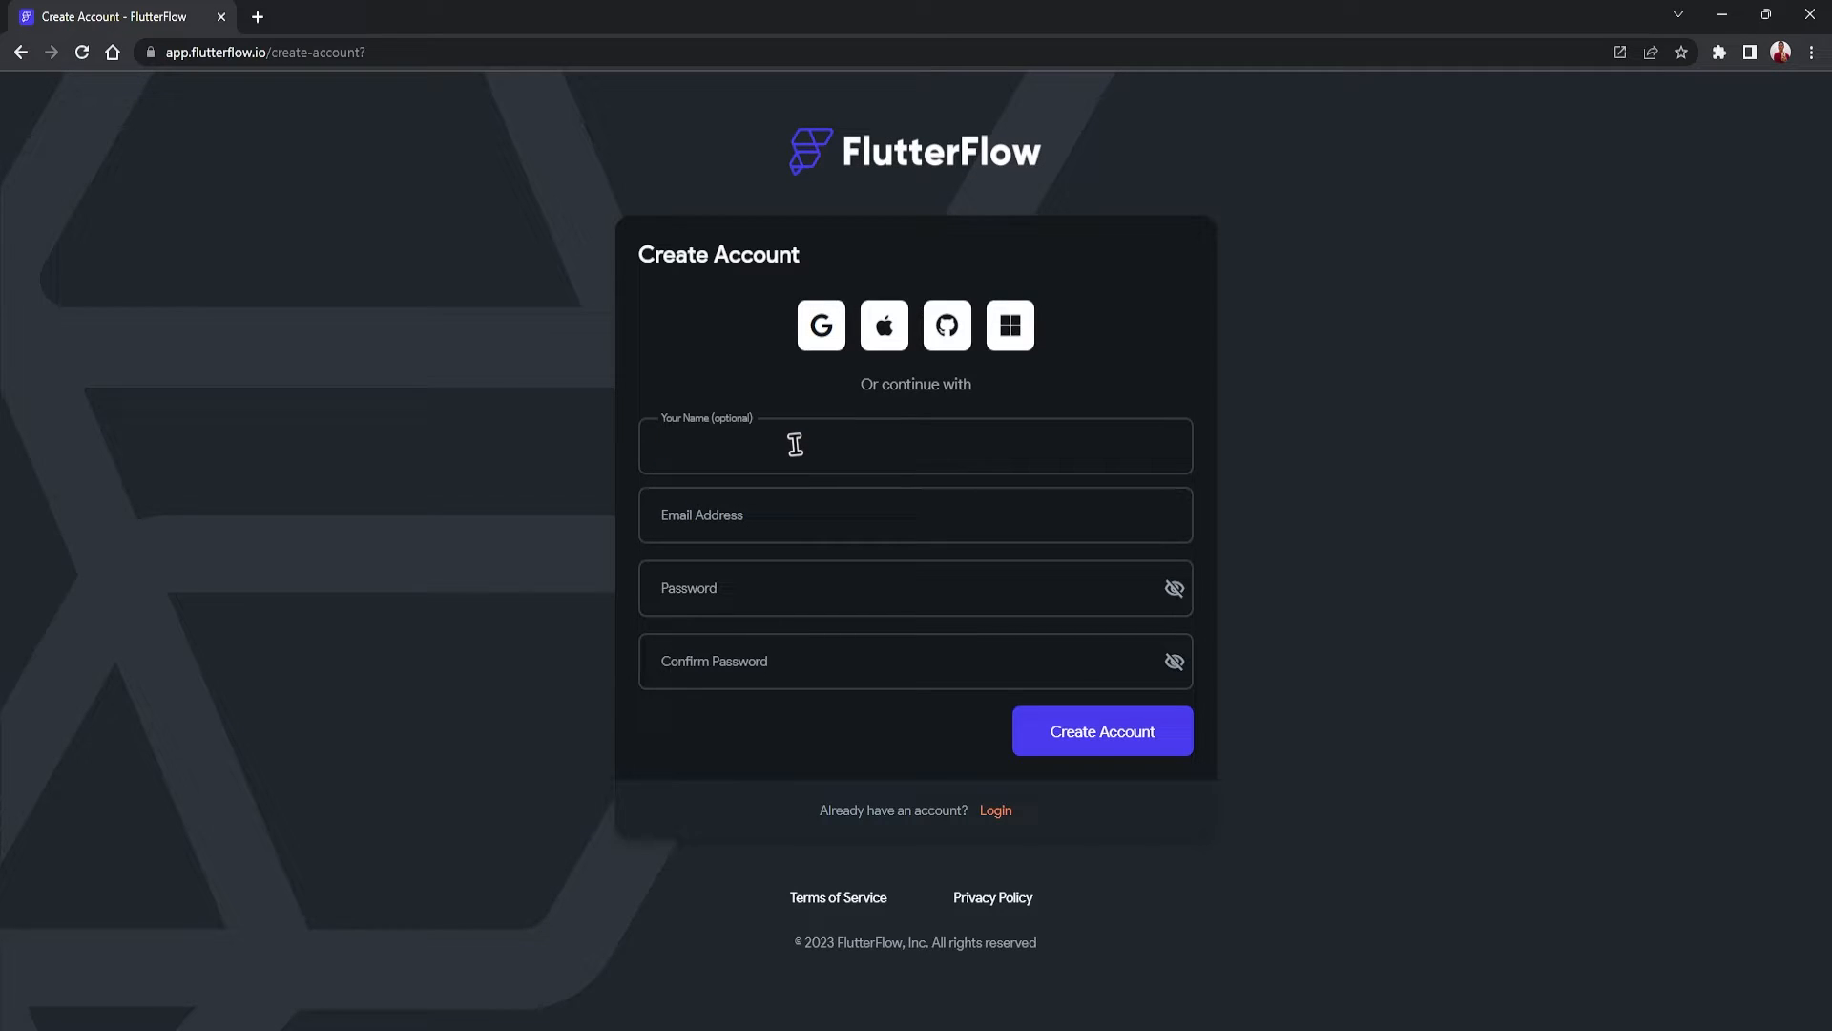
click(773, 510)
click(733, 588)
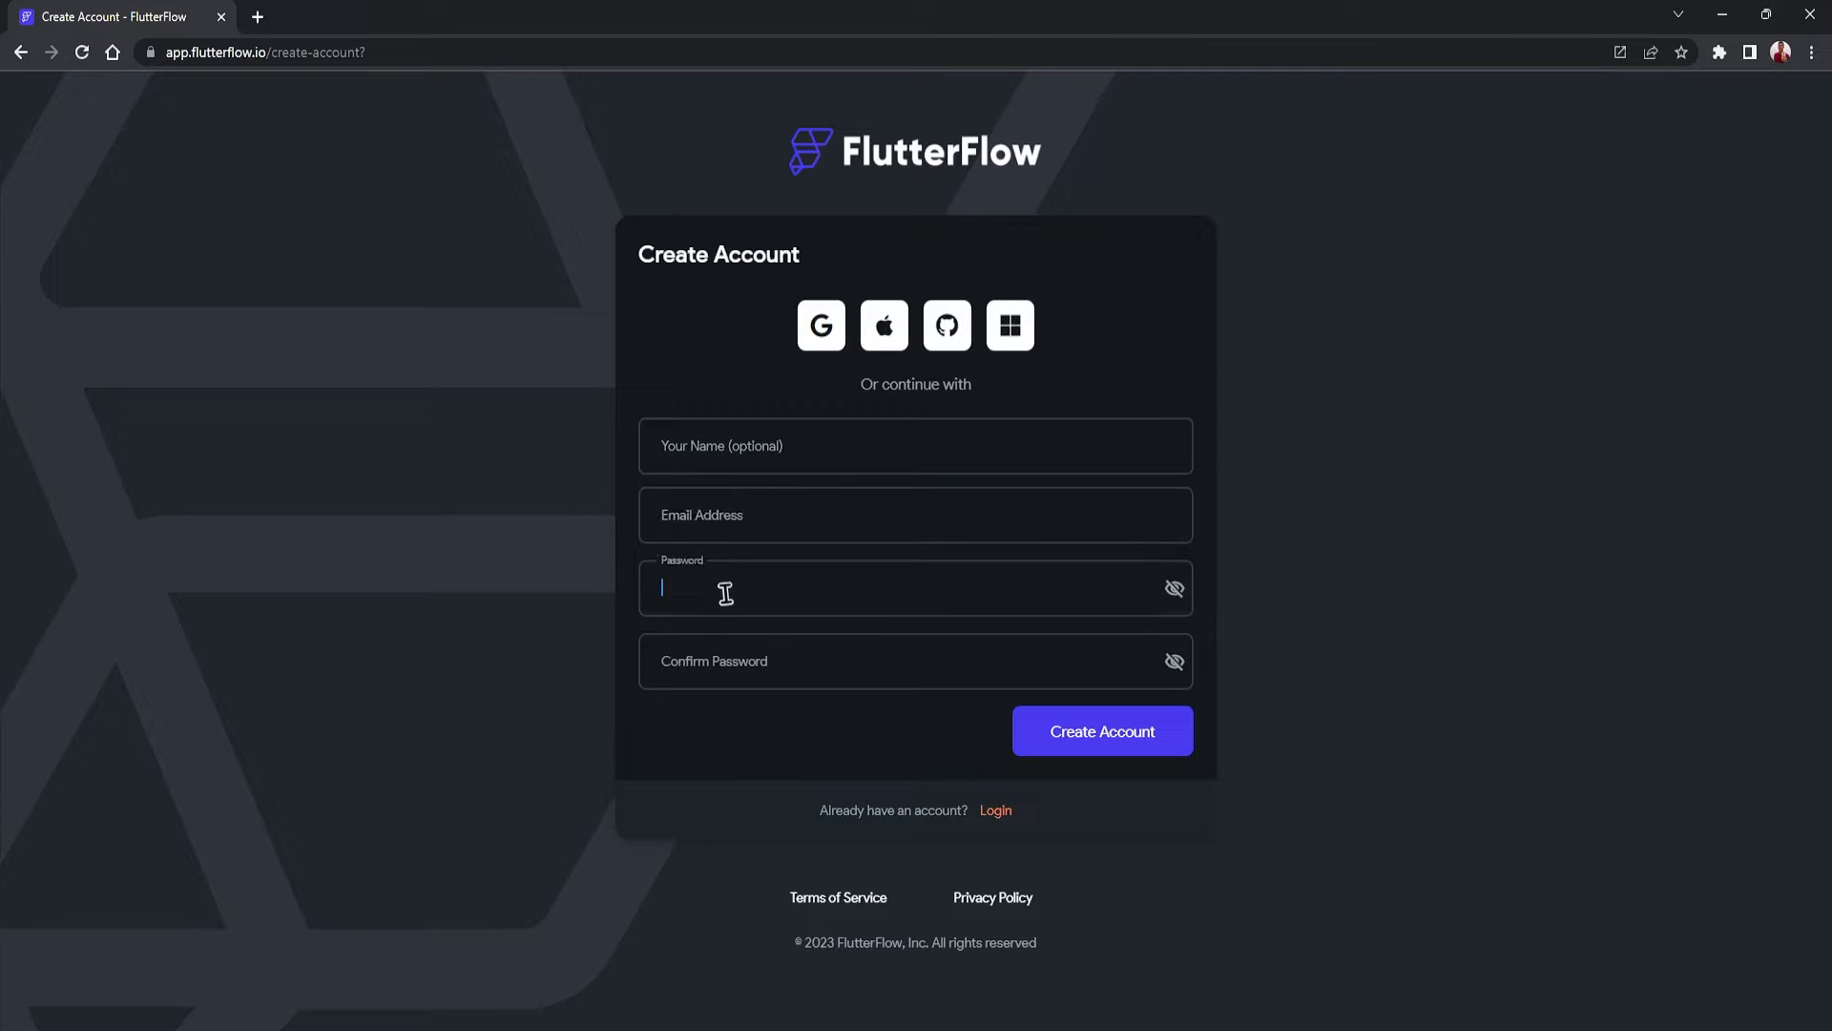
click(725, 454)
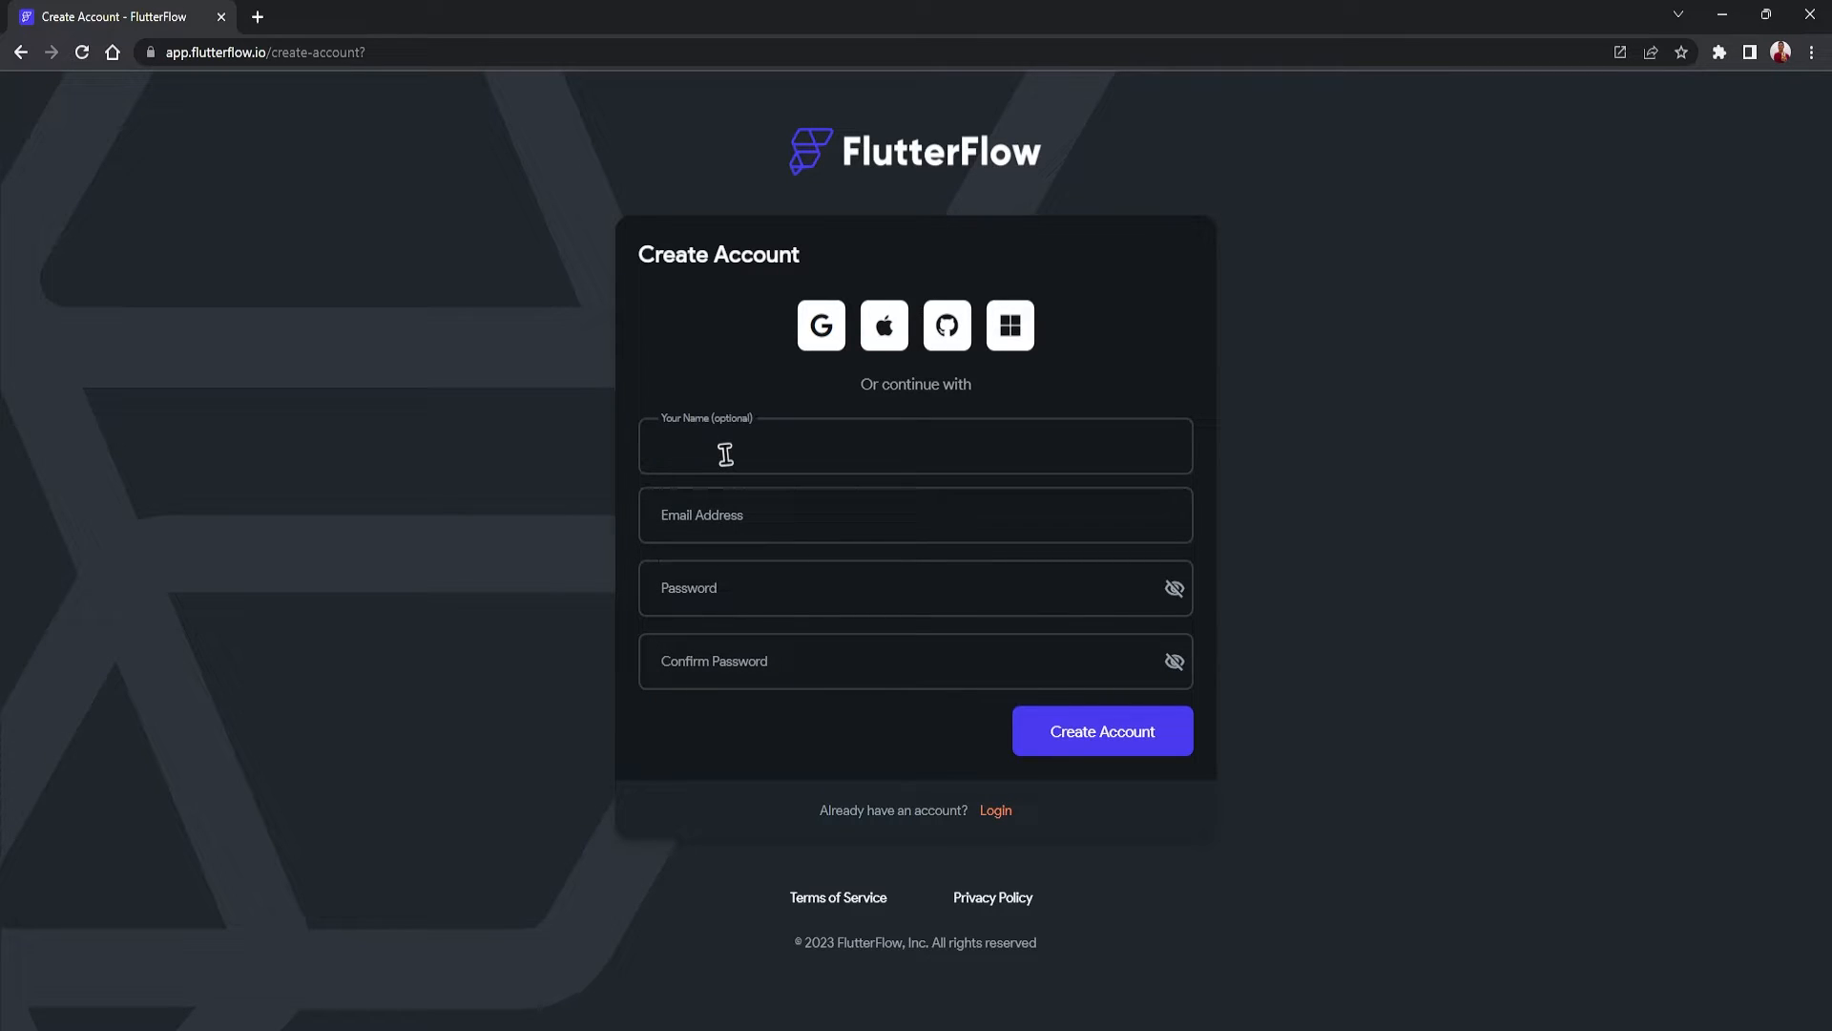
text(flutterflowbrasil)
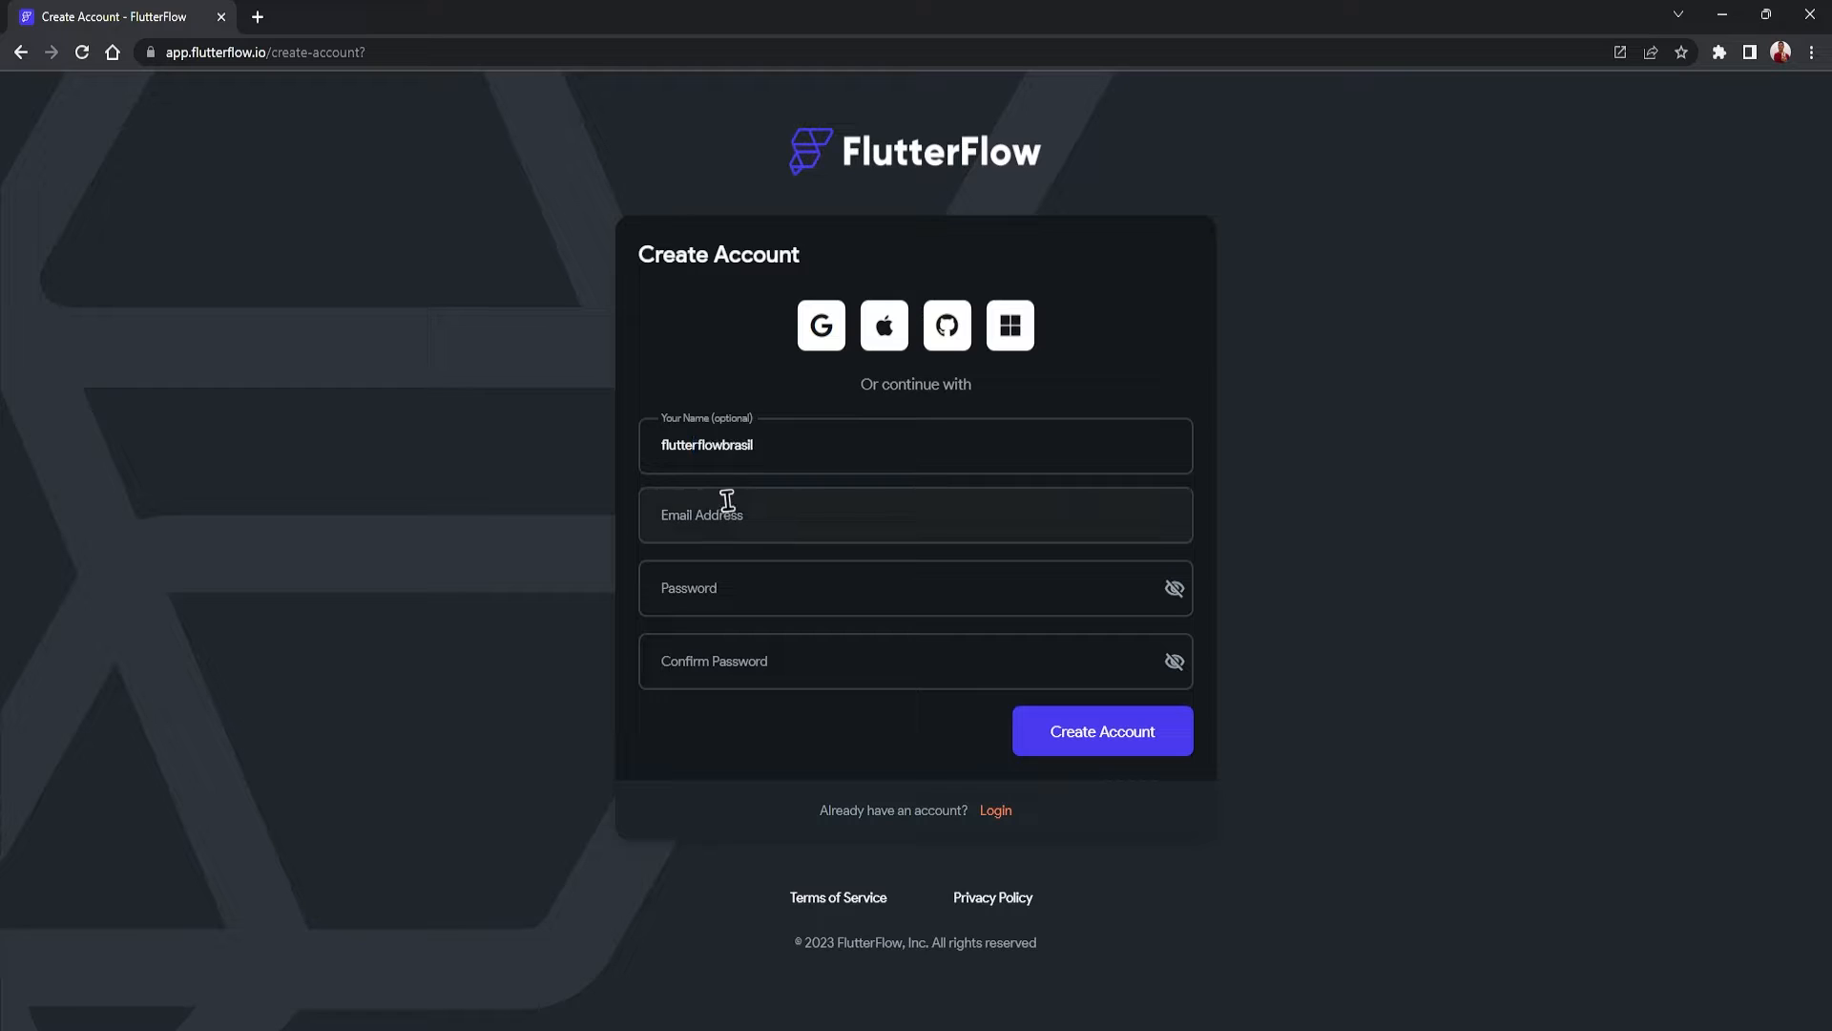
click(728, 499)
Fill in the account's e-mail address and password fields
drag(791, 443, 613, 458)
key(ctrl+c)
click(758, 511)
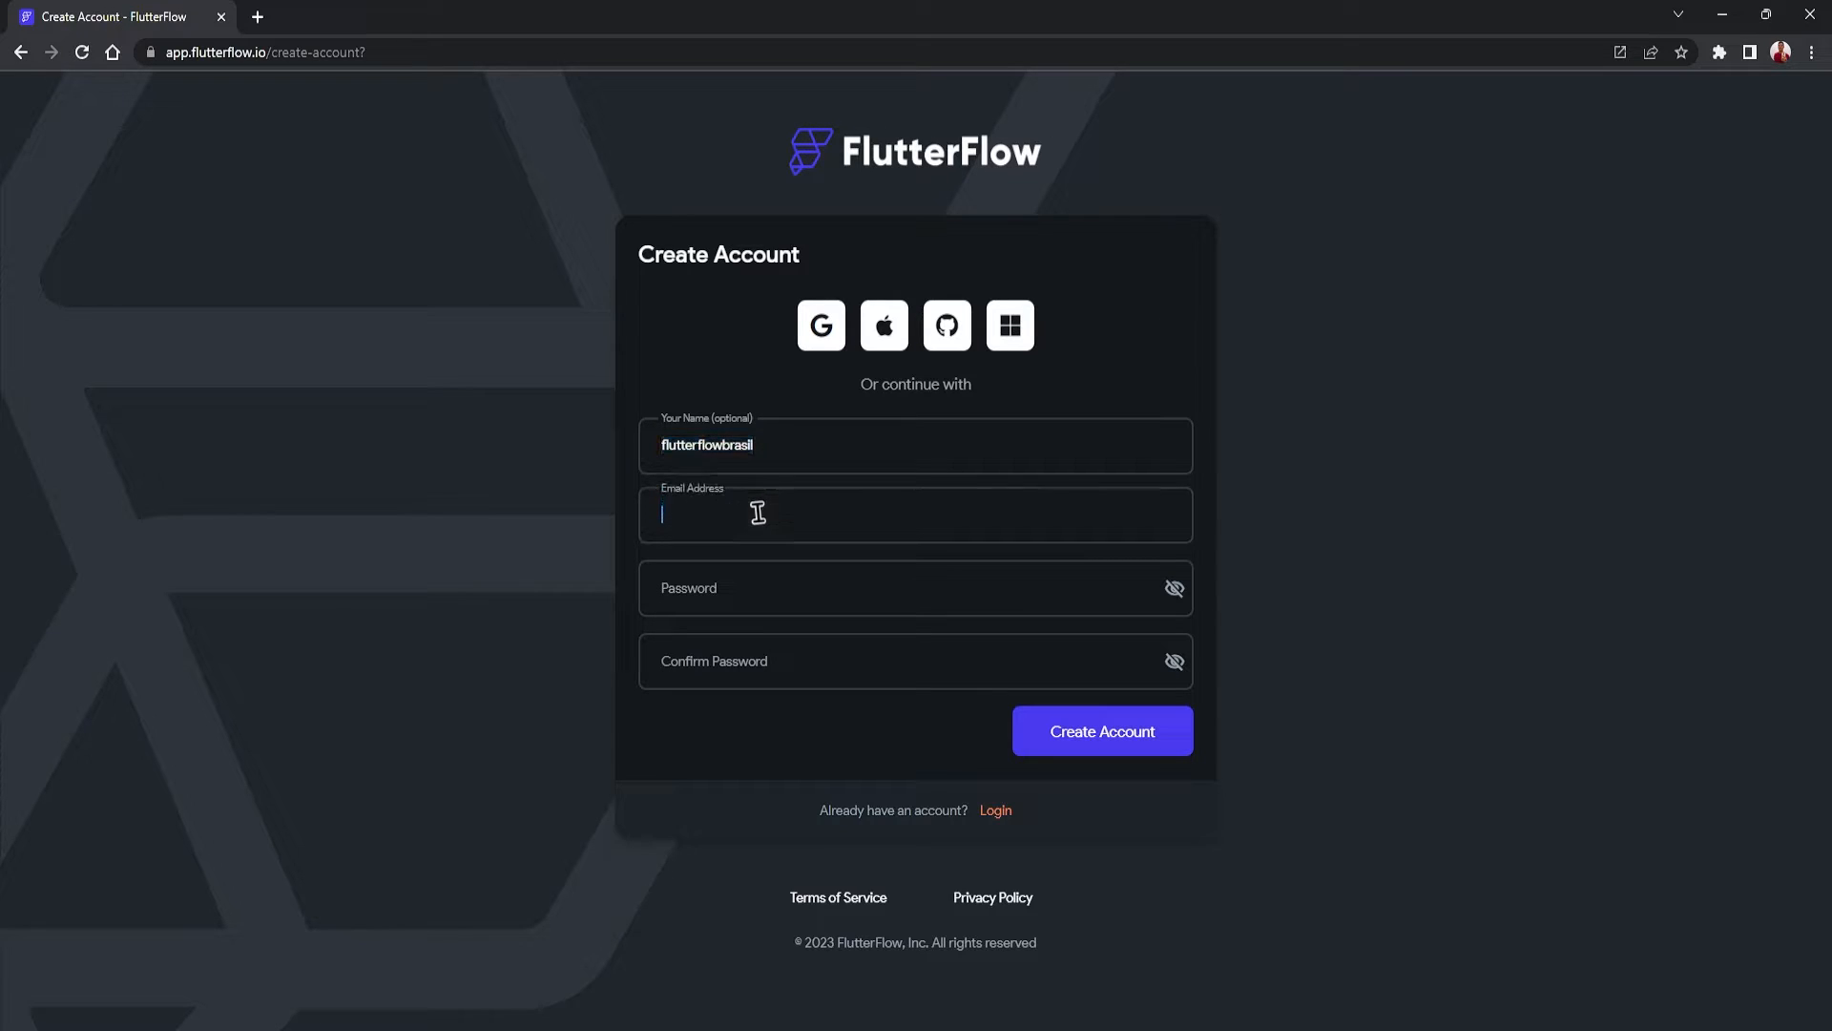
key(ctrl+v)
click(753, 597)
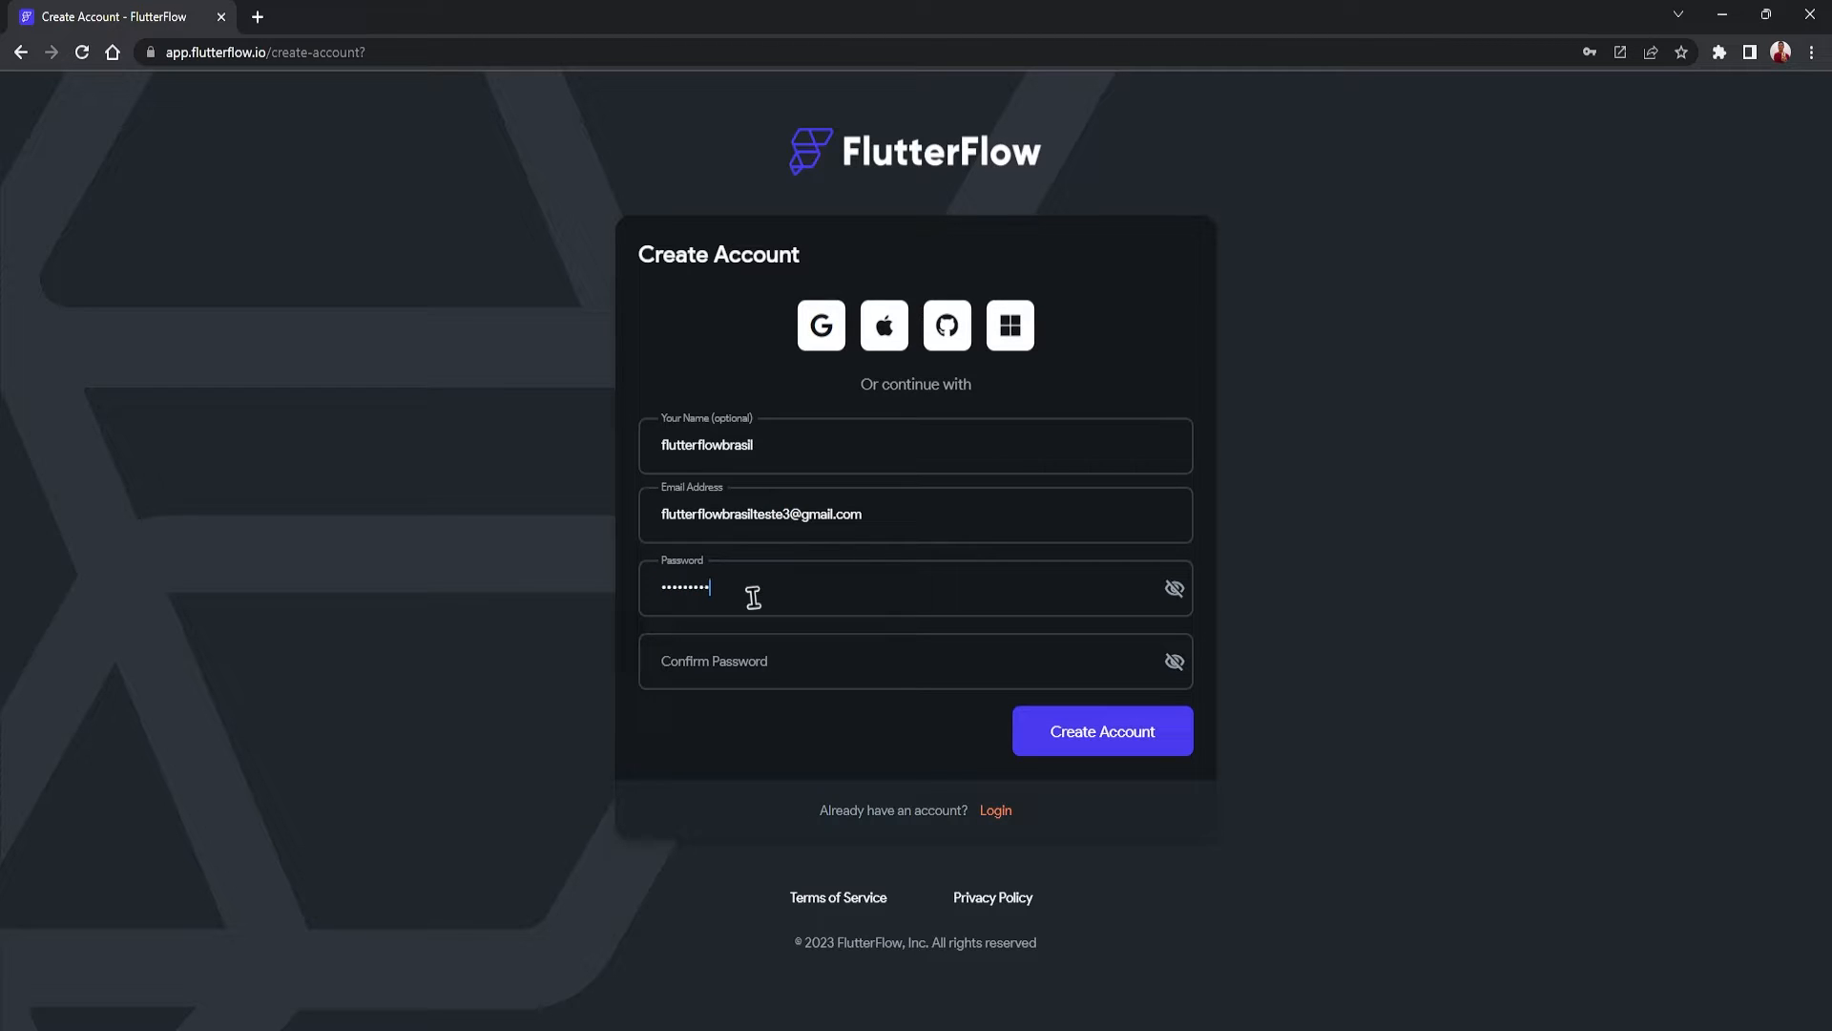
click(824, 663)
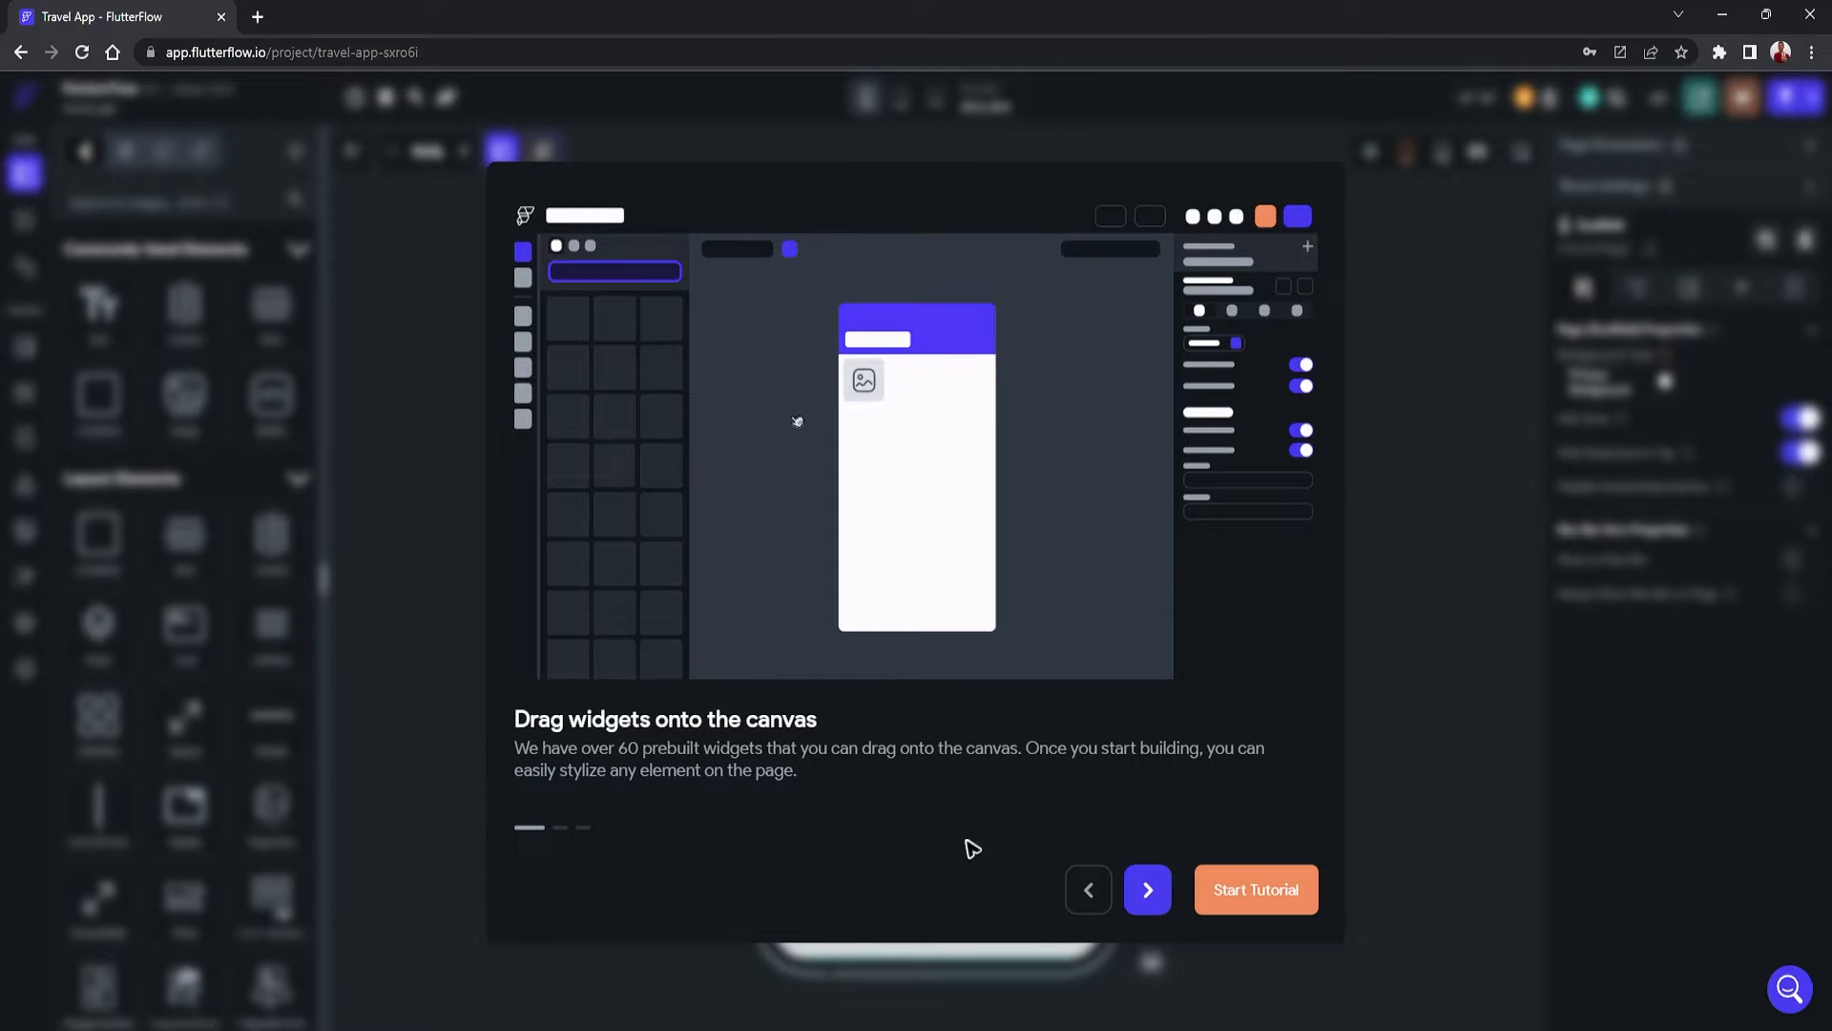
Dismiss the onboarding intro, step through the three tutorial steps and finish with Done
click(1274, 891)
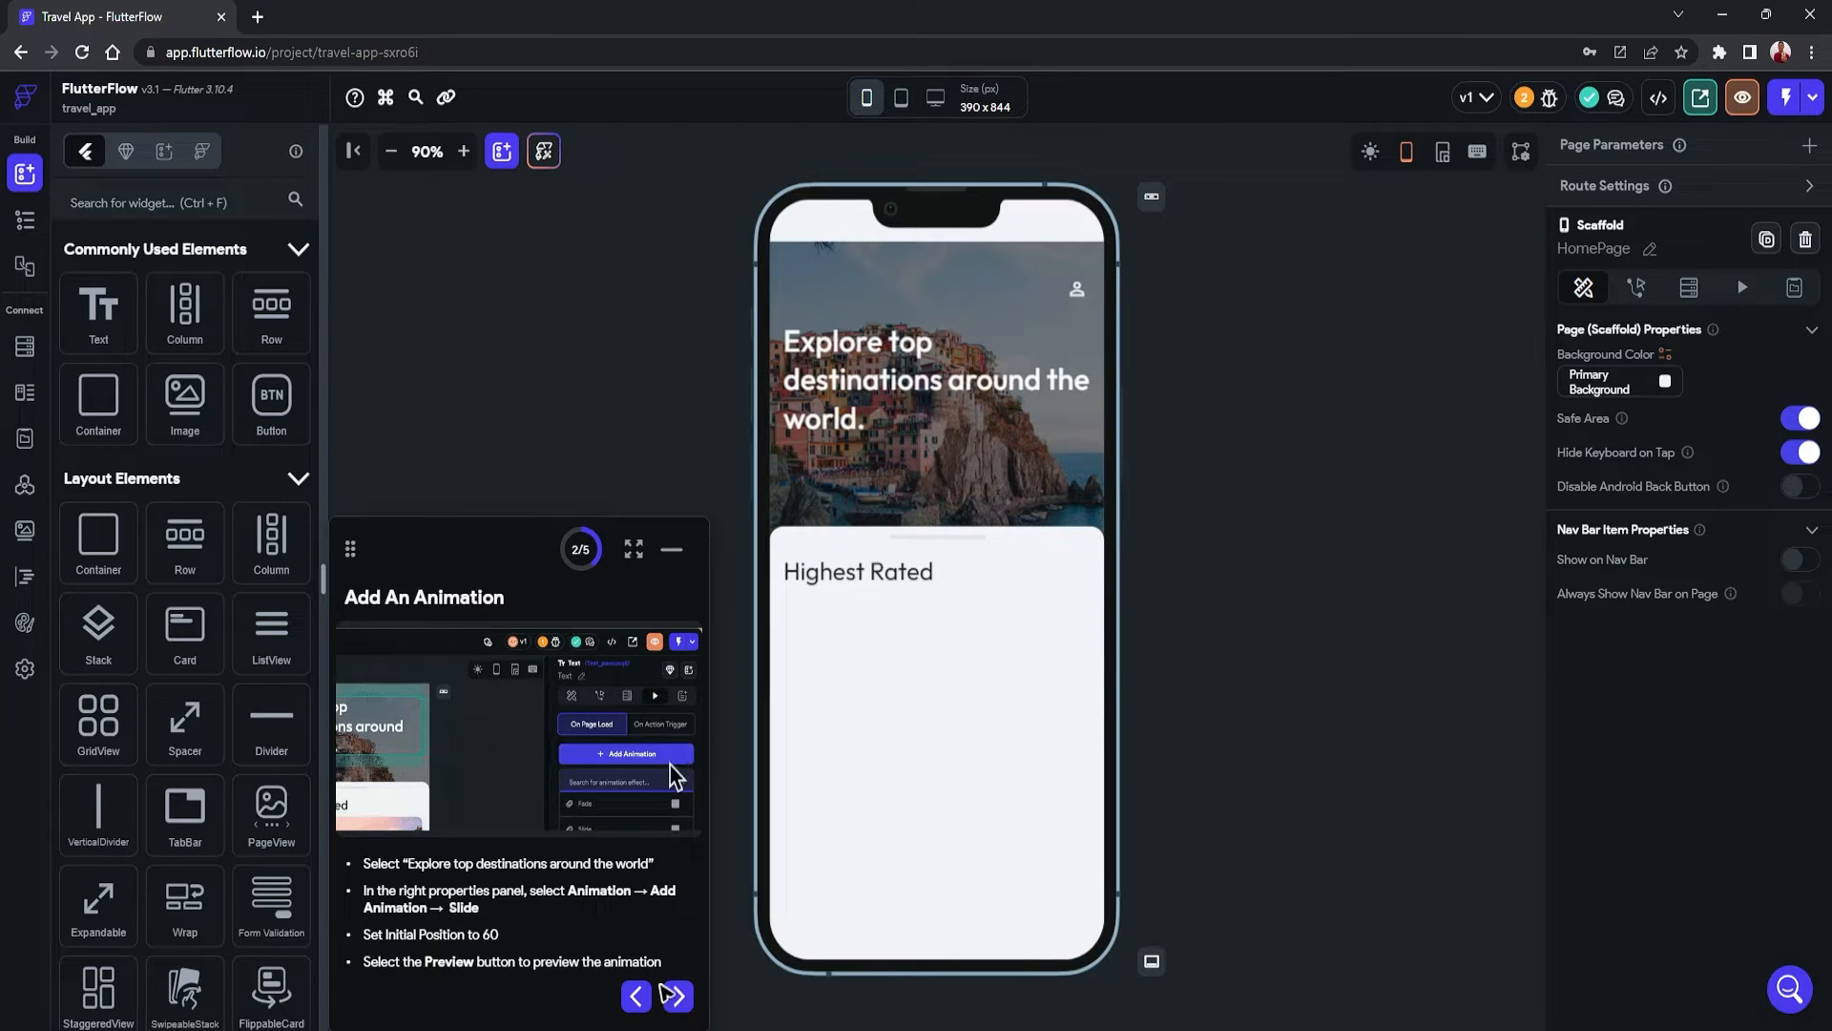
click(678, 996)
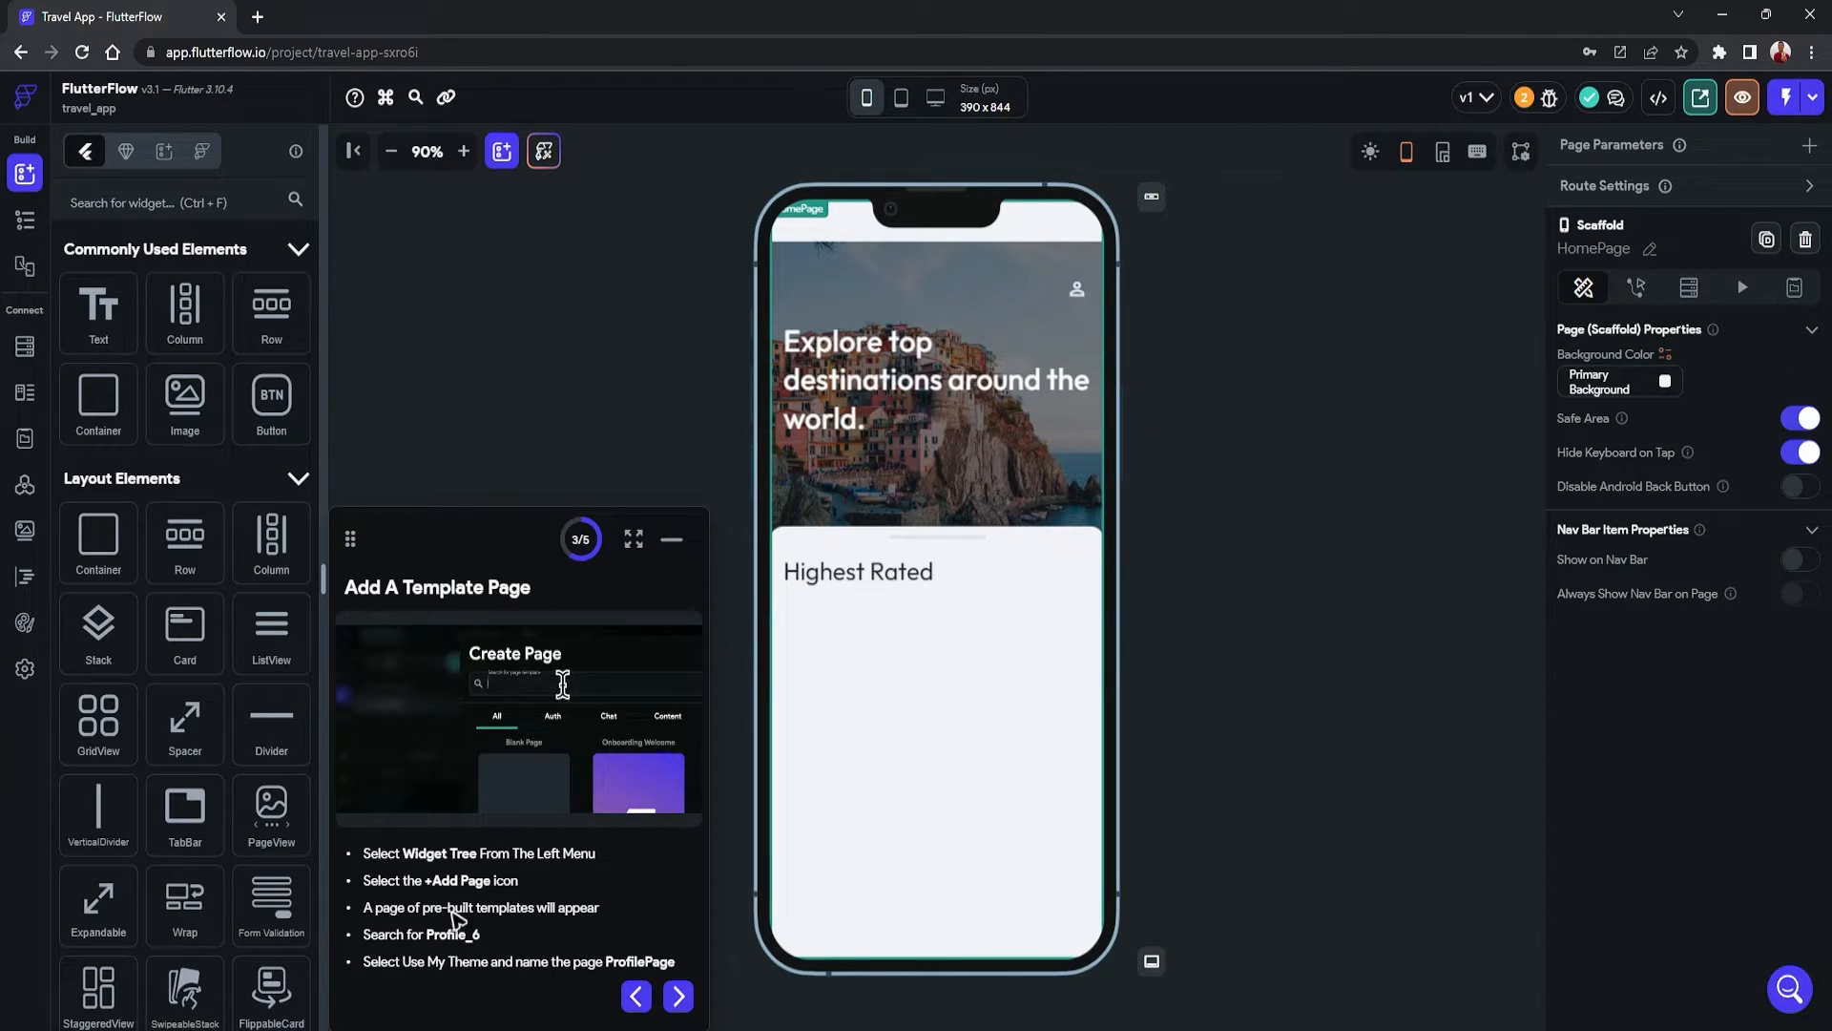
click(677, 996)
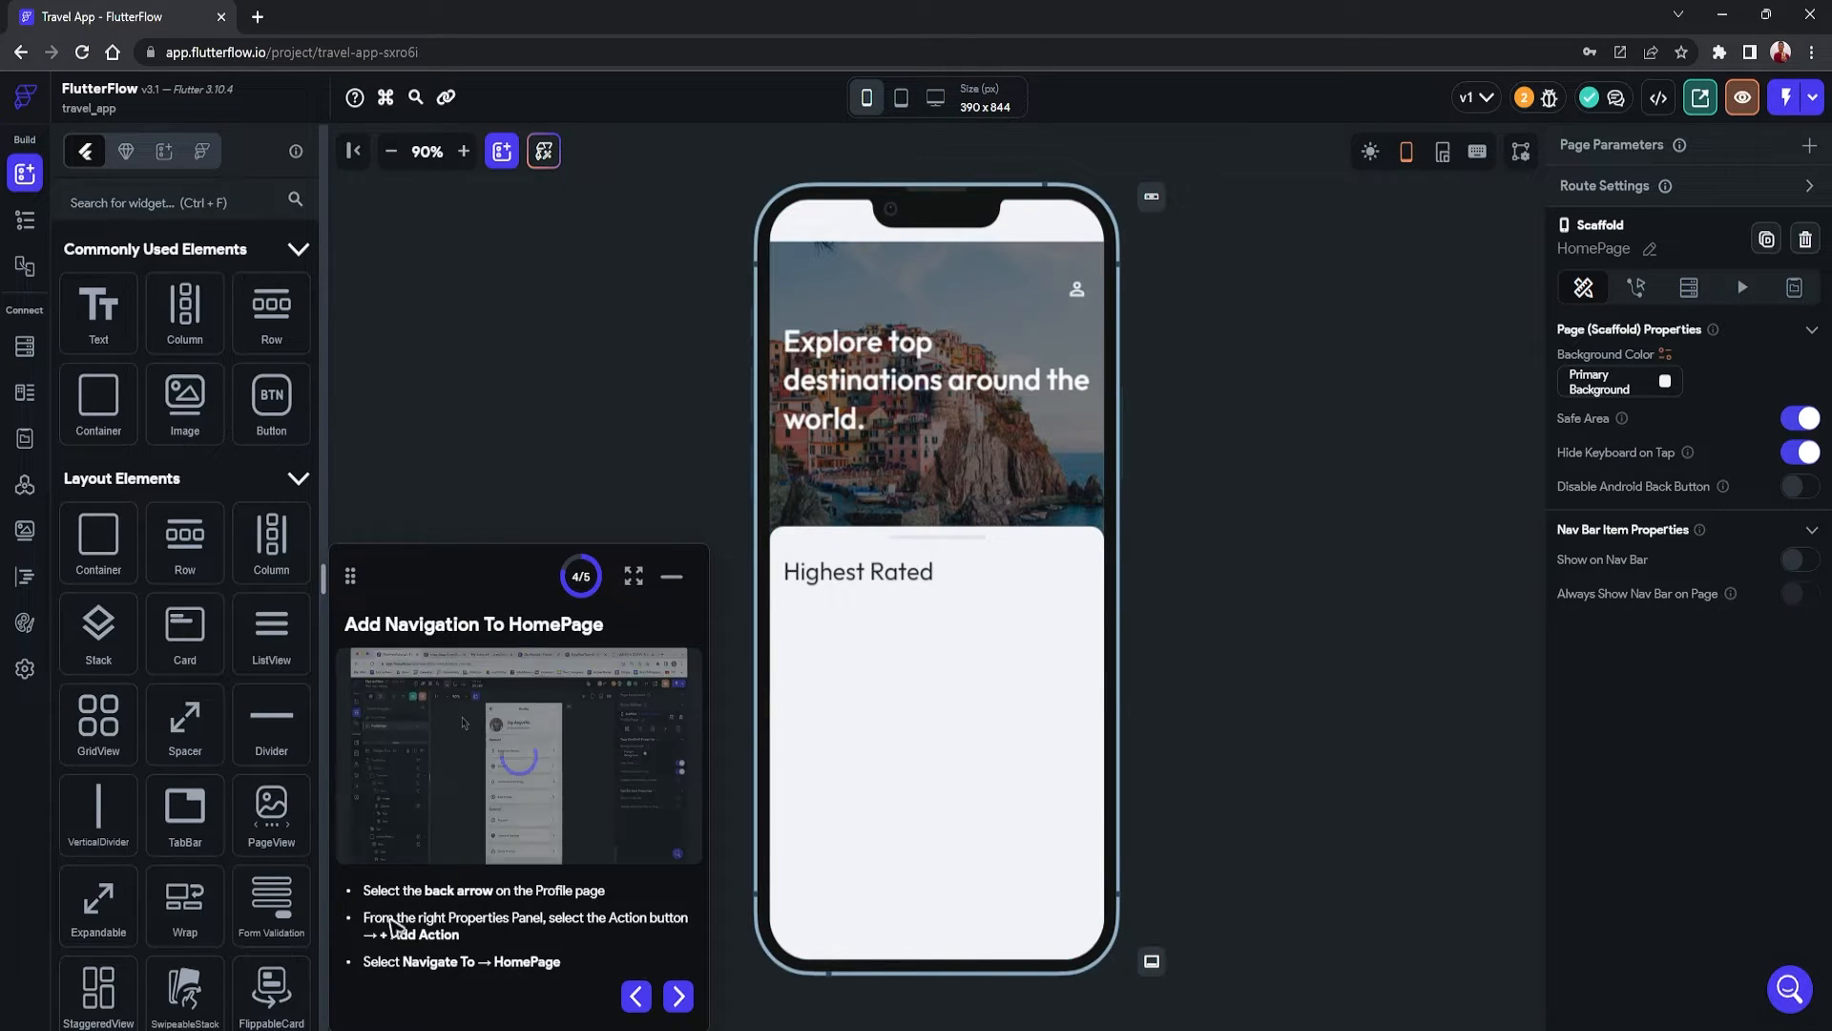
click(678, 996)
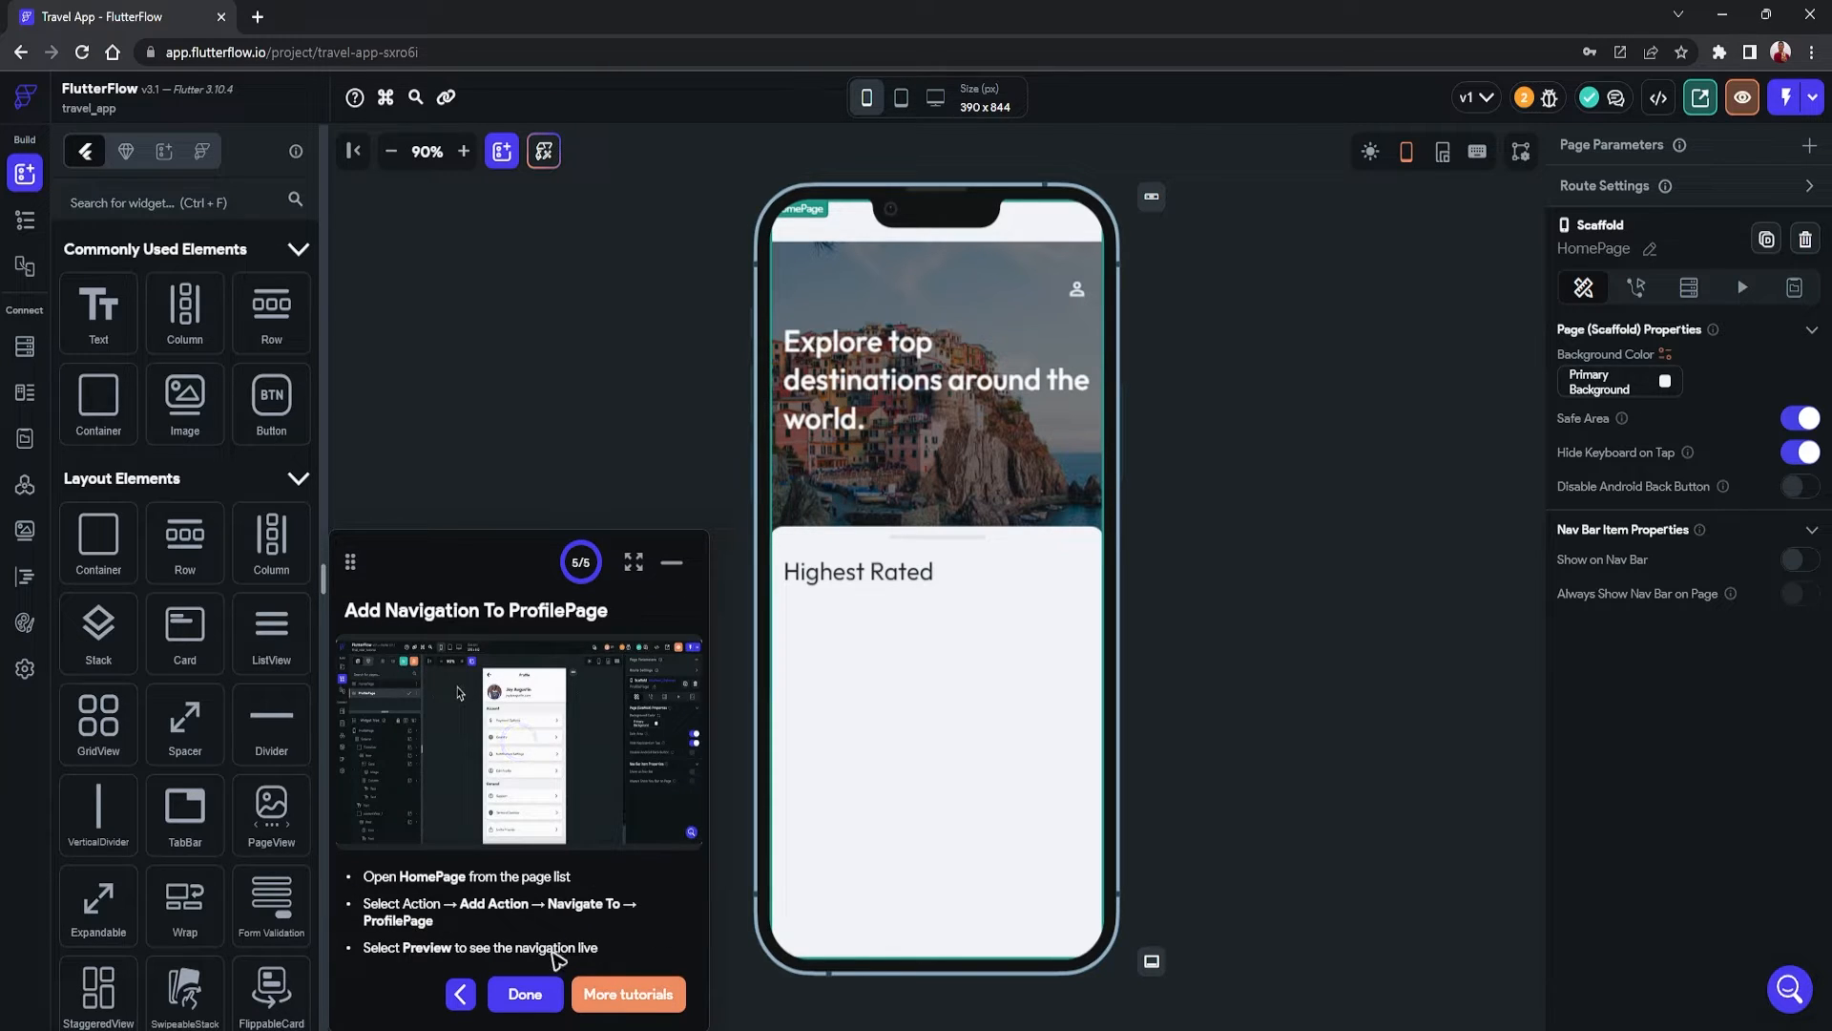
click(525, 995)
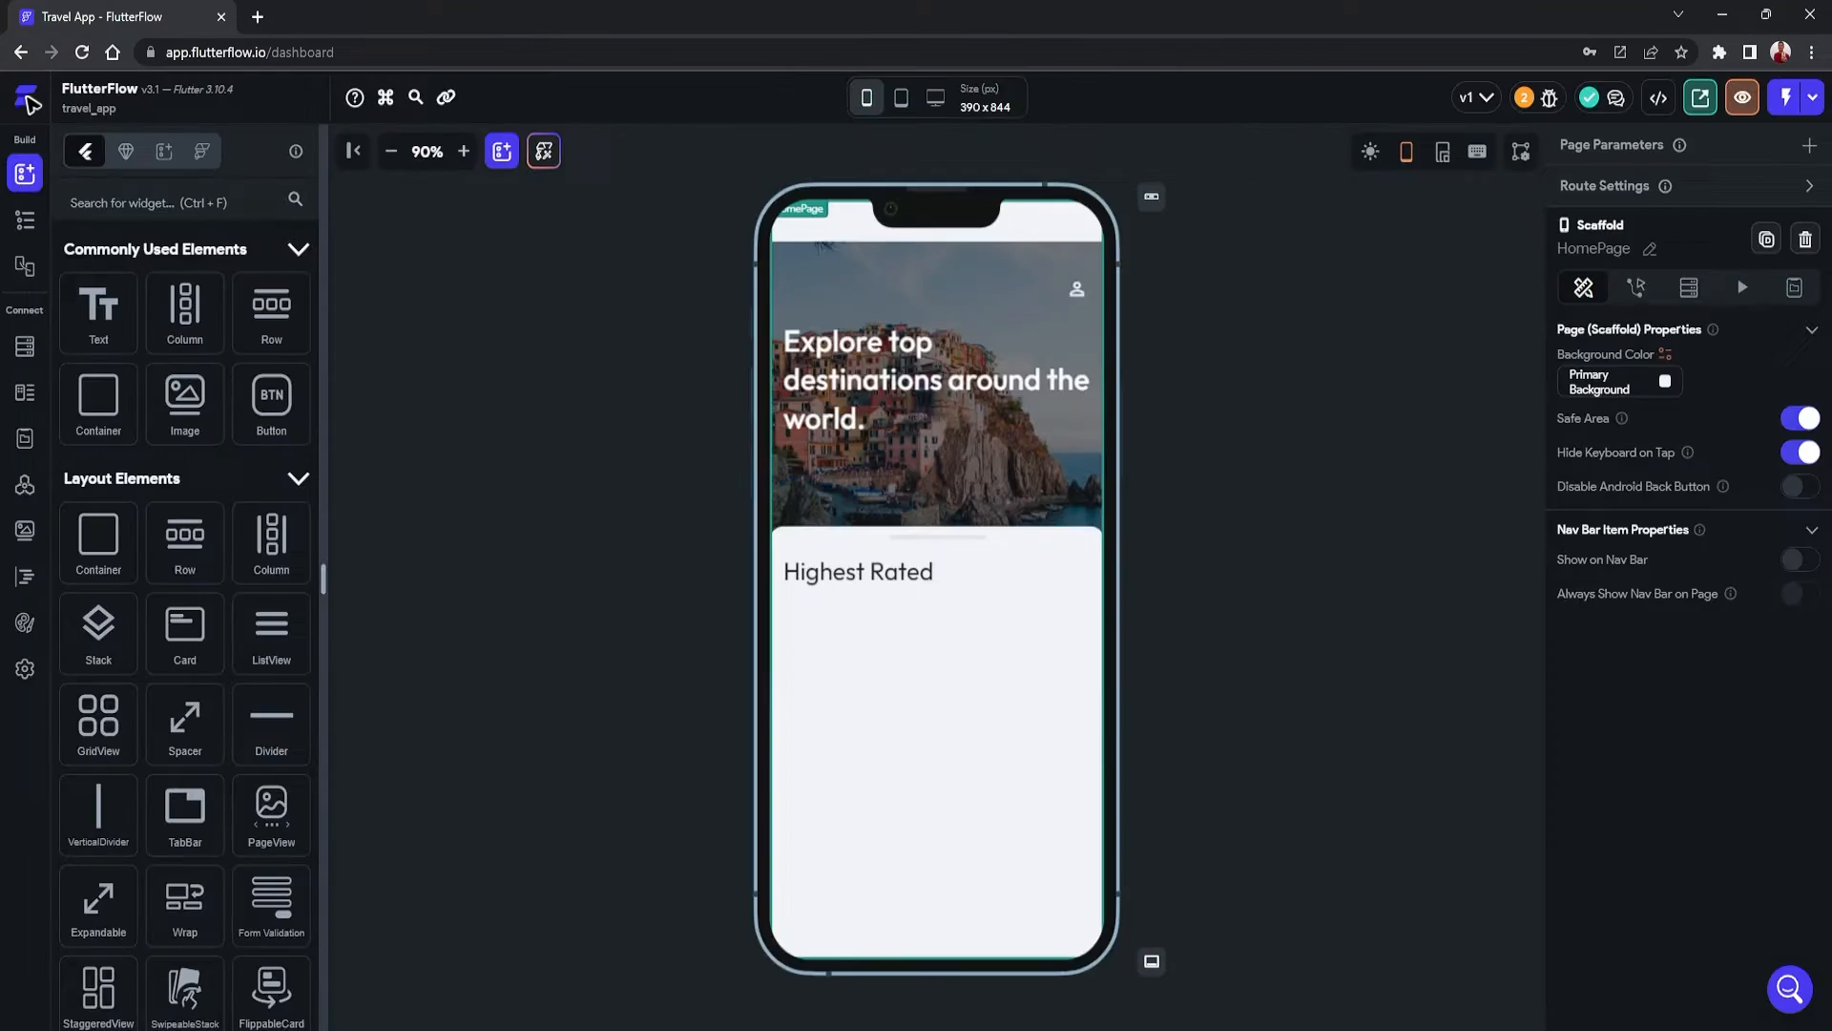
Leave the Travel App editor for the Projects dashboard via the FlutterFlow logo
click(38, 139)
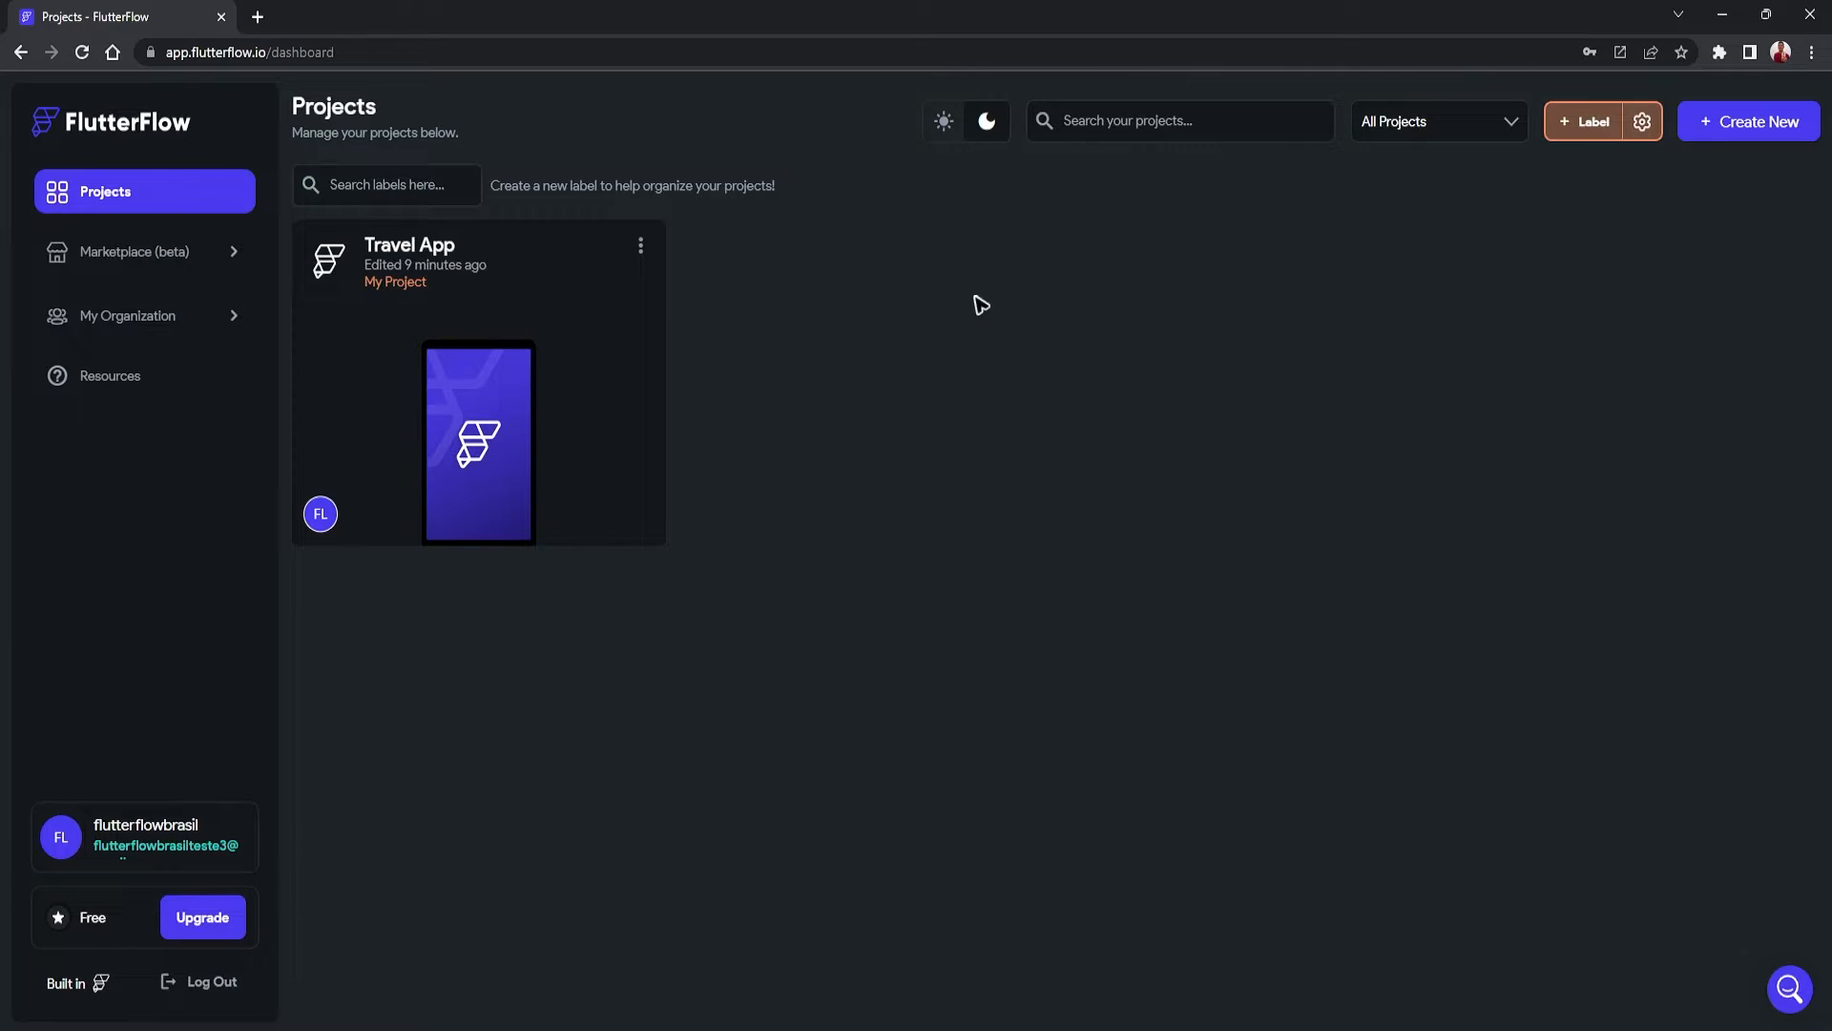
Open the Blurred Shapes Authentication Page item in Marketplace and cancel adding it to Travel App
click(116, 256)
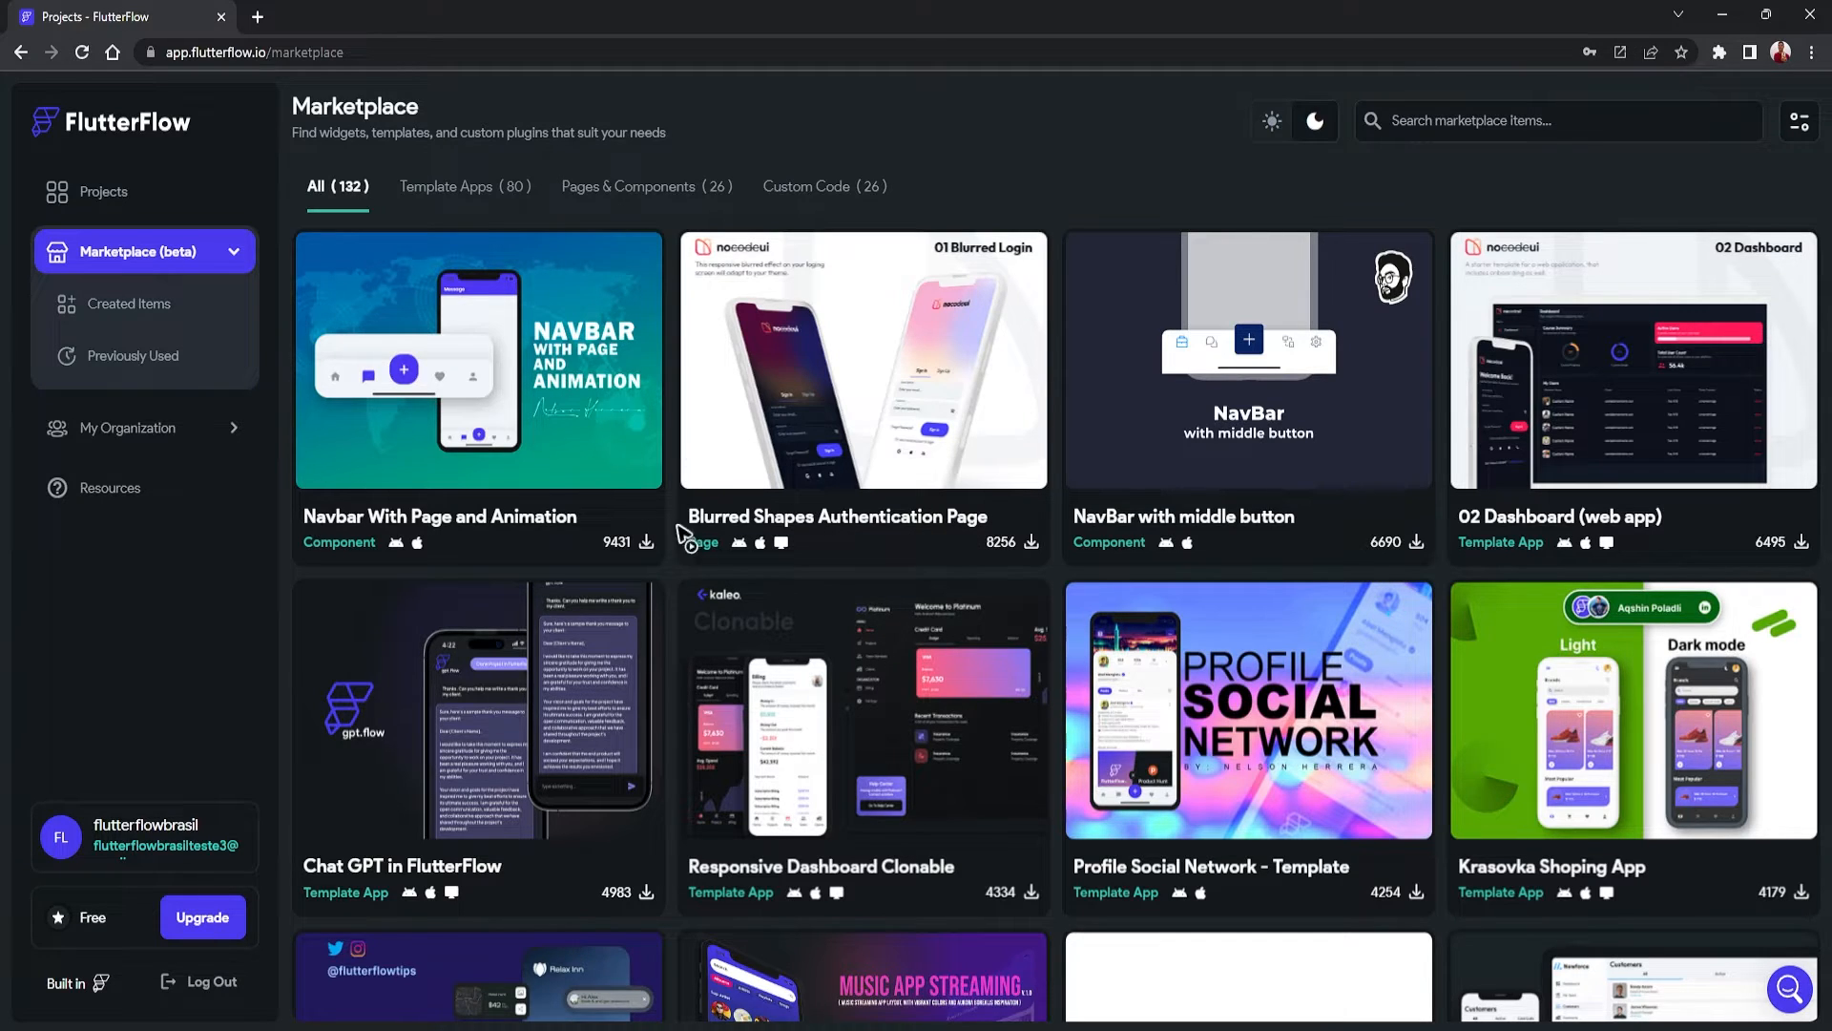
scroll(1173, 610, down, 4)
scroll(1019, 604, up, 4)
click(911, 368)
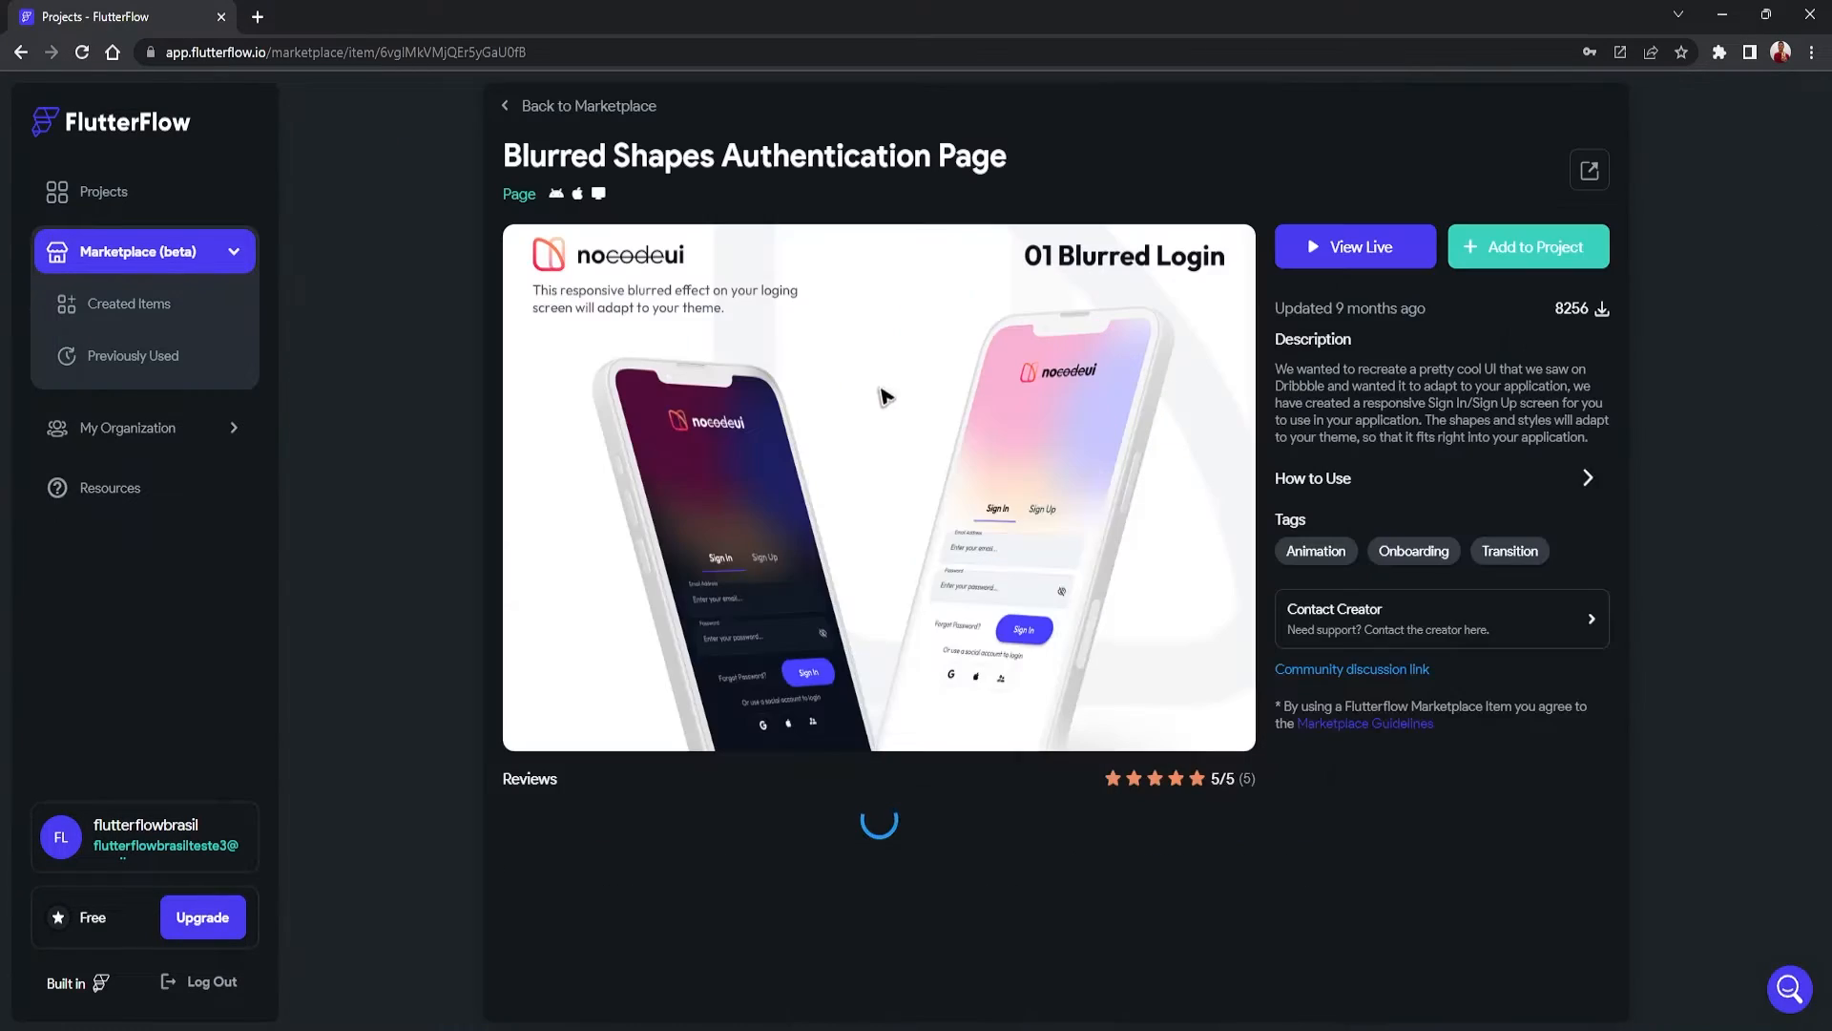
click(1506, 246)
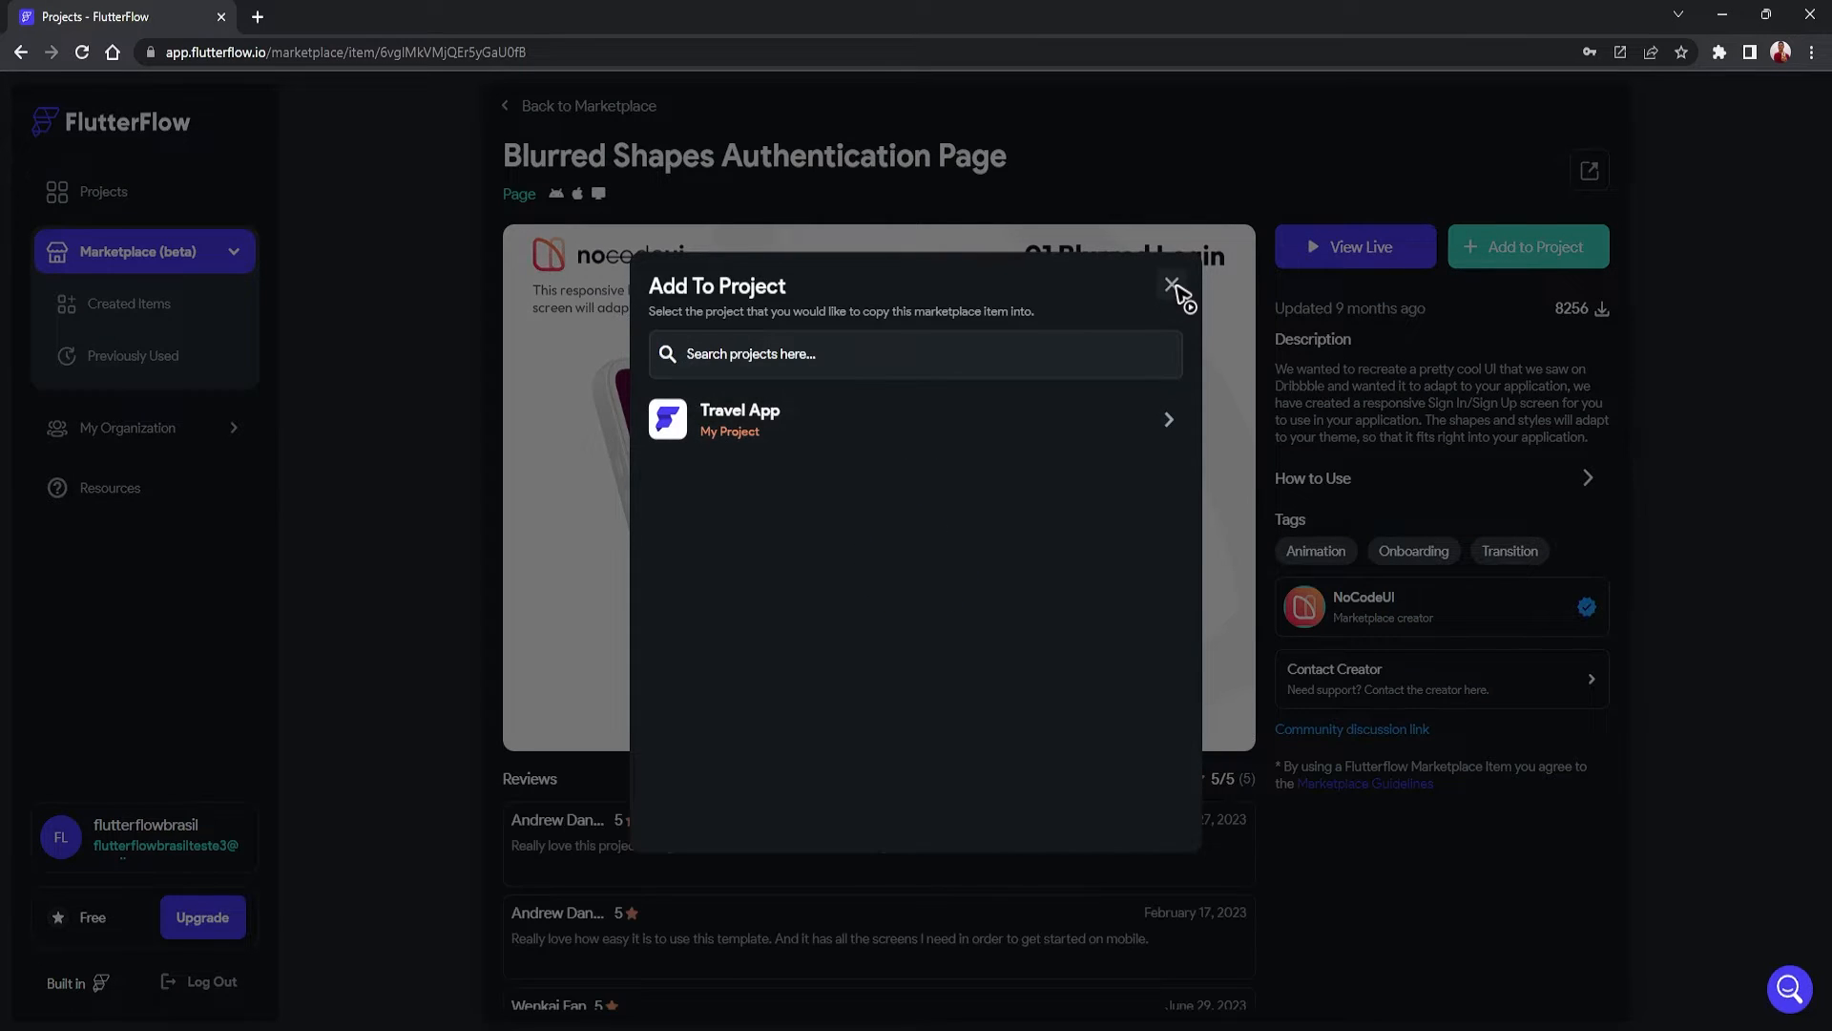
click(1171, 284)
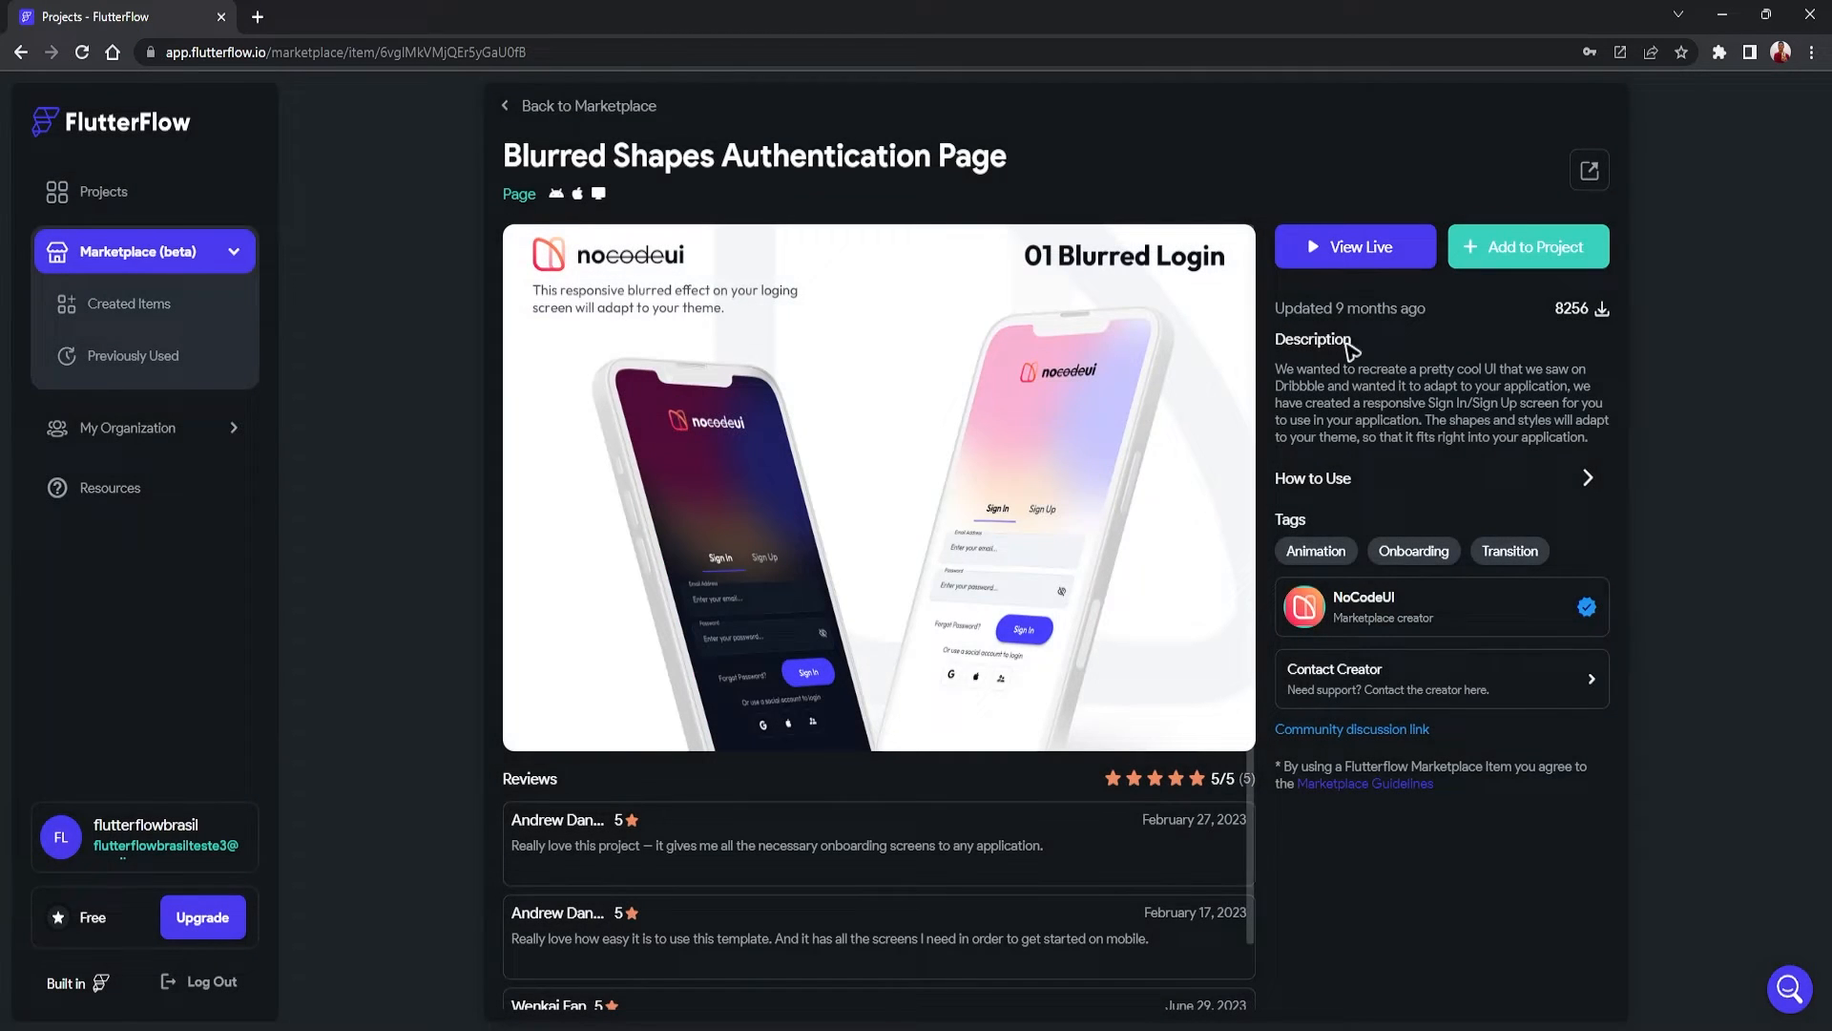
Launch the live preview and try the Sign In form's e-mail and password fields
click(1341, 250)
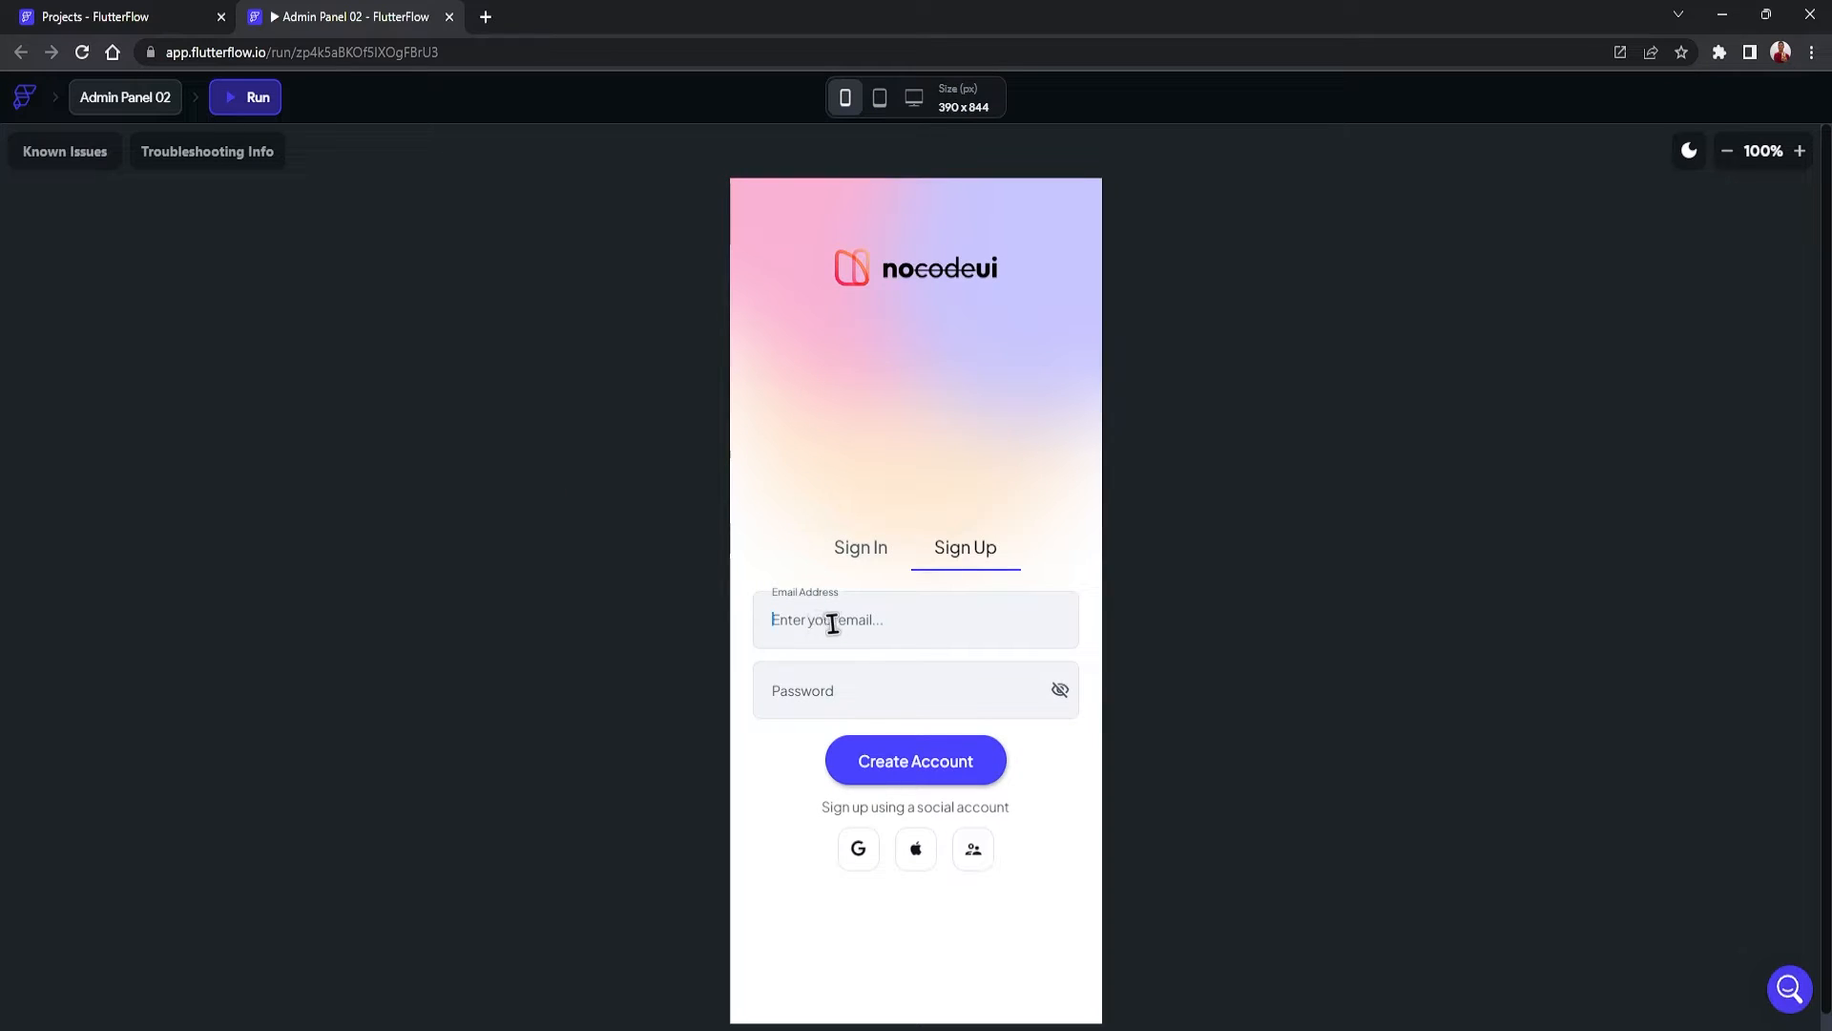
click(857, 552)
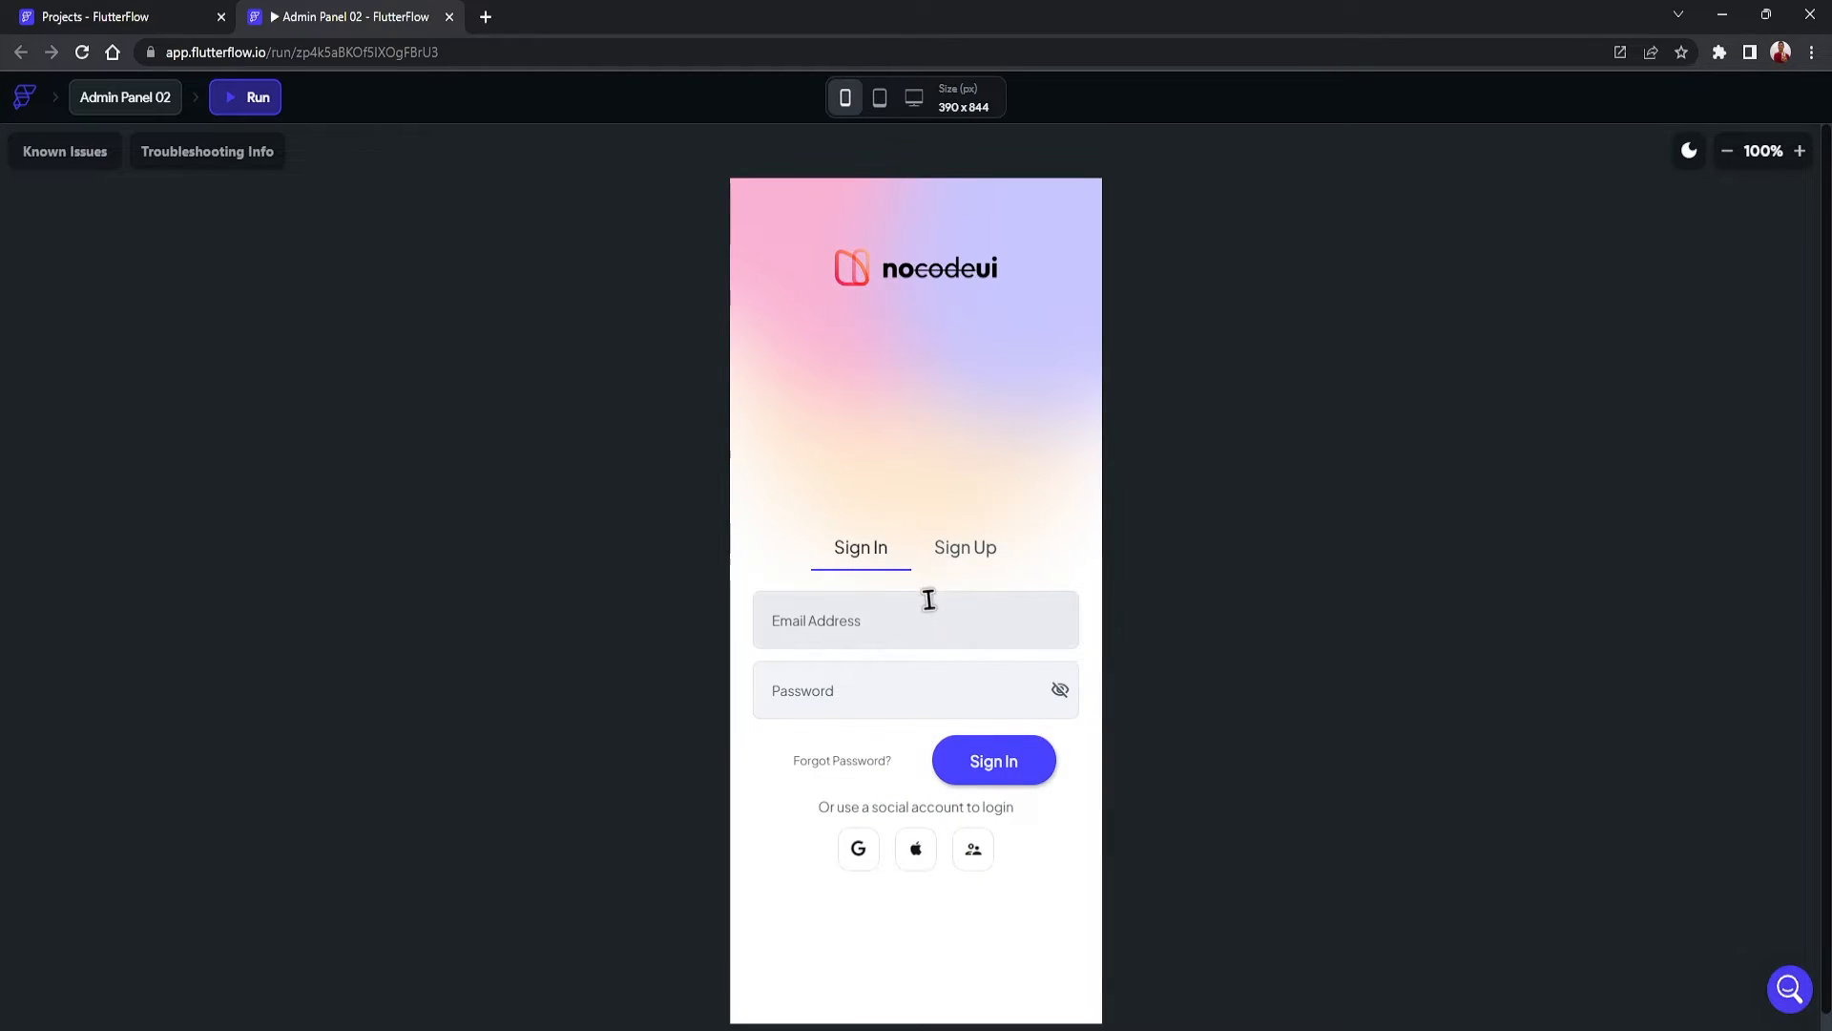
click(803, 625)
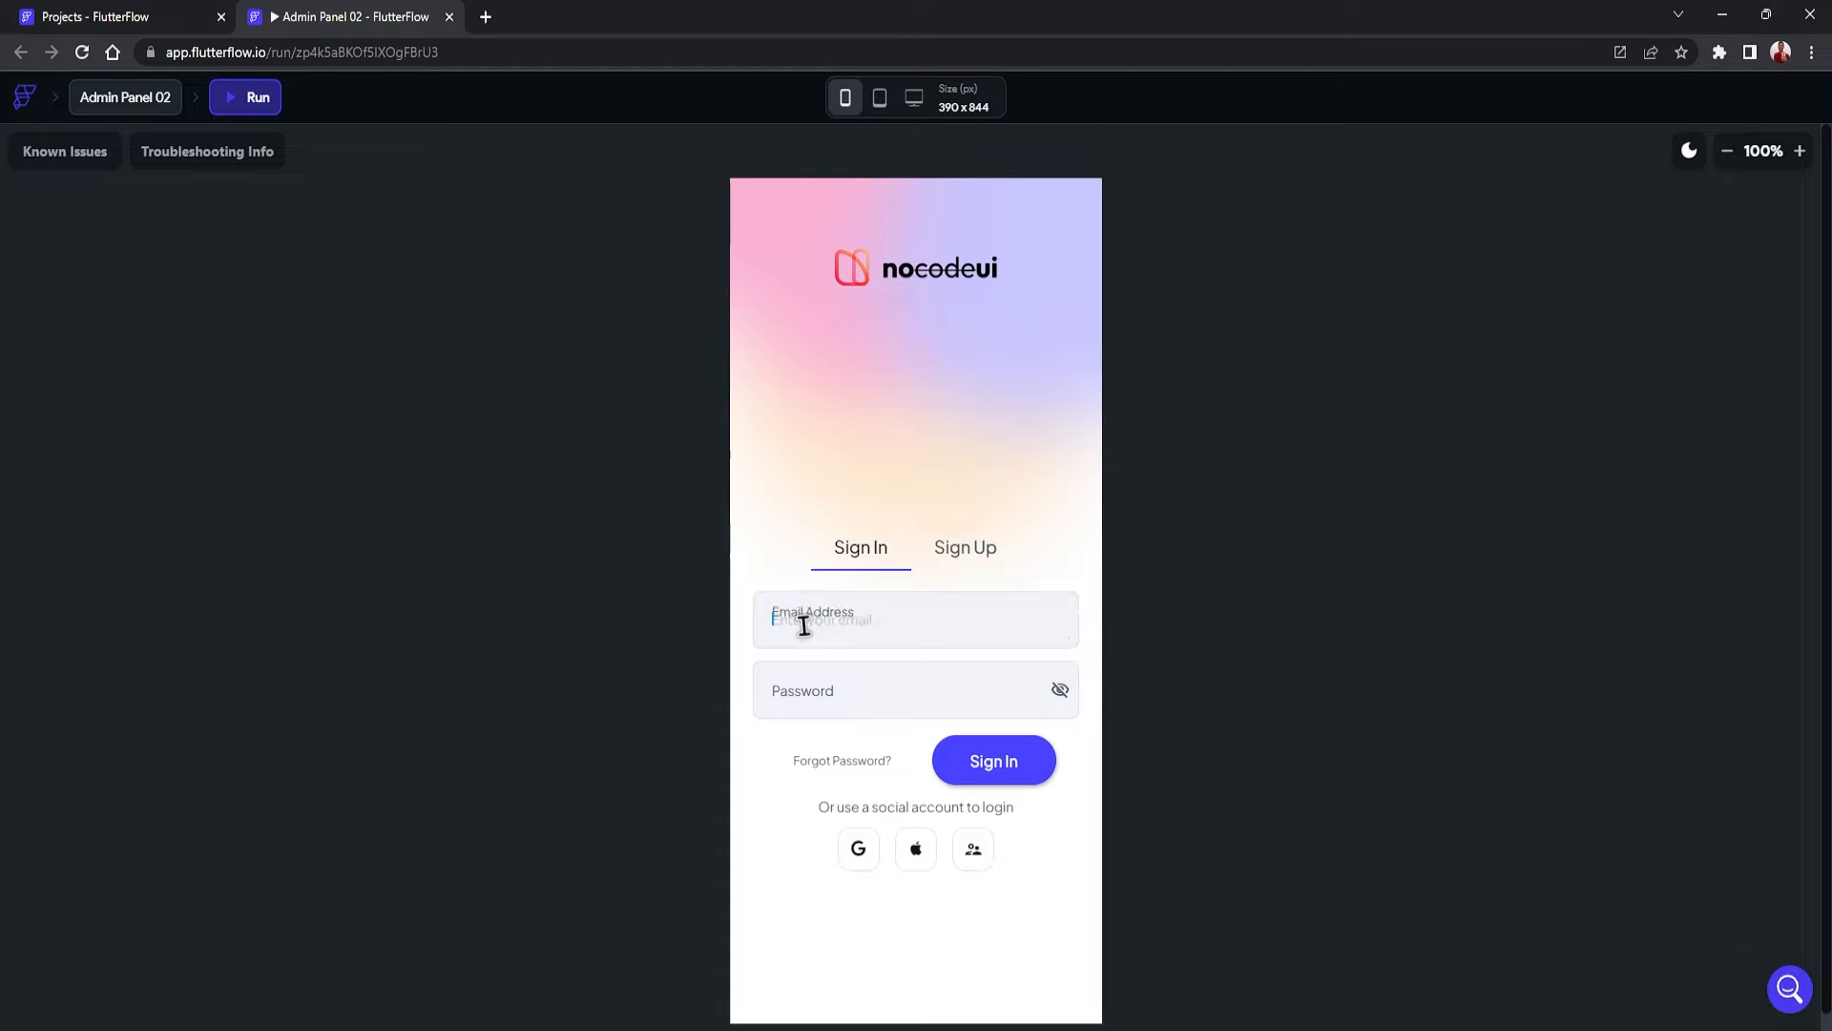
click(811, 679)
click(850, 628)
click(843, 679)
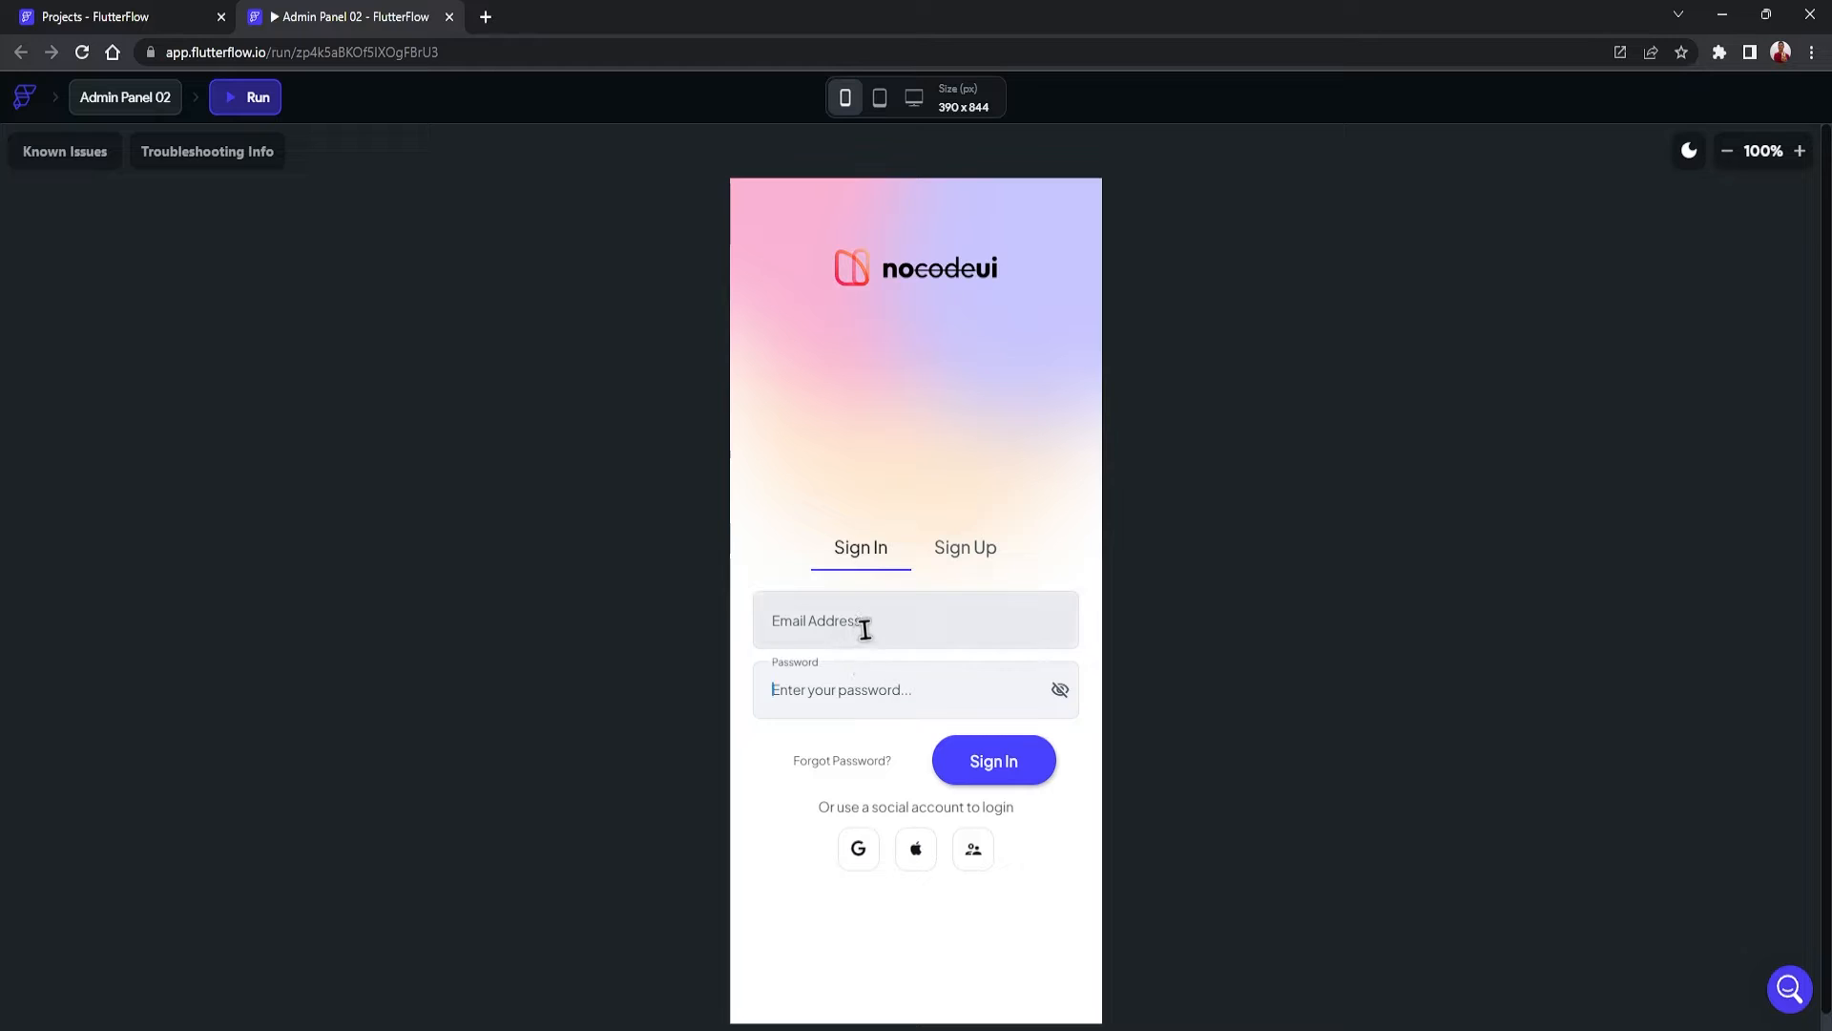
click(921, 630)
Try the Sign Up form's e-mail and password fields, then close the preview tab
click(967, 565)
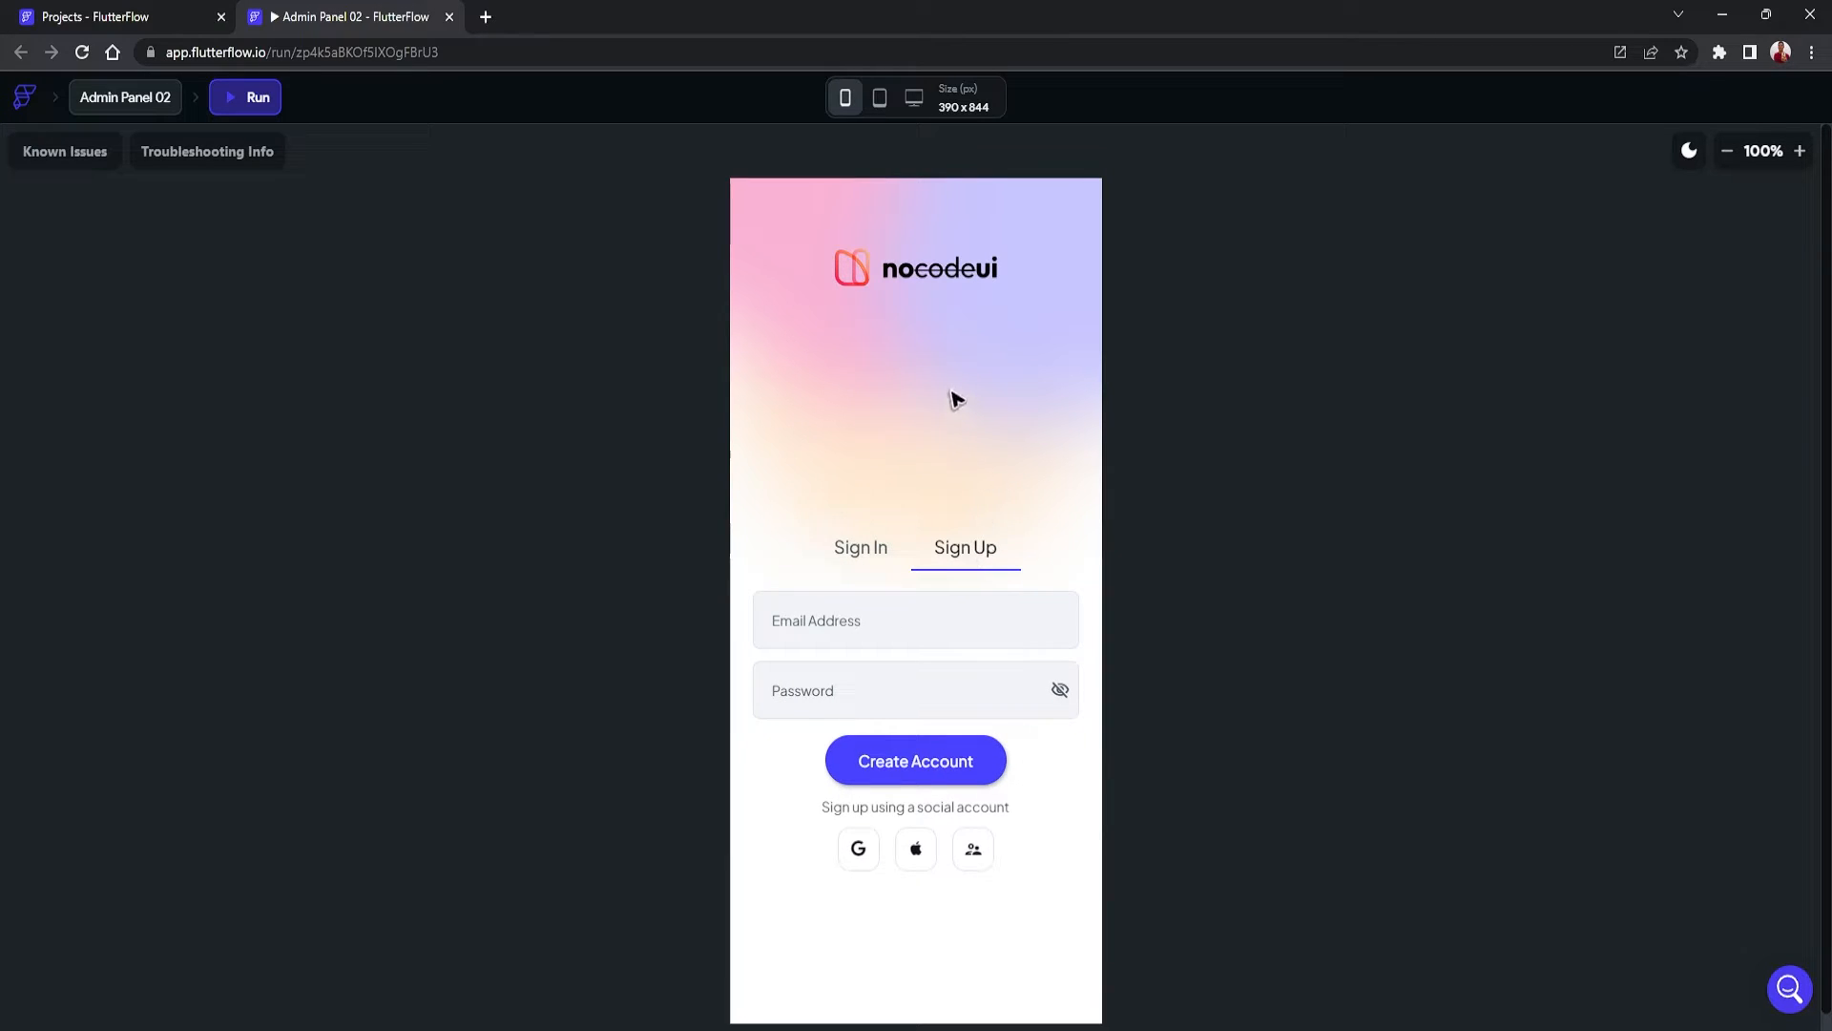
click(840, 623)
click(807, 673)
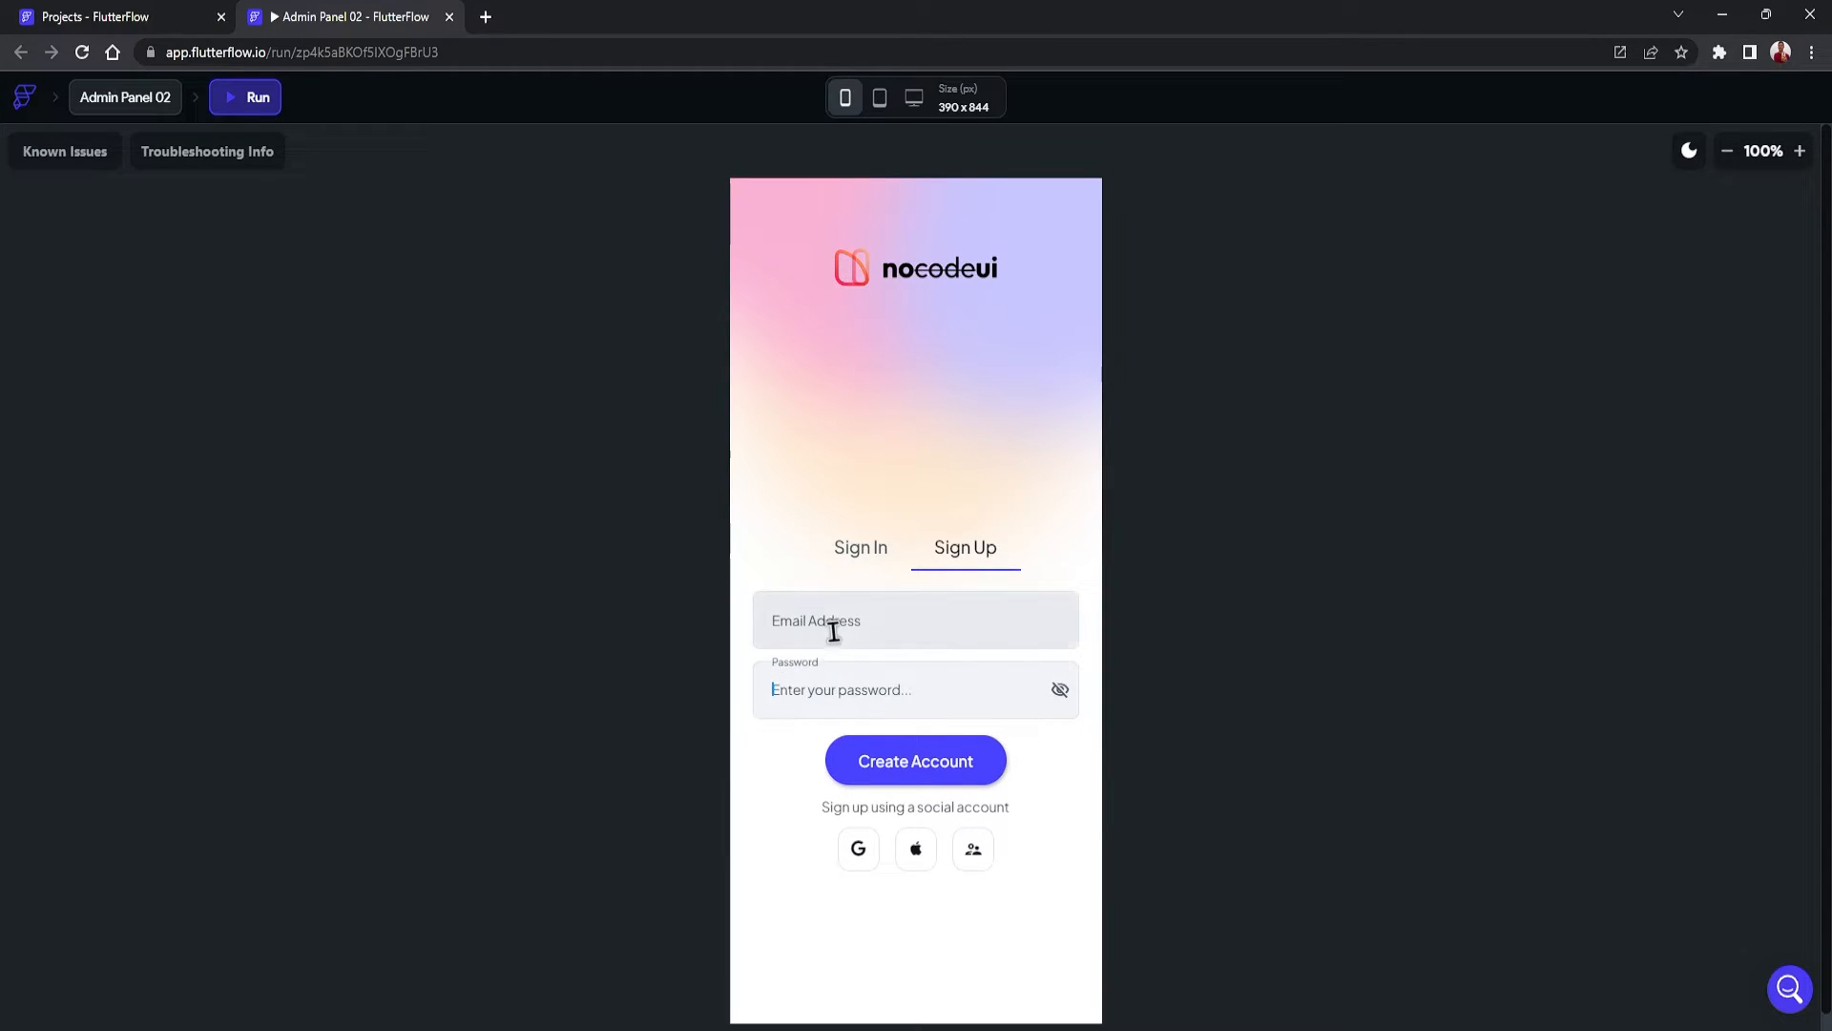
click(827, 624)
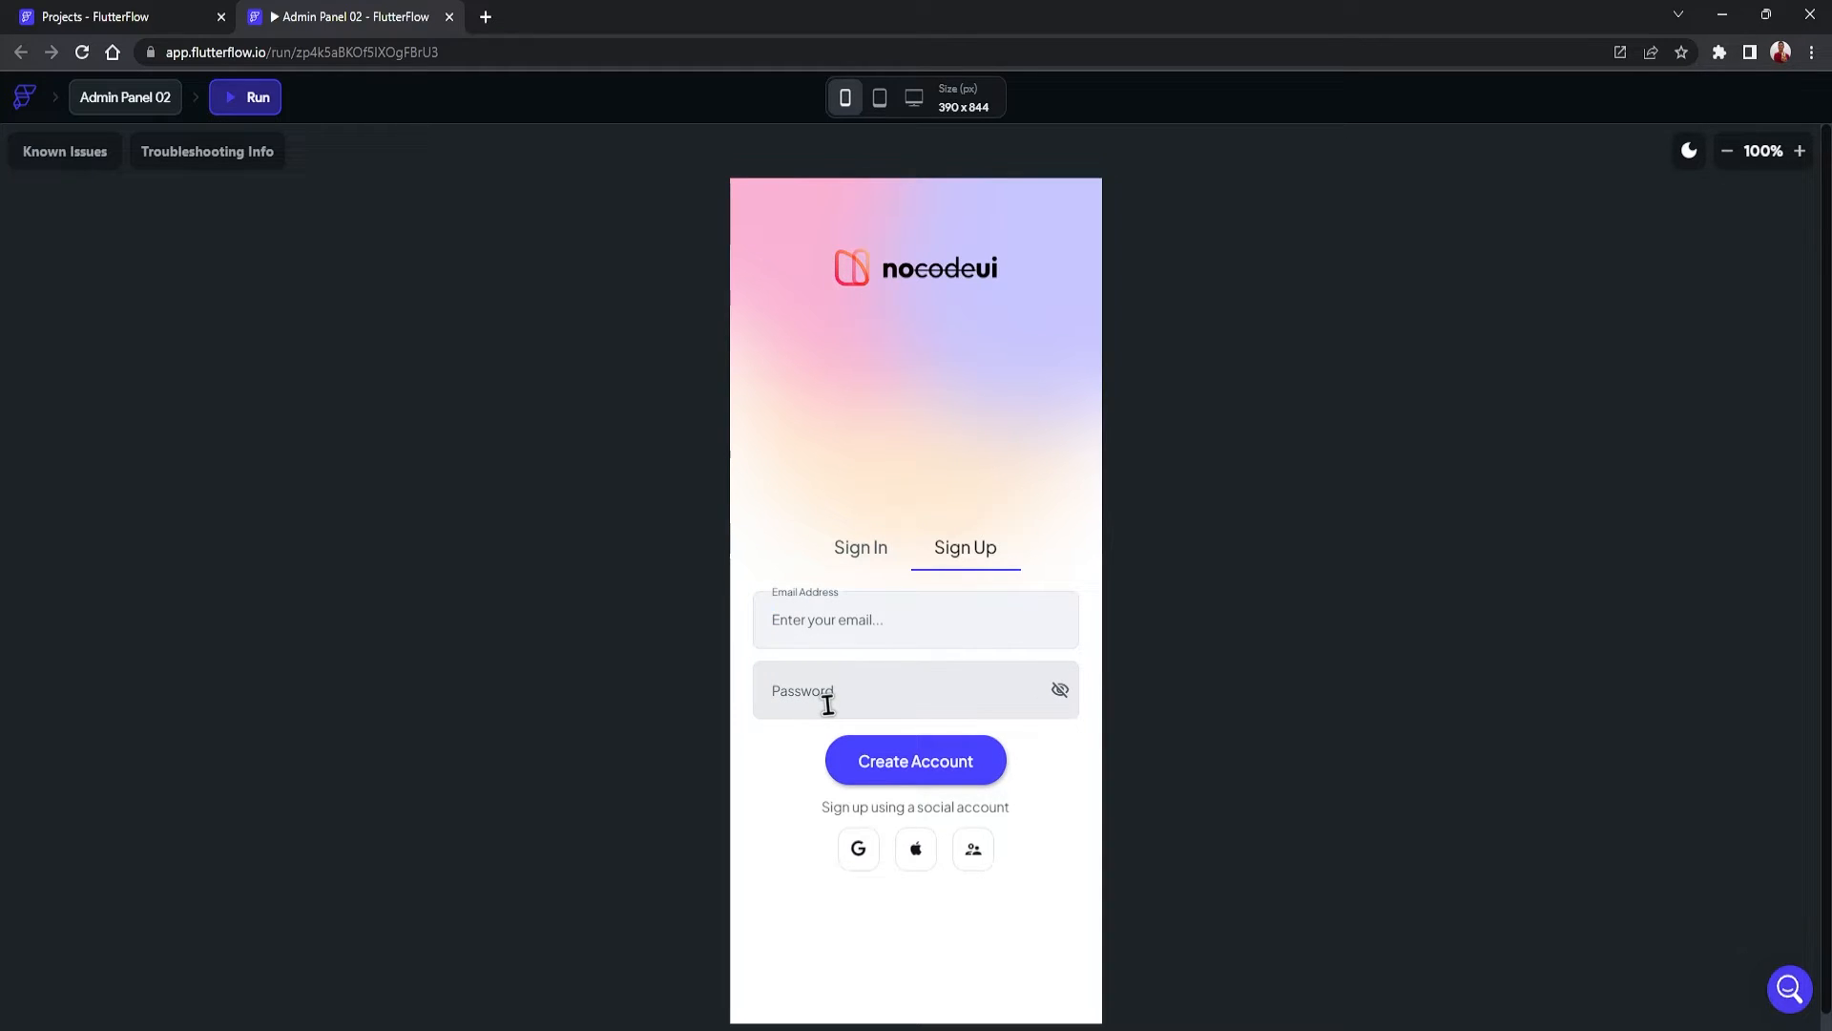
click(827, 700)
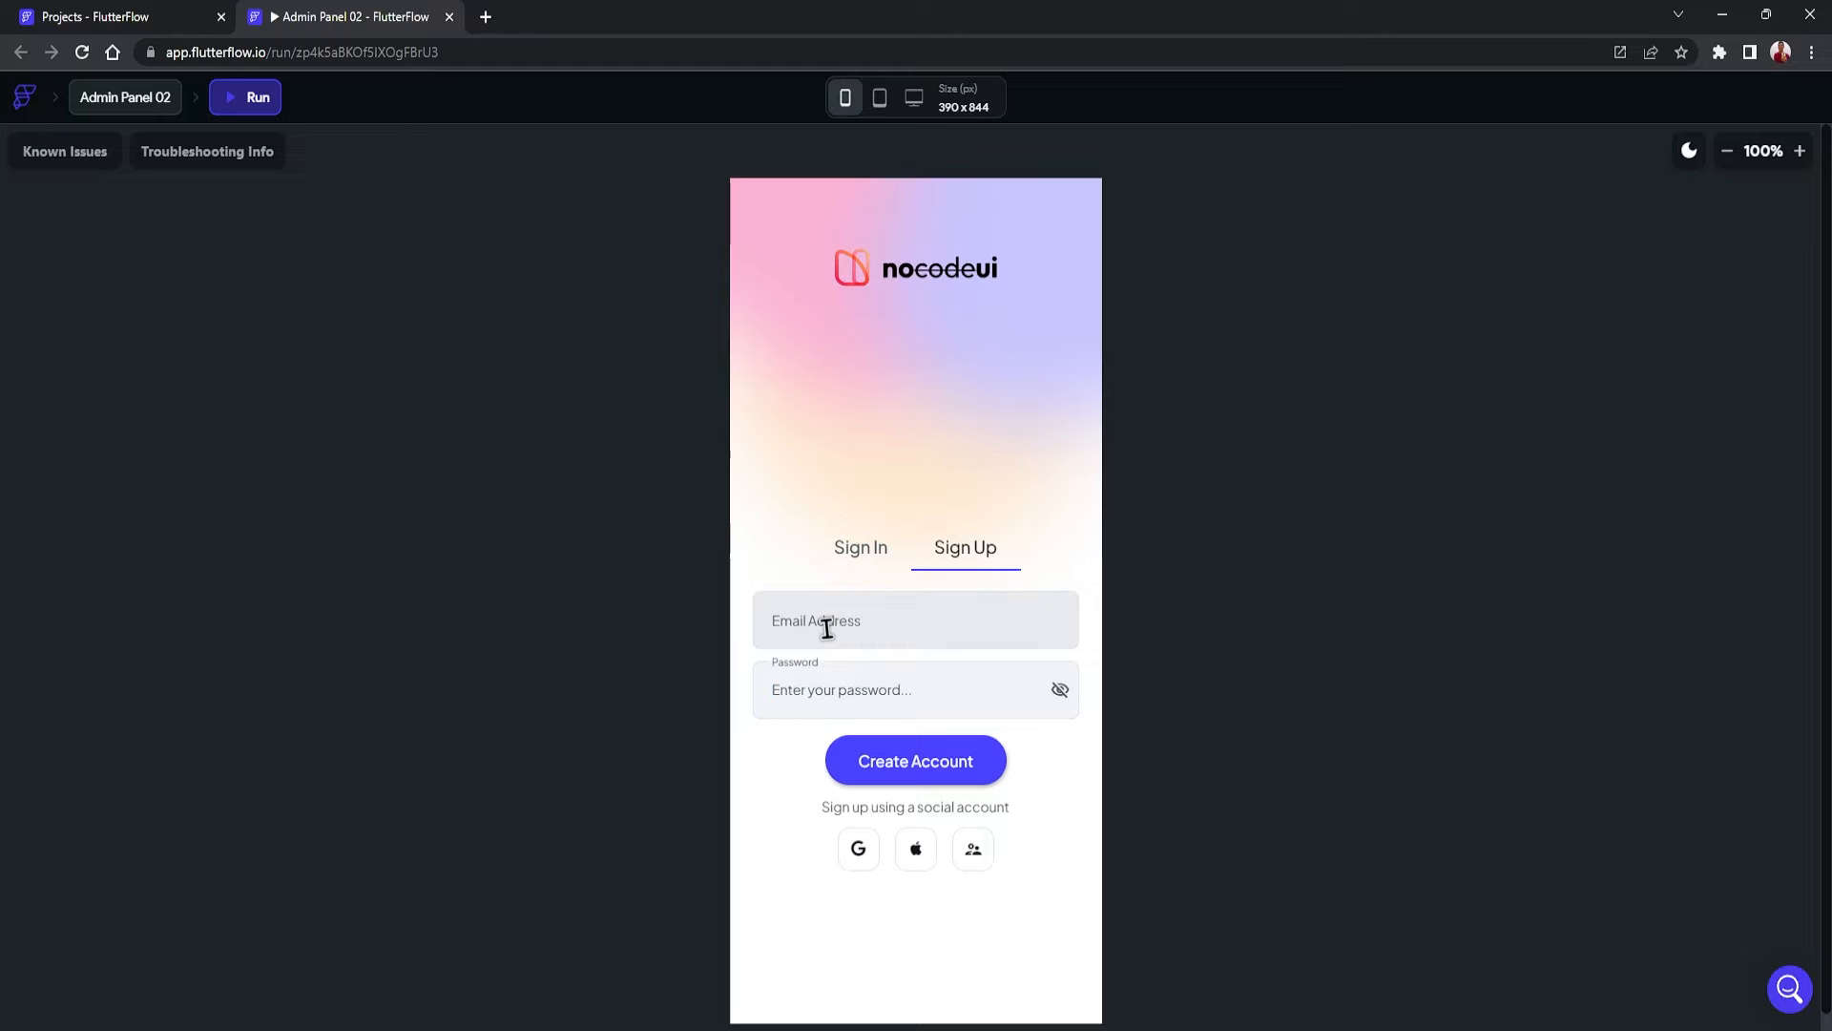
click(826, 626)
click(822, 698)
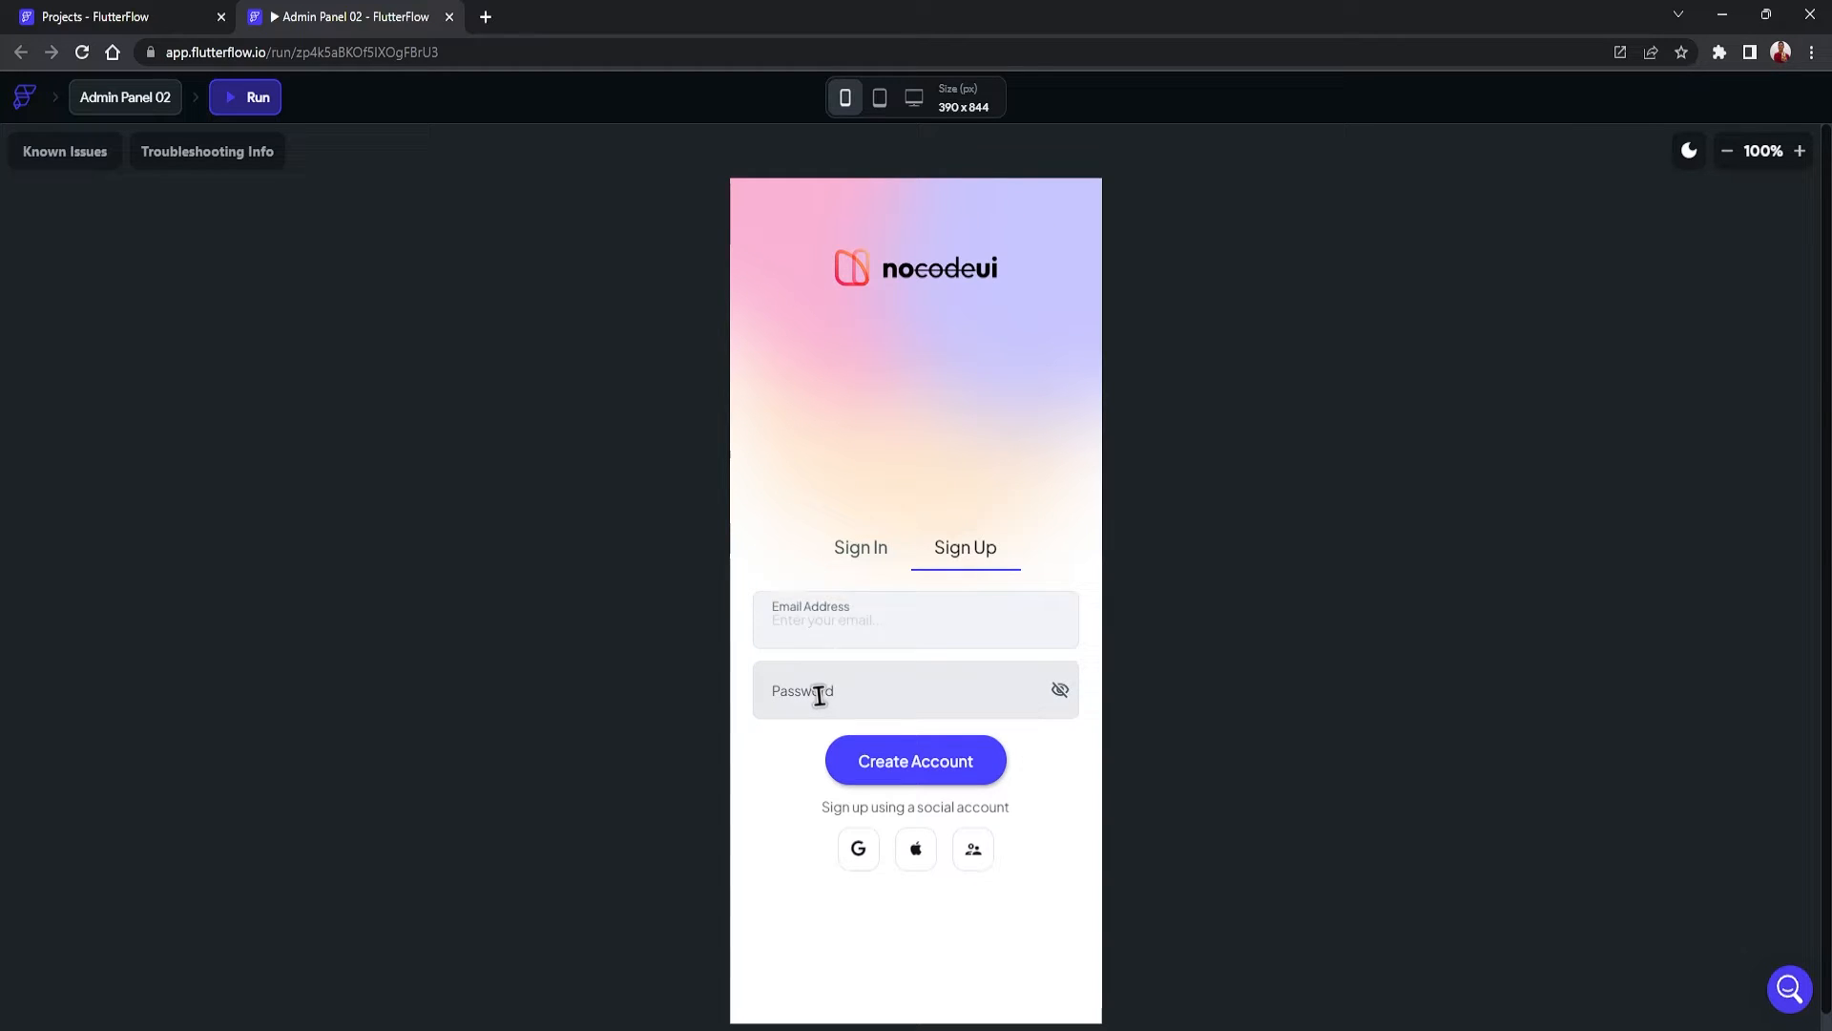
click(817, 612)
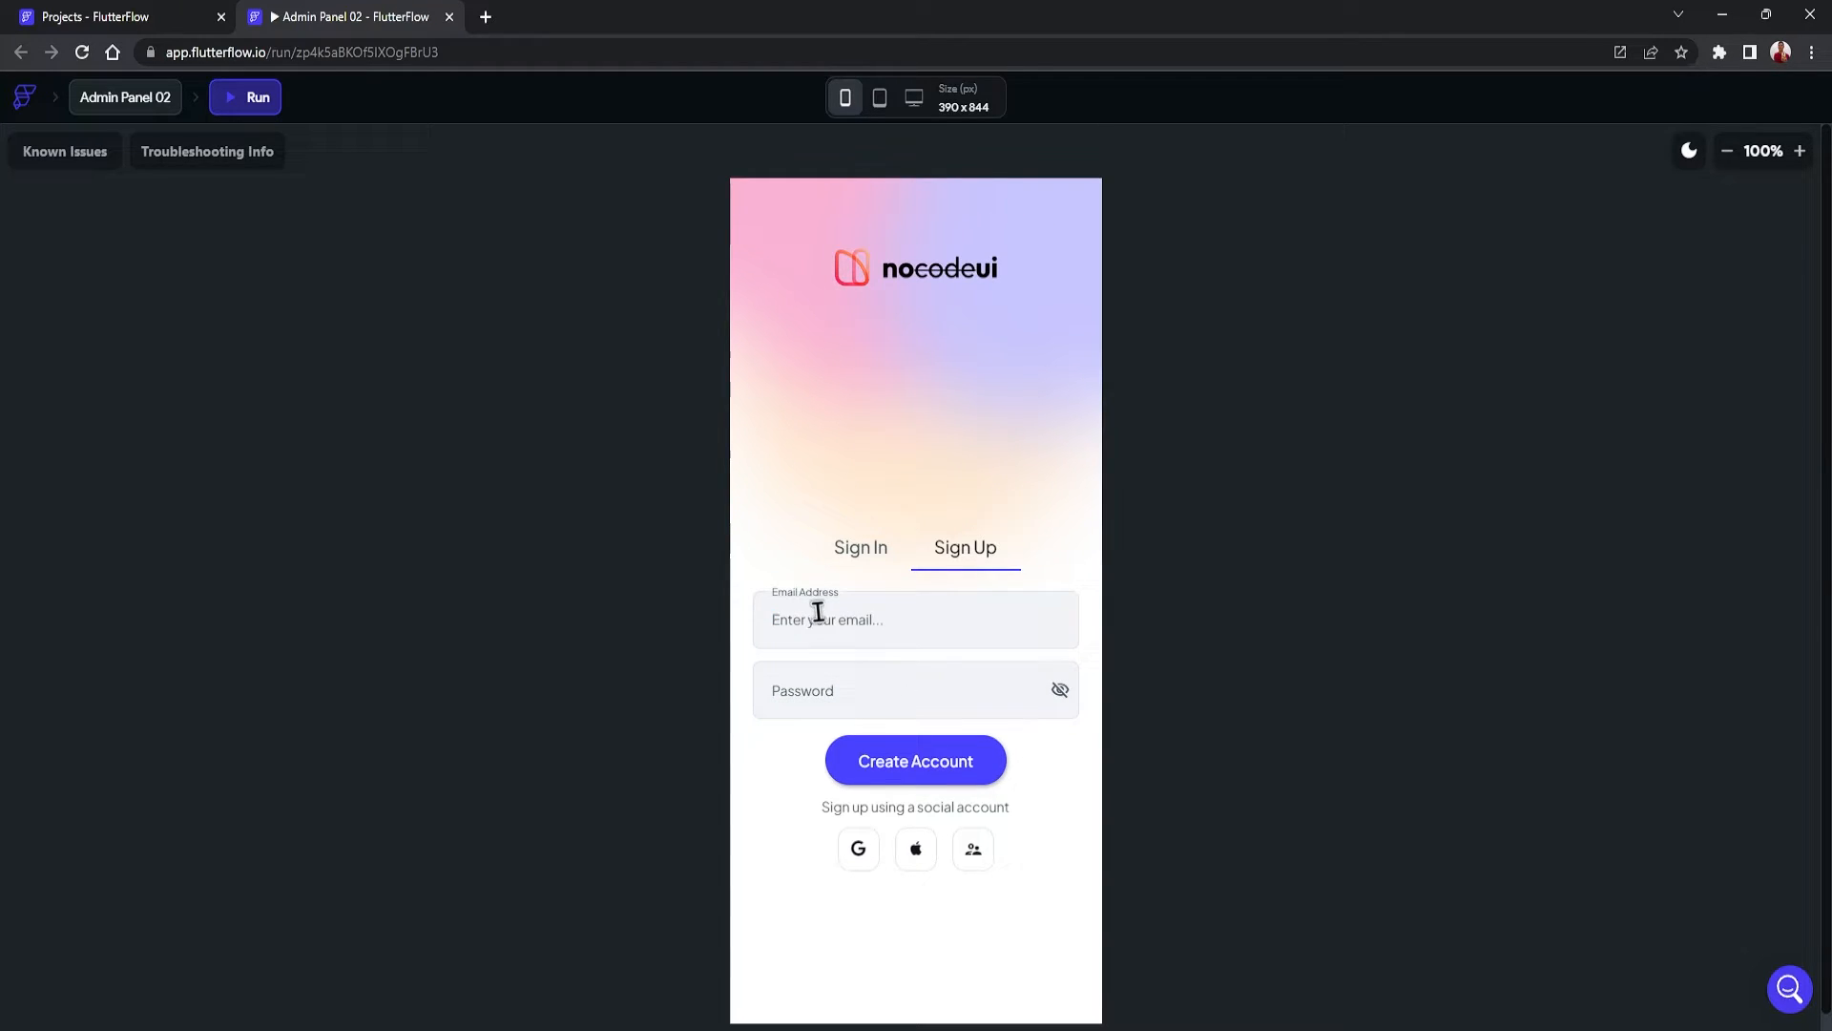
click(818, 698)
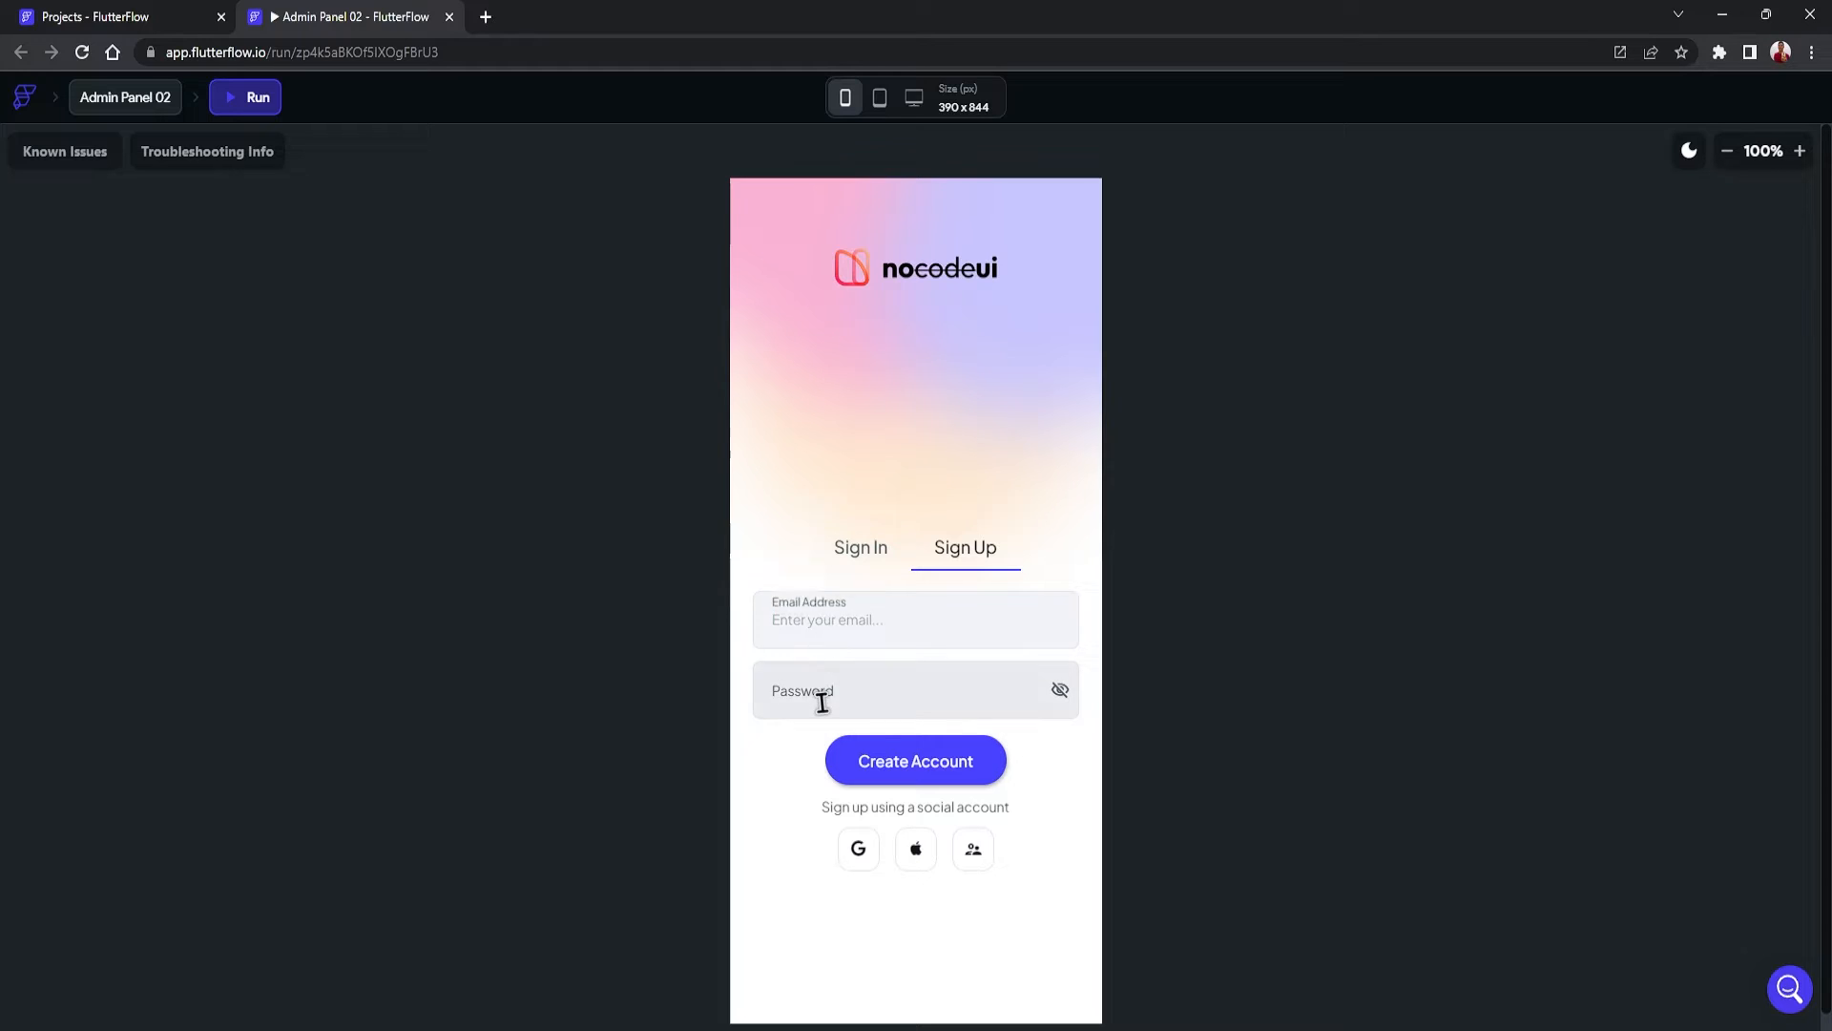
click(836, 628)
key(ctrl+w)
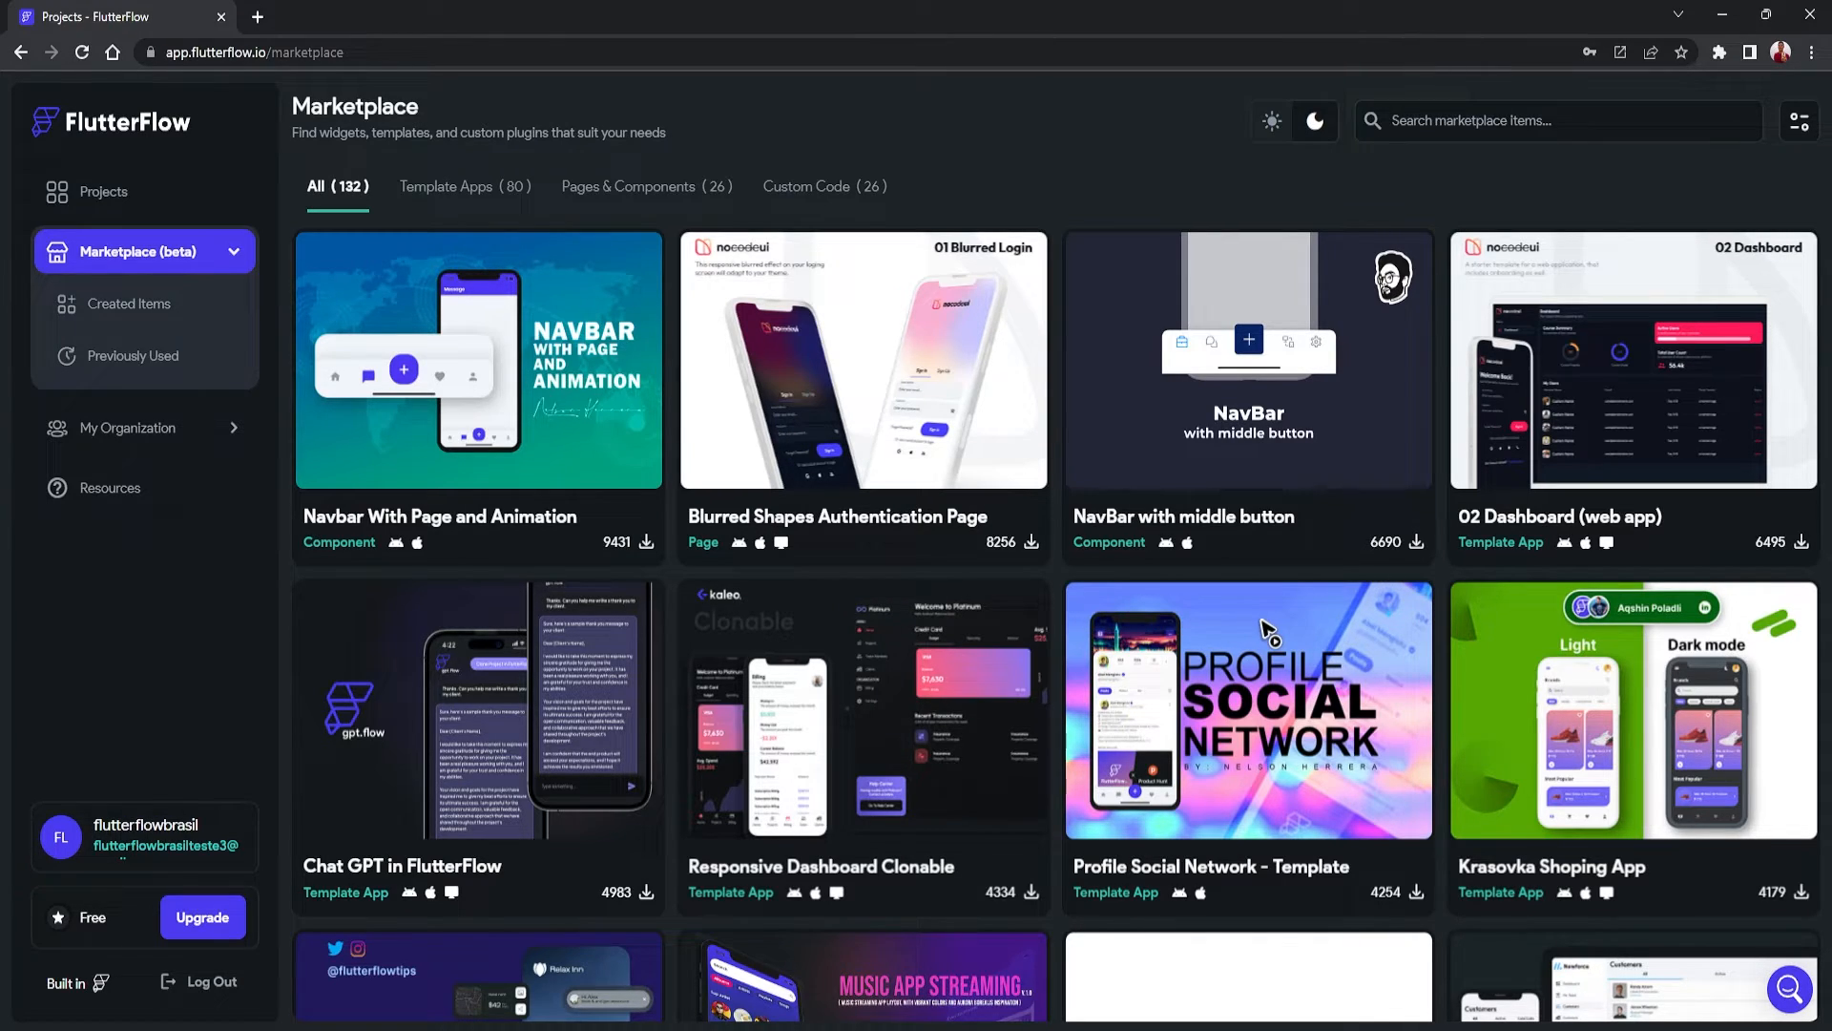
Filter to Template Apps, view 02 Dashboard and Krasovka Shoping App, then go to Created Items
click(495, 191)
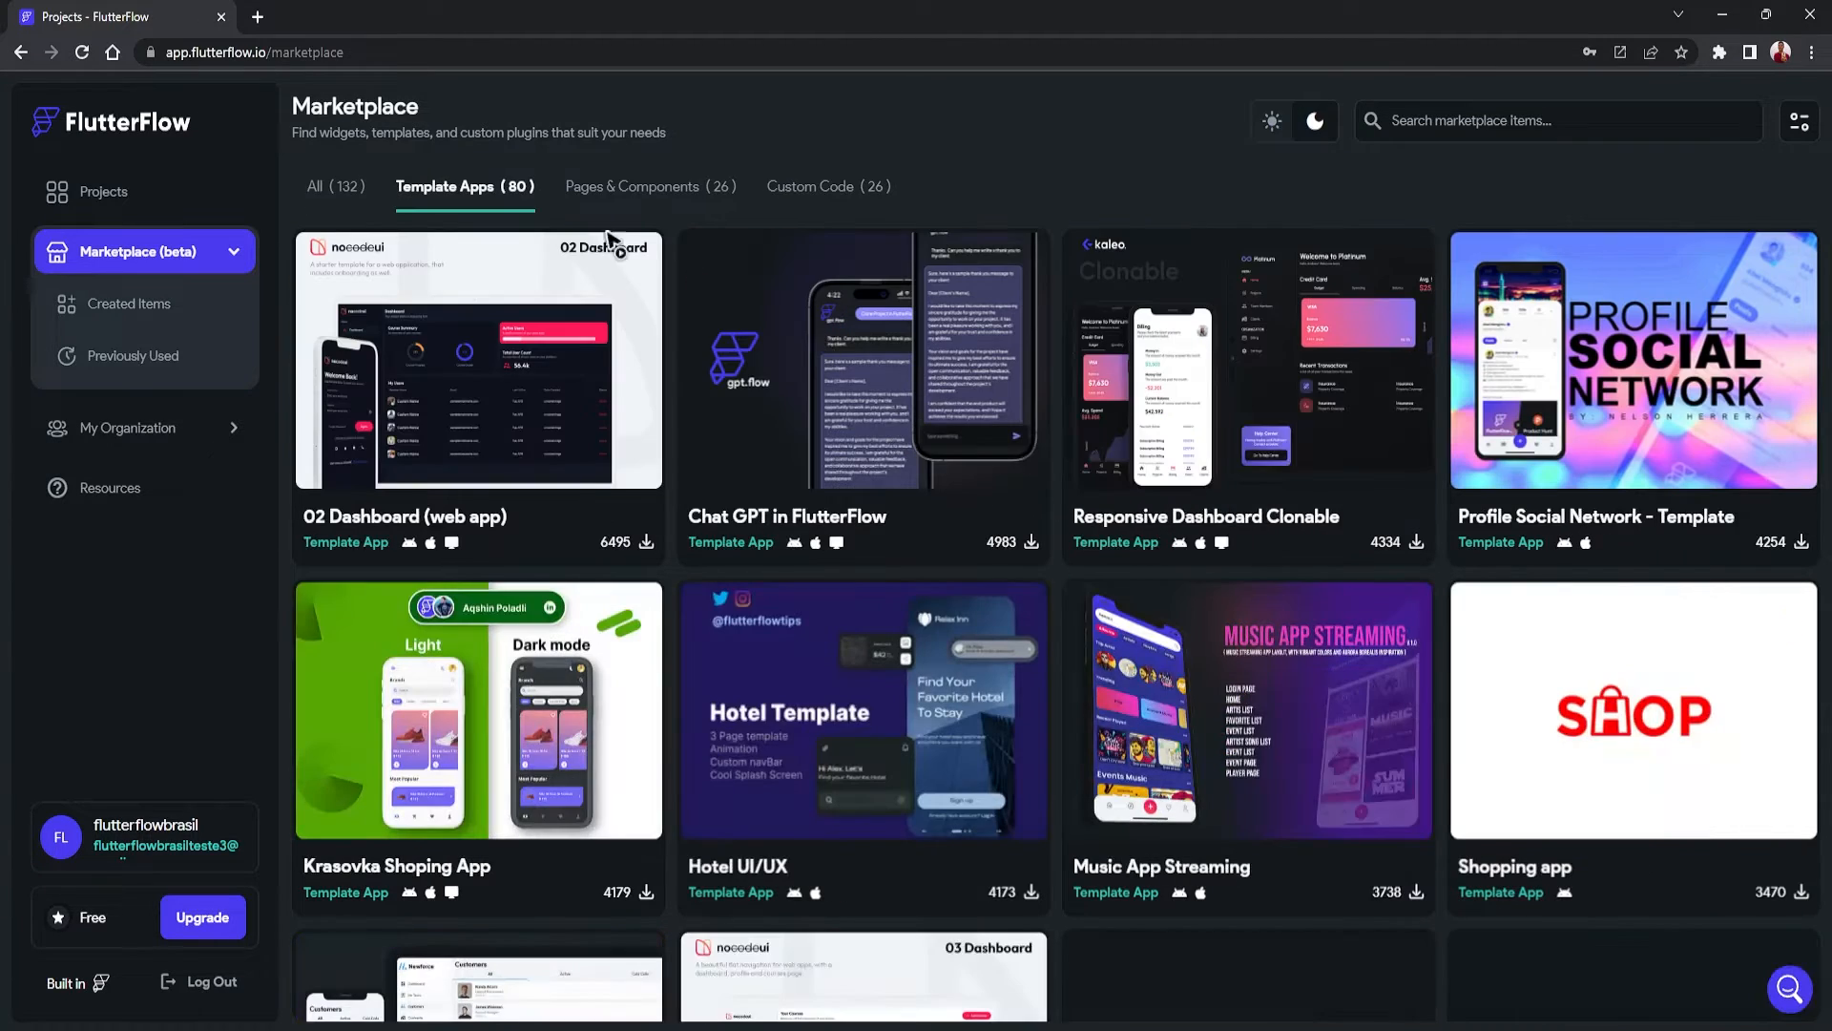
click(546, 417)
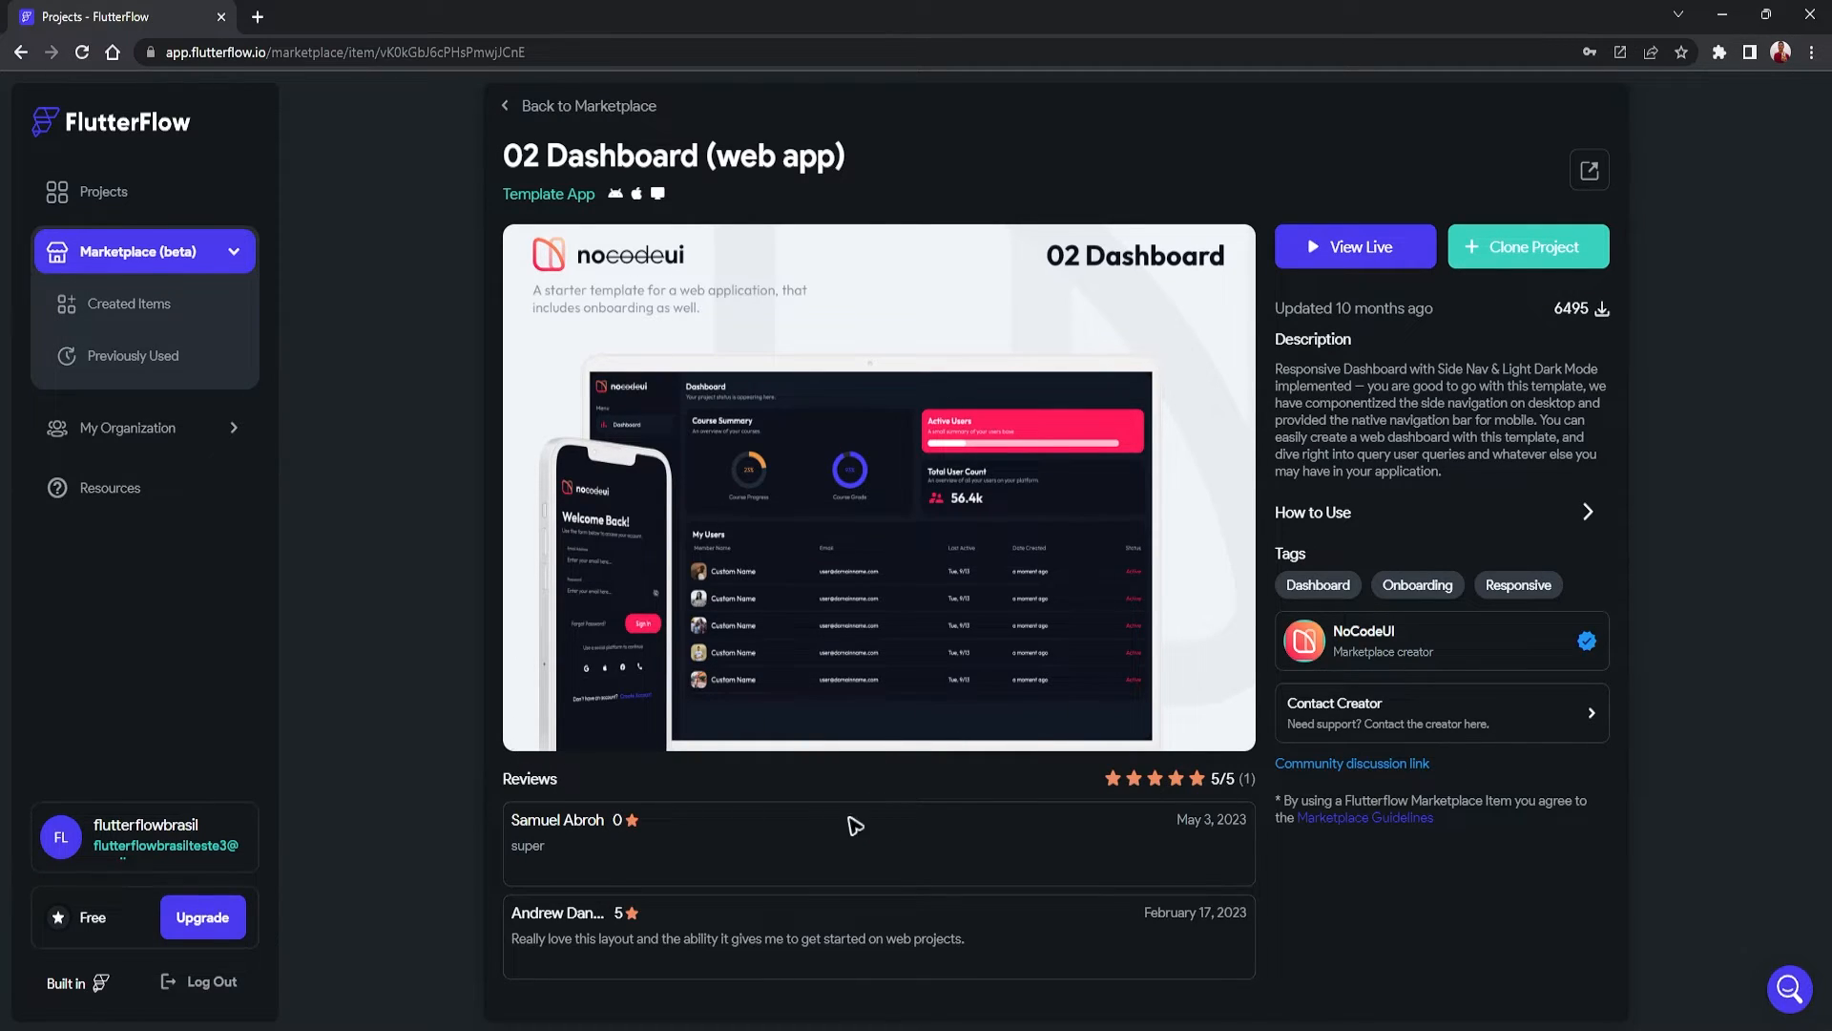
click(507, 106)
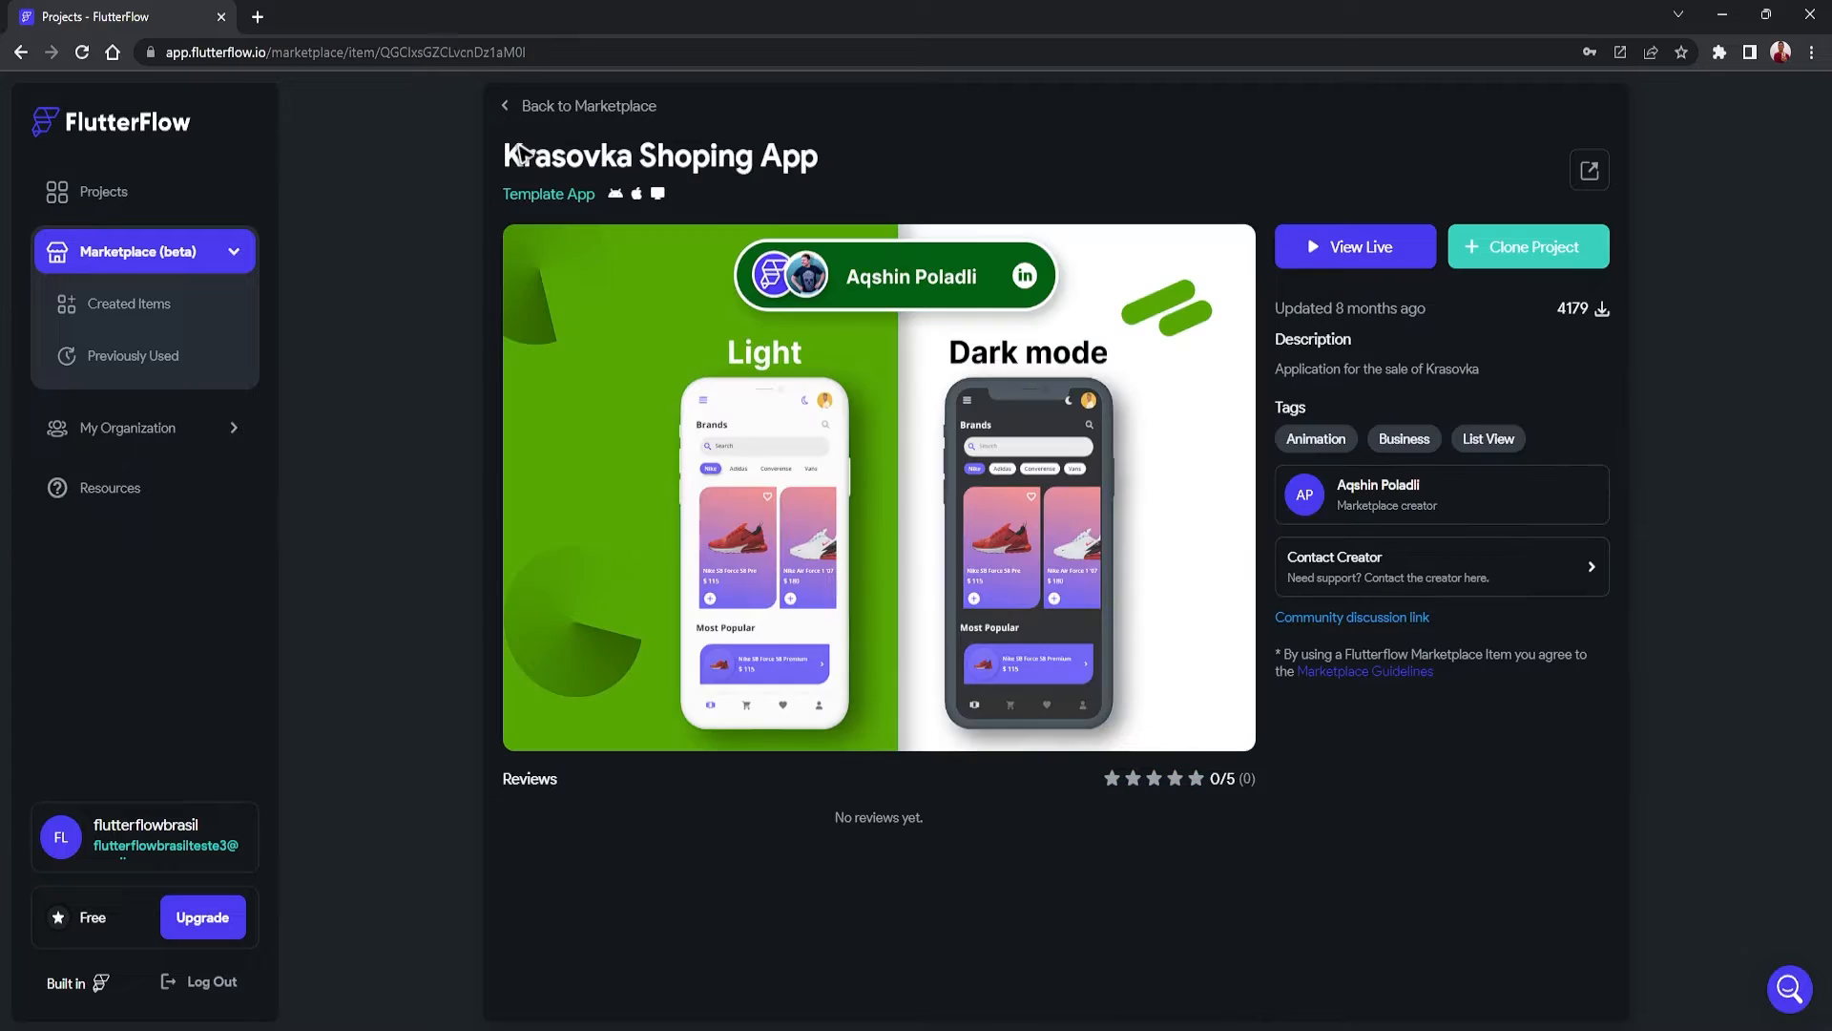
click(513, 108)
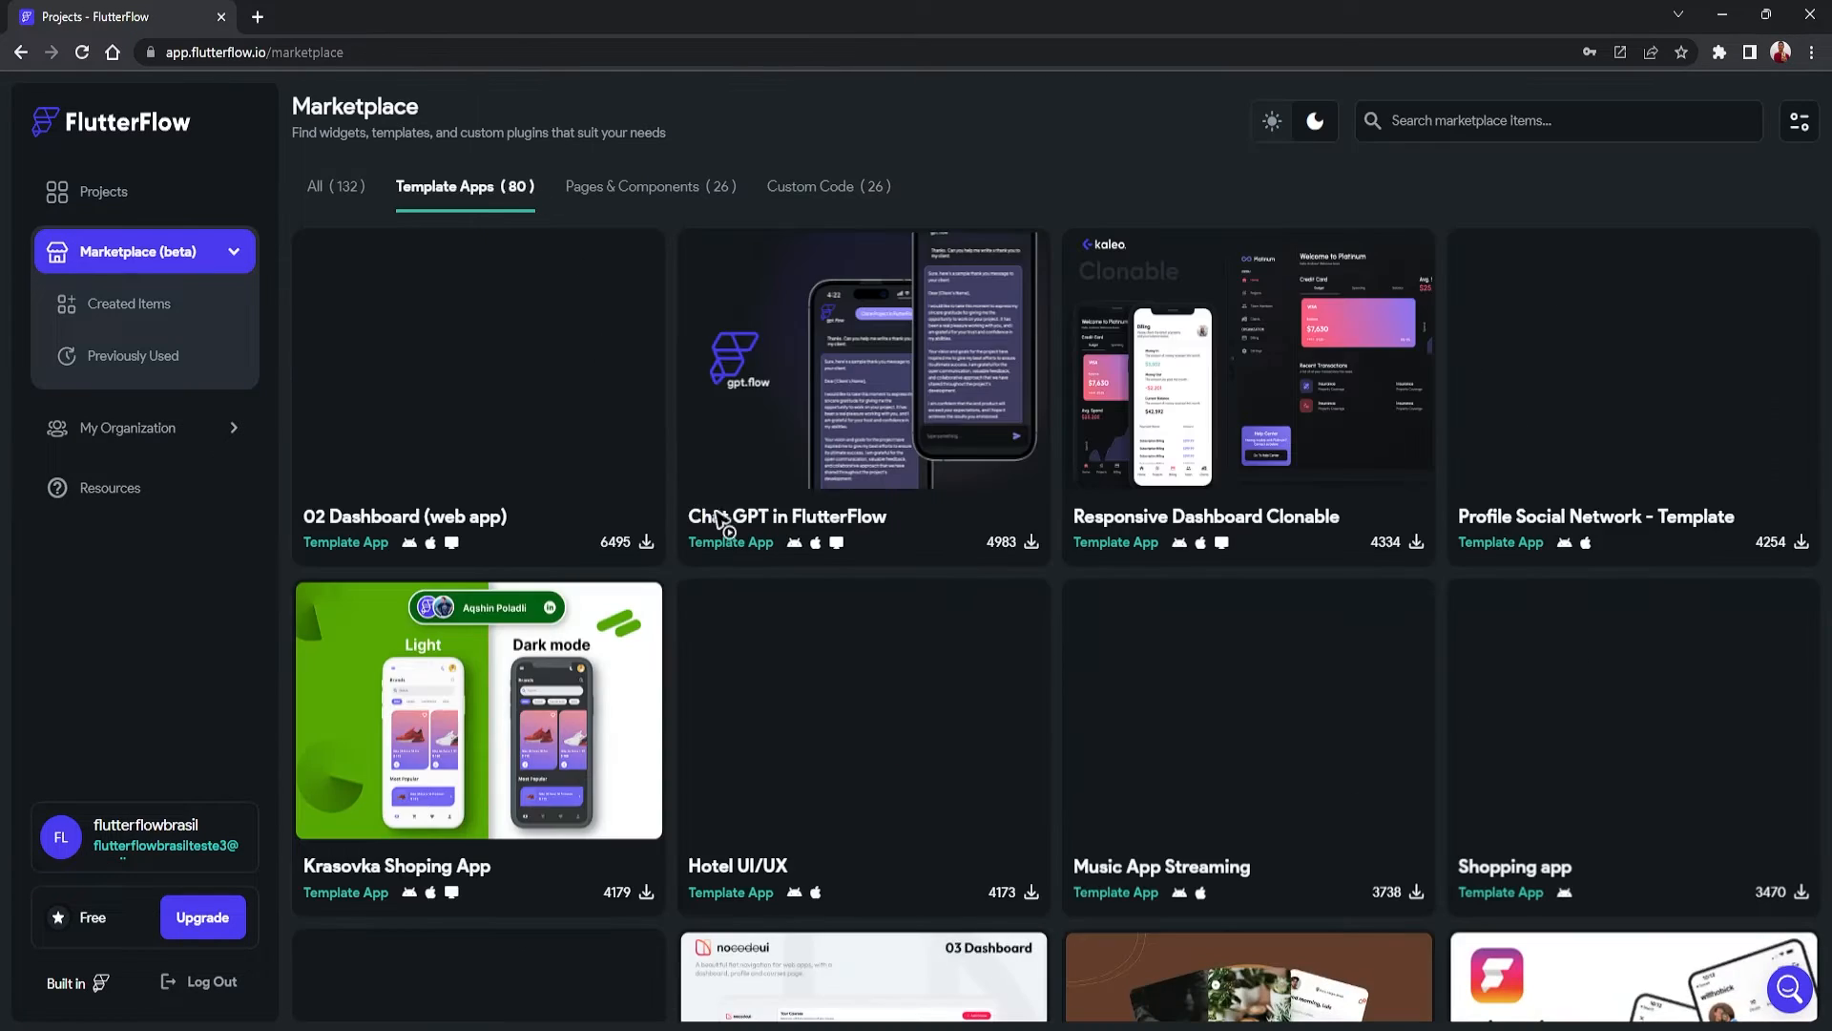
click(143, 304)
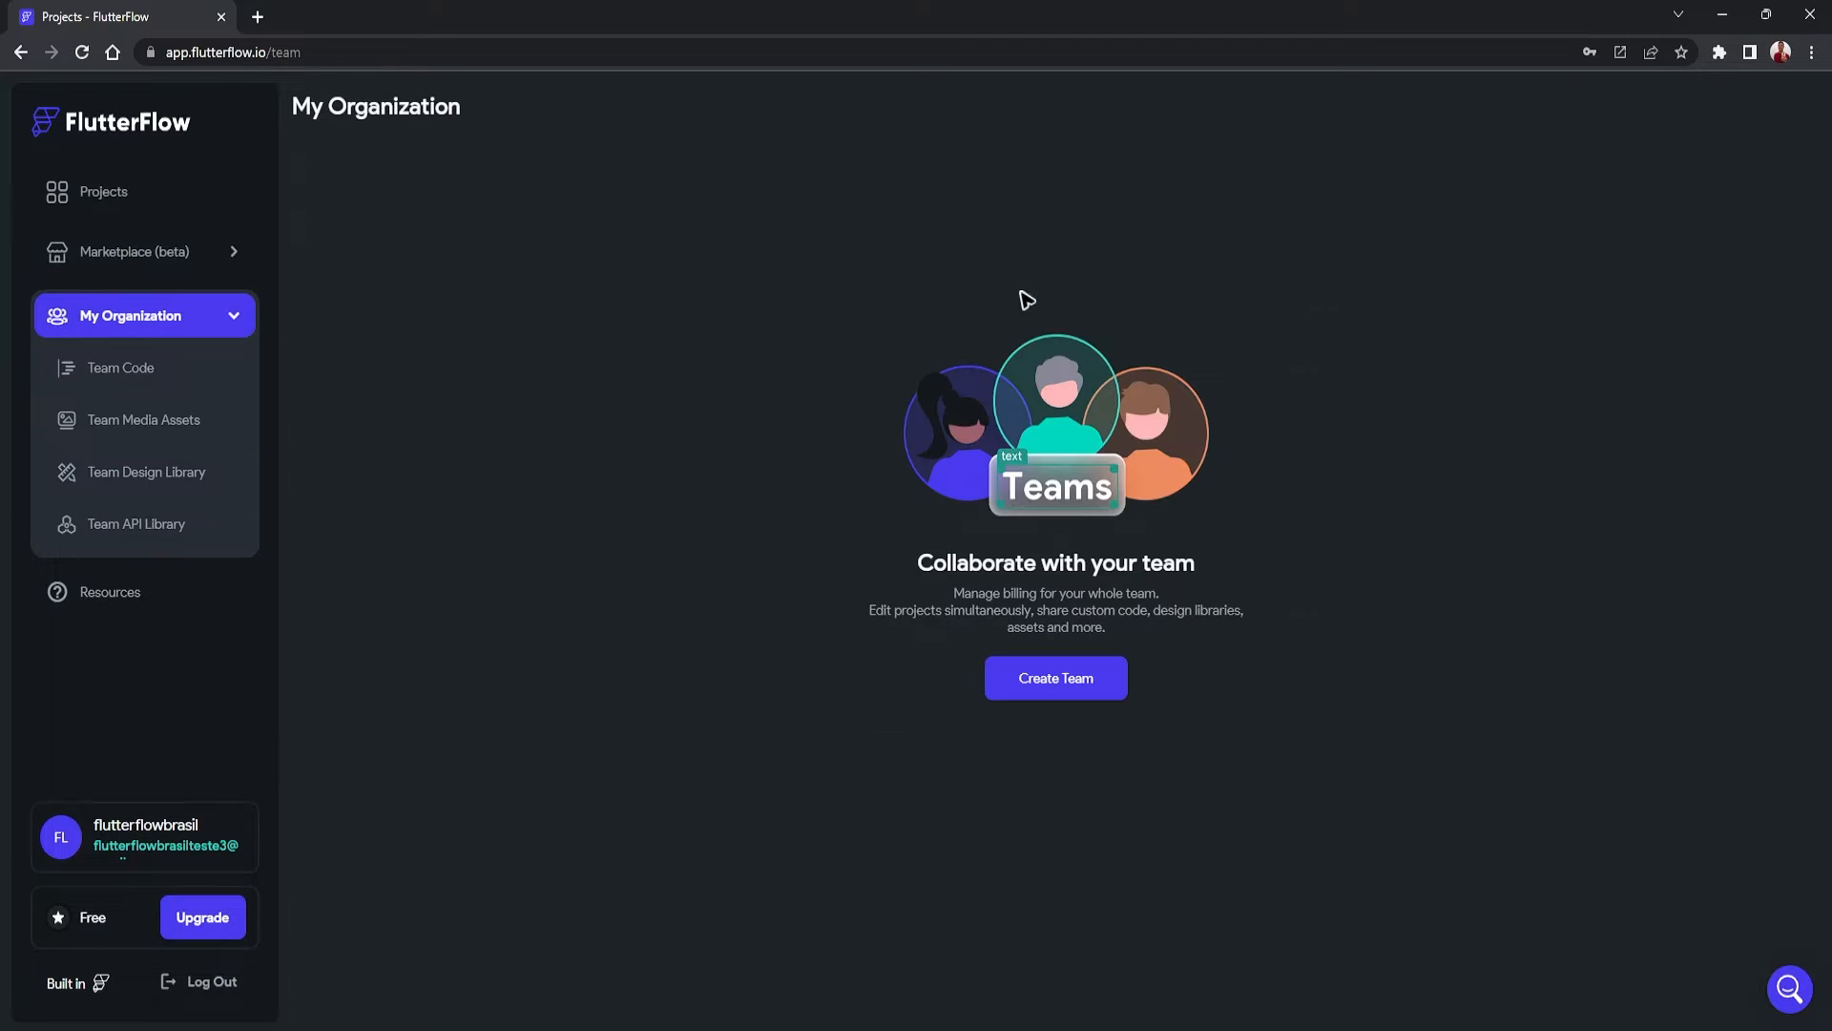
Browse the Team Code, Team Media Assets, Team Design Library and Team API Library pages twice
click(132, 366)
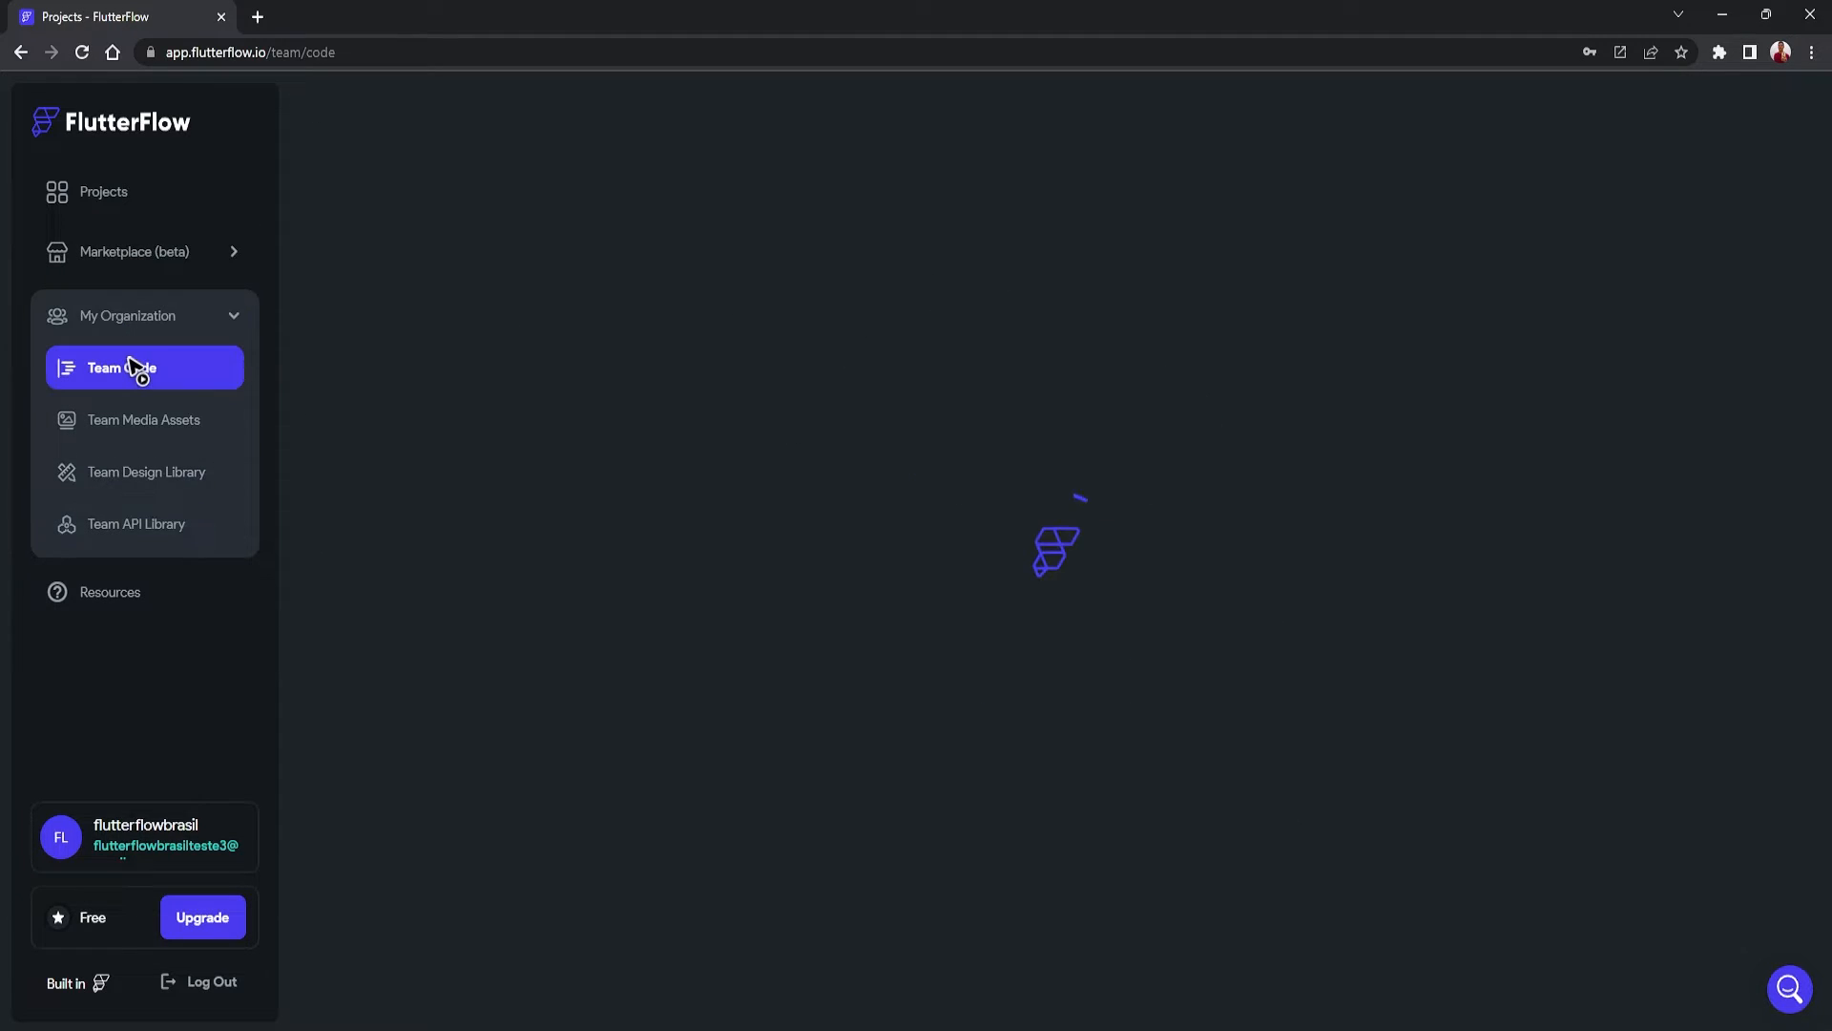
click(127, 424)
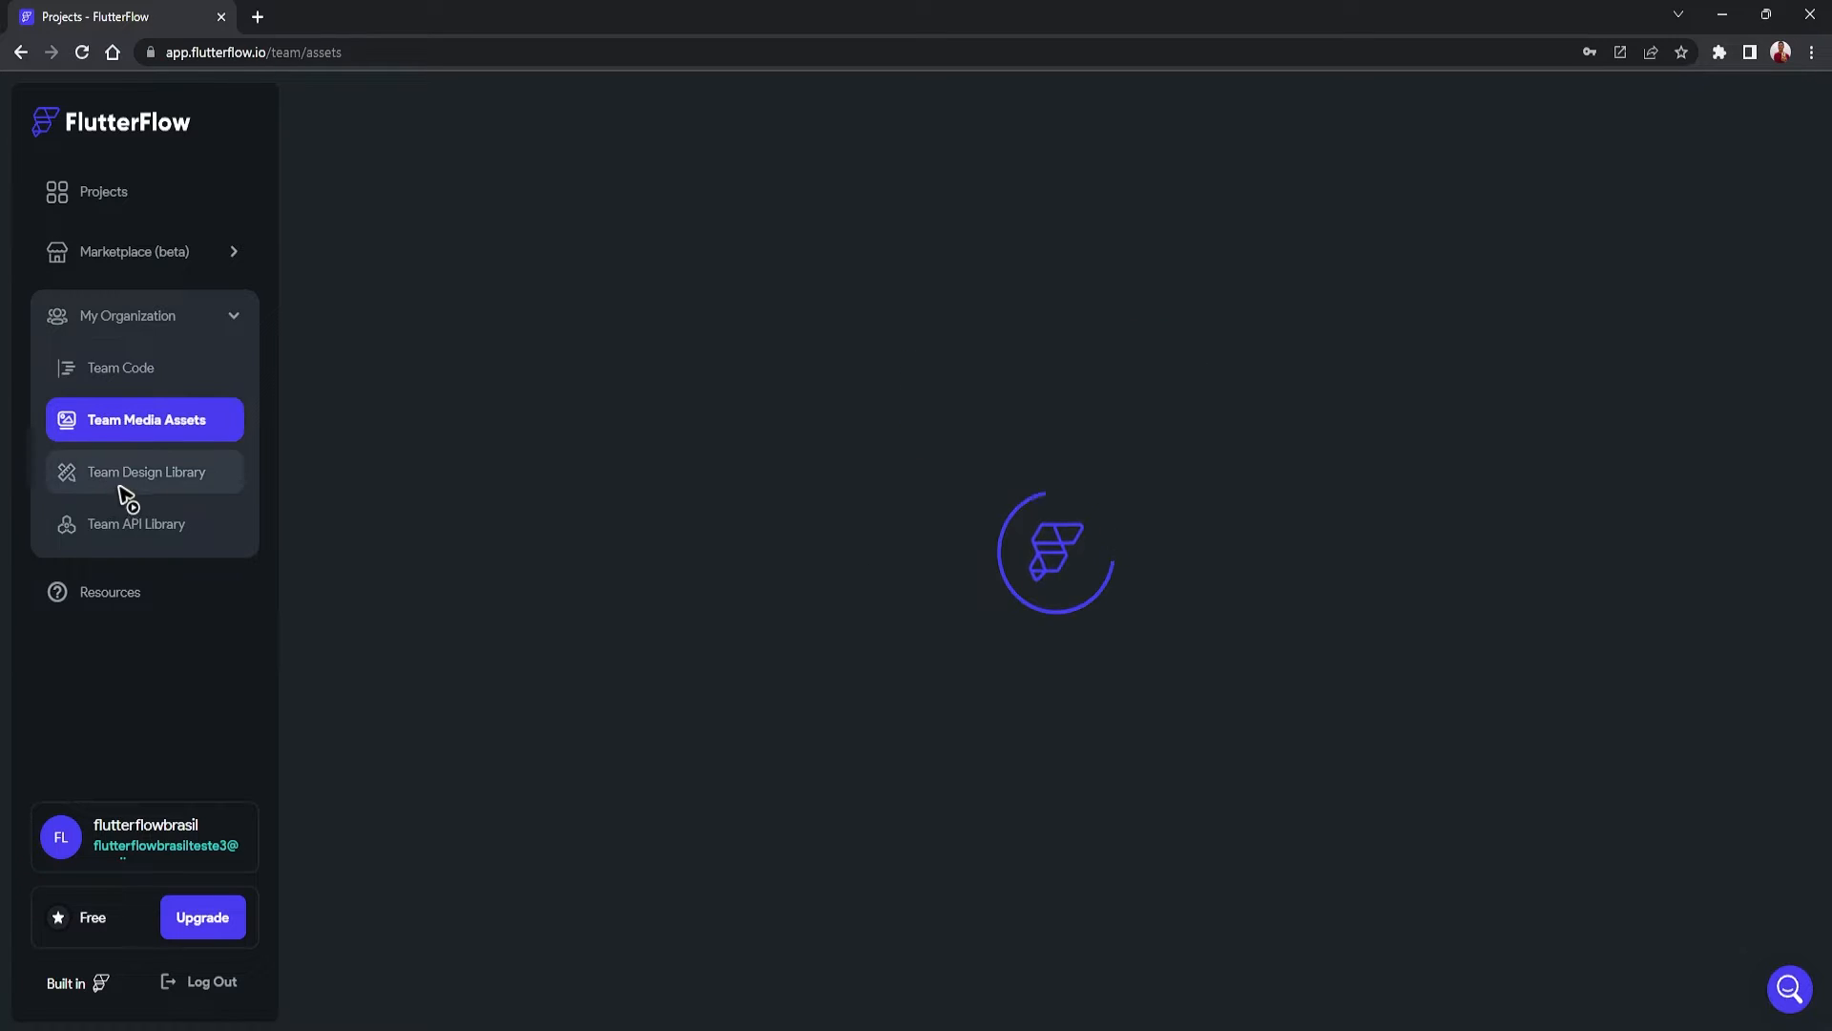
click(132, 477)
click(141, 530)
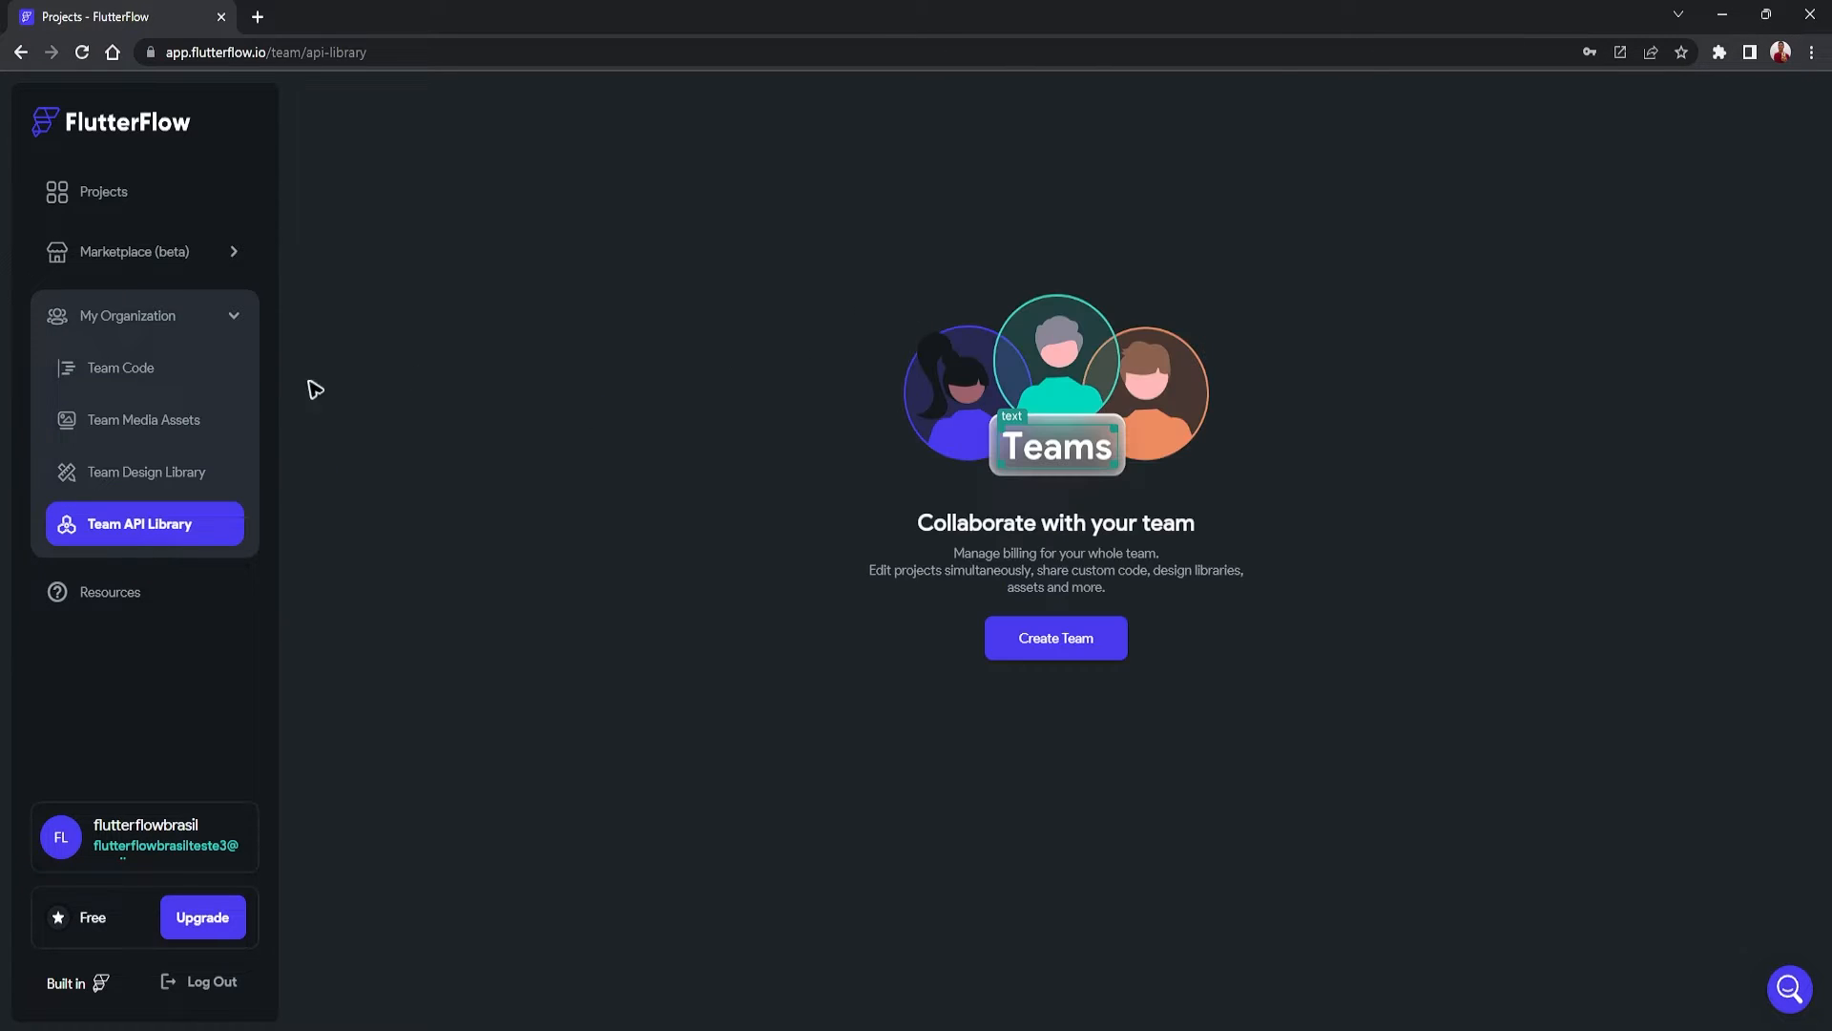
click(152, 382)
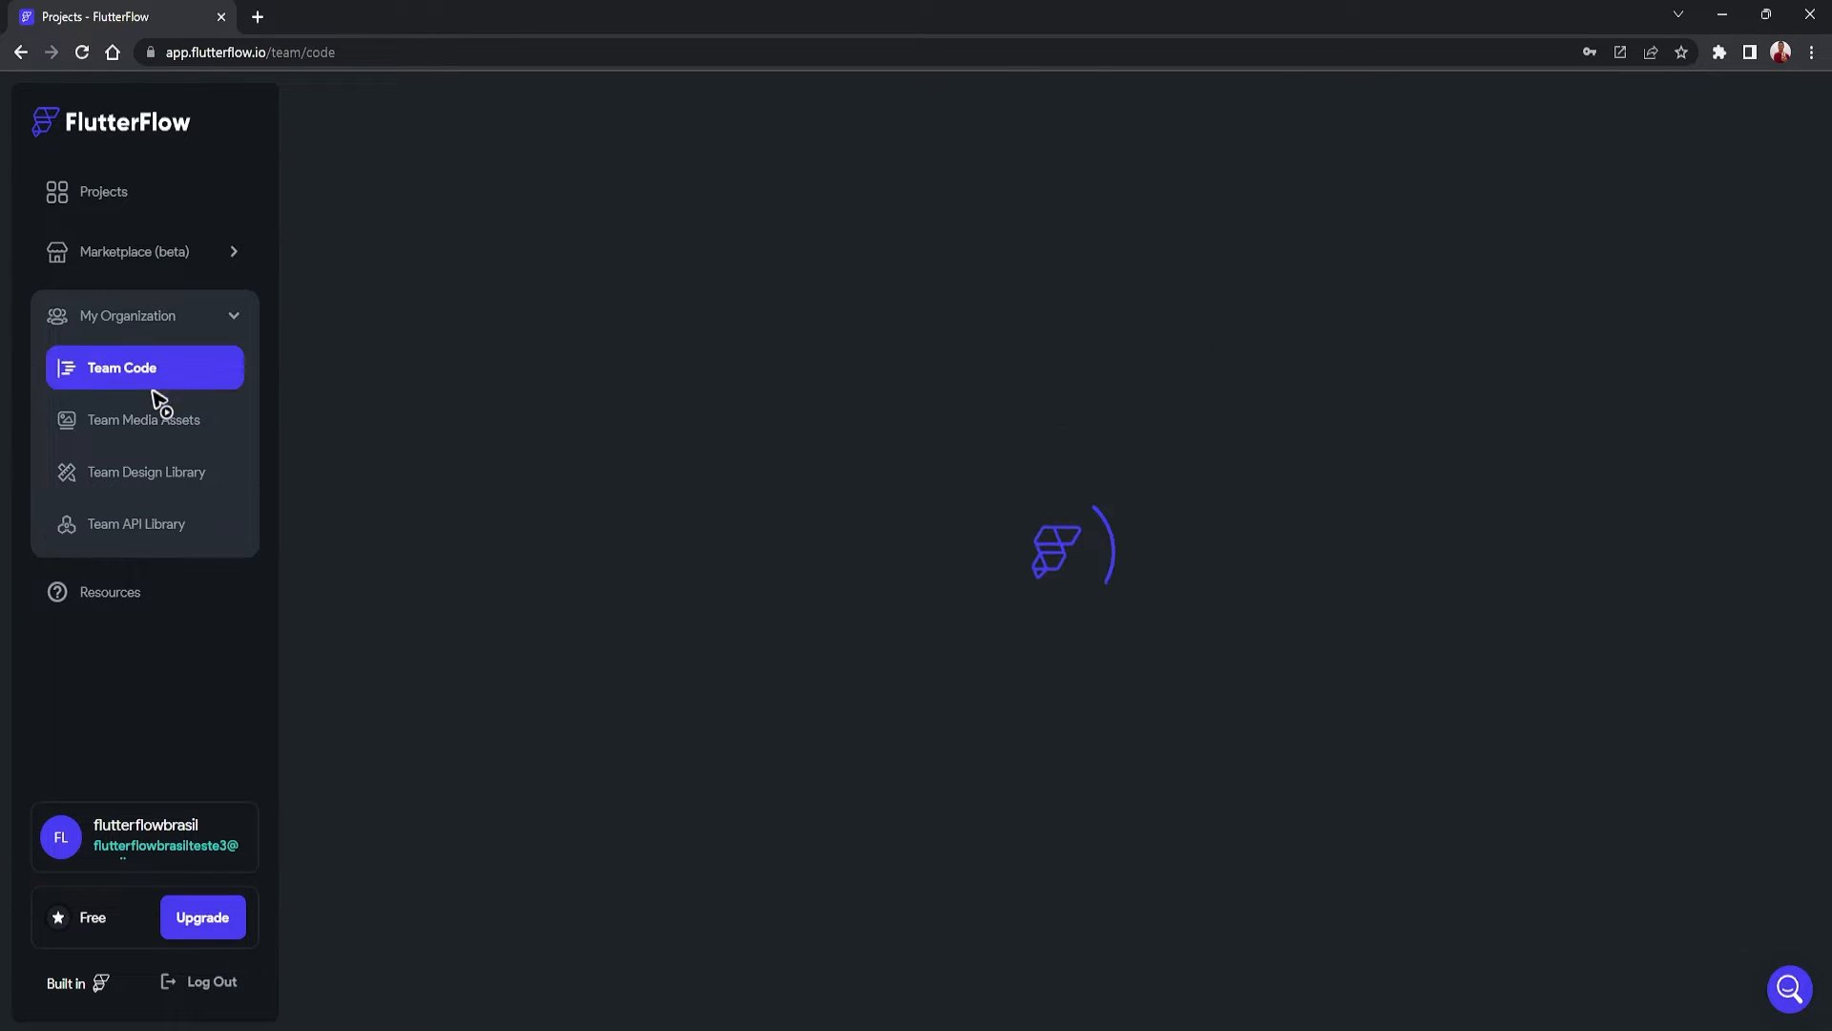
click(152, 432)
click(152, 482)
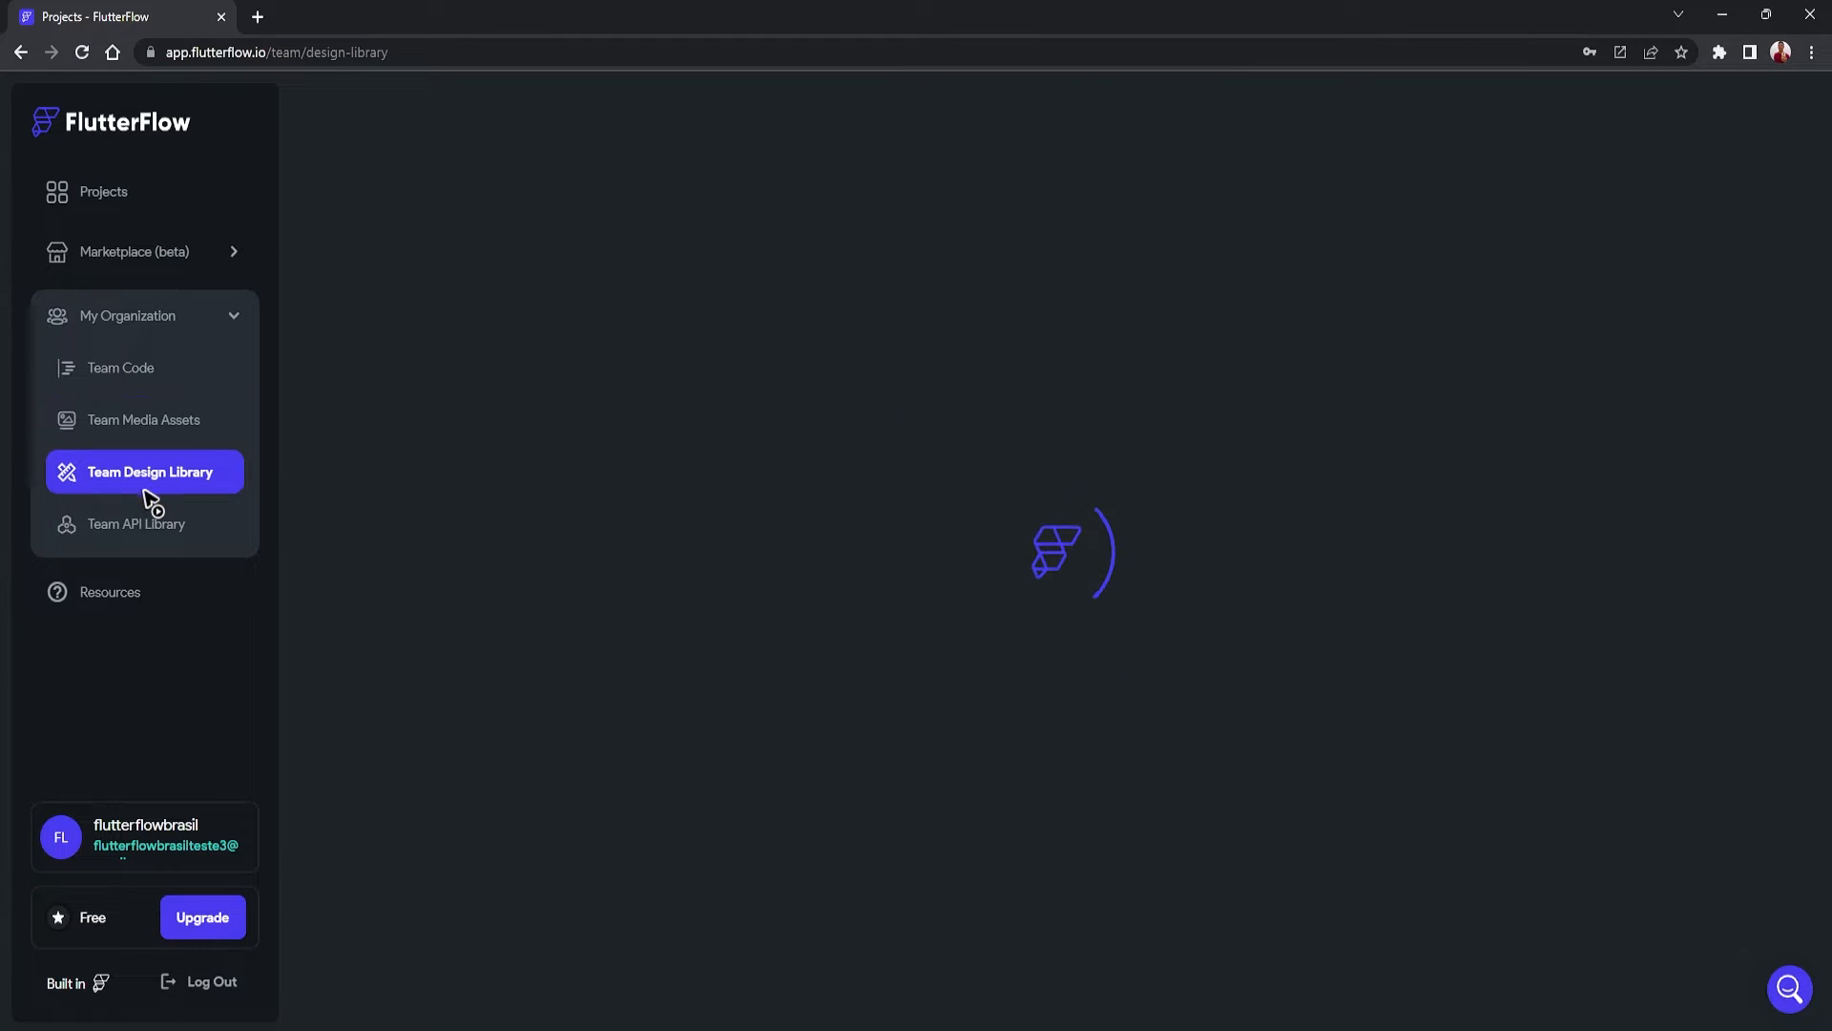
click(157, 528)
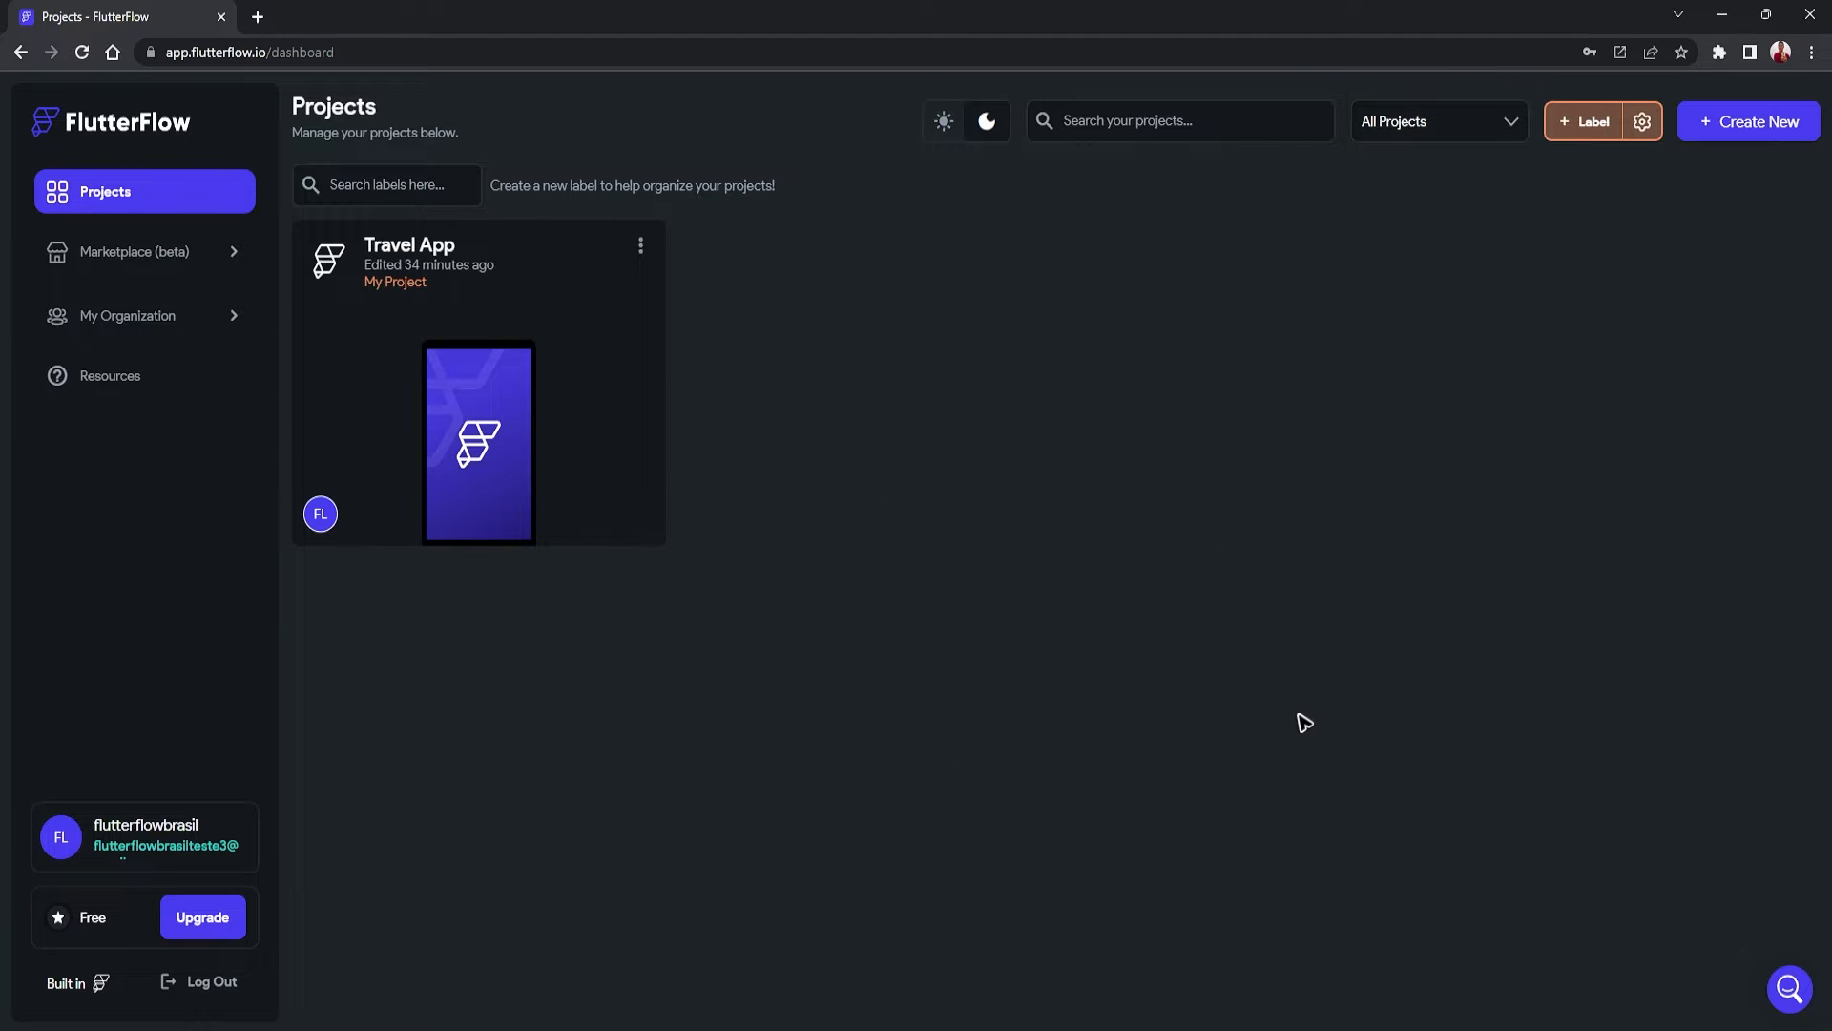
Check the All Projects filter and search, and toggle light theme then back to dark
click(1435, 126)
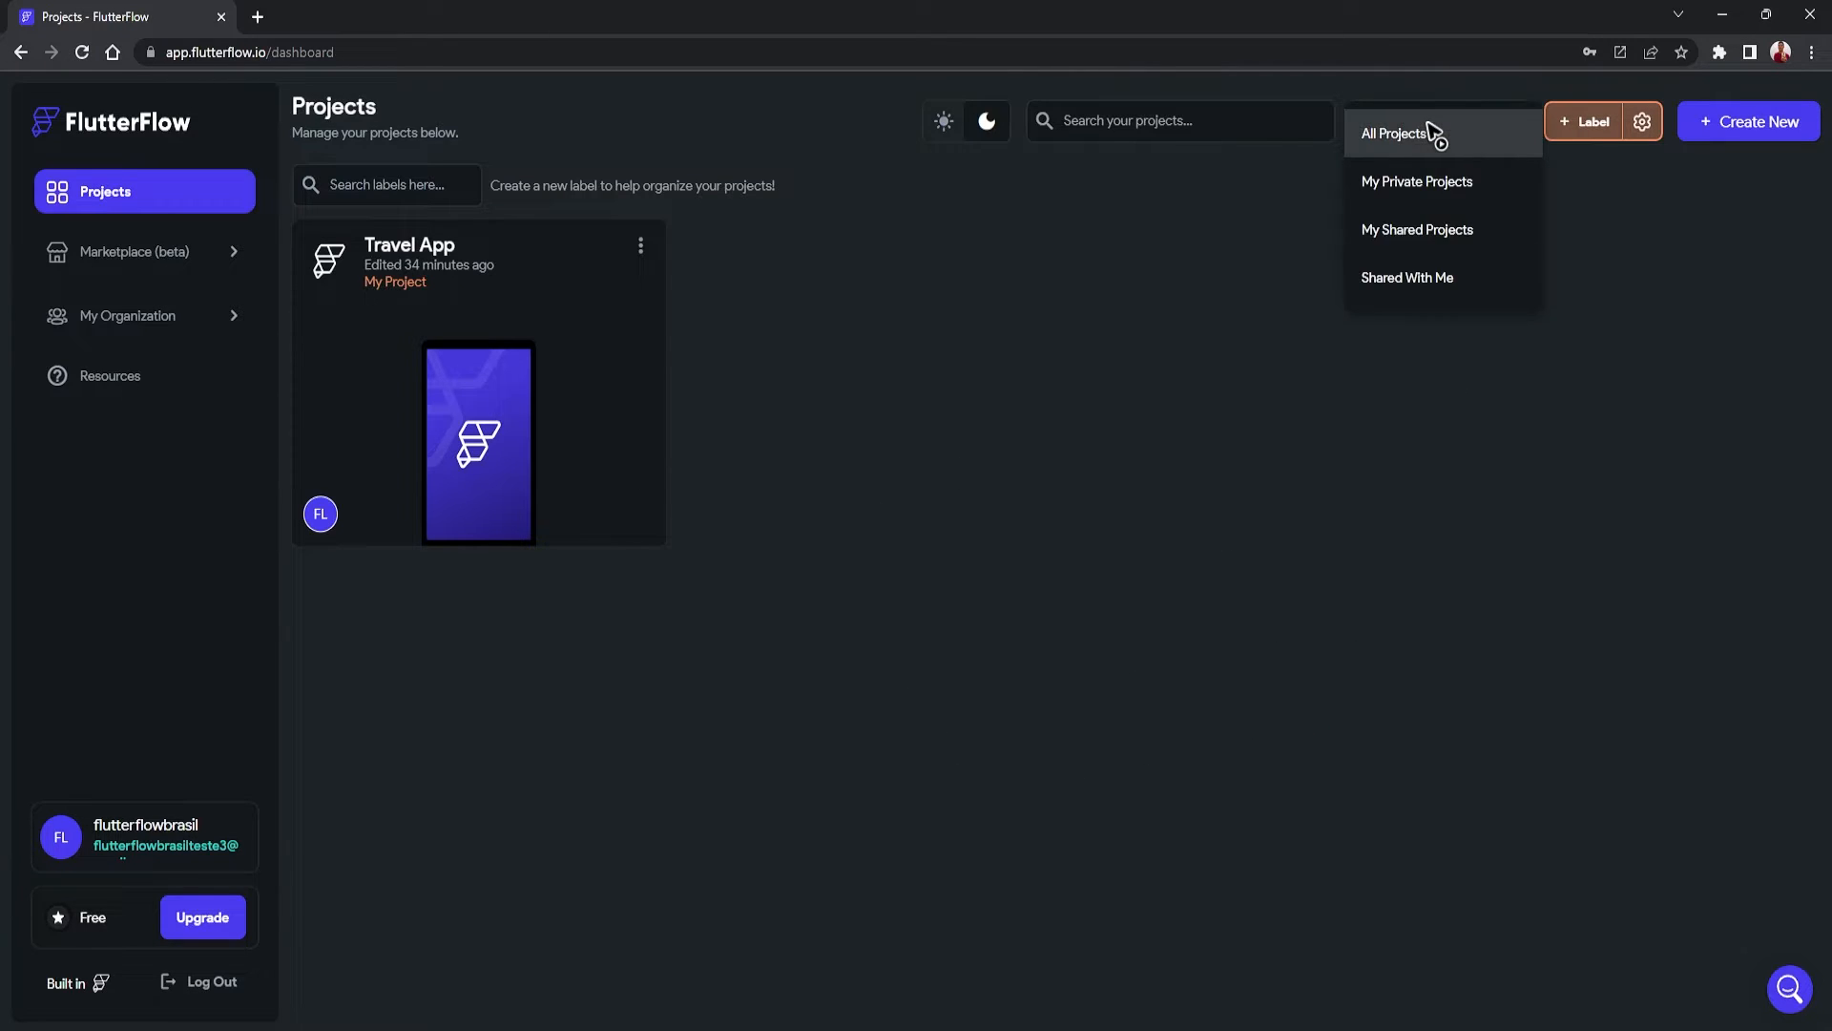
click(1434, 133)
click(1176, 119)
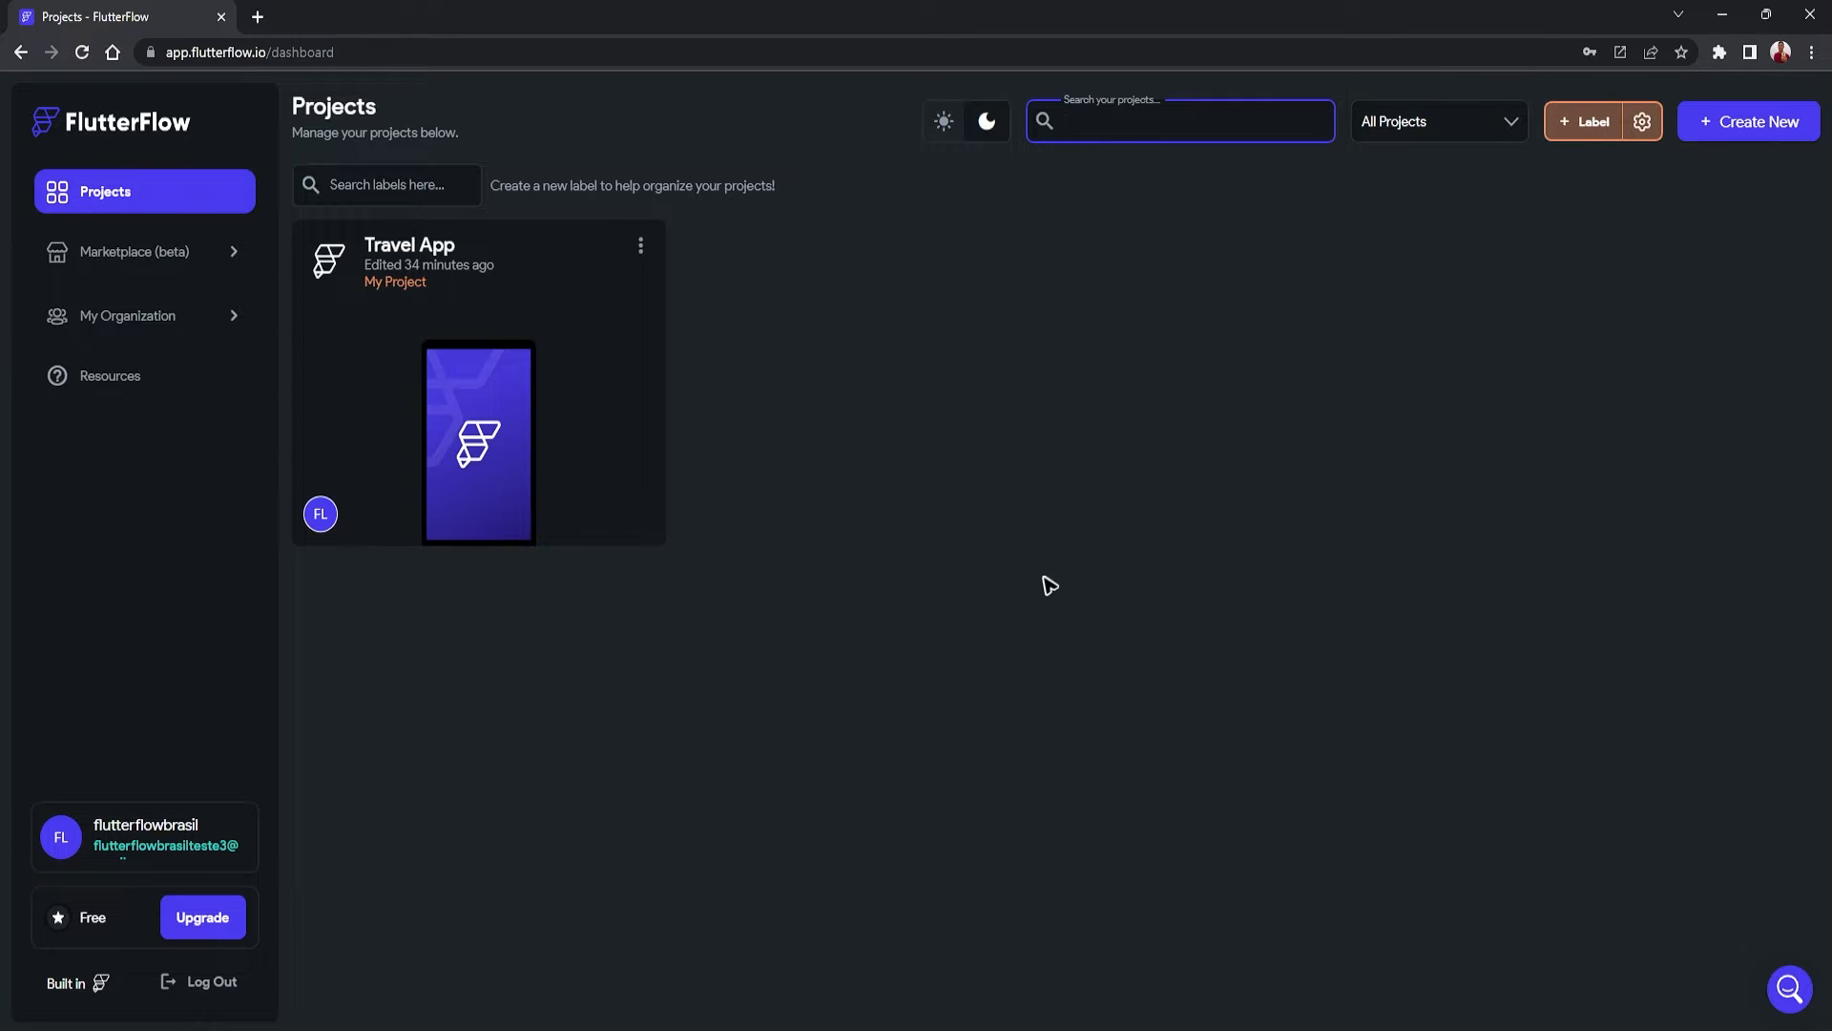
click(940, 120)
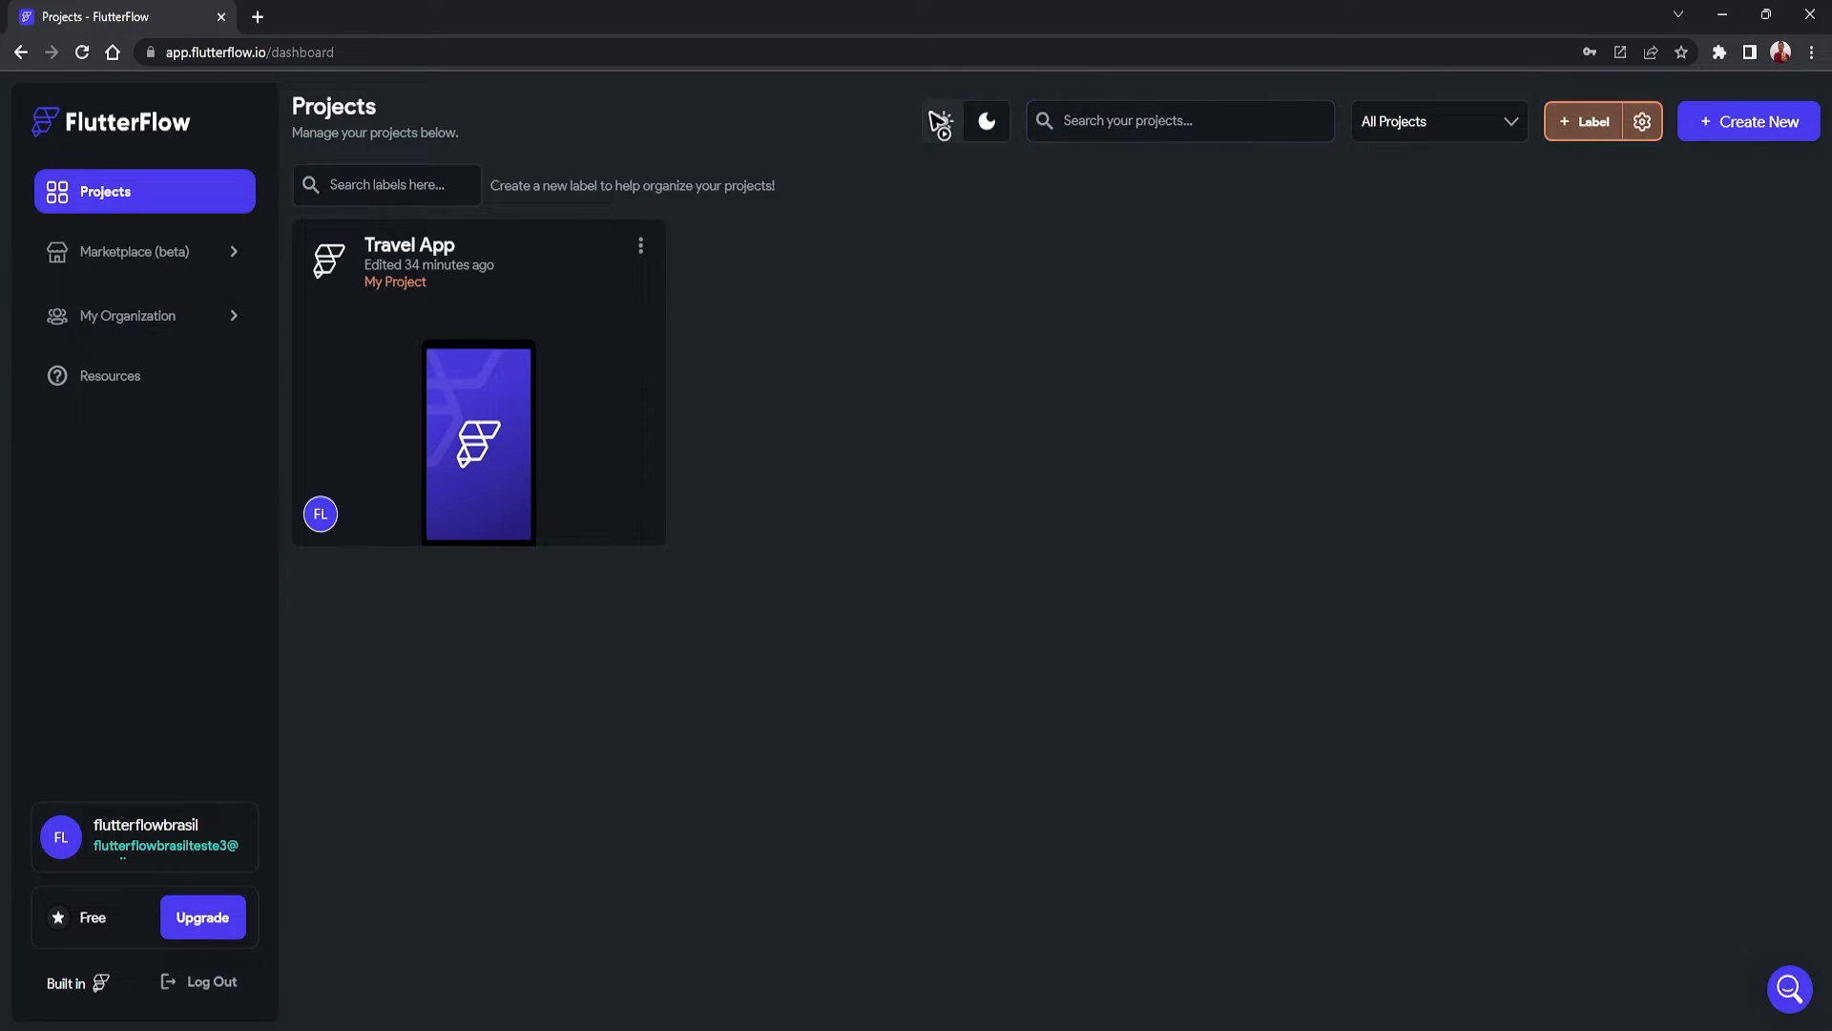
click(989, 125)
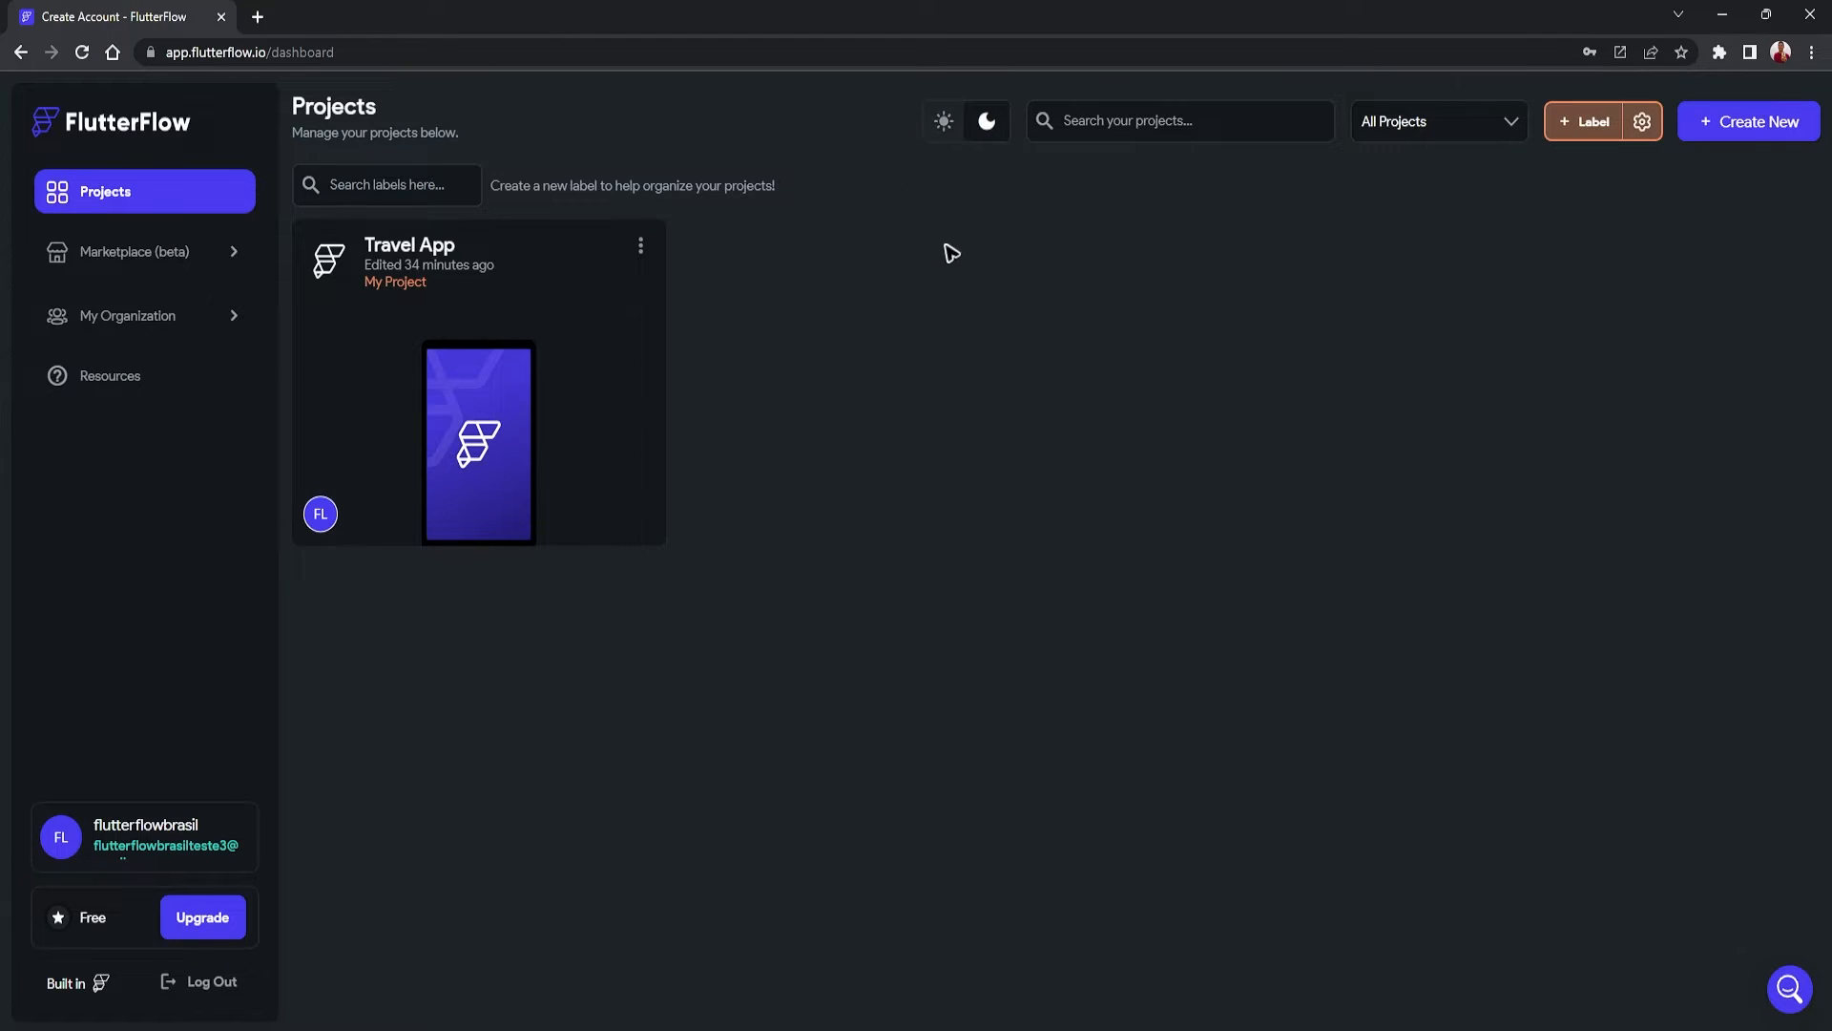
Create a DASHBOARD label, filter by it, and close a new project form unused
click(1592, 124)
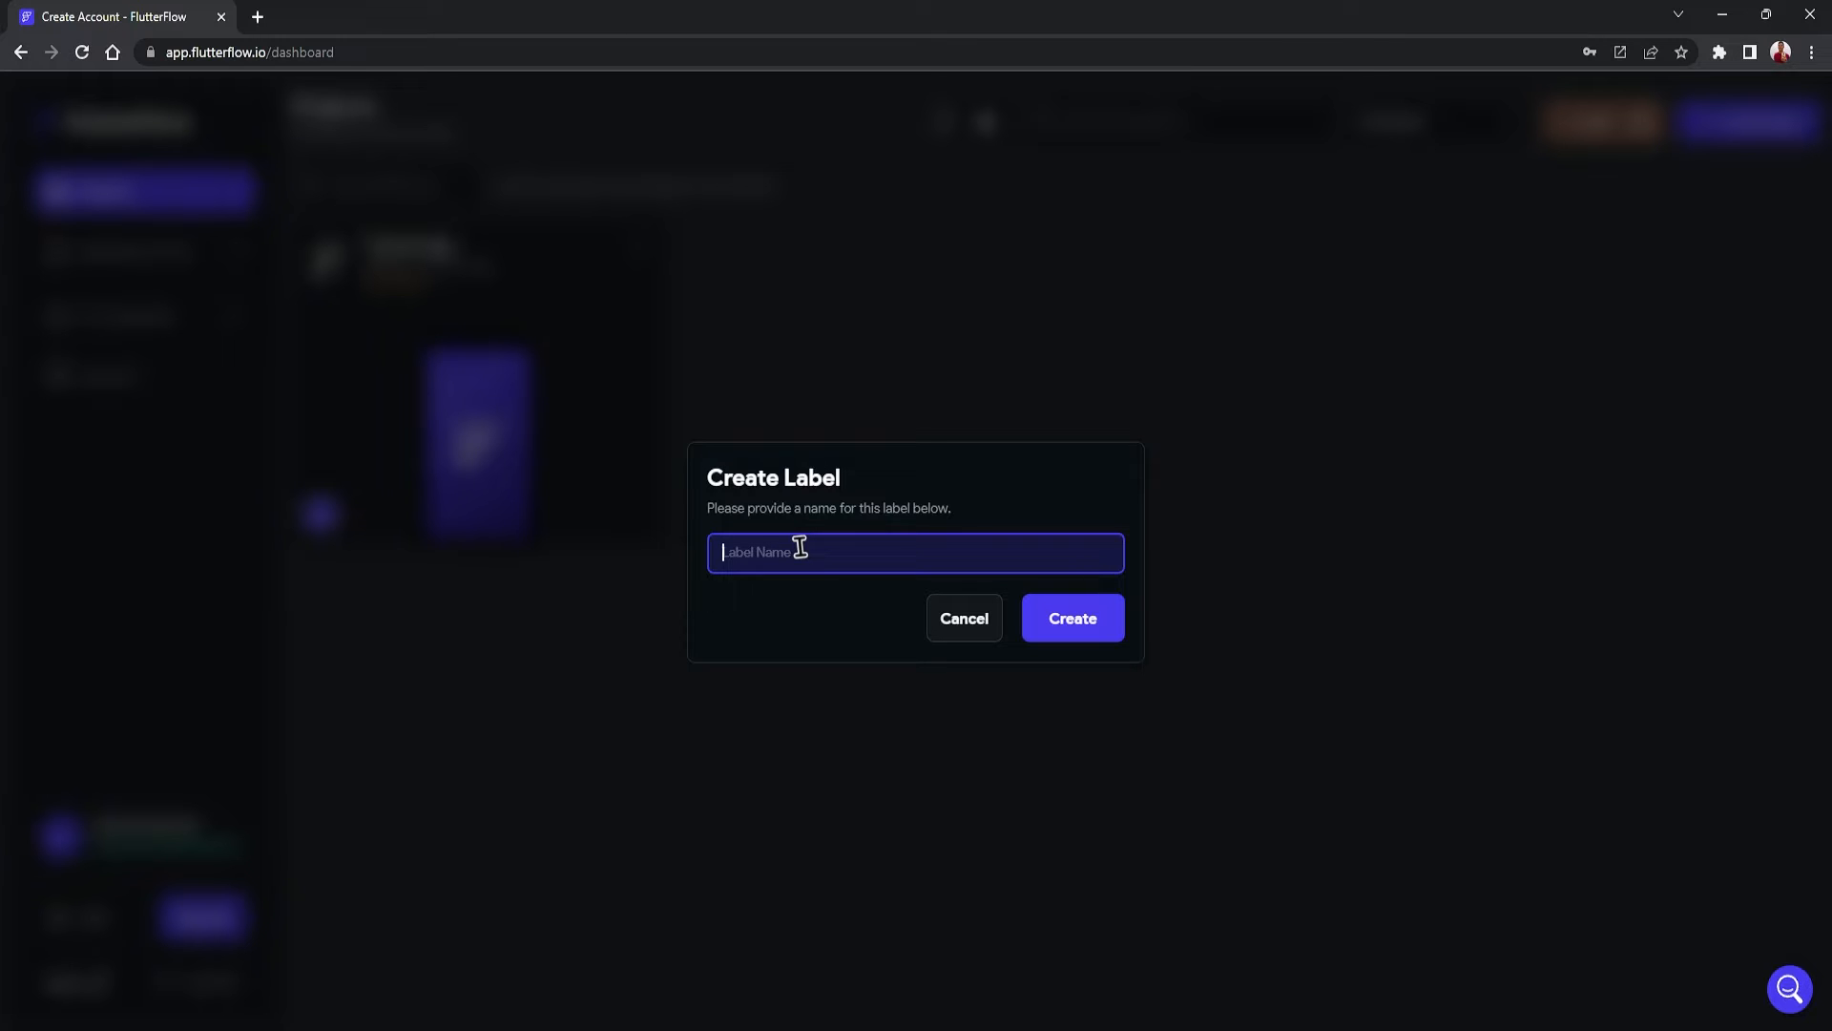
text(DASHBOARD)
key(Return)
click(578, 187)
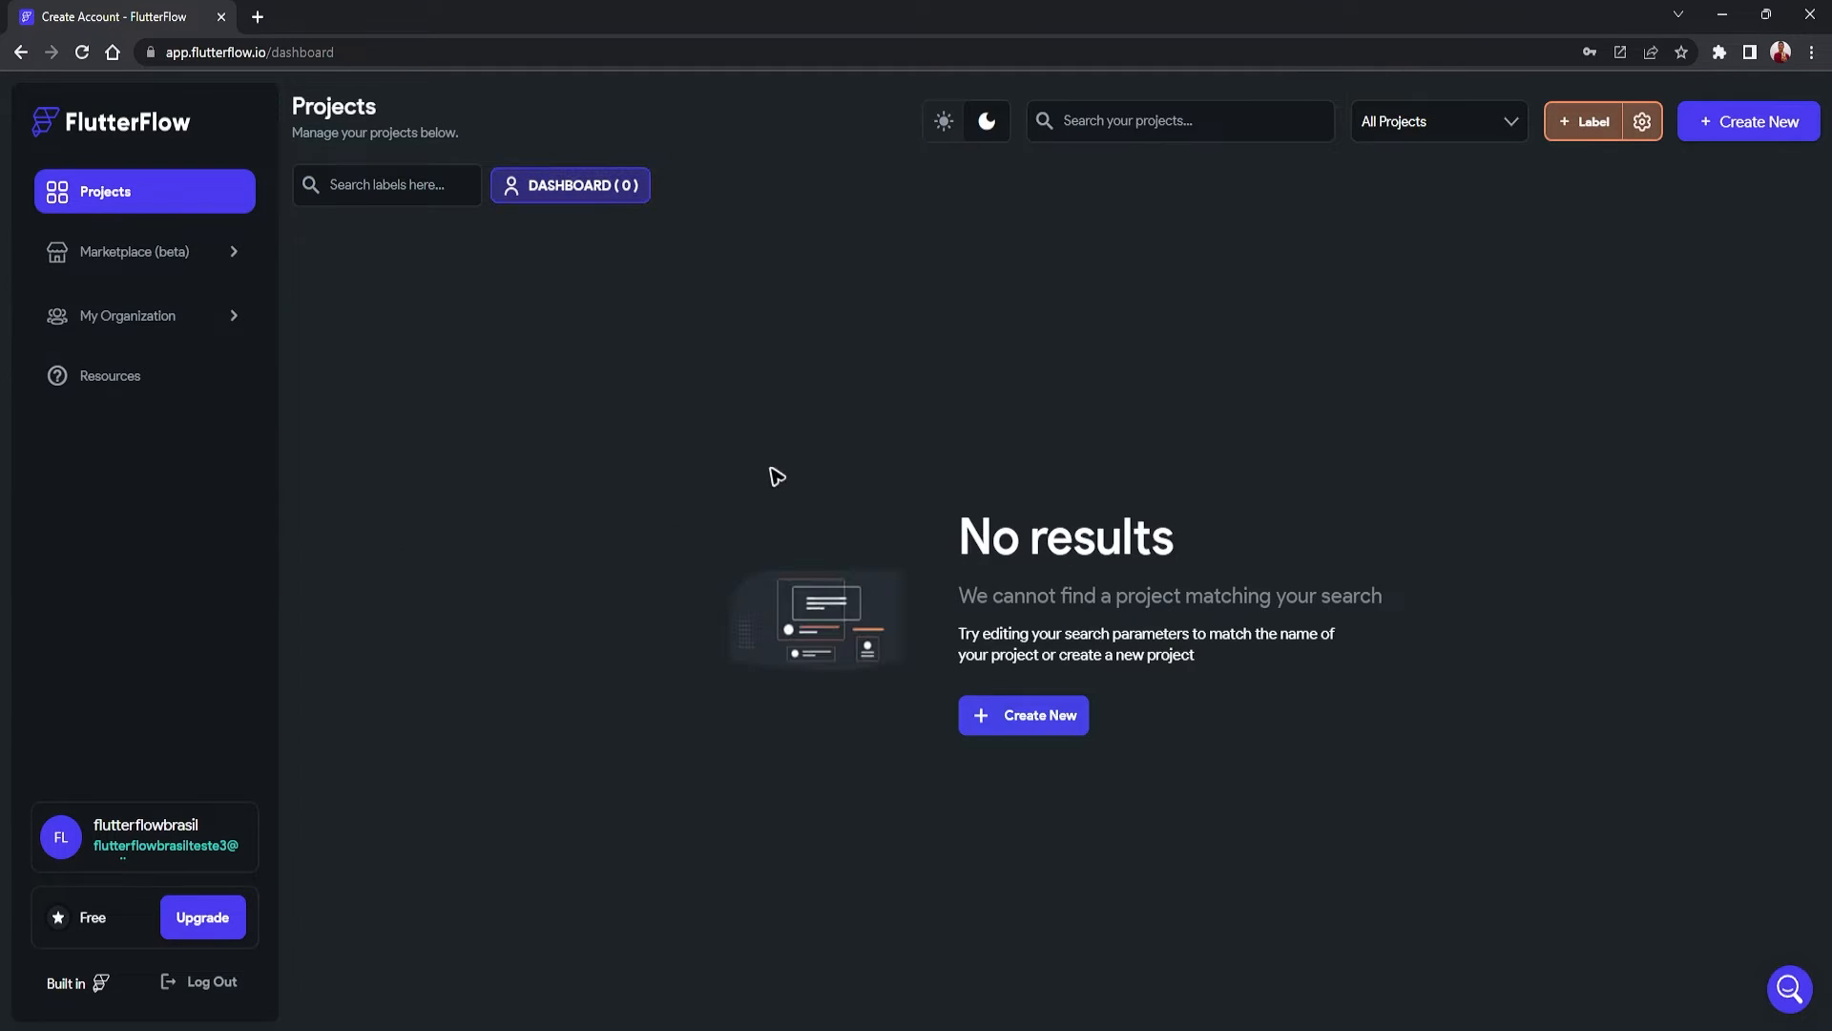
click(997, 722)
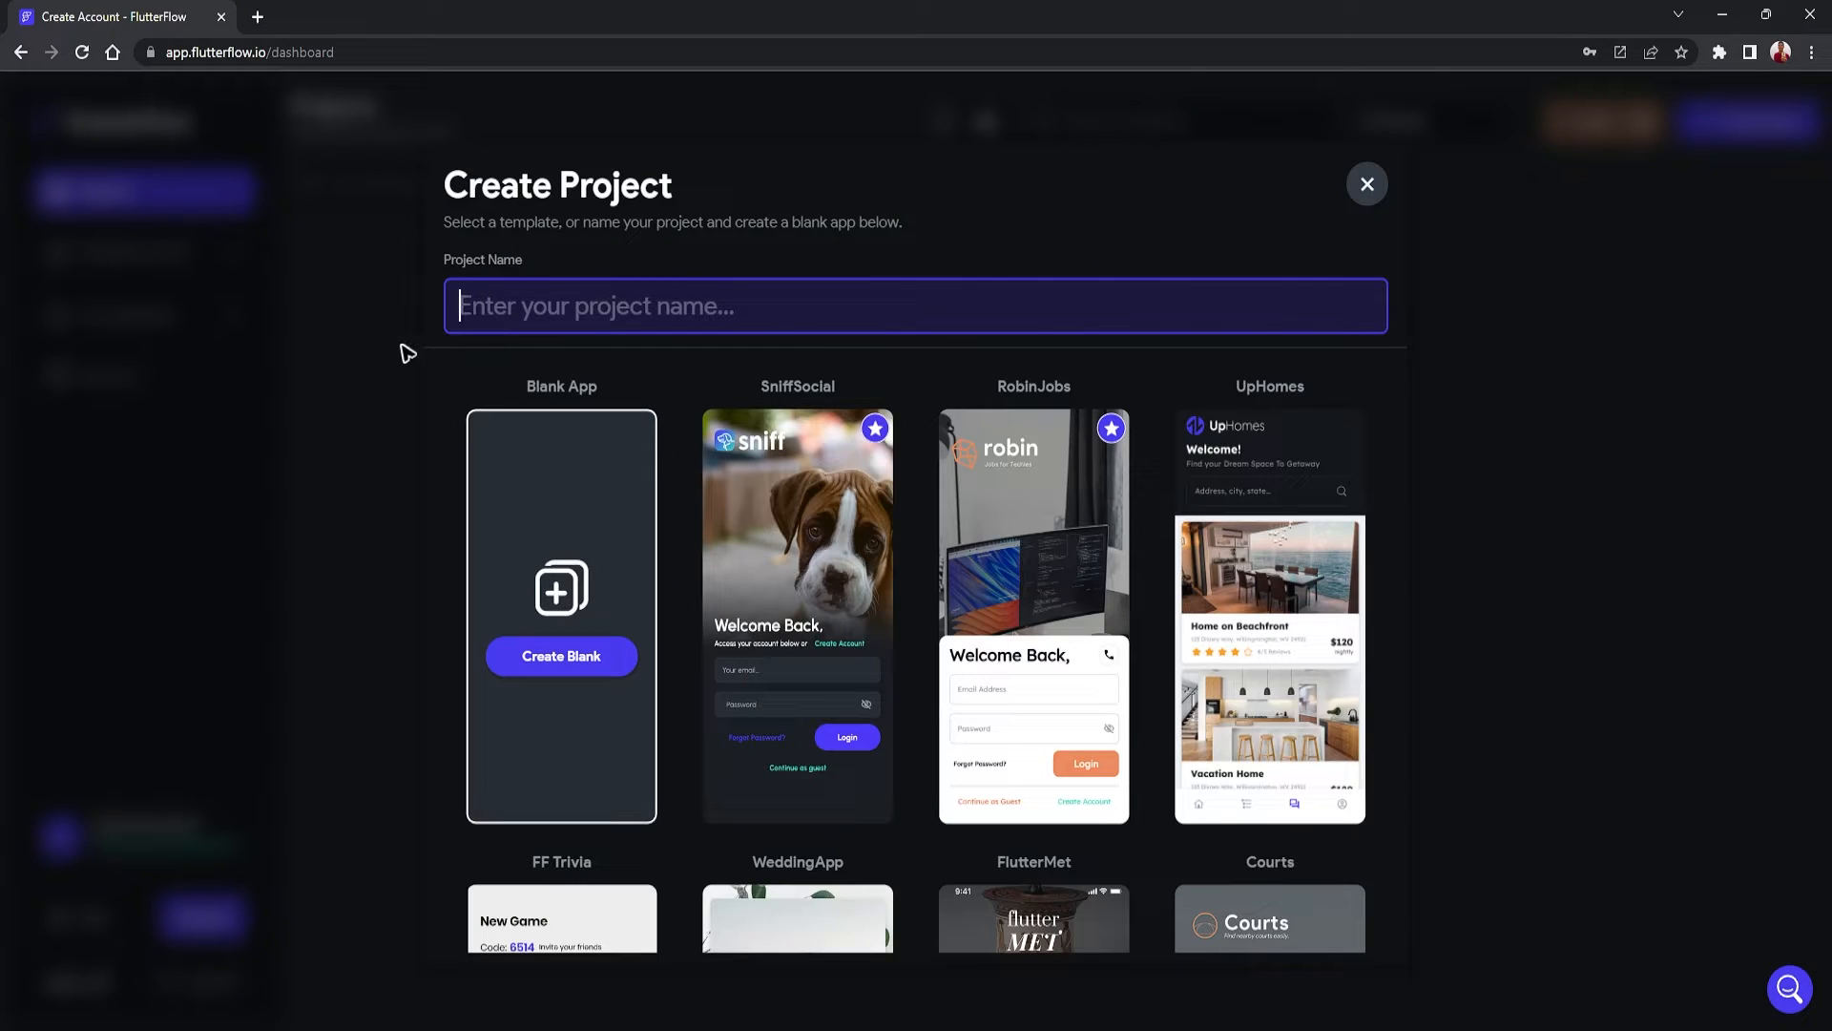
click(525, 308)
click(1368, 186)
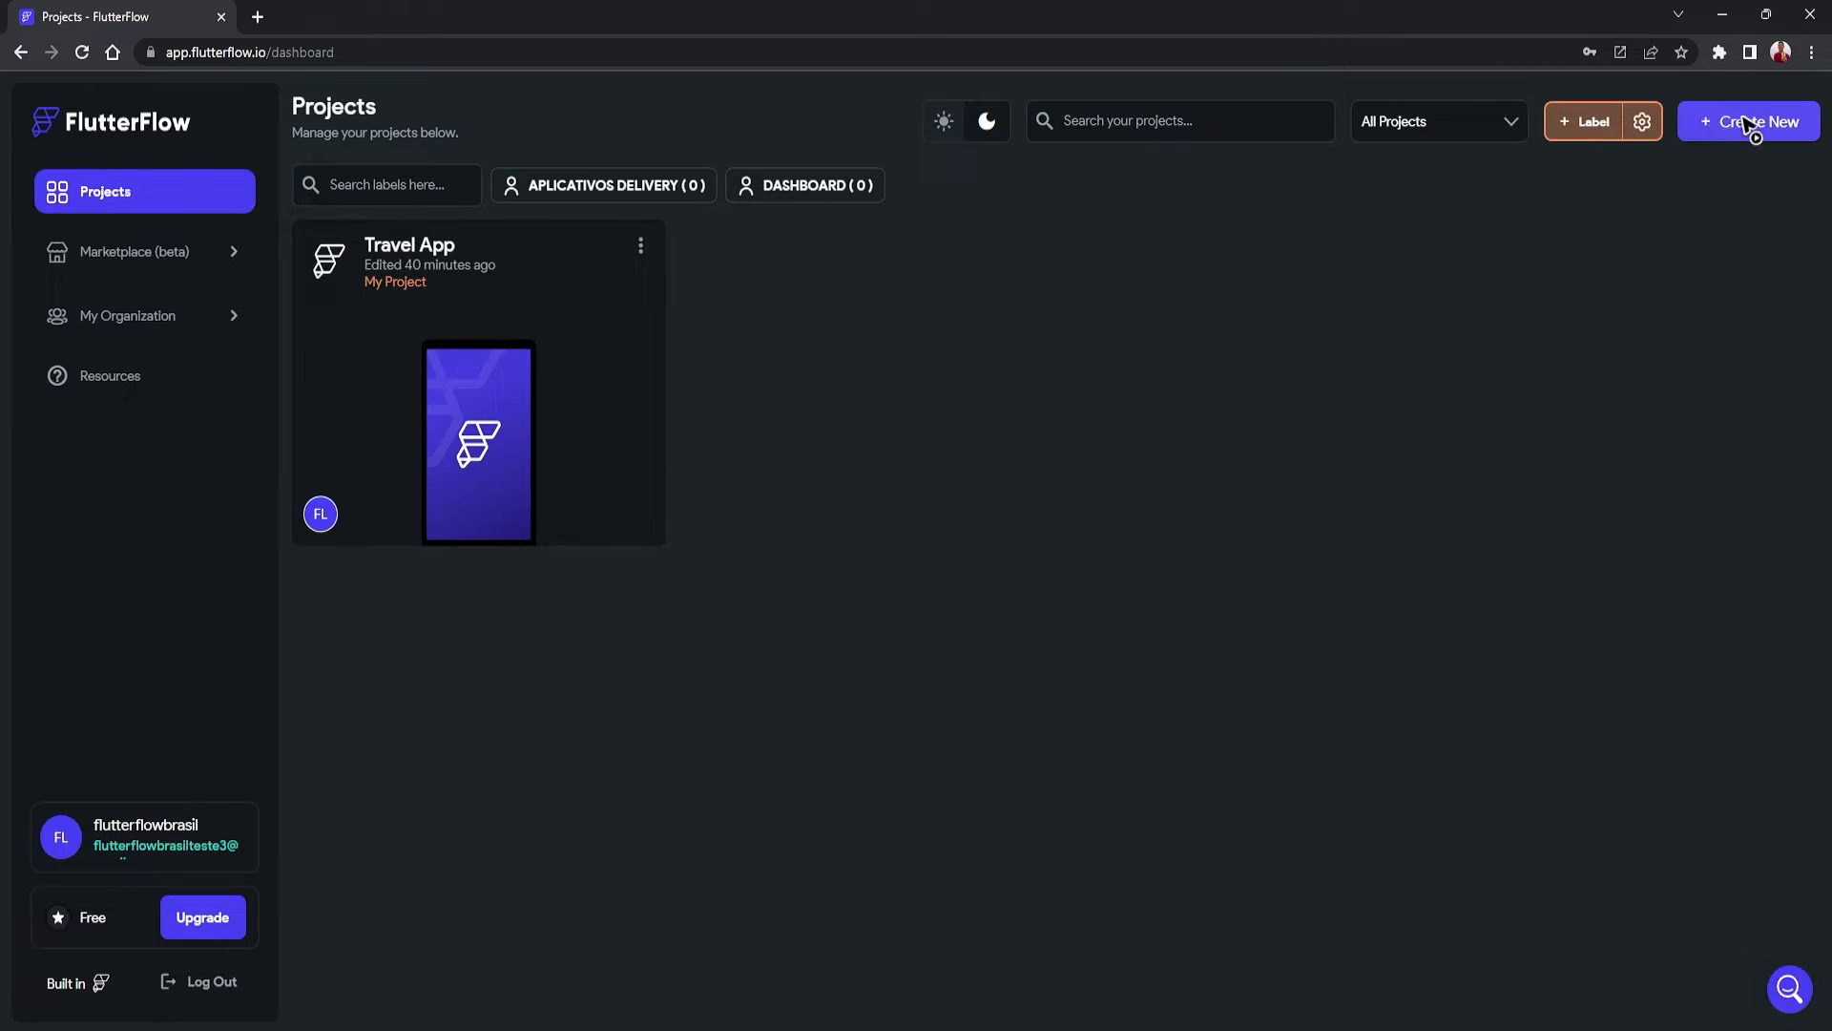
Create a blank project named appteste with package com.mycompany.appteste
click(1748, 122)
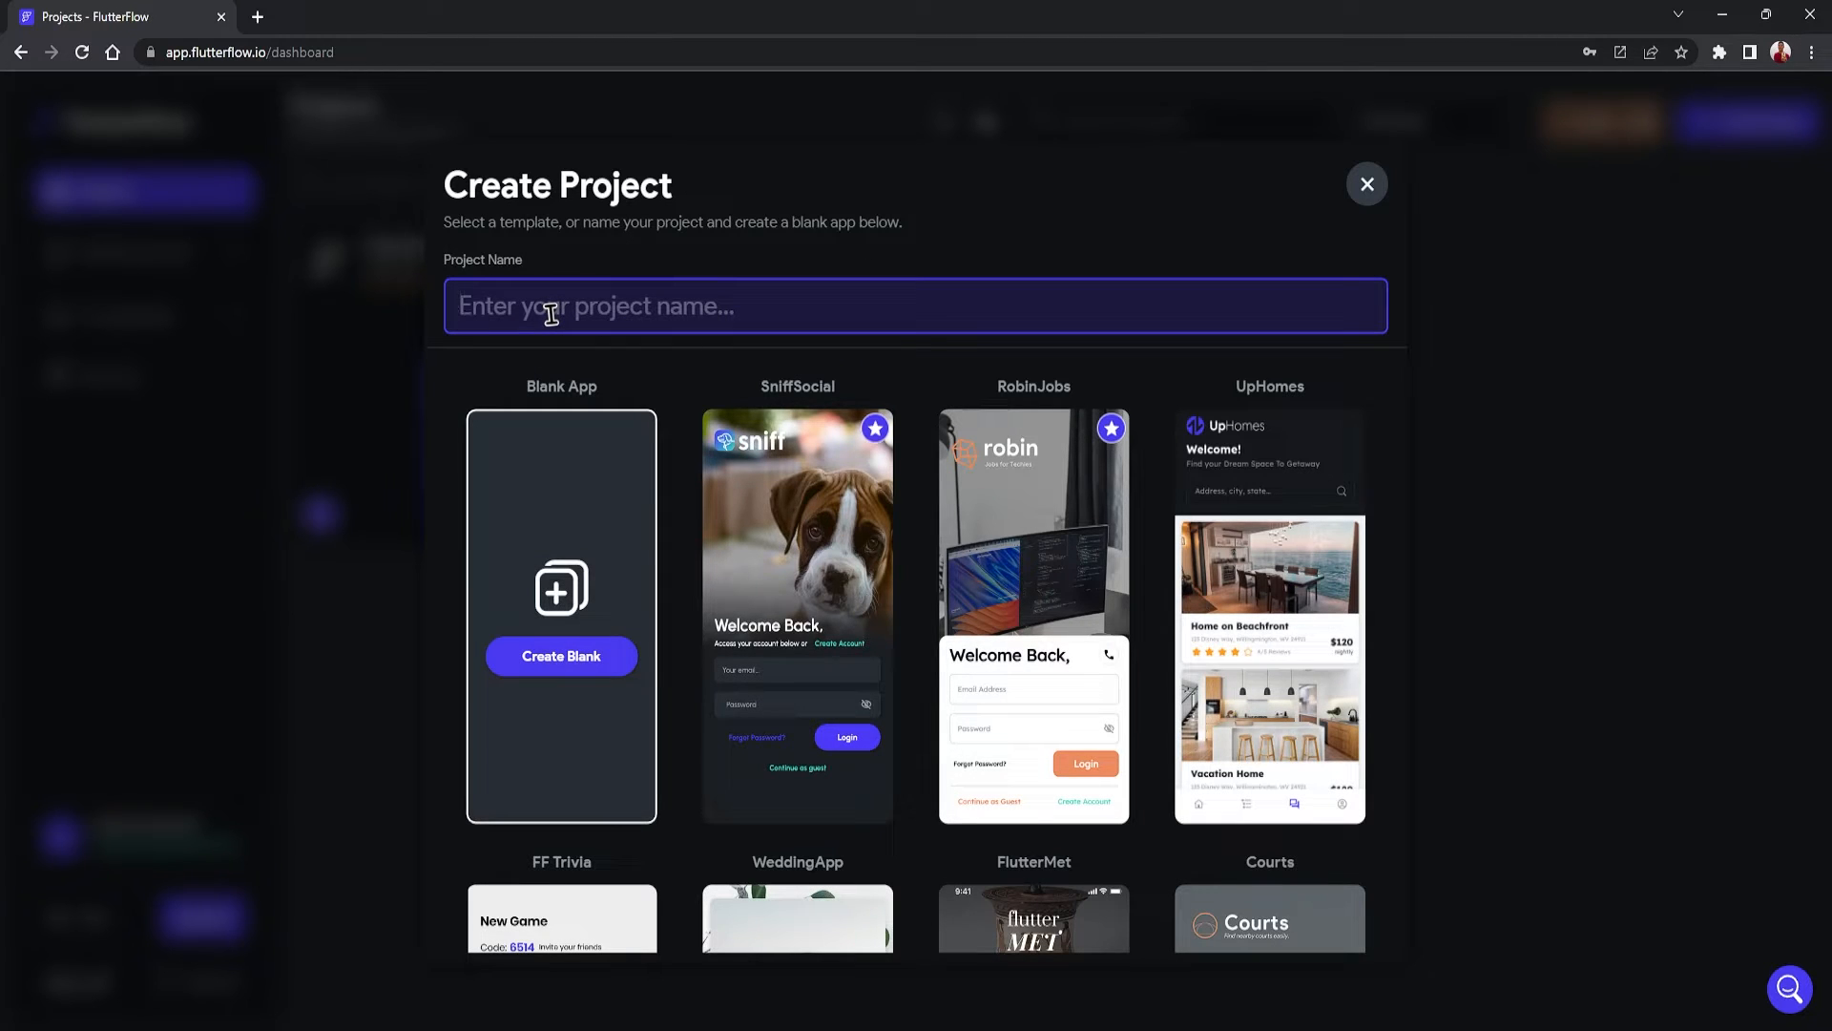
text(a)
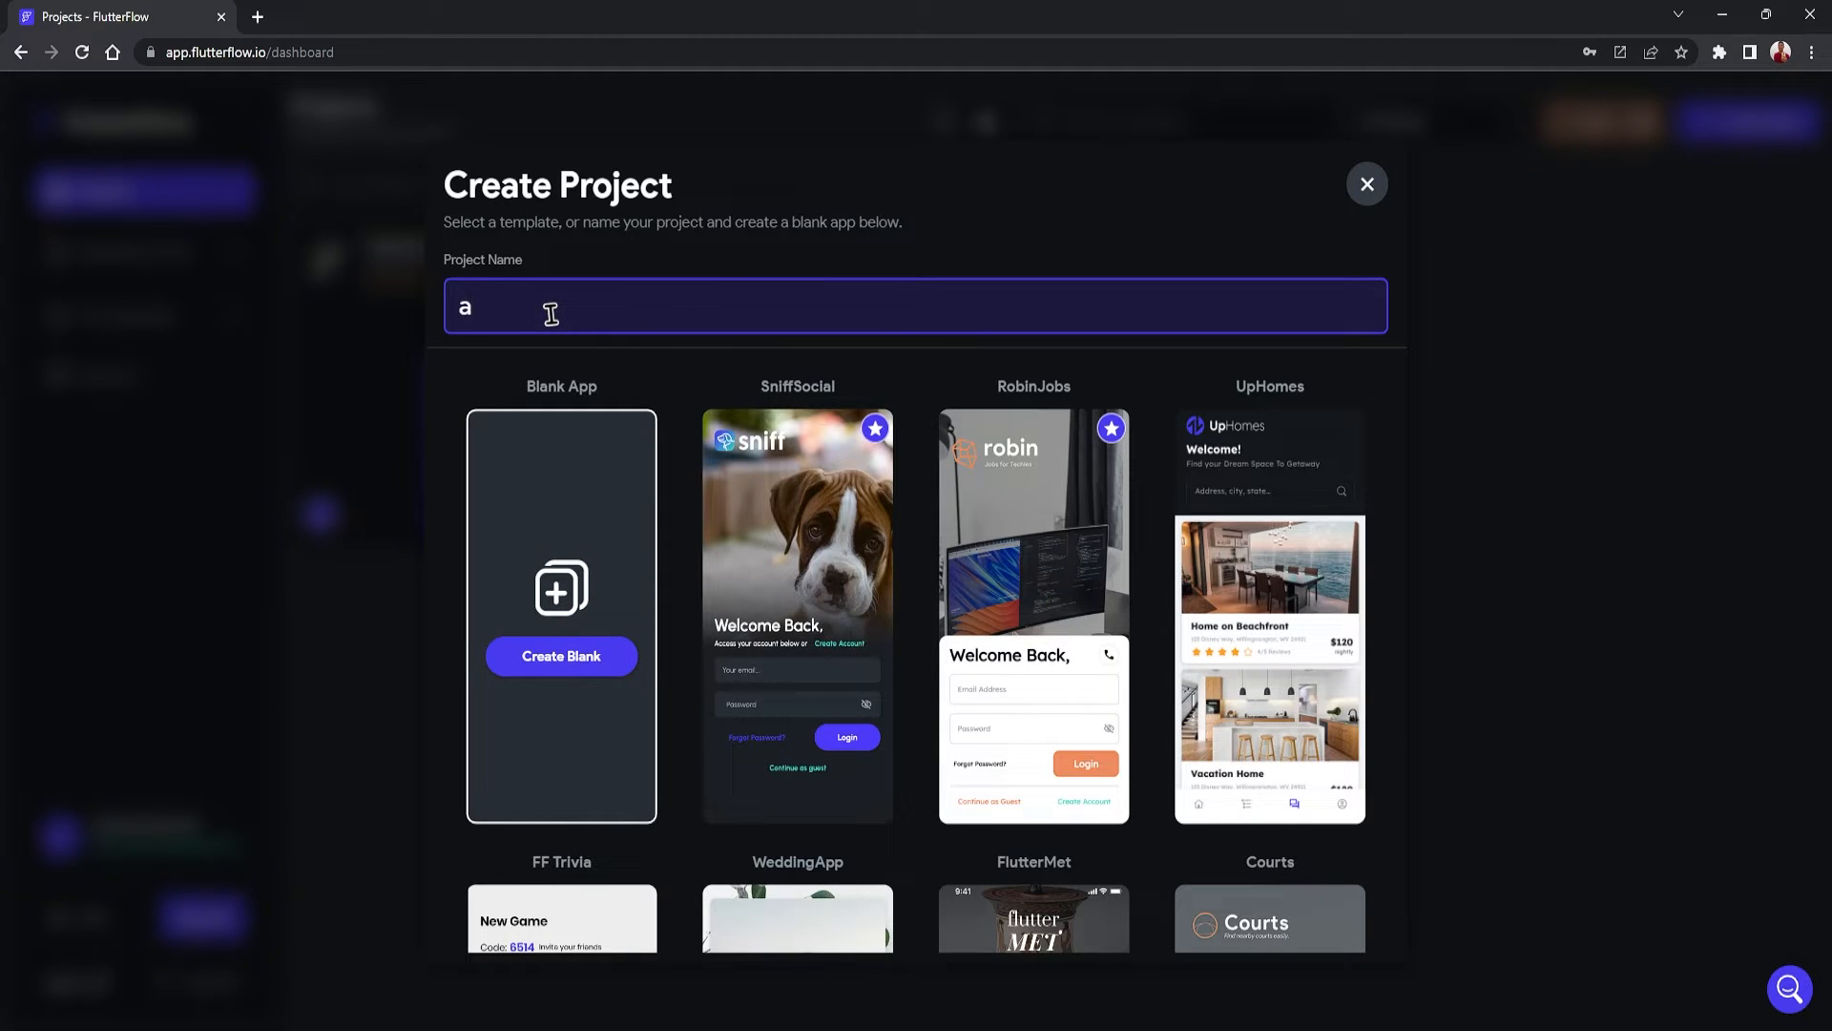
text(ppteste)
mouse_move(731, 730)
click(585, 665)
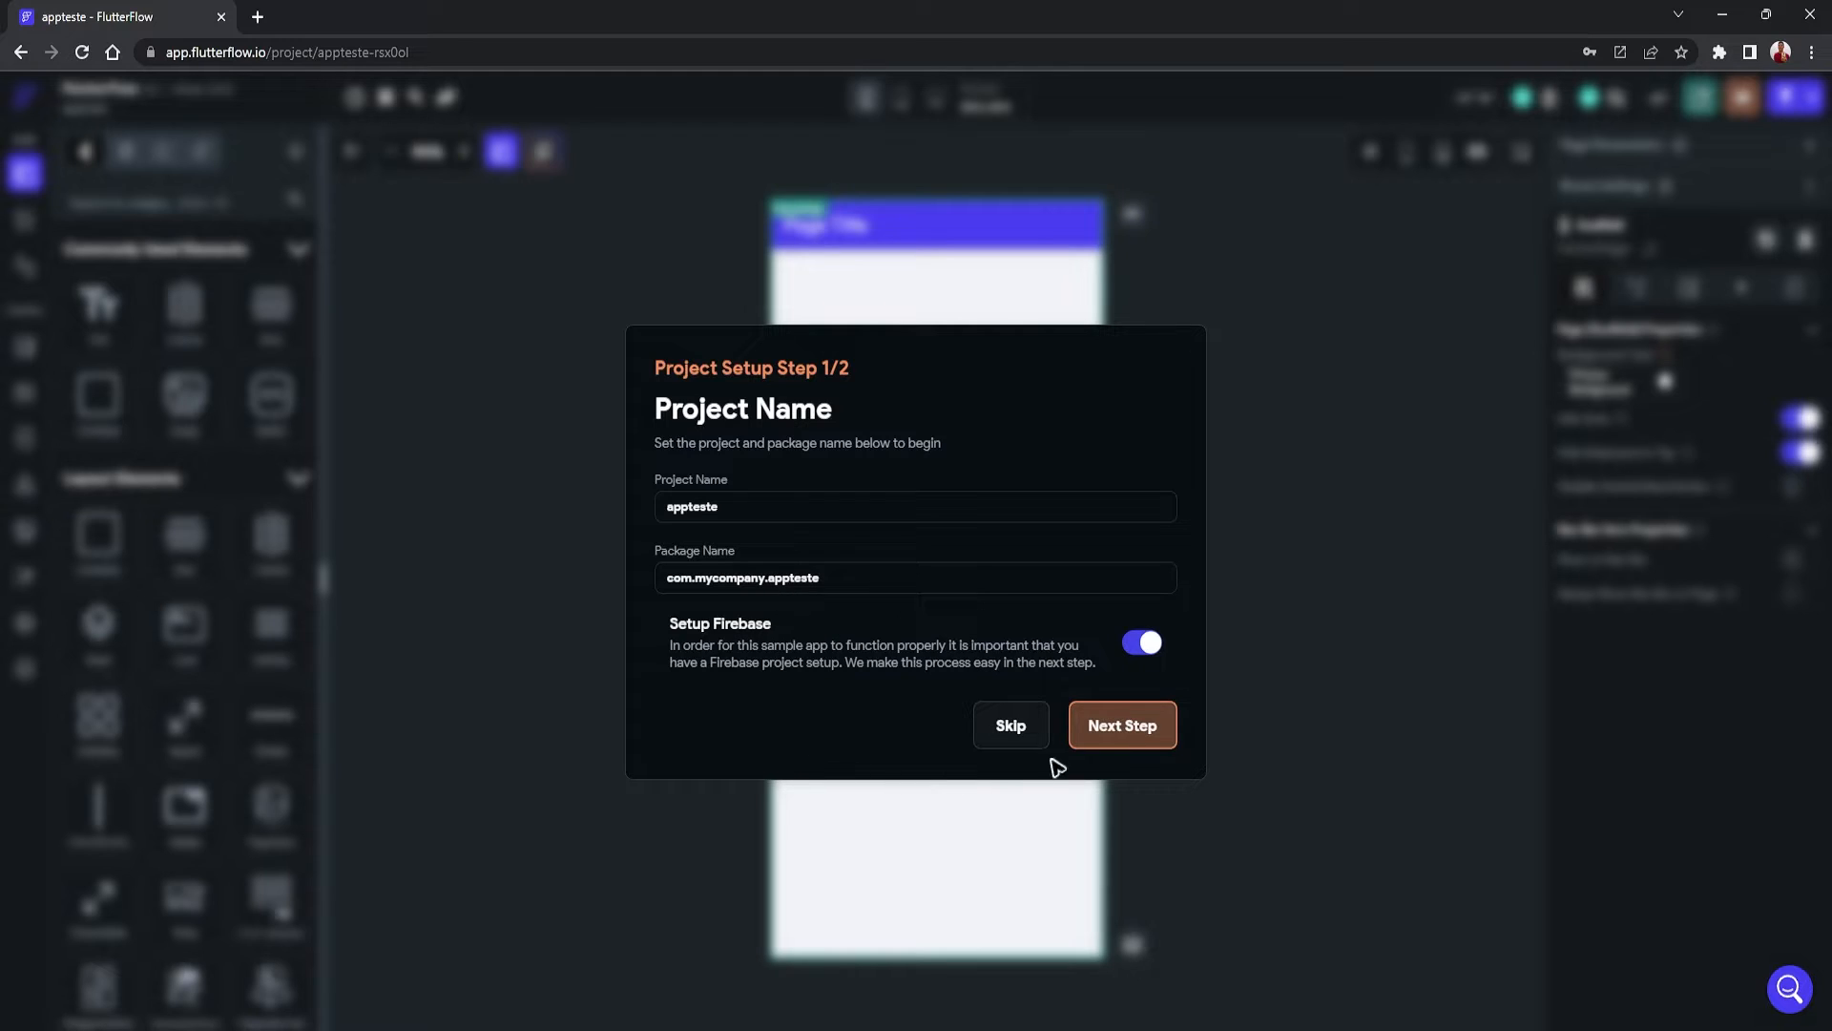
Skip project setup to reach the appteste editor's empty HomePage canvas
click(1004, 727)
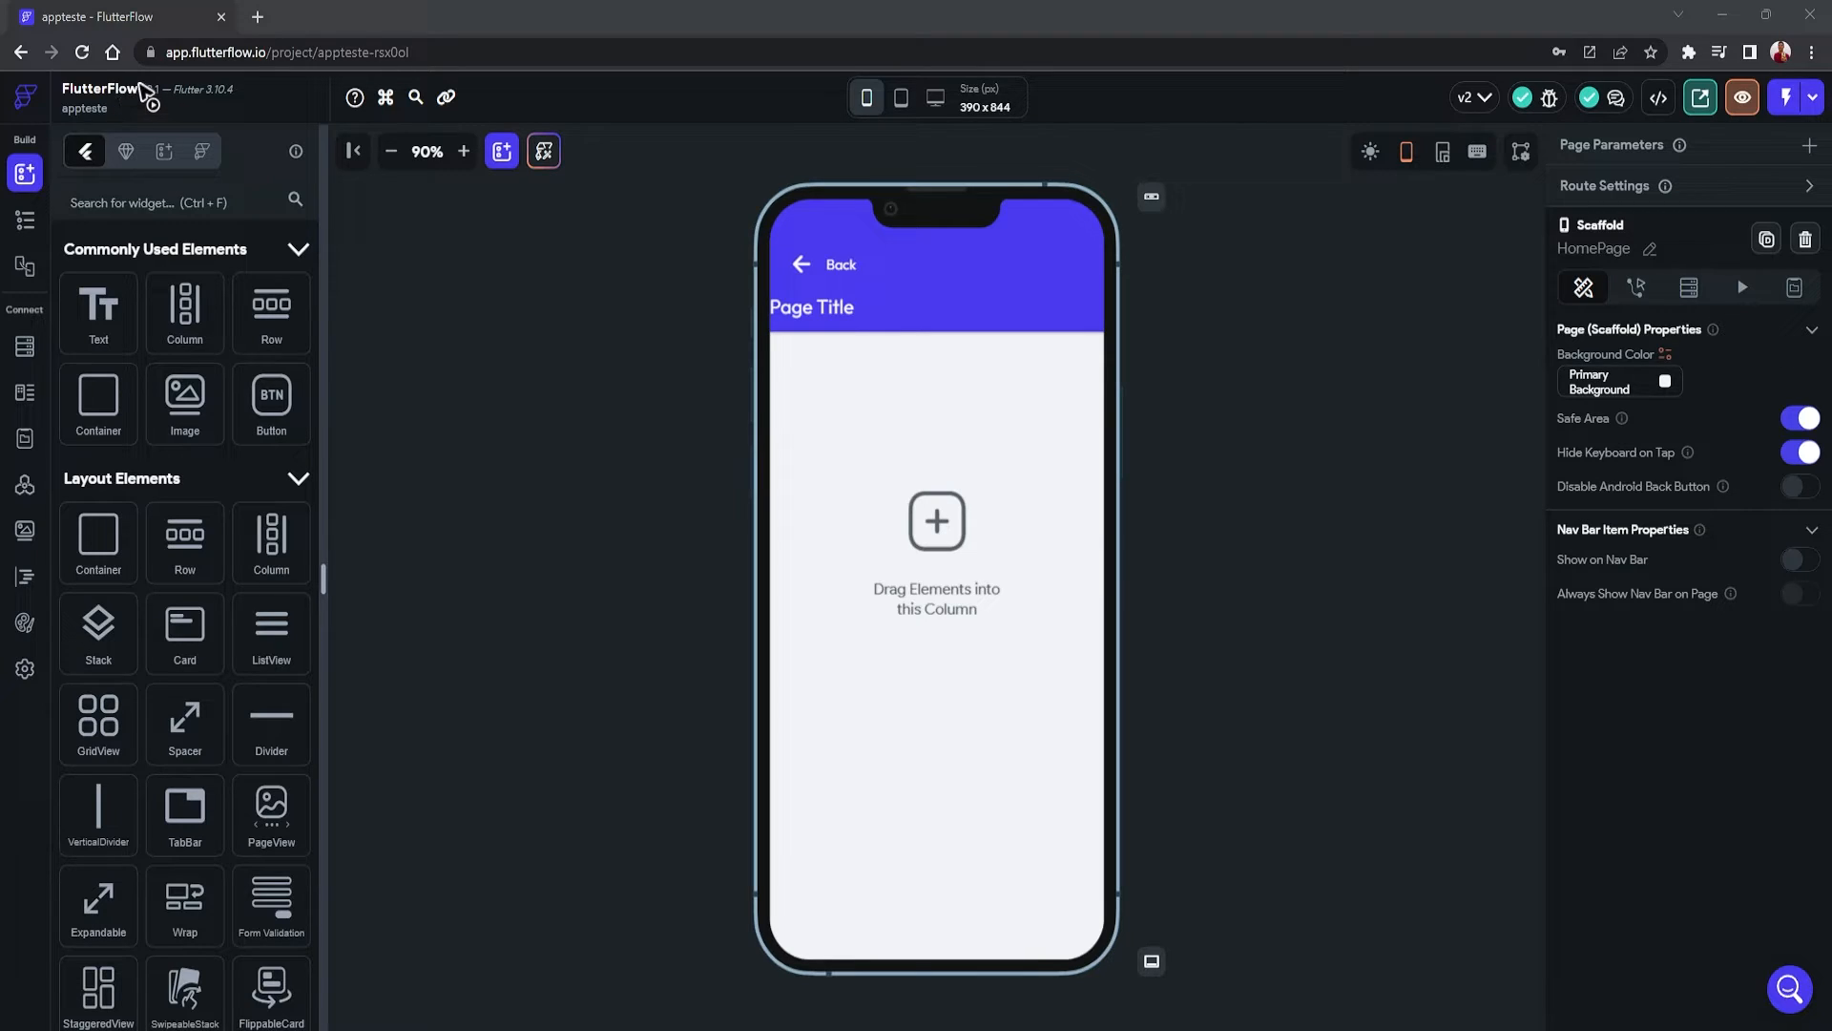
Open the Help menu's feedback form, set it to General Feedback, and close it unsent
click(355, 97)
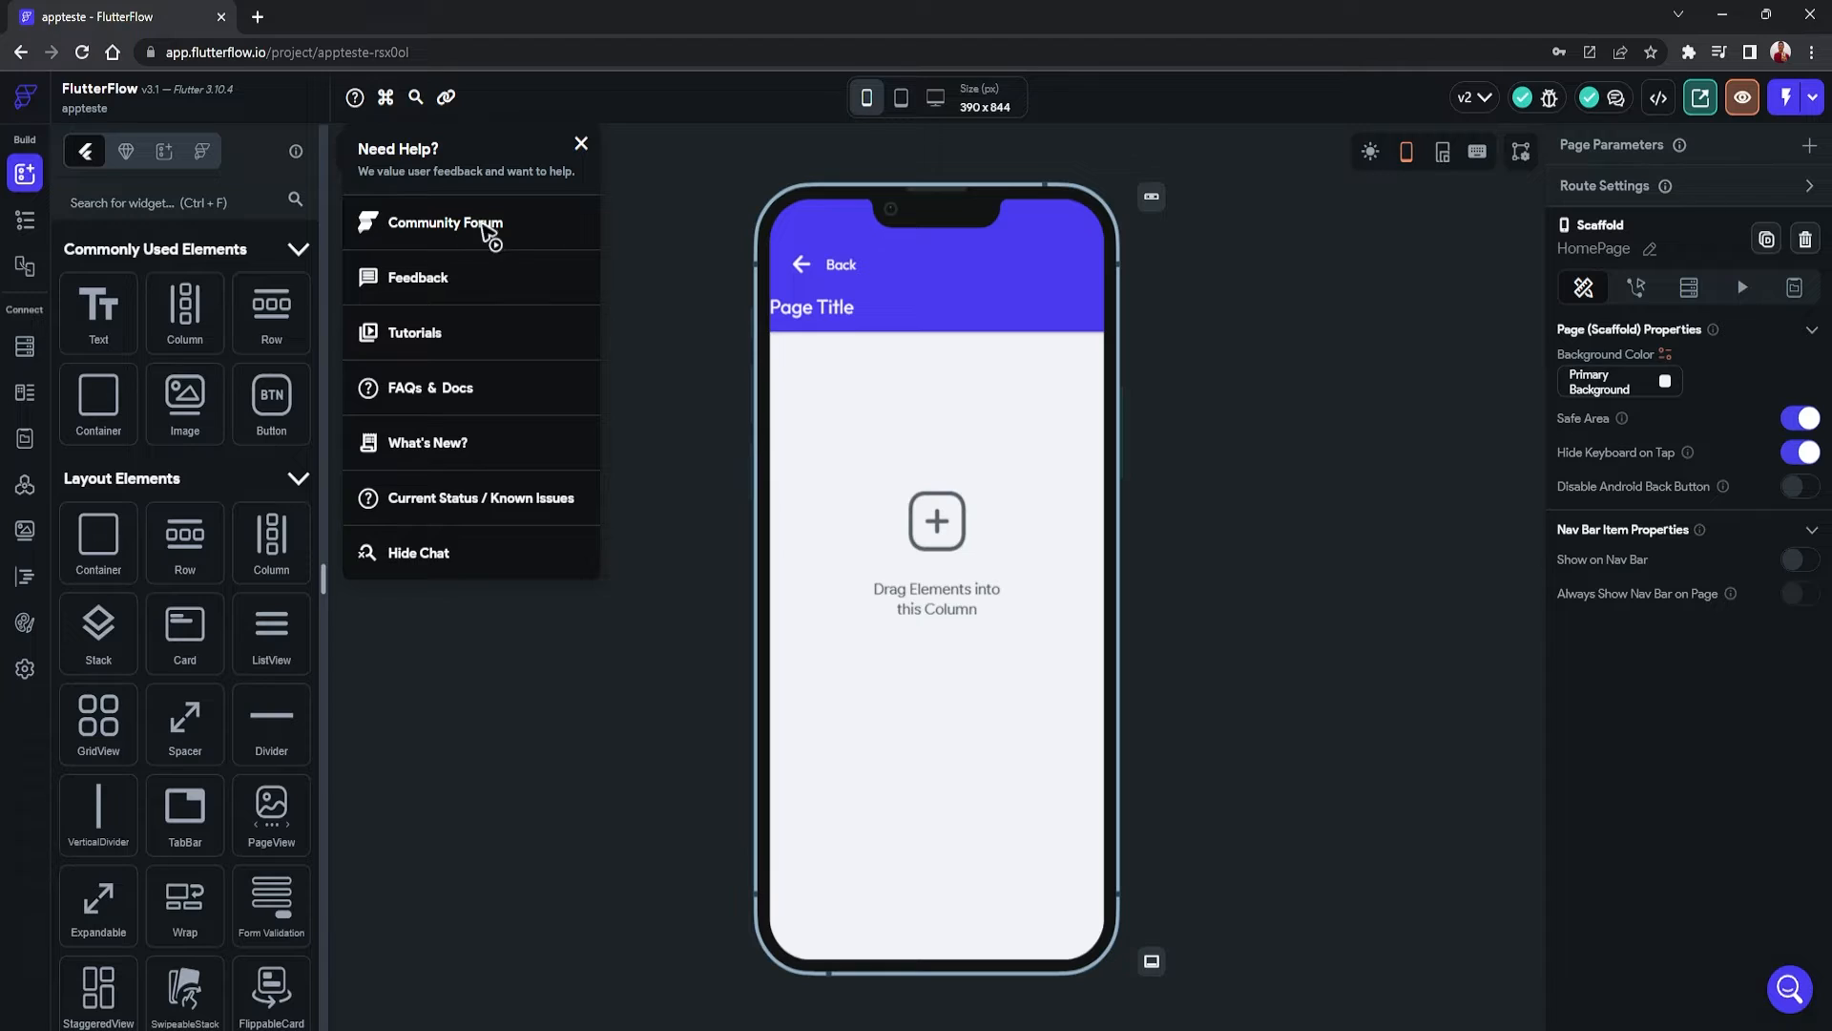
click(413, 279)
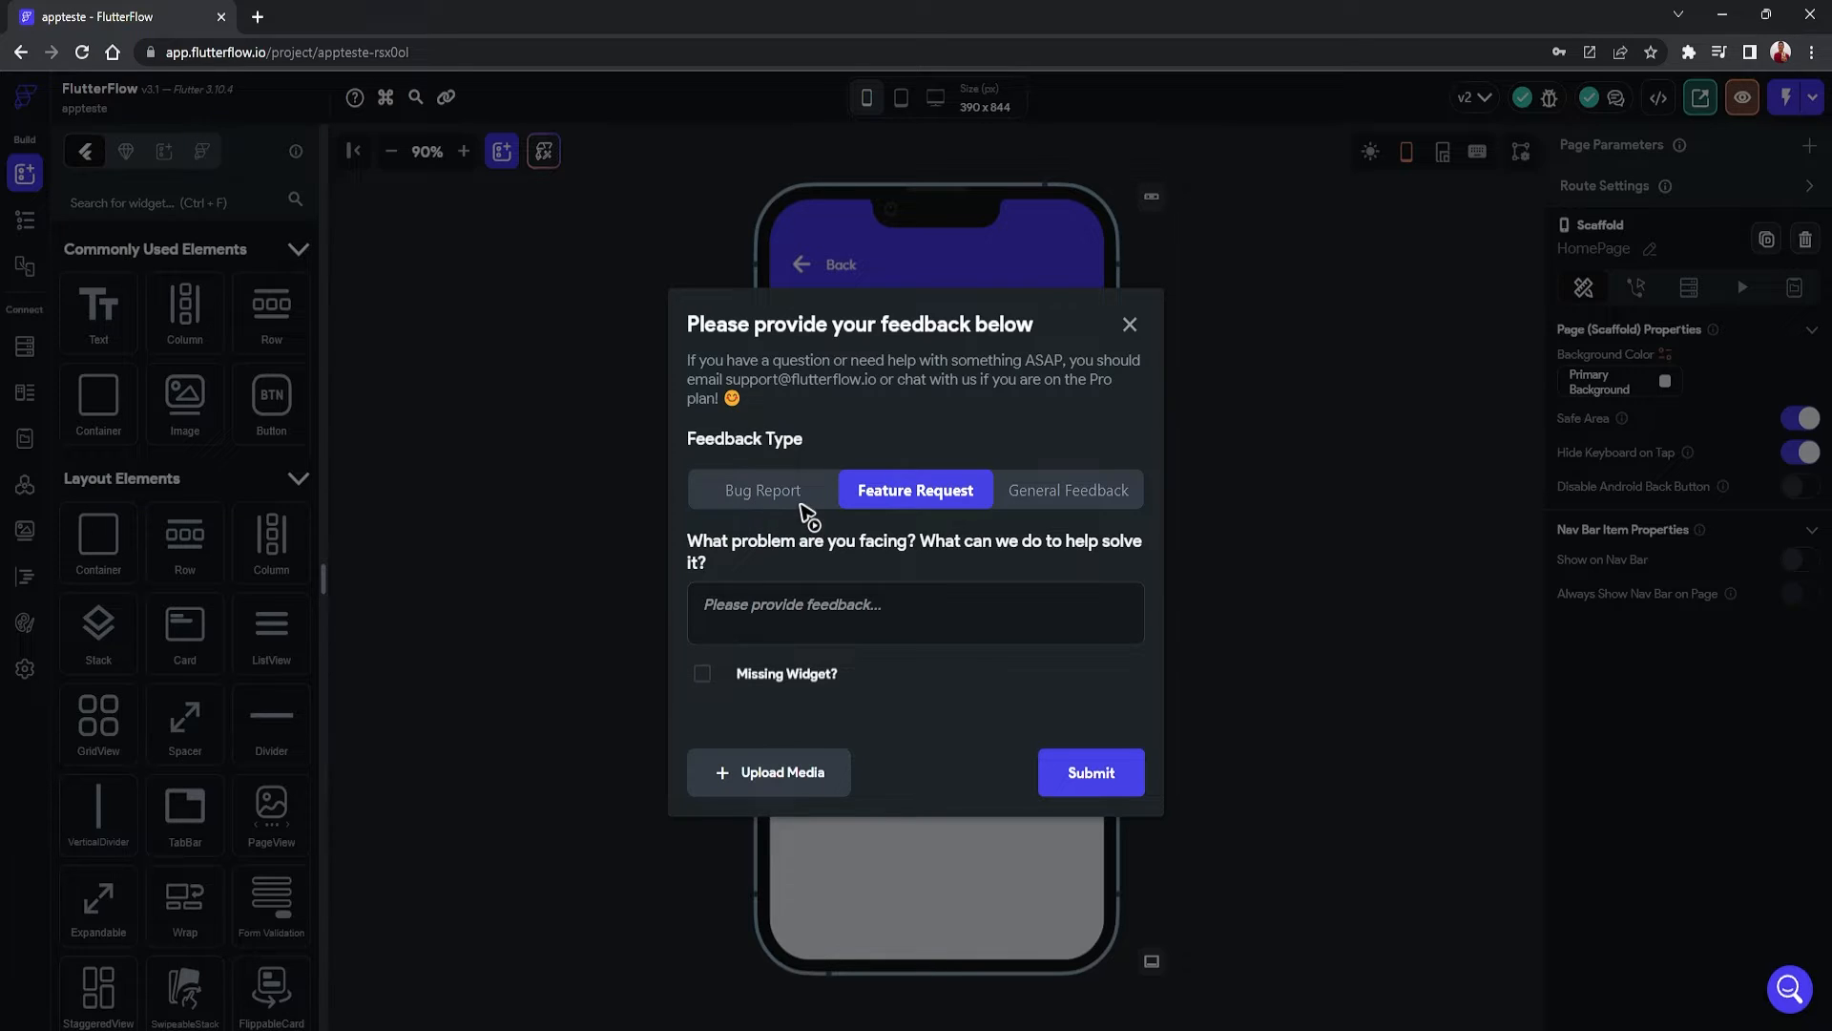
click(1026, 502)
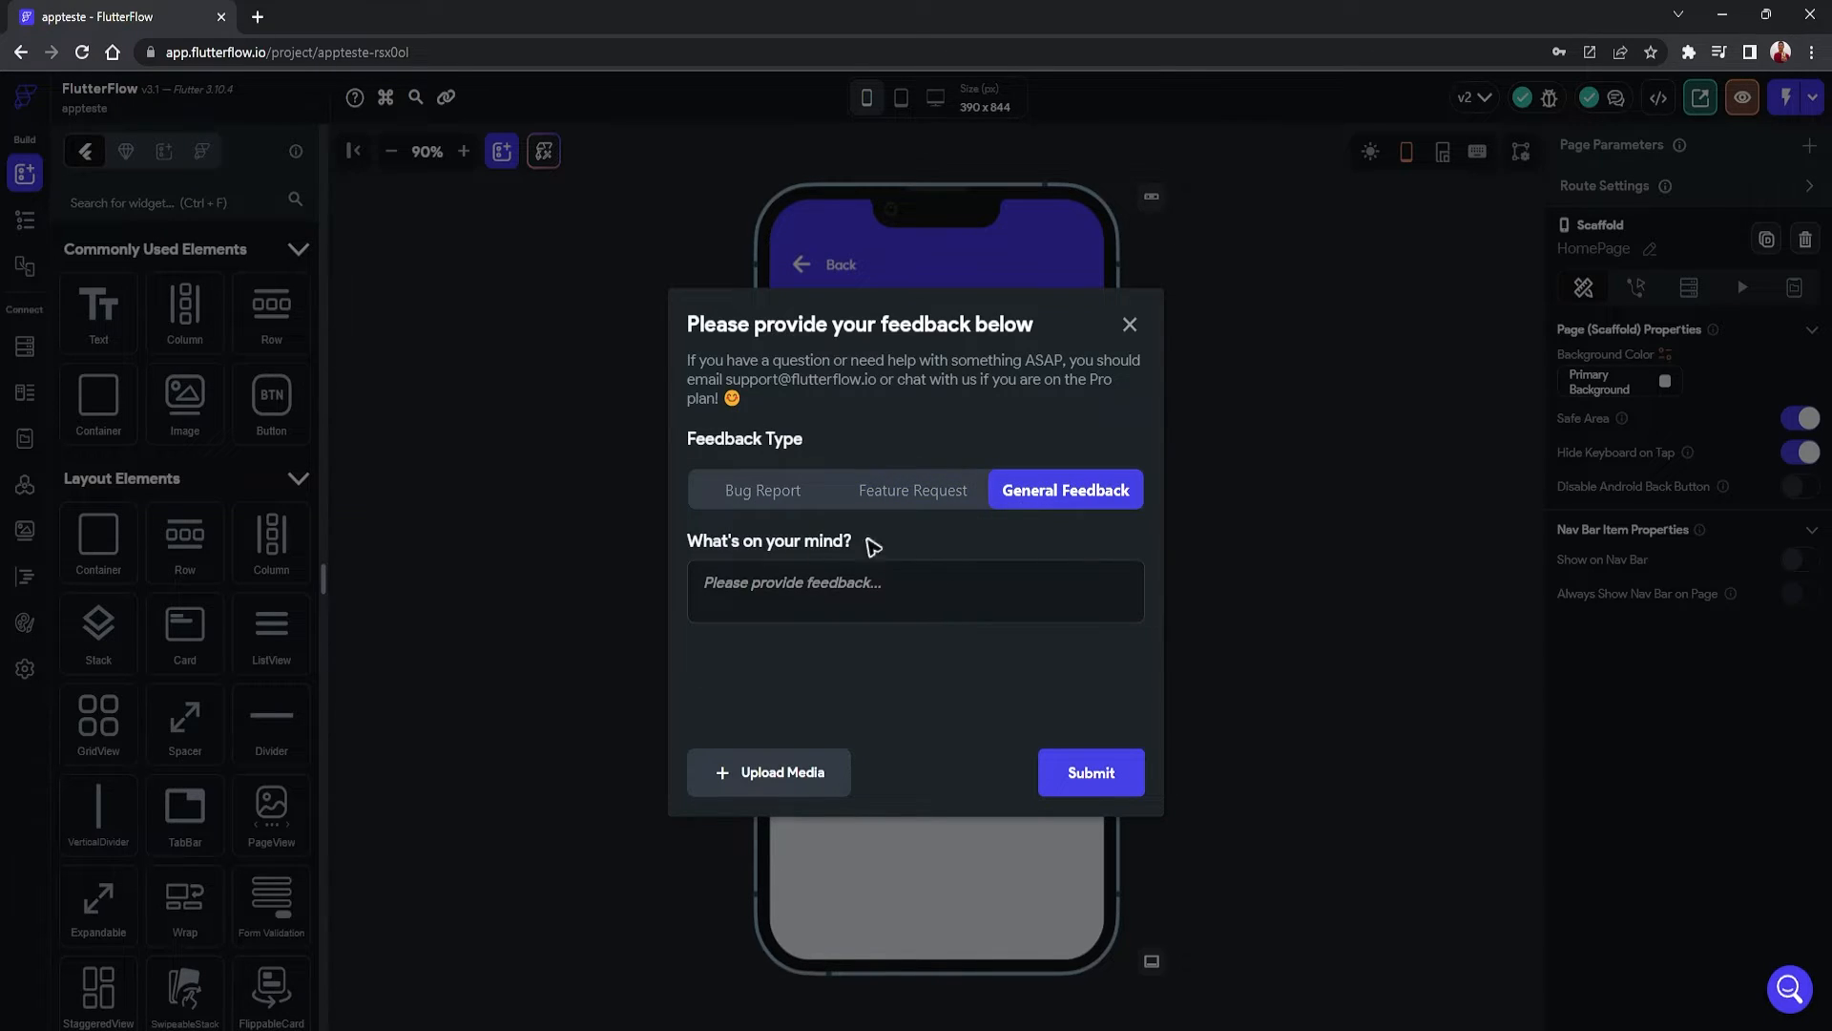
click(1129, 325)
Hide and re-show the support chat bubble, then show the Keyboard Shortcuts list
click(355, 99)
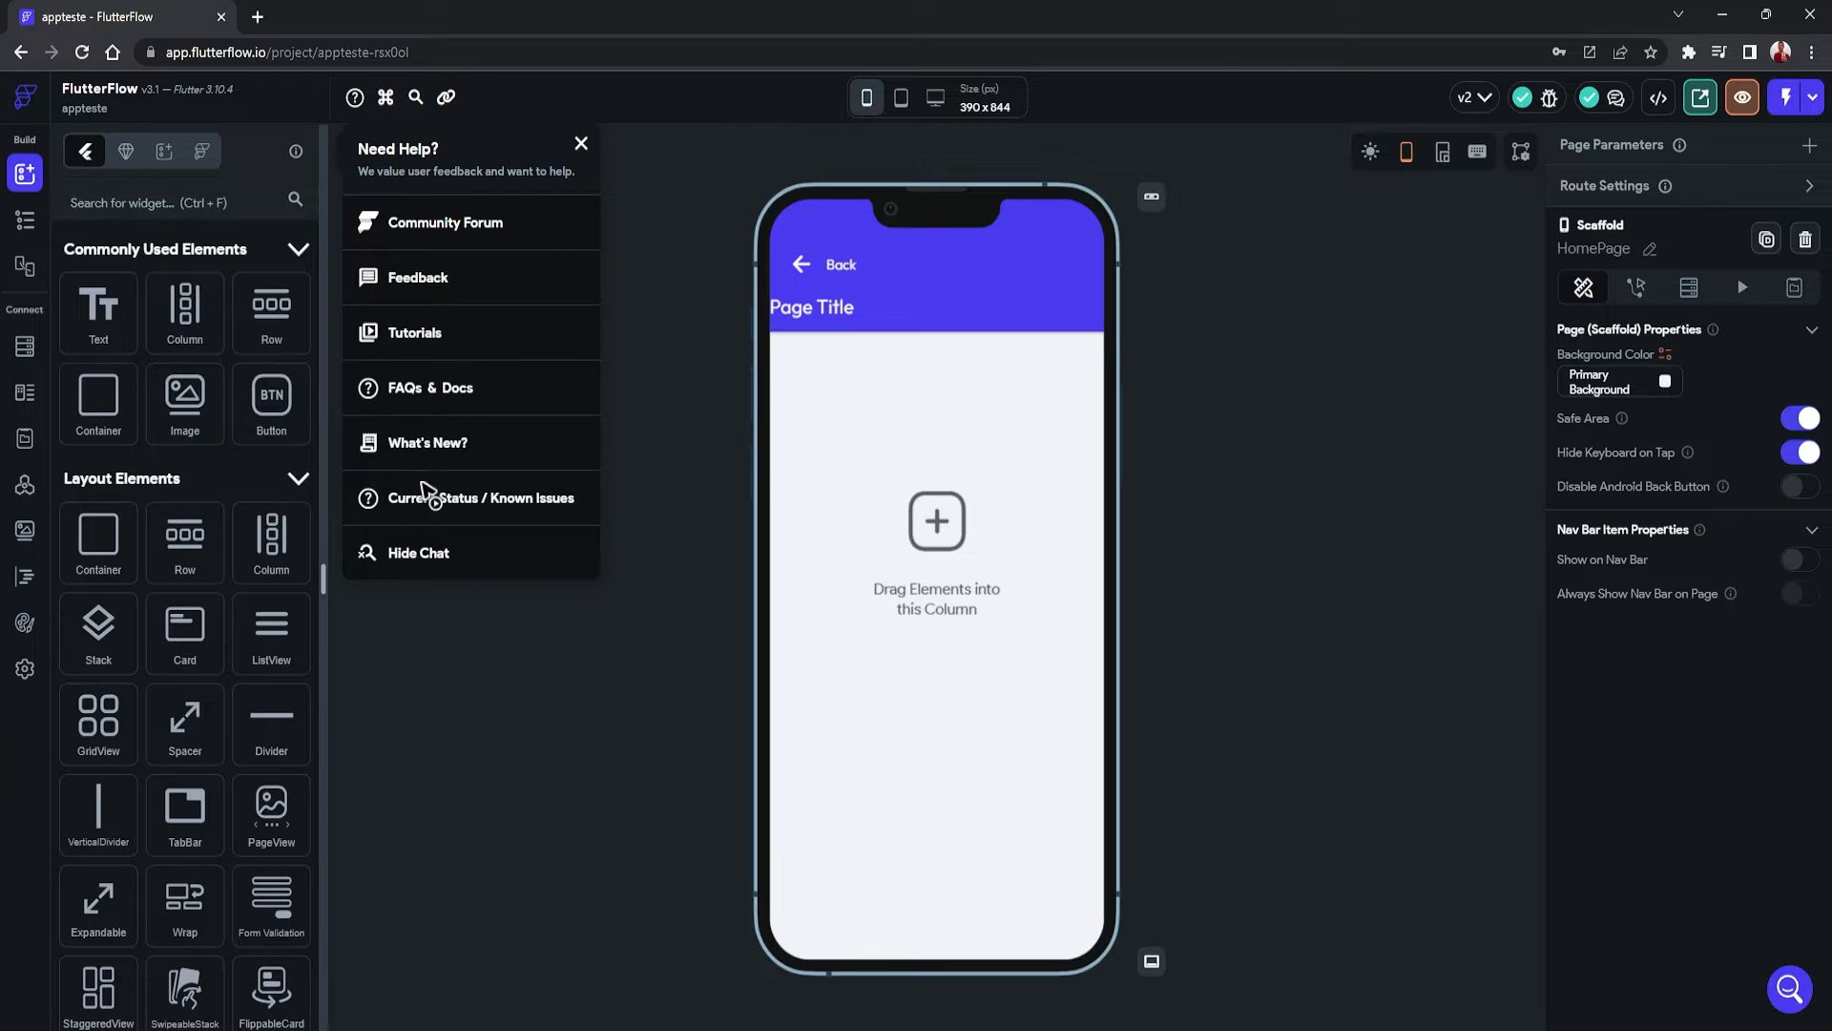
click(417, 555)
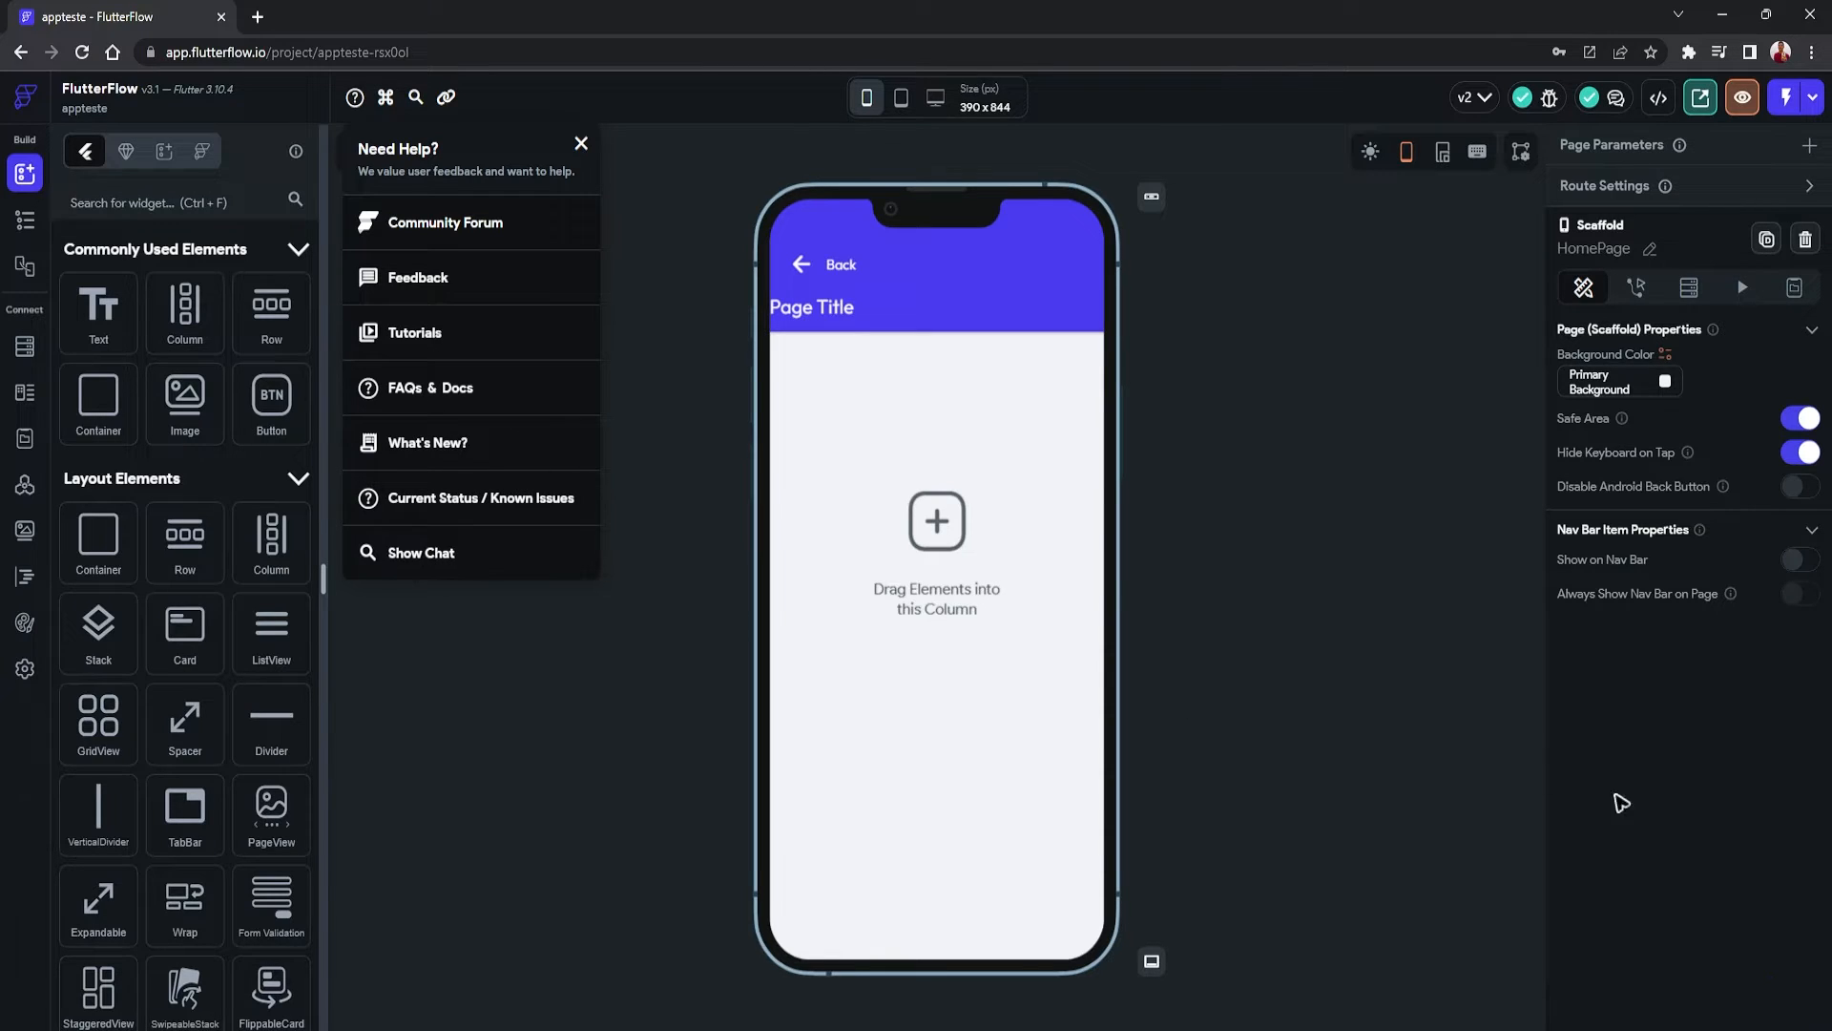
click(458, 558)
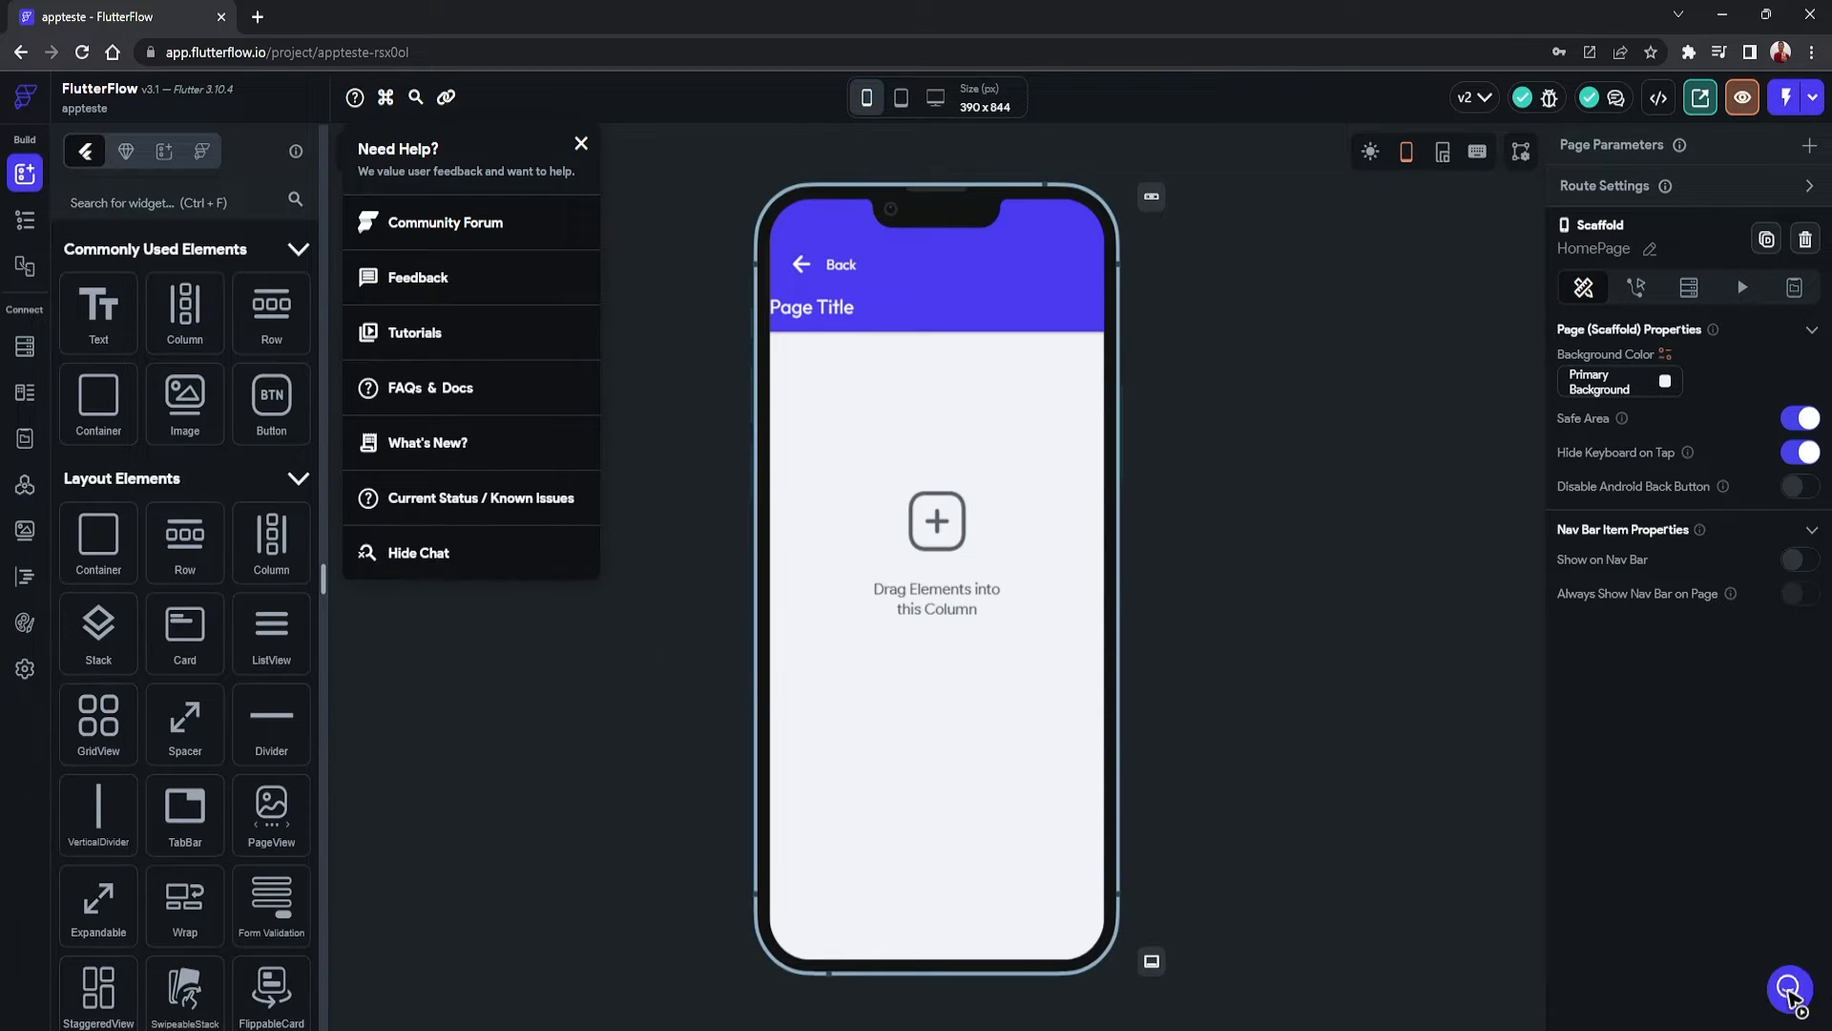
click(386, 103)
click(386, 100)
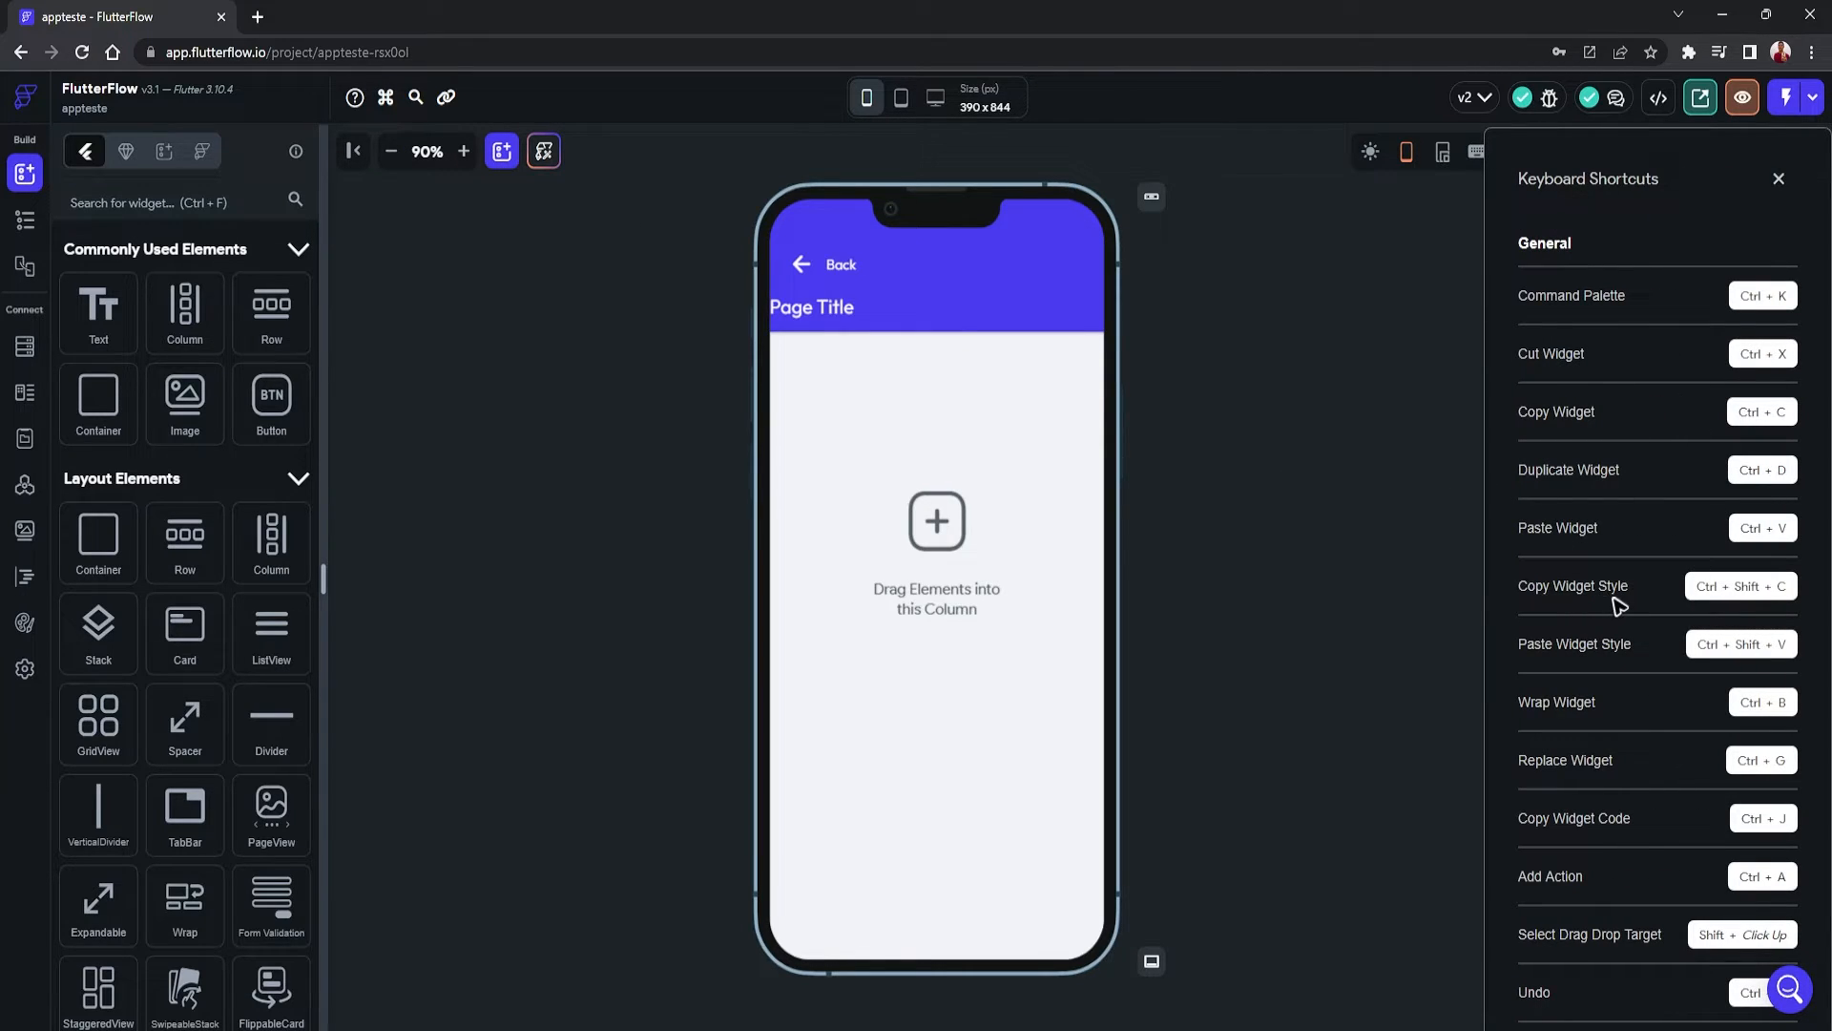
Scroll through the keyboard shortcuts, then open and close the Command Palette with Ctrl+K
scroll(1637, 645, down, 9)
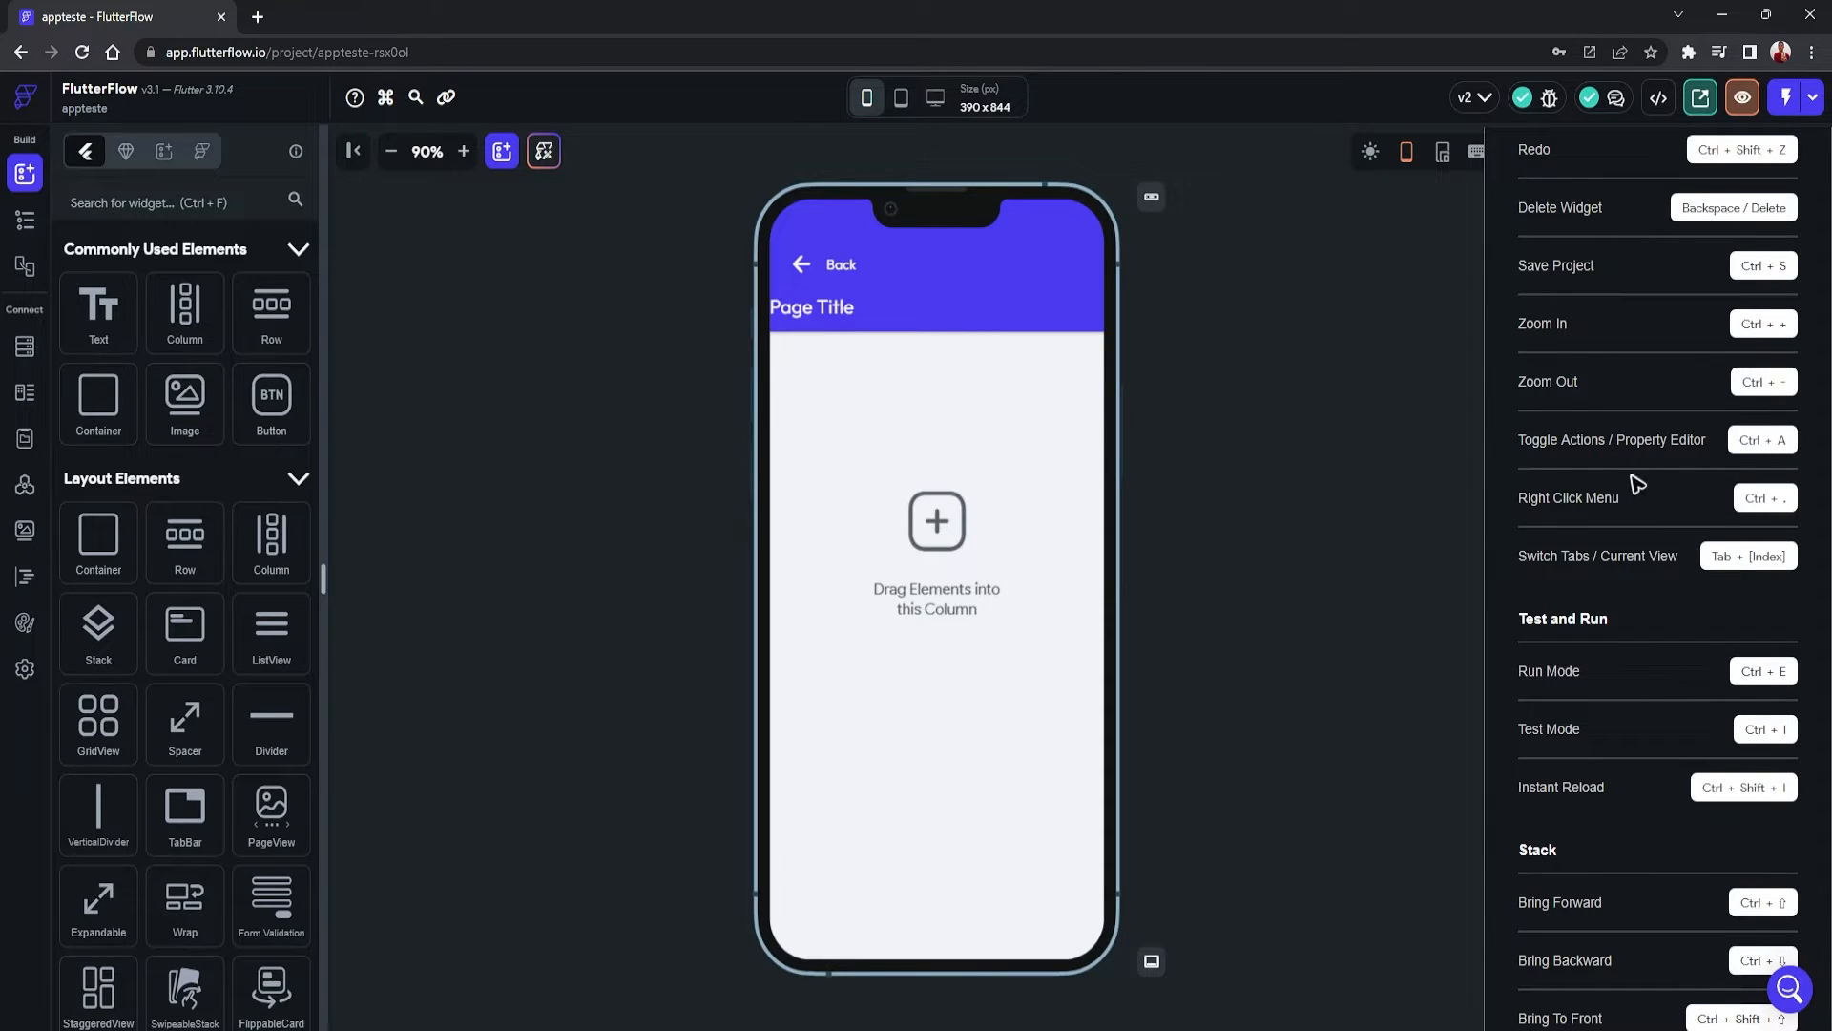
scroll(1628, 474, up, 7)
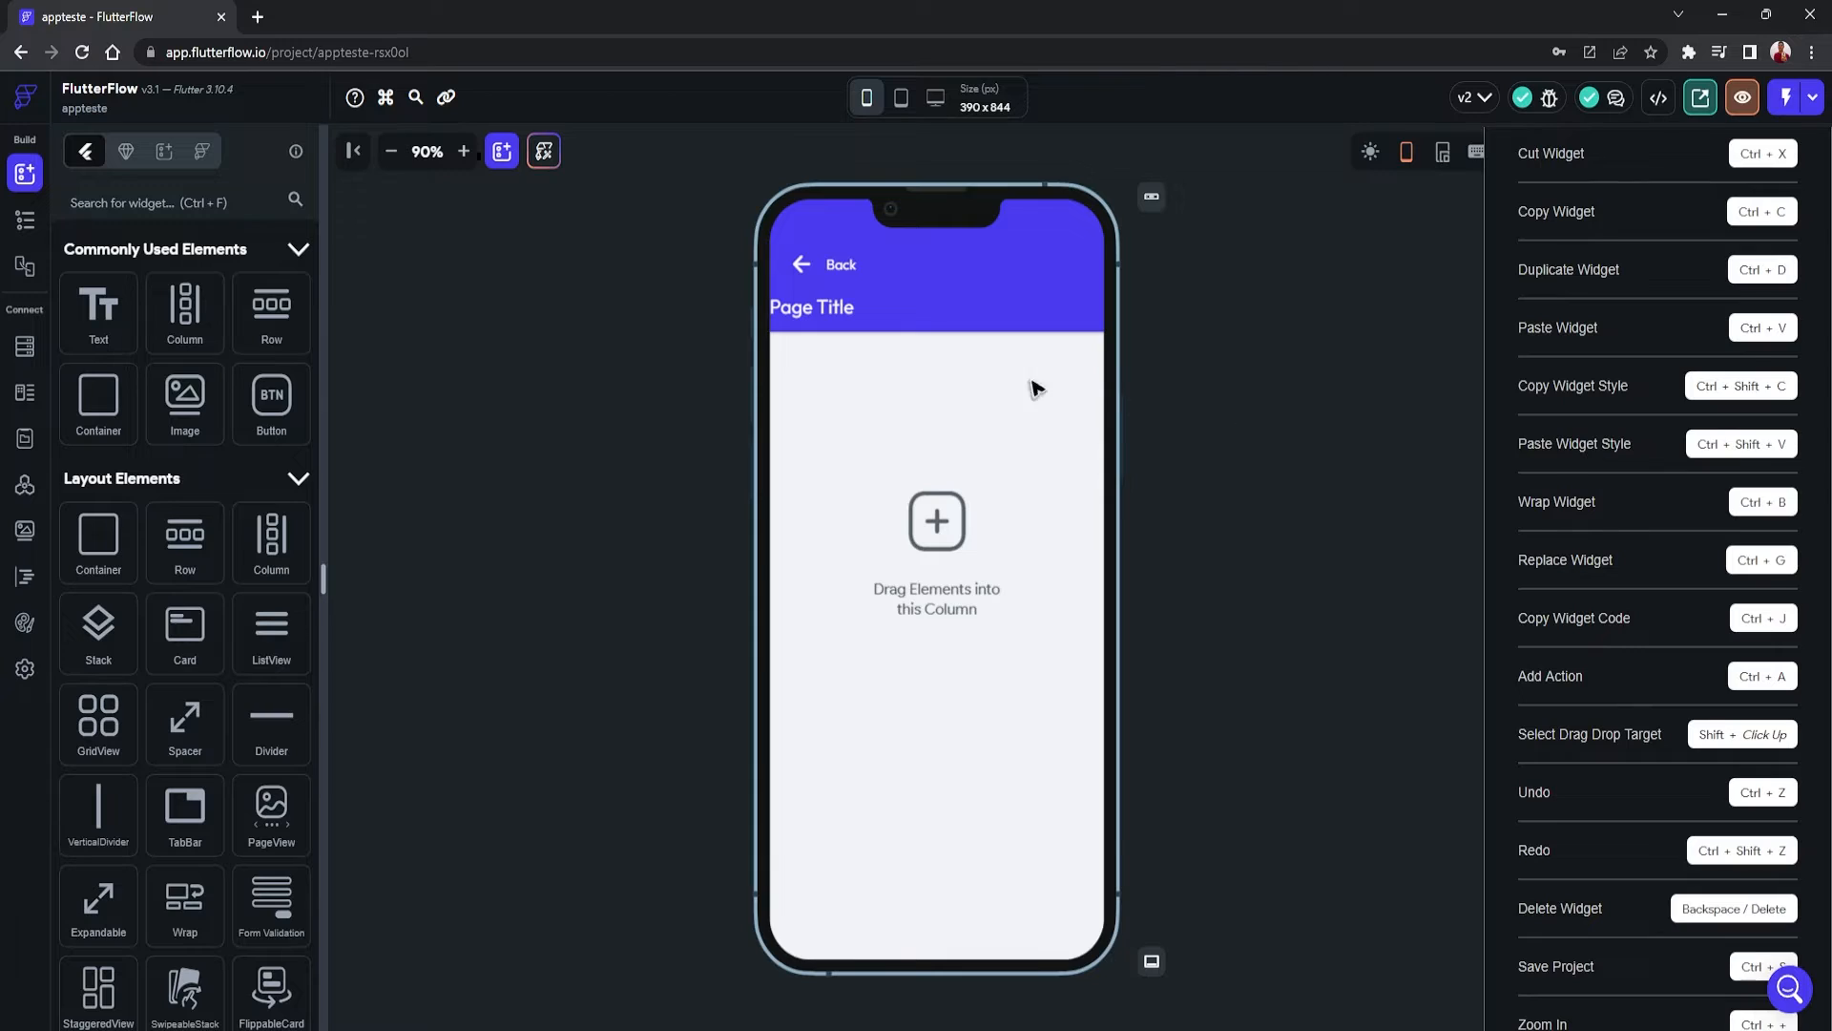
key(ctrl+k)
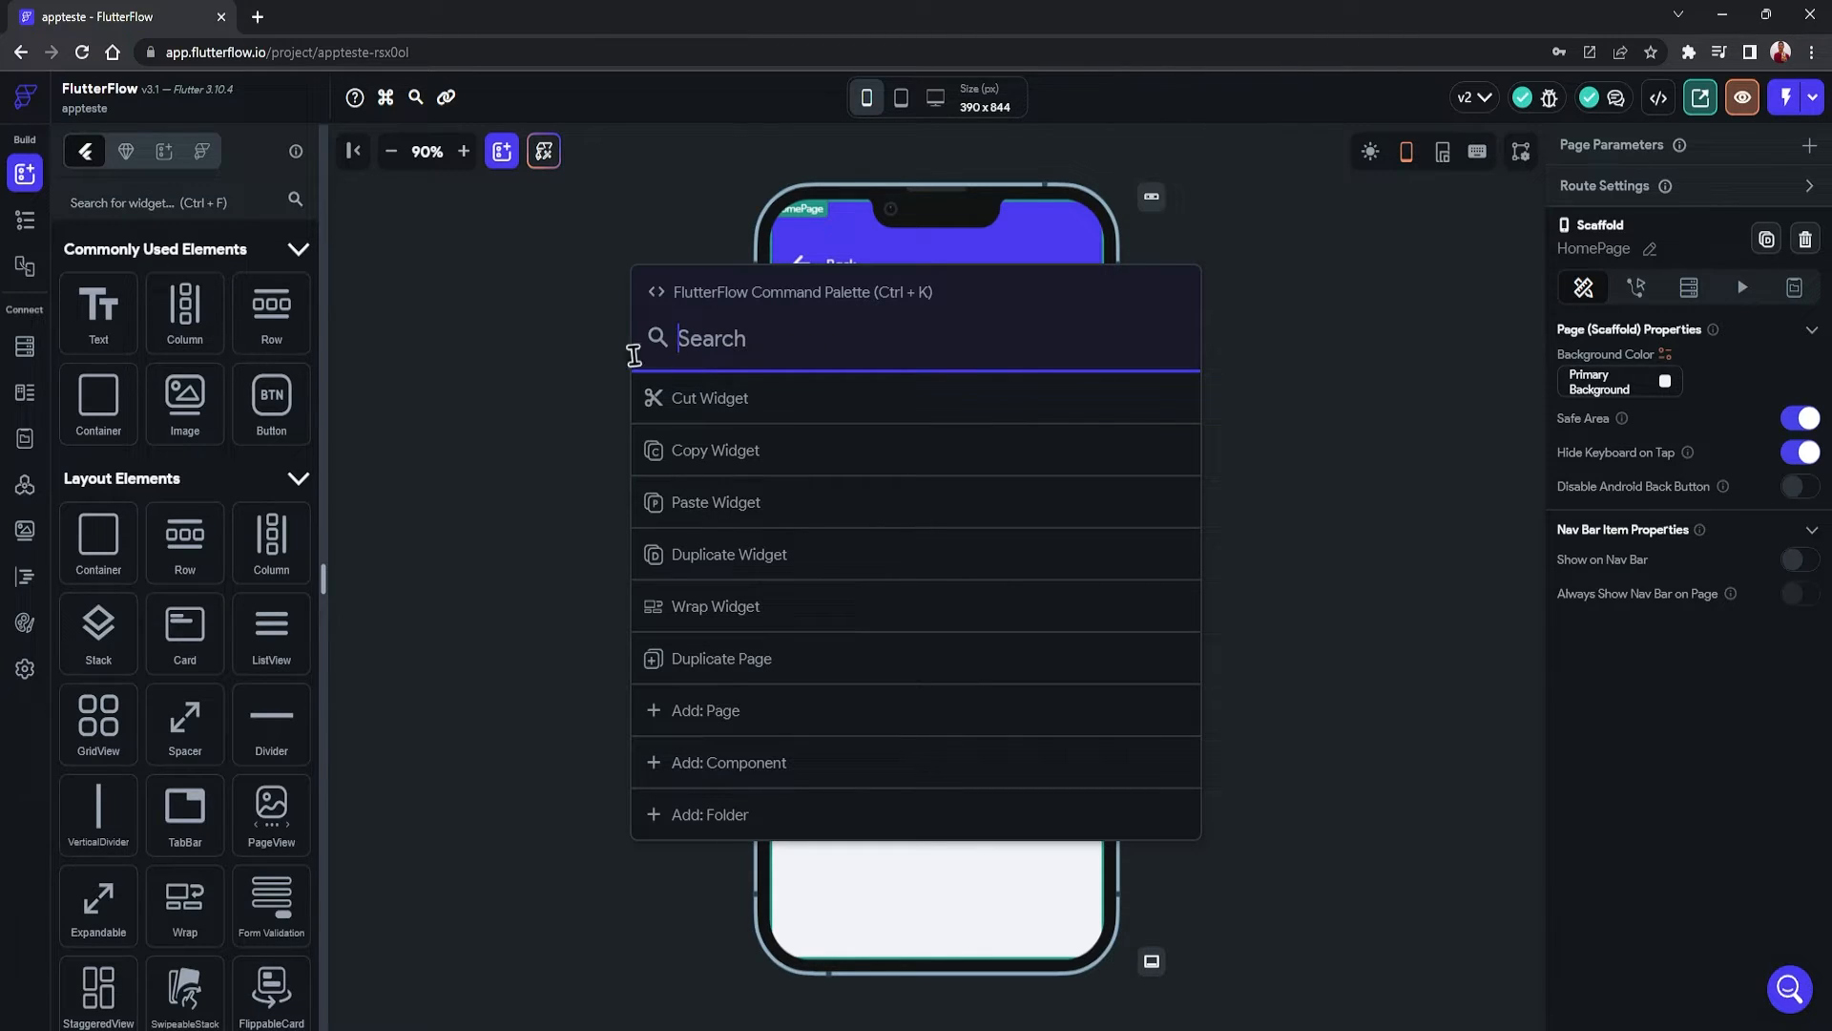
click(578, 320)
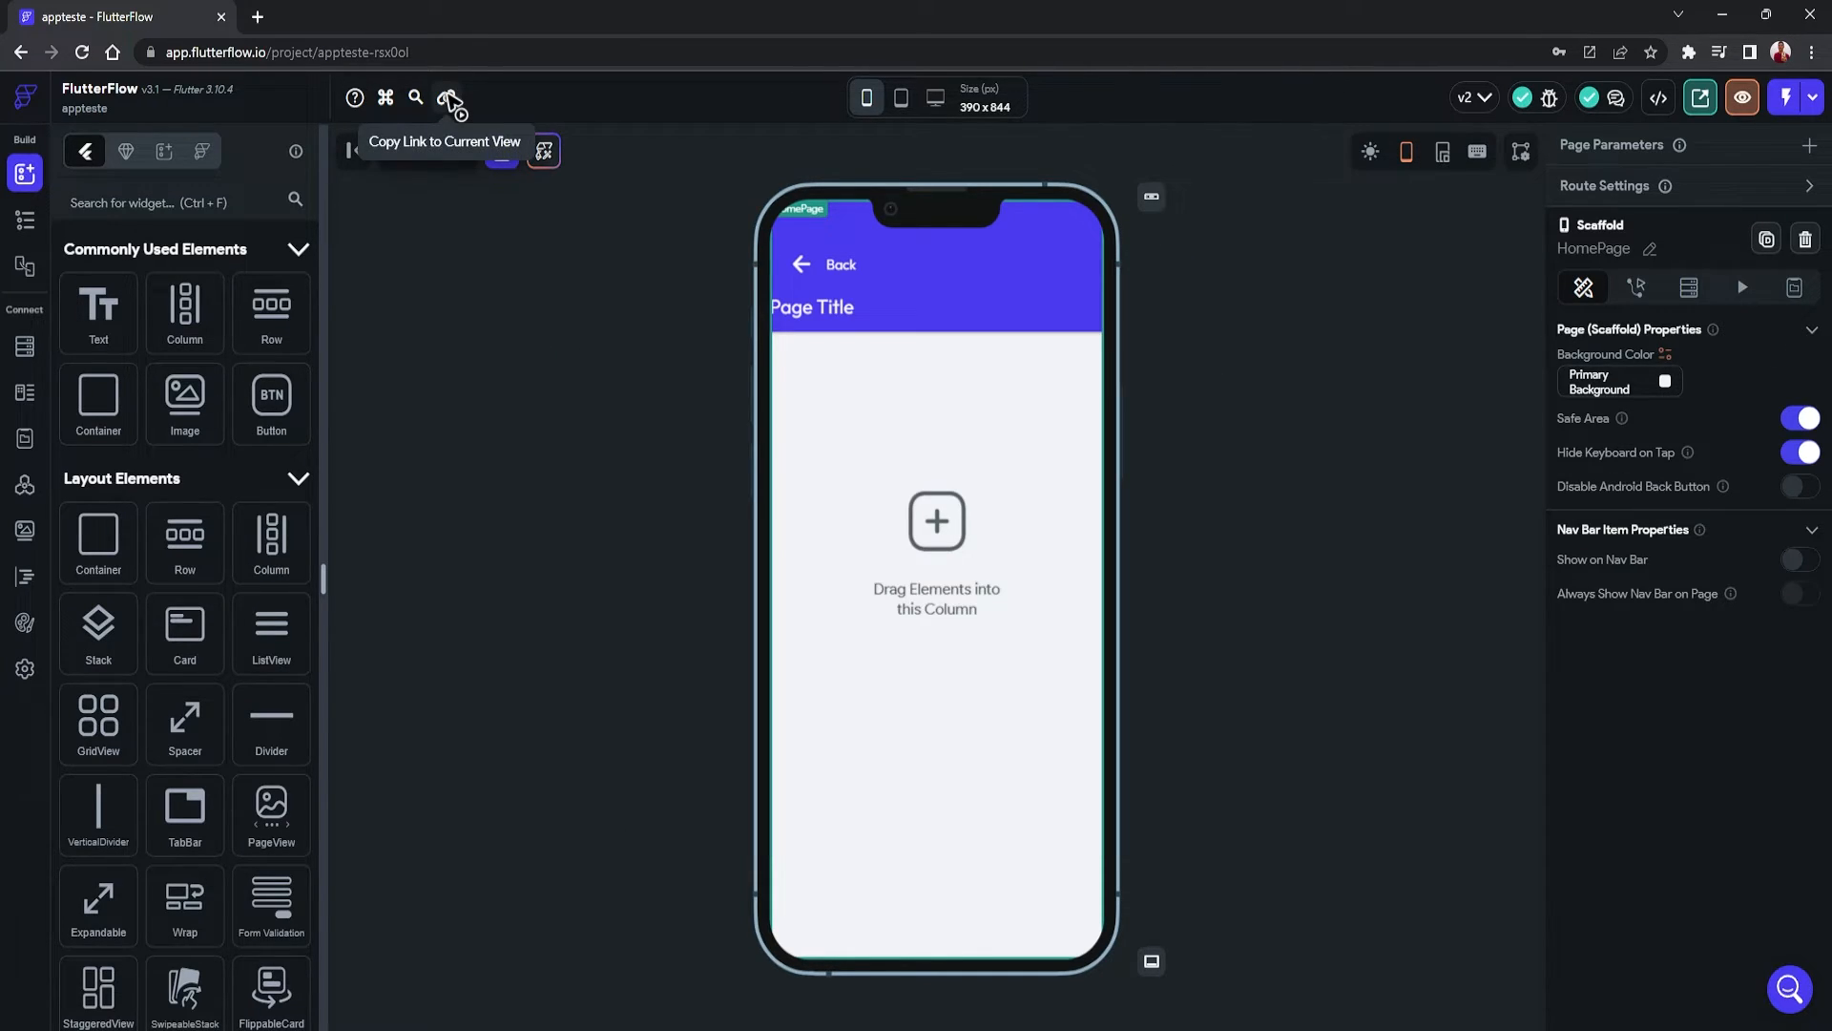
Copy the project link and preview on iPad, Macbook Pro 14", then phone 375 x 812
click(447, 97)
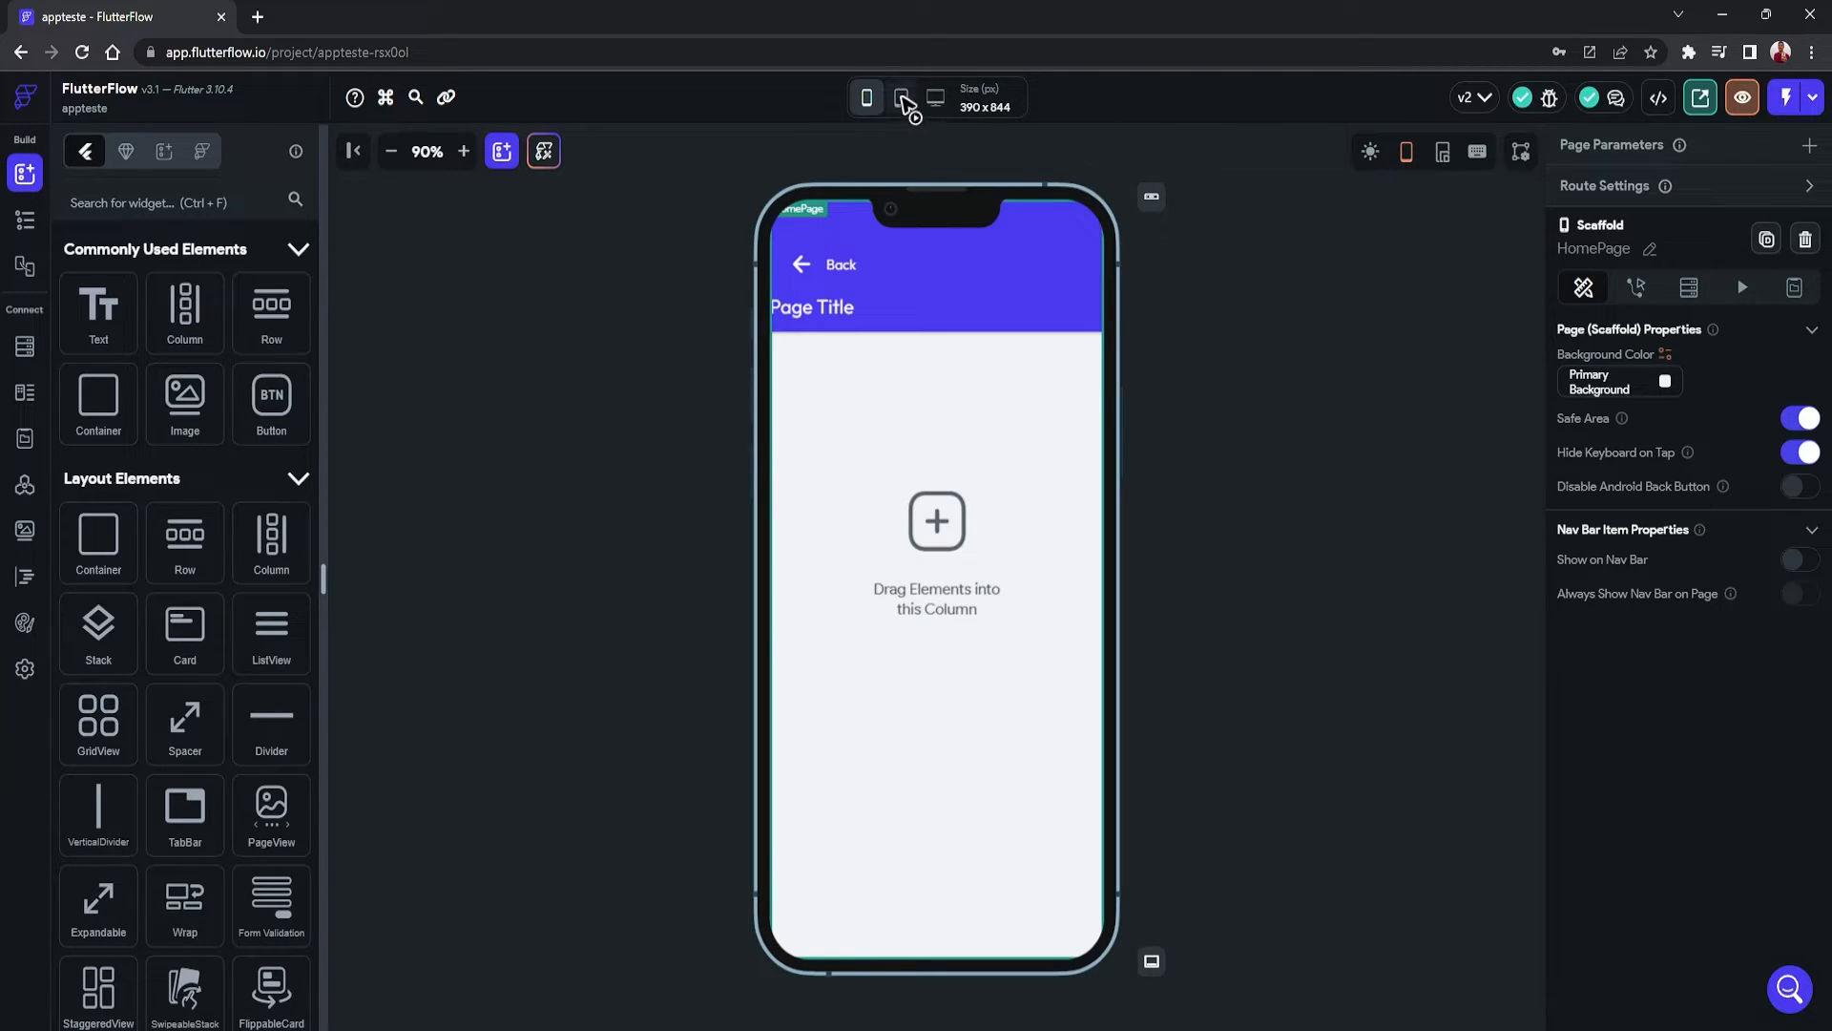
mouse_move(907, 100)
click(921, 153)
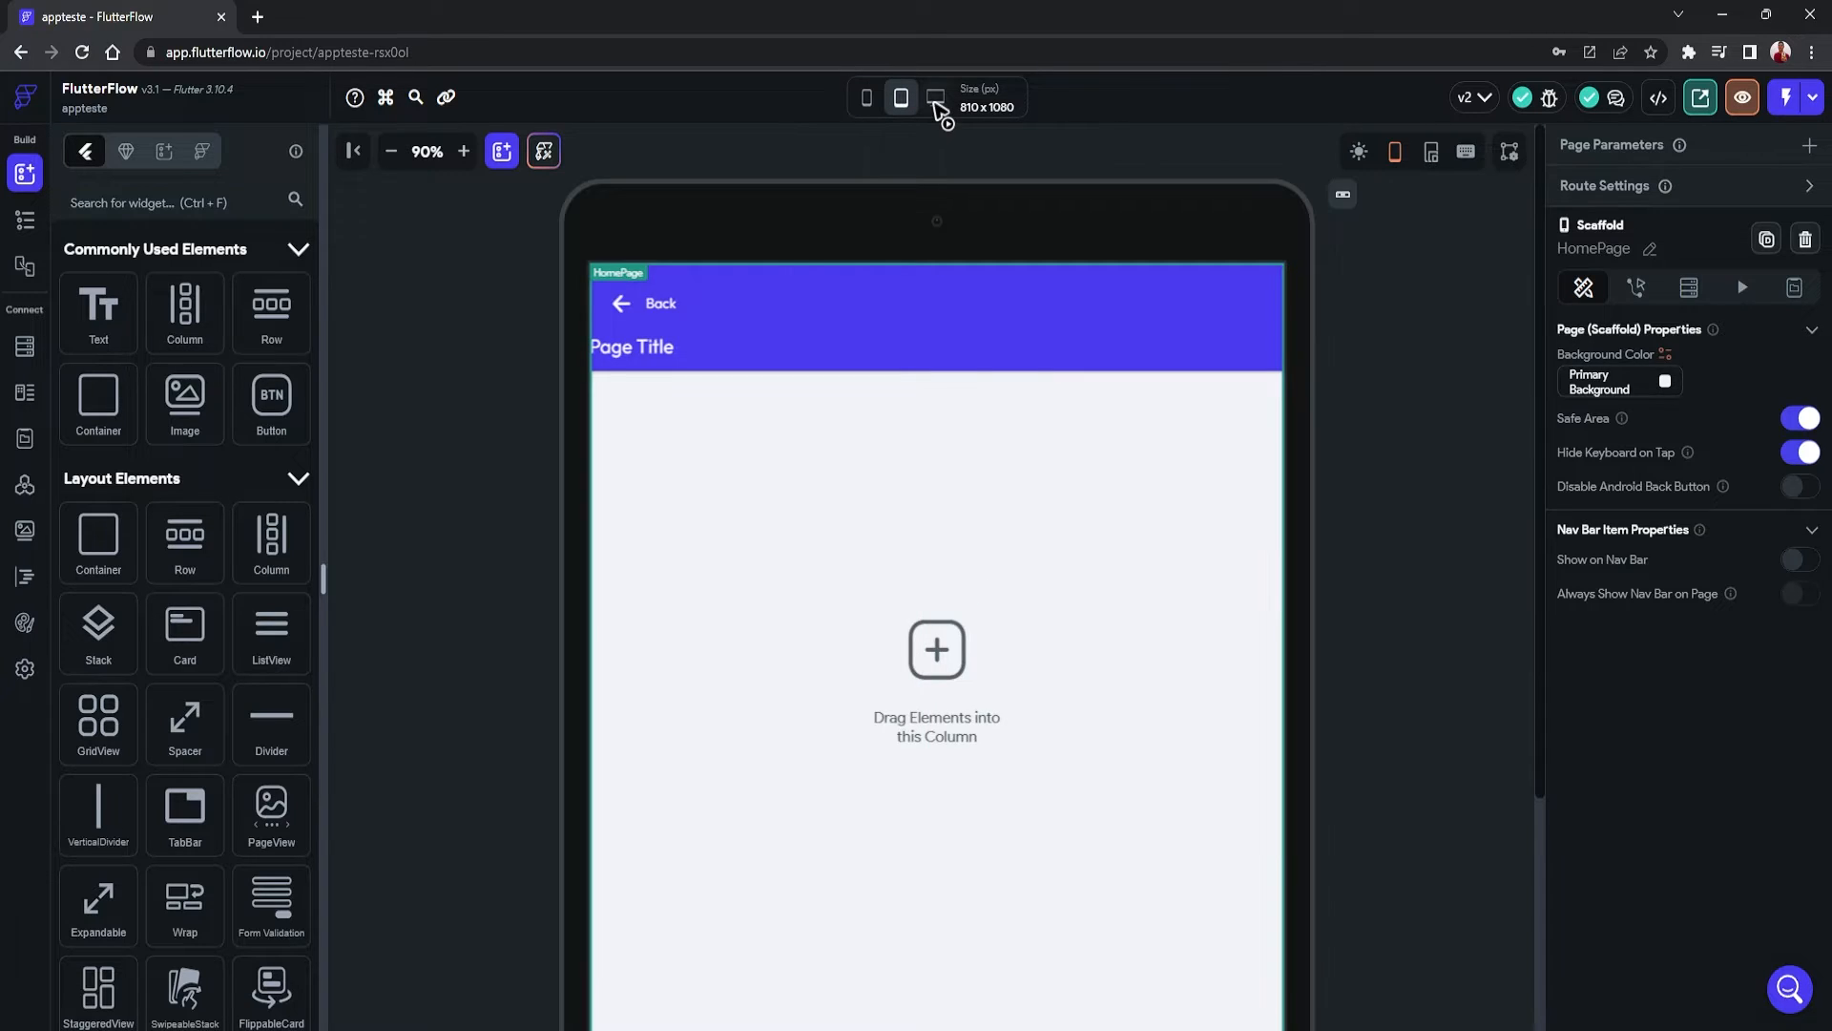
mouse_move(940, 105)
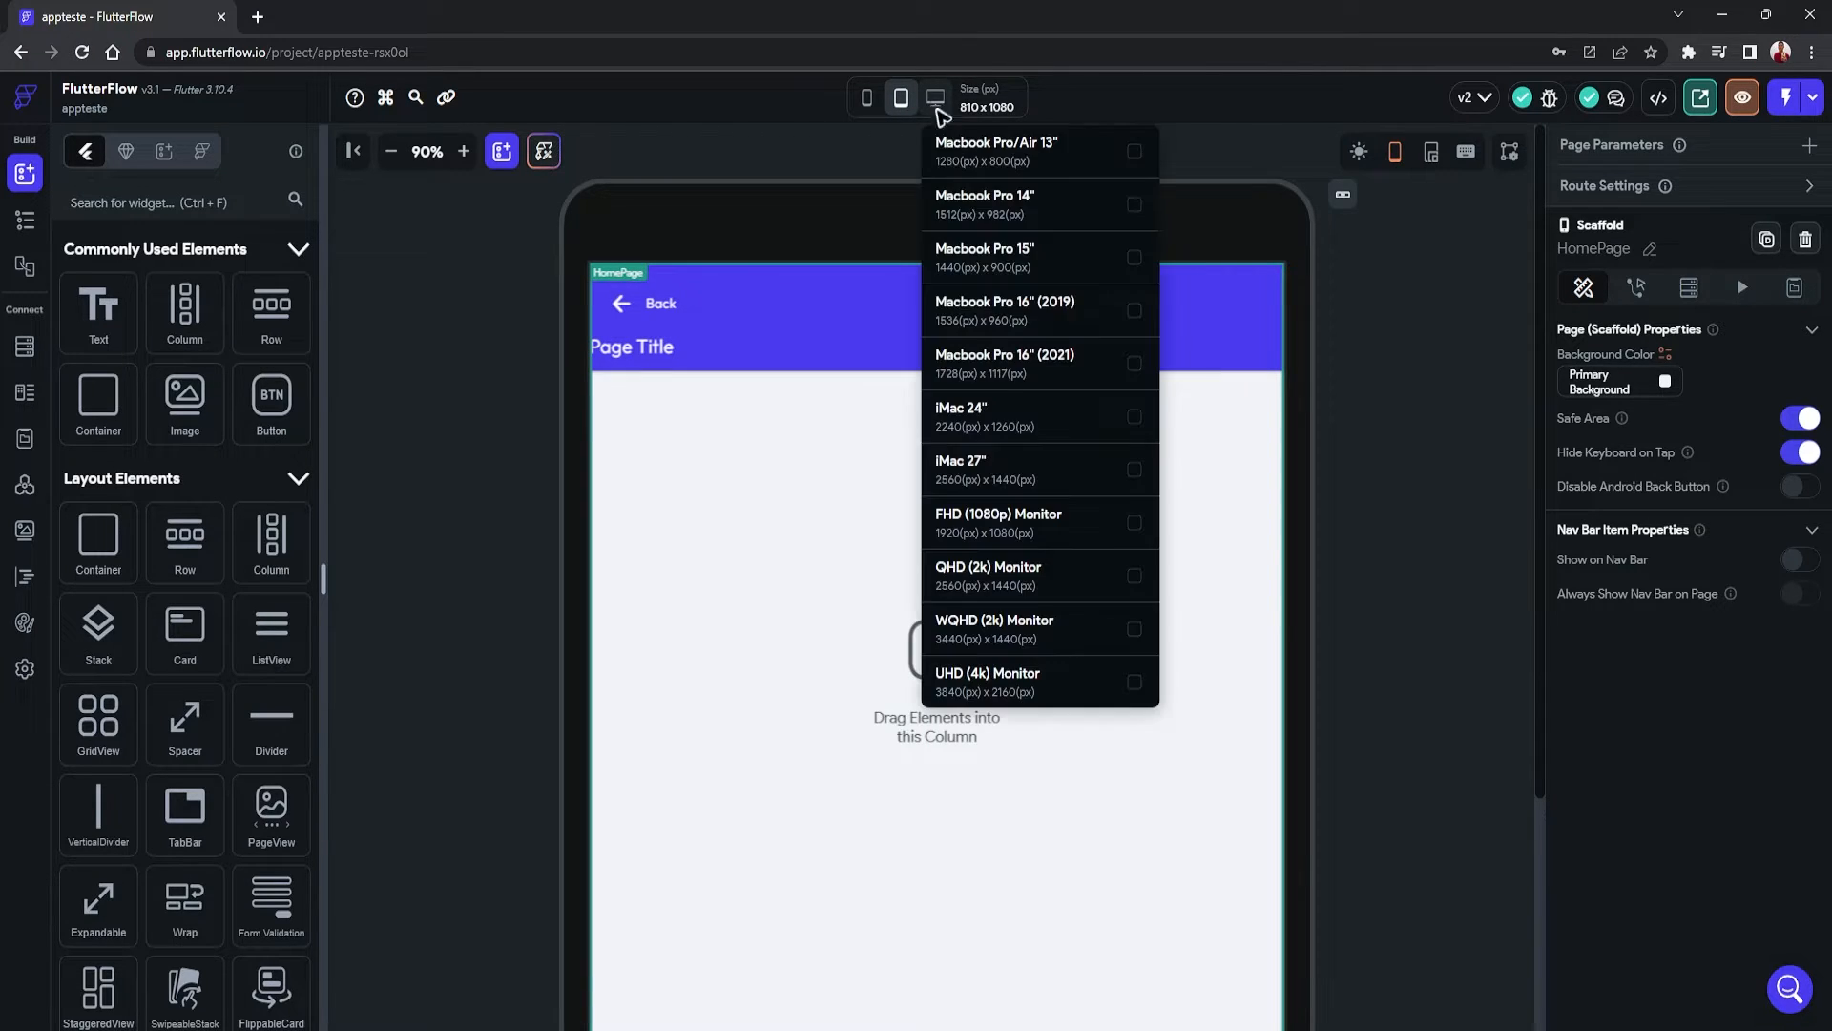
click(1040, 212)
mouse_move(903, 109)
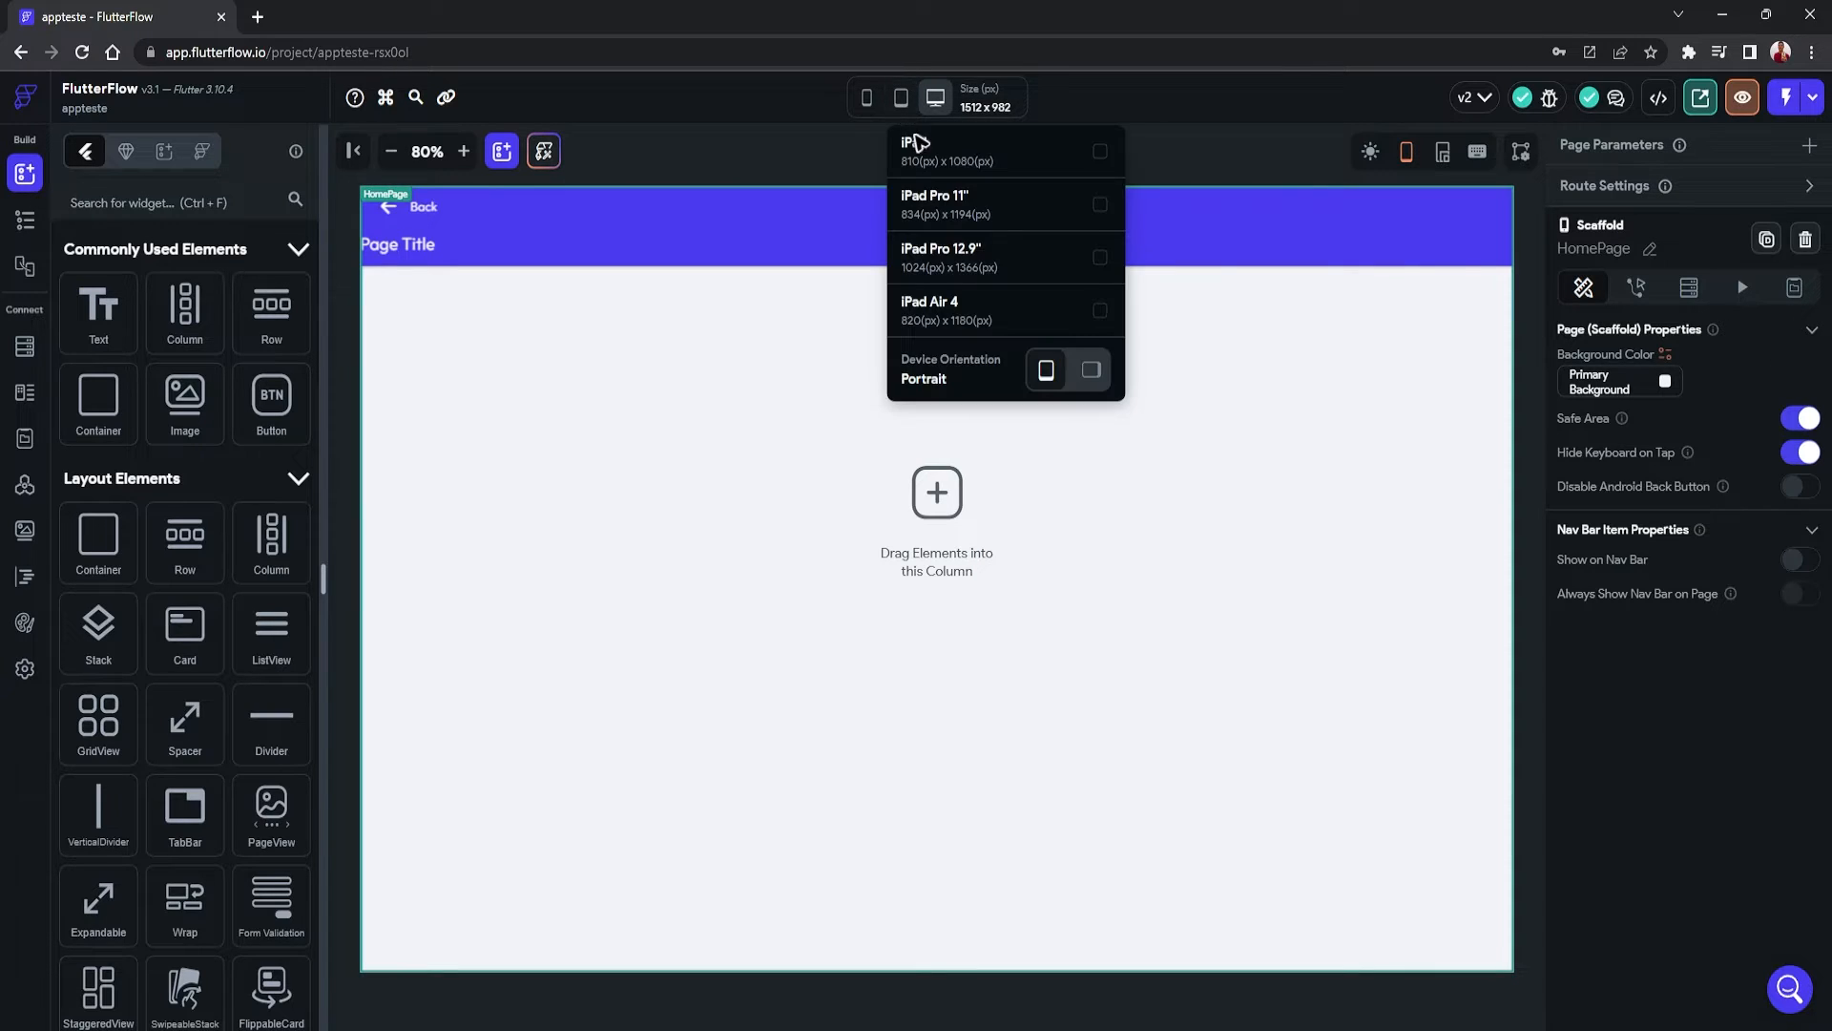
click(920, 158)
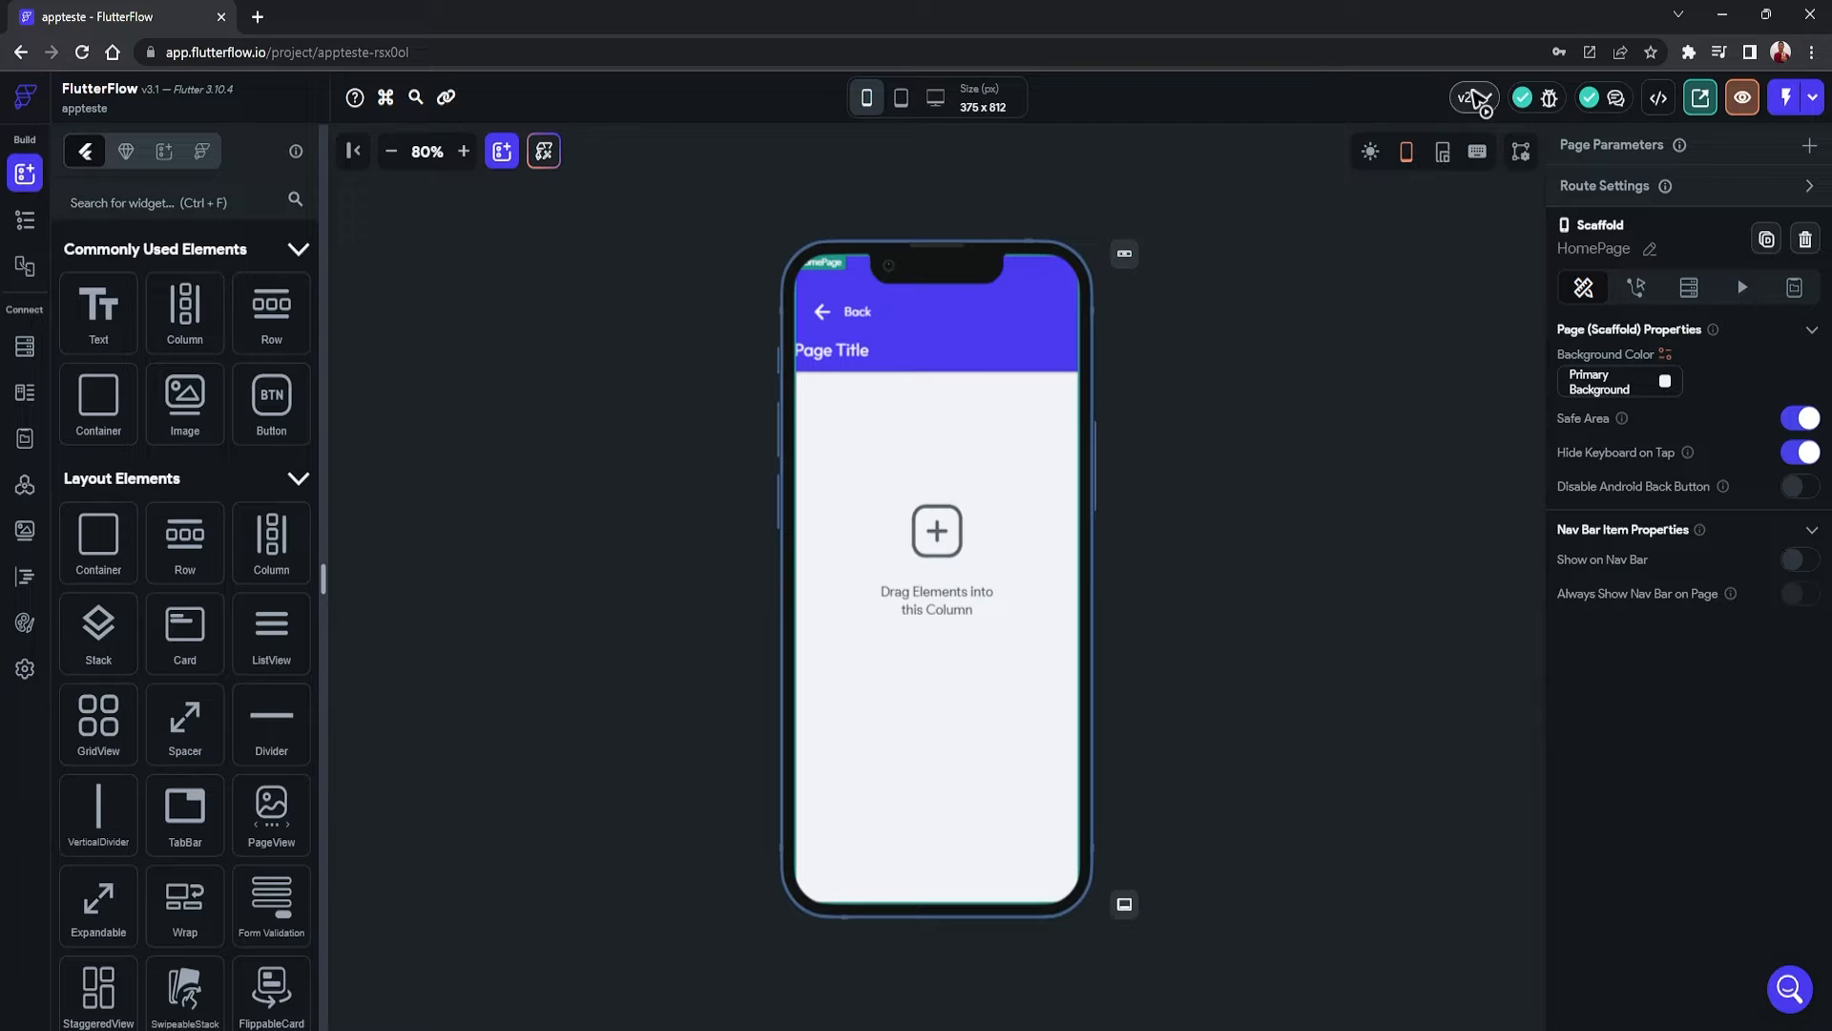
Save a new project version with a note, creating v3
click(1476, 97)
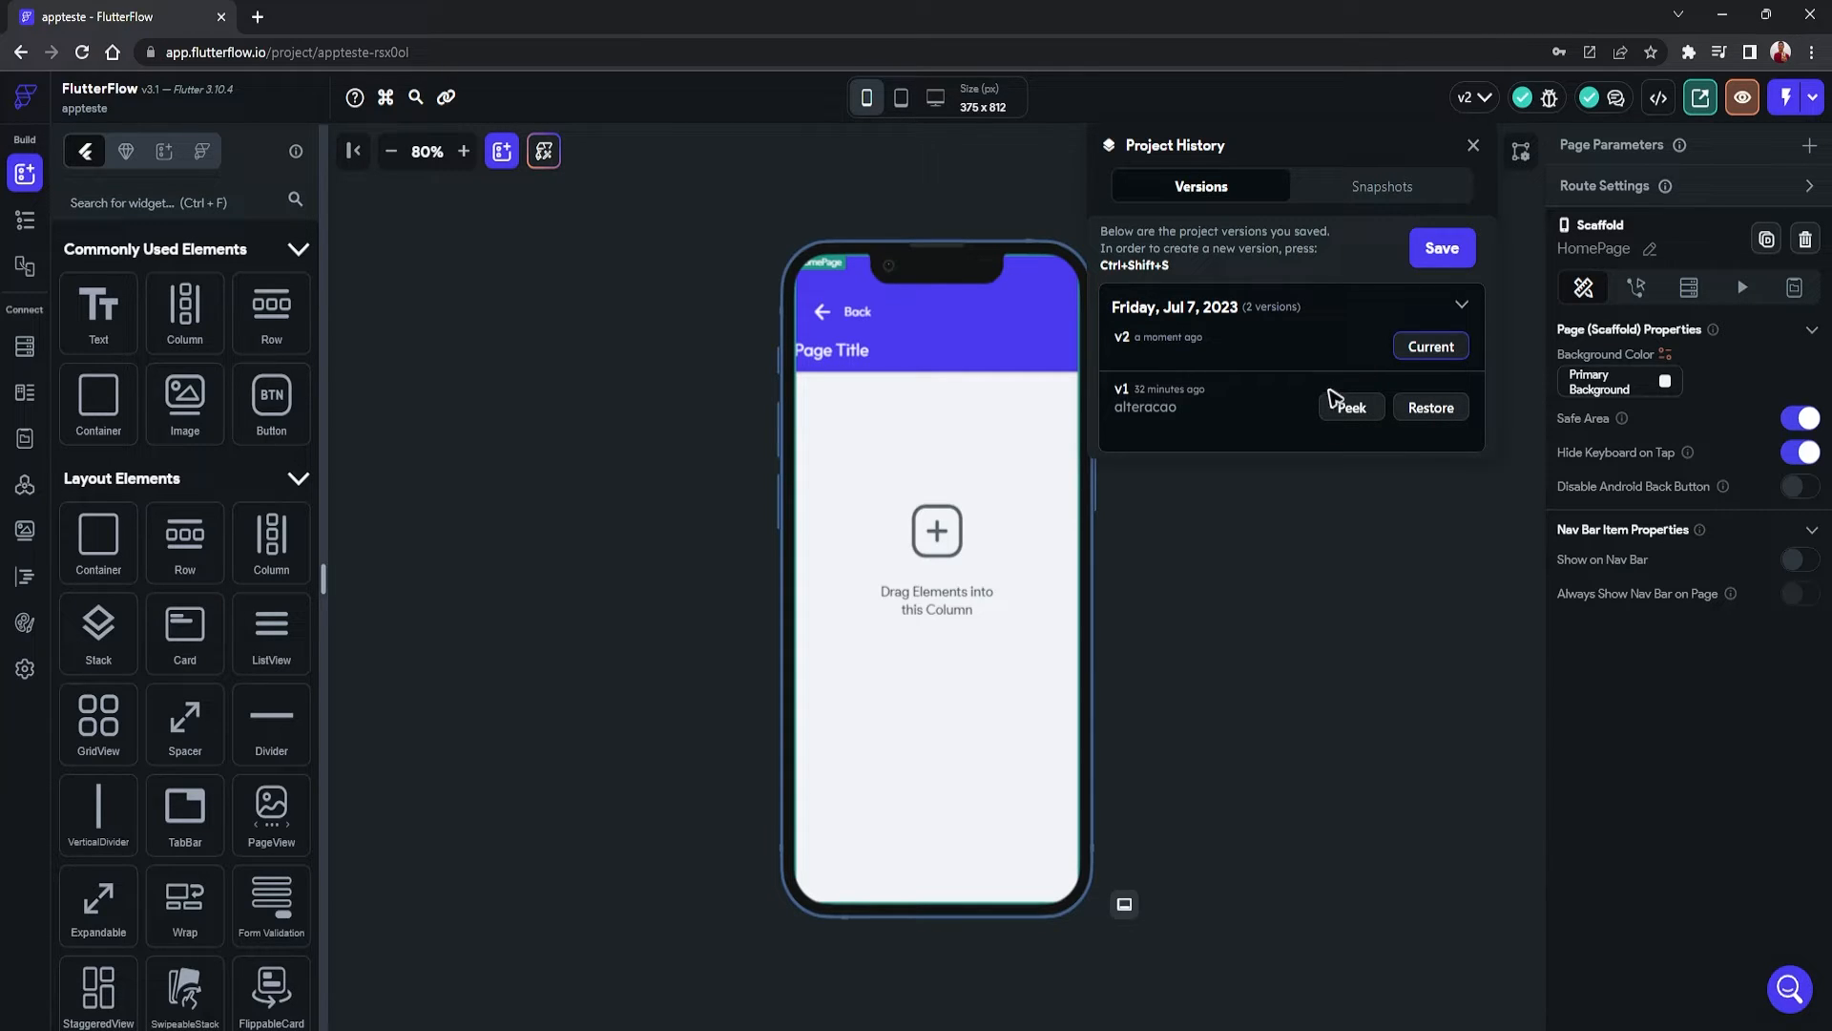
click(1432, 256)
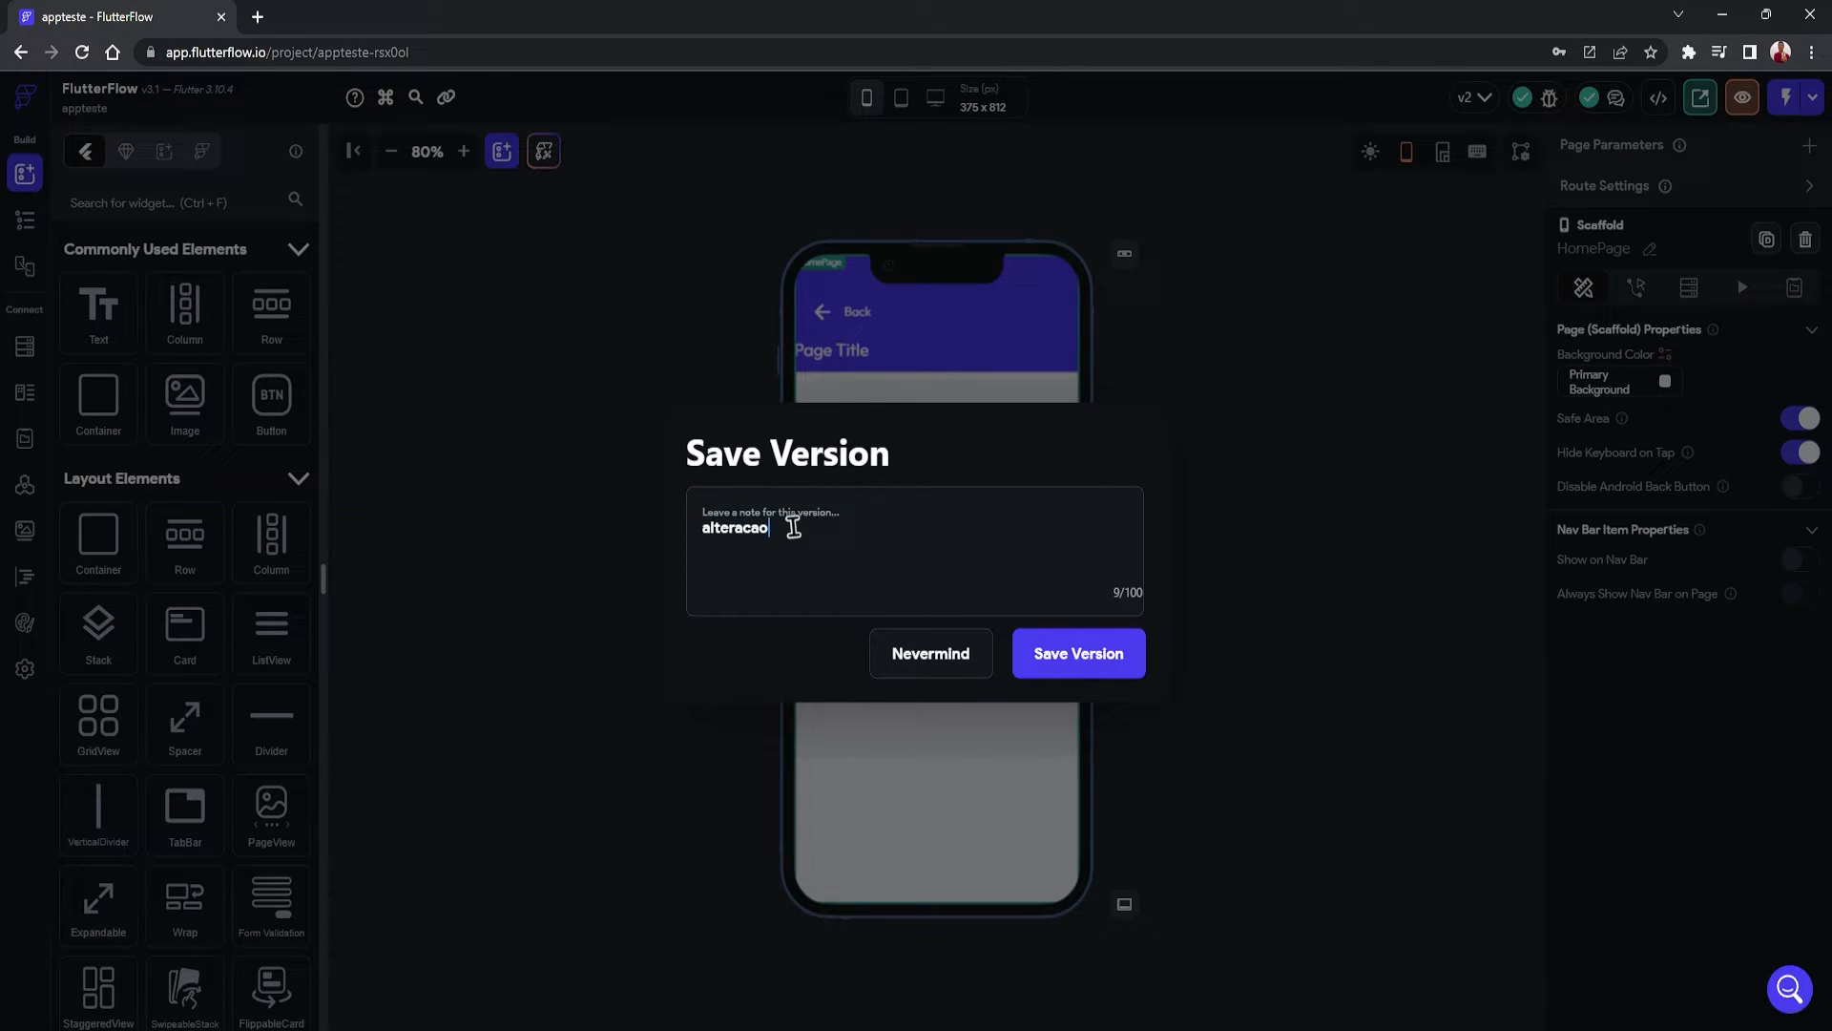
click(1057, 652)
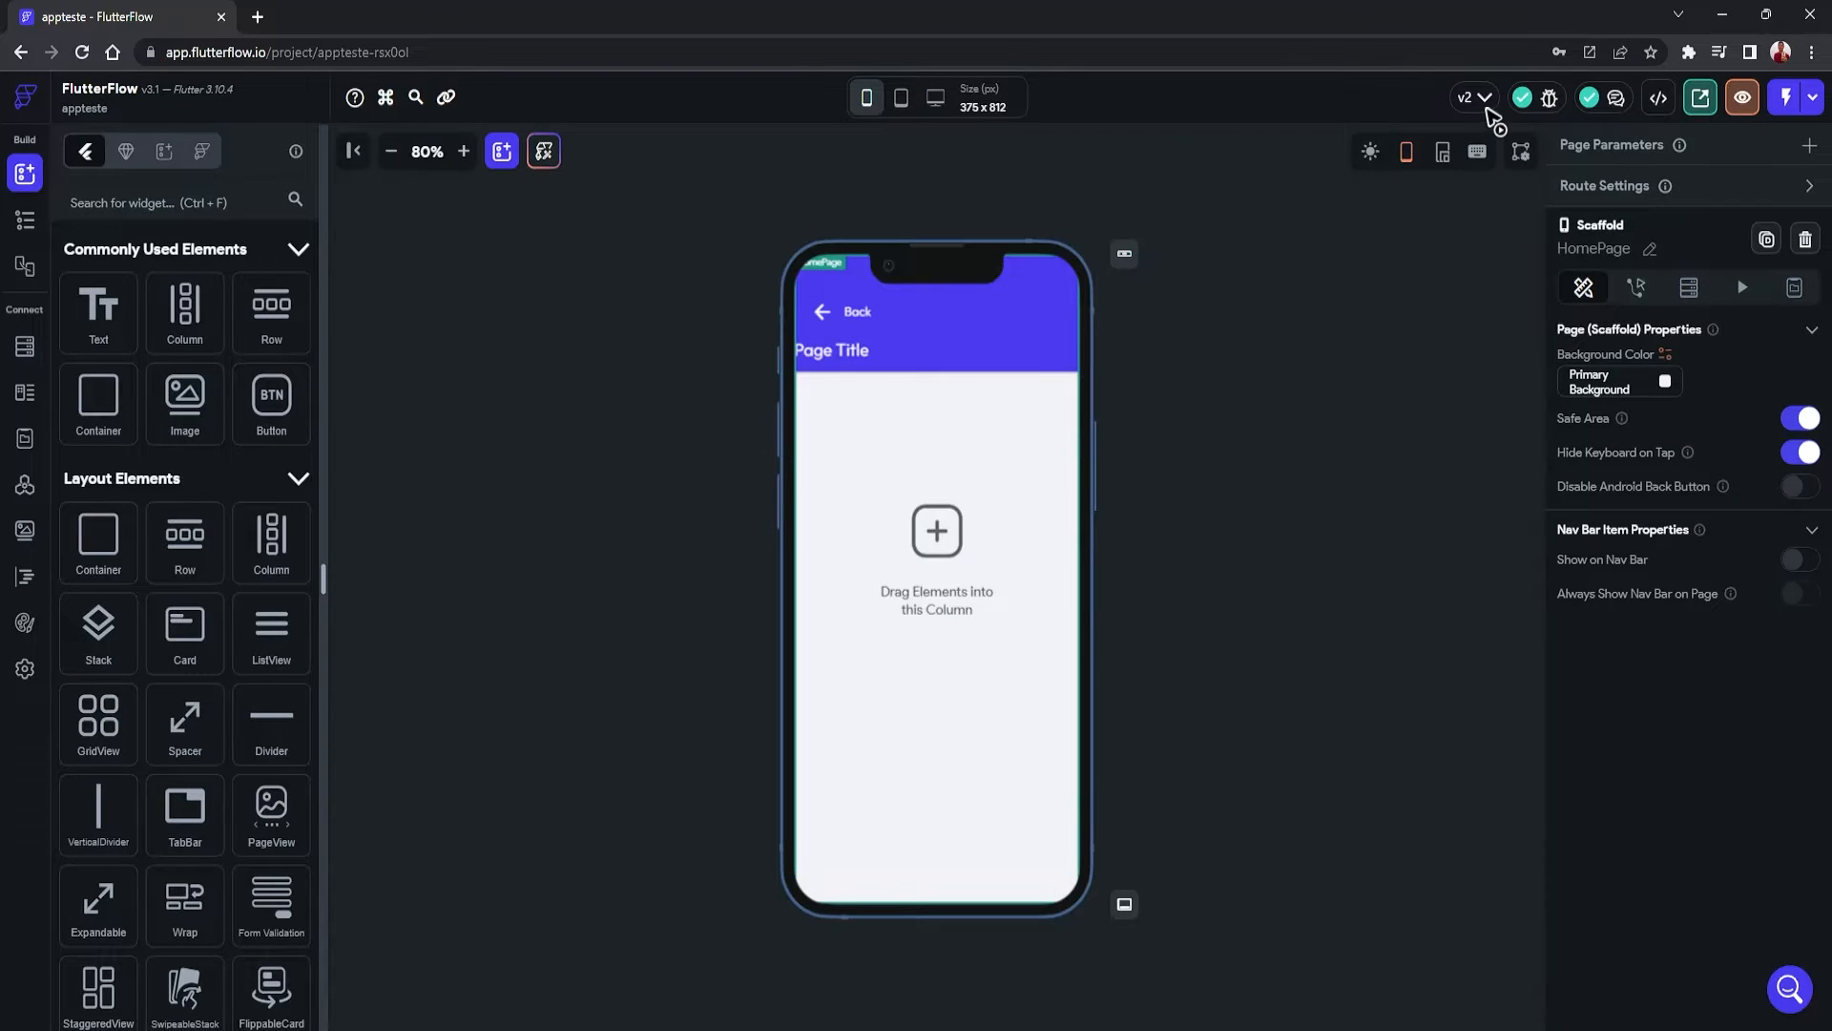
click(1479, 101)
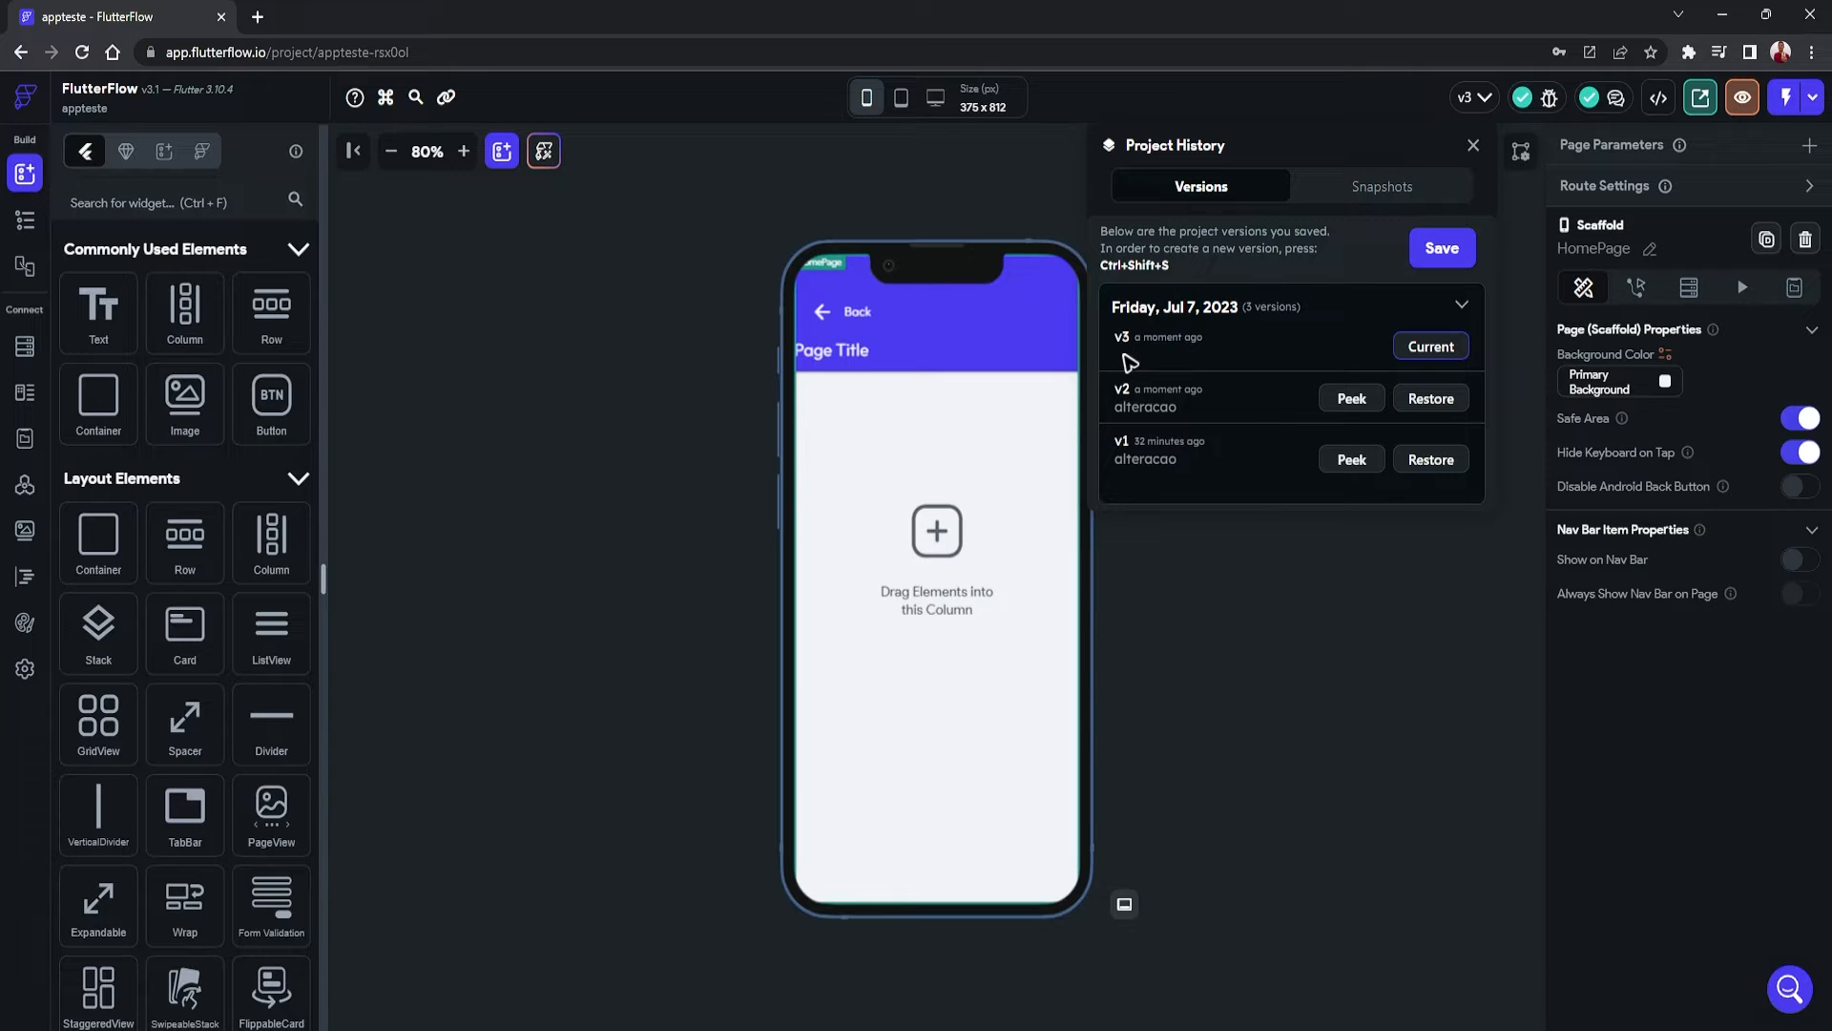
click(1474, 145)
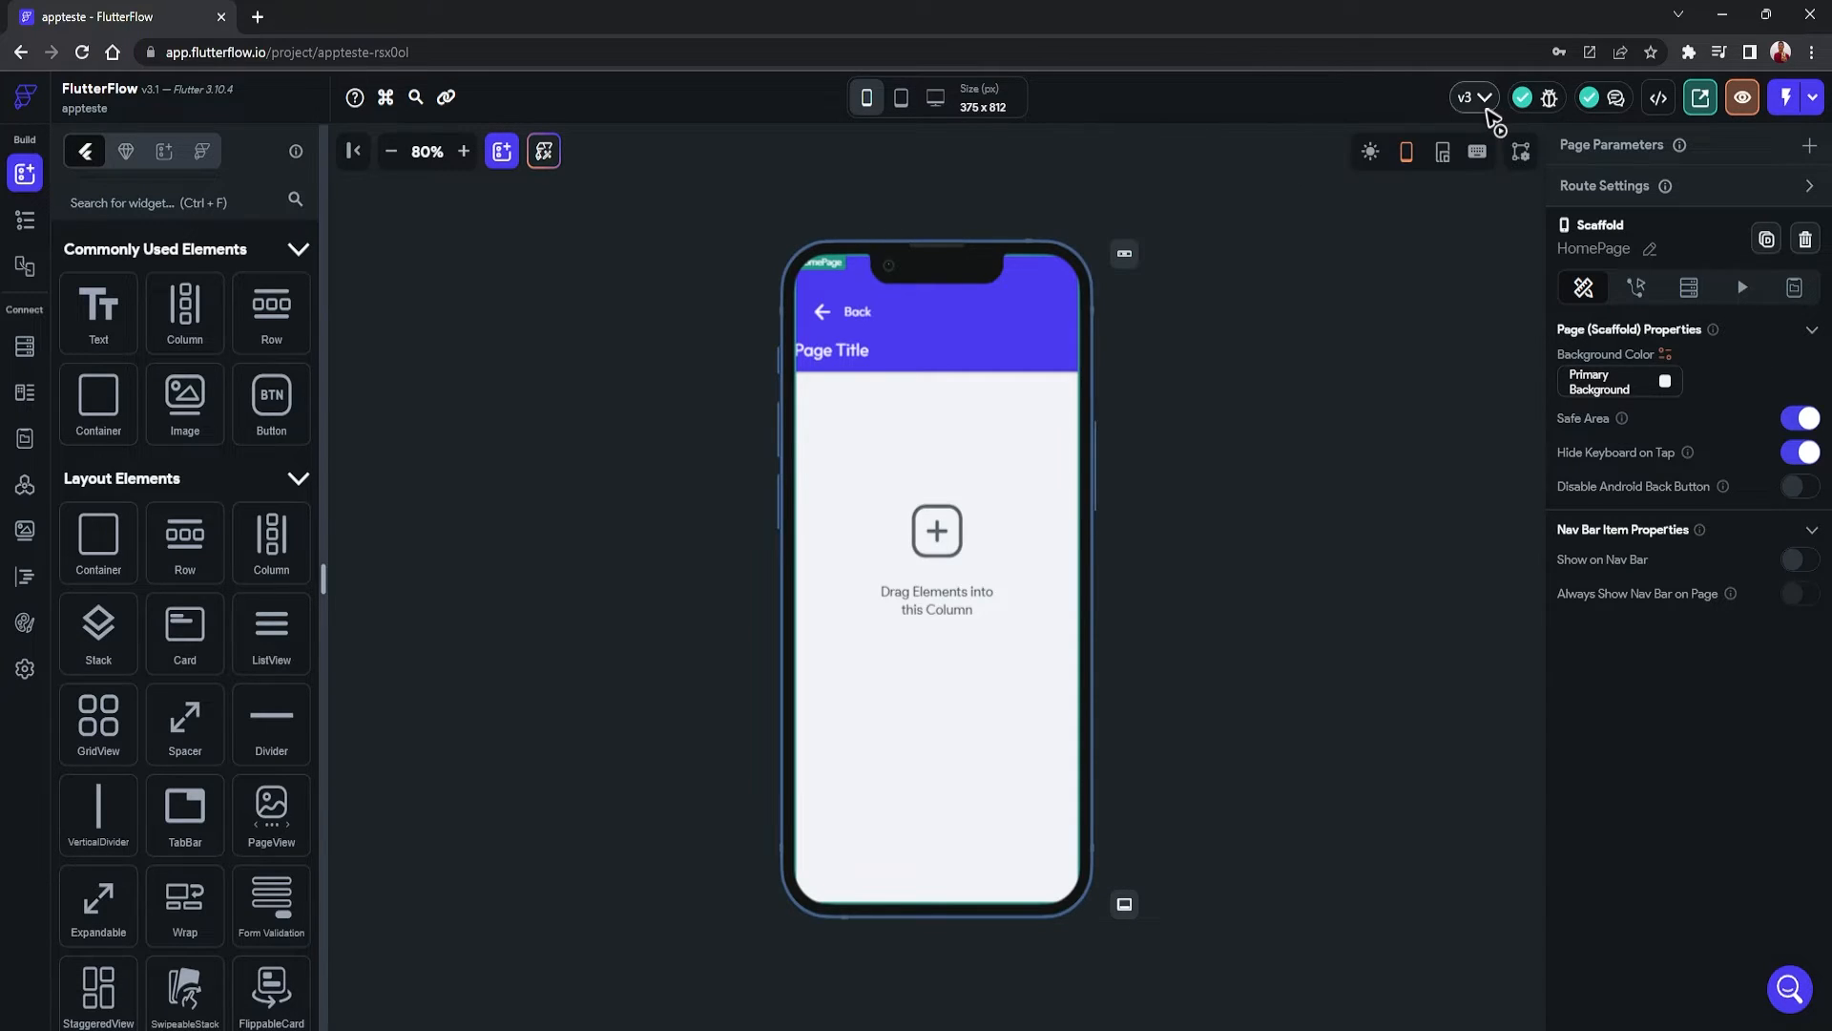
Restore version v2 as v4 and check the Issues panel for errors
click(1481, 100)
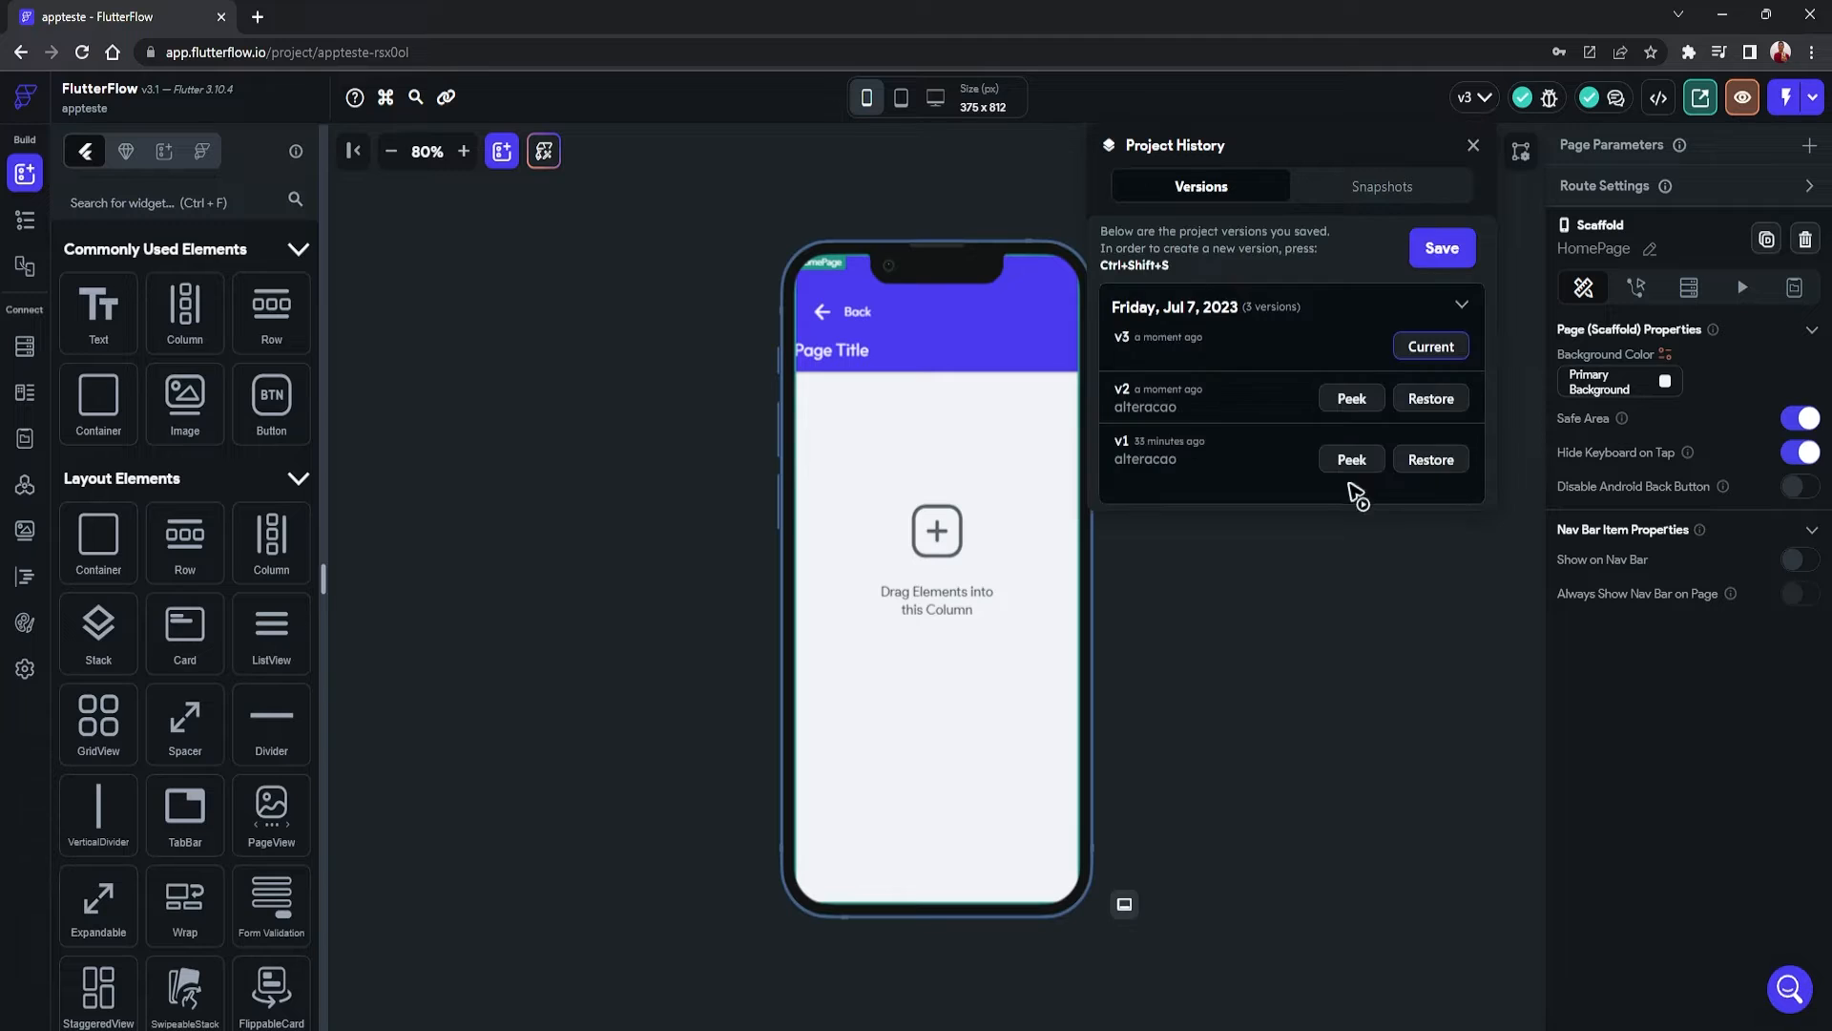
click(1431, 398)
click(1073, 766)
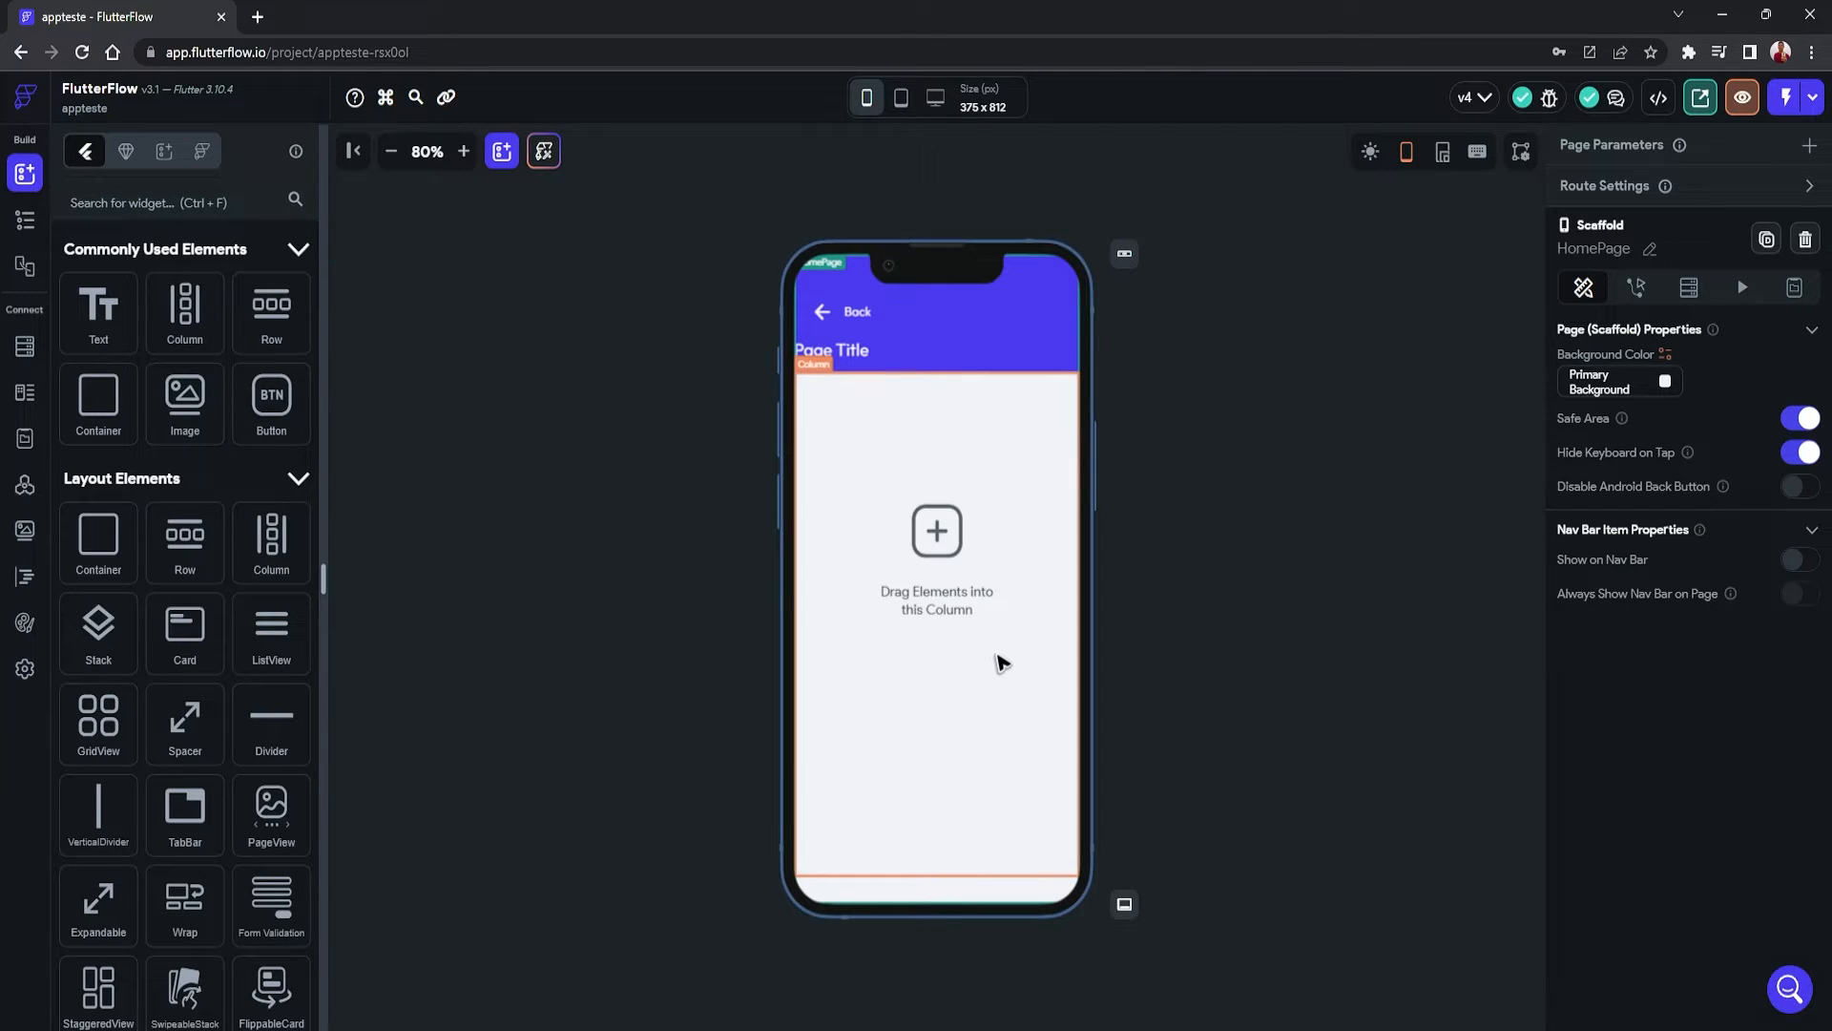
click(1548, 96)
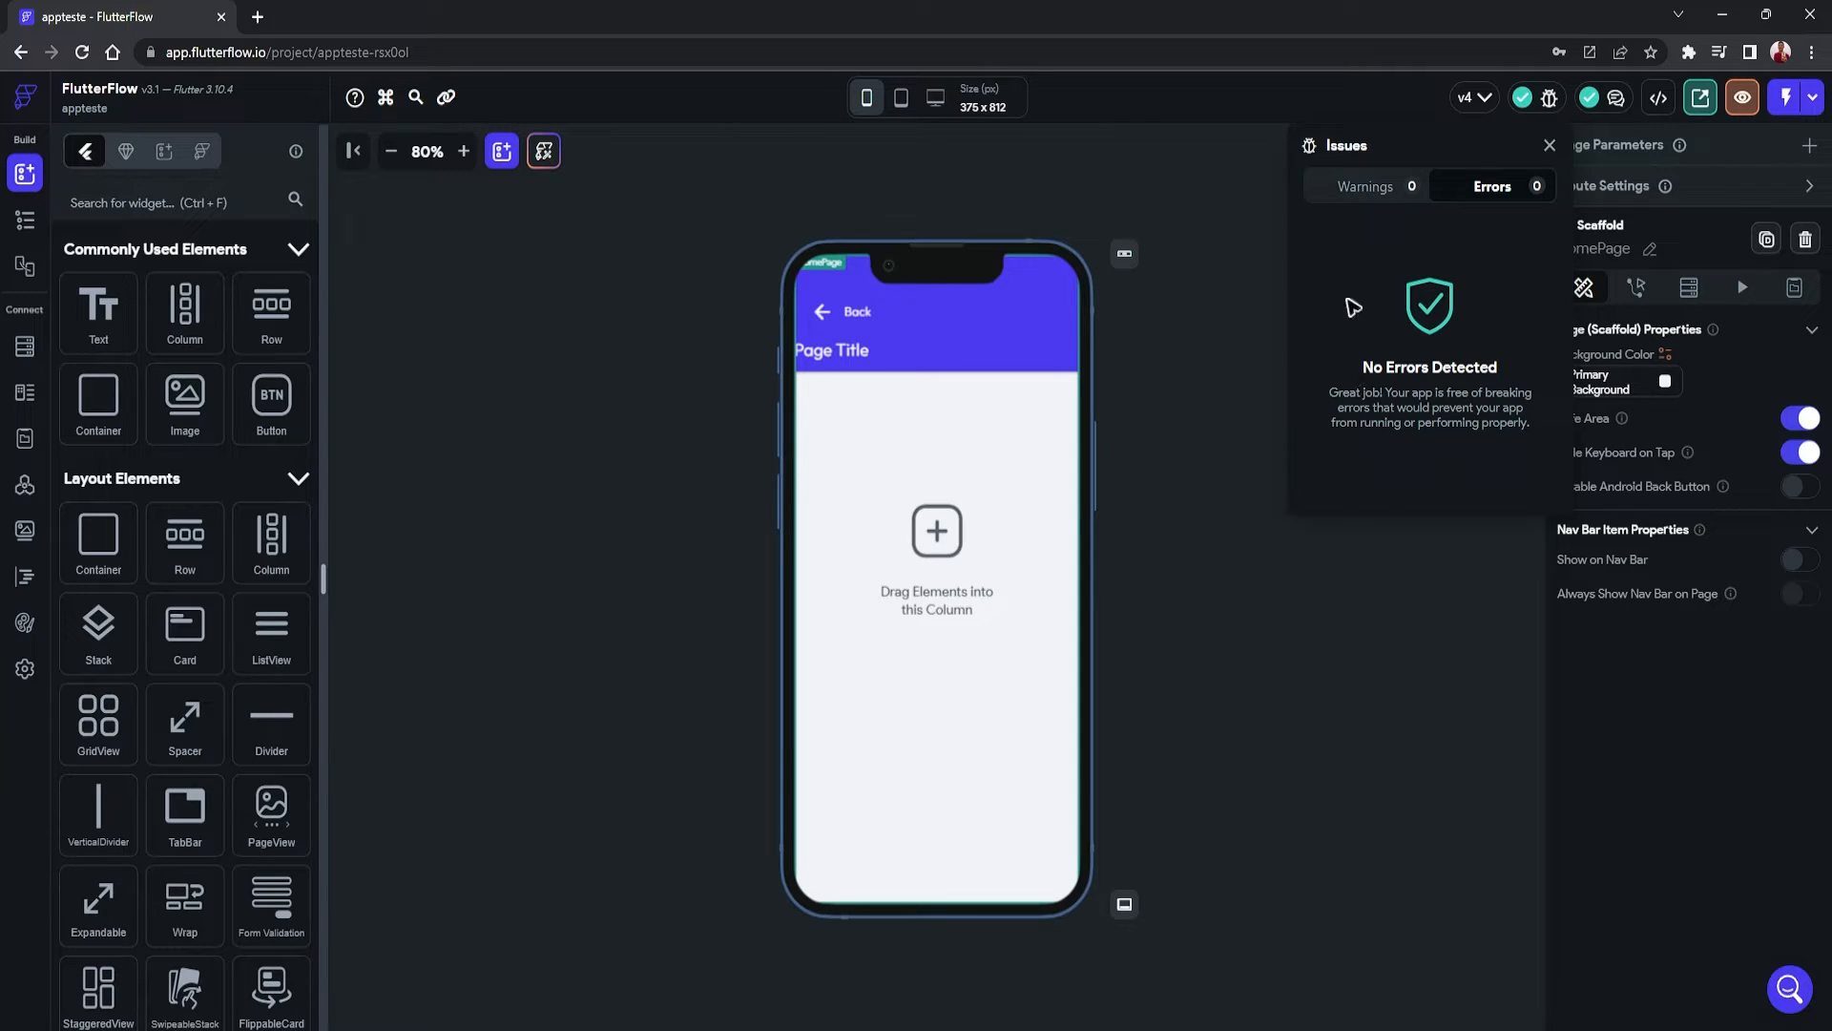
Add a Button at the top of the column with an unfinished Conditional Action
click(1549, 148)
drag(272, 404, 925, 438)
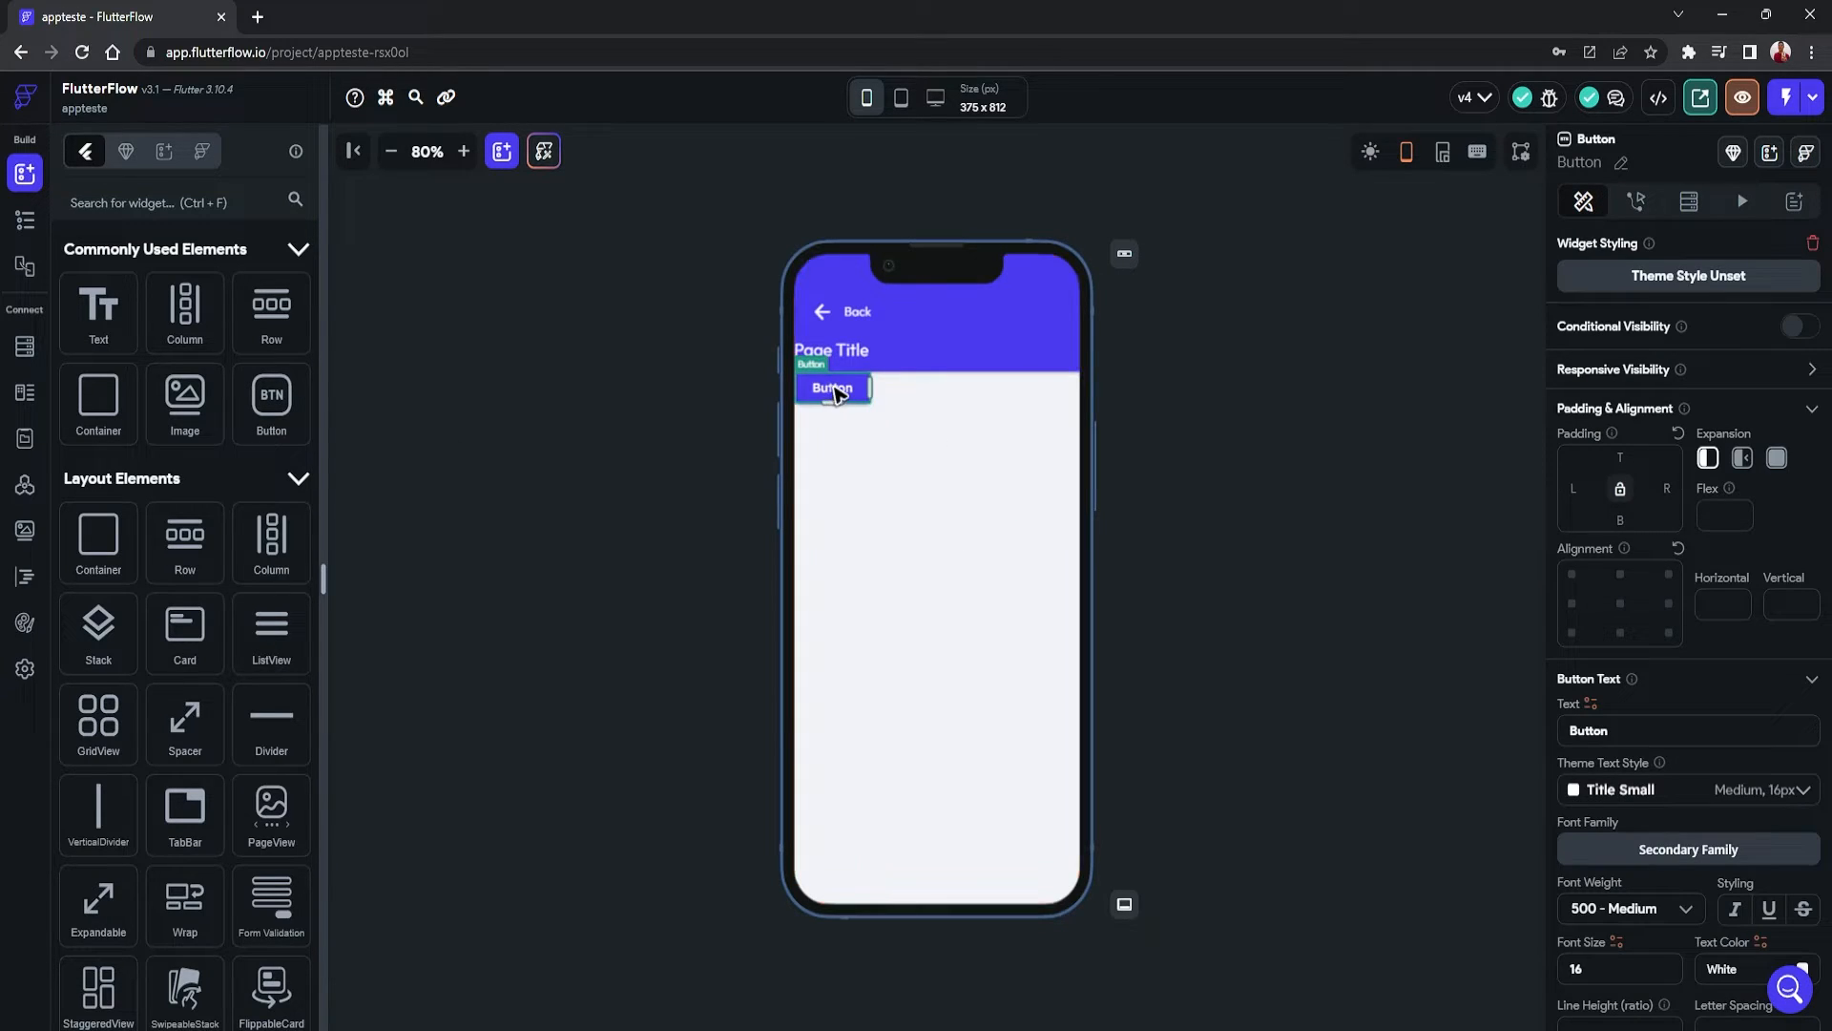
click(1635, 201)
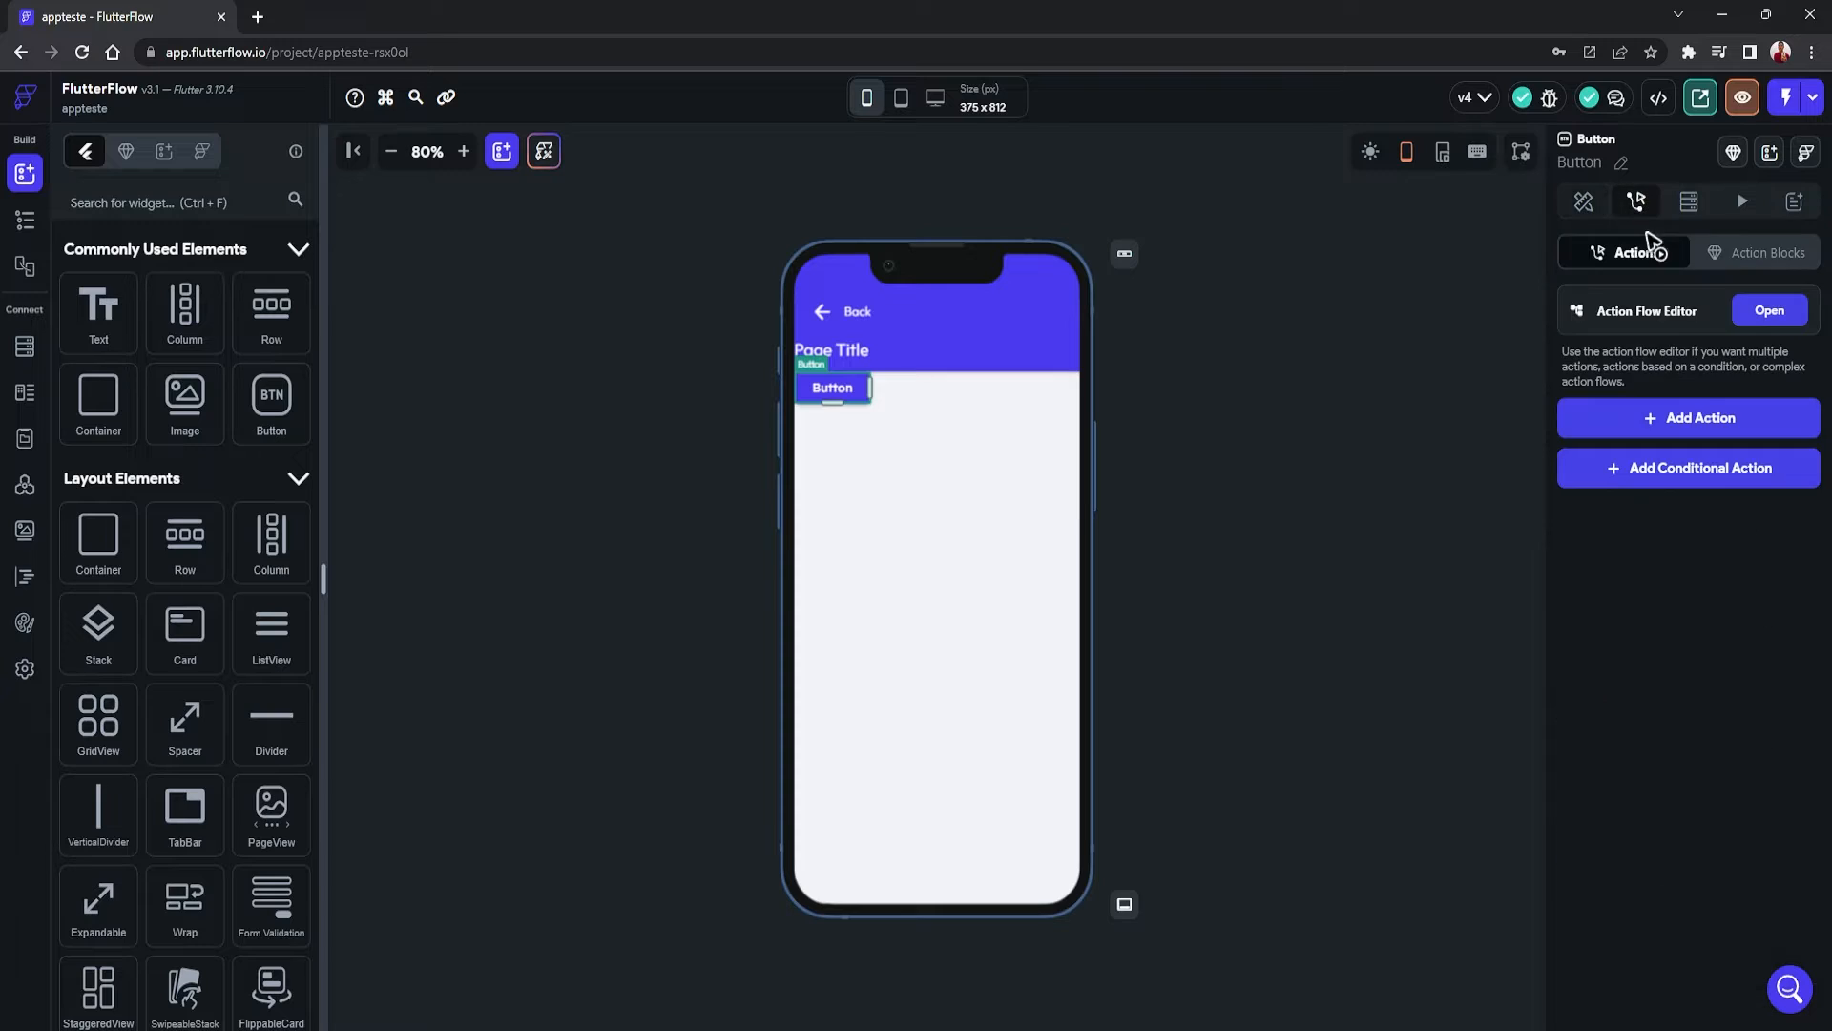
click(1694, 468)
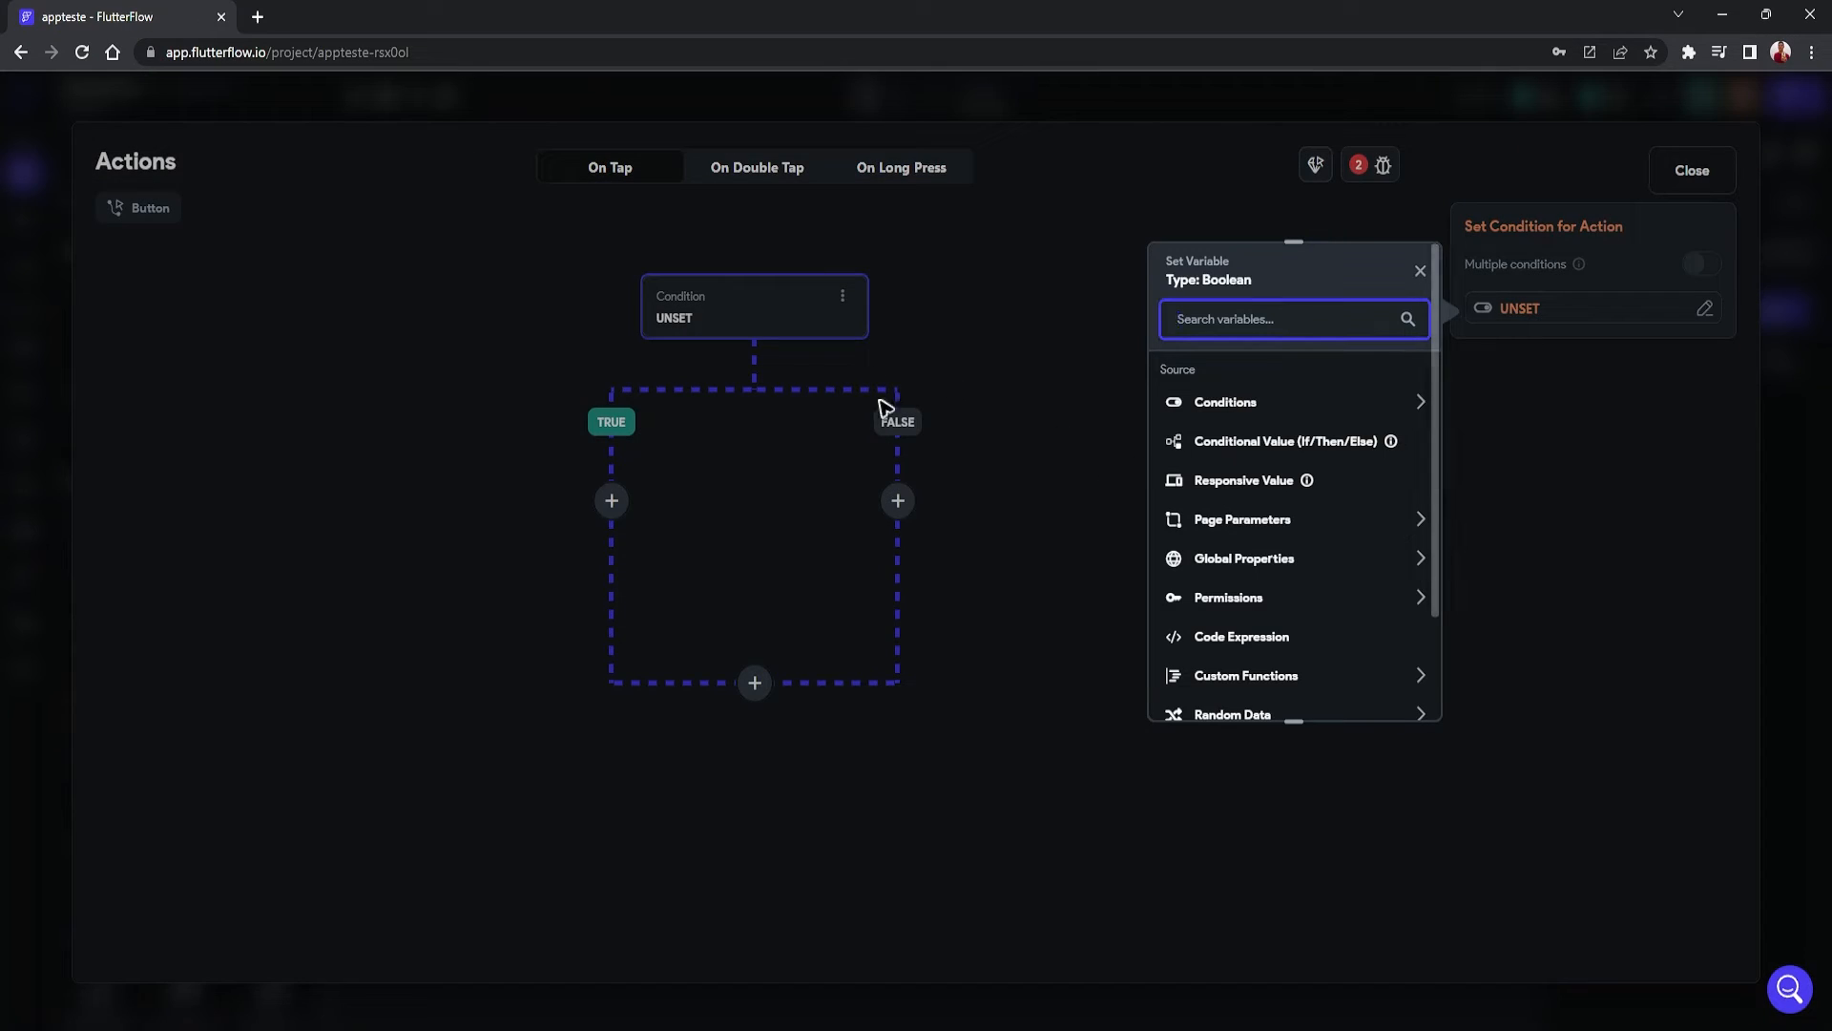
key(Escape)
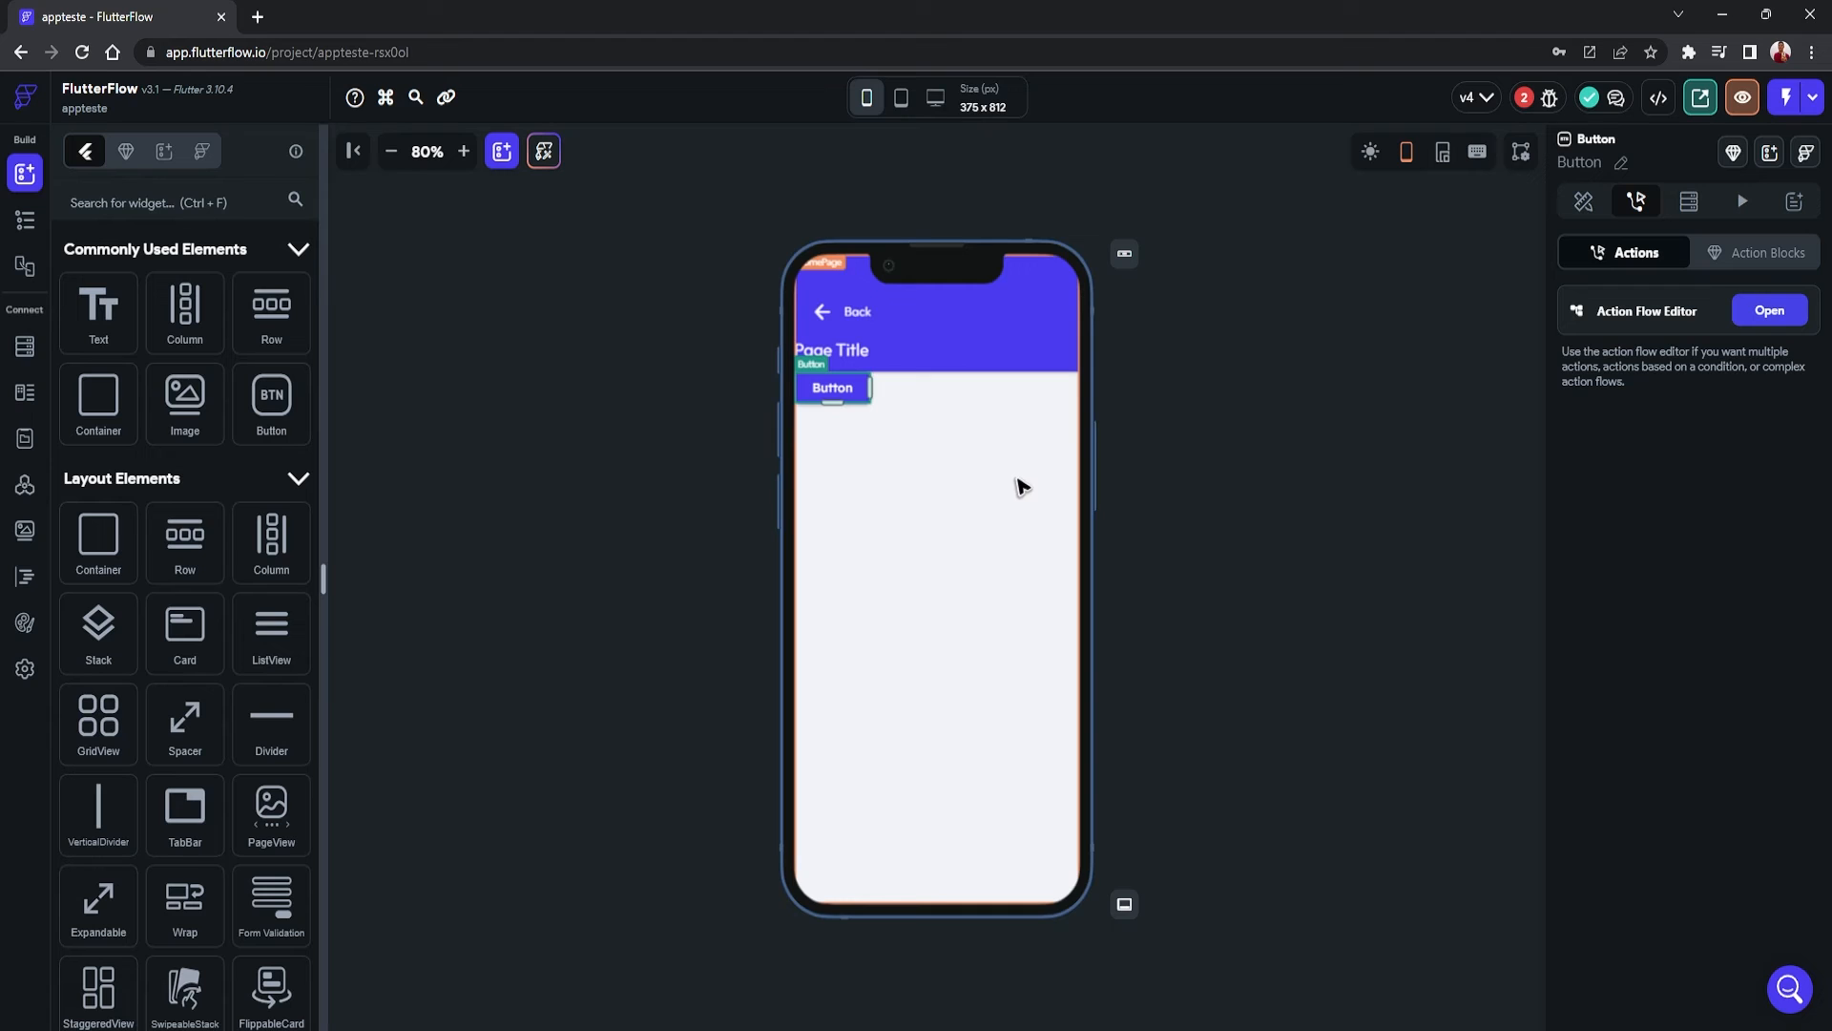
Review the two resulting errors, then delete the Button from the column
click(1538, 97)
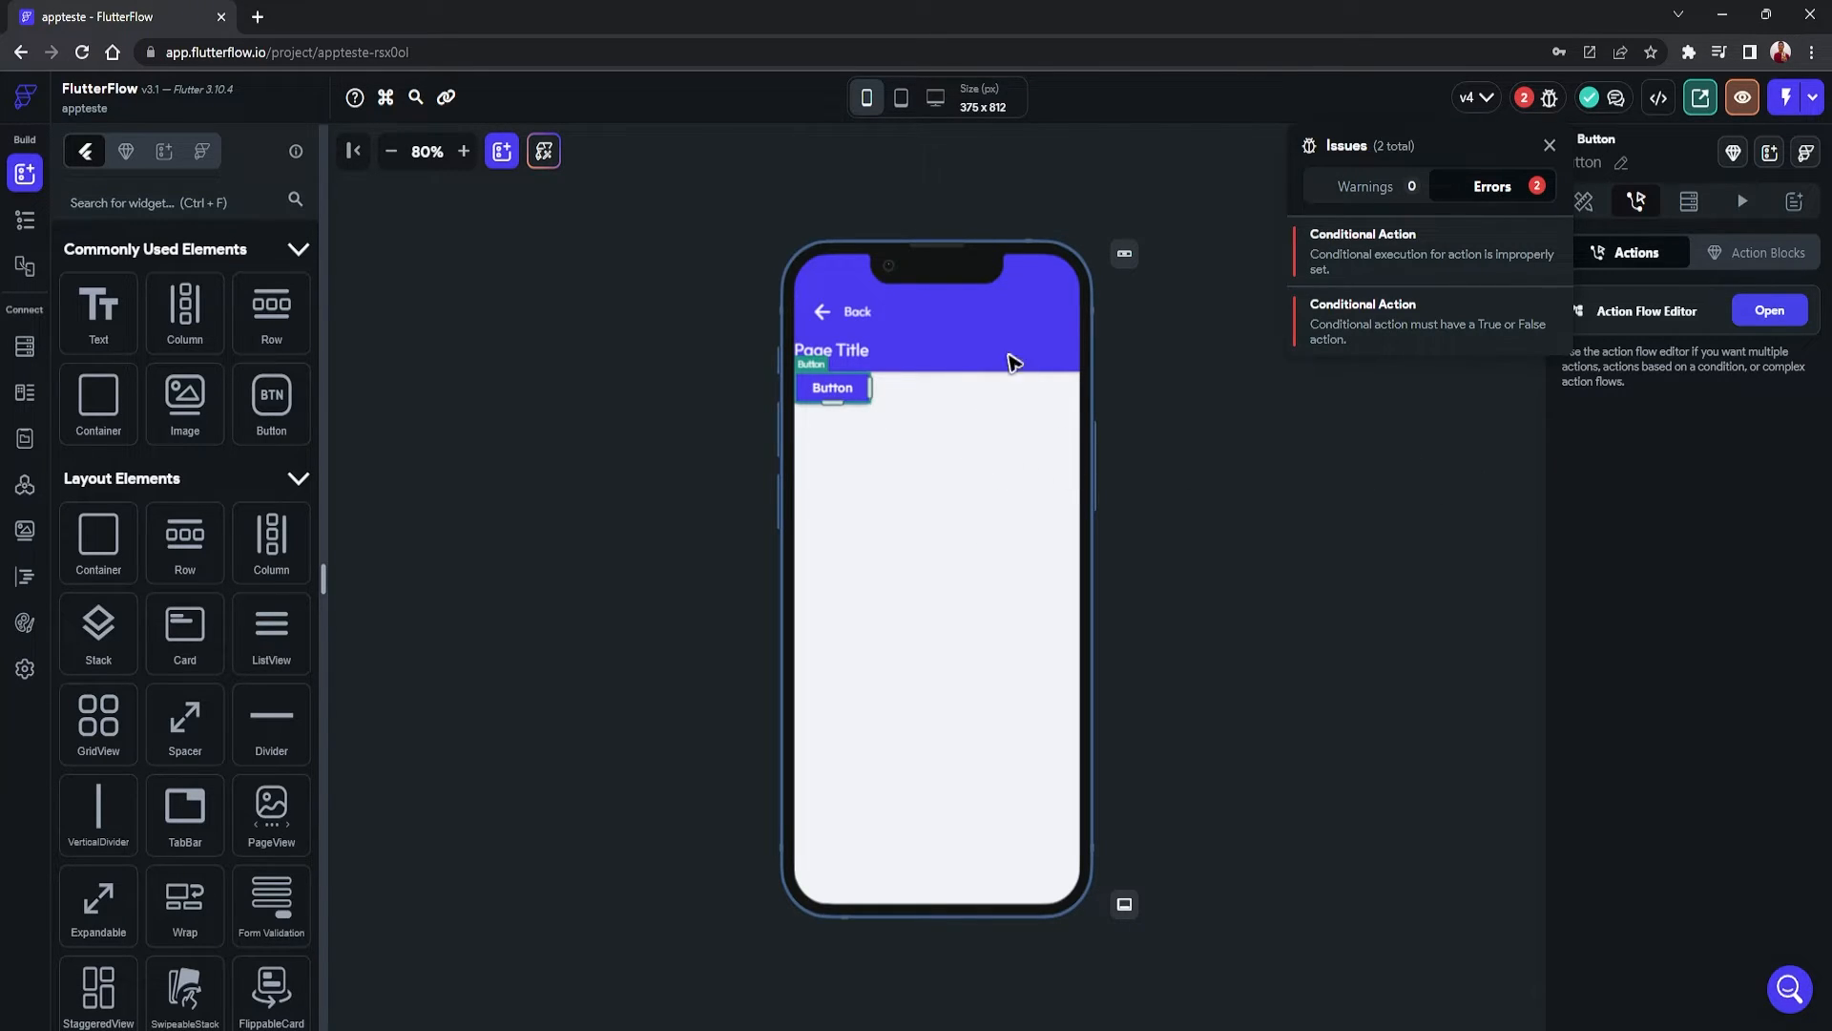
click(860, 411)
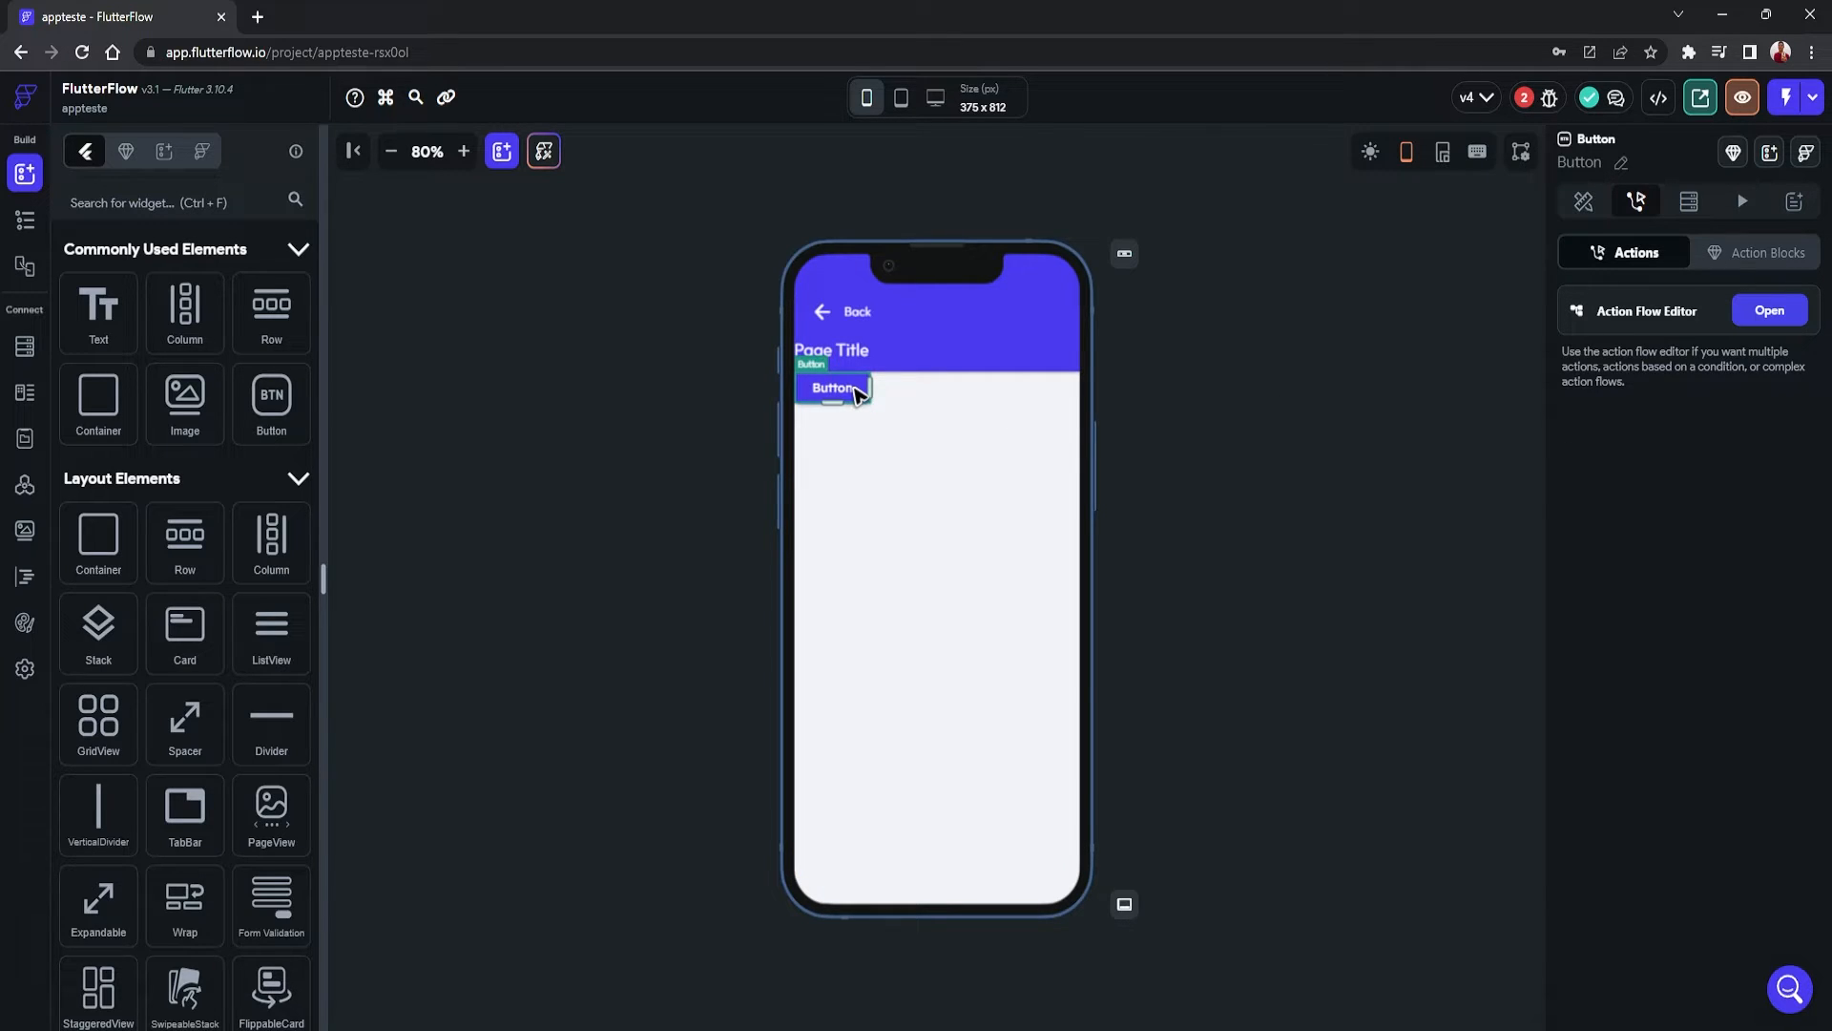
key(Delete)
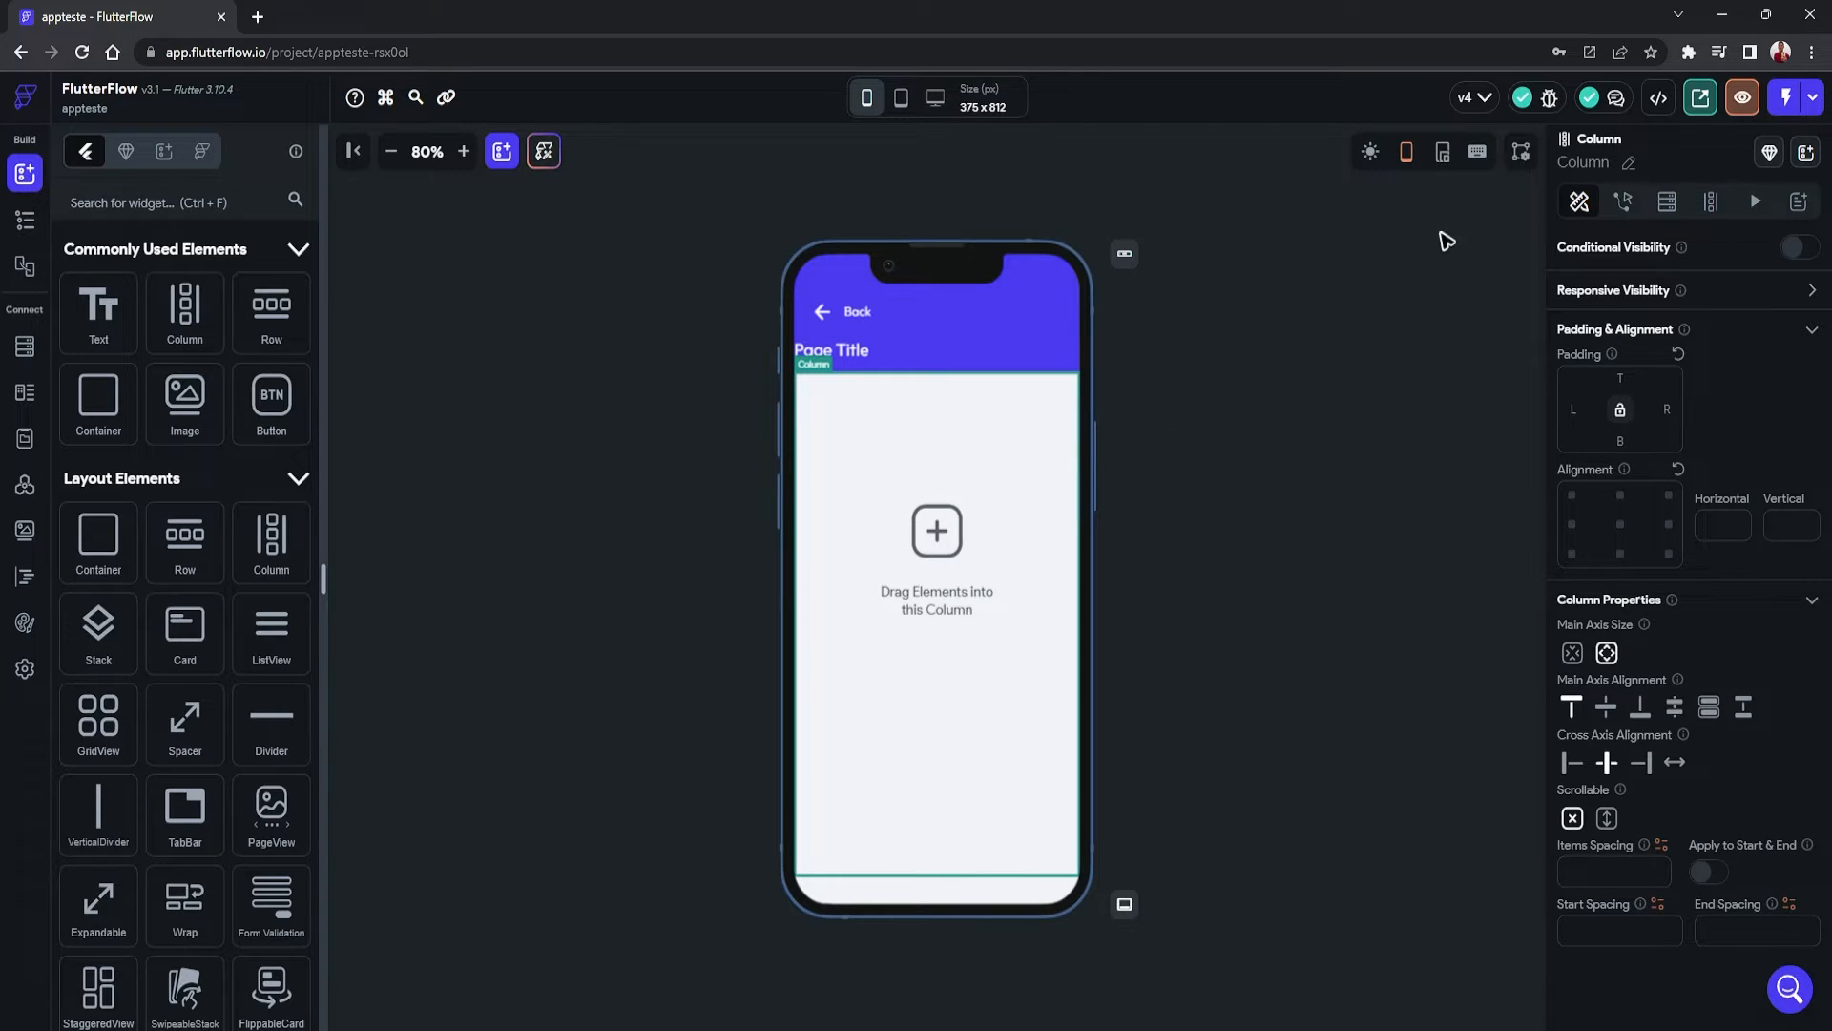
Open the Developer Menu to view the project code, then close it
click(1658, 99)
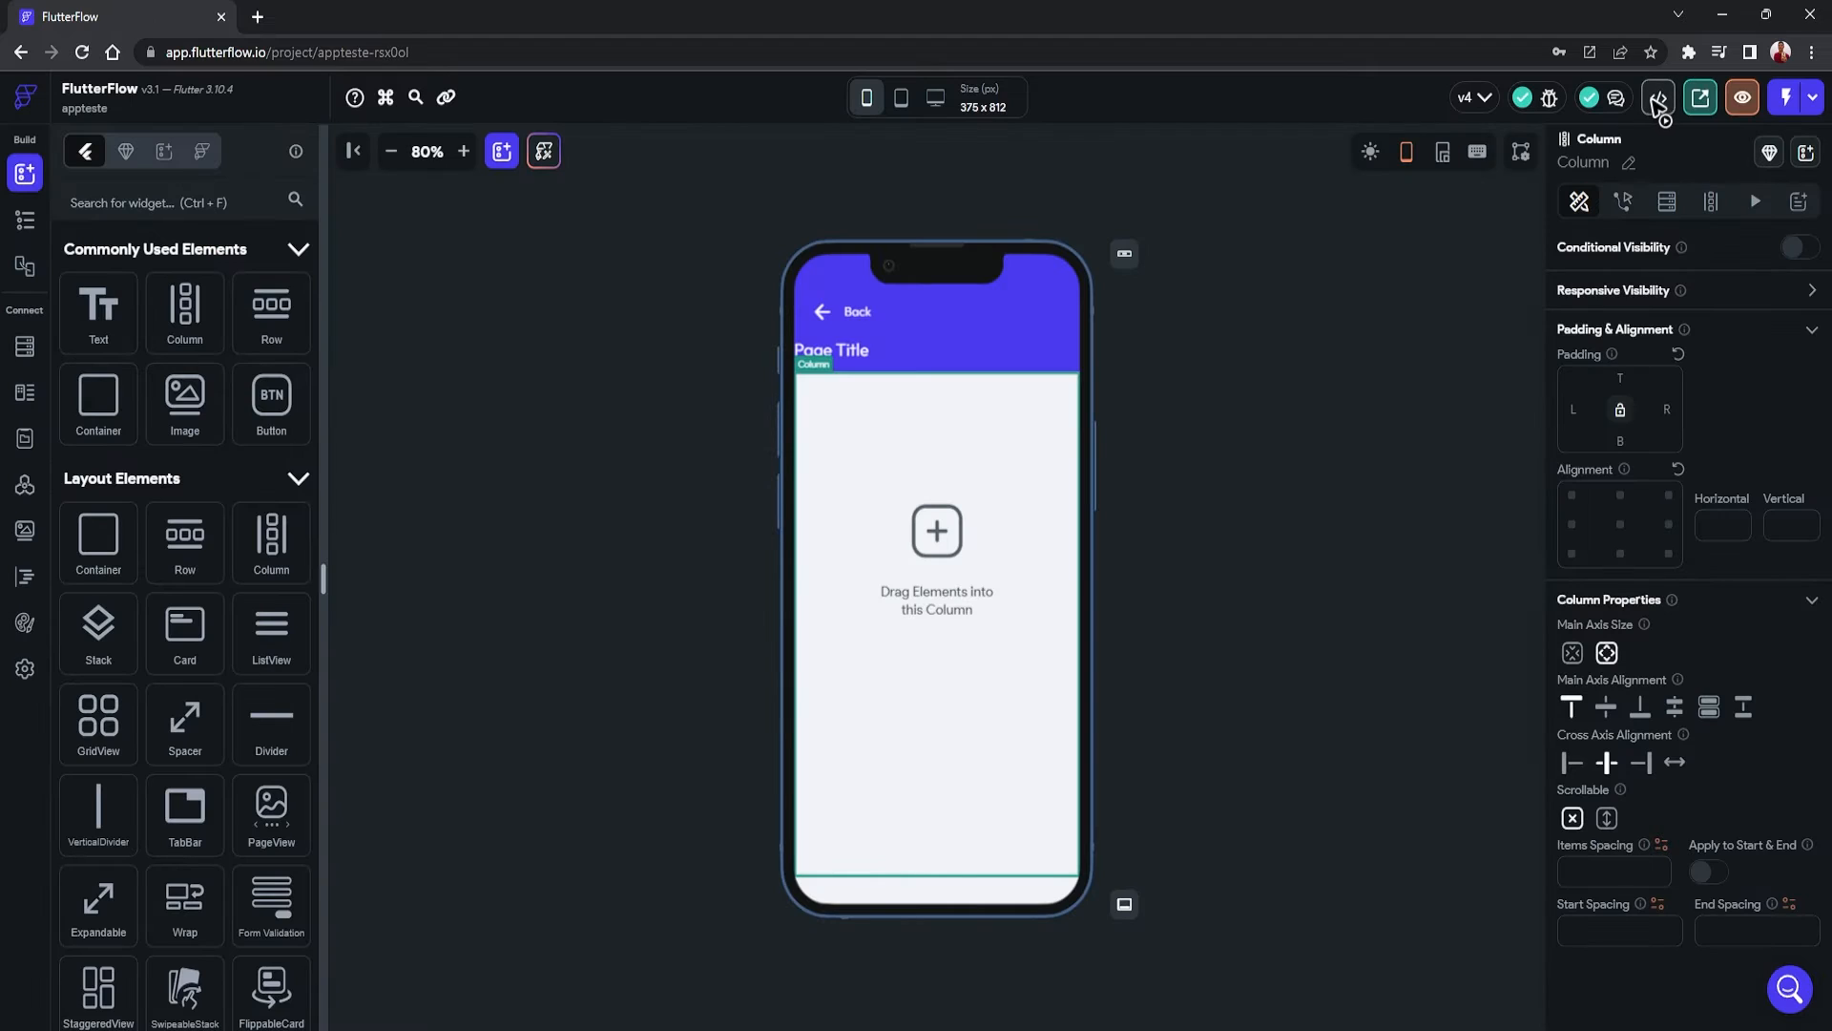
click(1658, 98)
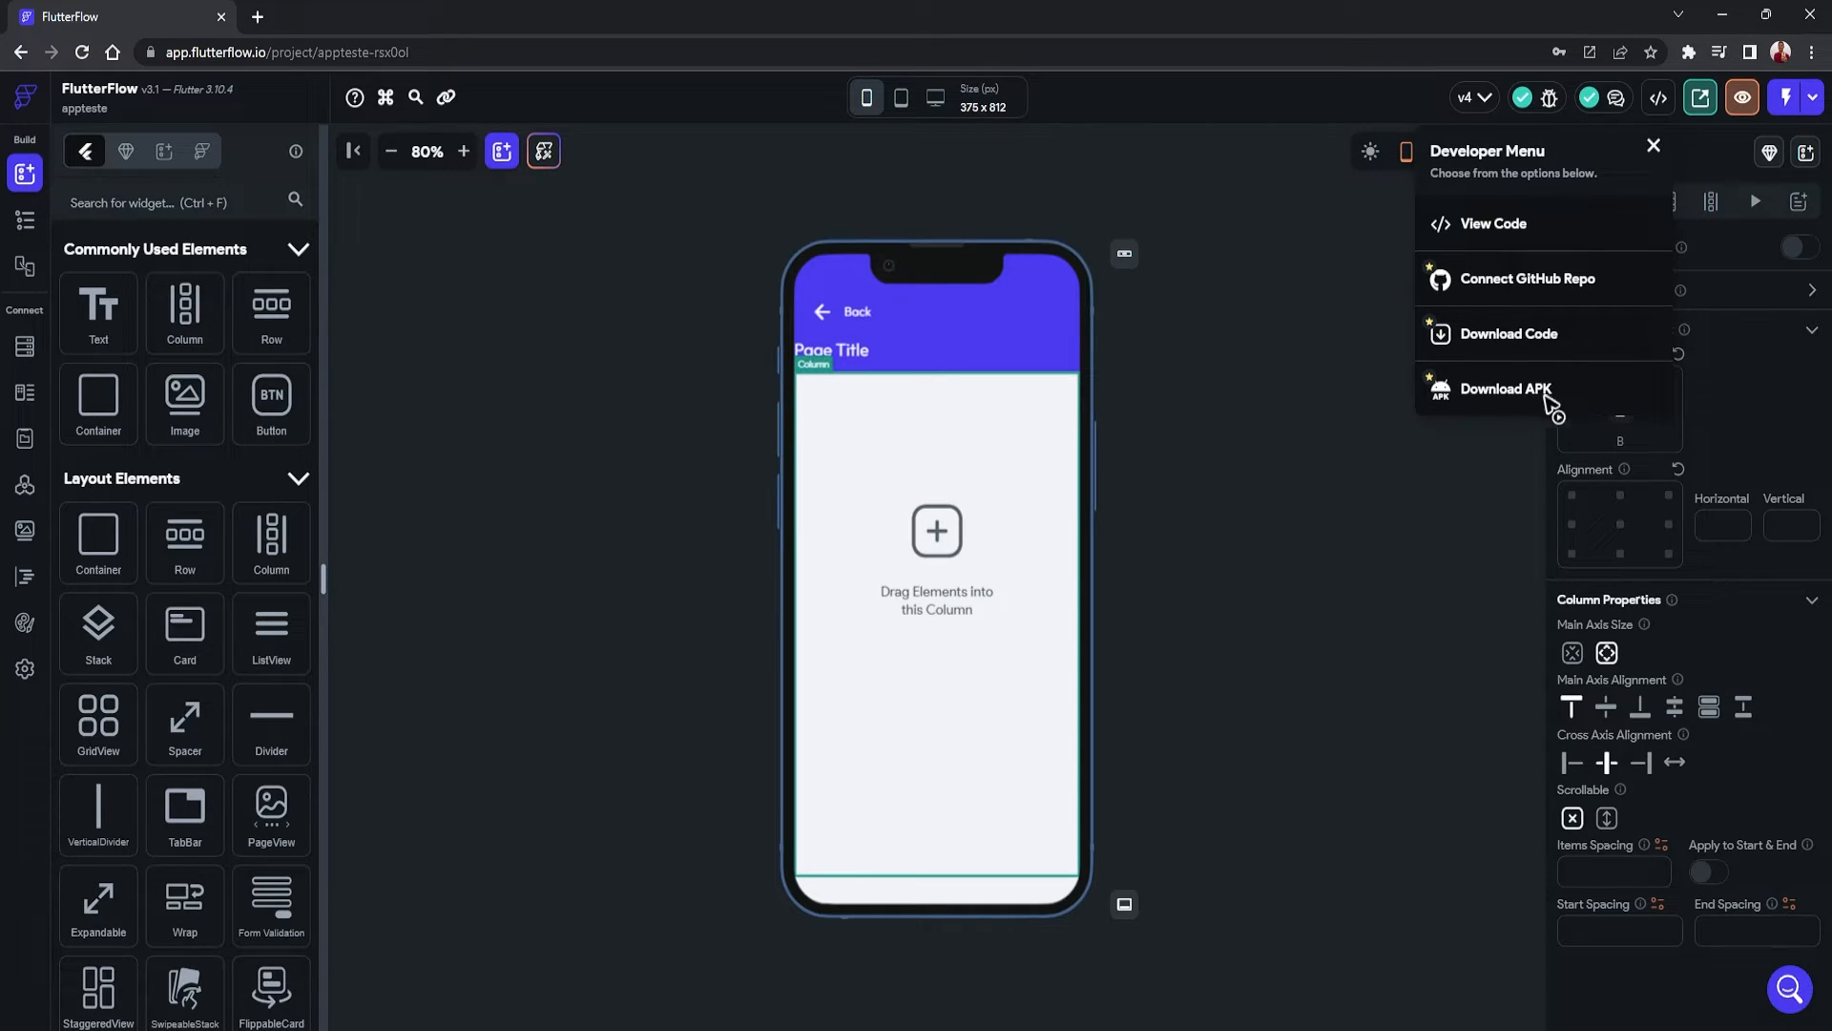
click(1654, 145)
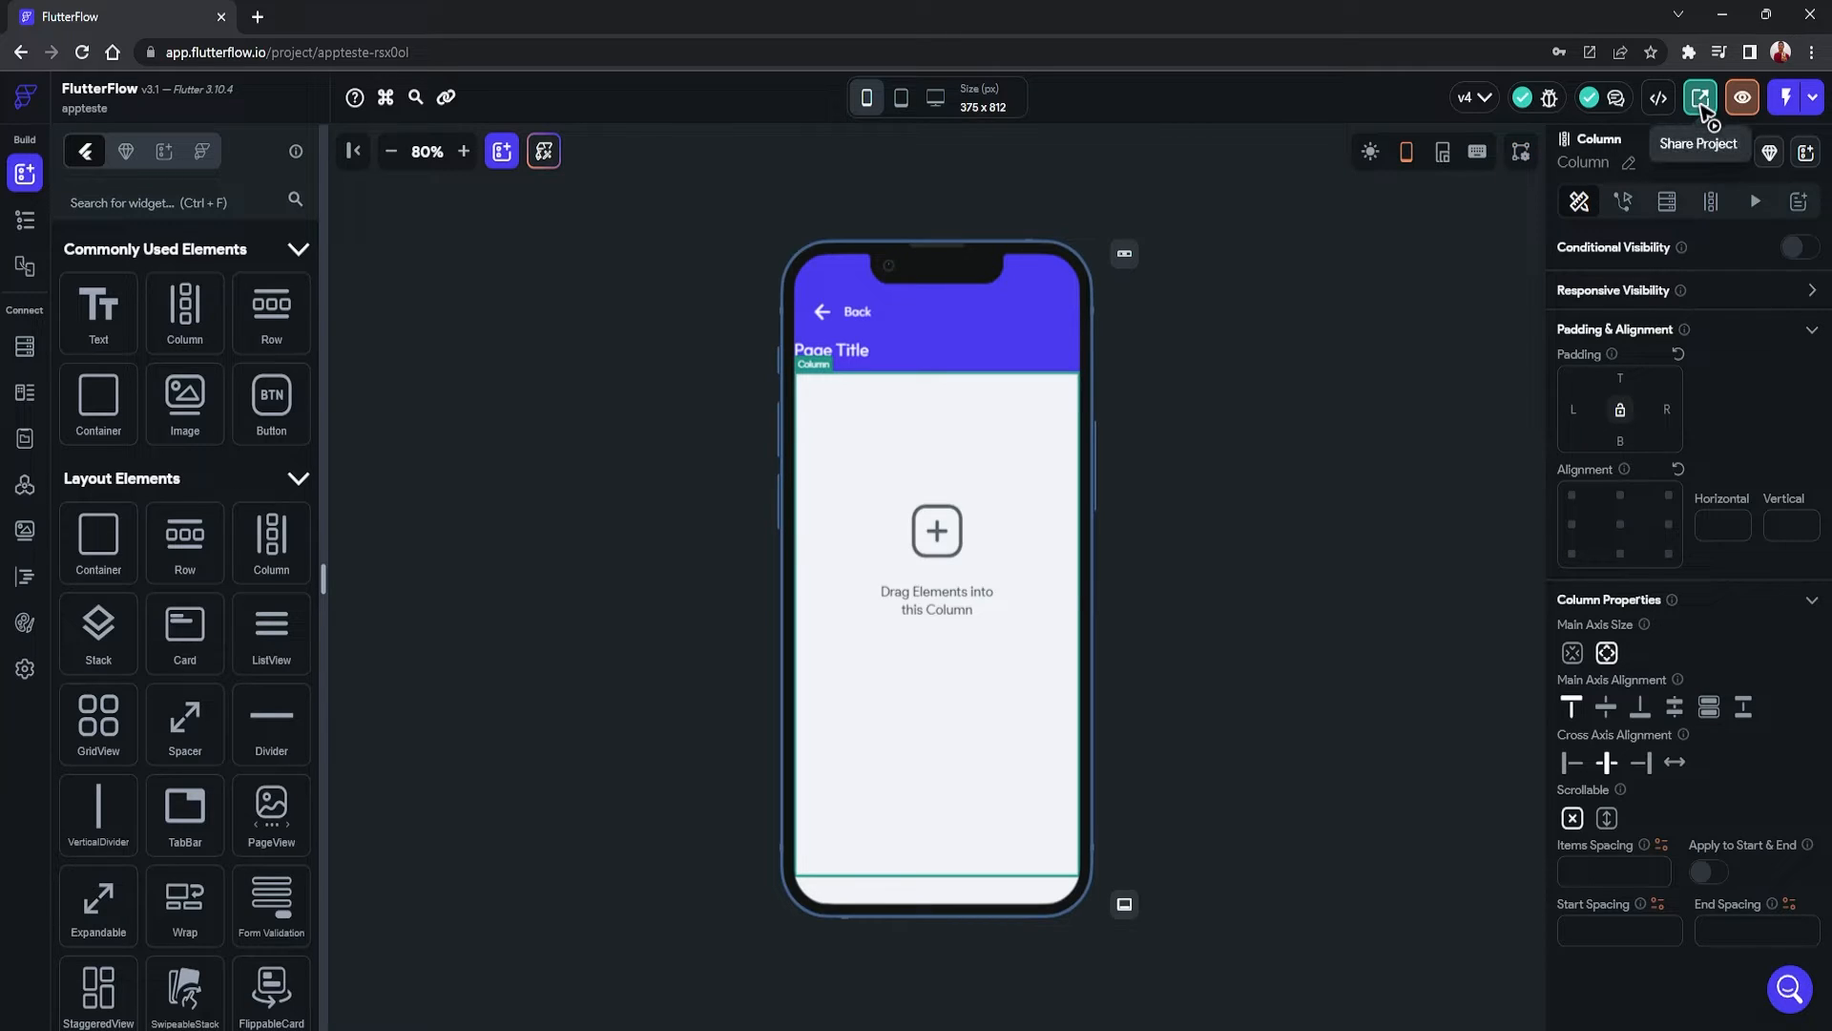
Make the project private through Share Project, then make it public again
click(1700, 100)
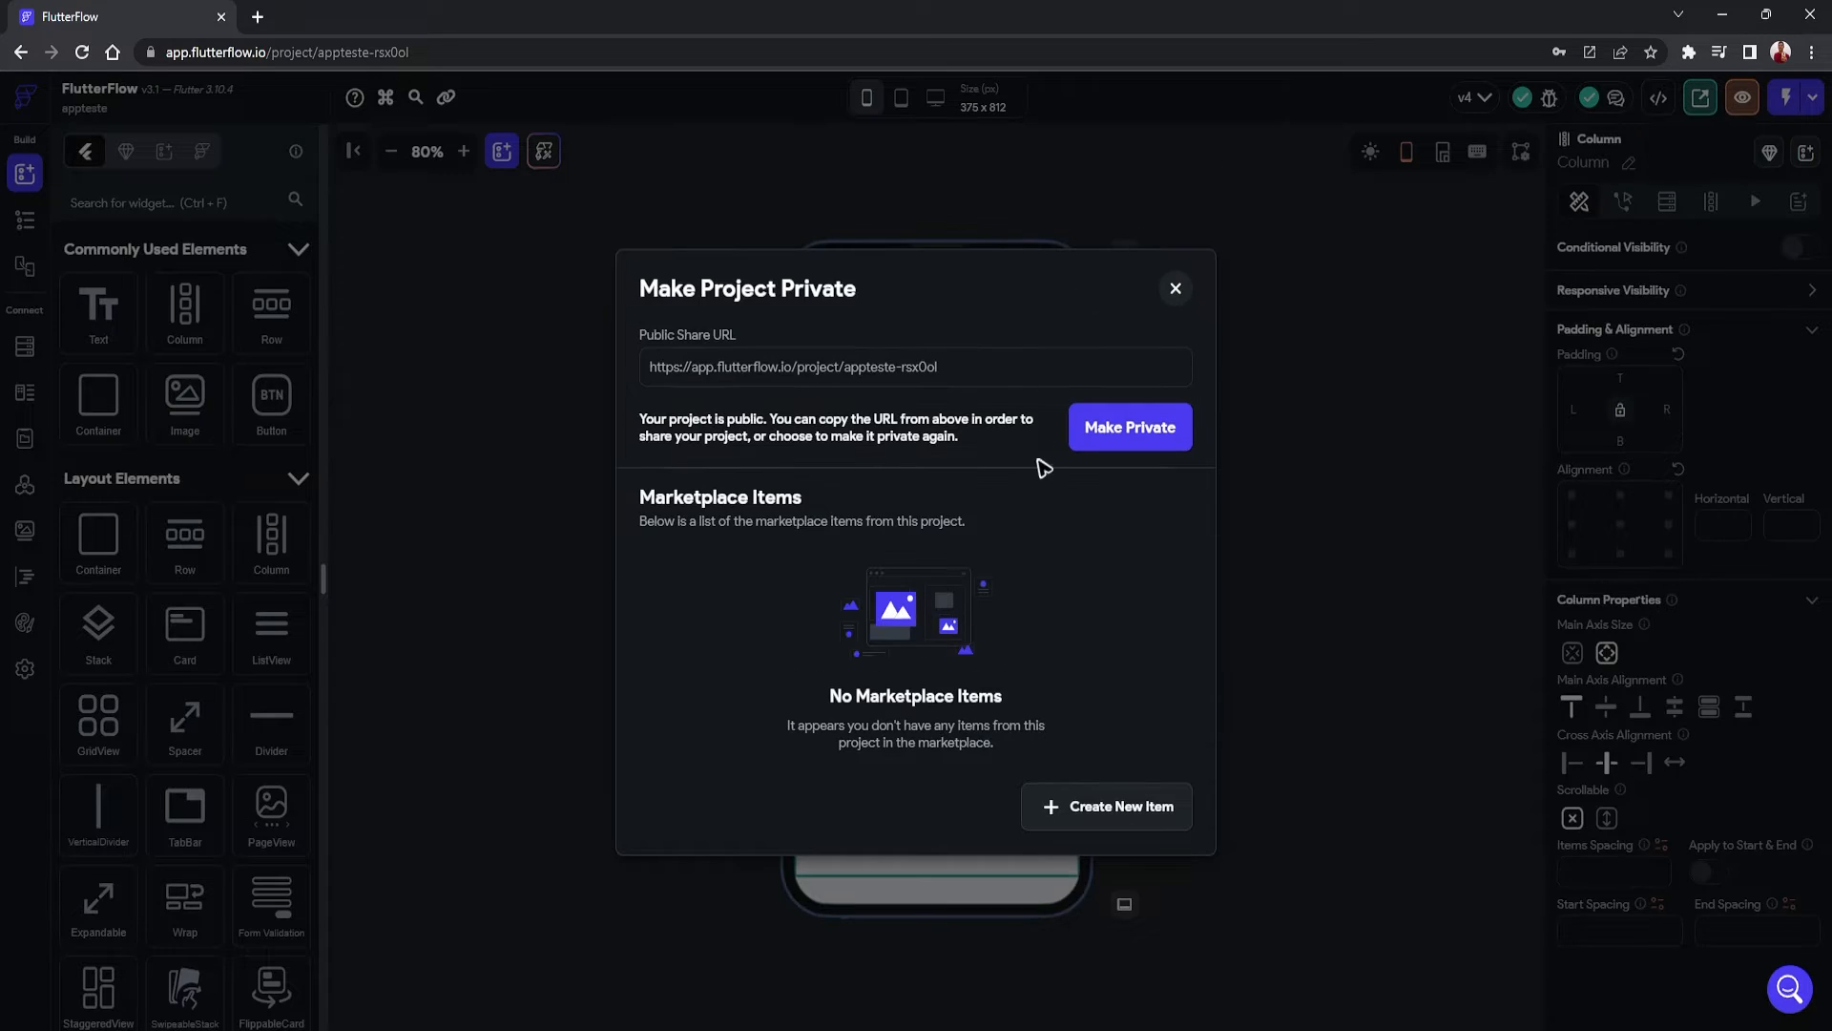
click(1107, 432)
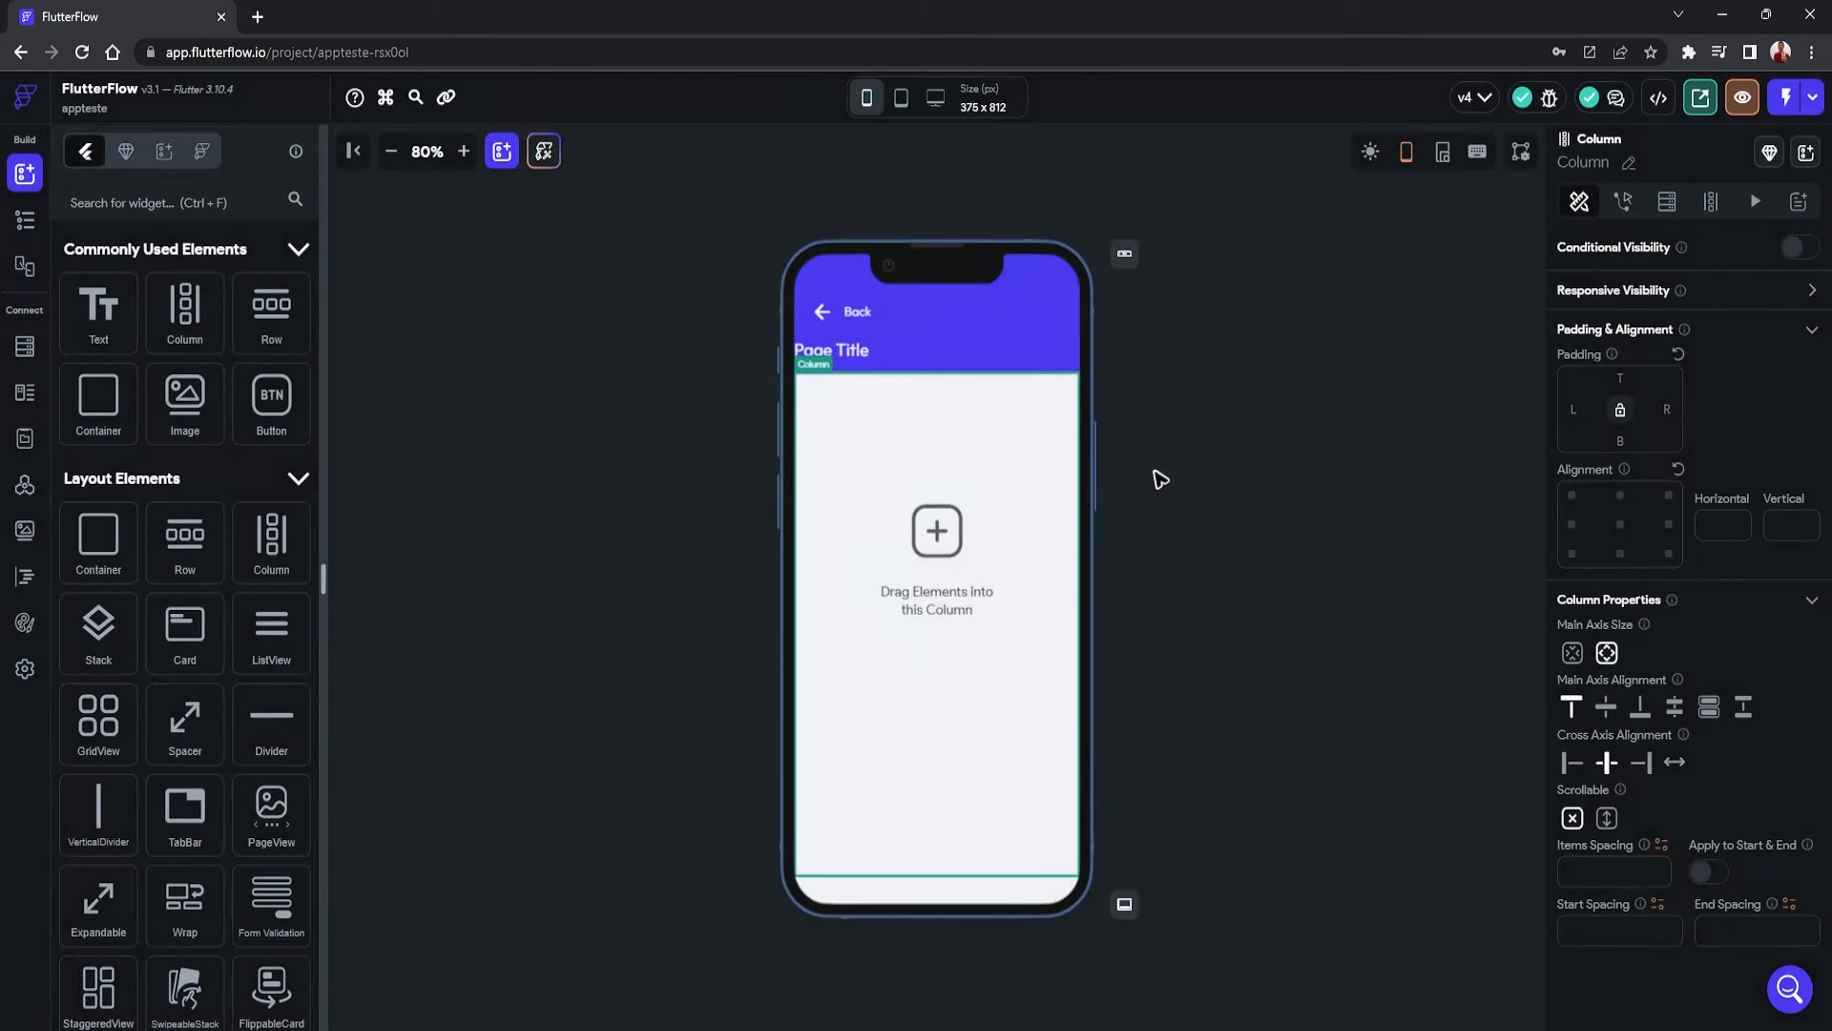
click(1701, 99)
click(1118, 450)
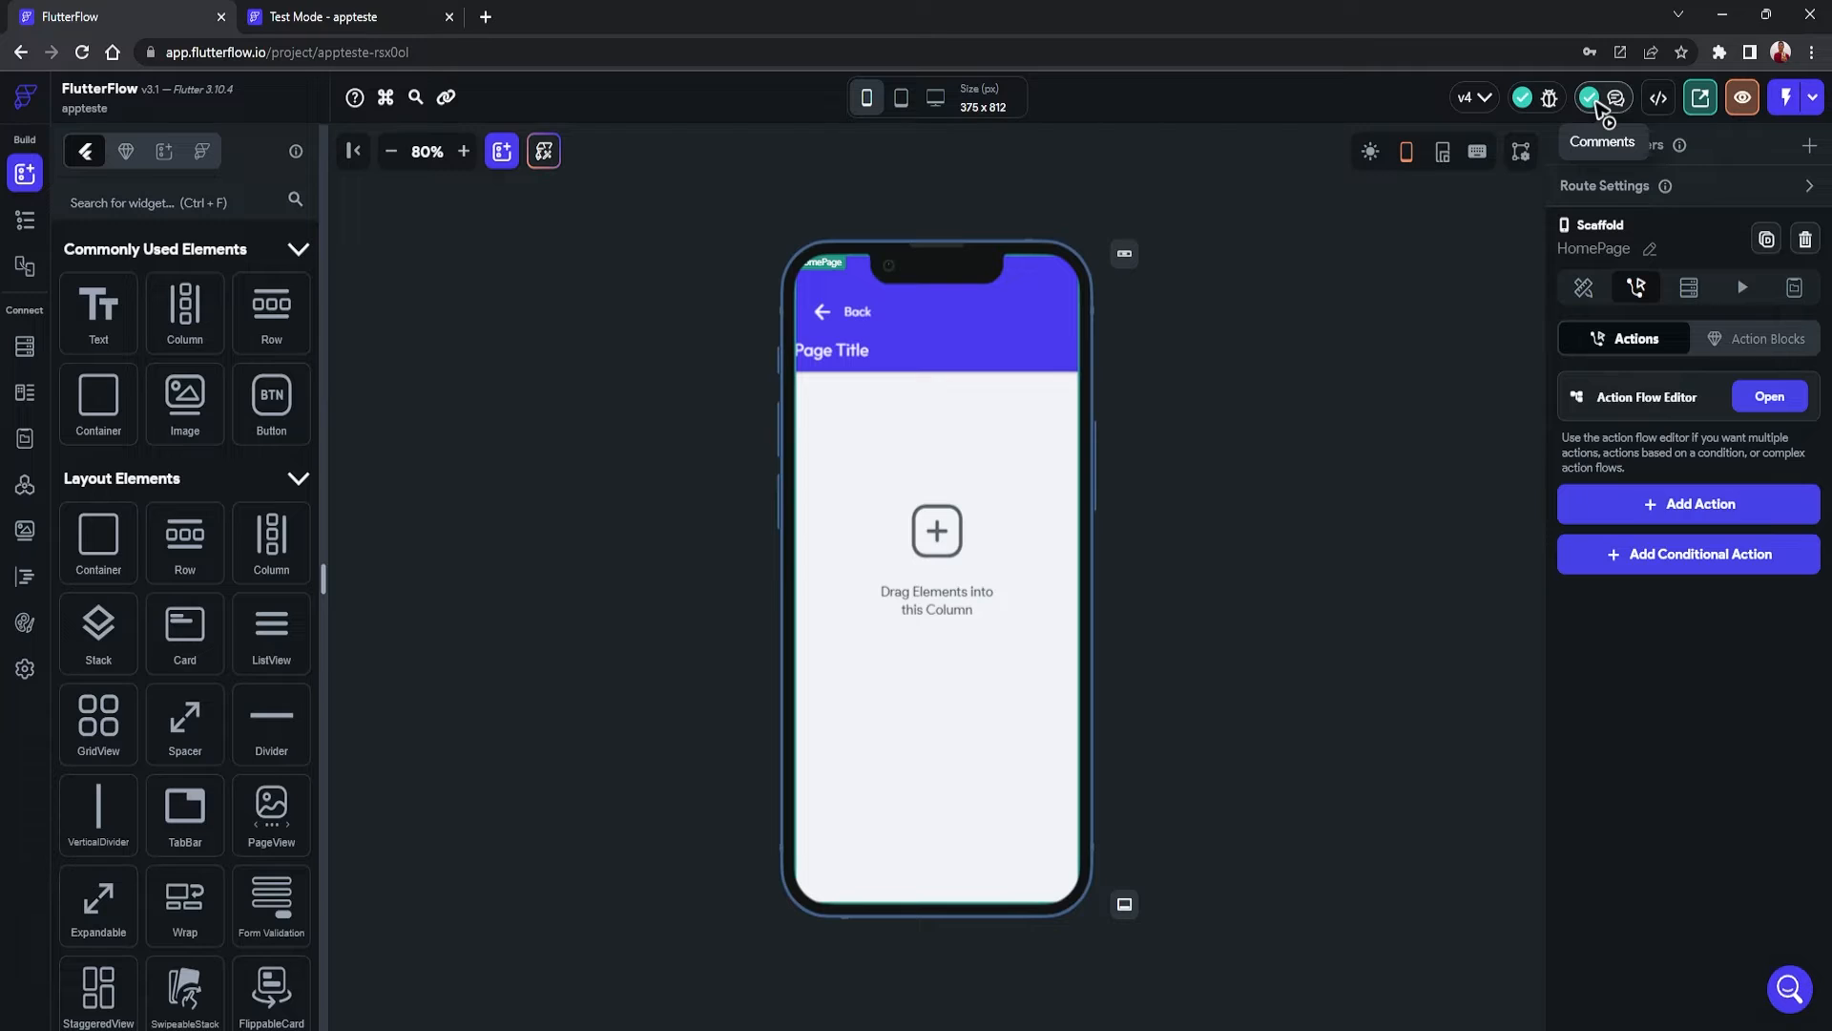
Post the HomePage comment 'add cometario' assigned to a collaborator, then close the thread
click(1601, 107)
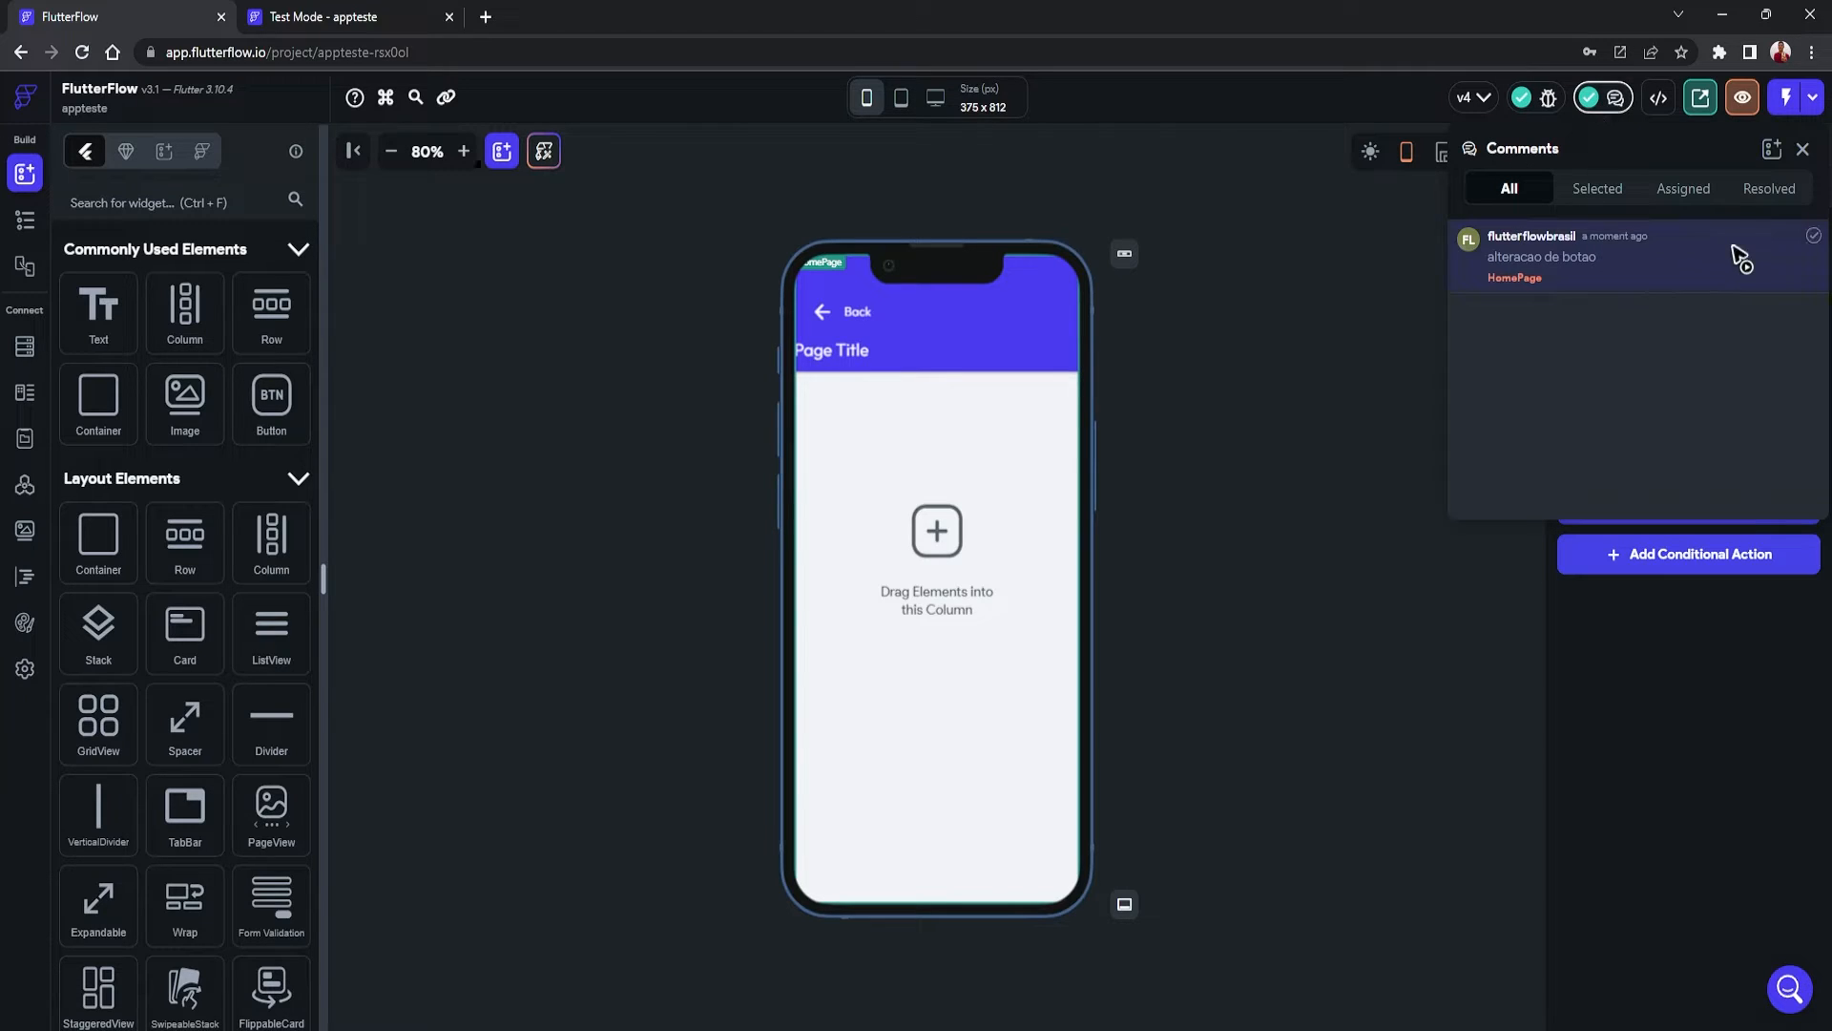
click(1771, 151)
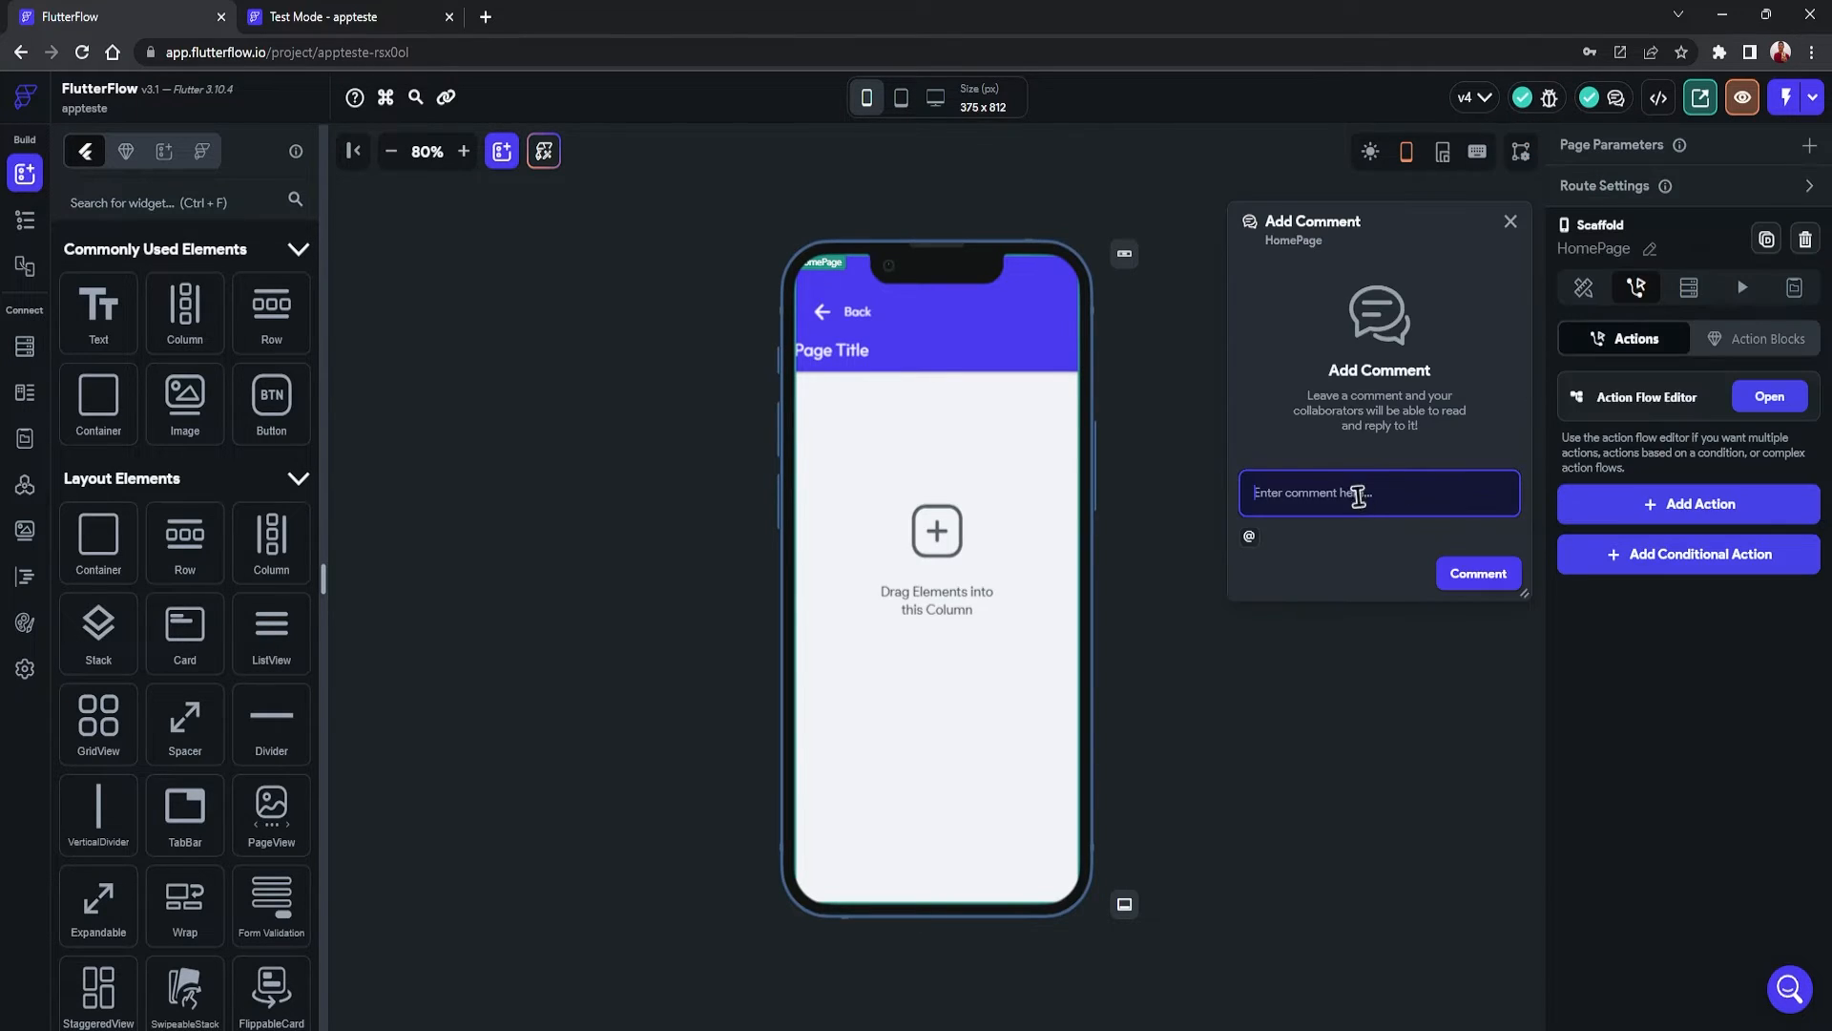
text(add cometario)
click(1248, 535)
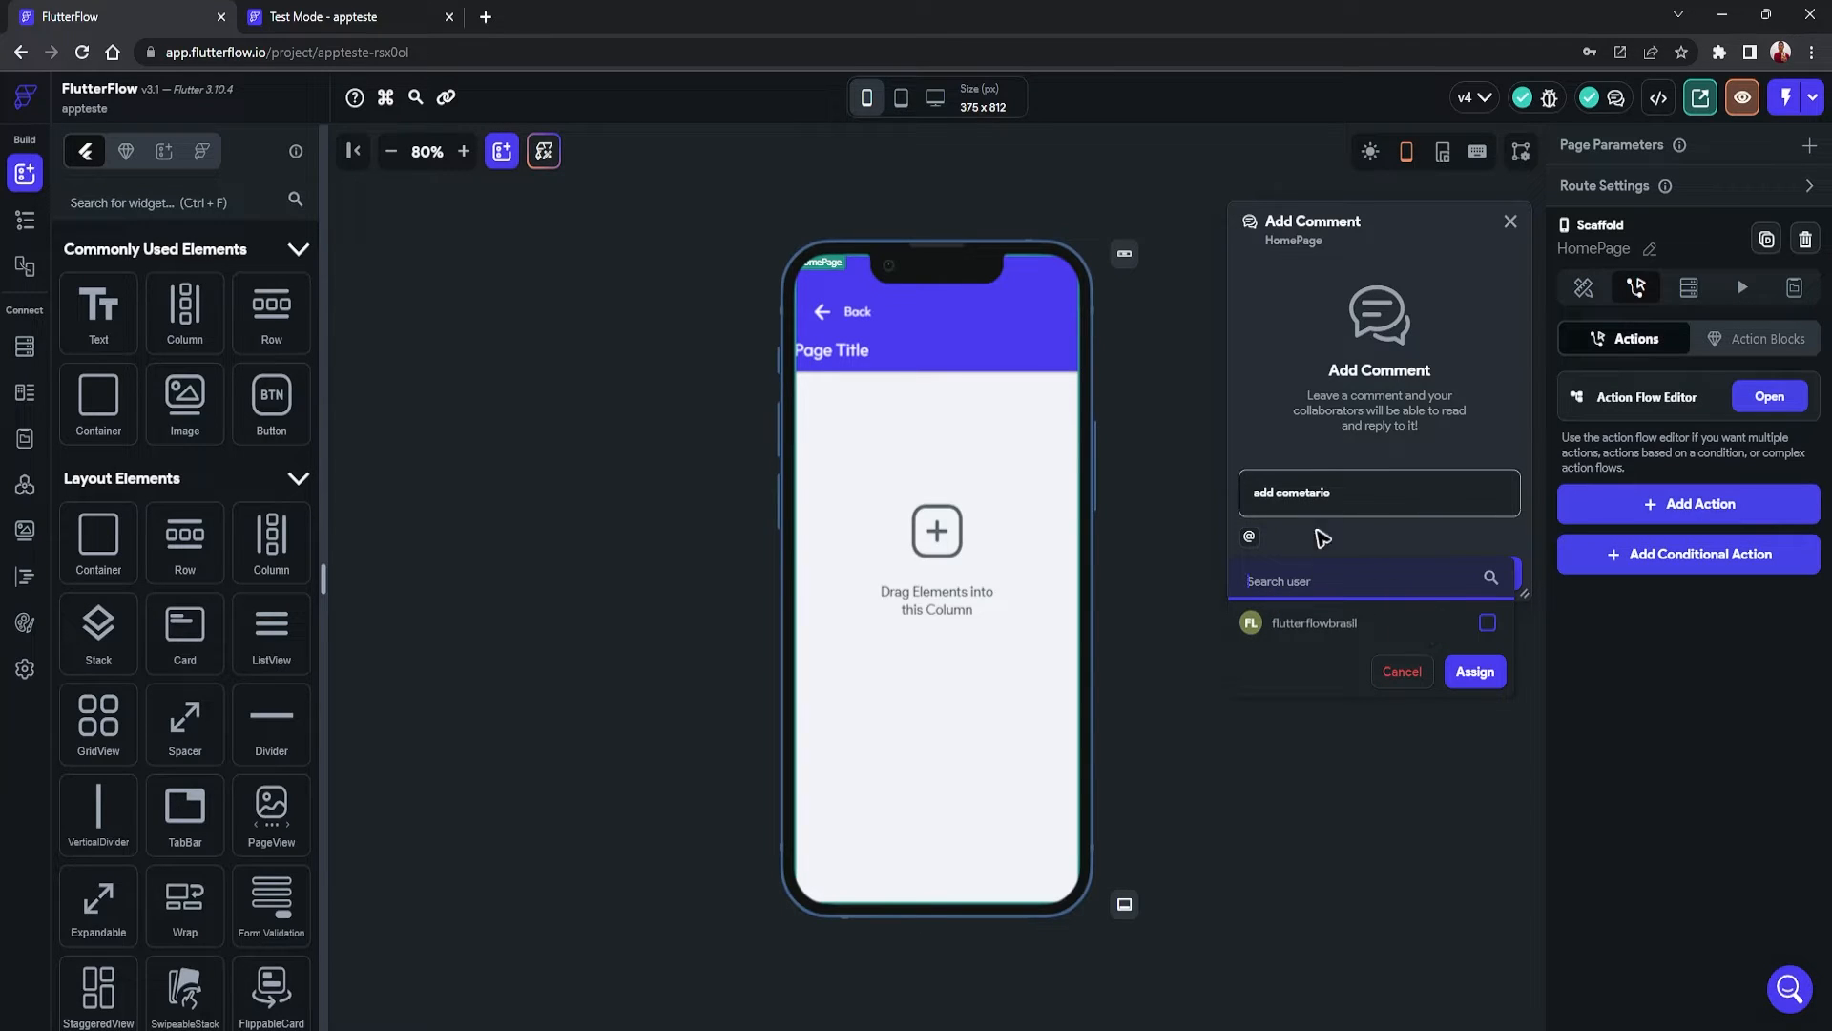
click(1488, 626)
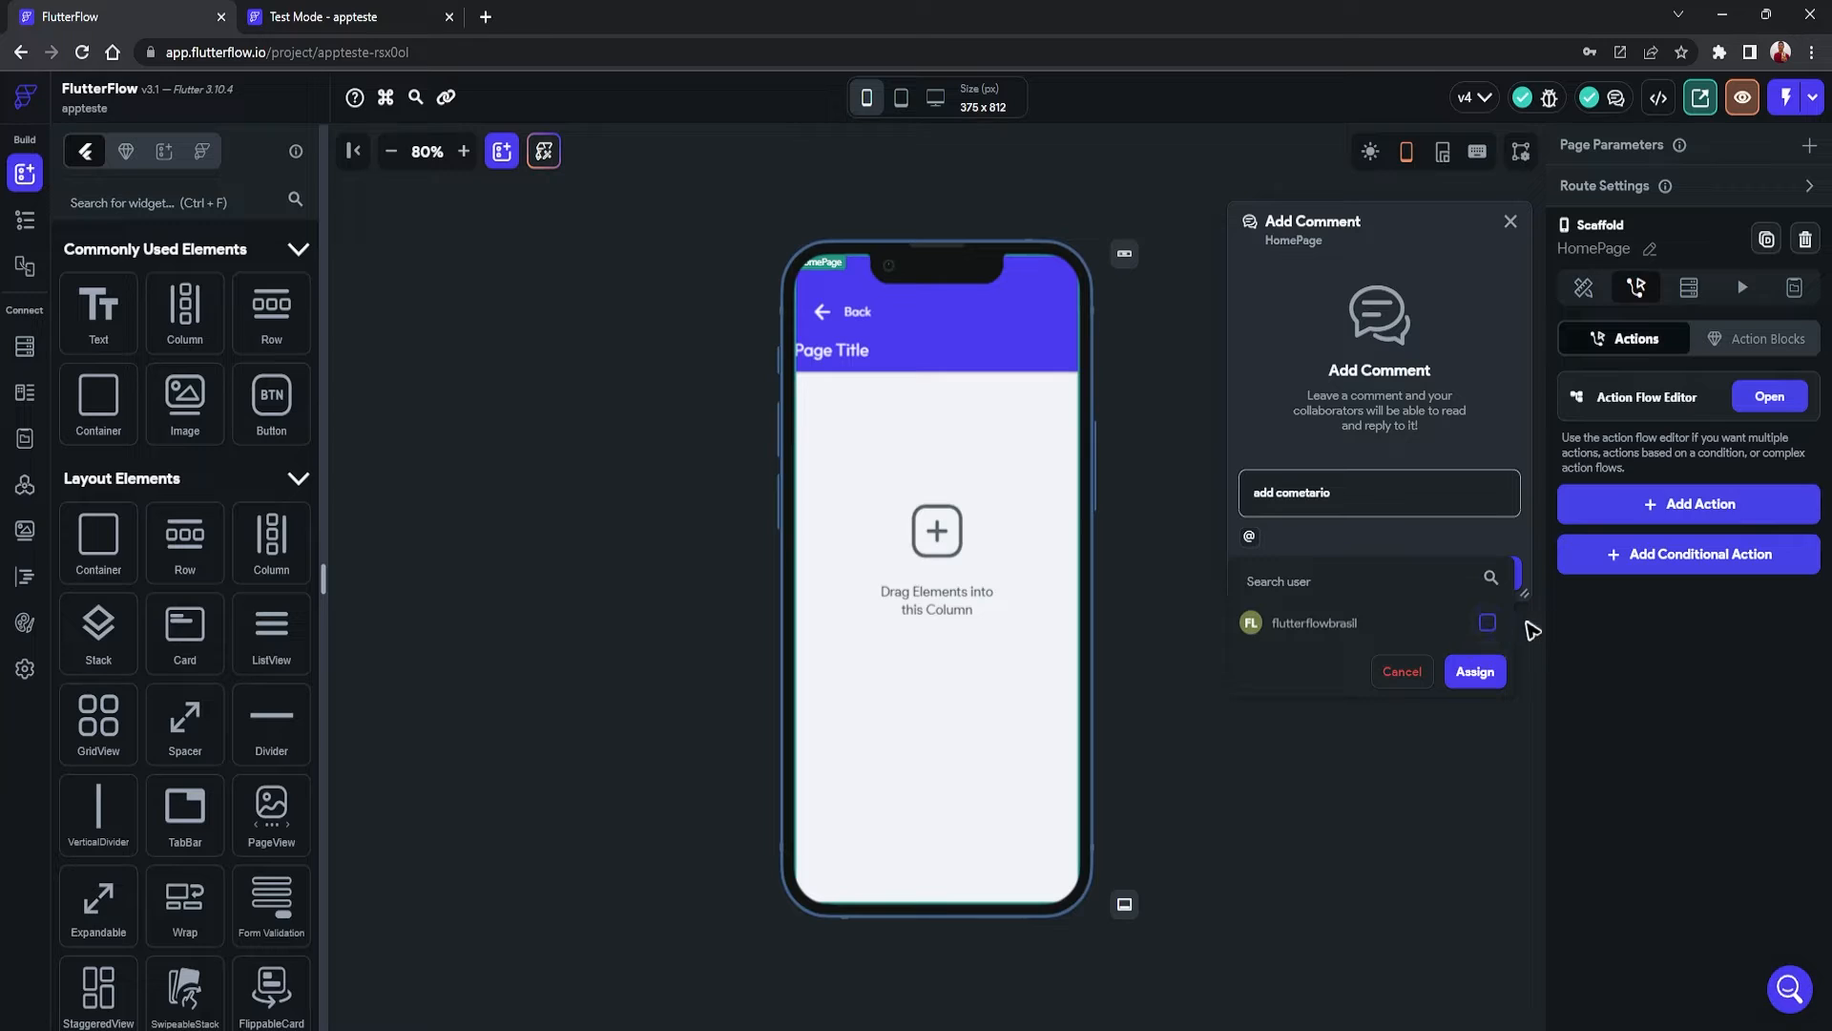
click(1488, 622)
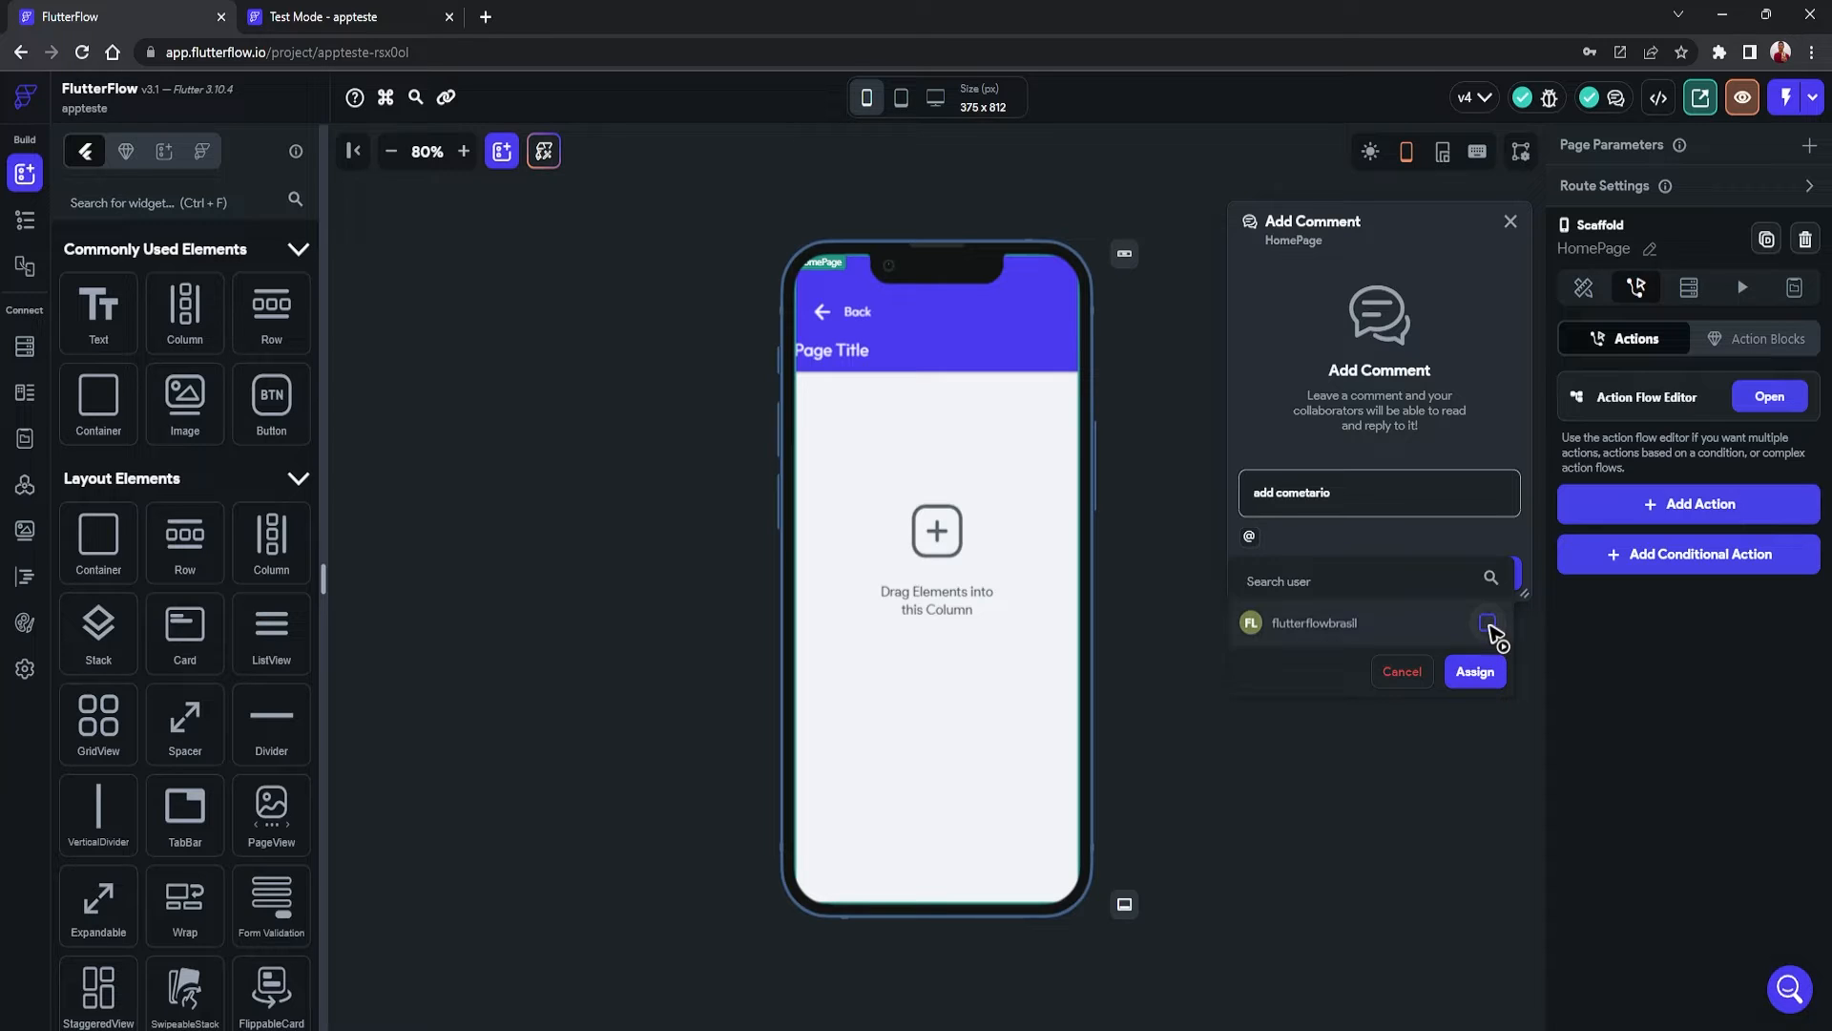
click(1492, 671)
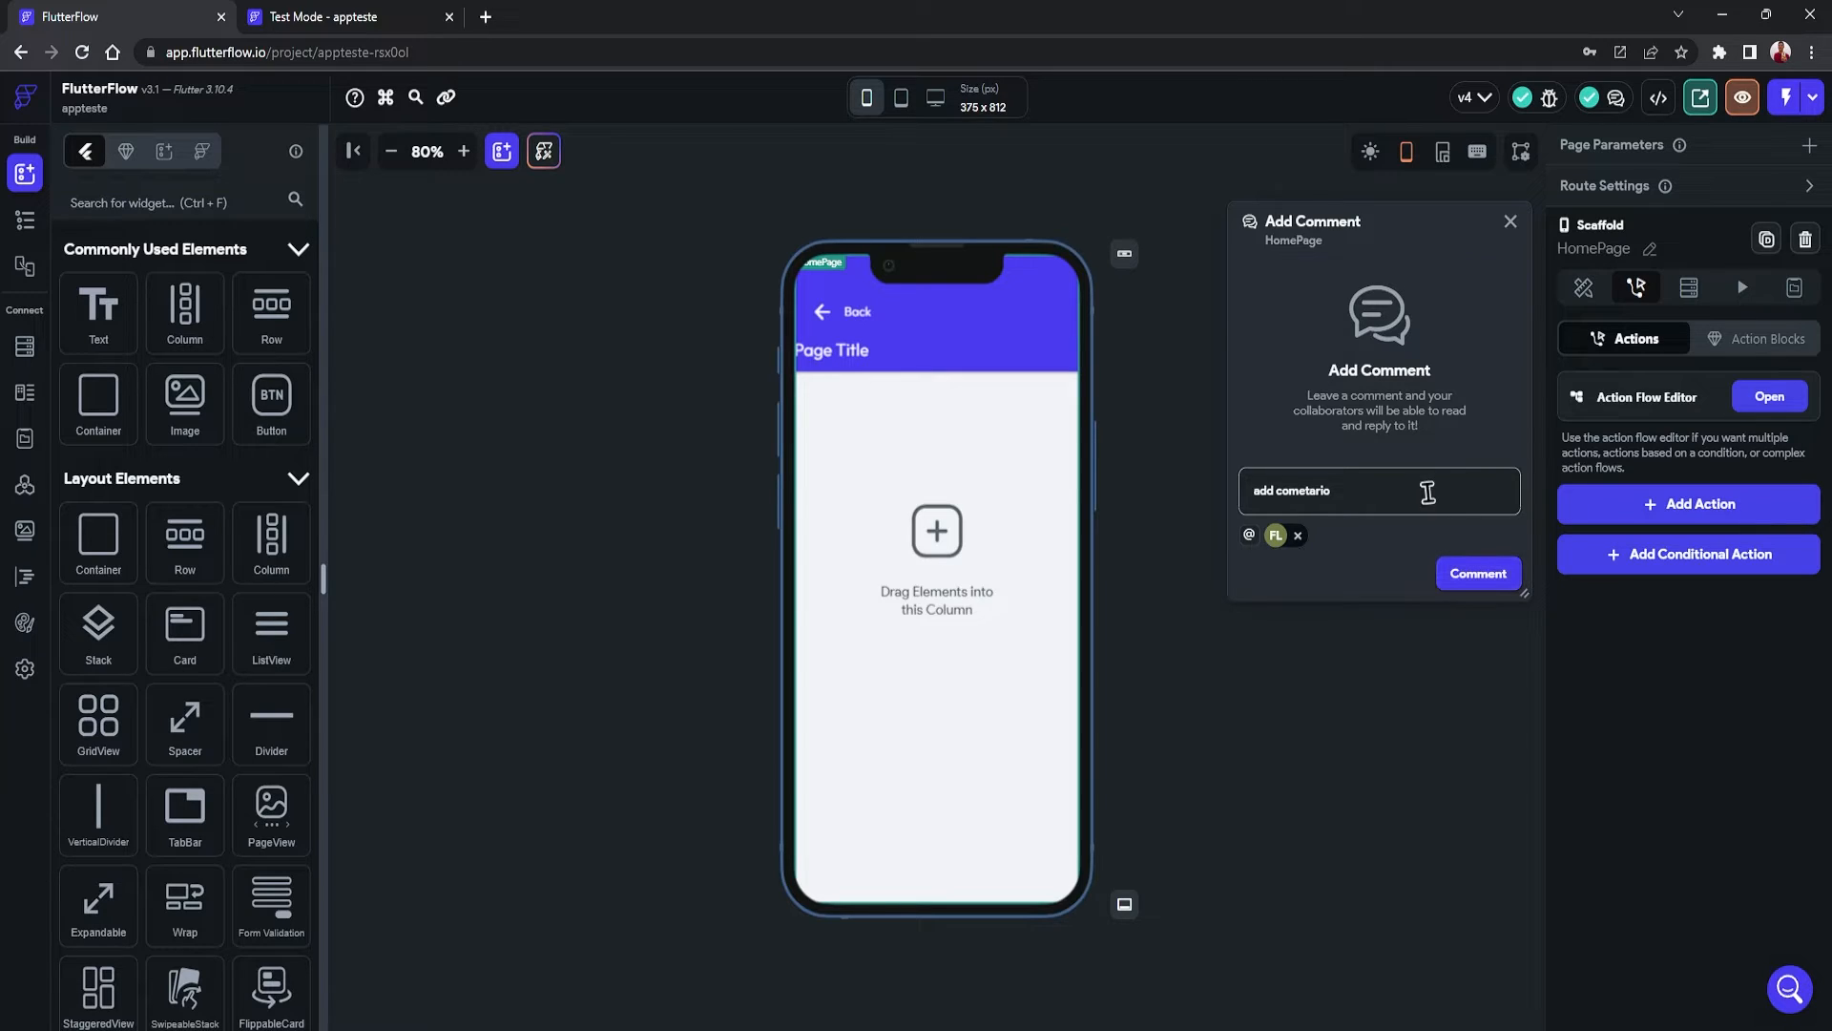
key(Return)
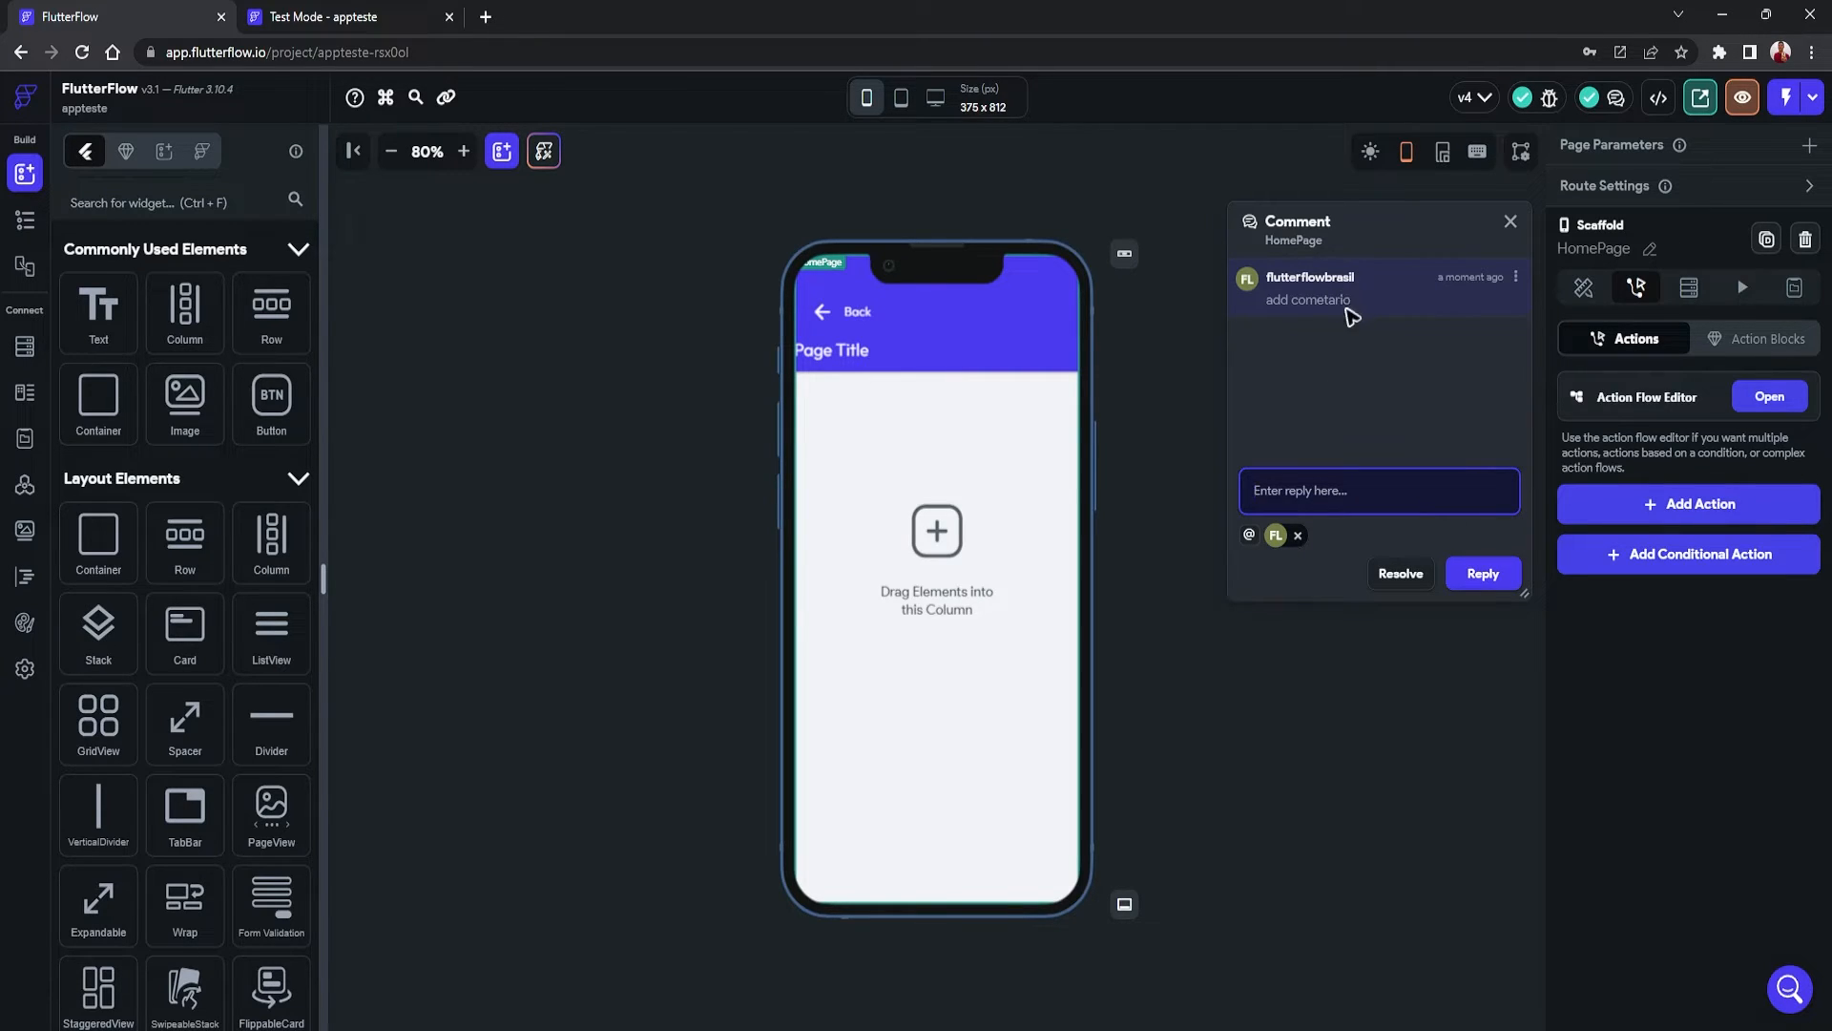
click(1454, 582)
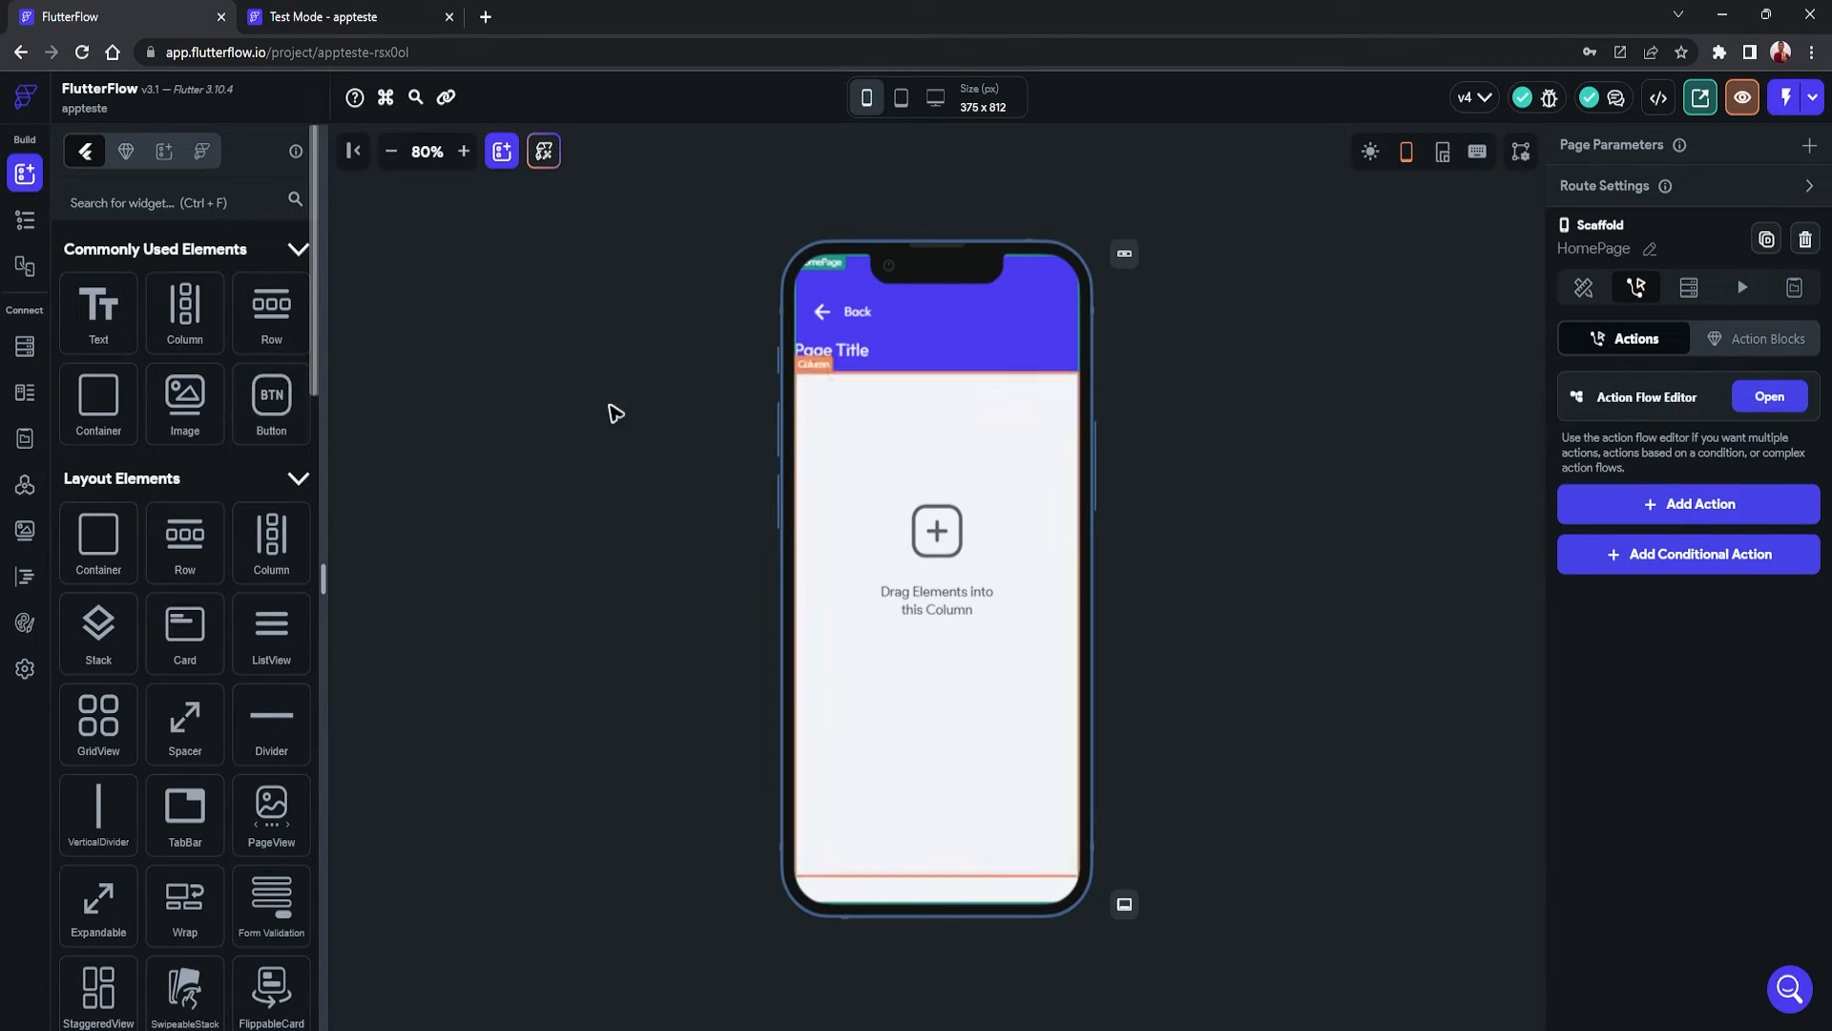
Add a Button and a 'Hello World' Text to the column, then preview the page
drag(274, 399, 894, 488)
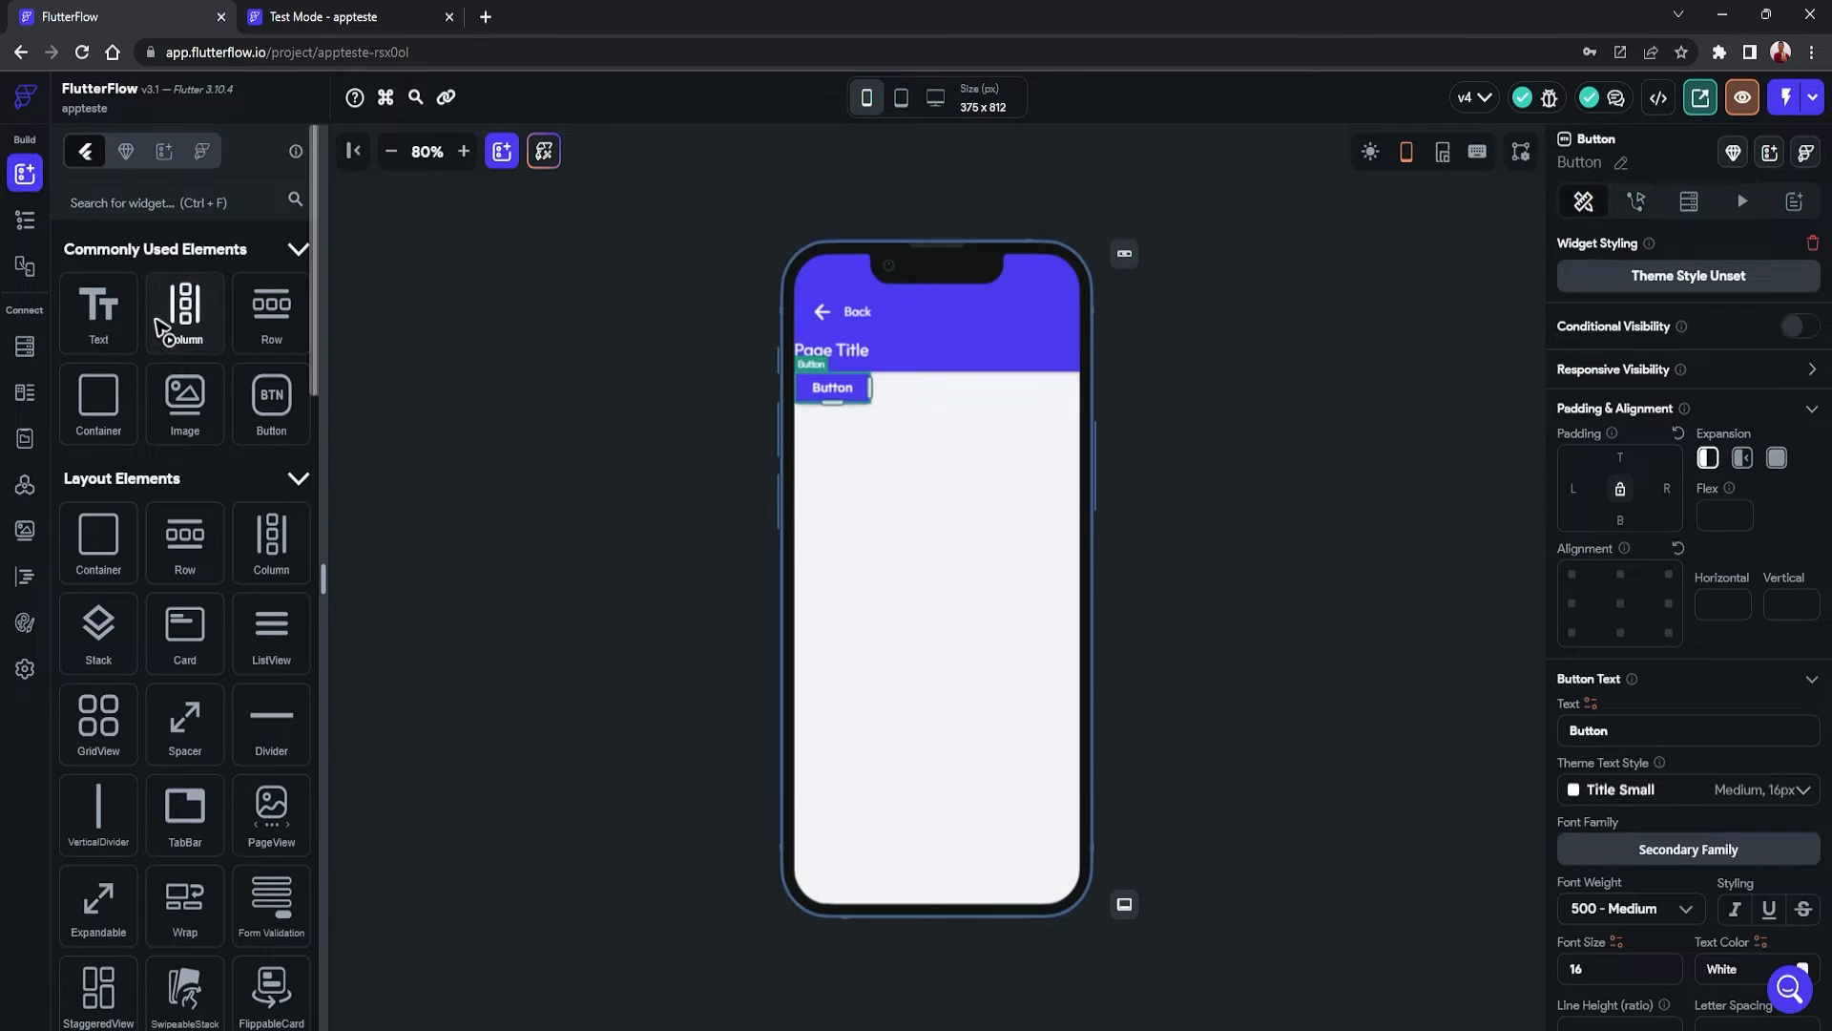
drag(103, 322, 845, 515)
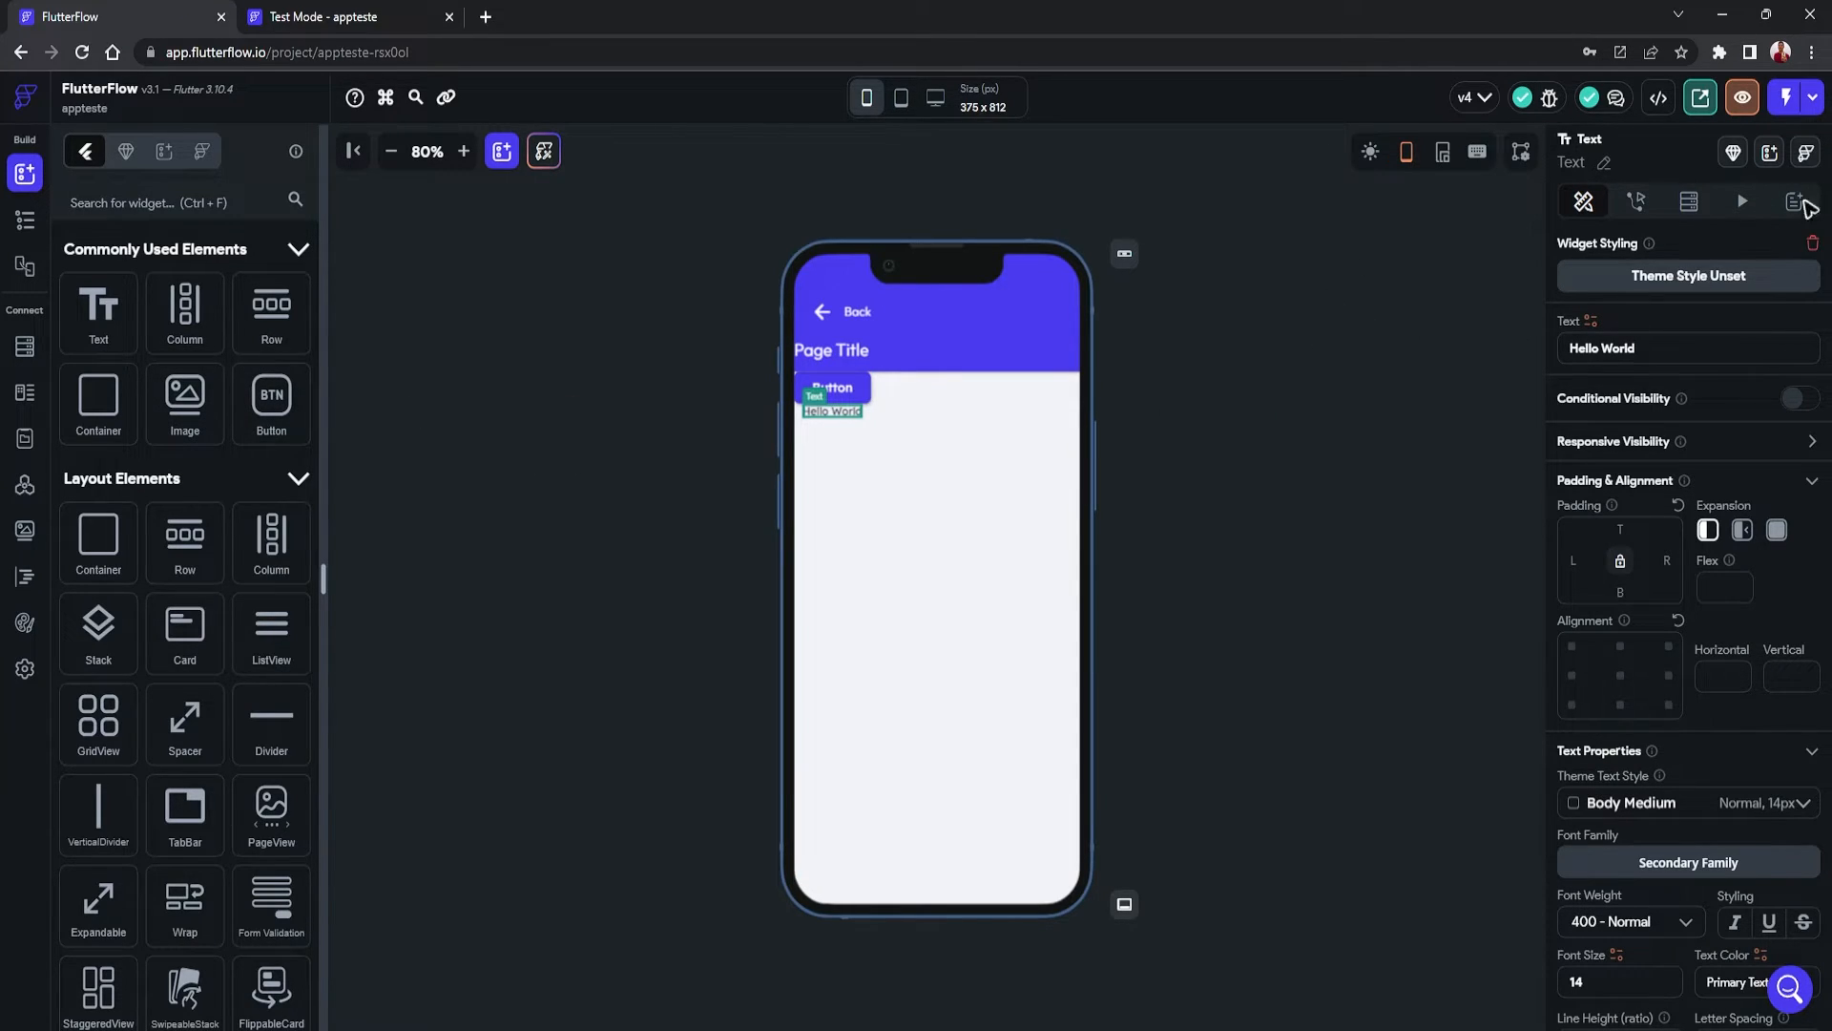
click(1742, 99)
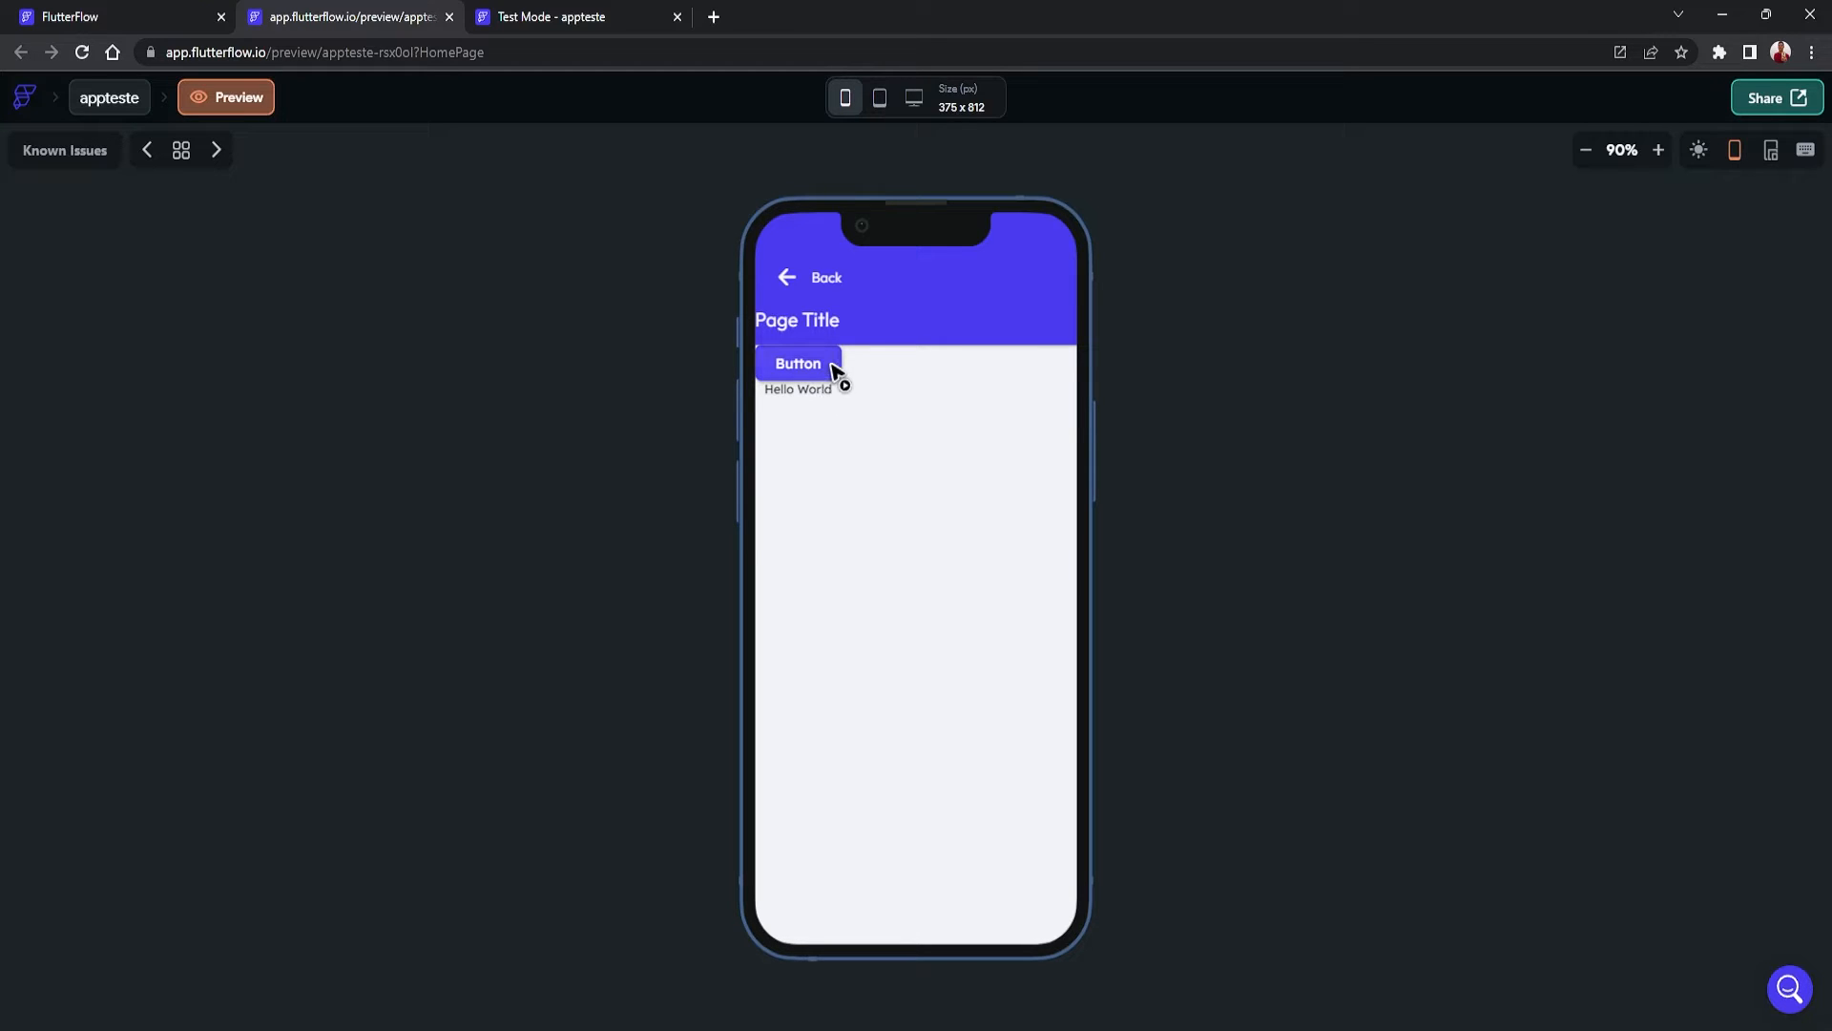
Return to the appteste editor and bring up the Run/Test options beside the lightning button
click(86, 14)
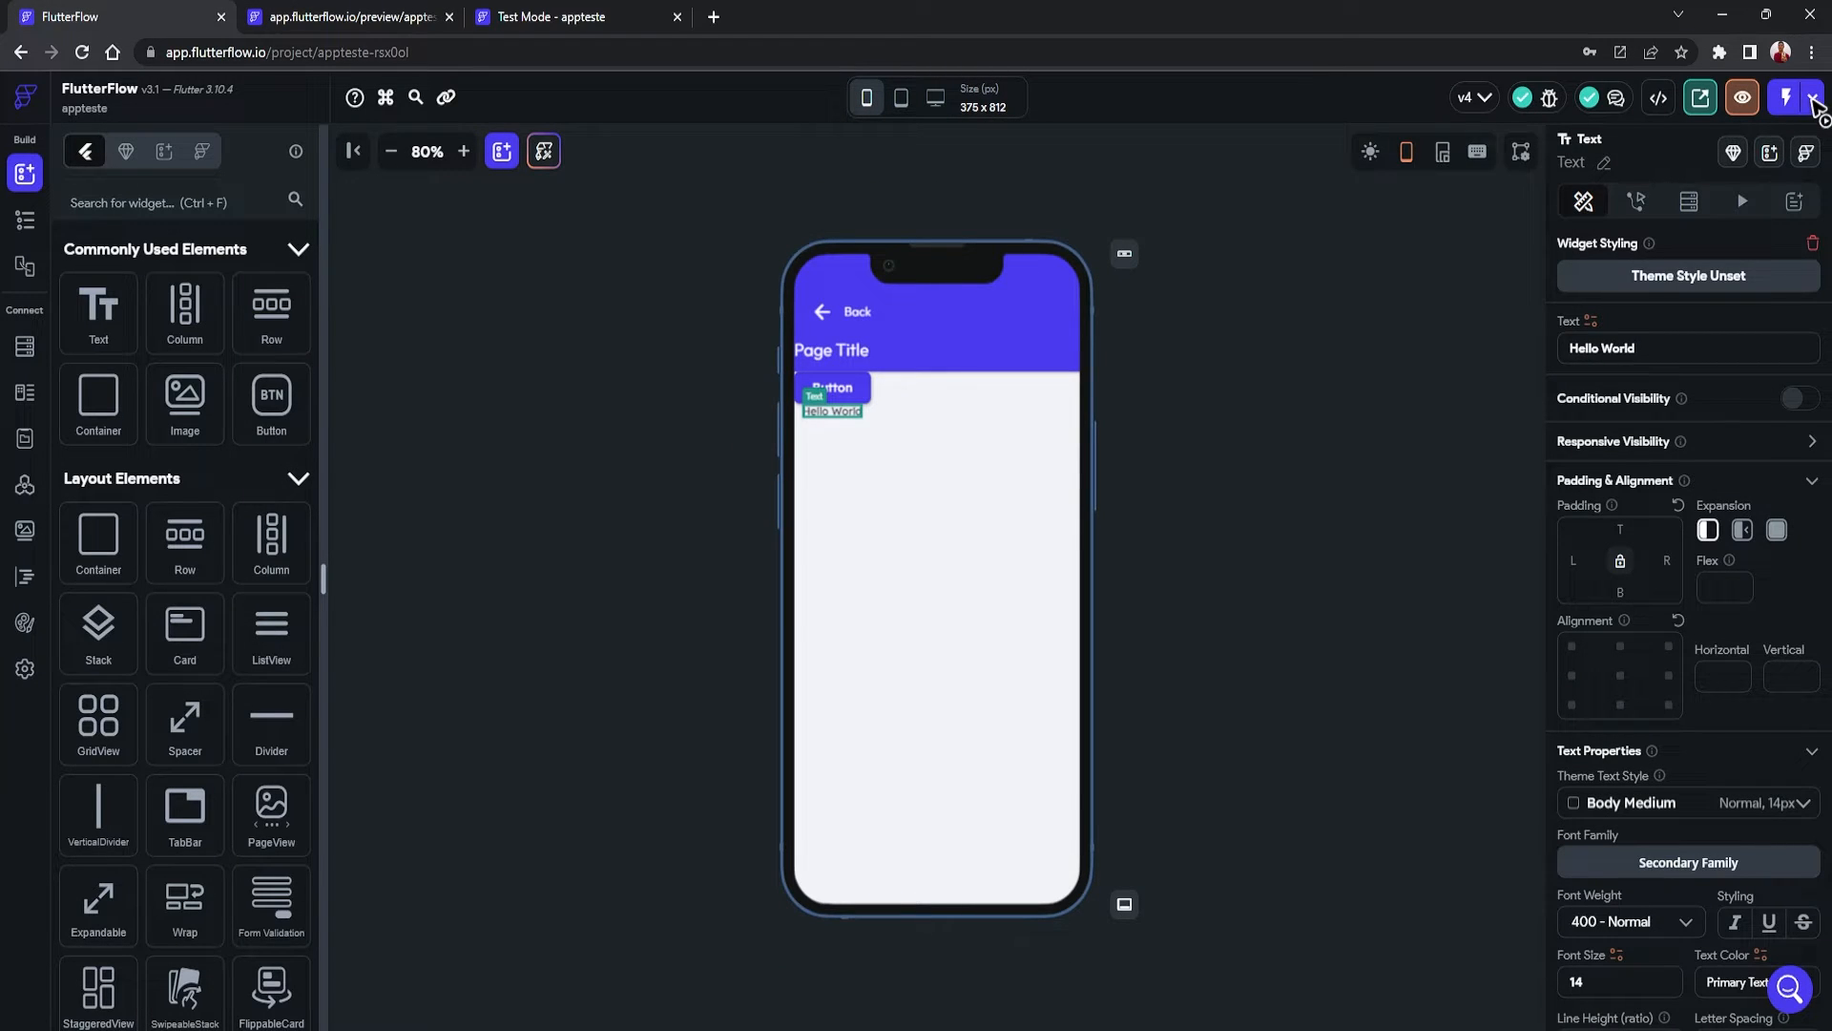
click(1812, 98)
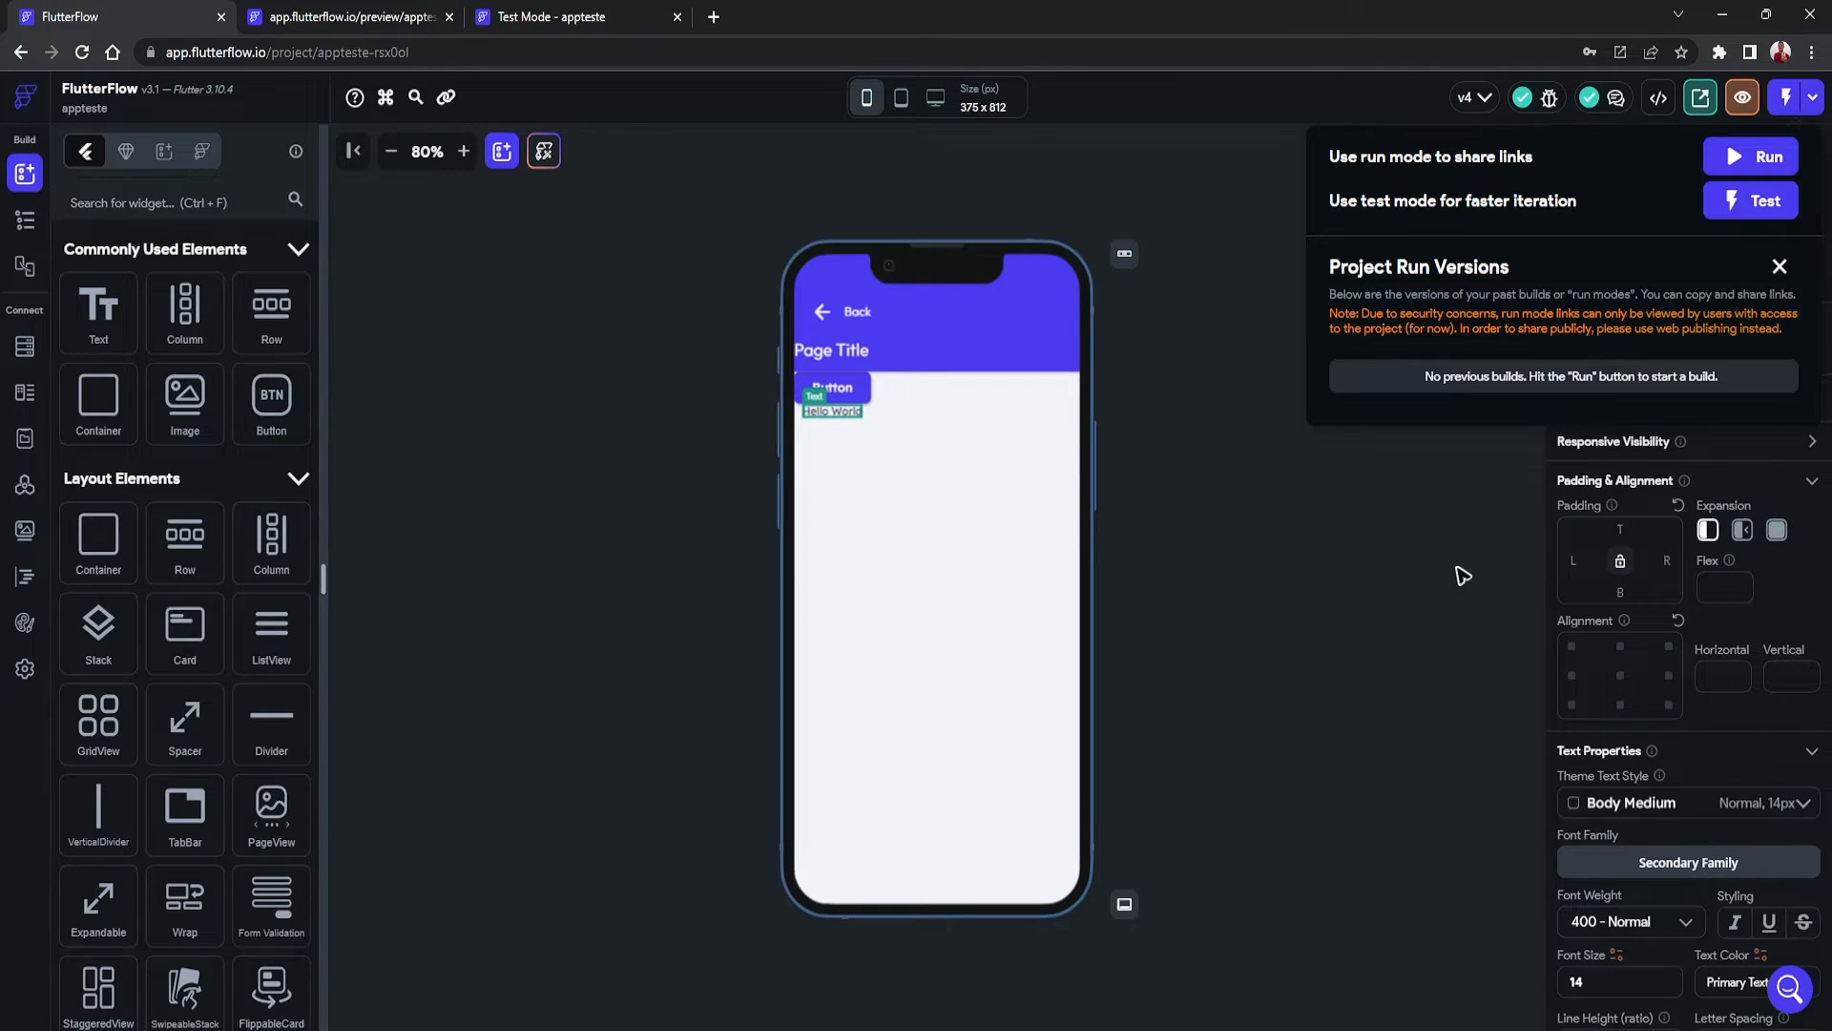
Start appteste in Test Mode, then dismiss the Run Versions popup back in the editor
click(1760, 204)
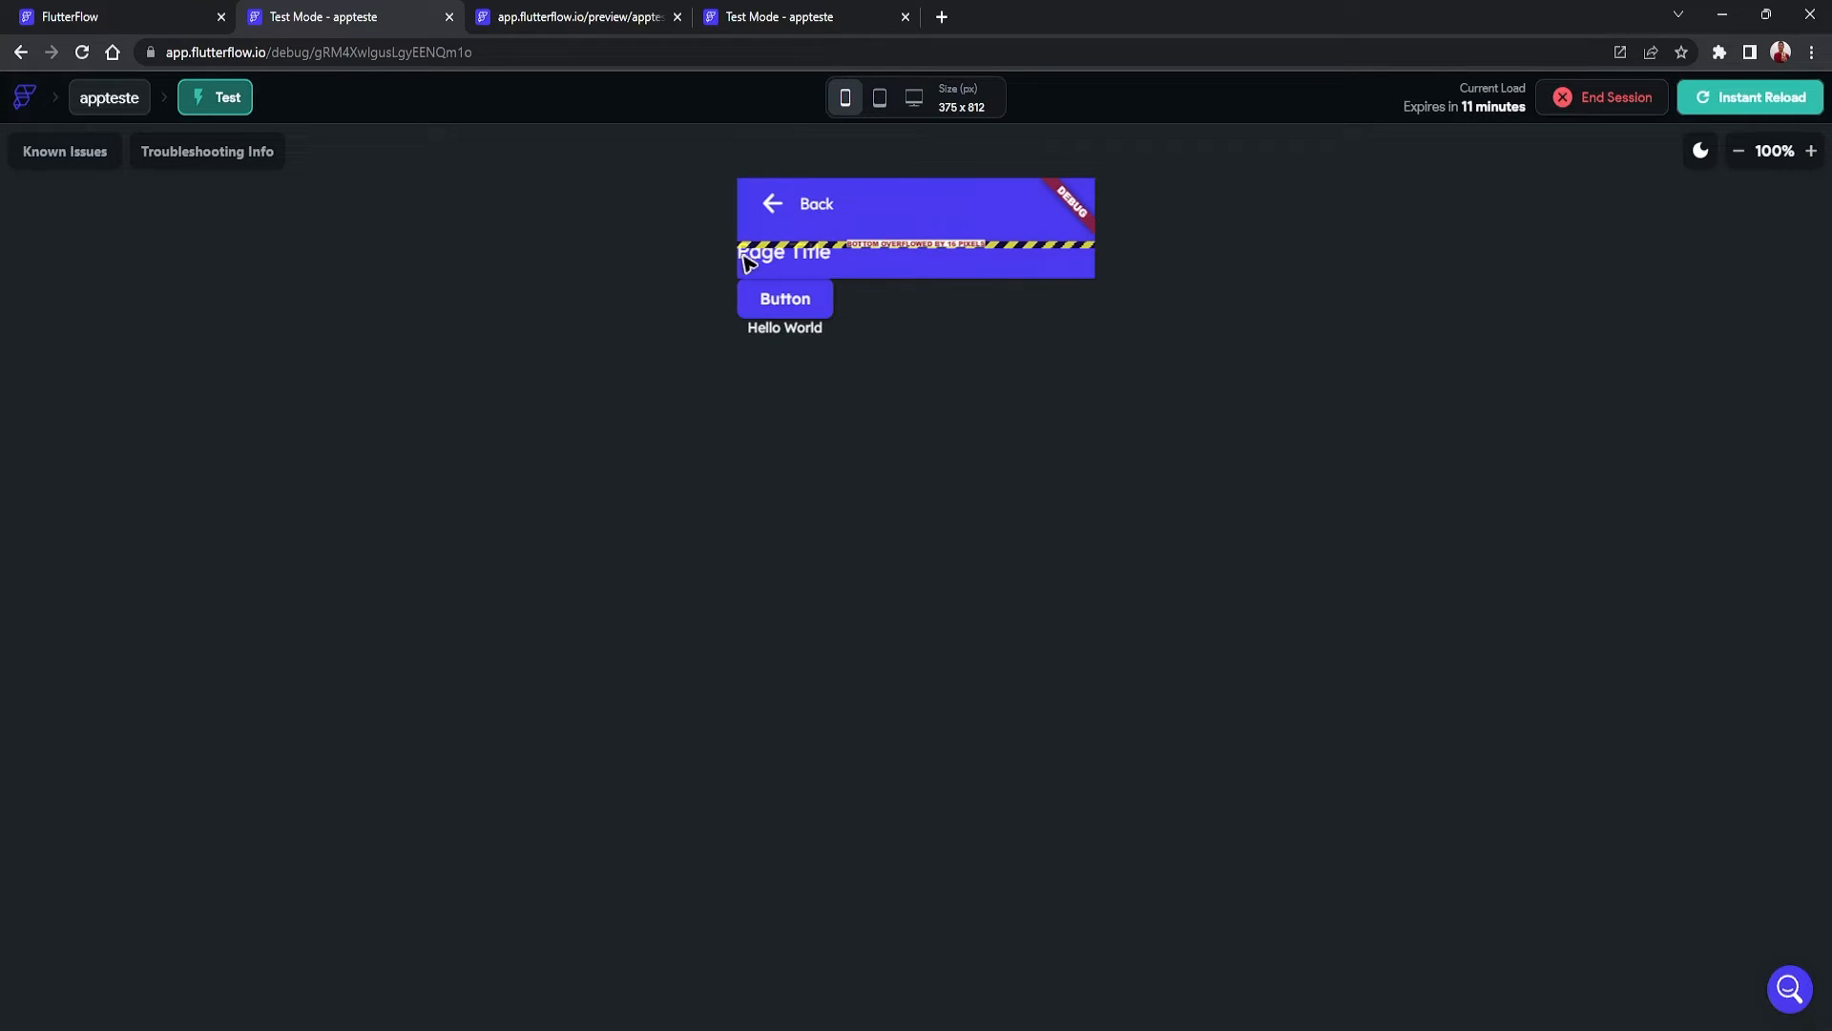
click(111, 11)
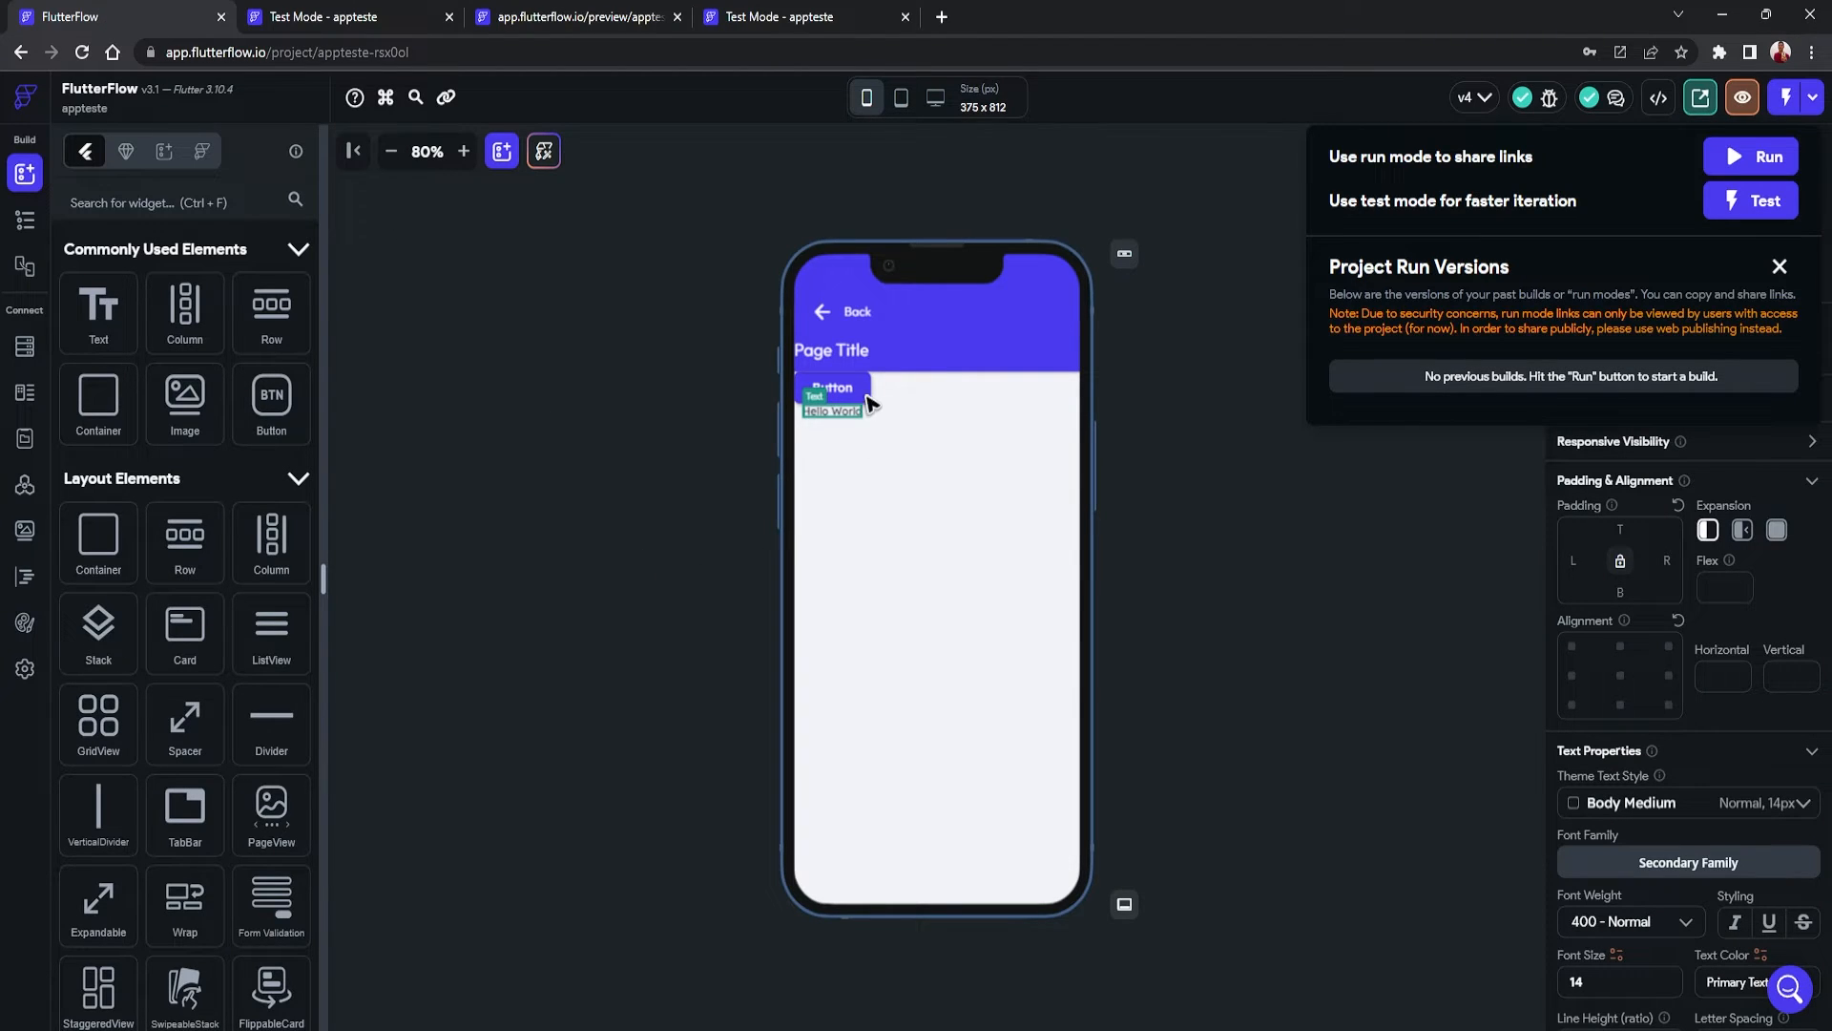
click(1126, 258)
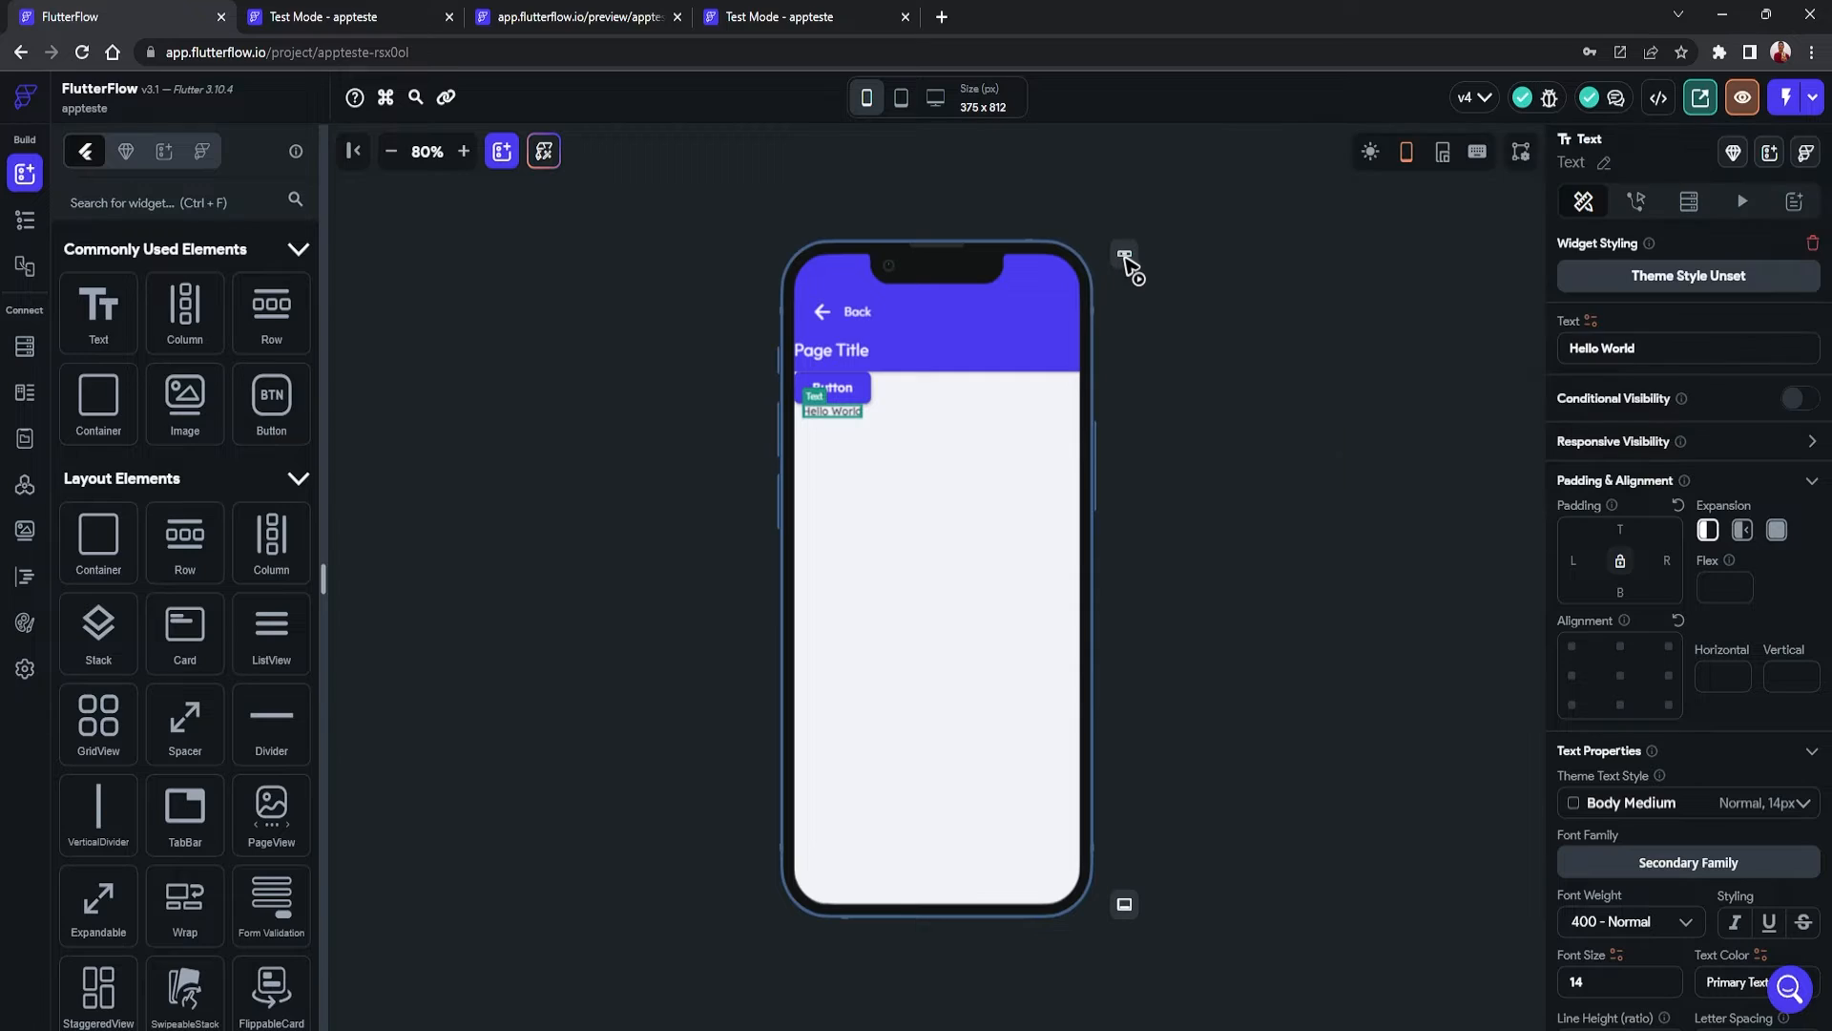
Instant-reload the Test Mode build so it shows Page Title, the Button and Hello World
click(325, 16)
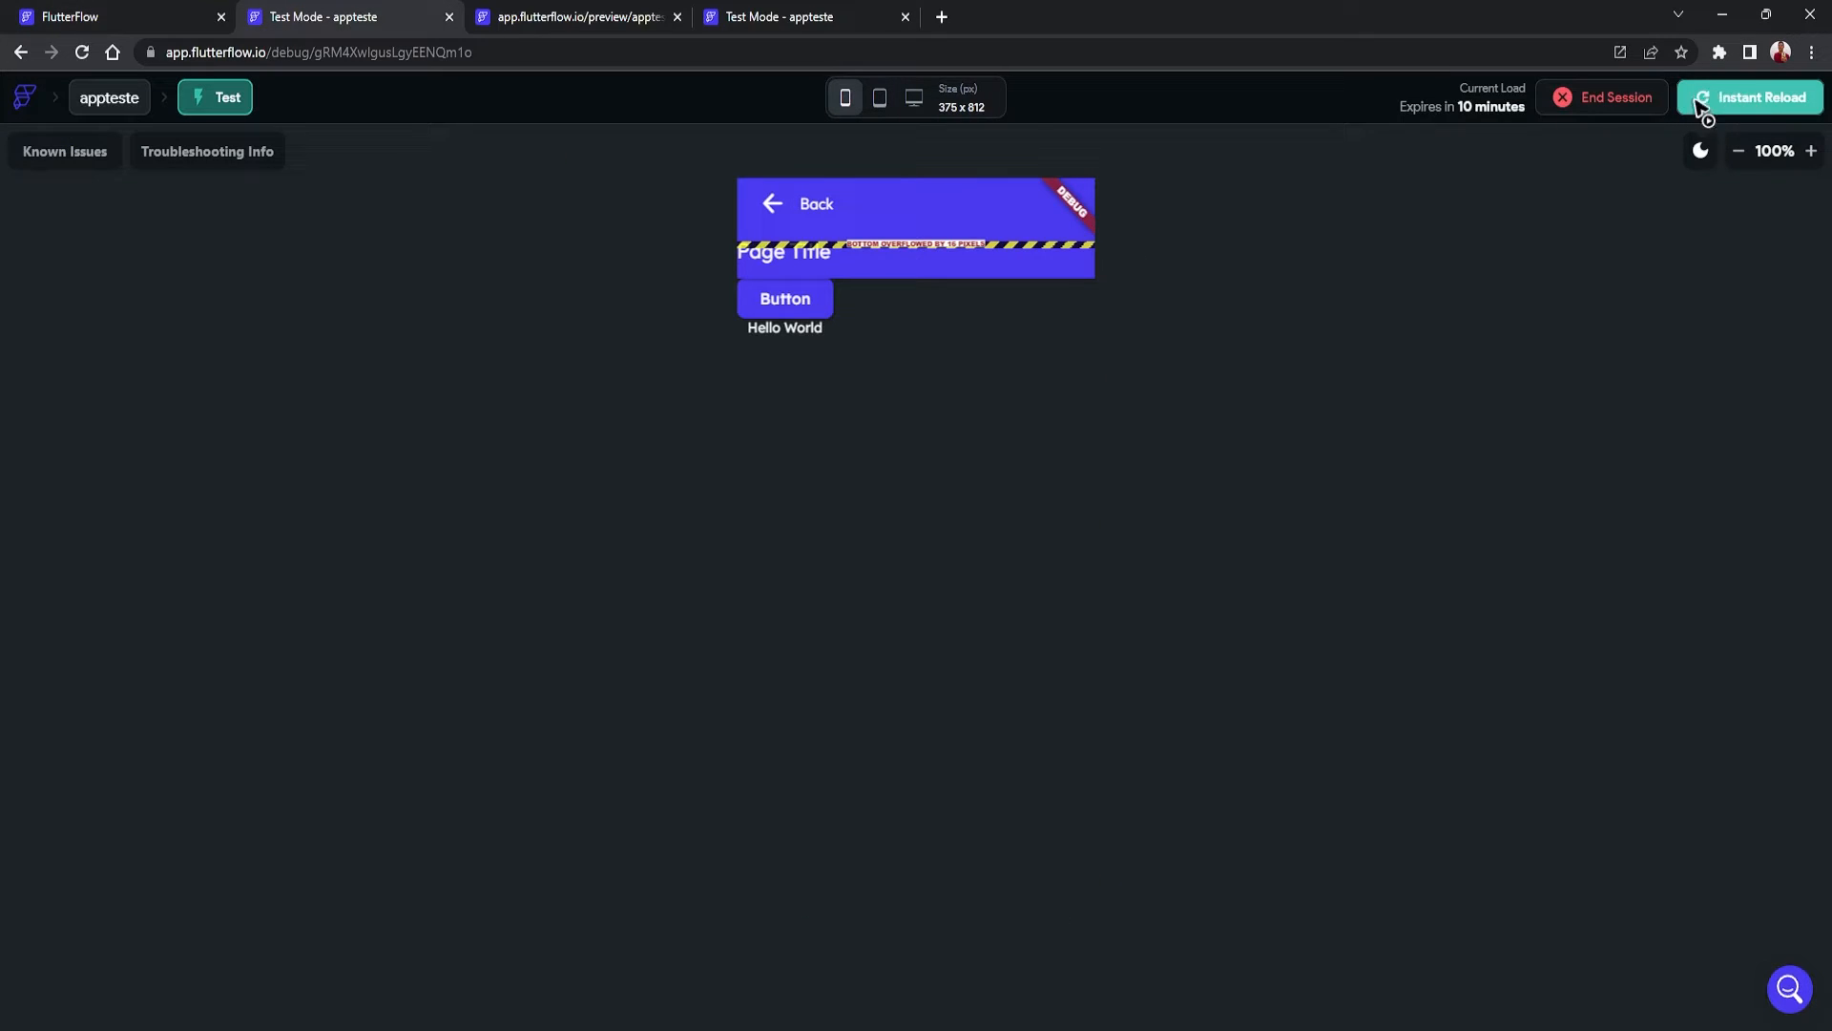
click(1747, 99)
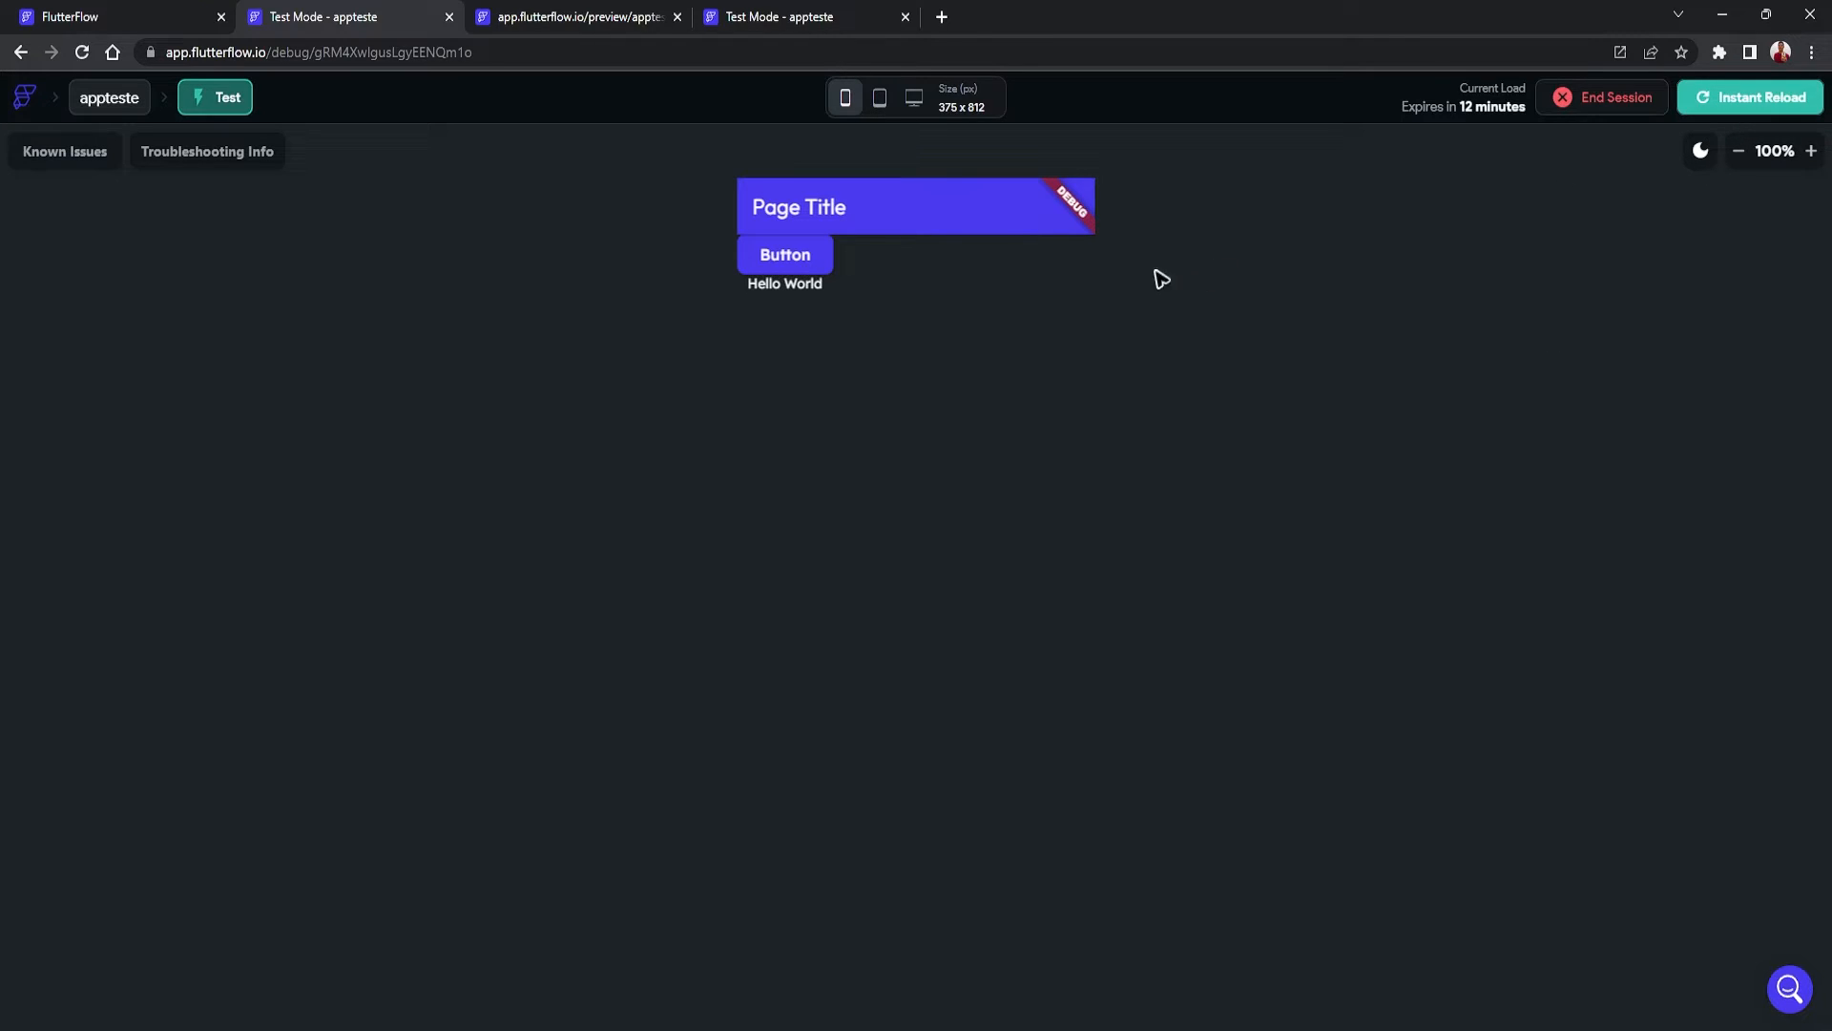
click(134, 12)
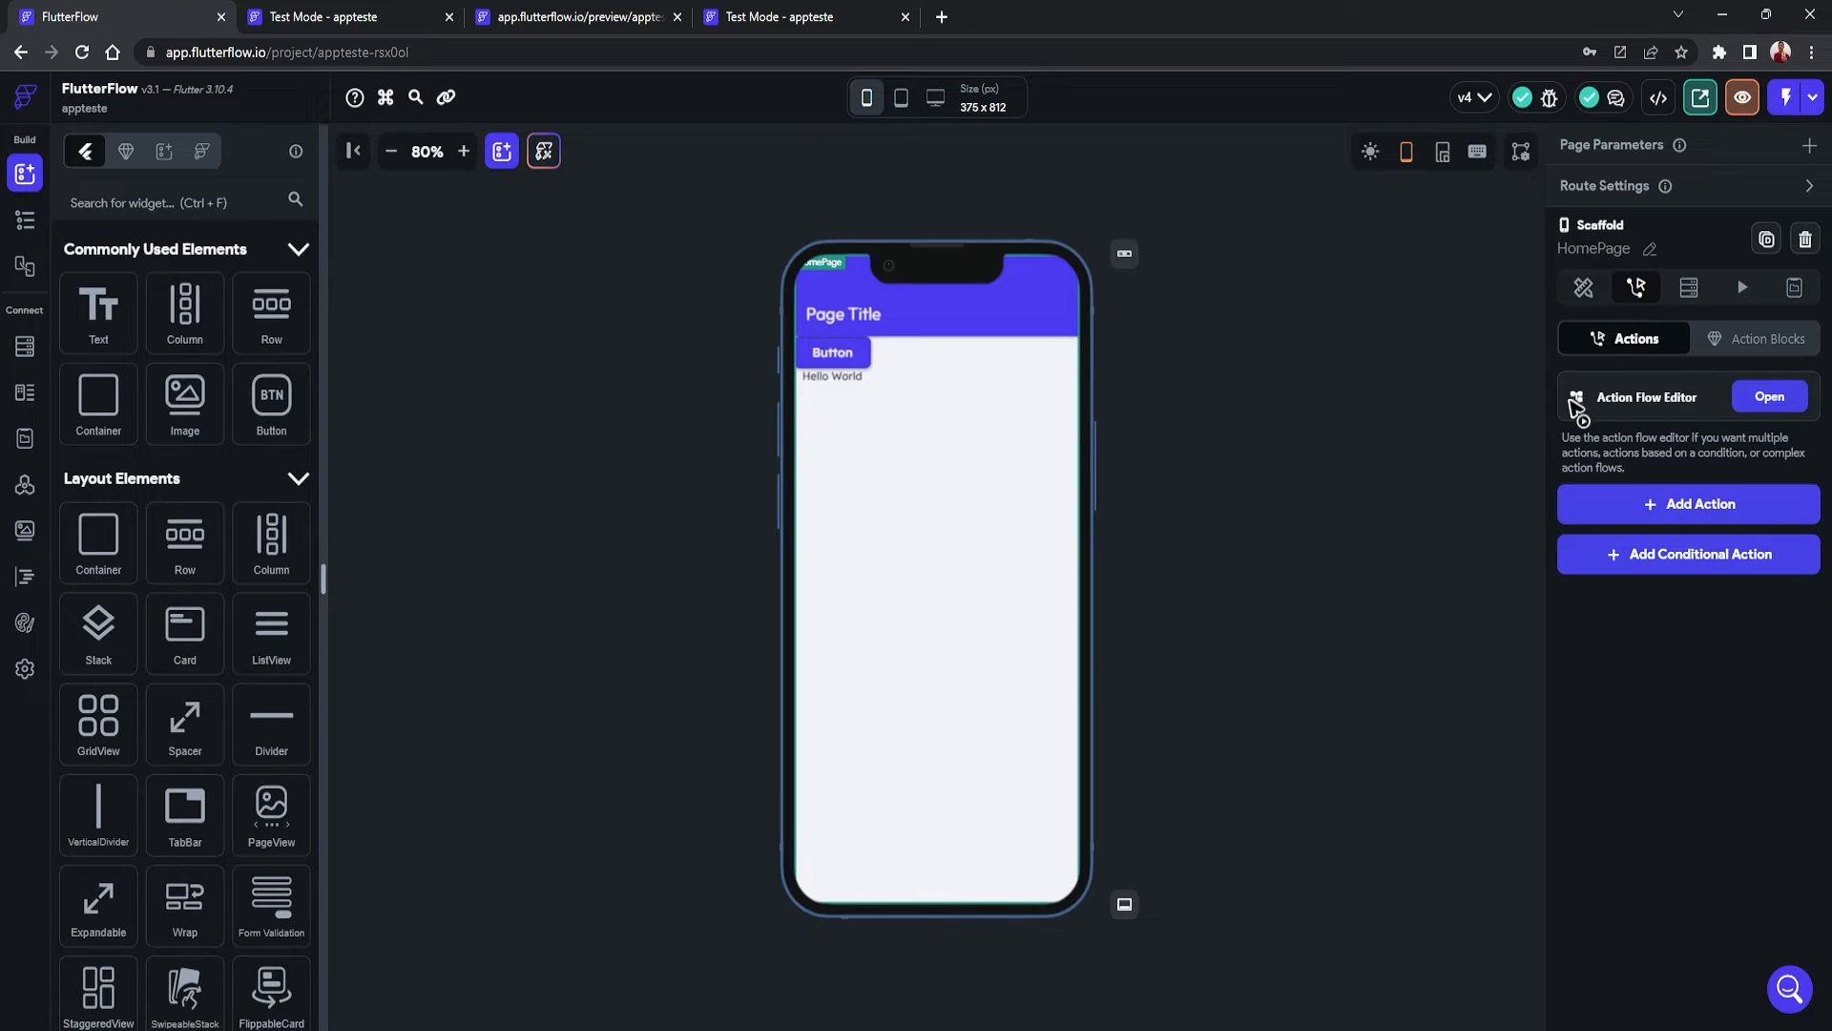
Give the button 20 padding on every side, the label 'login' and fill color #70ef39
click(821, 356)
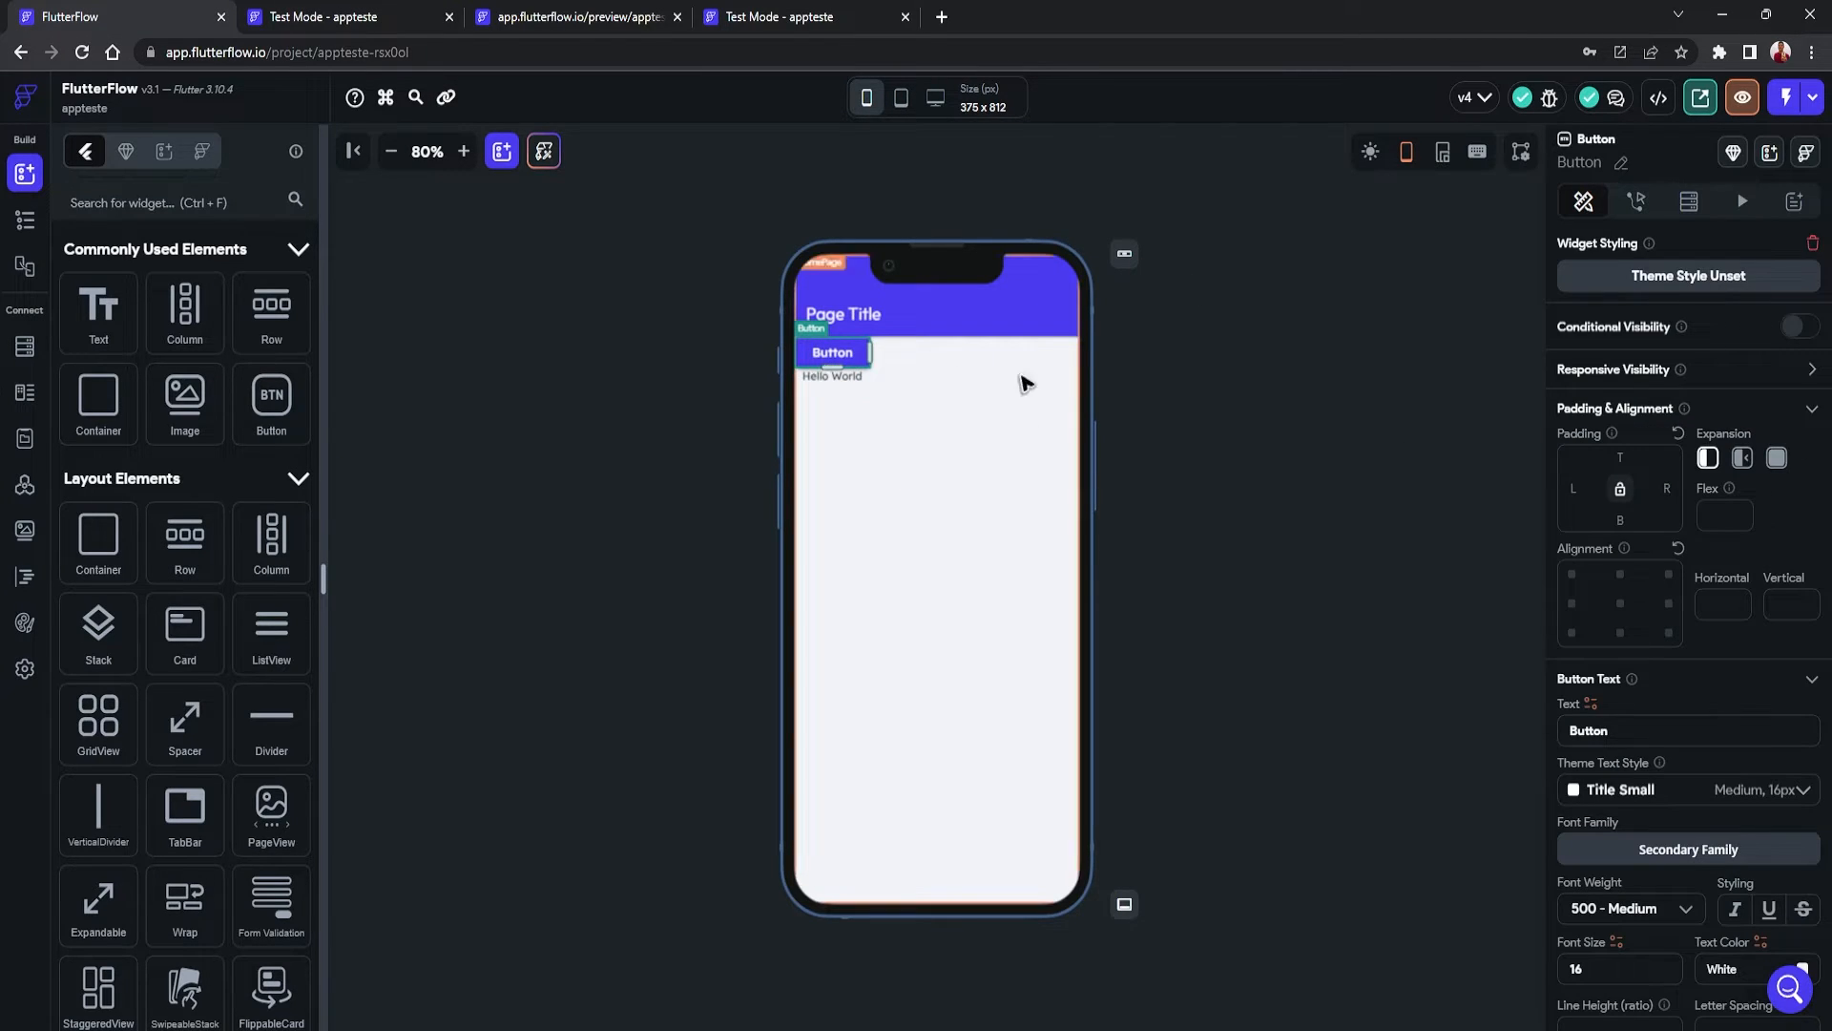
click(1628, 459)
text(20)
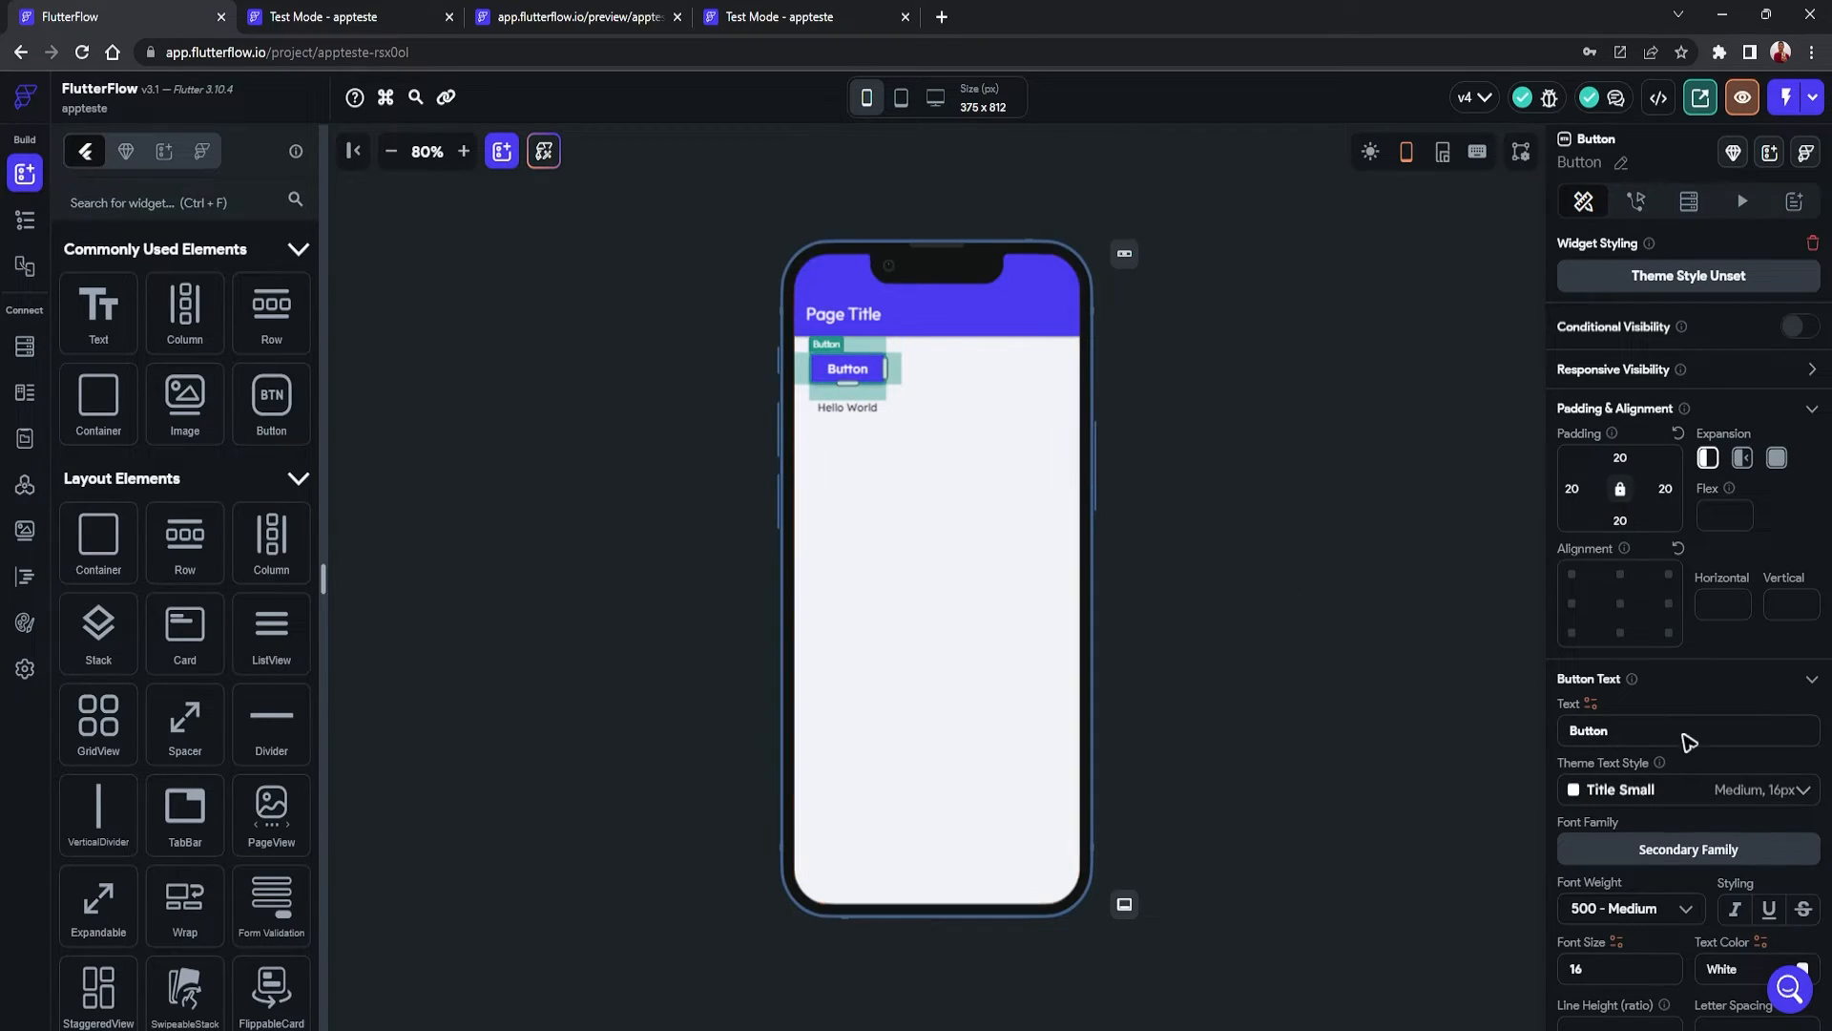
drag(1641, 738, 1524, 731)
text(login)
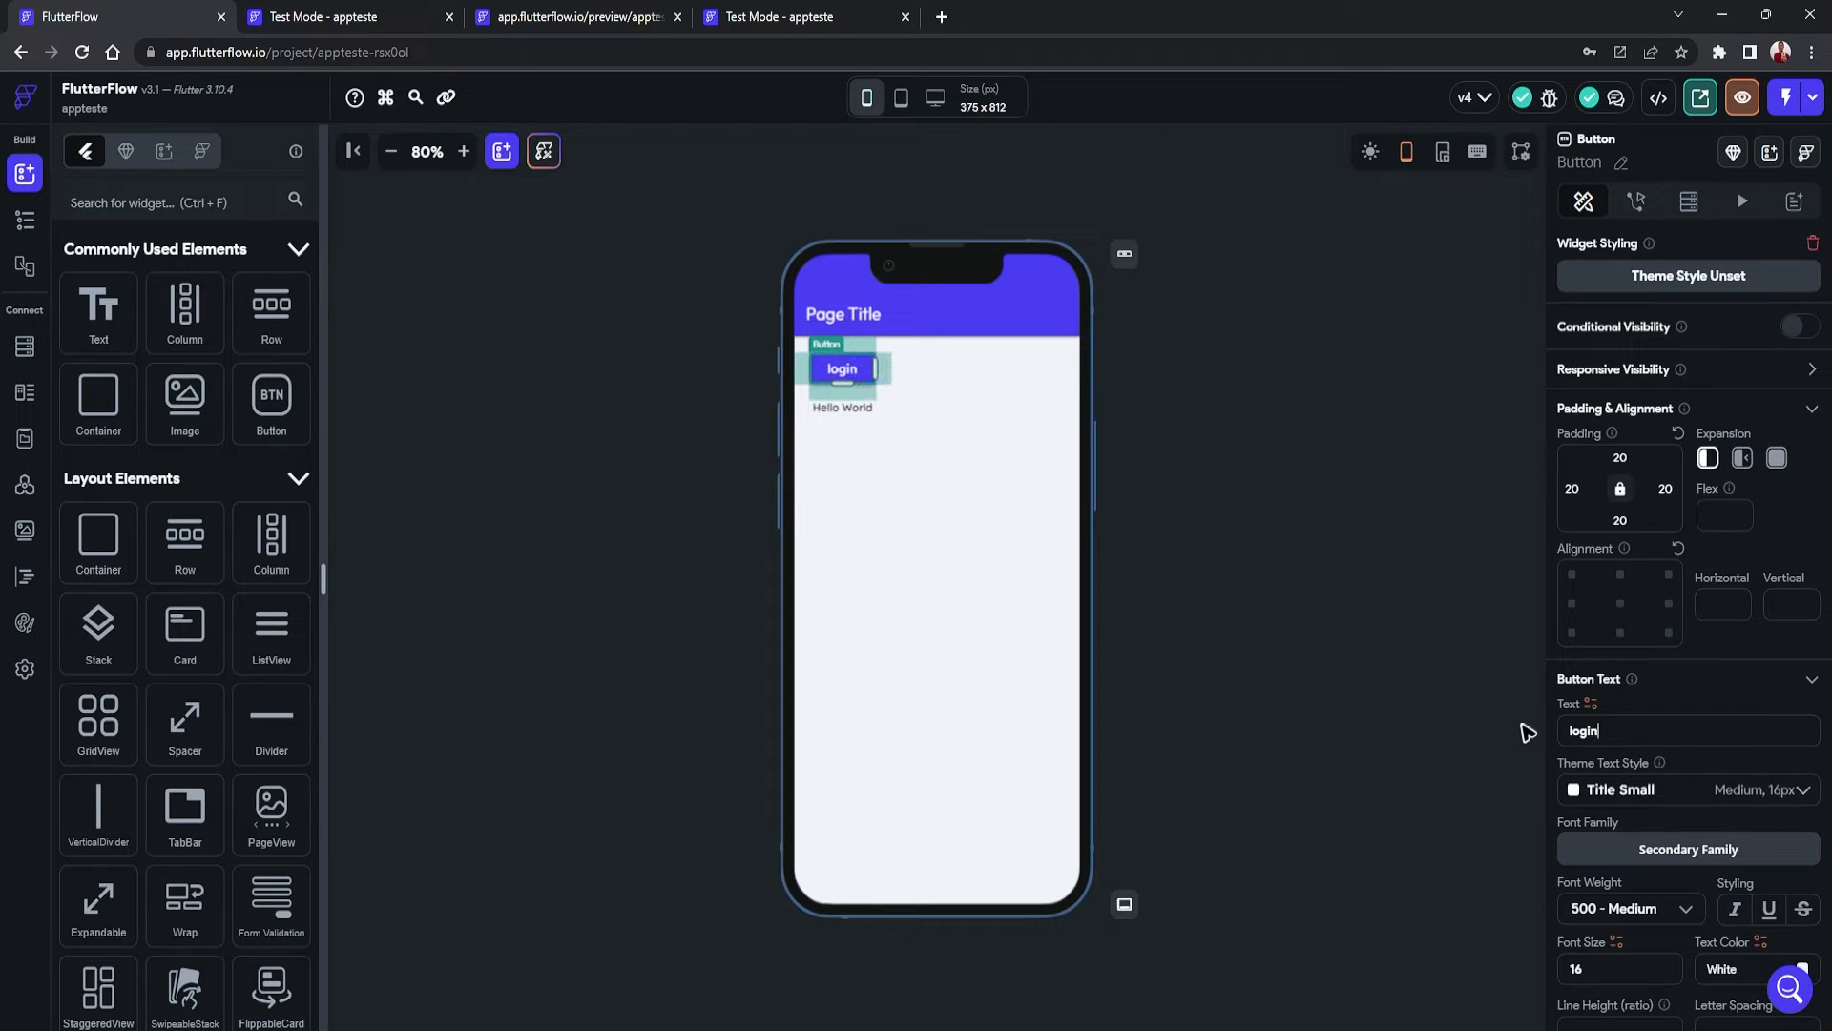
scroll(1703, 828, down, 2)
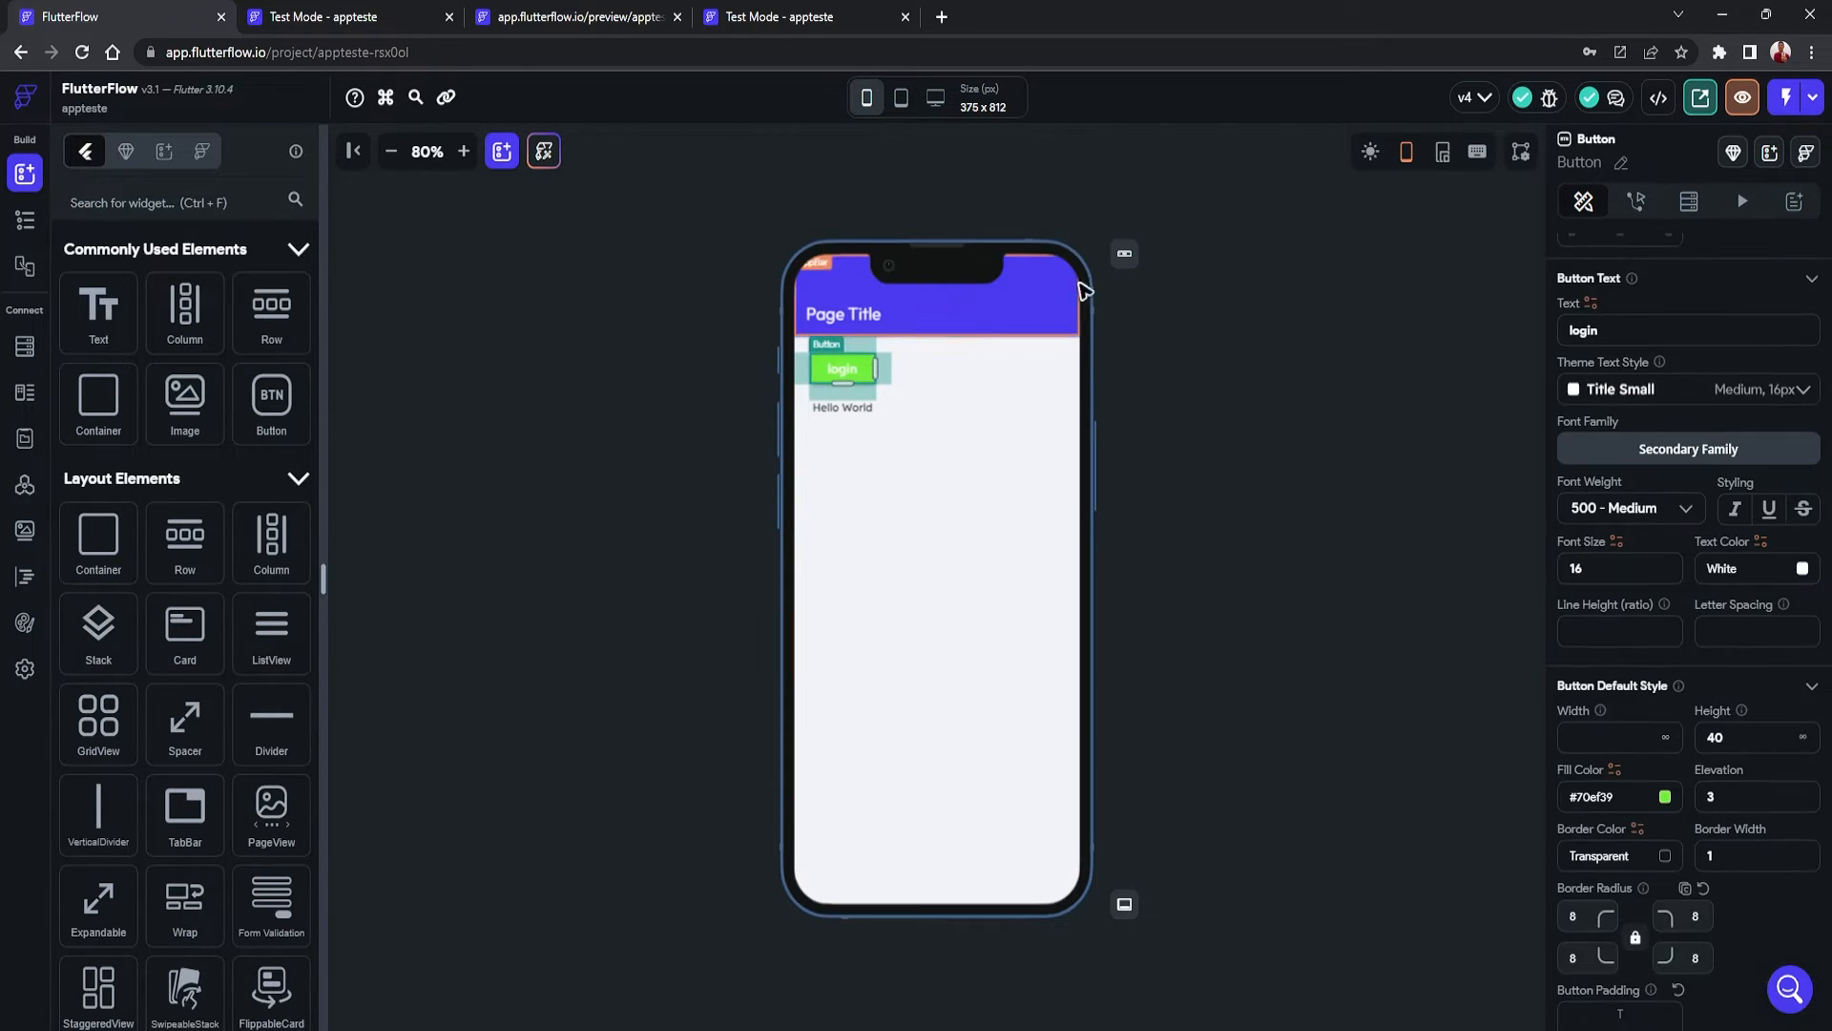
click(372, 8)
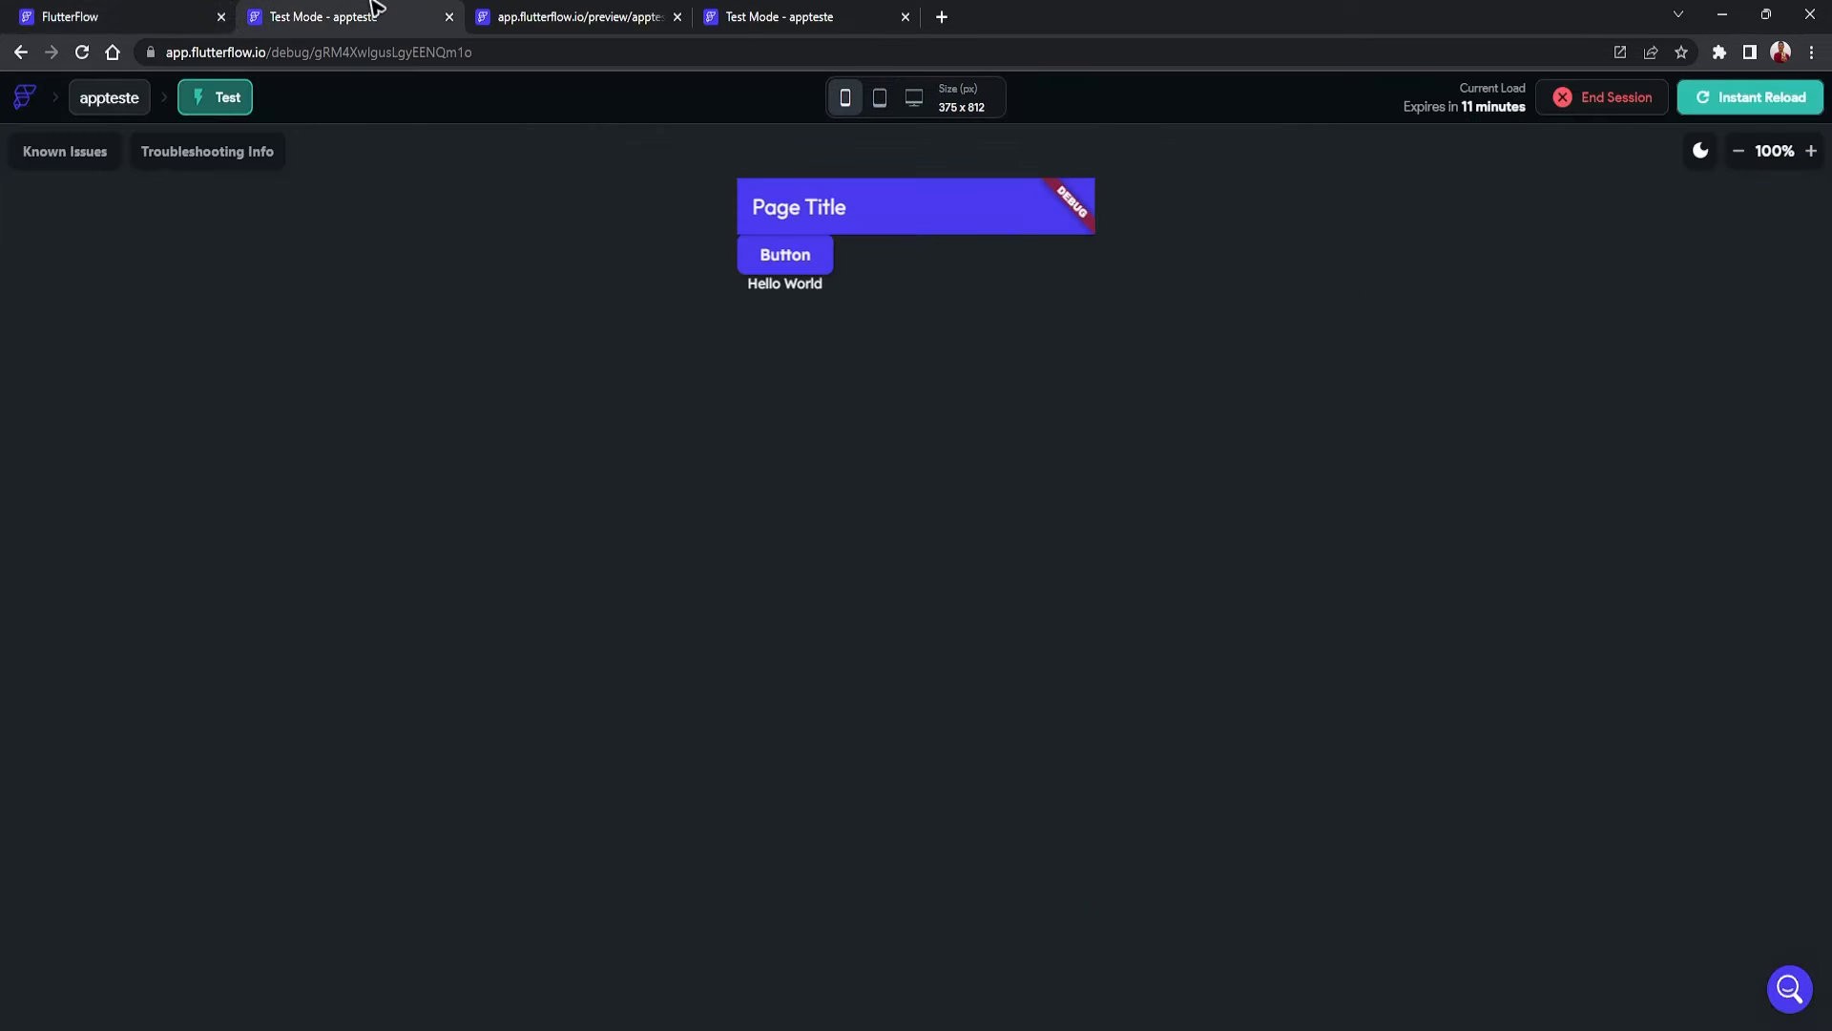
Reload the test build to show the green login button, toggle light/dark theme, then close the tab
click(1763, 99)
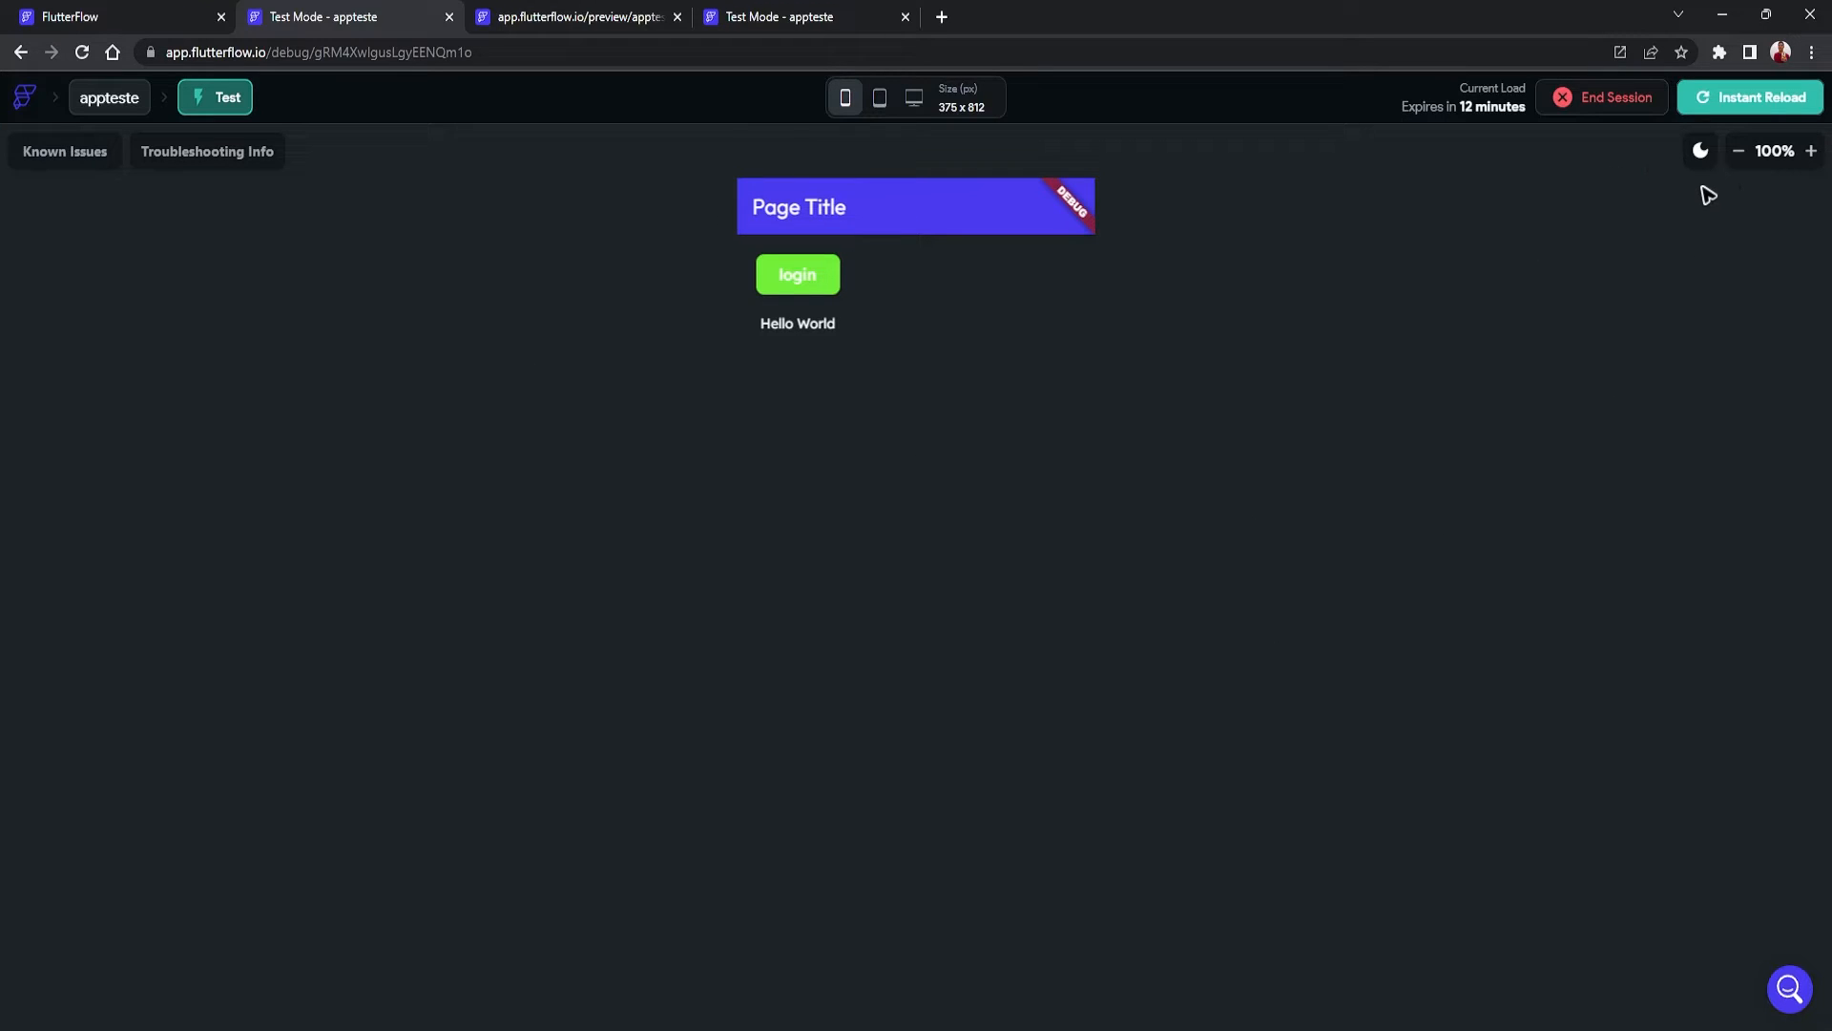
click(1700, 151)
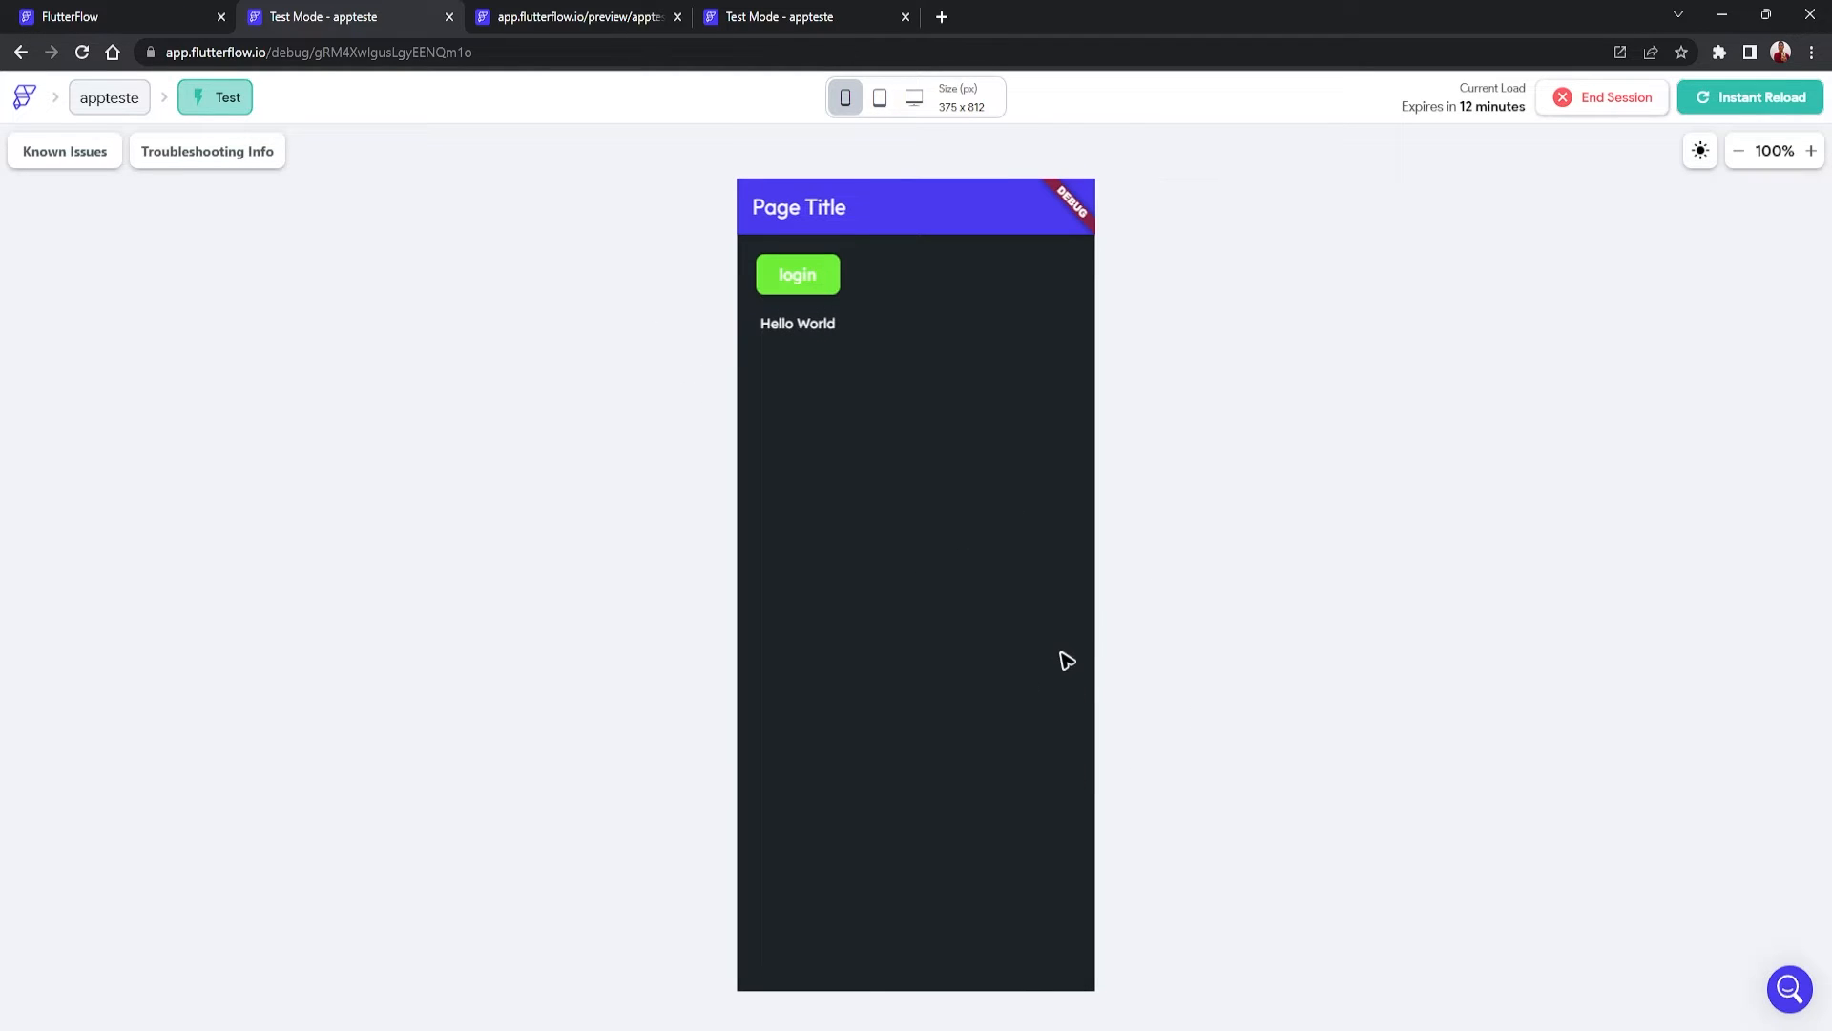
click(1701, 151)
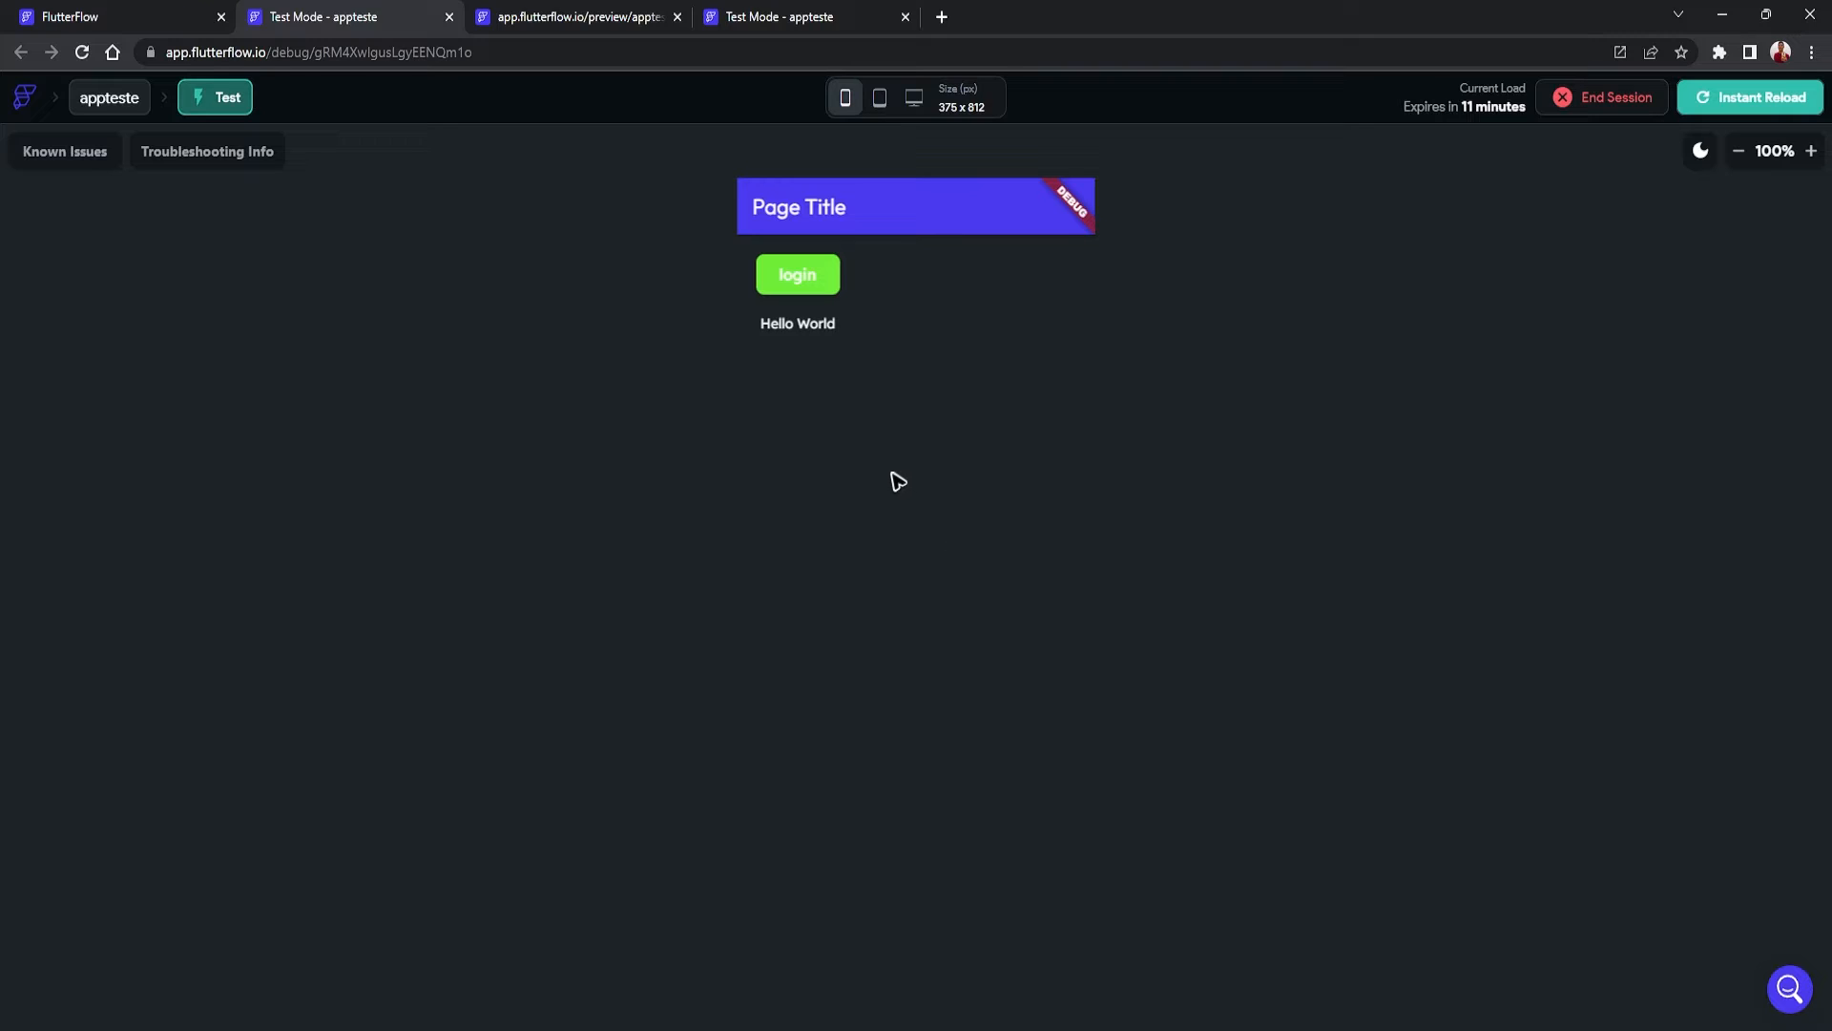
click(449, 18)
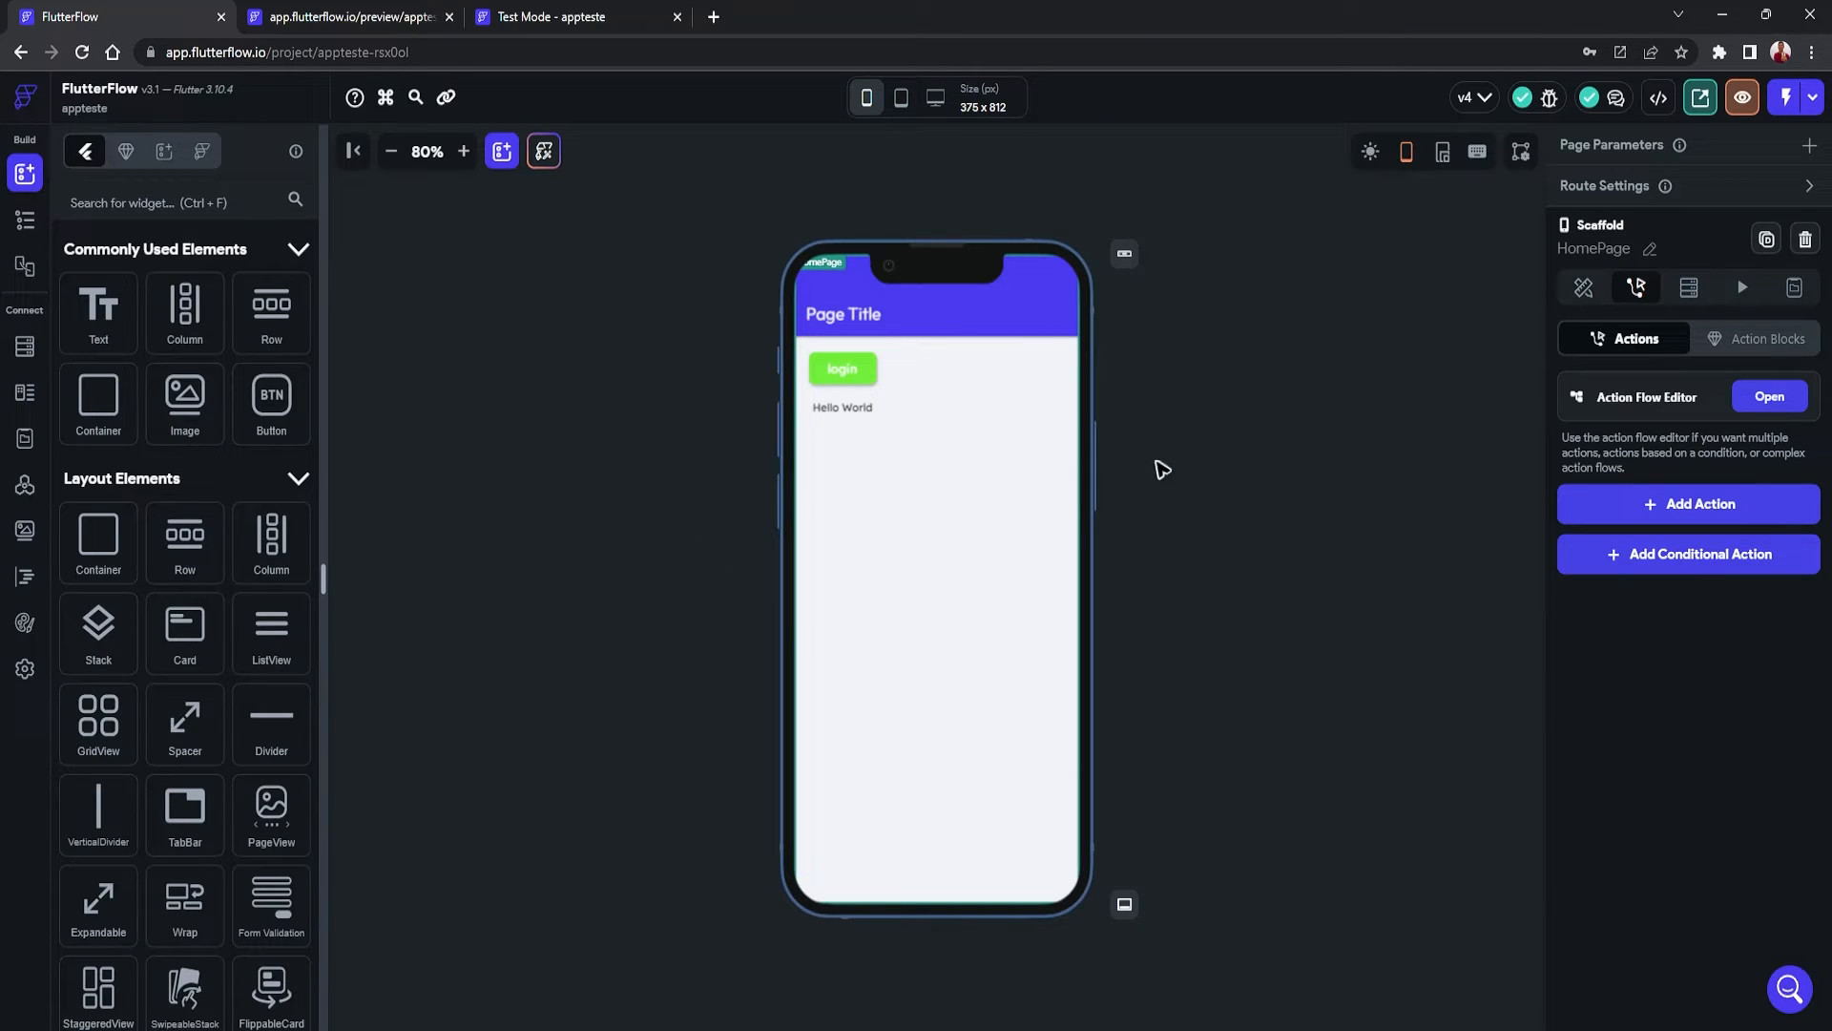
Go to the existing test session, then launch a live Run build of appteste in the browser
click(1785, 96)
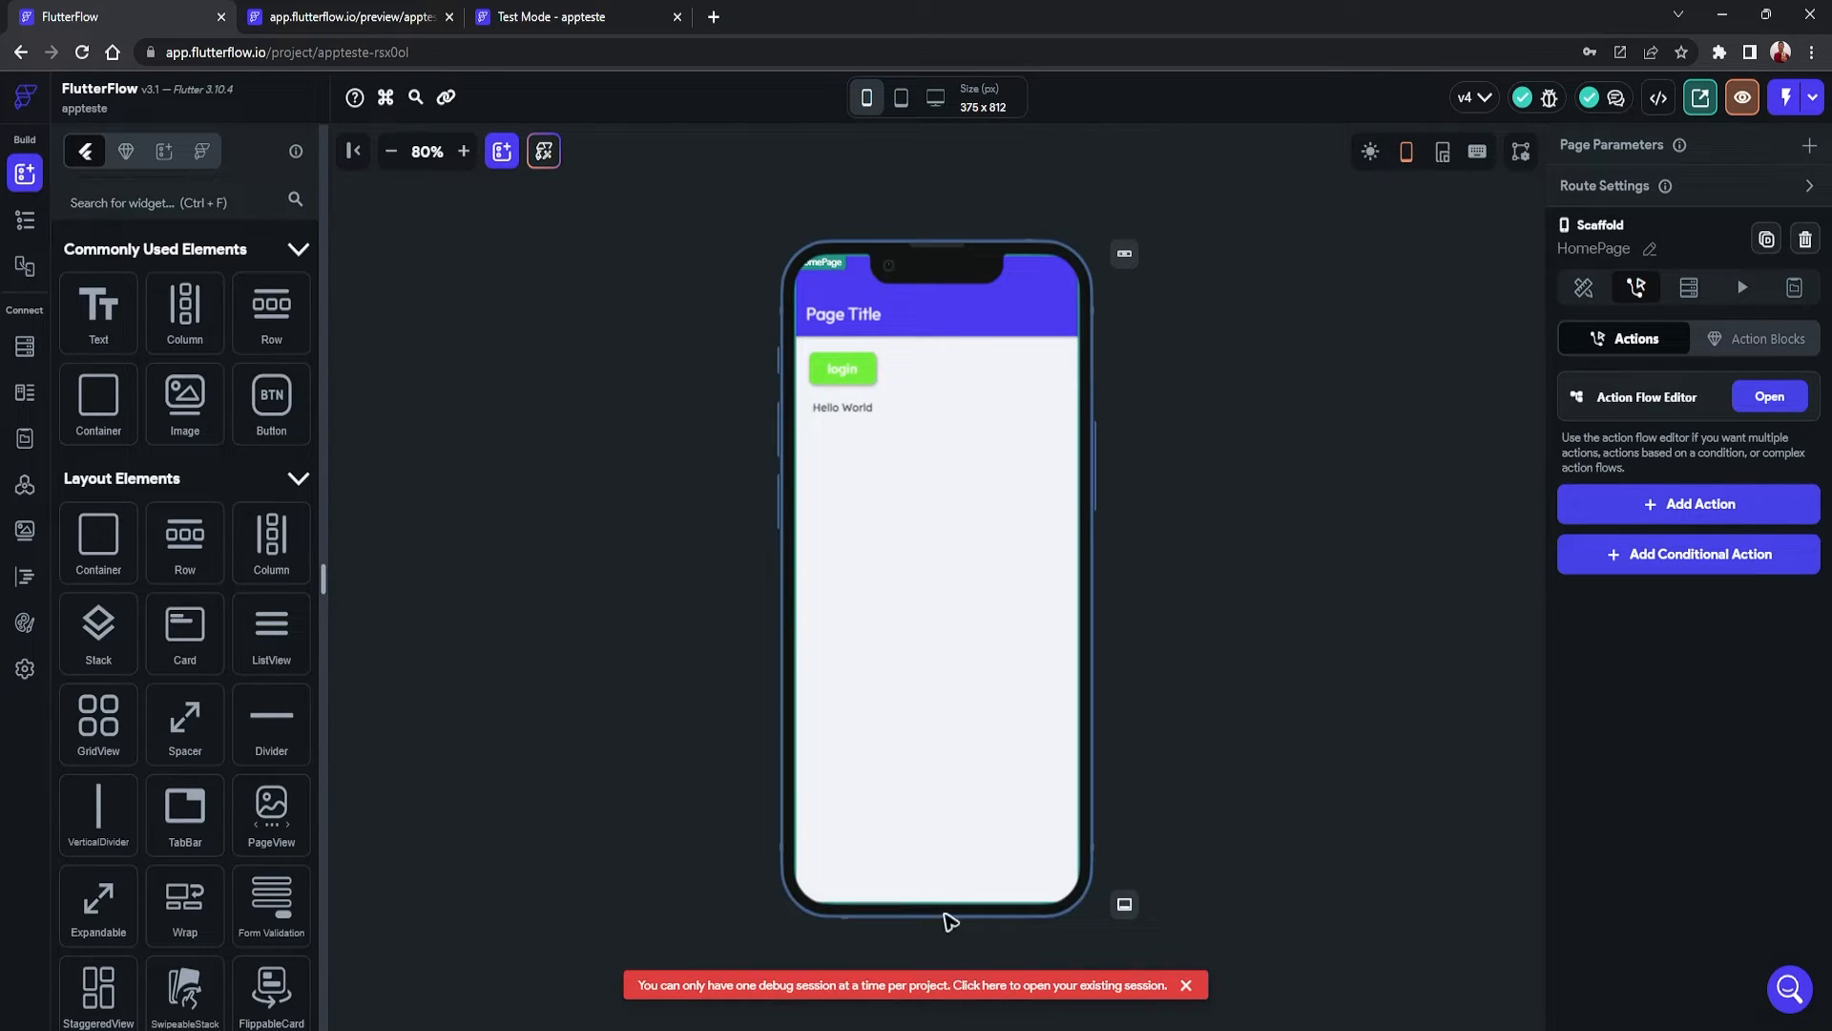
click(944, 984)
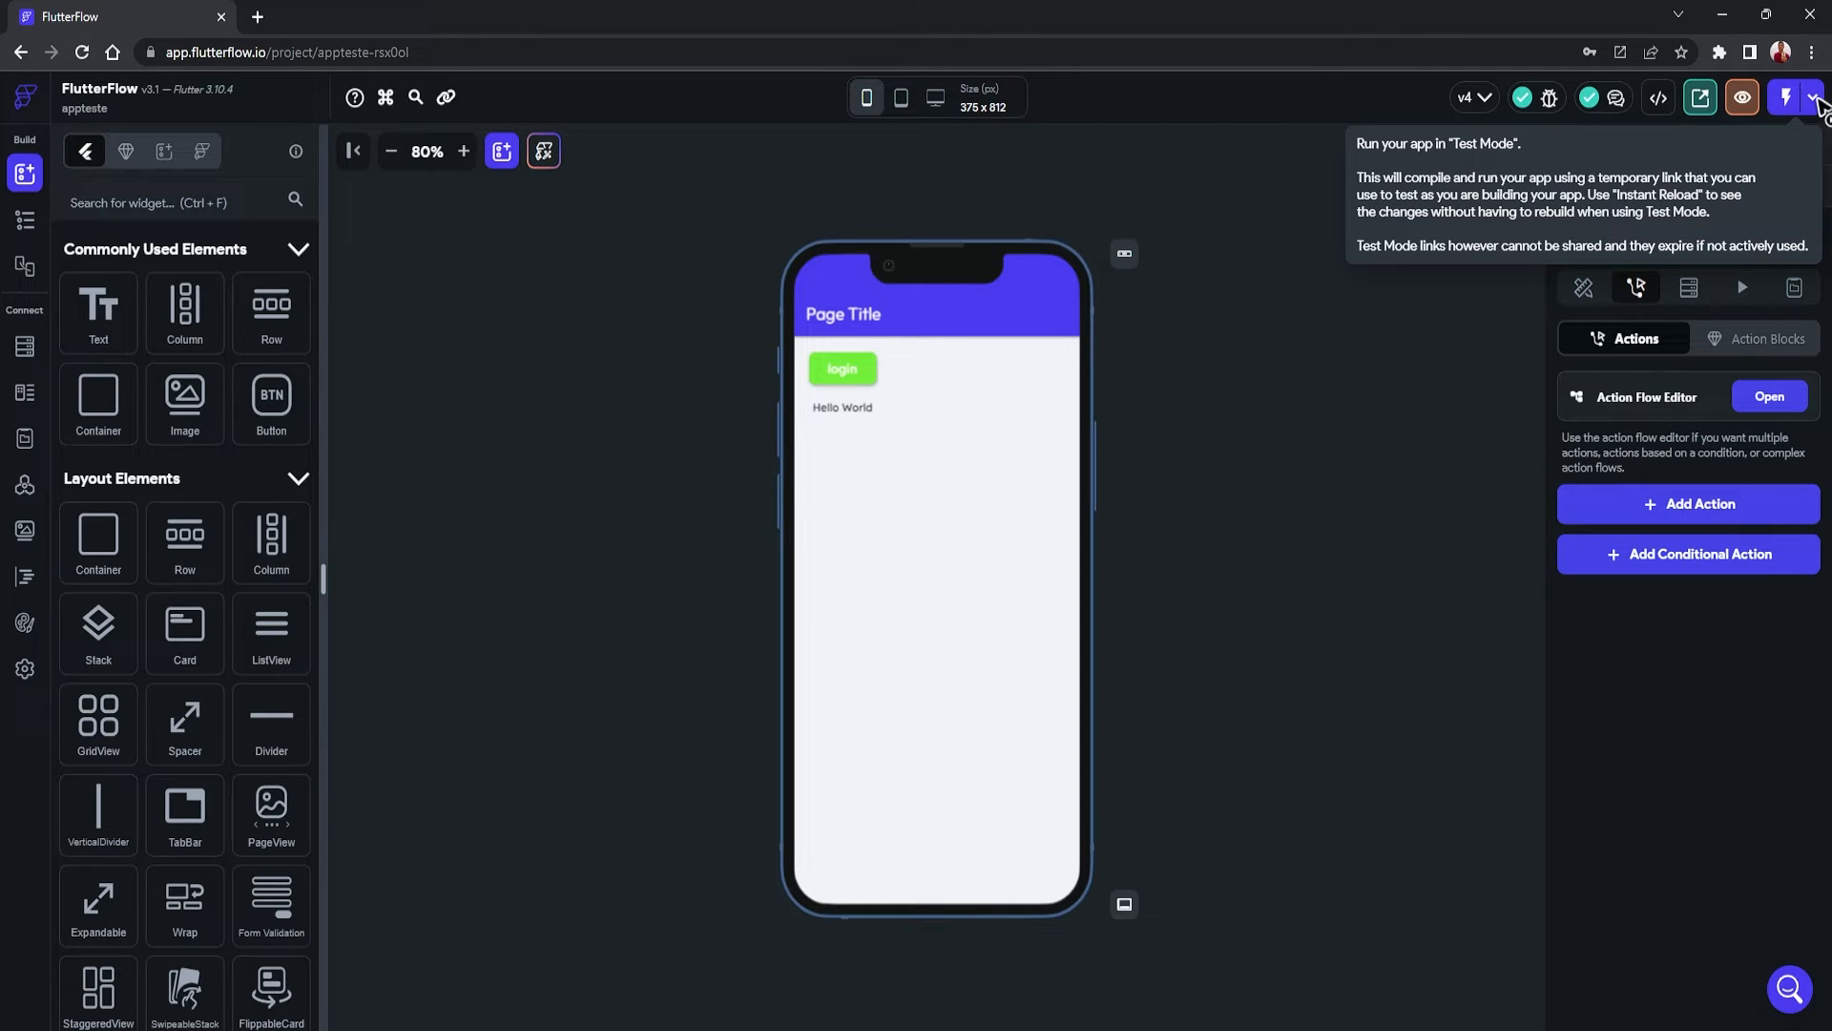
click(1815, 99)
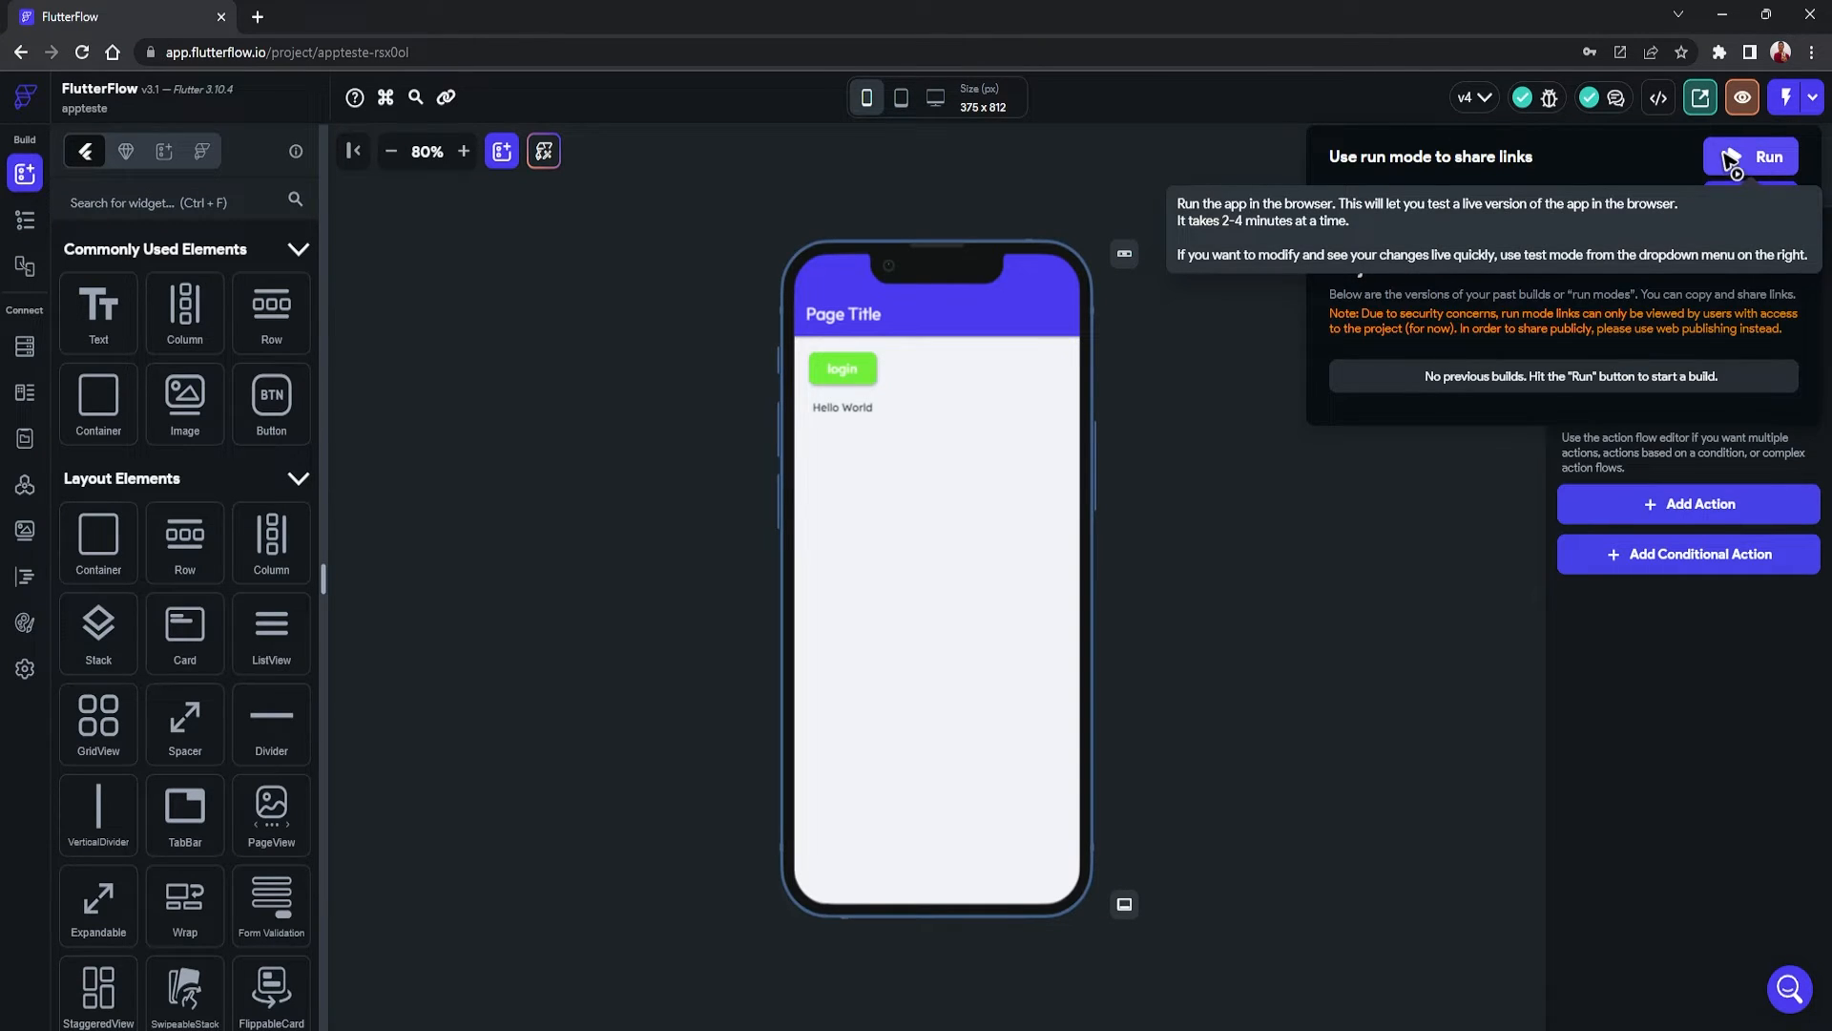
click(1732, 158)
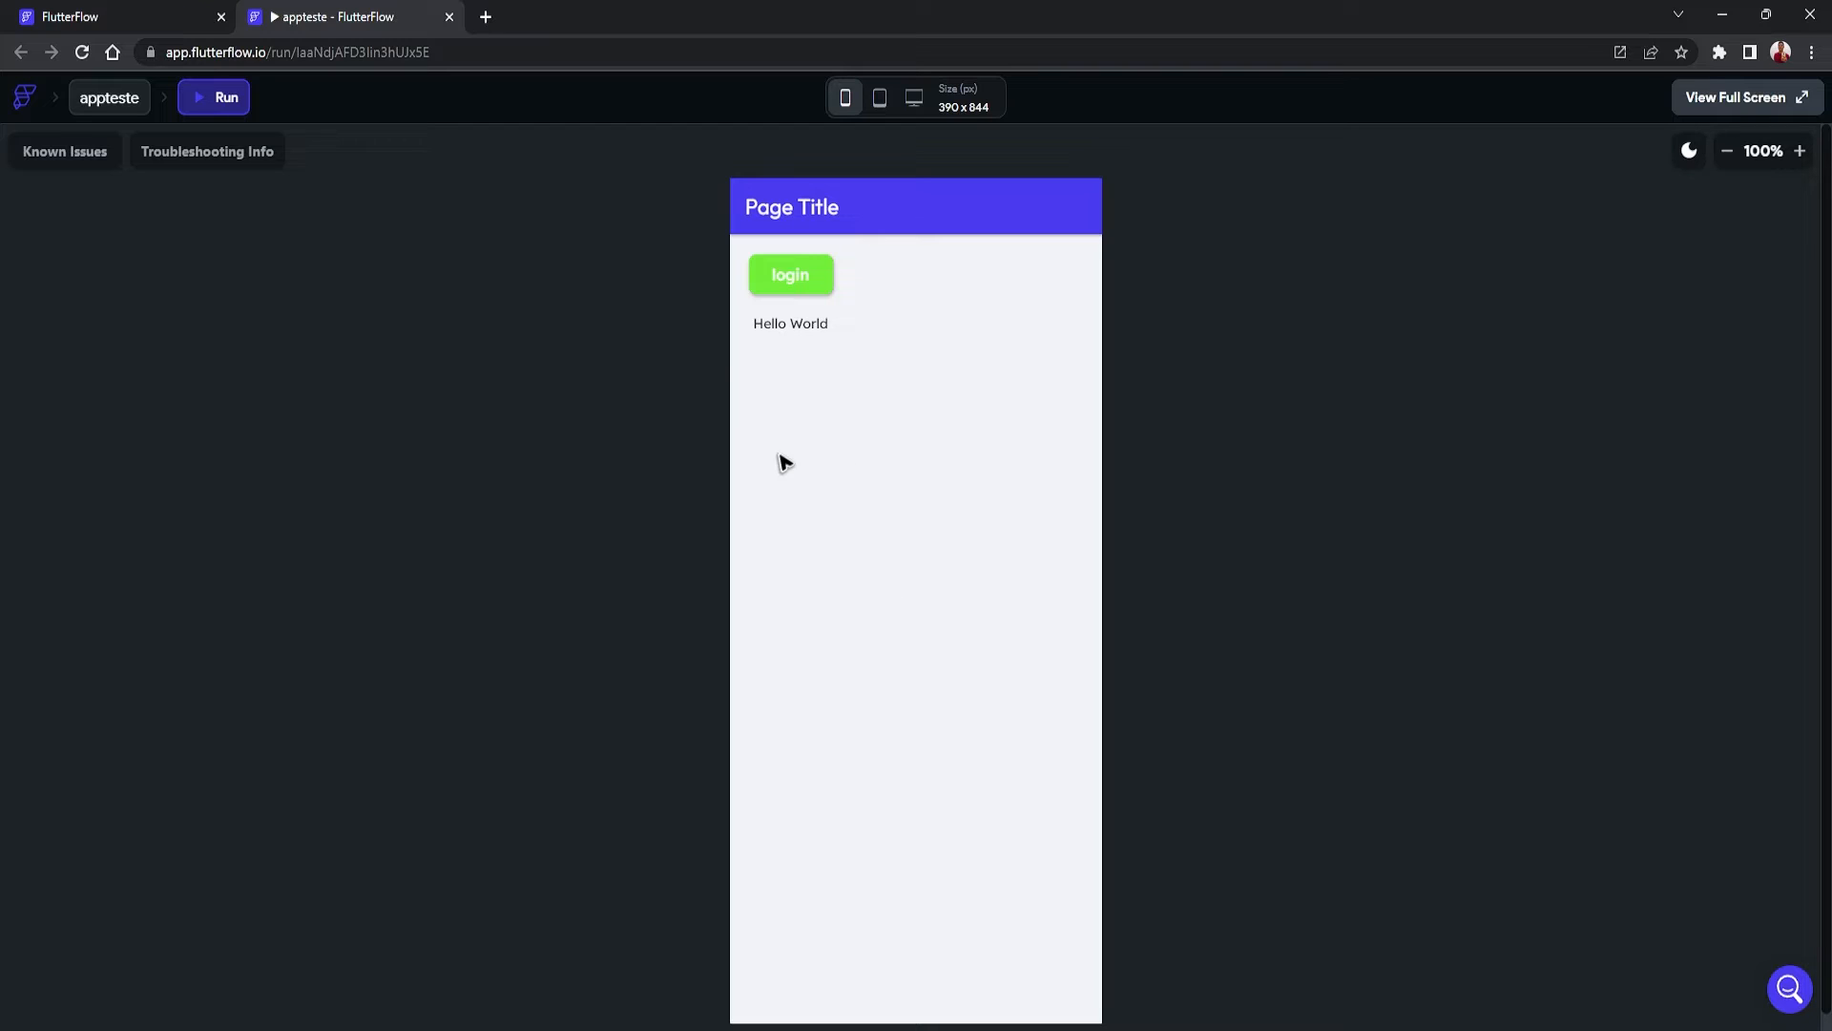
Close the running app's tab with Ctrl+W to get back to the editor
key(ctrl+w)
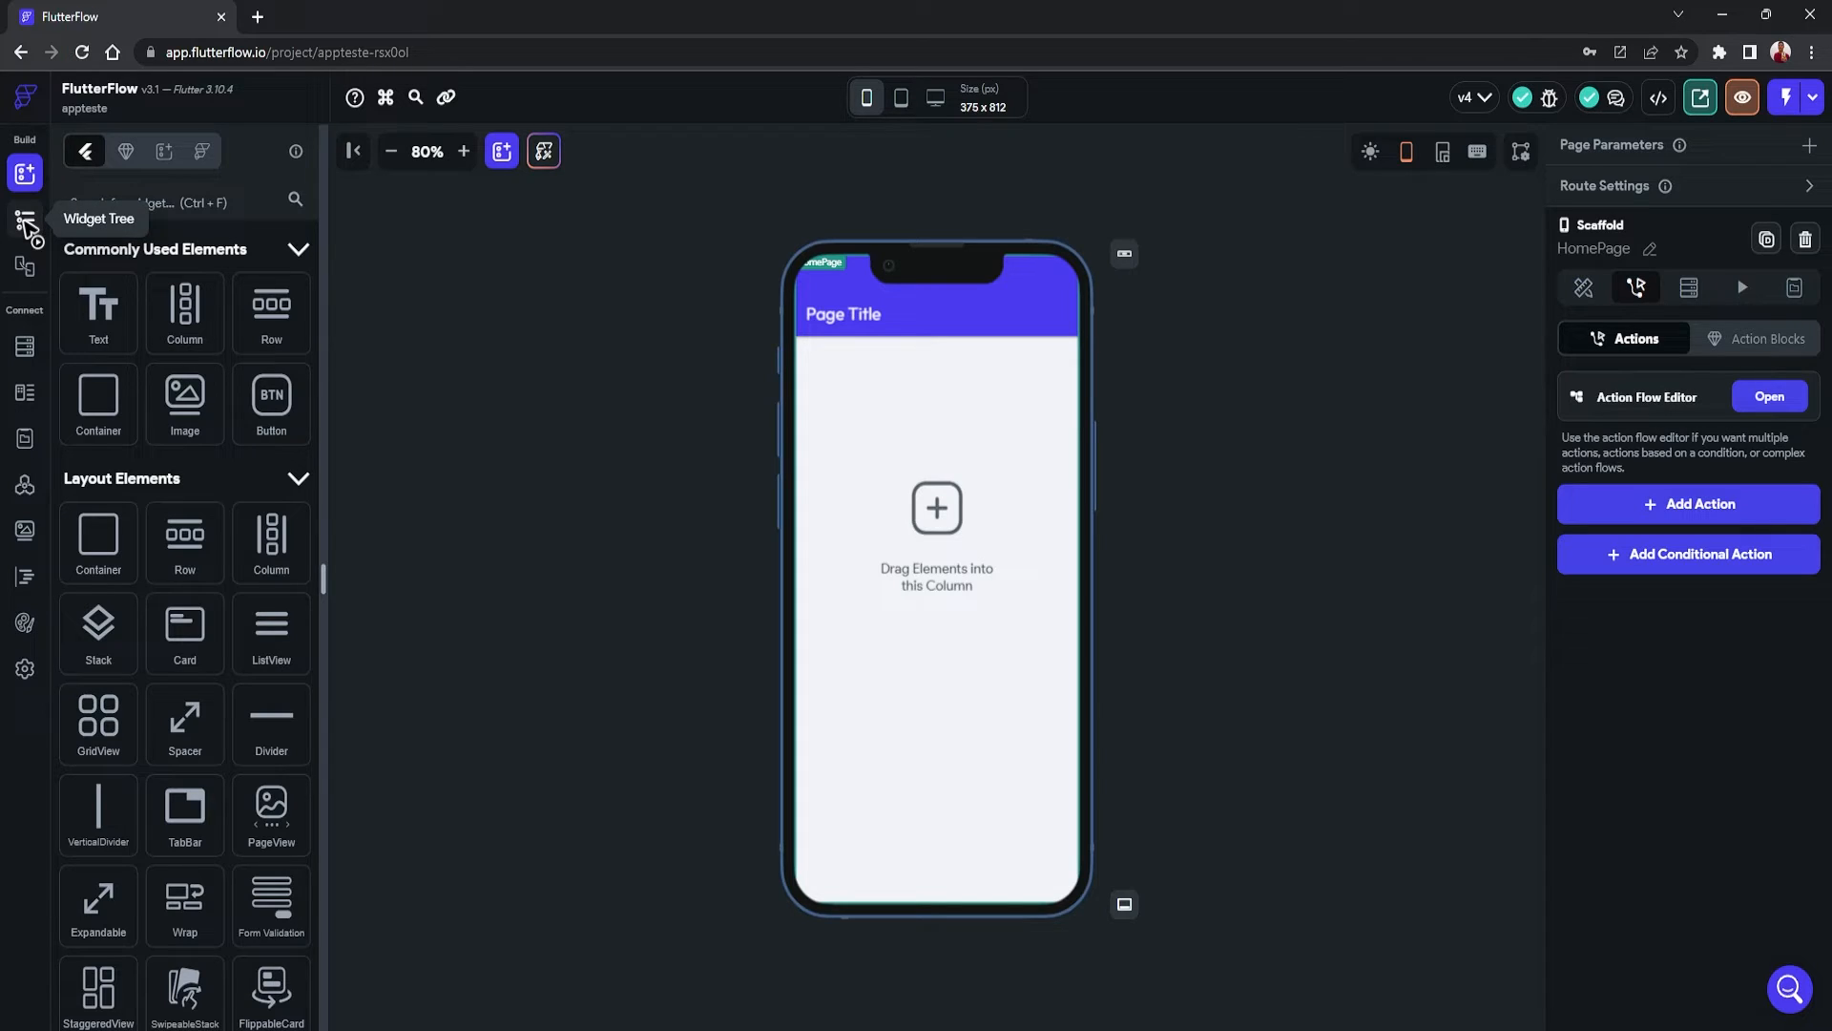
Split the pages list and widget tree into separate views, check each, then stack them again
click(26, 222)
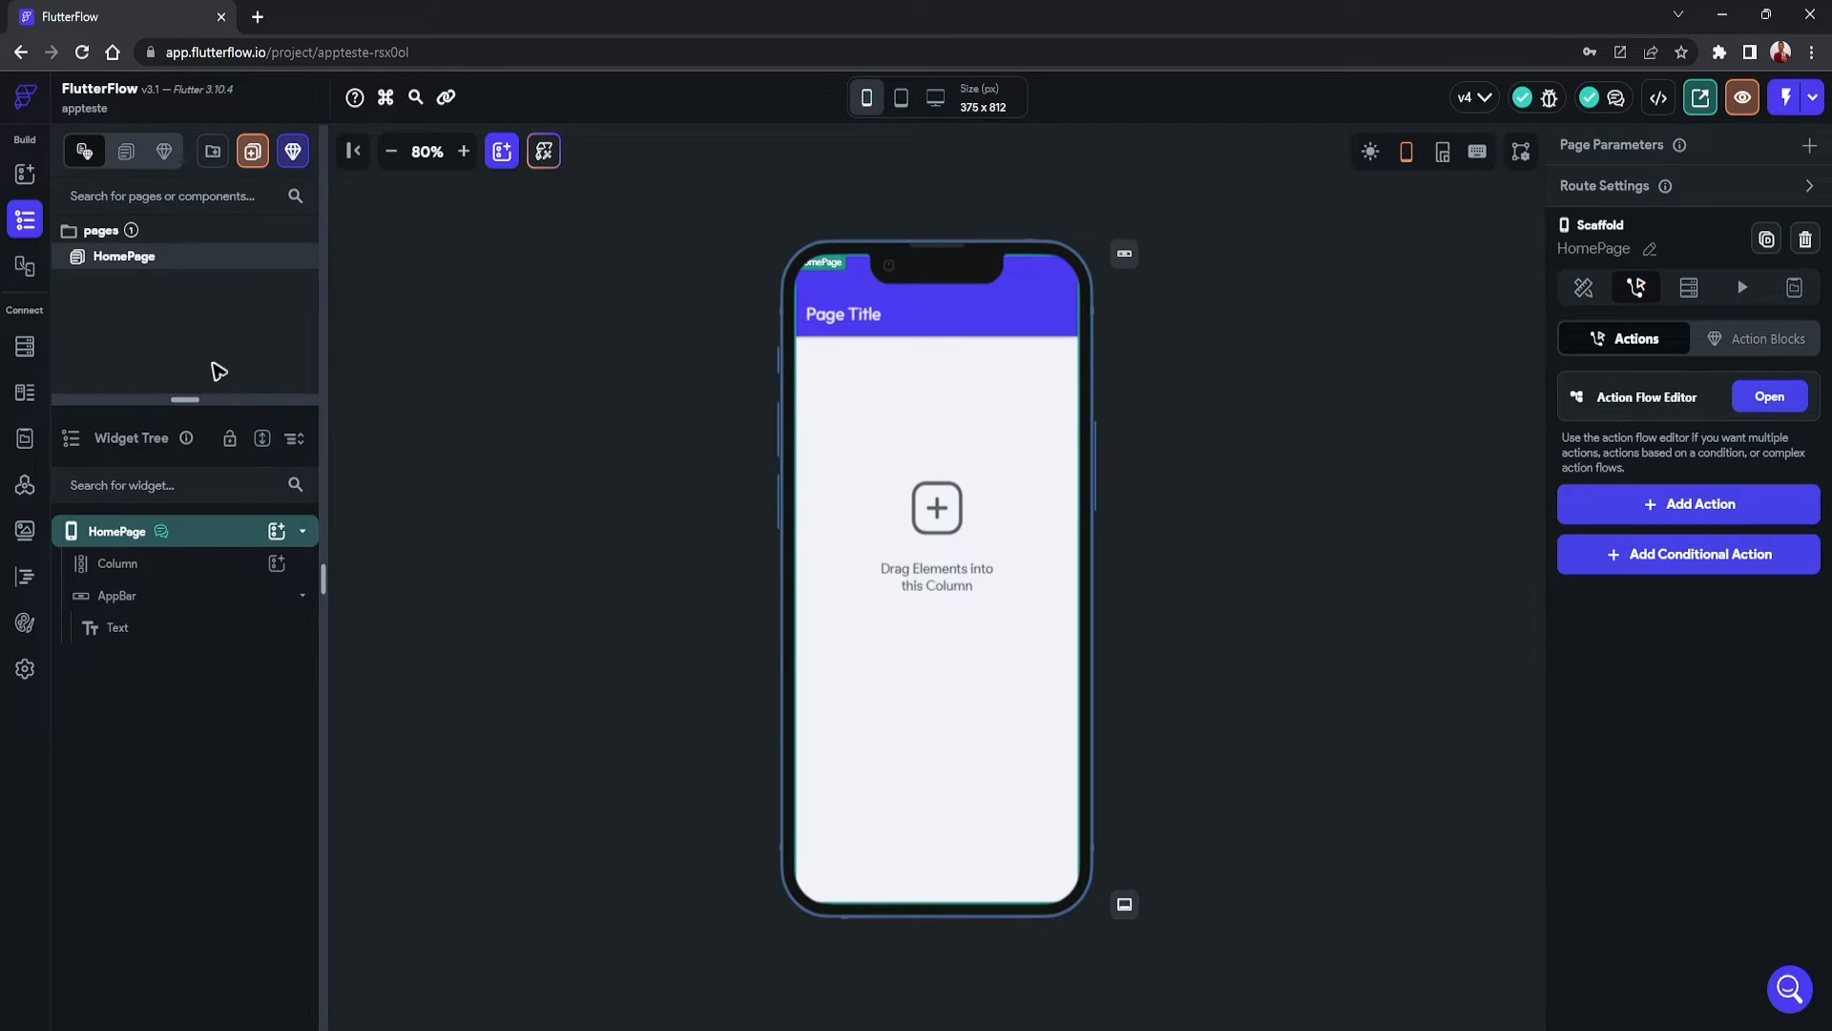
click(262, 439)
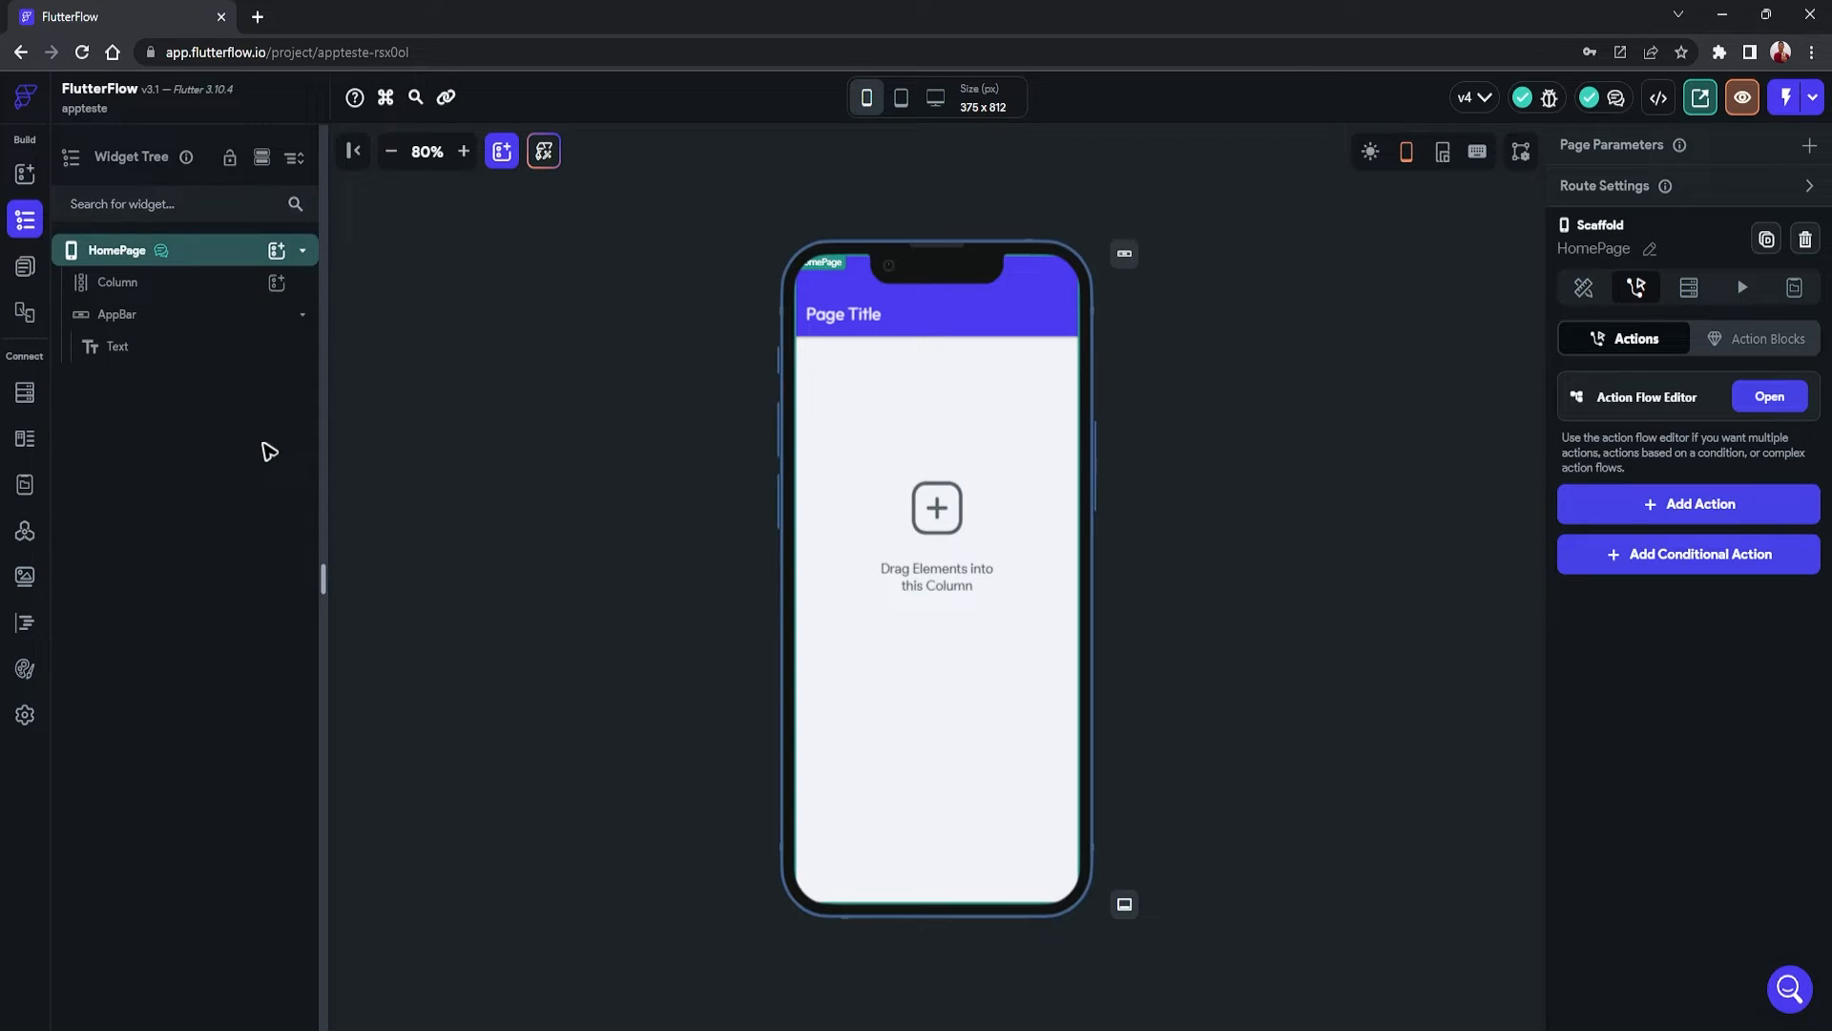
click(26, 270)
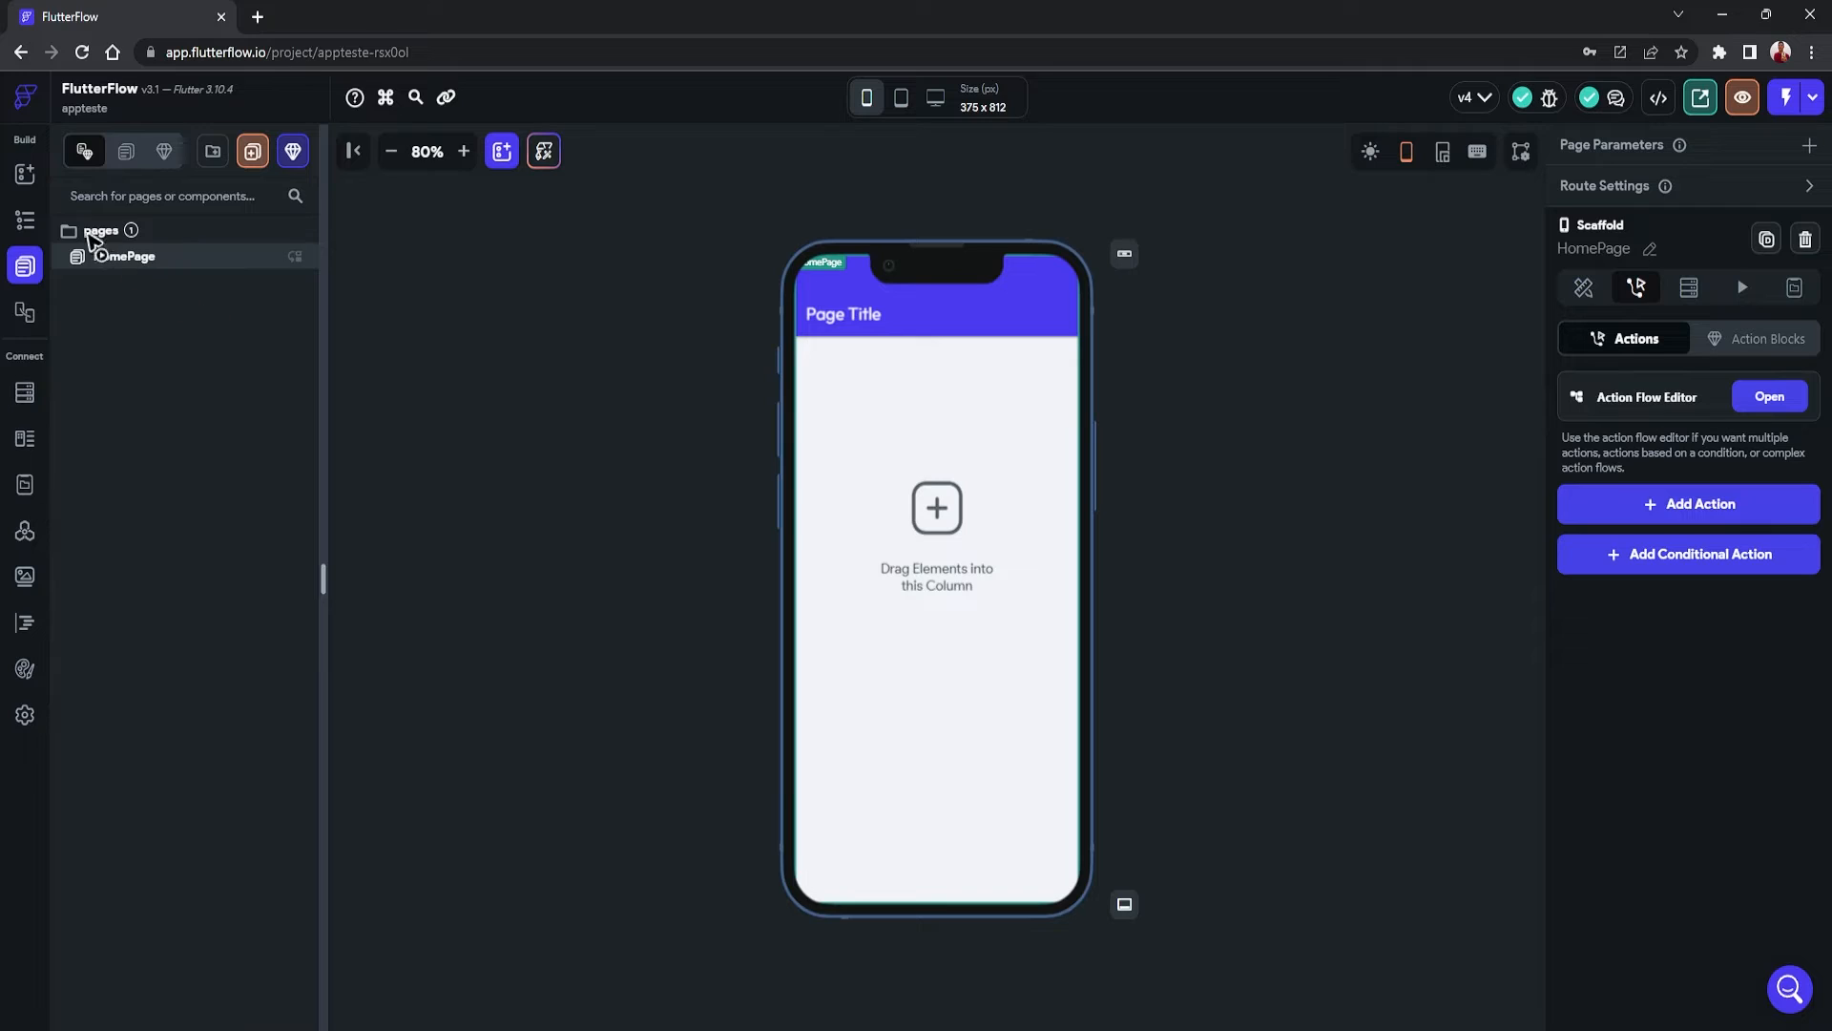
click(25, 220)
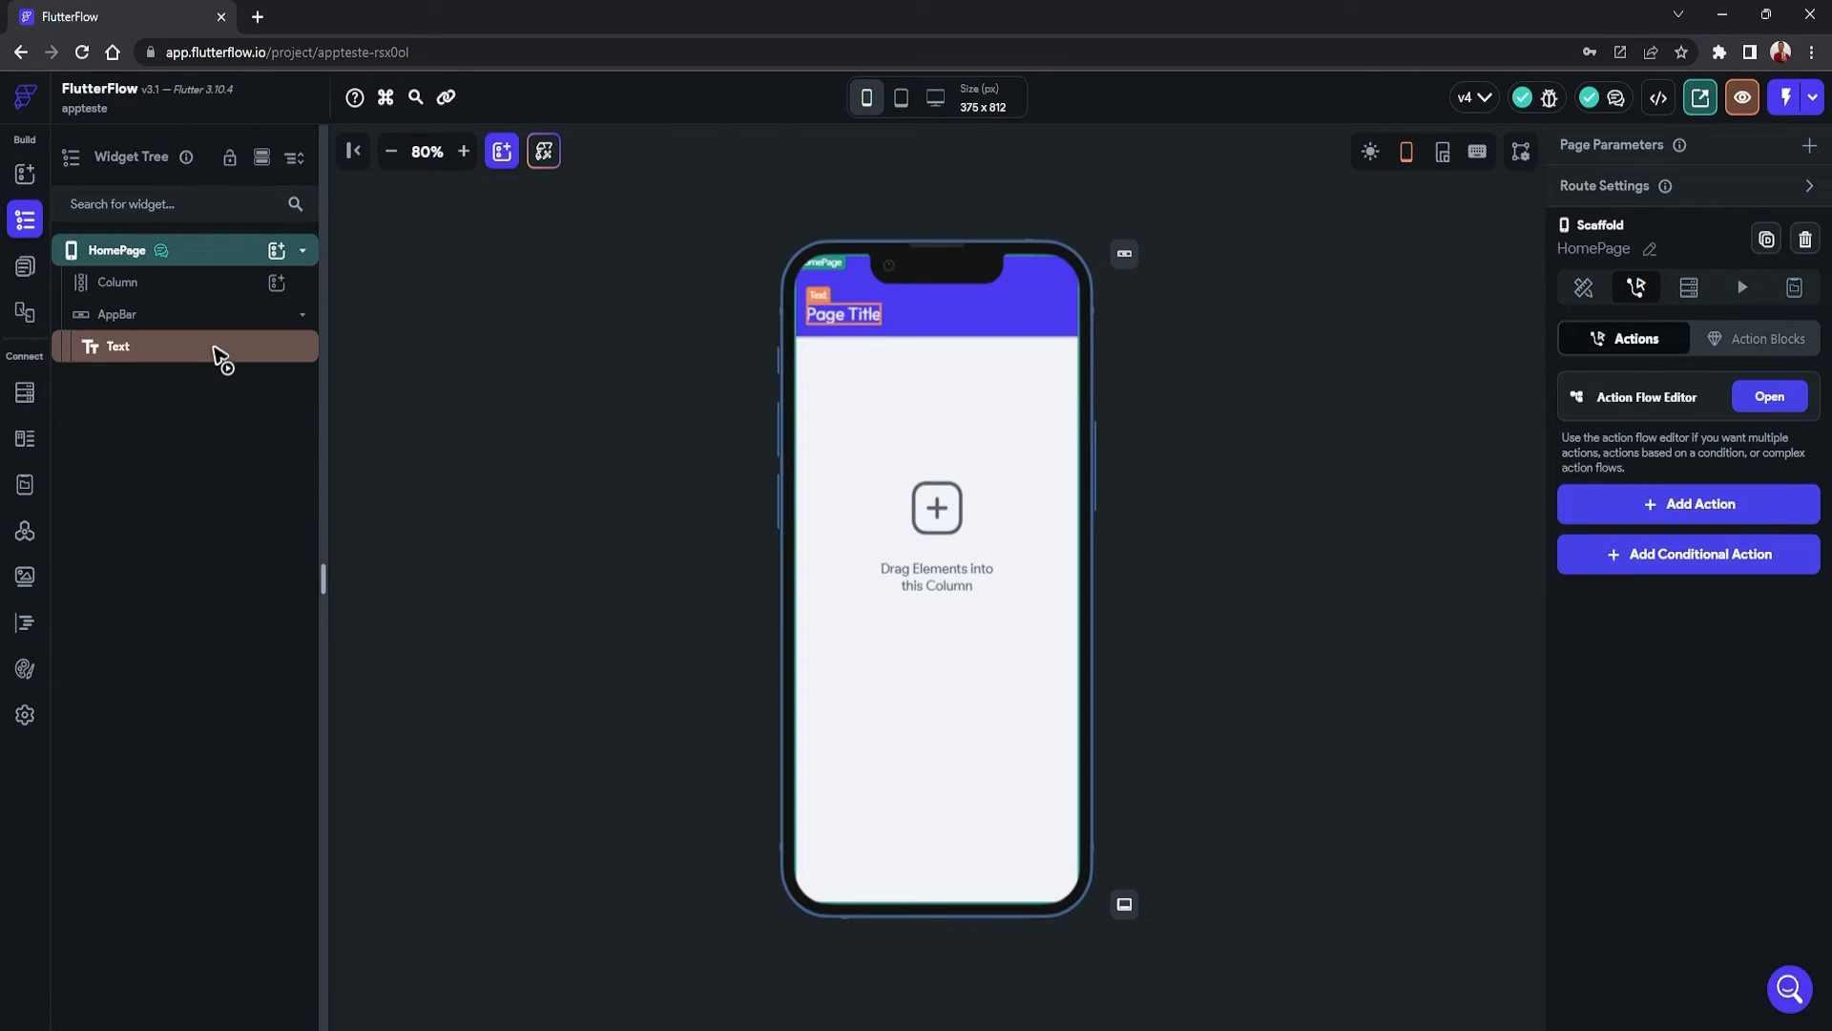
click(262, 157)
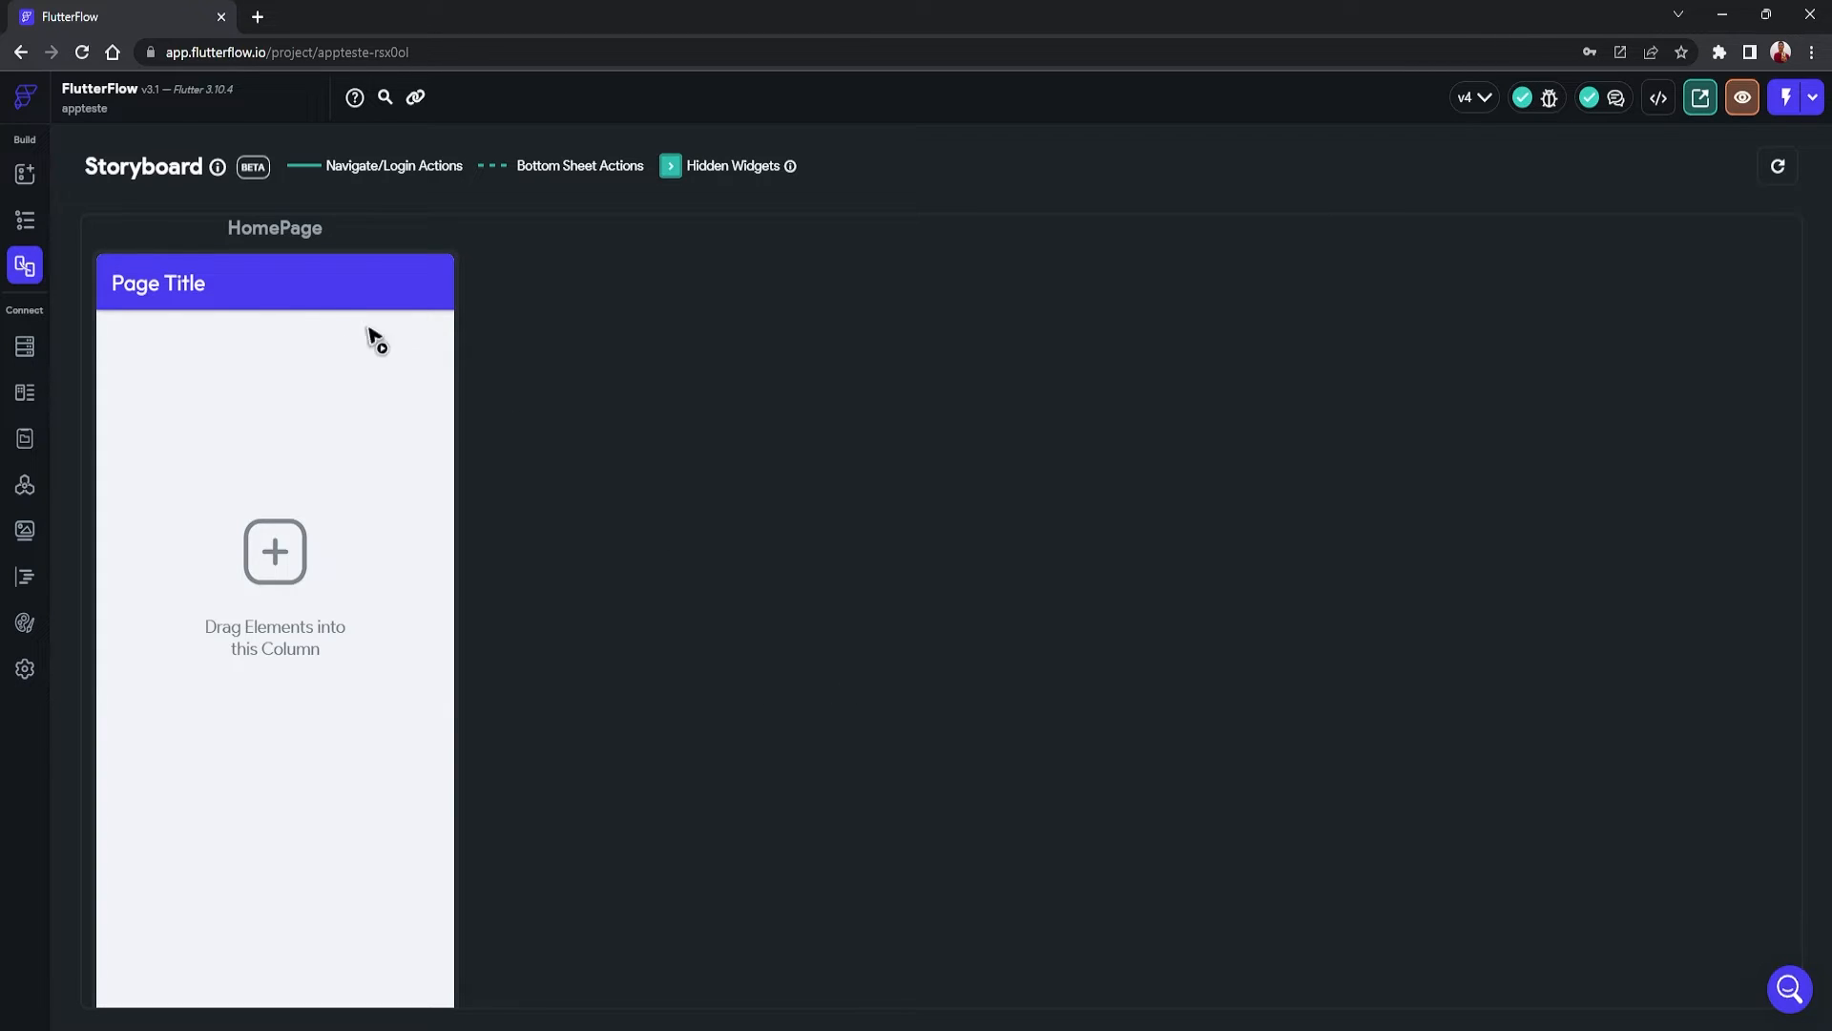
Check the empty Firestore collections, then the project's Data Types, which has none created
click(26, 349)
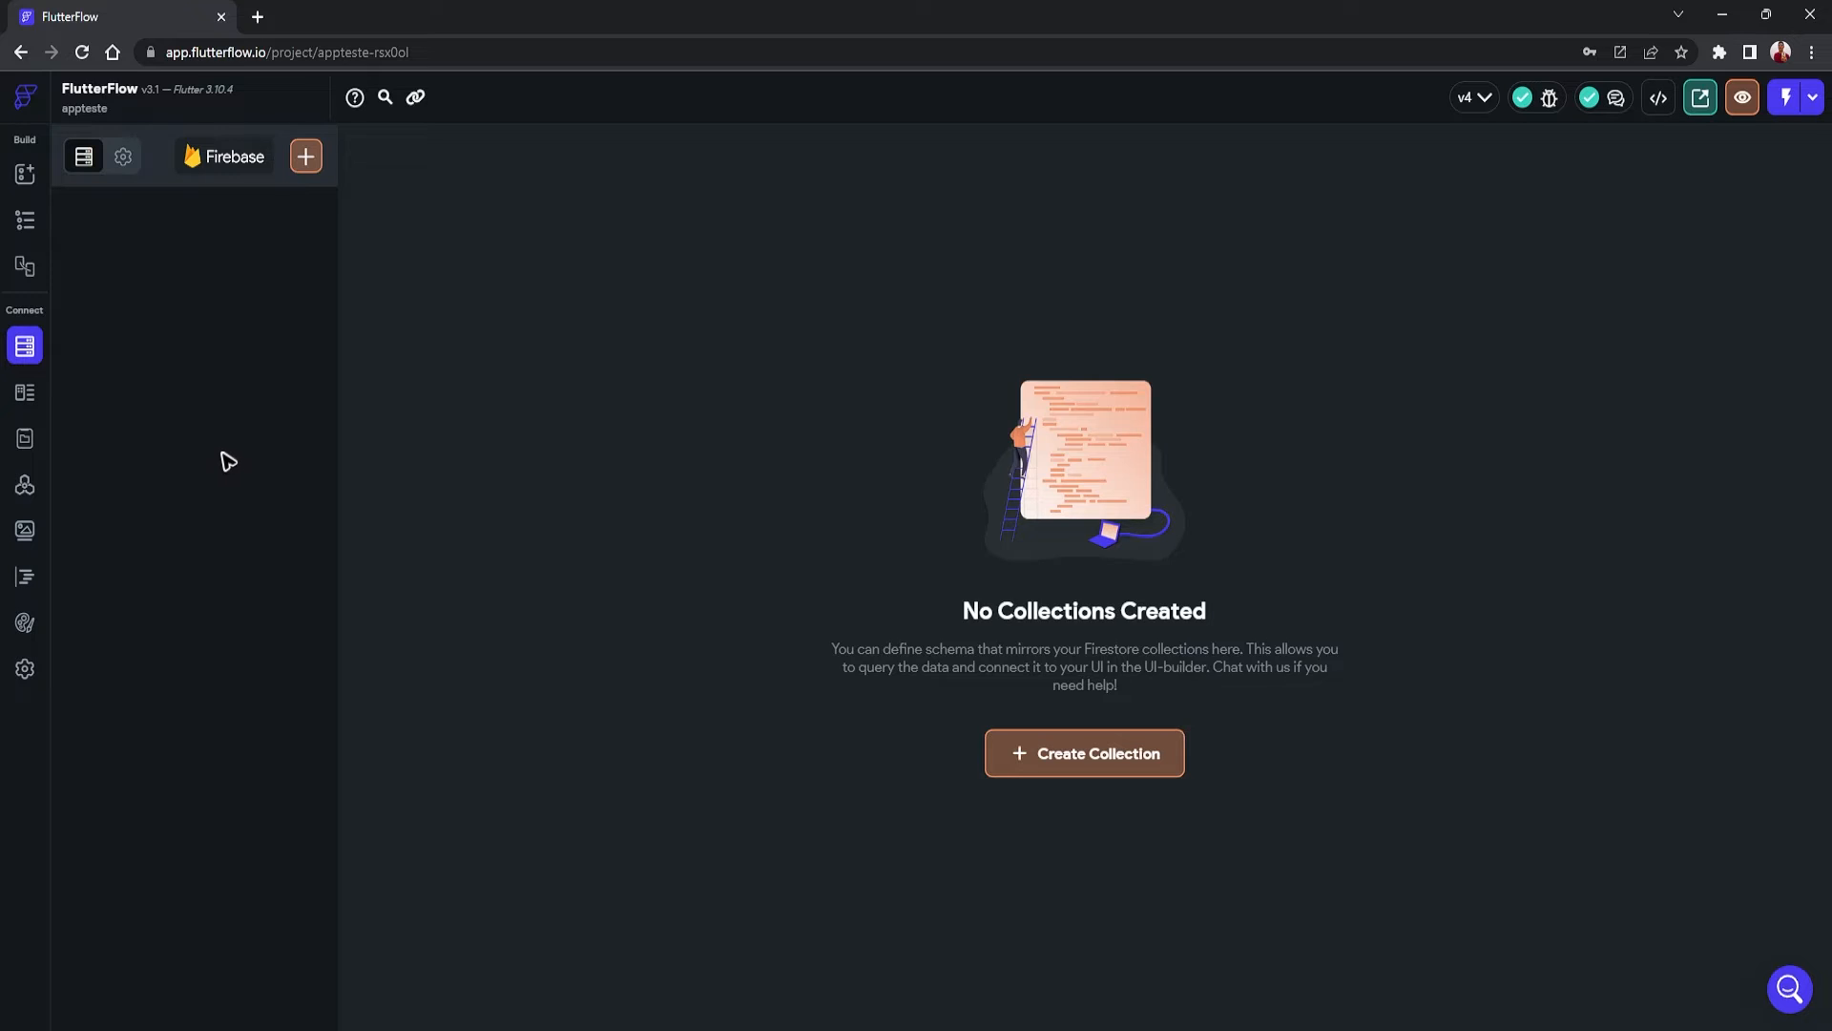
click(26, 393)
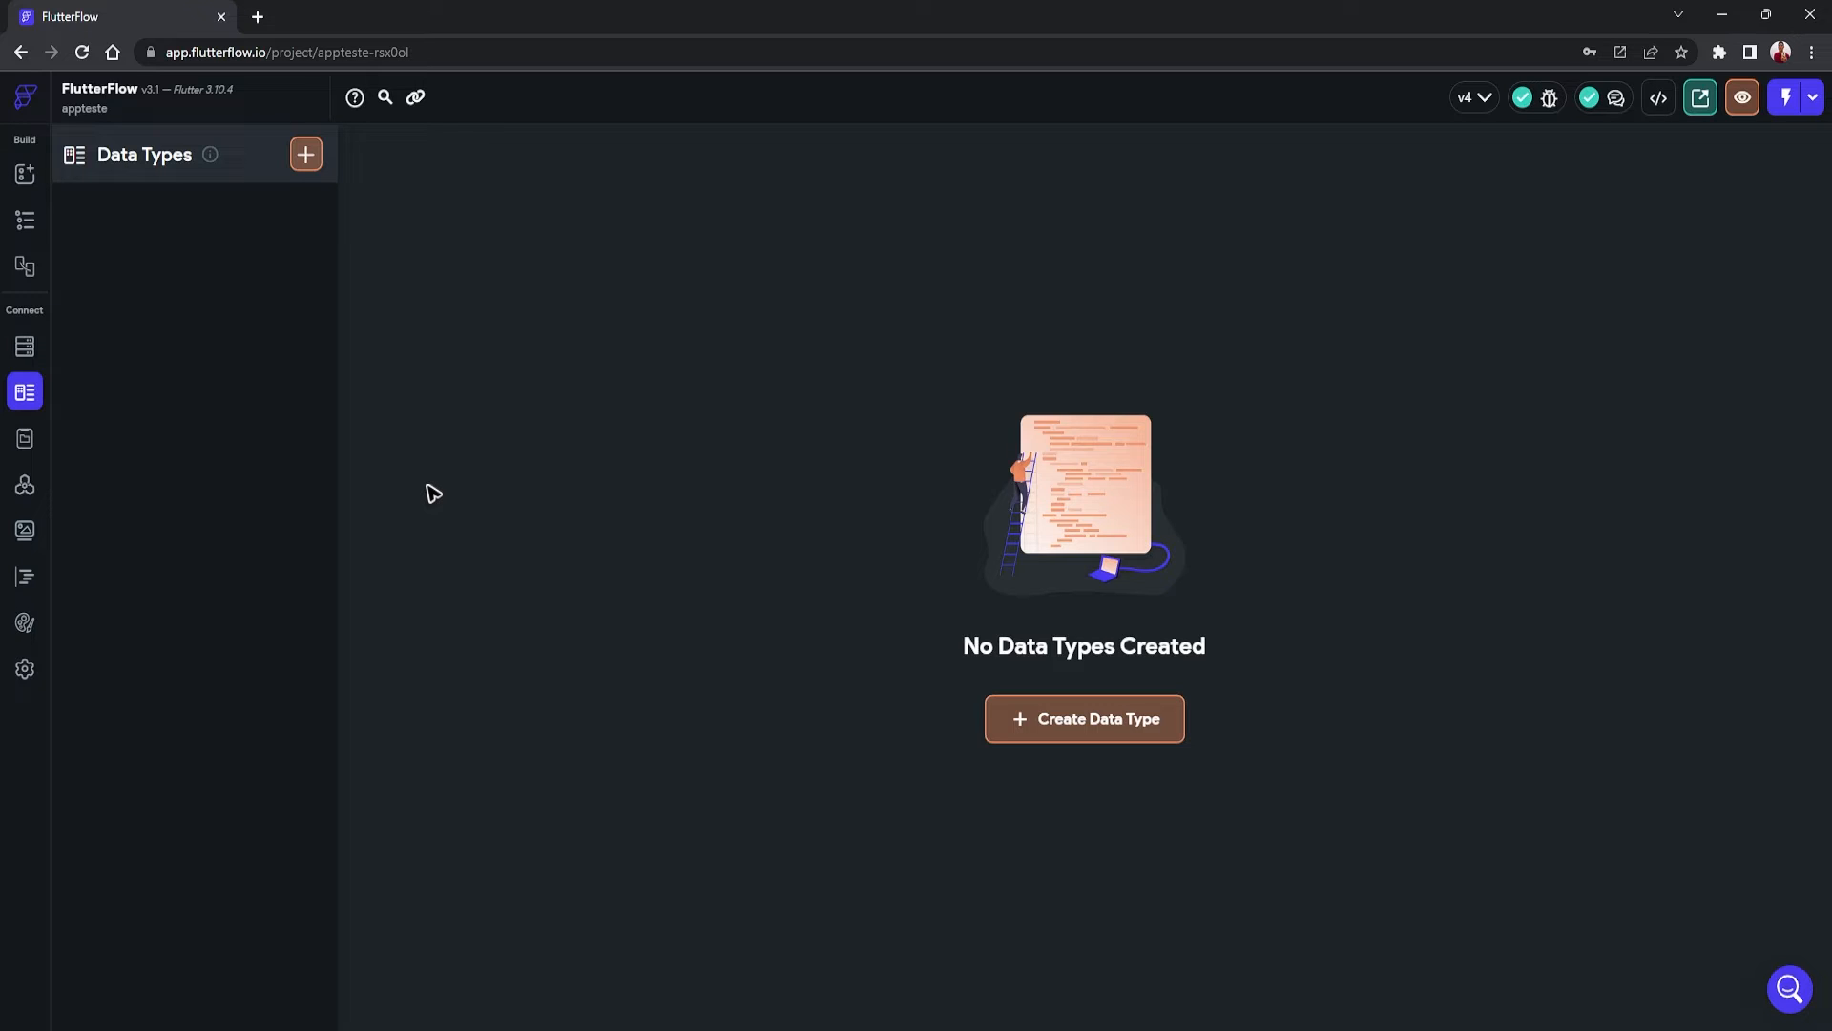
Look at the empty App State variables, then the API Calls section with no calls defined
click(28, 441)
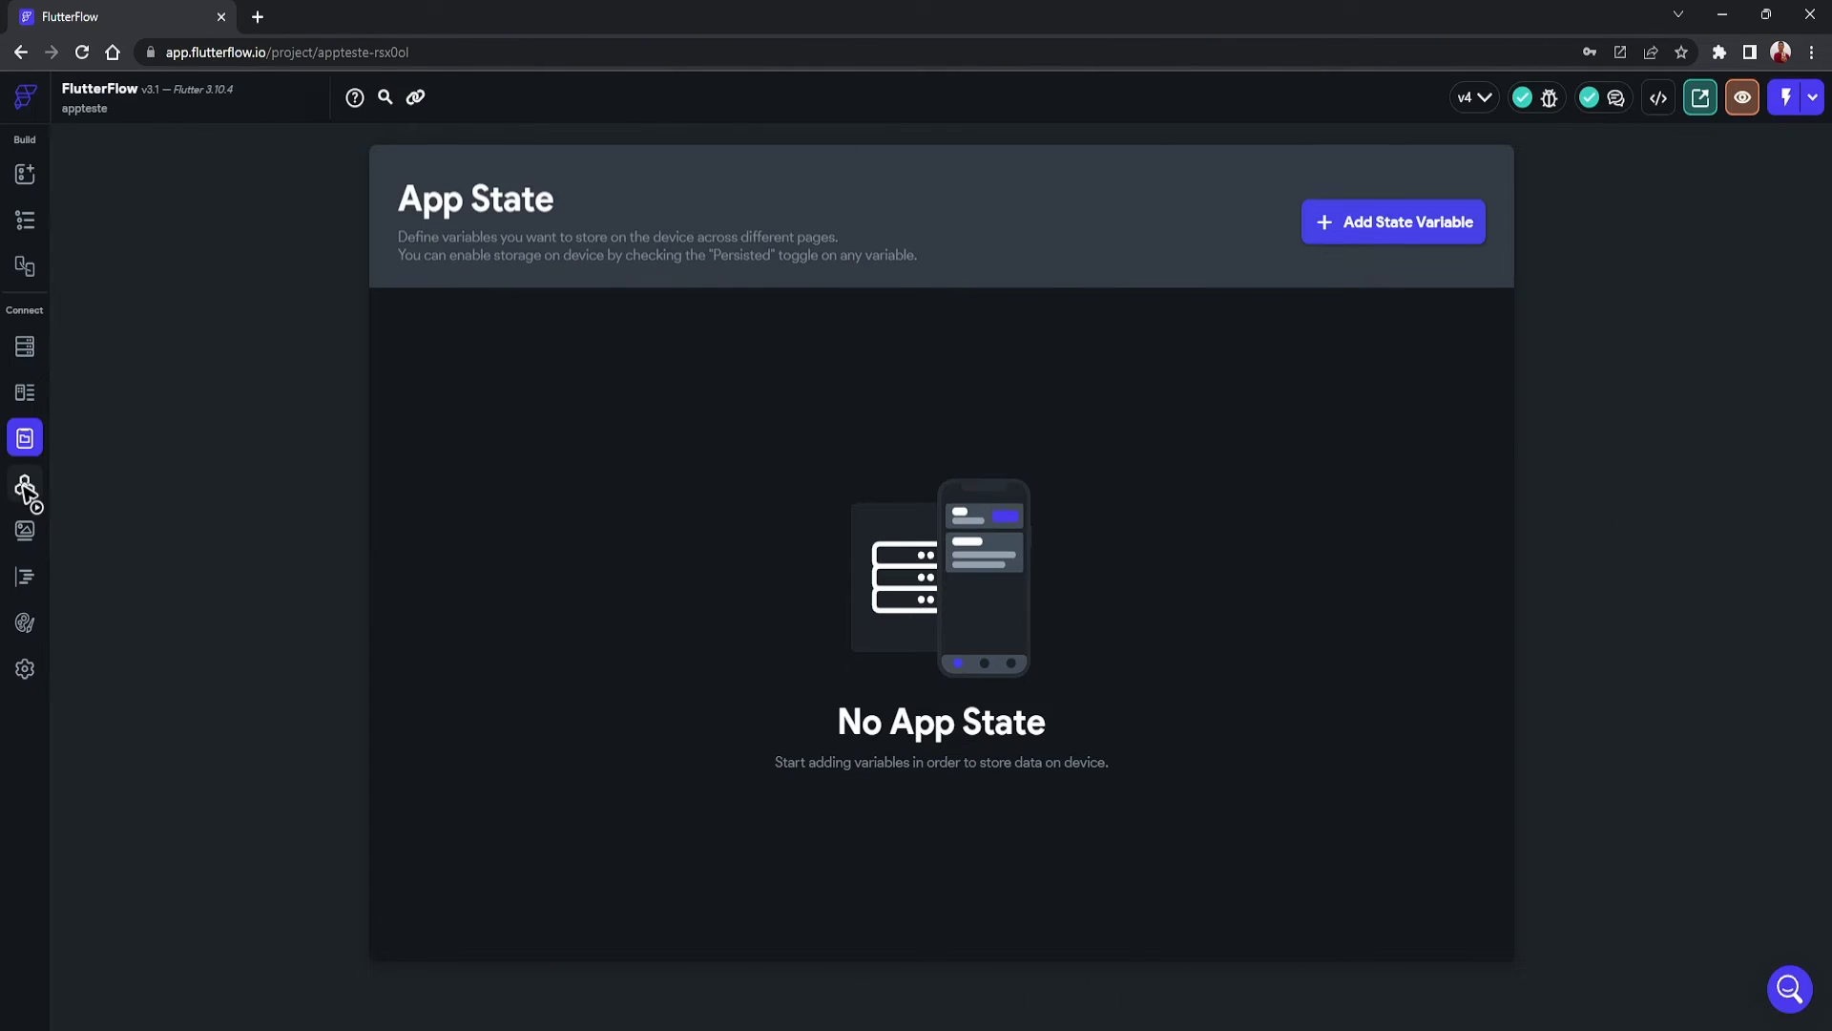
click(25, 485)
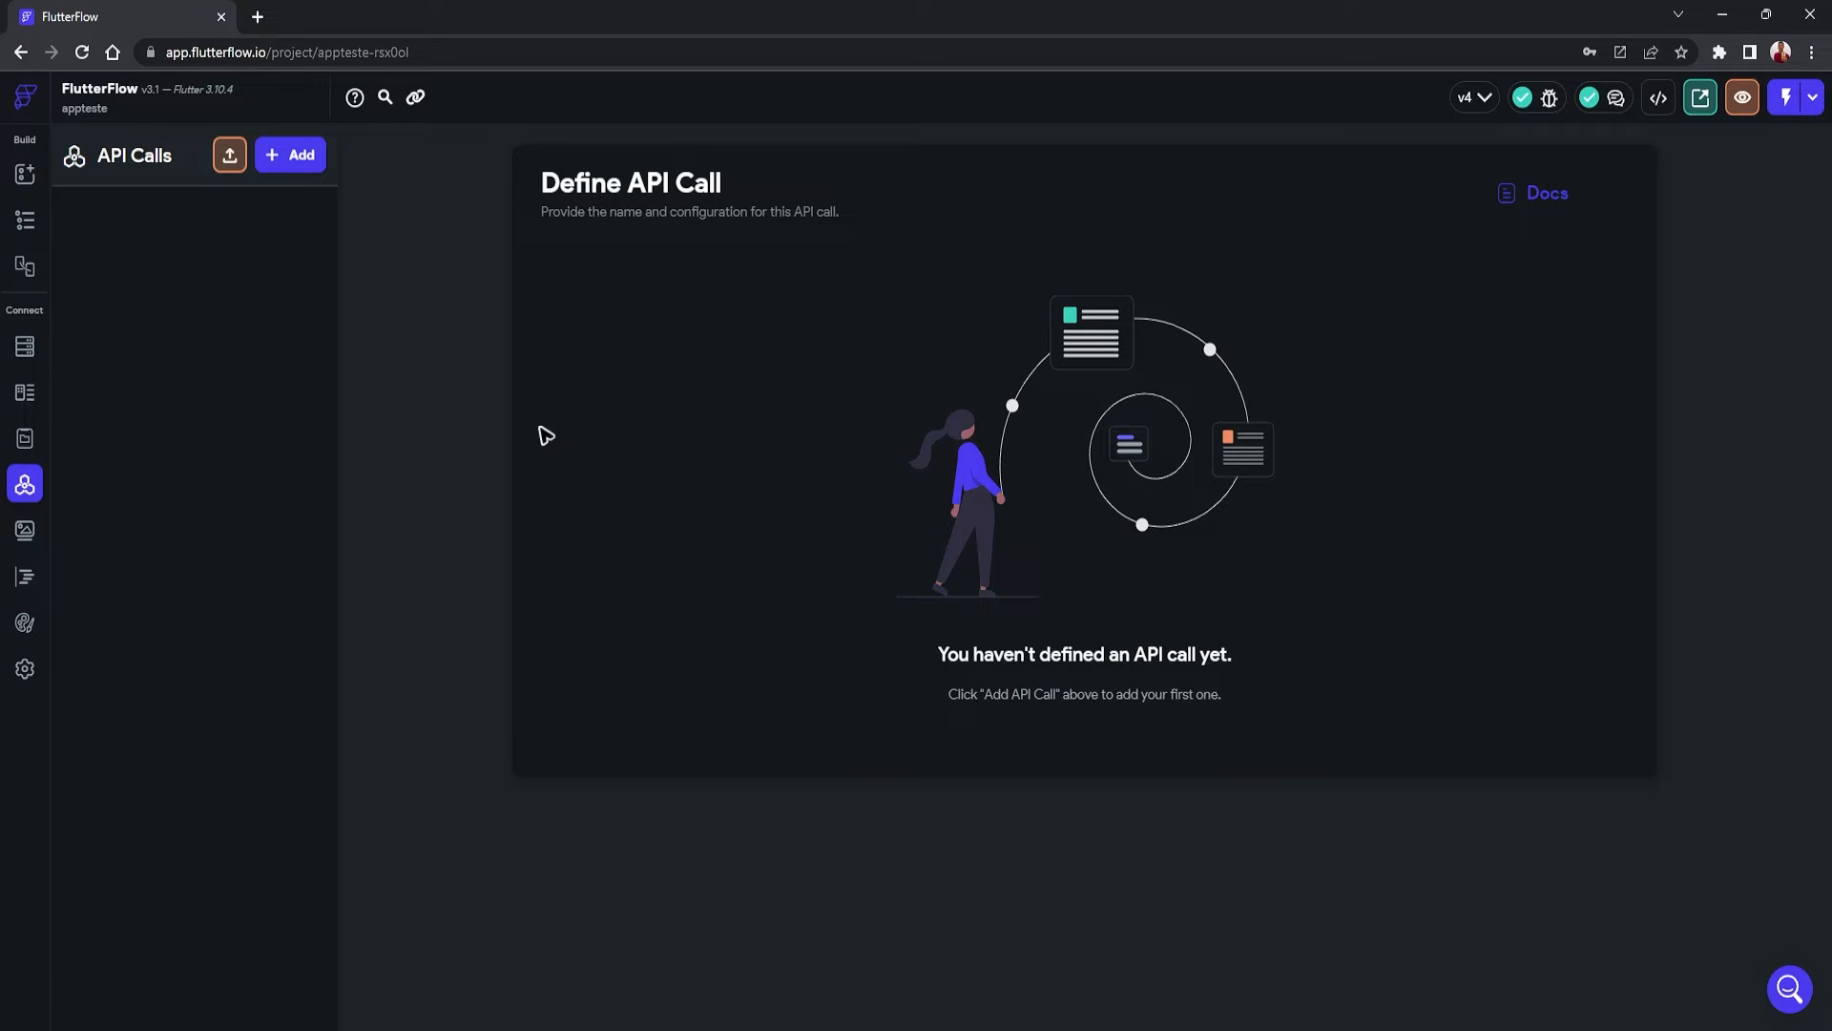
Begin a new API call via Add > Create API Call and focus its name field
click(304, 160)
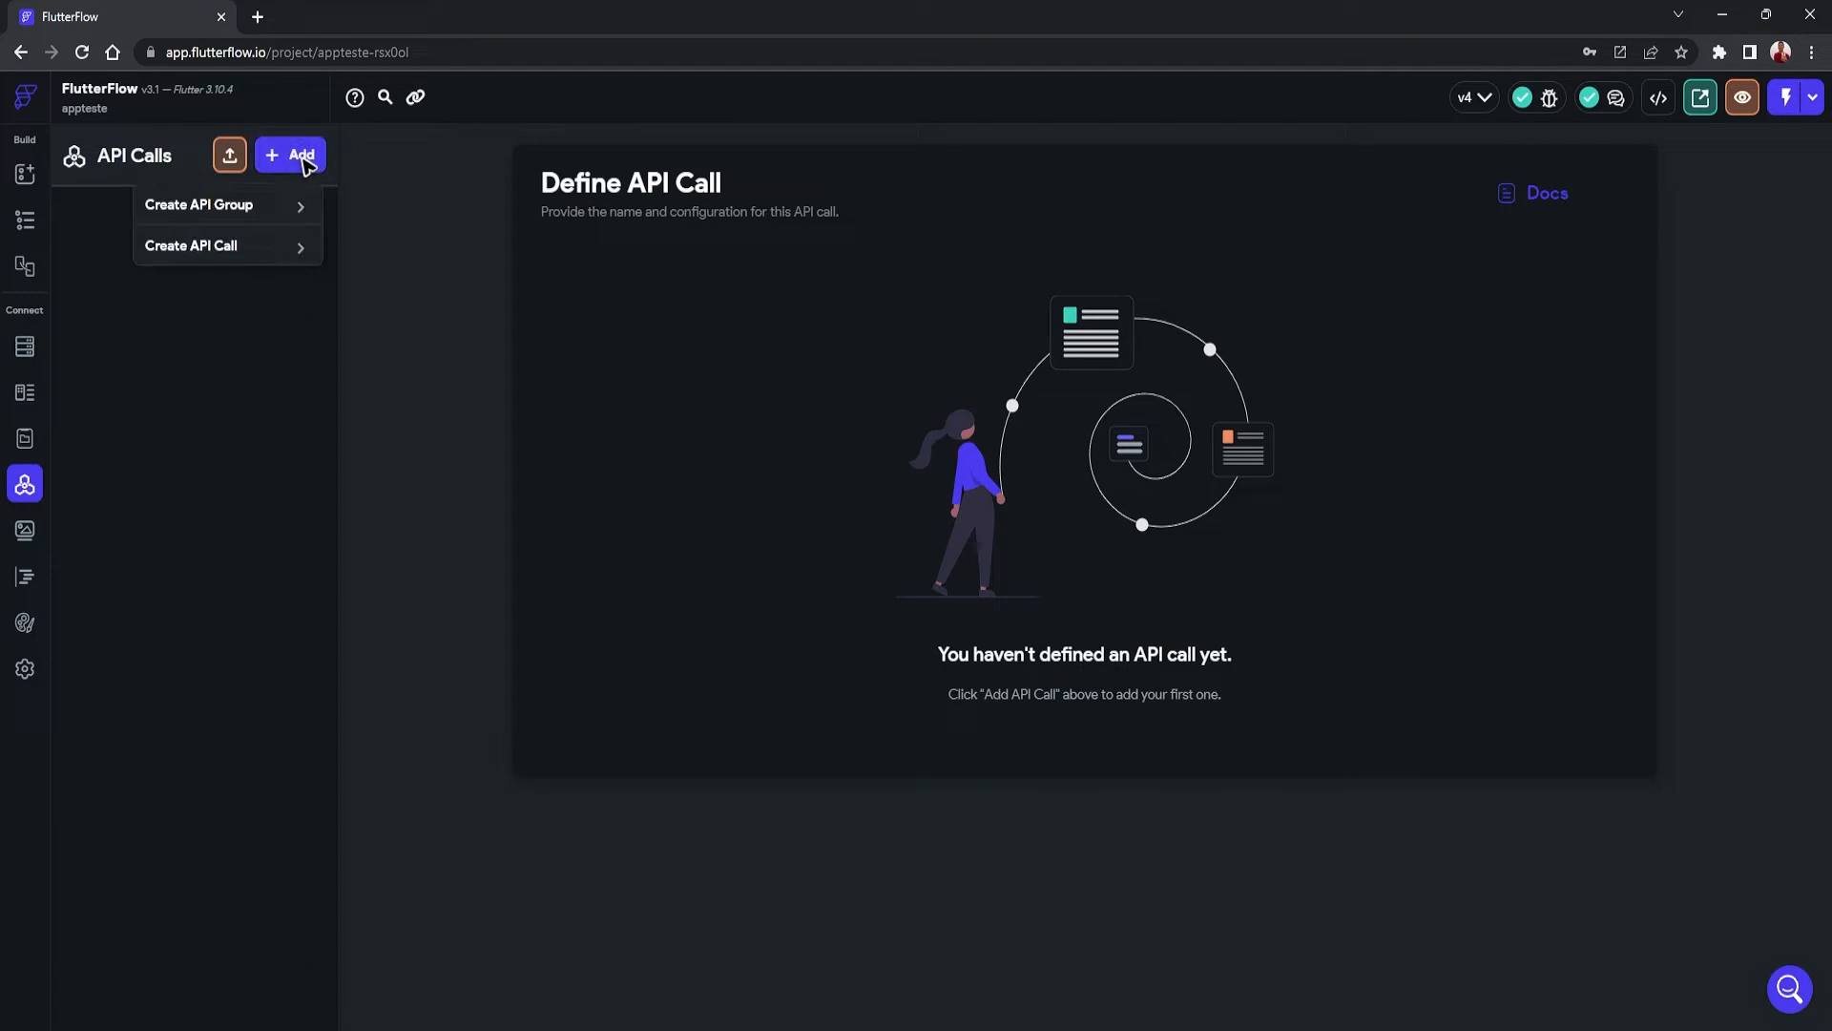
click(180, 253)
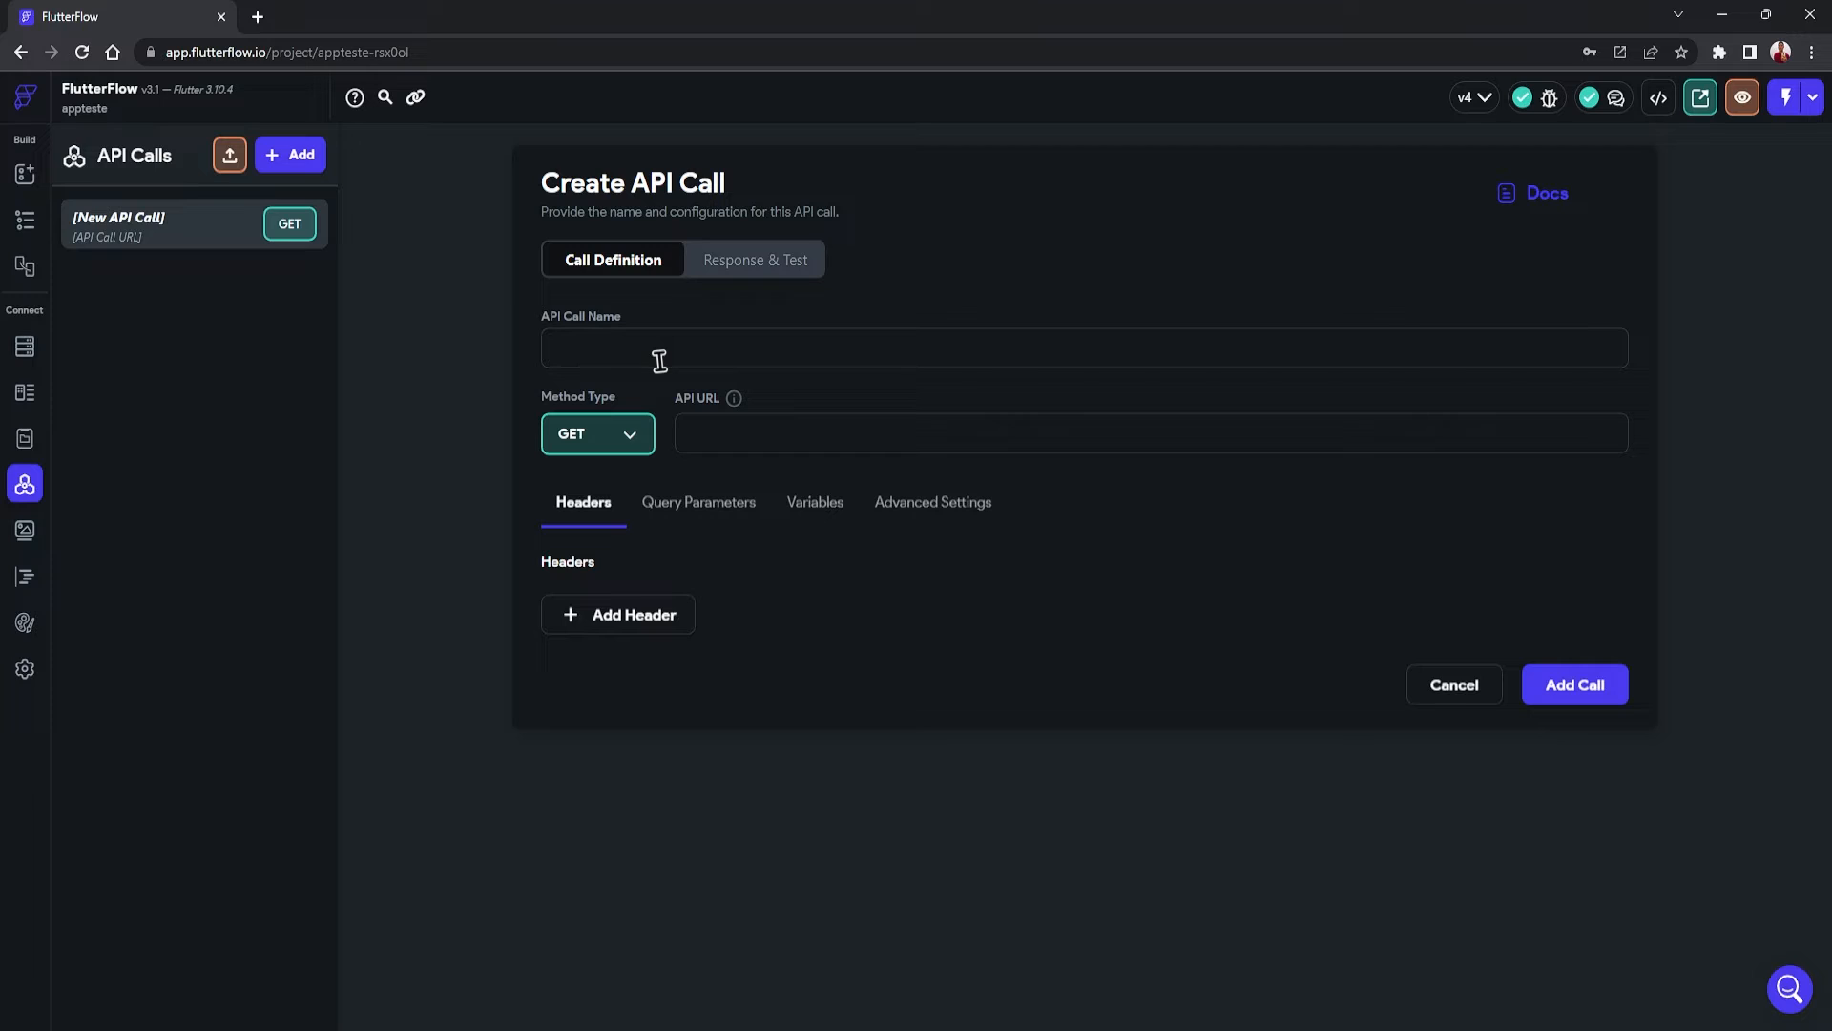
click(716, 423)
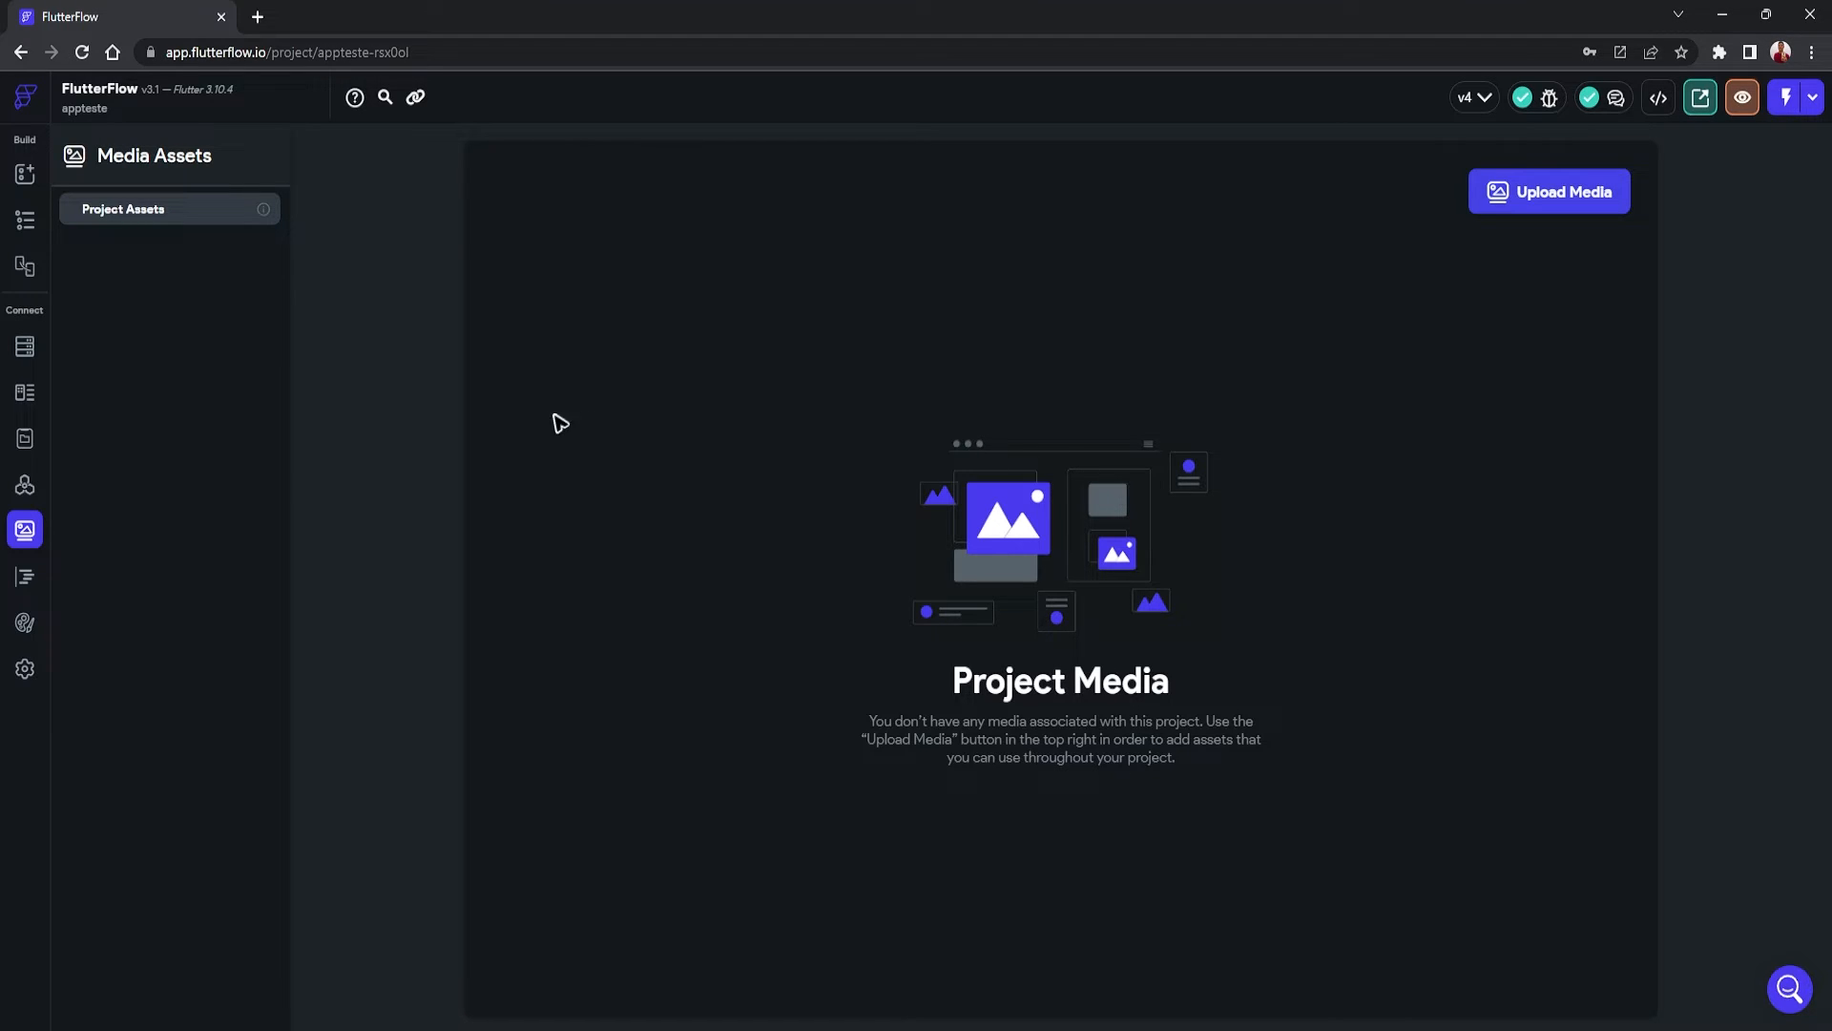
Open Theme Settings from the Custom Code section to view the Design System breakpoints 479, 767, 991
click(29, 572)
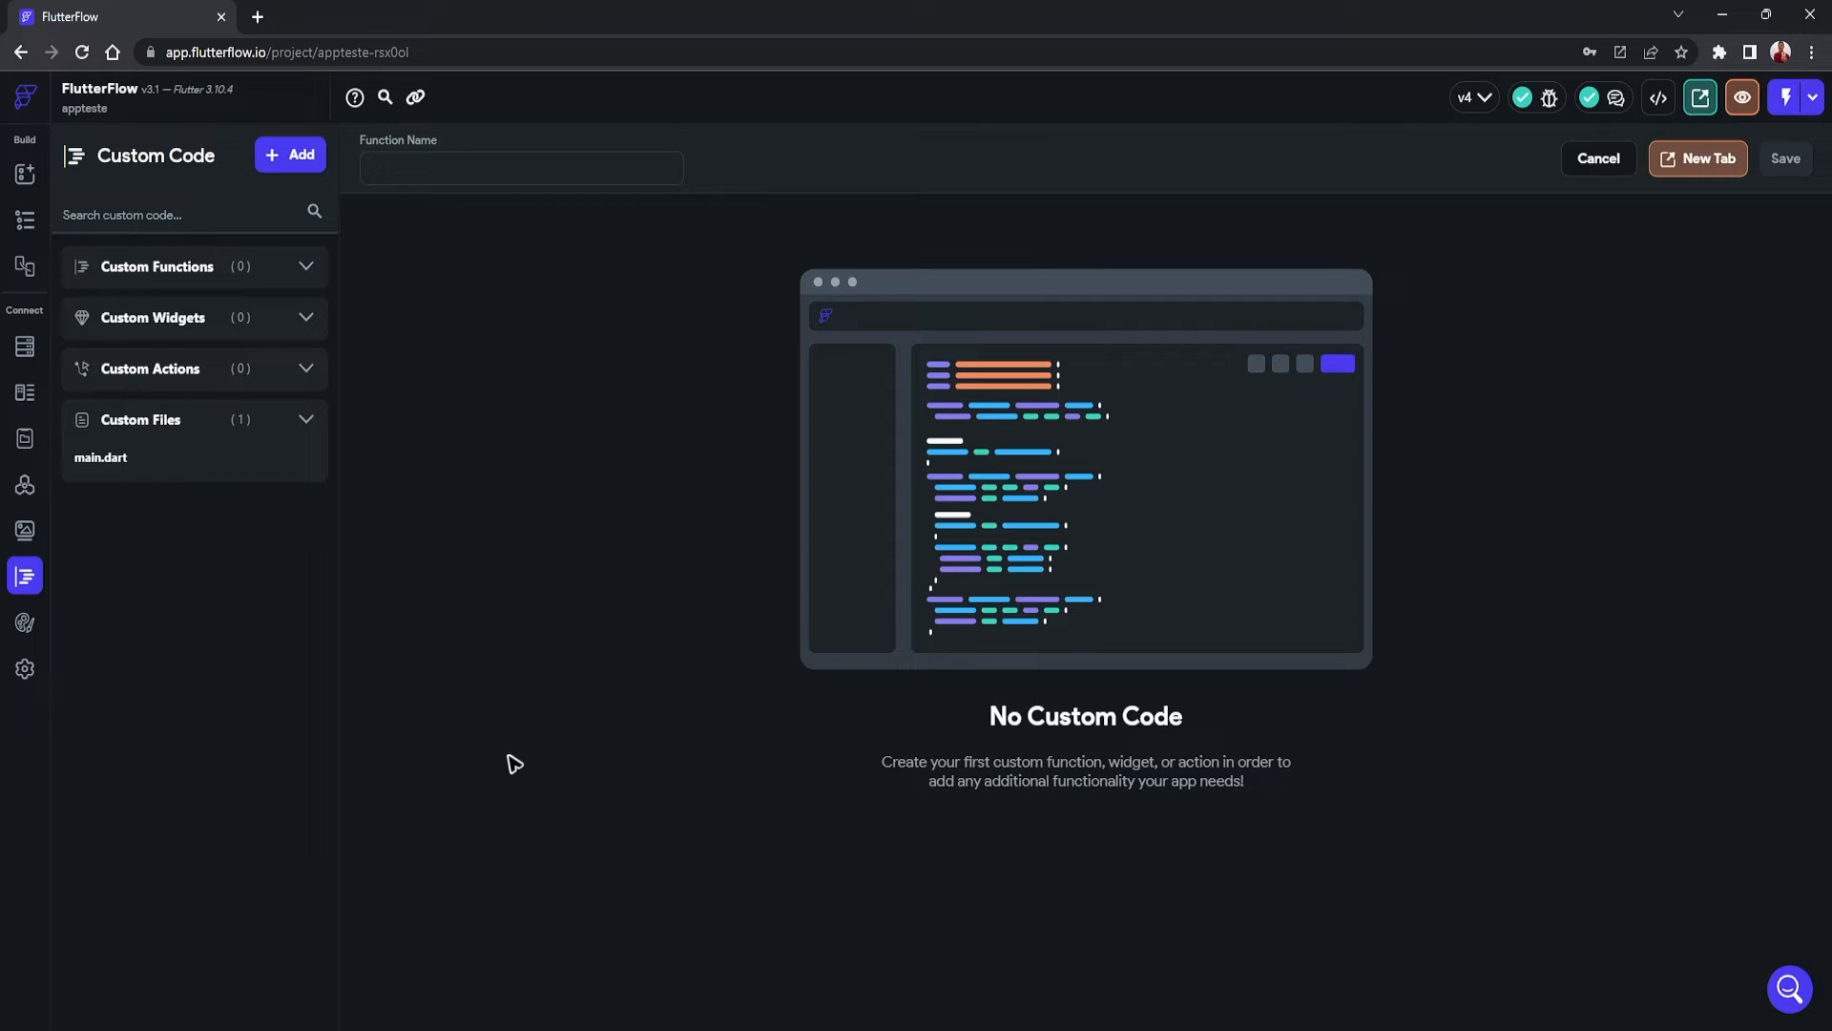
click(25, 622)
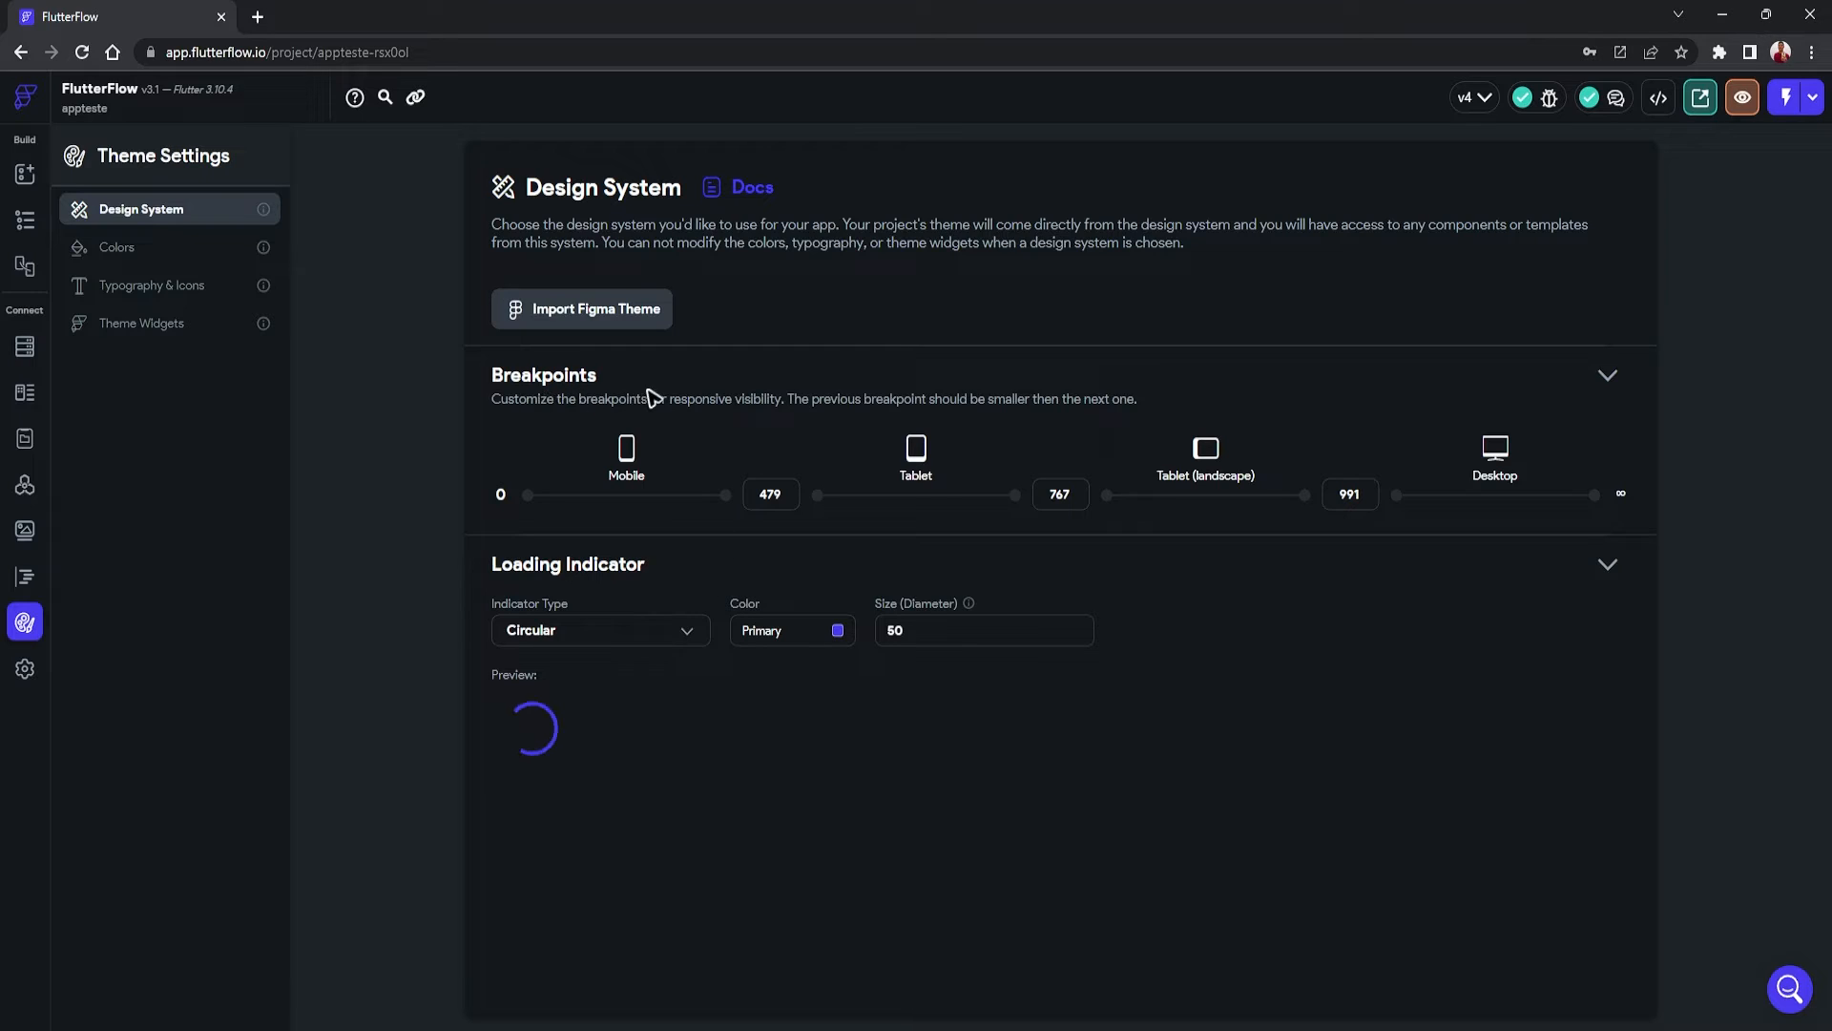
Browse the theme's Colors, Typography & Icons and Theme Widgets pages
click(152, 252)
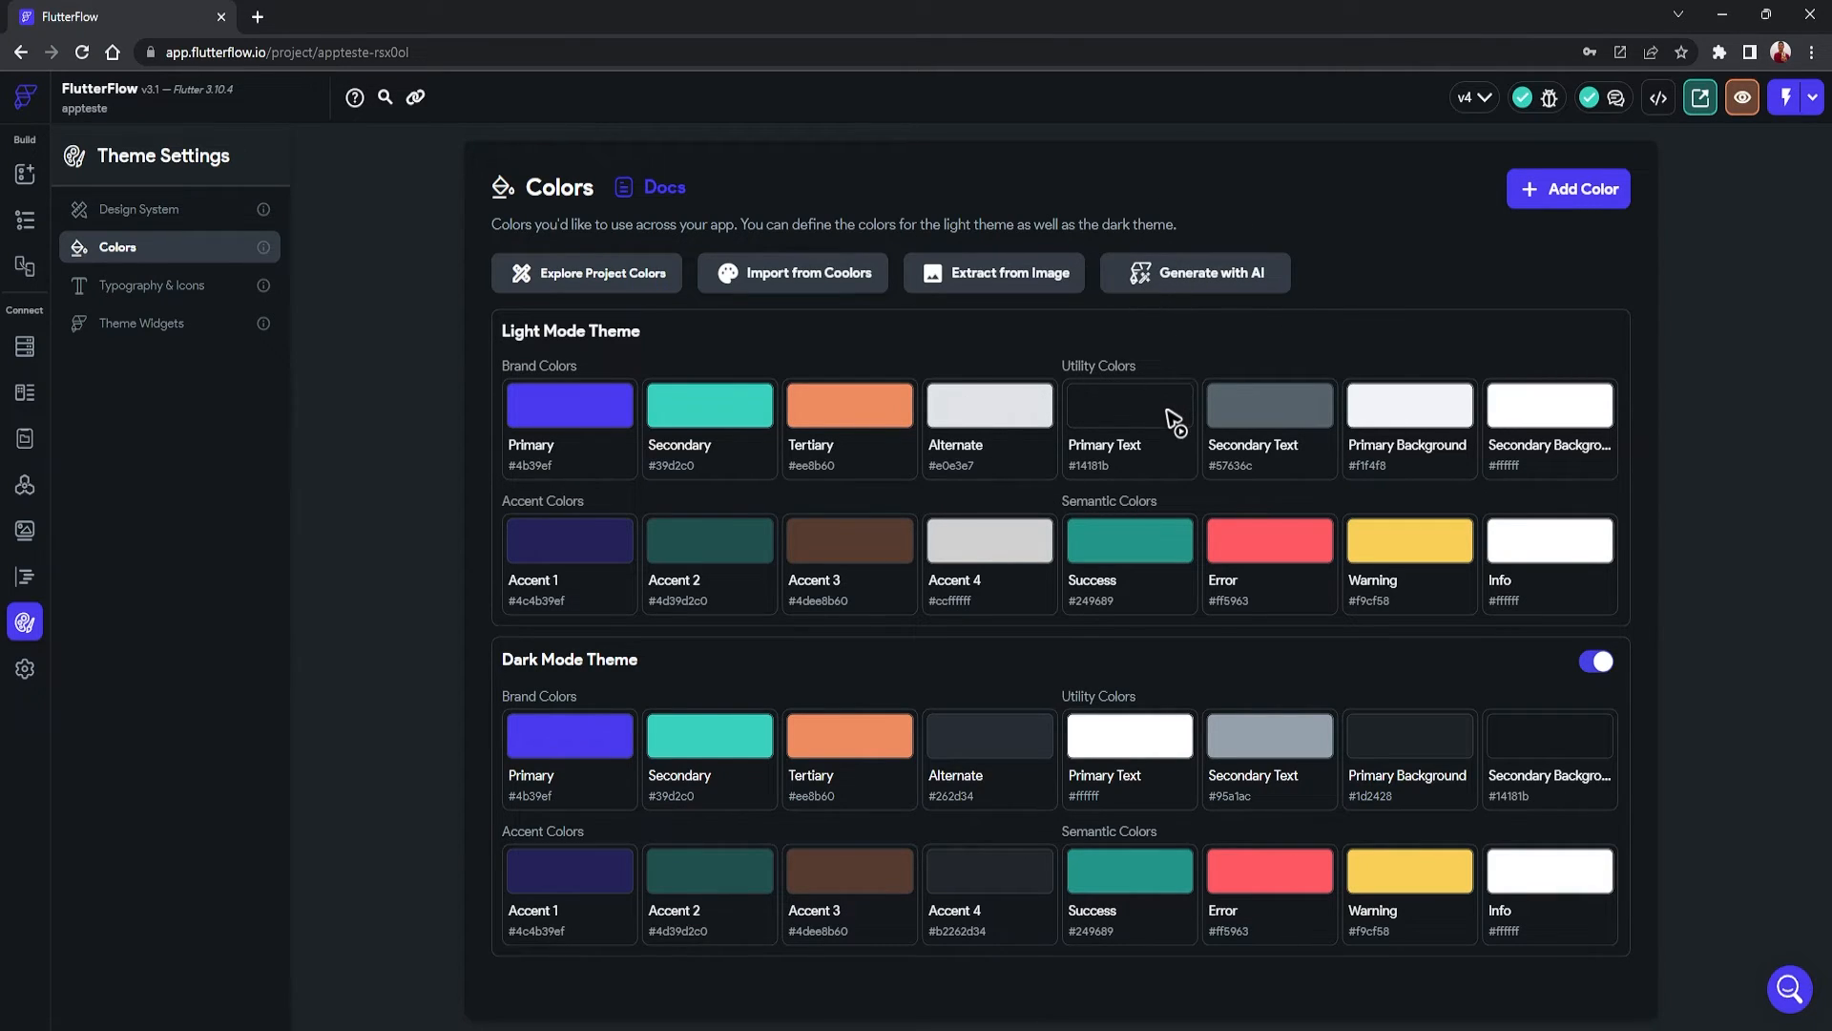
click(143, 295)
scroll(766, 537, down, 3)
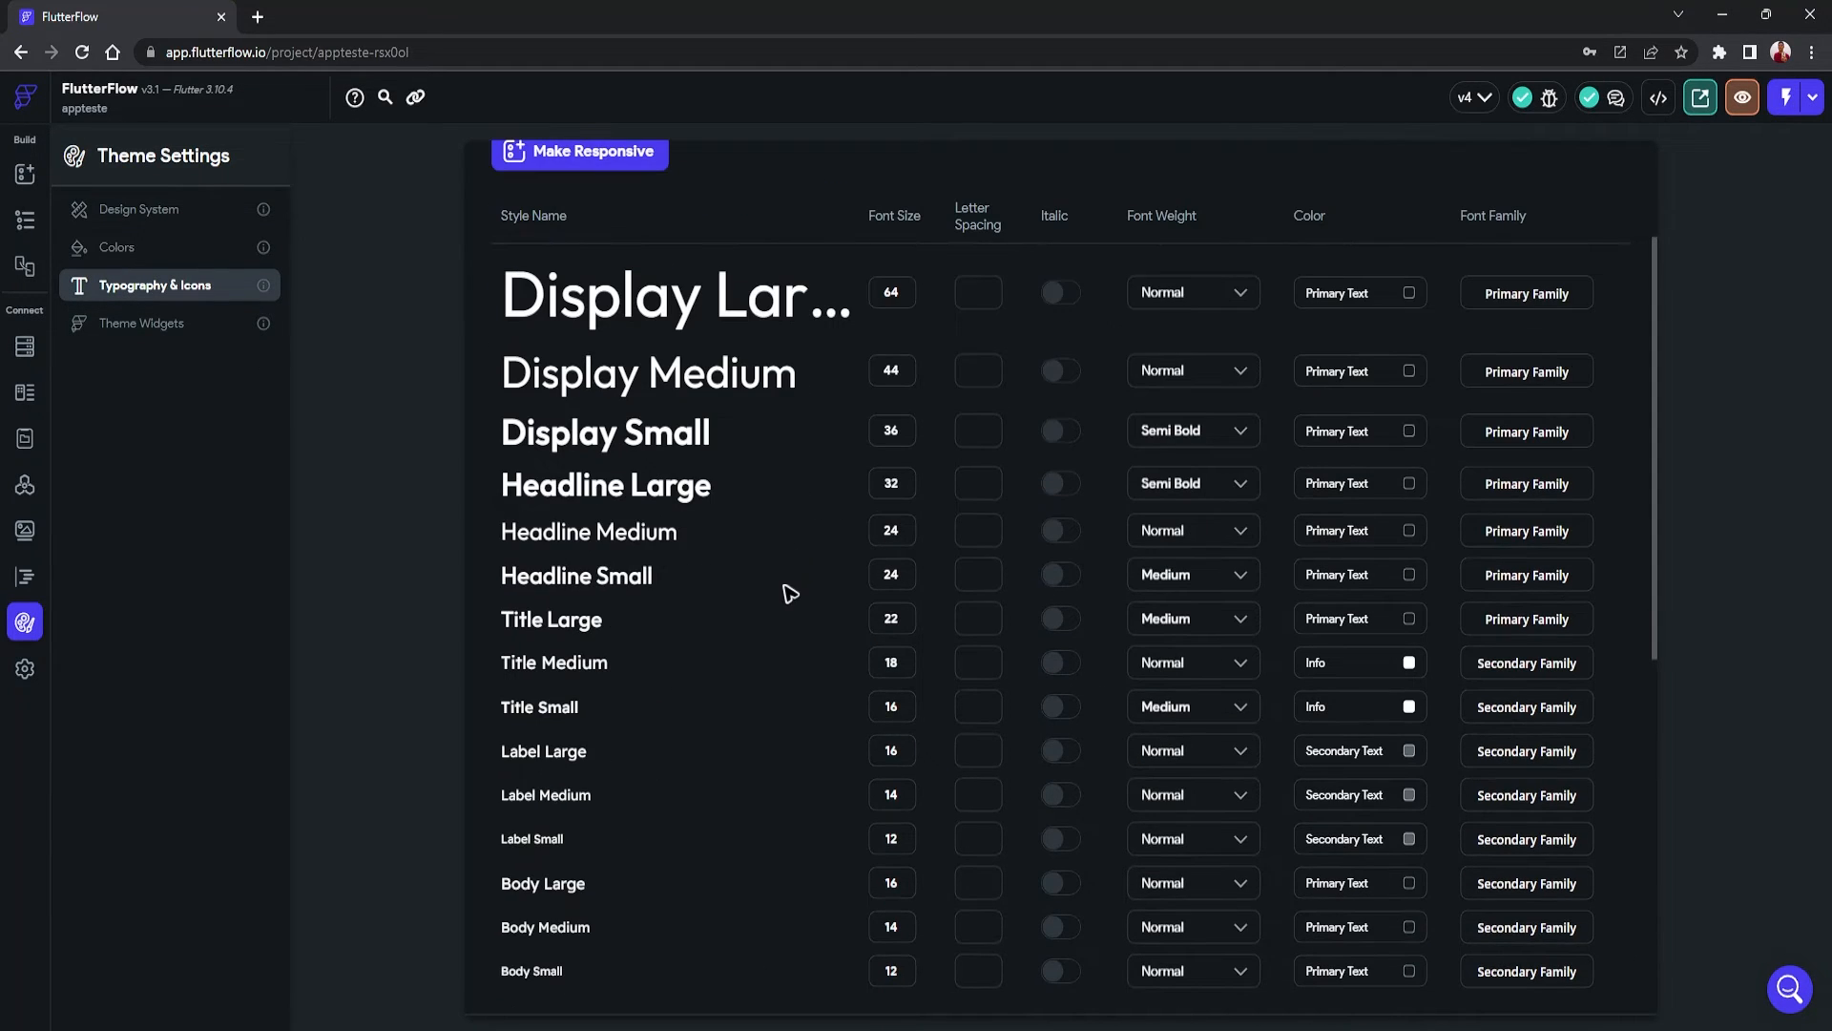
scroll(775, 596, down, 6)
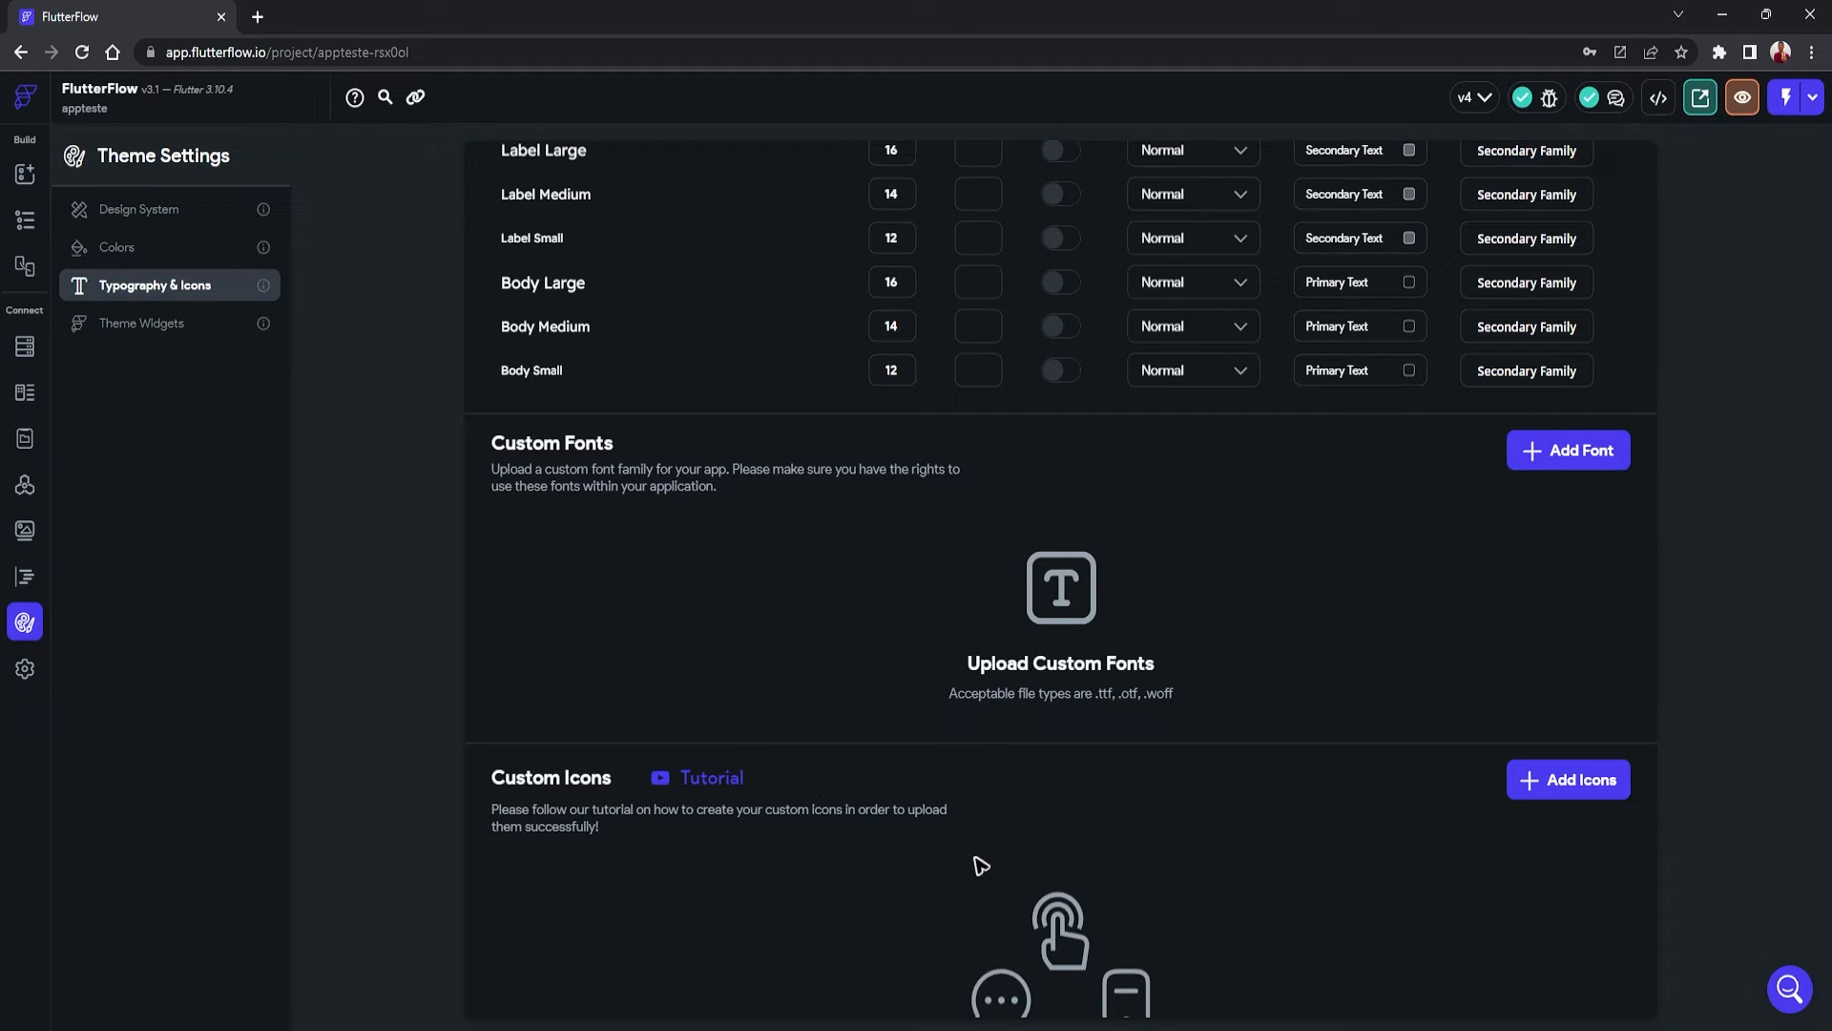
click(143, 322)
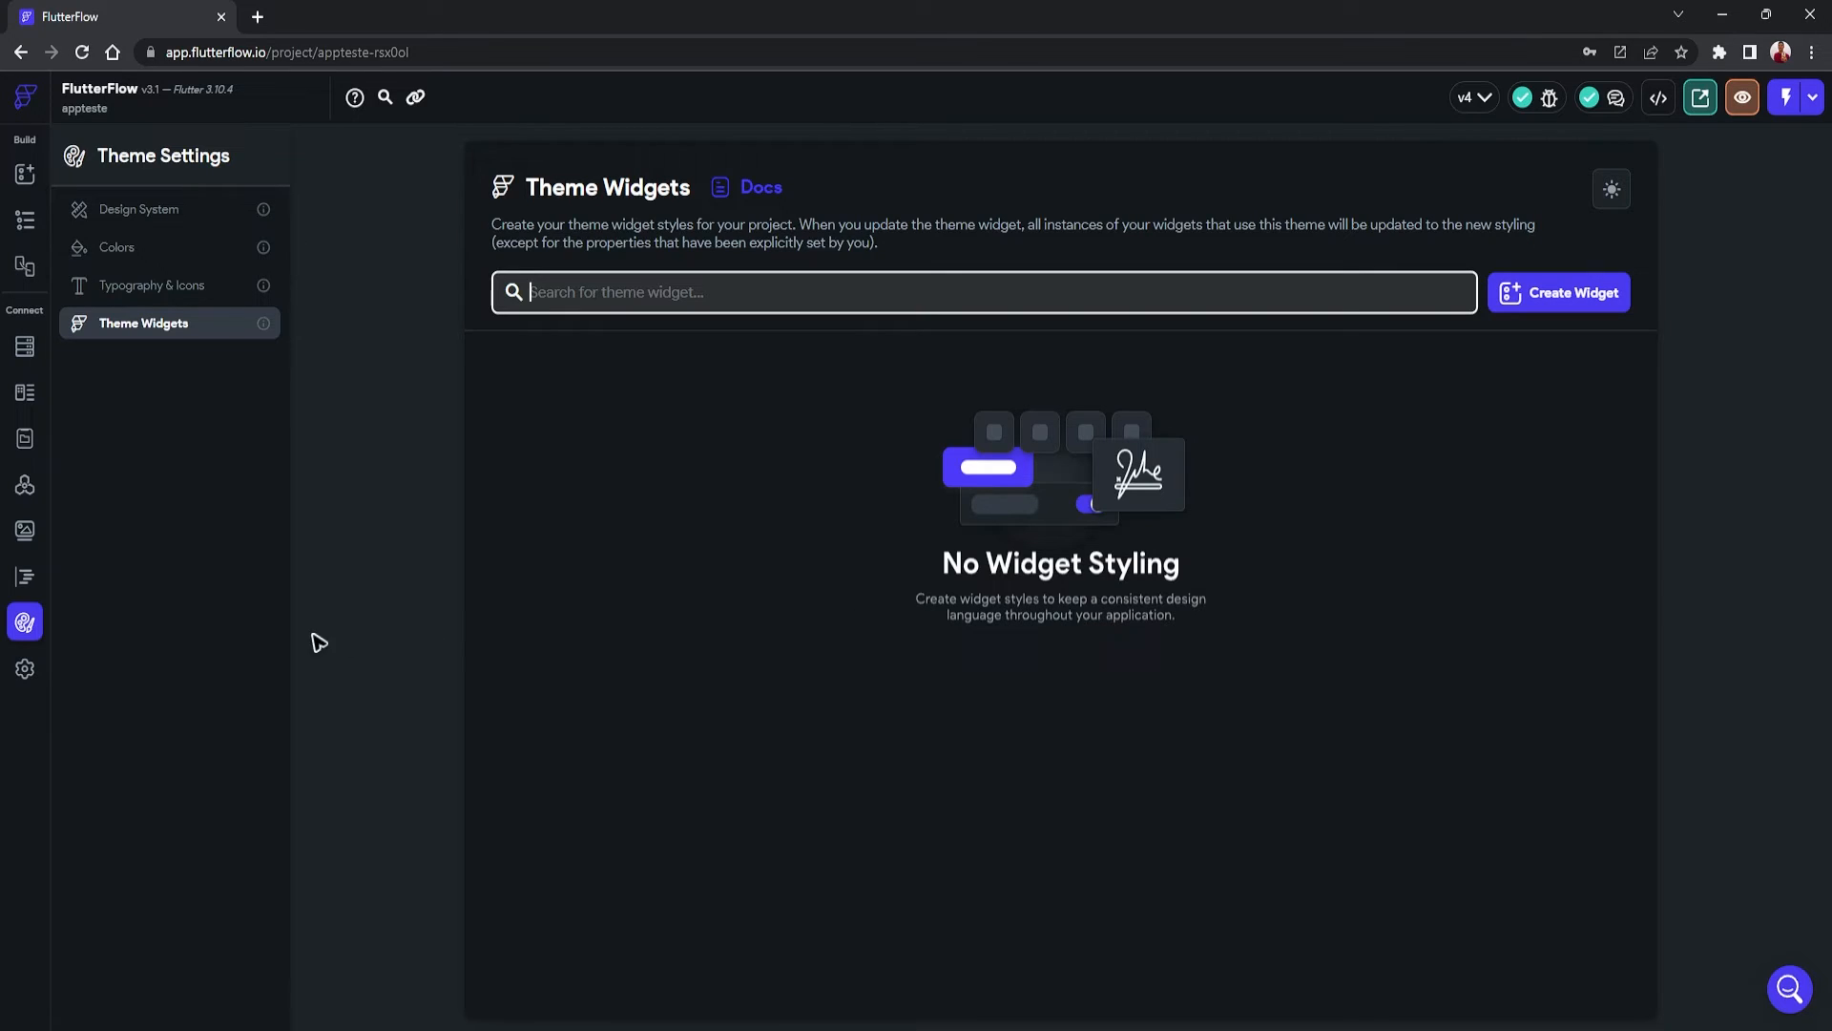
Look through App Settings: App Assets, NavBar & AppBar, Collaboration, Firebase and Languages
click(25, 670)
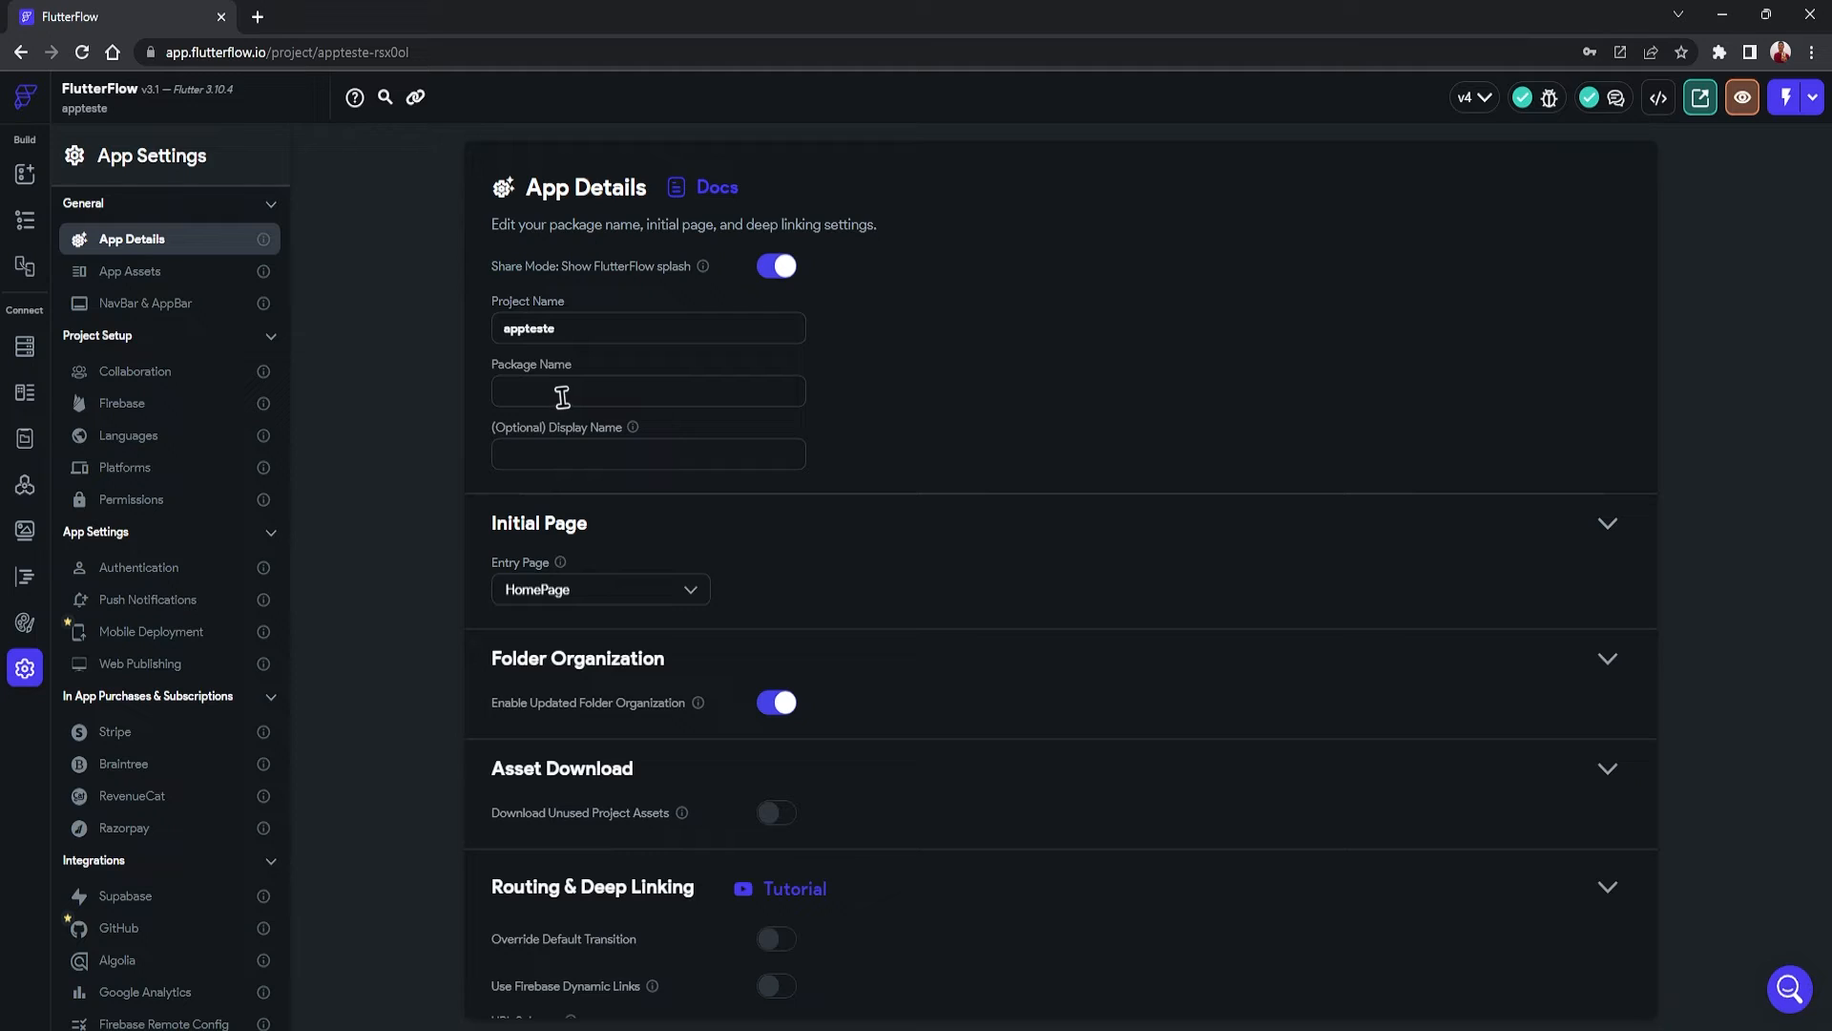
scroll(535, 420, down, 2)
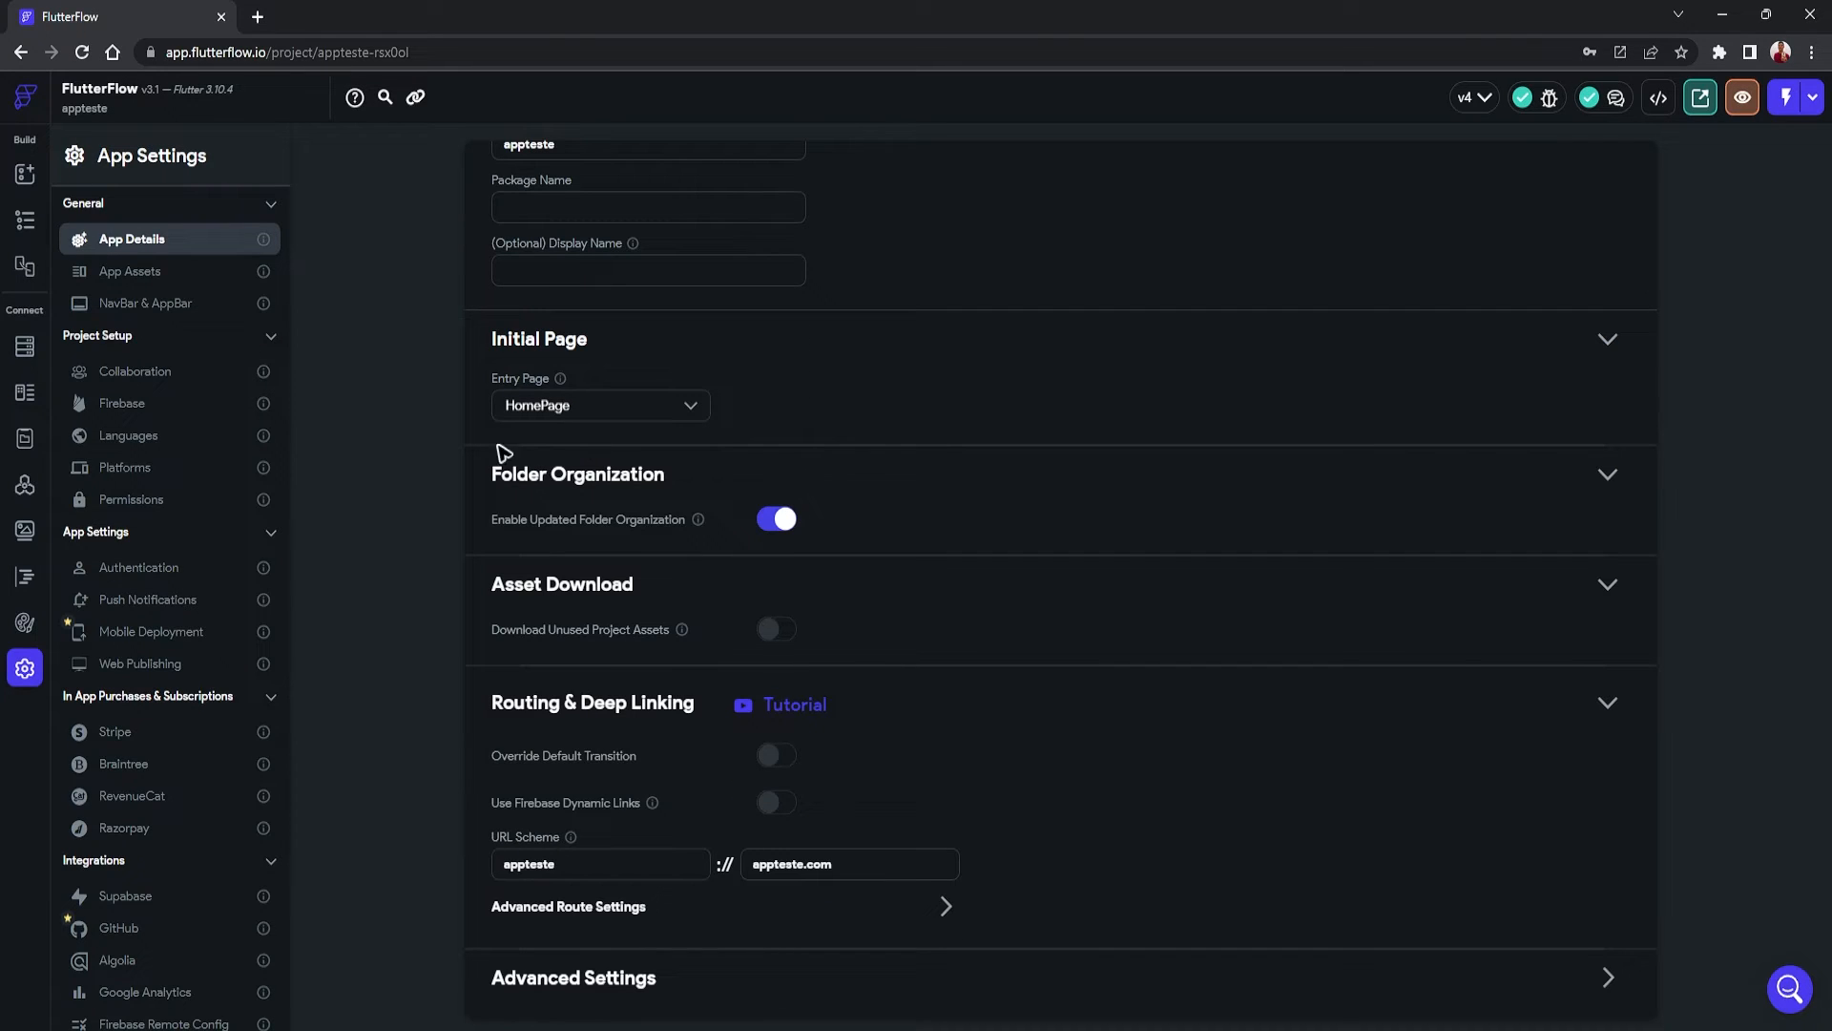
click(132, 271)
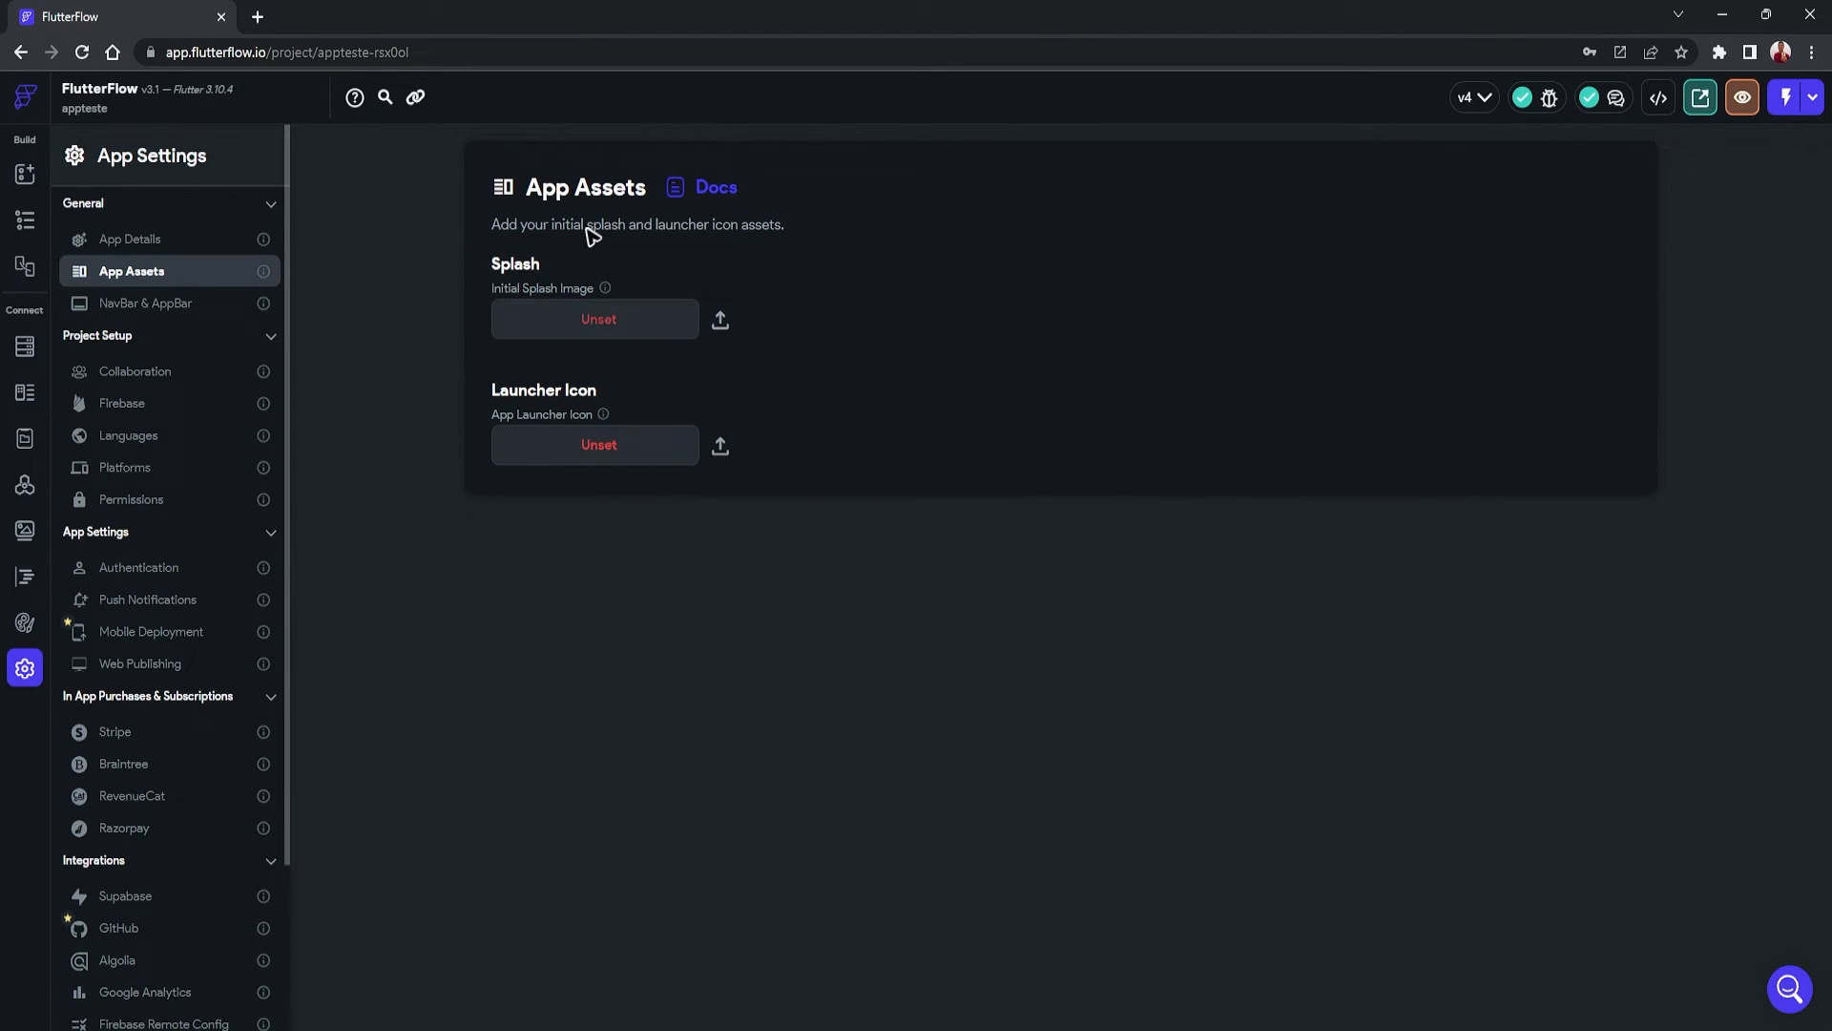
click(139, 303)
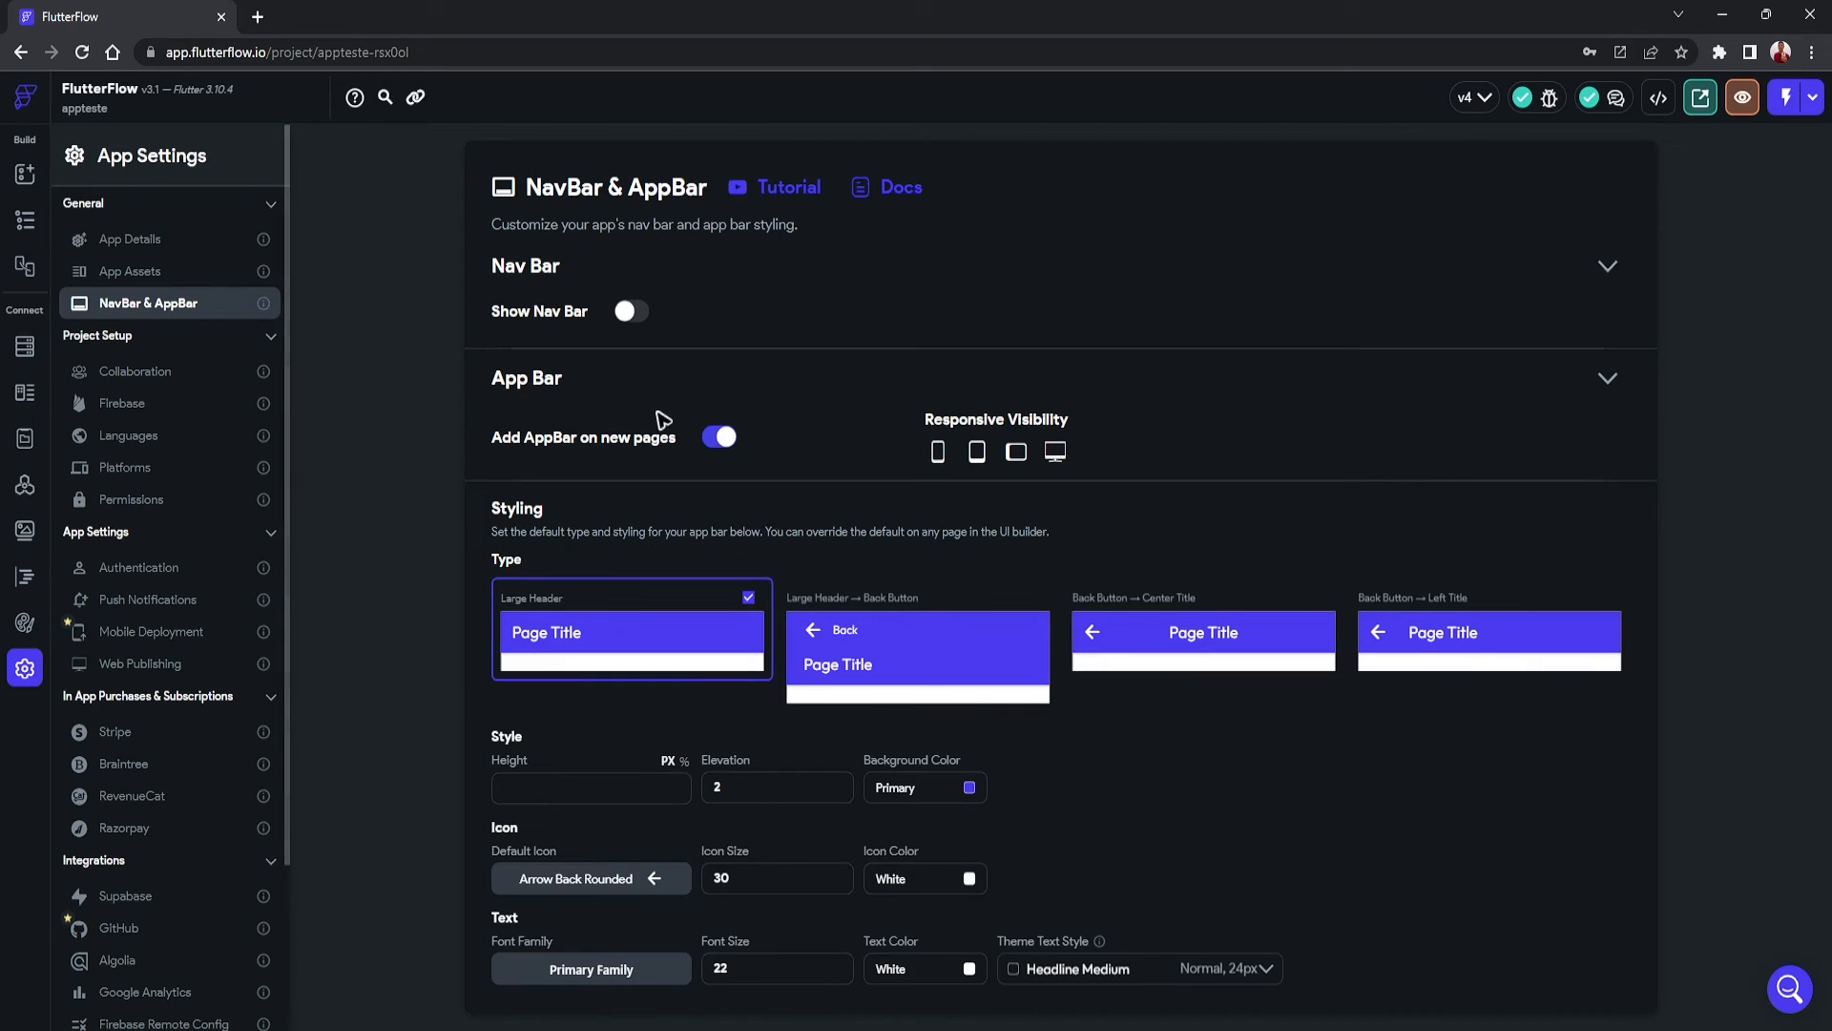
click(219, 372)
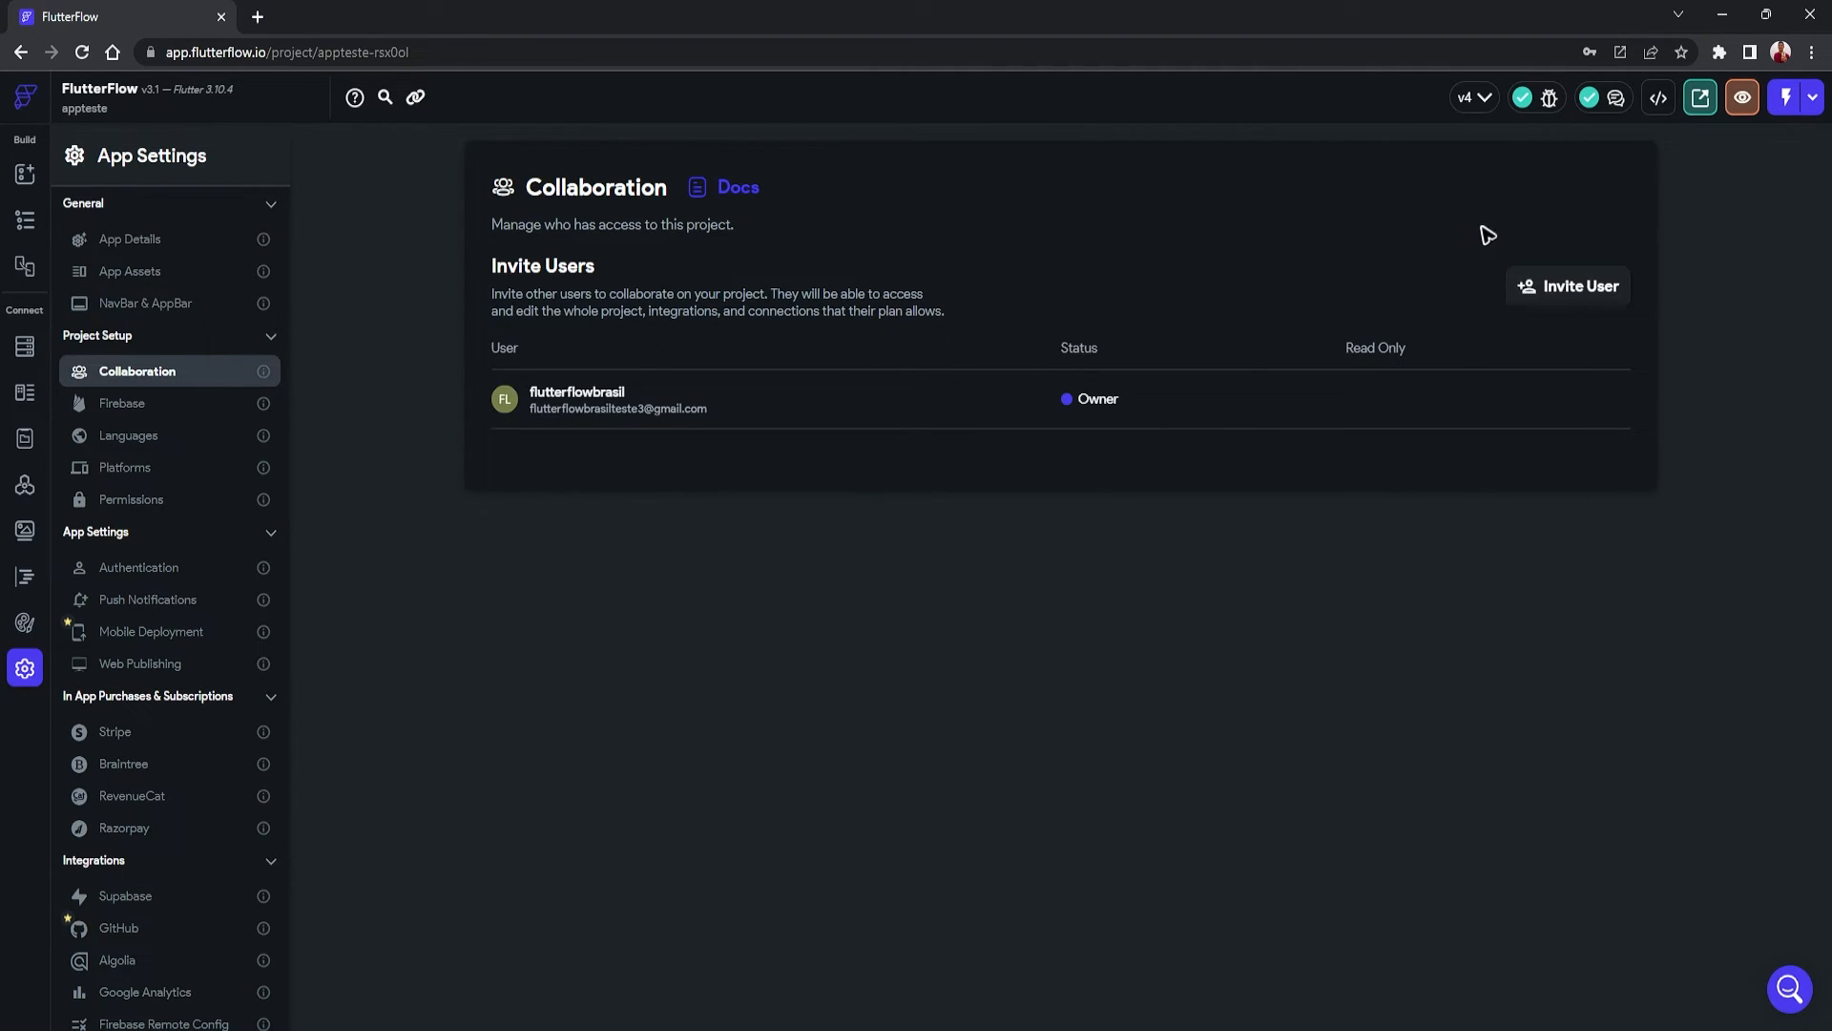
click(162, 404)
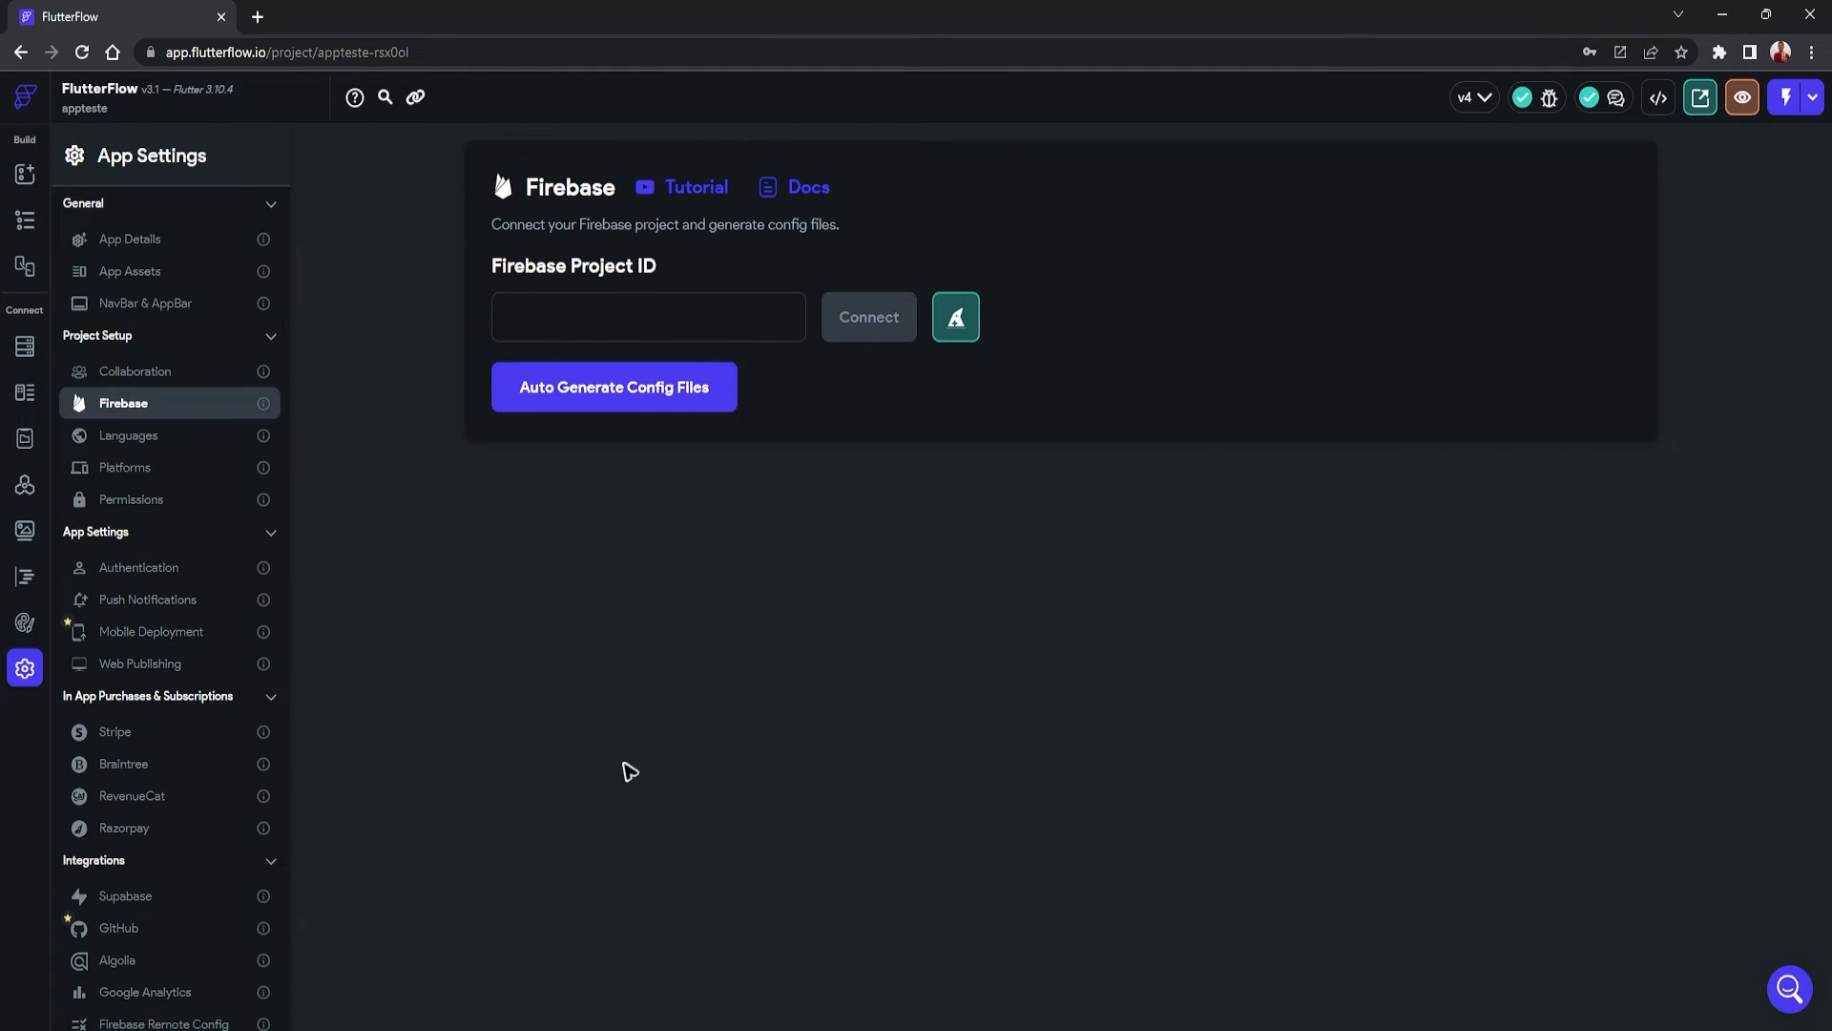
click(122, 439)
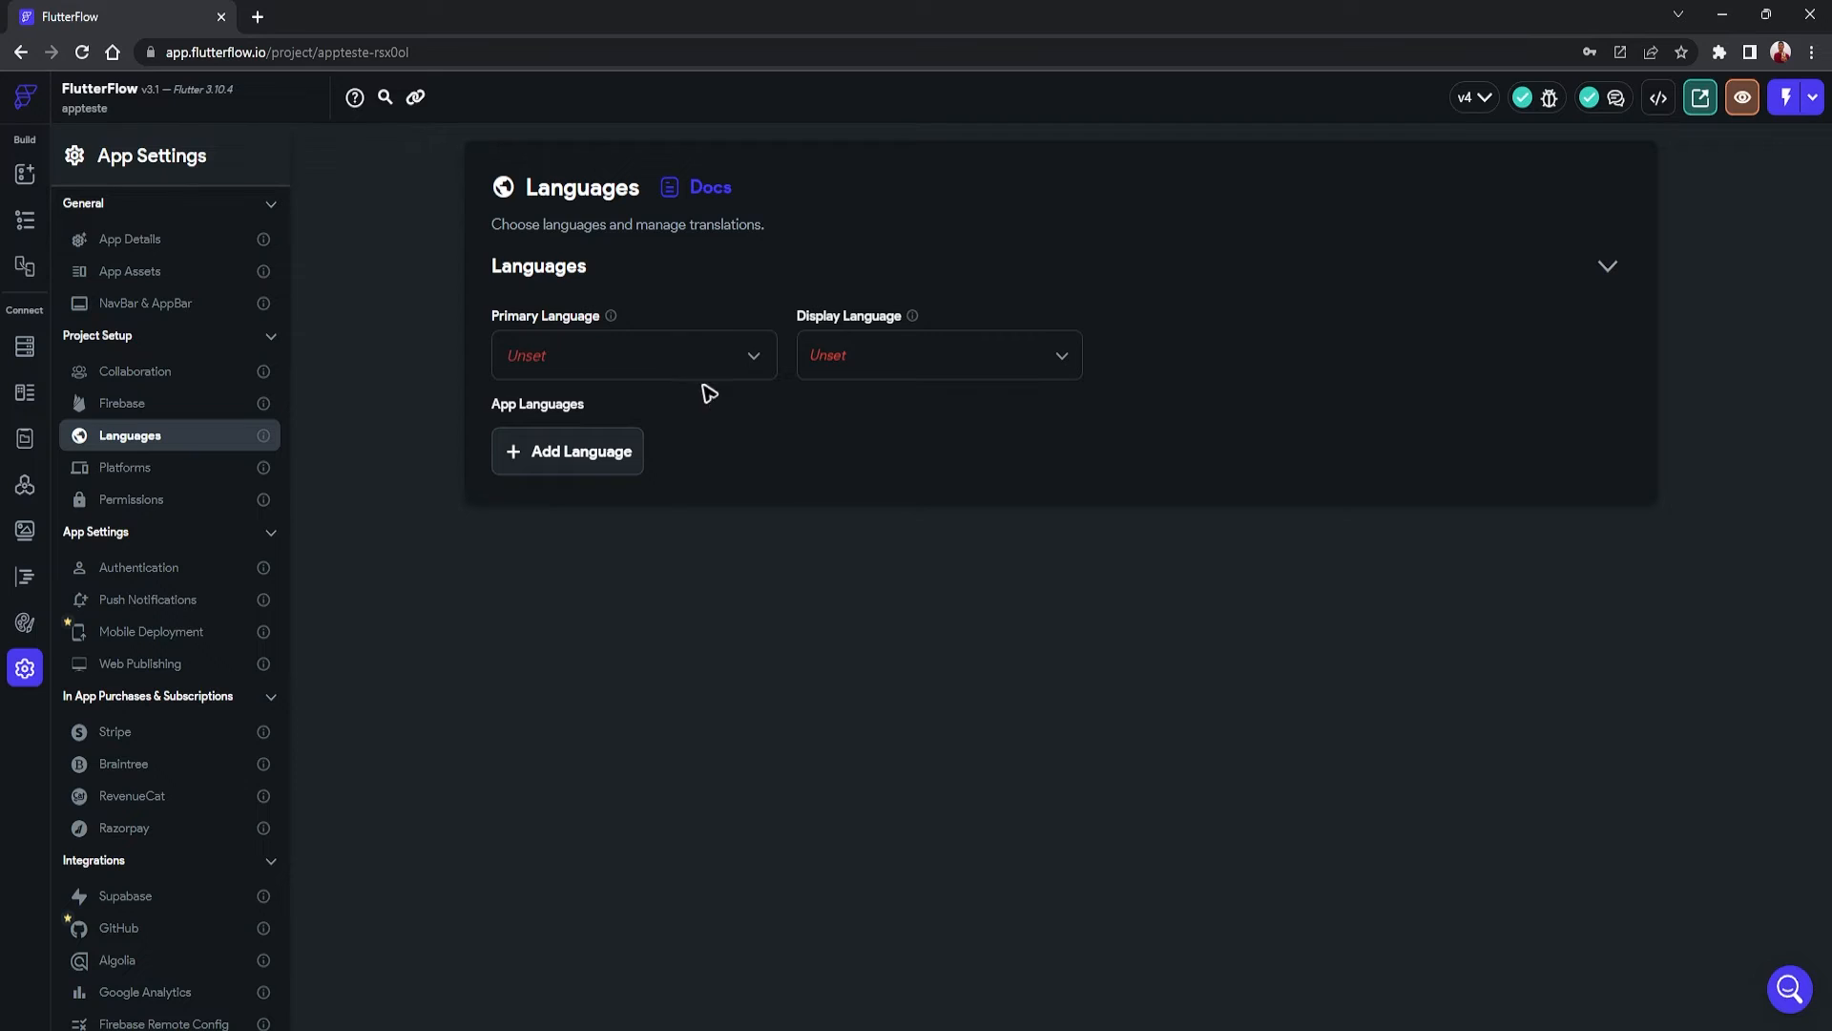
Enable the Web and MacOS (beta) platforms alongside Android and iOS, then check Permissions
click(141, 469)
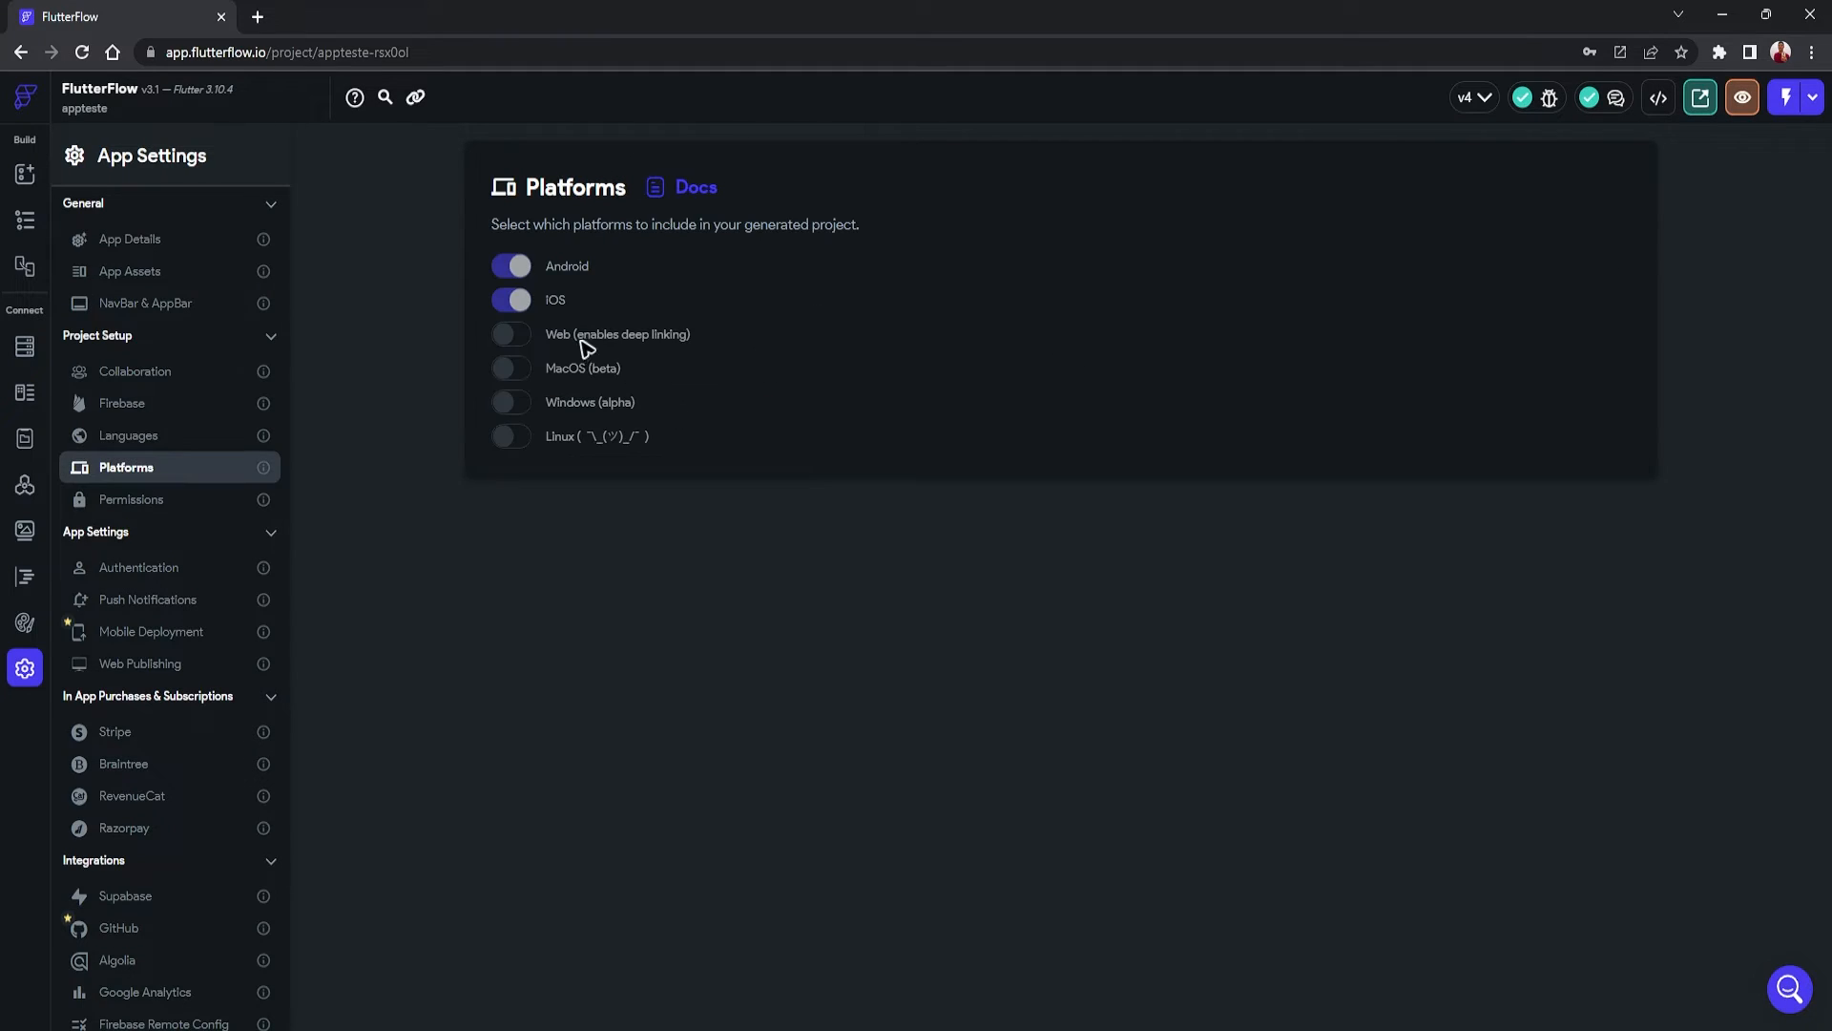
click(513, 334)
click(517, 372)
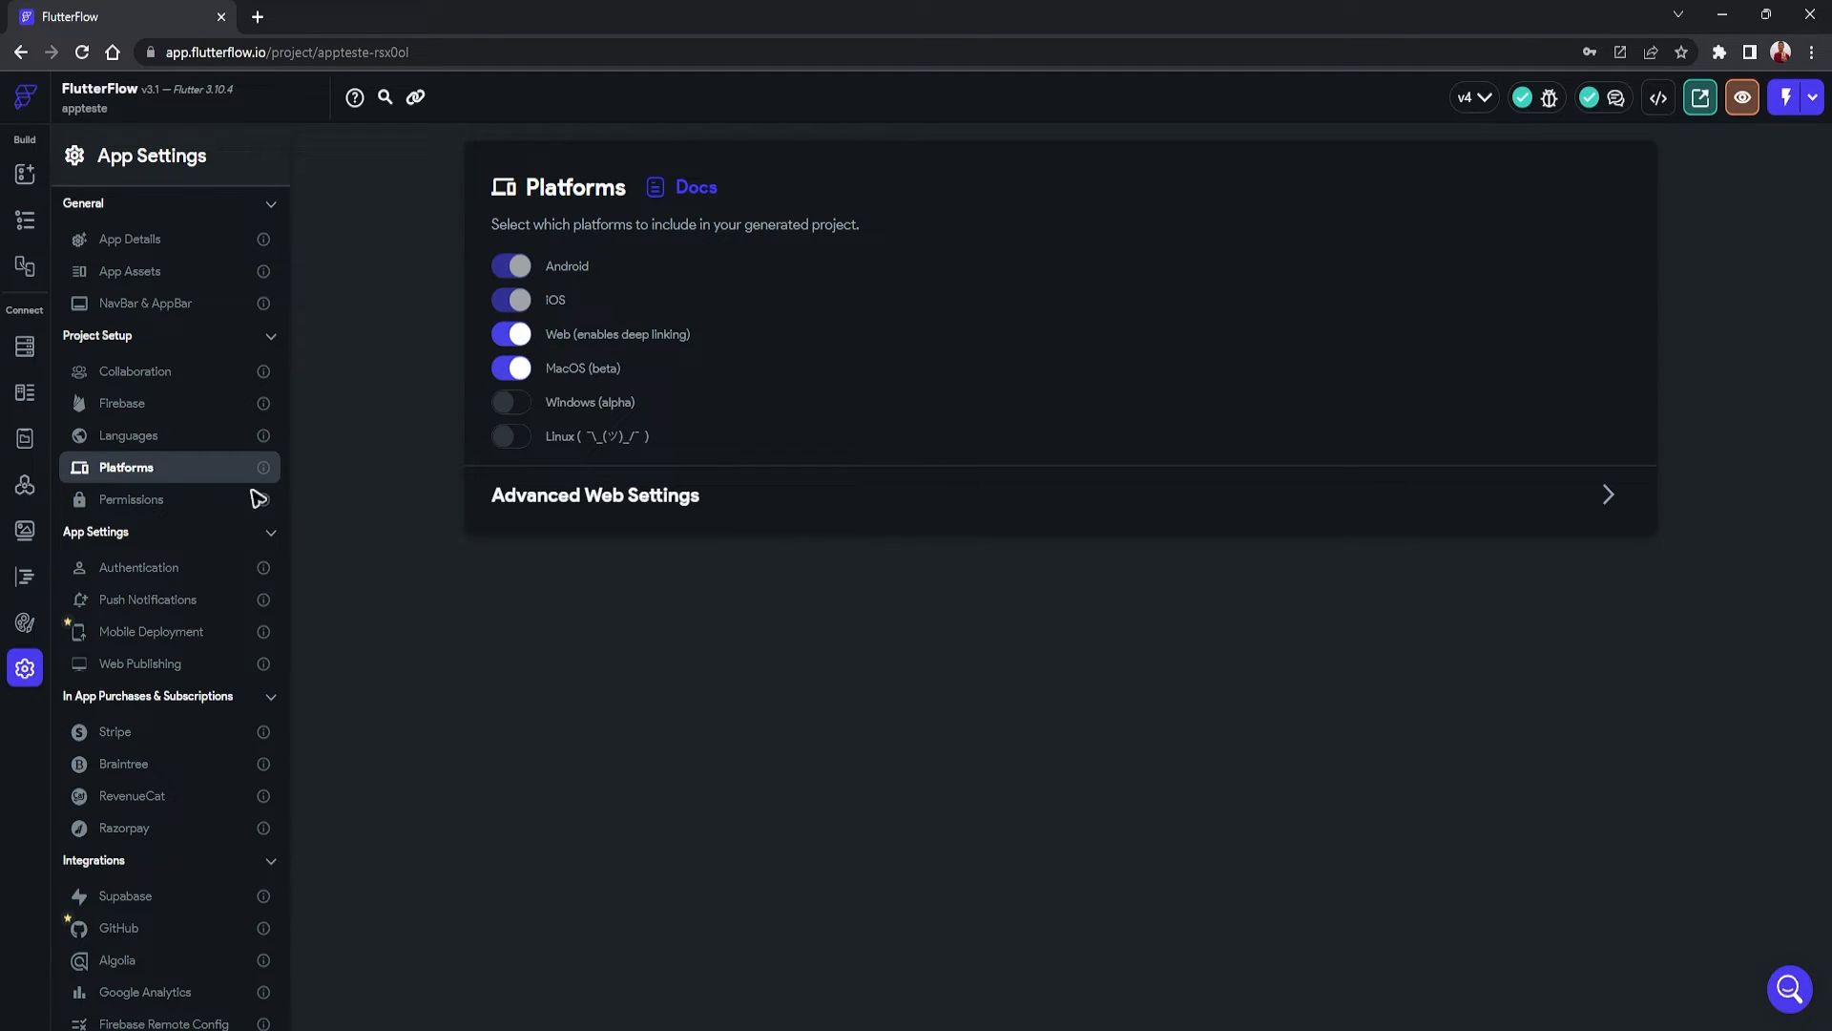
click(134, 499)
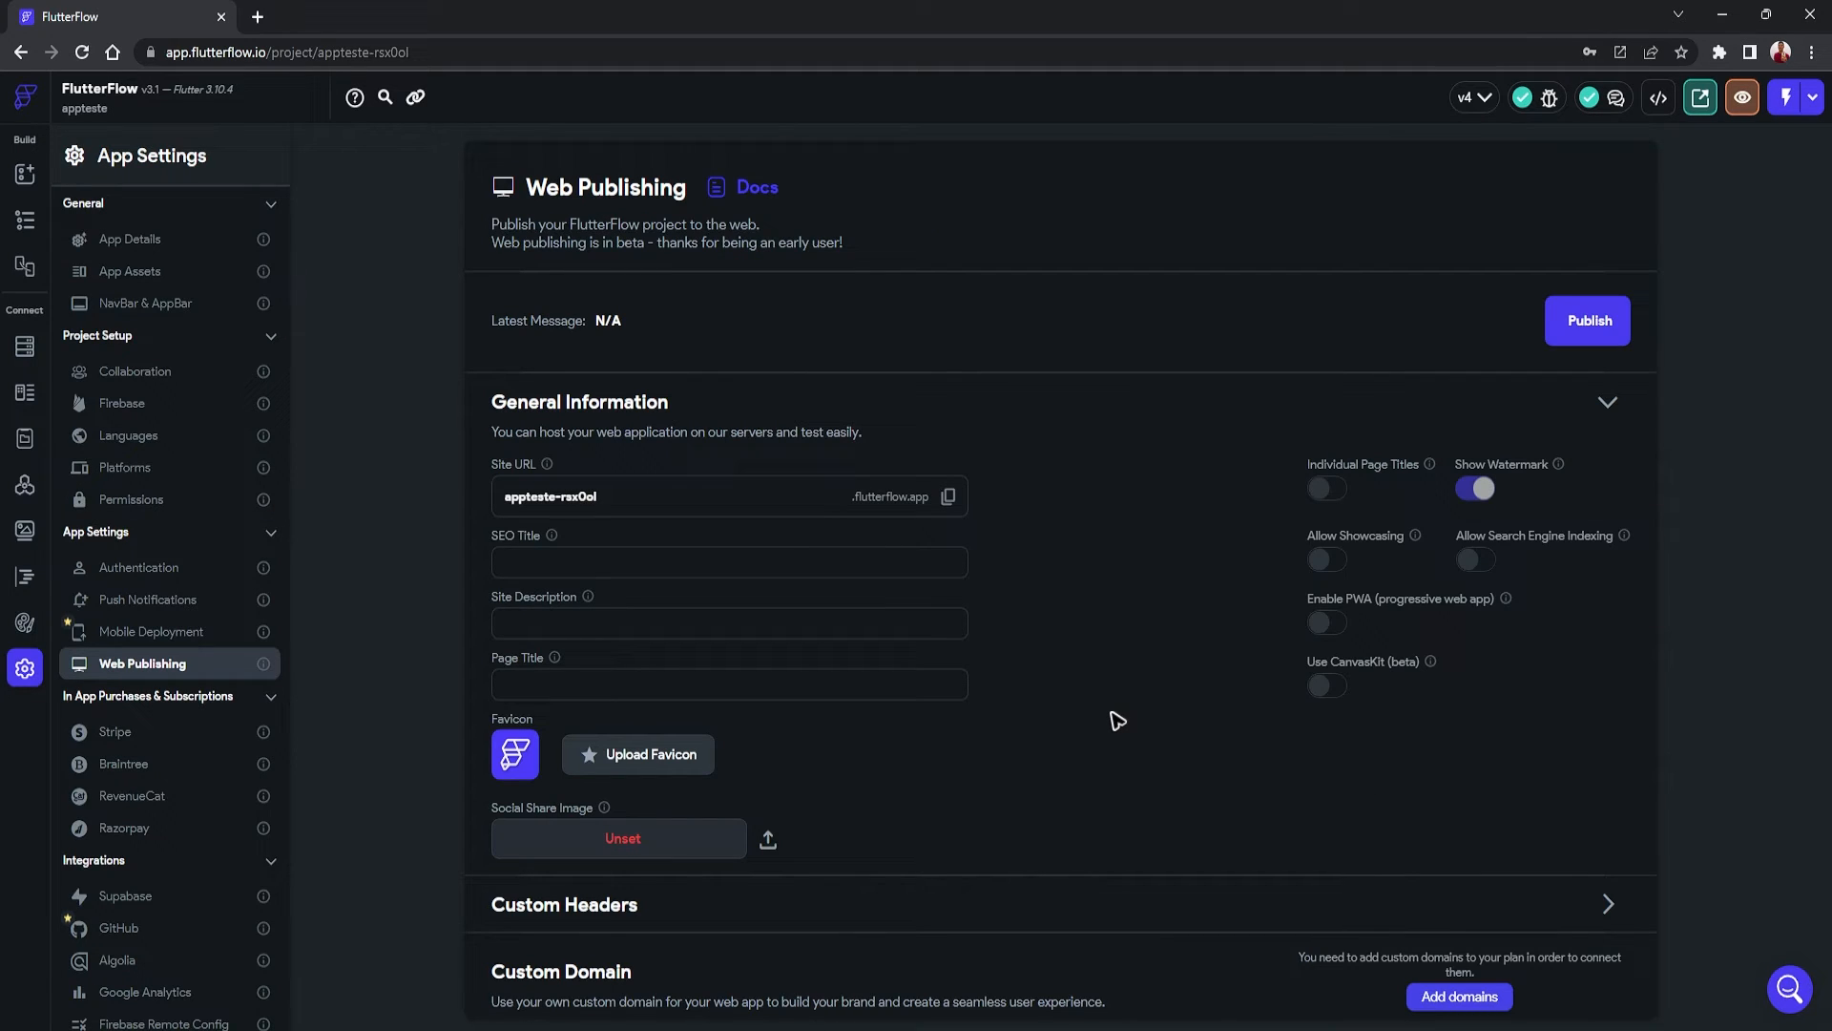
Check the Stripe payment settings, then the Supabase integration page under Integrations
scroll(176, 535, down, 2)
click(174, 533)
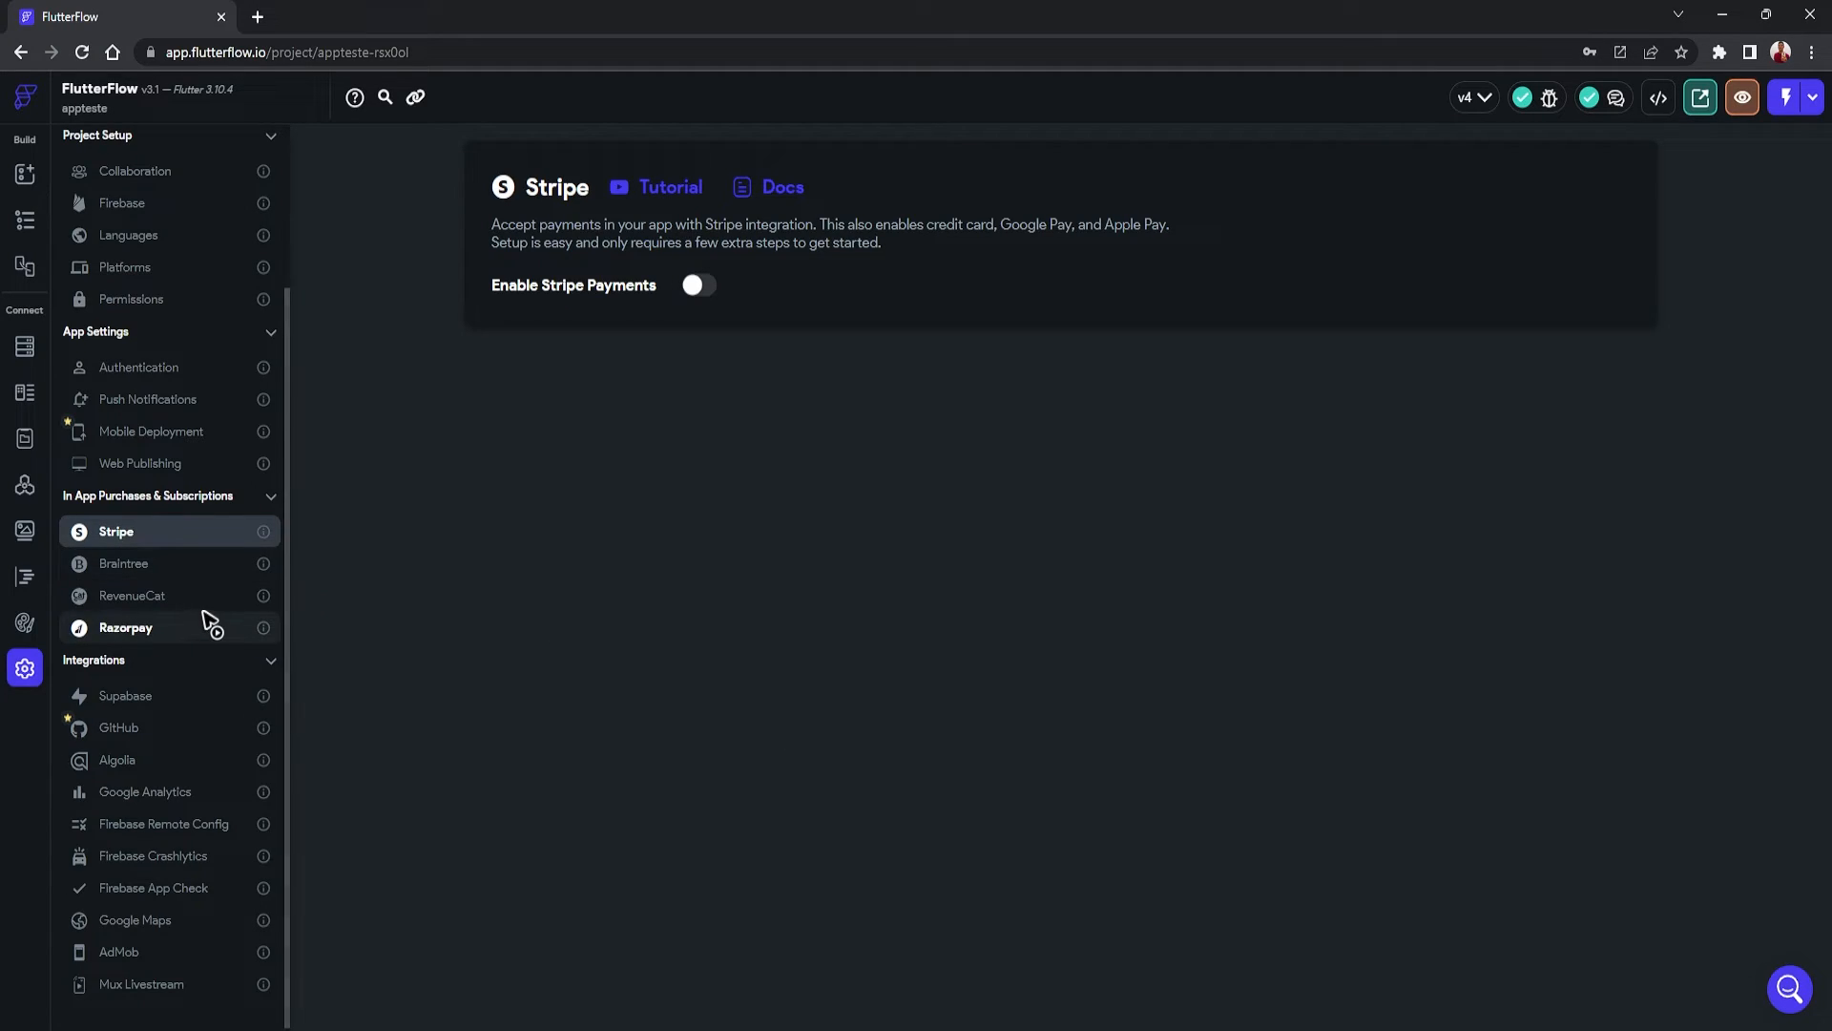
scroll(188, 659, down, 1)
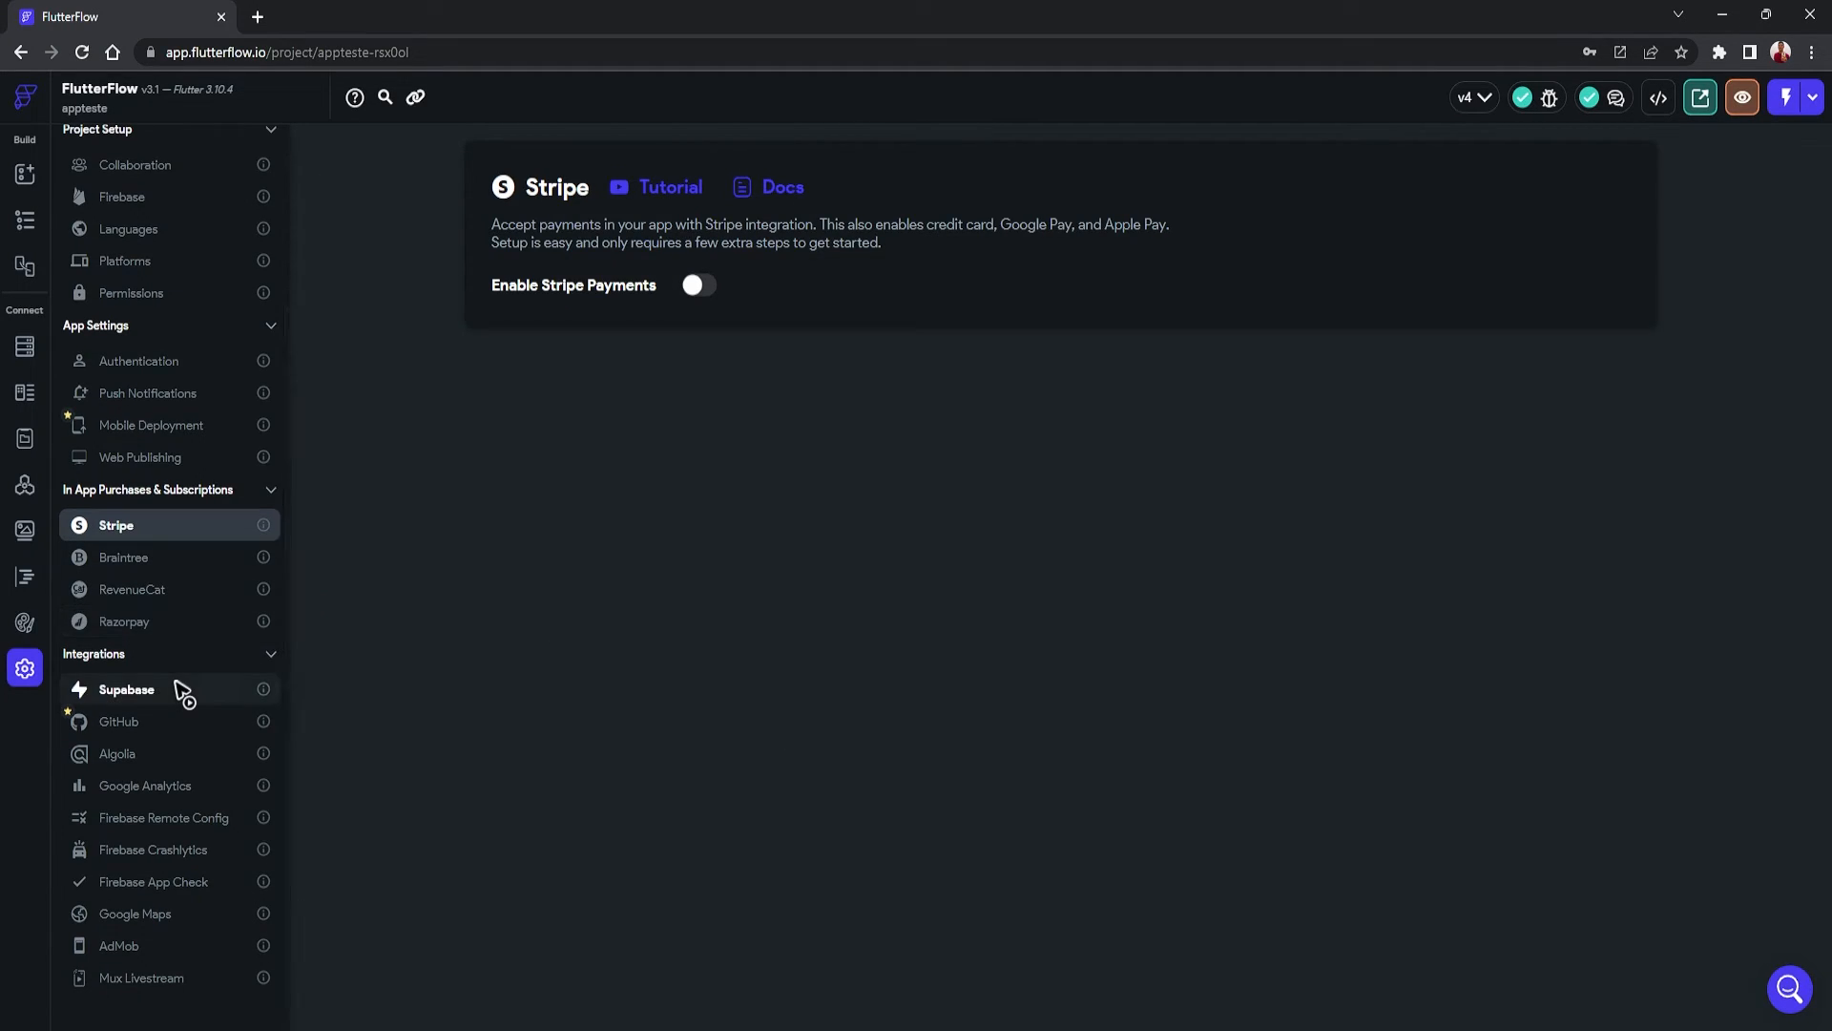
click(182, 693)
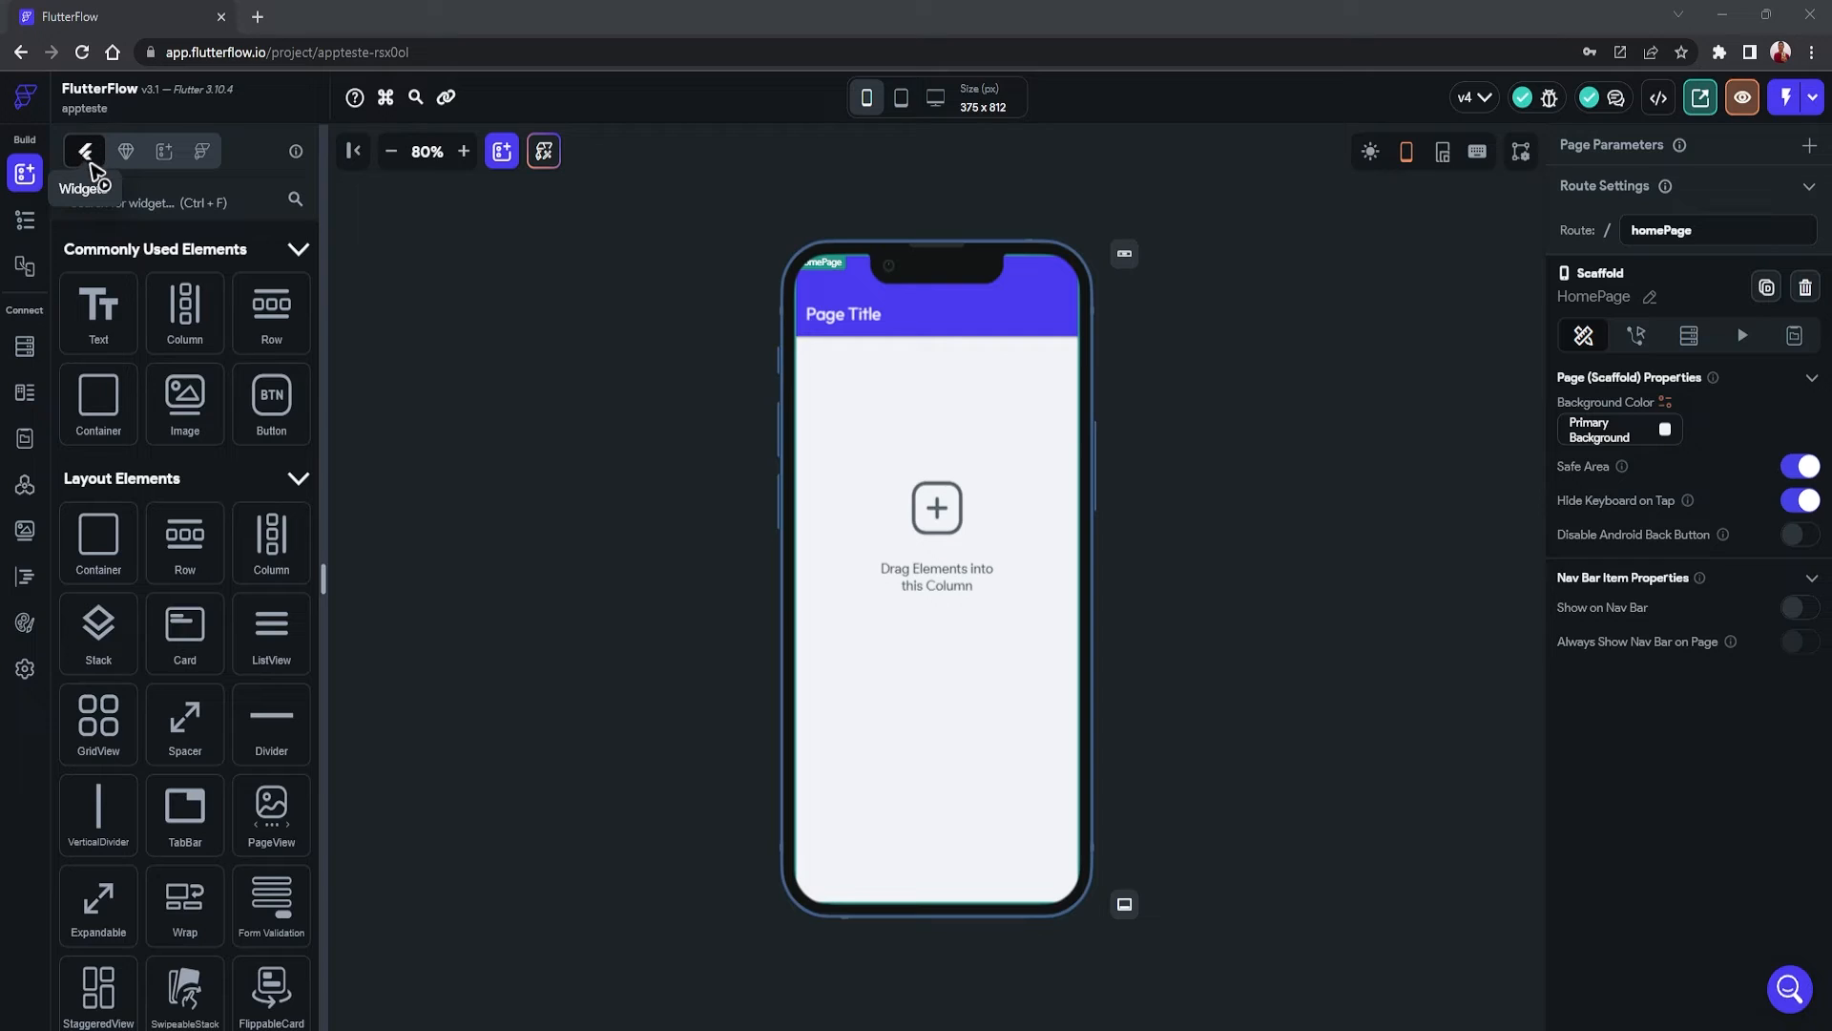
Scroll through the Widget Palette categories and switch the side panel to the empty Components tab
click(125, 152)
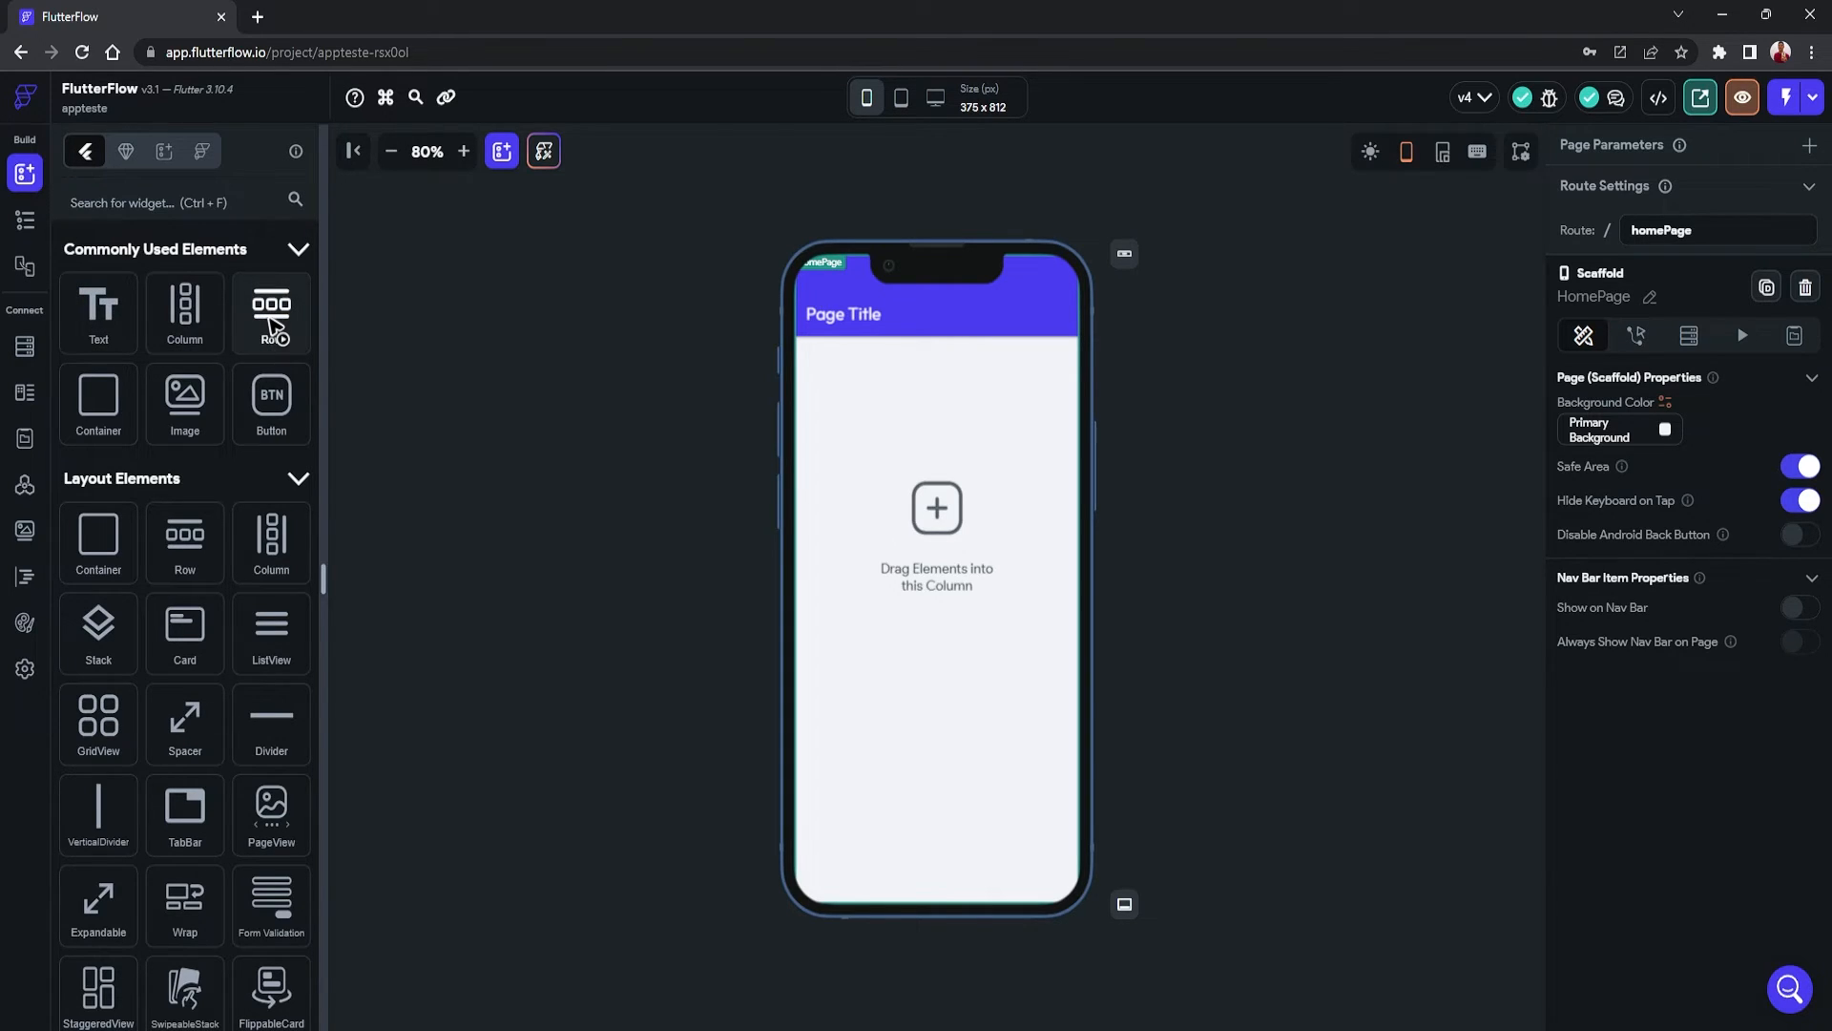
scroll(272, 329, down, 2)
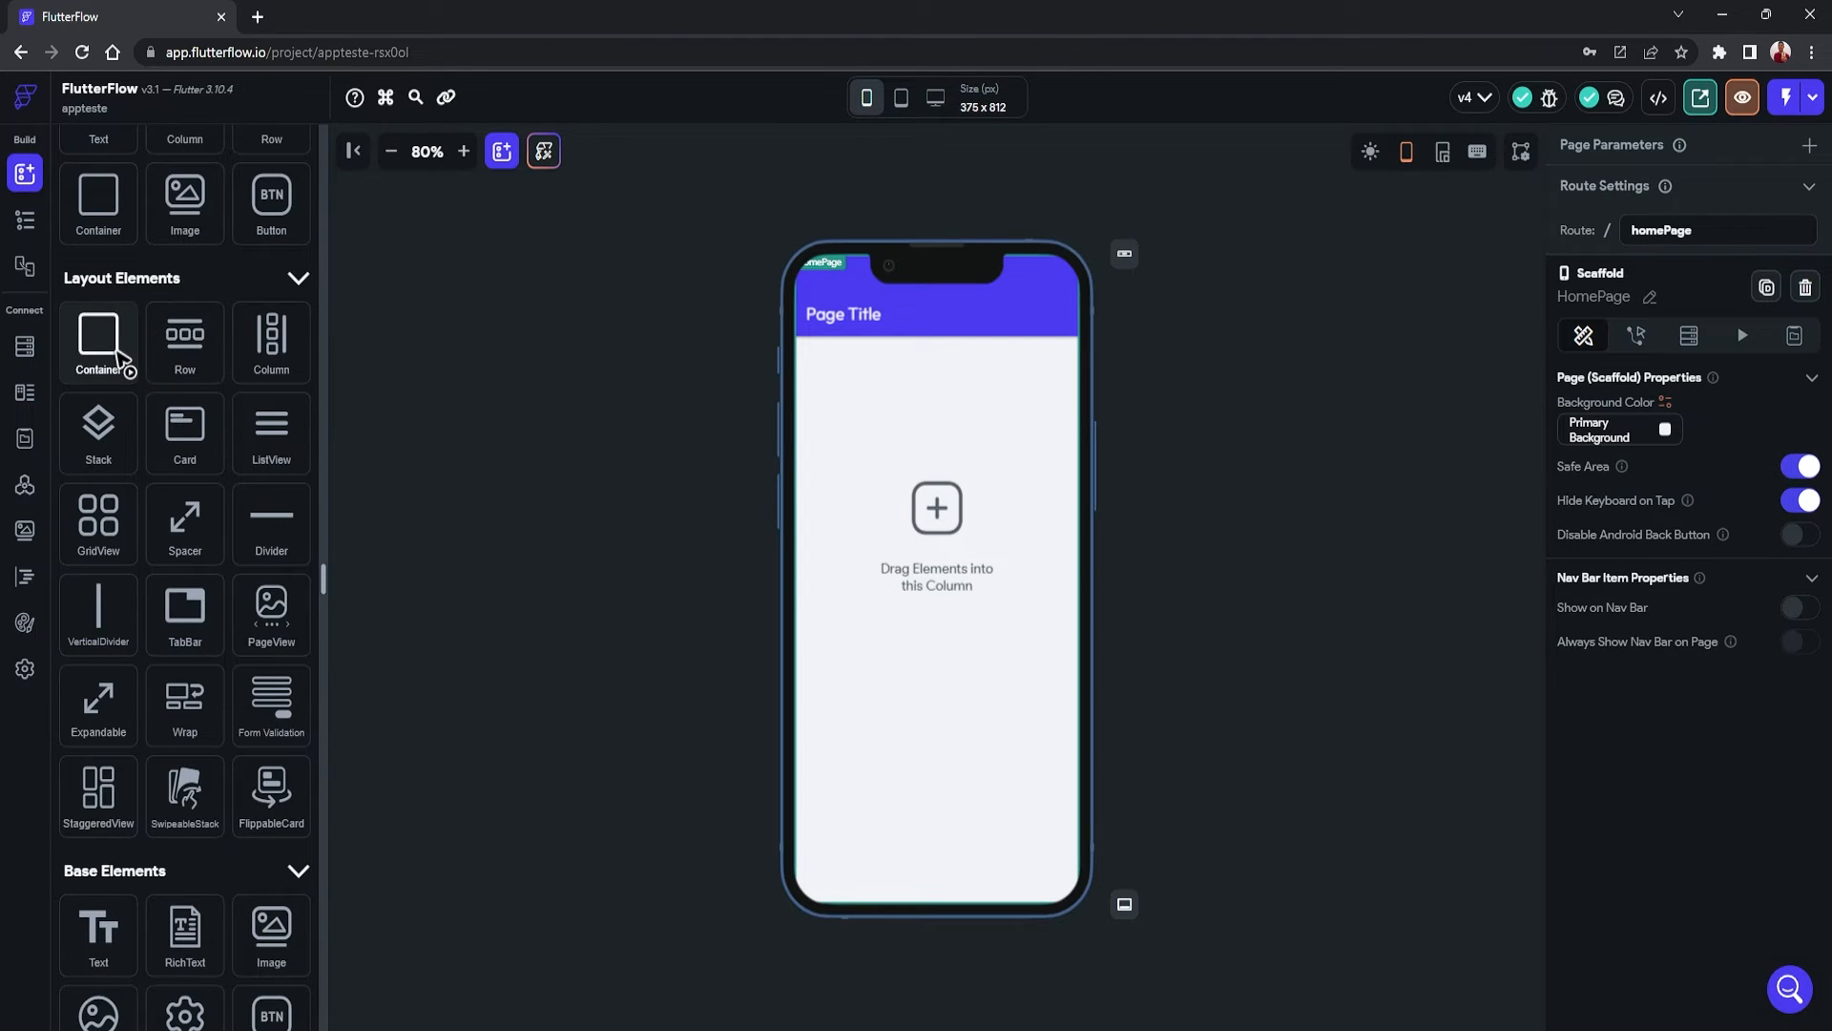
scroll(272, 434, down, 4)
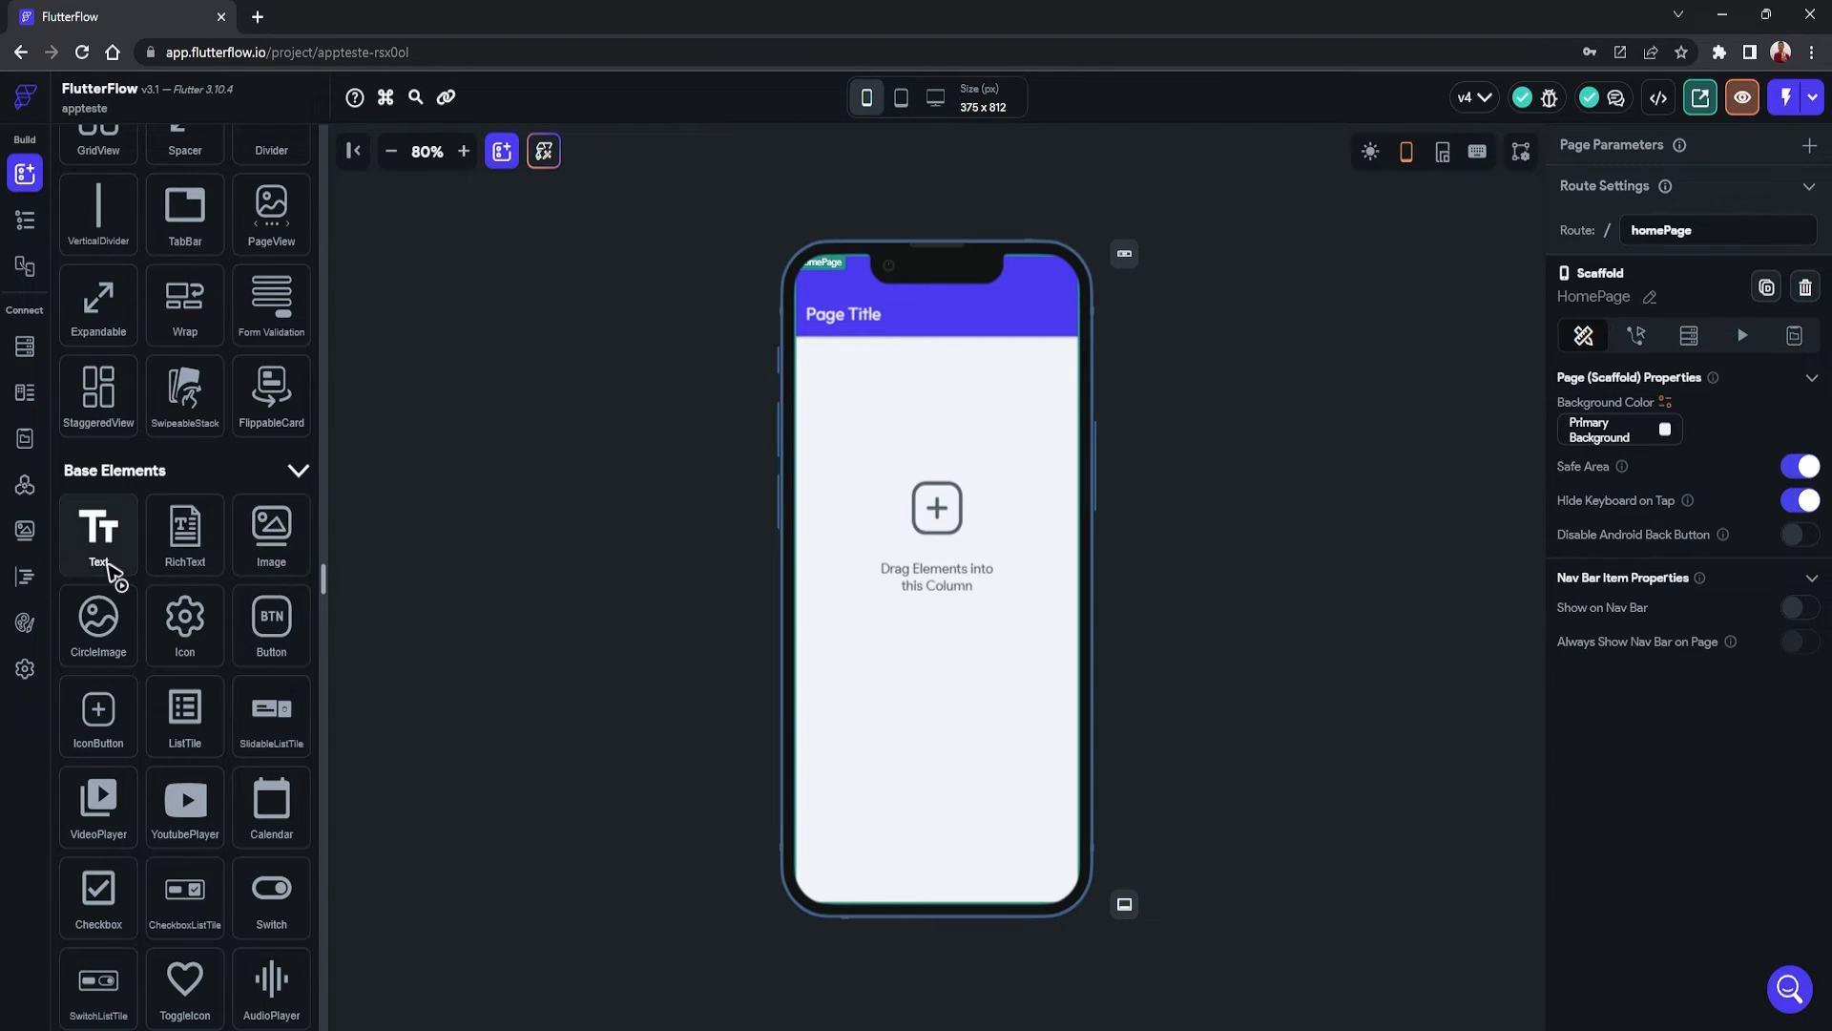
scroll(119, 572, down, 2)
scroll(143, 570, down, 6)
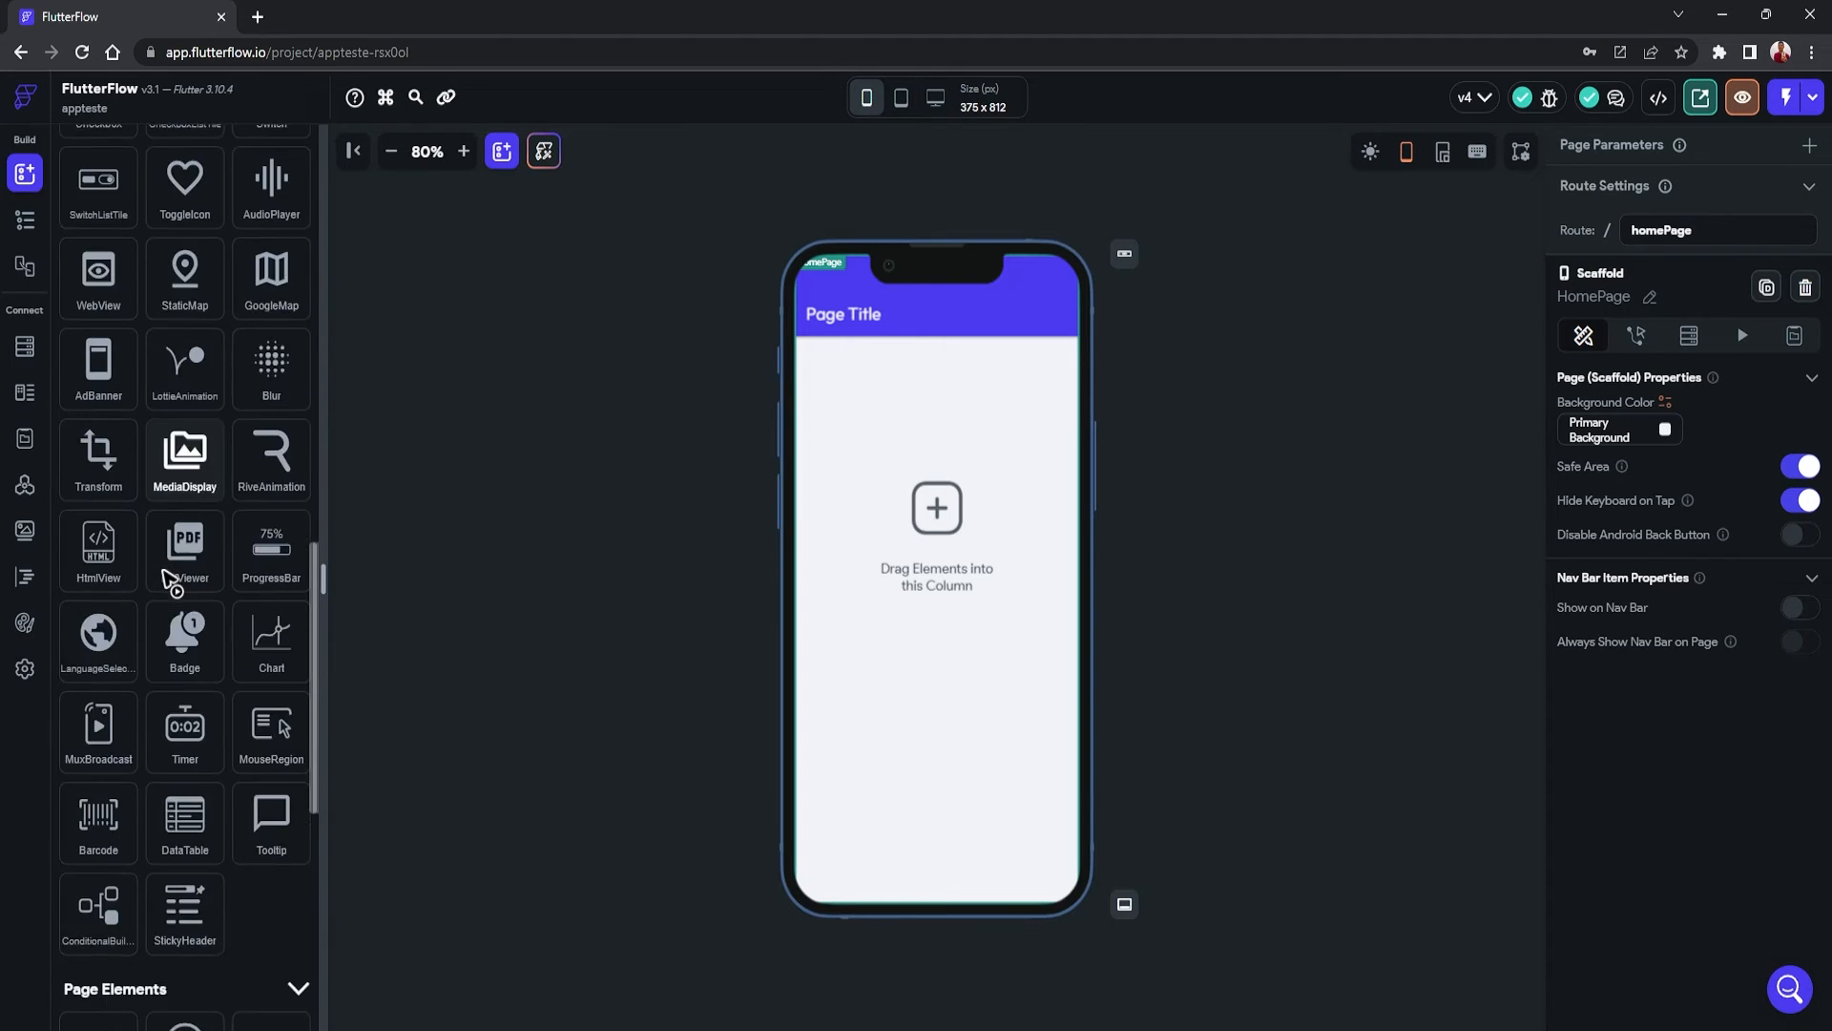
scroll(167, 575, down, 6)
scroll(182, 575, up, 1)
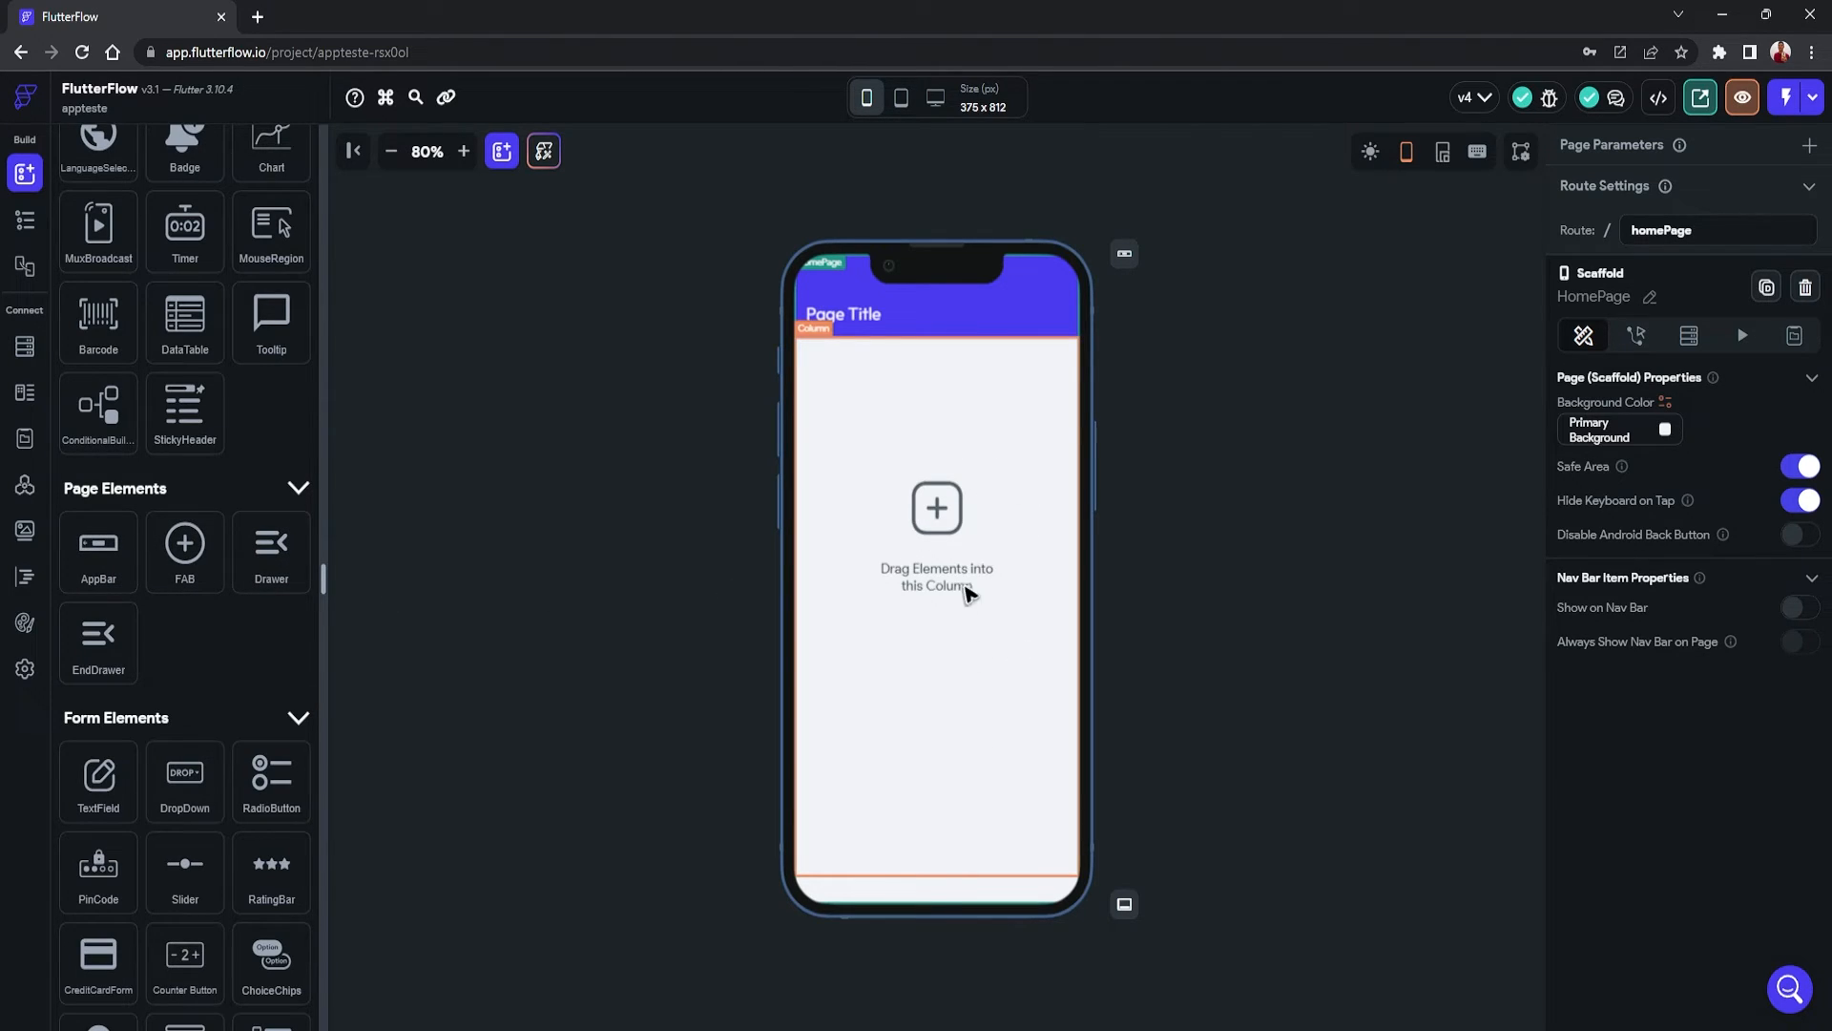
scroll(176, 658, down, 1)
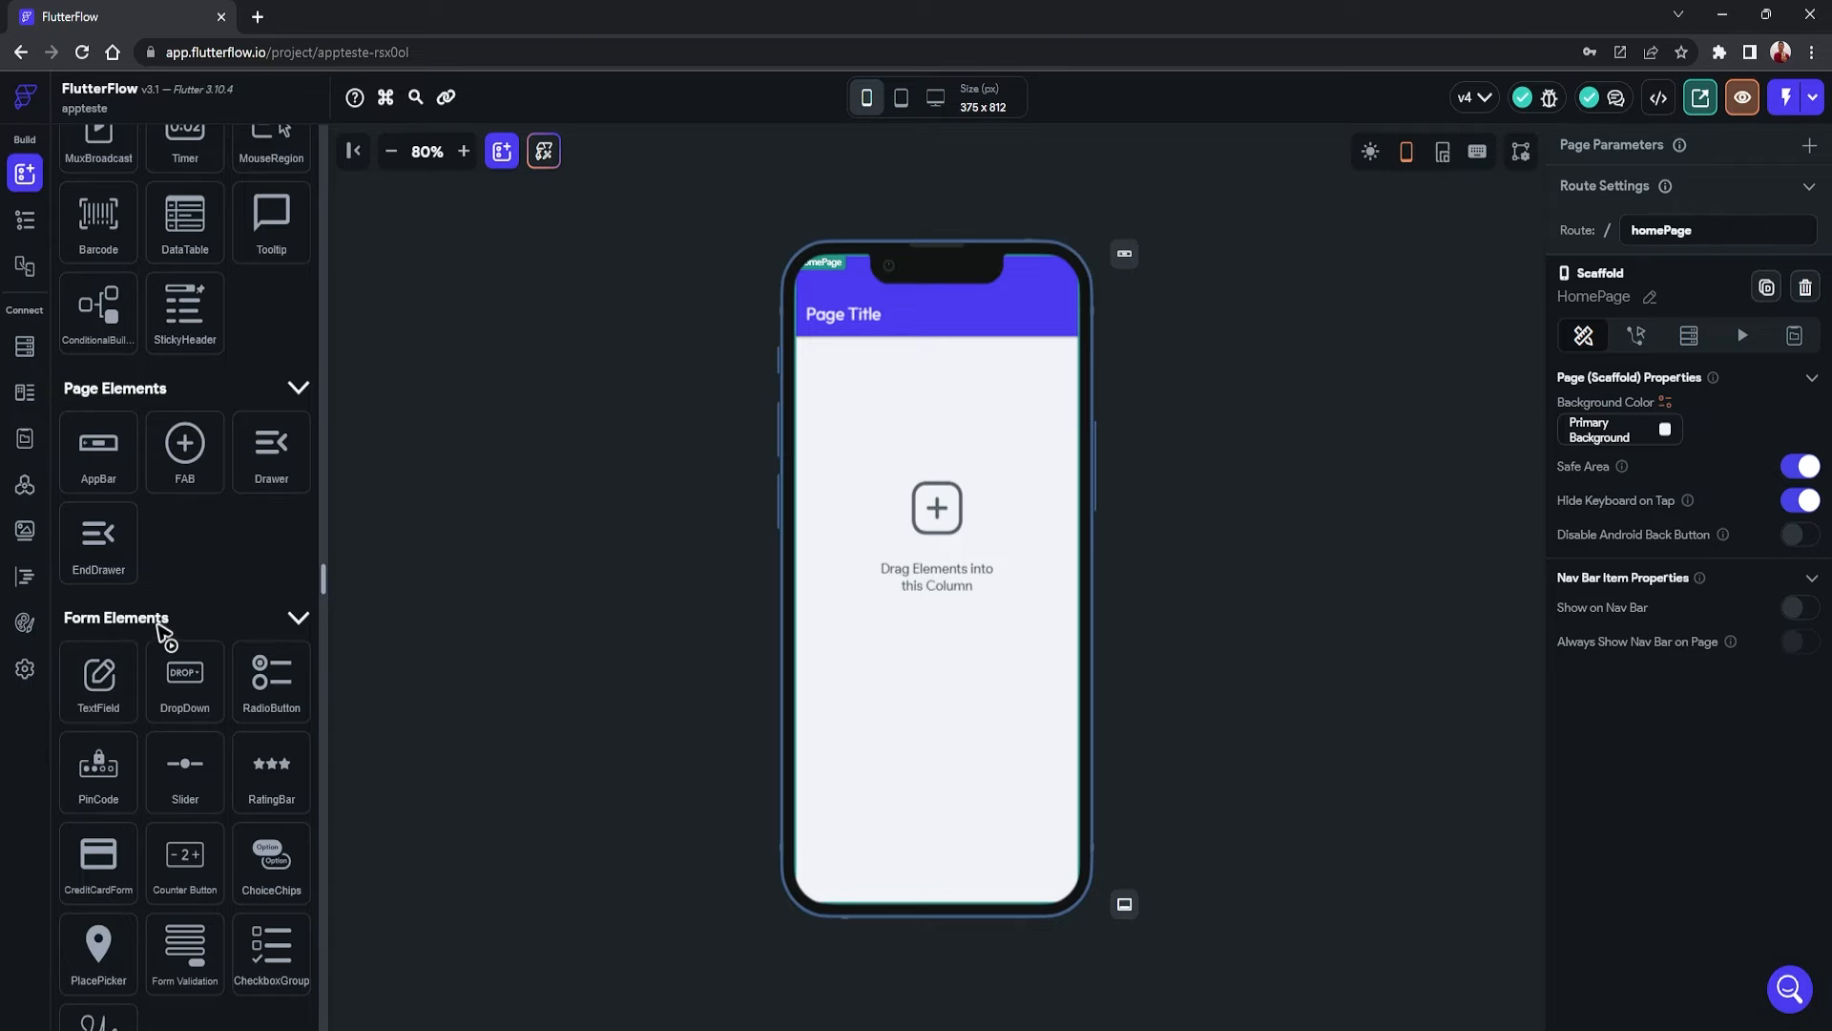
scroll(176, 639, down, 1)
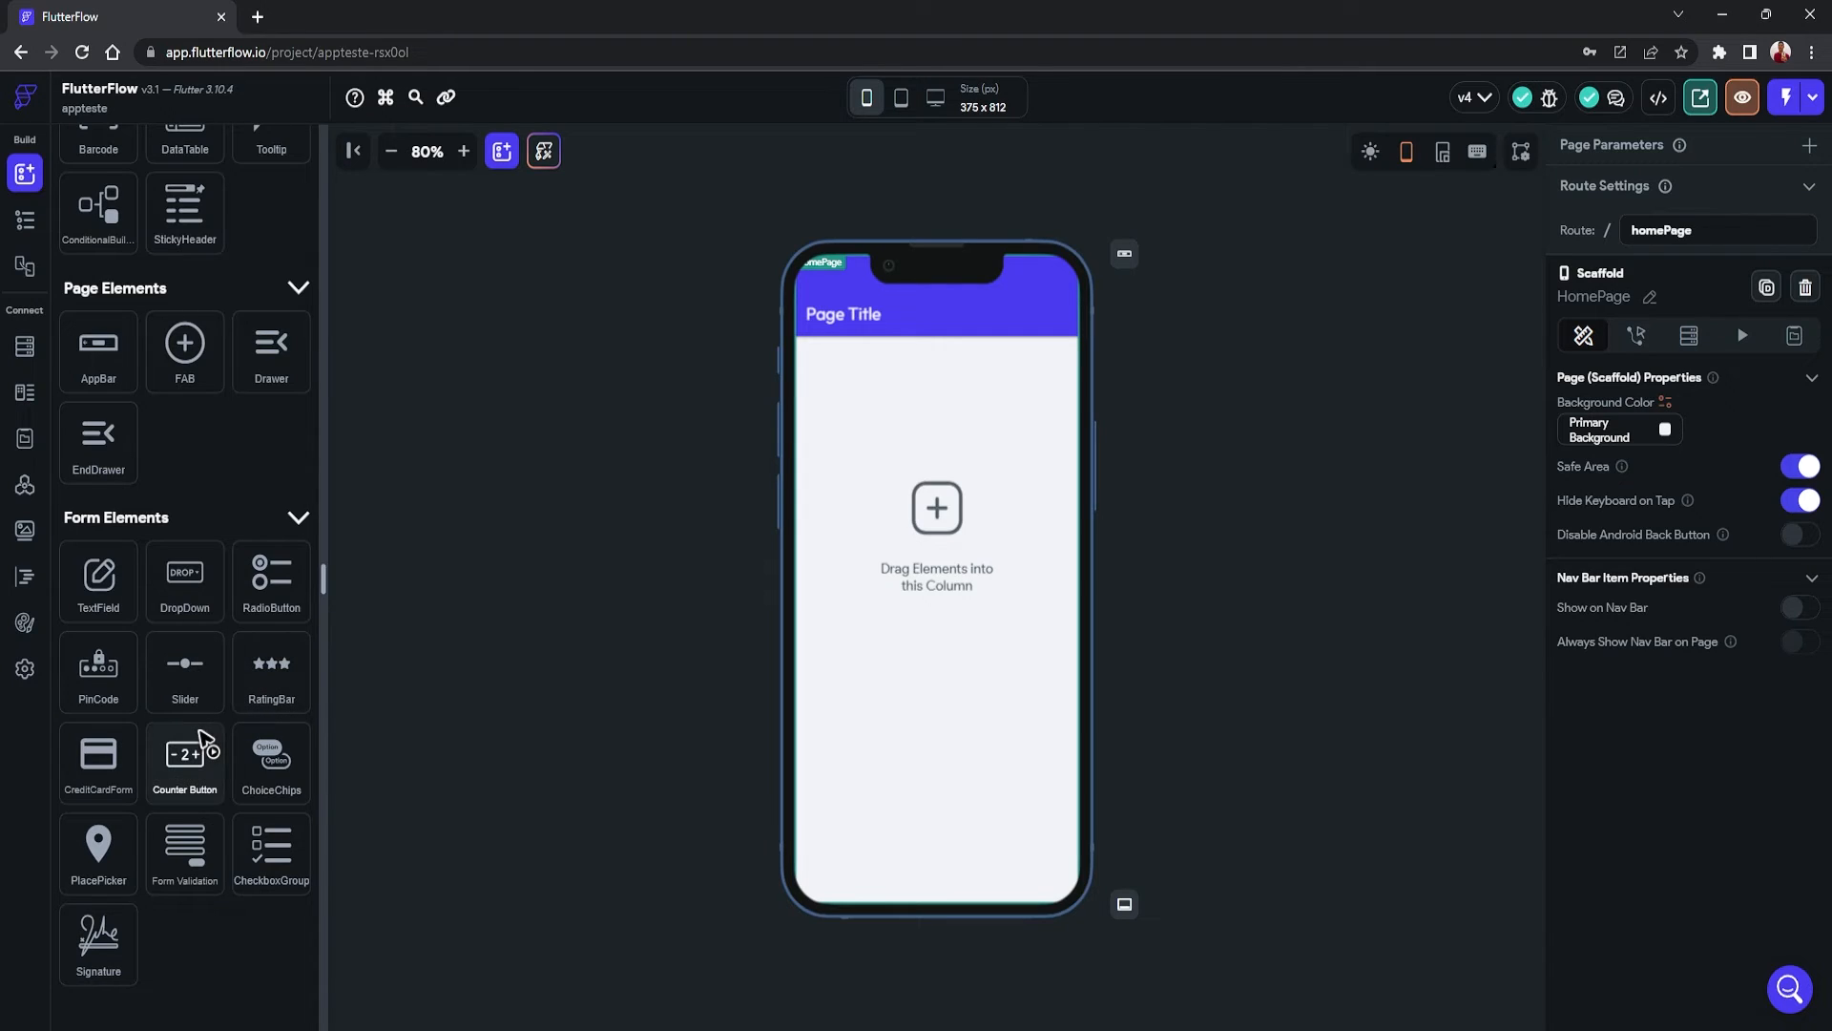
scroll(143, 381, up, 10)
click(123, 151)
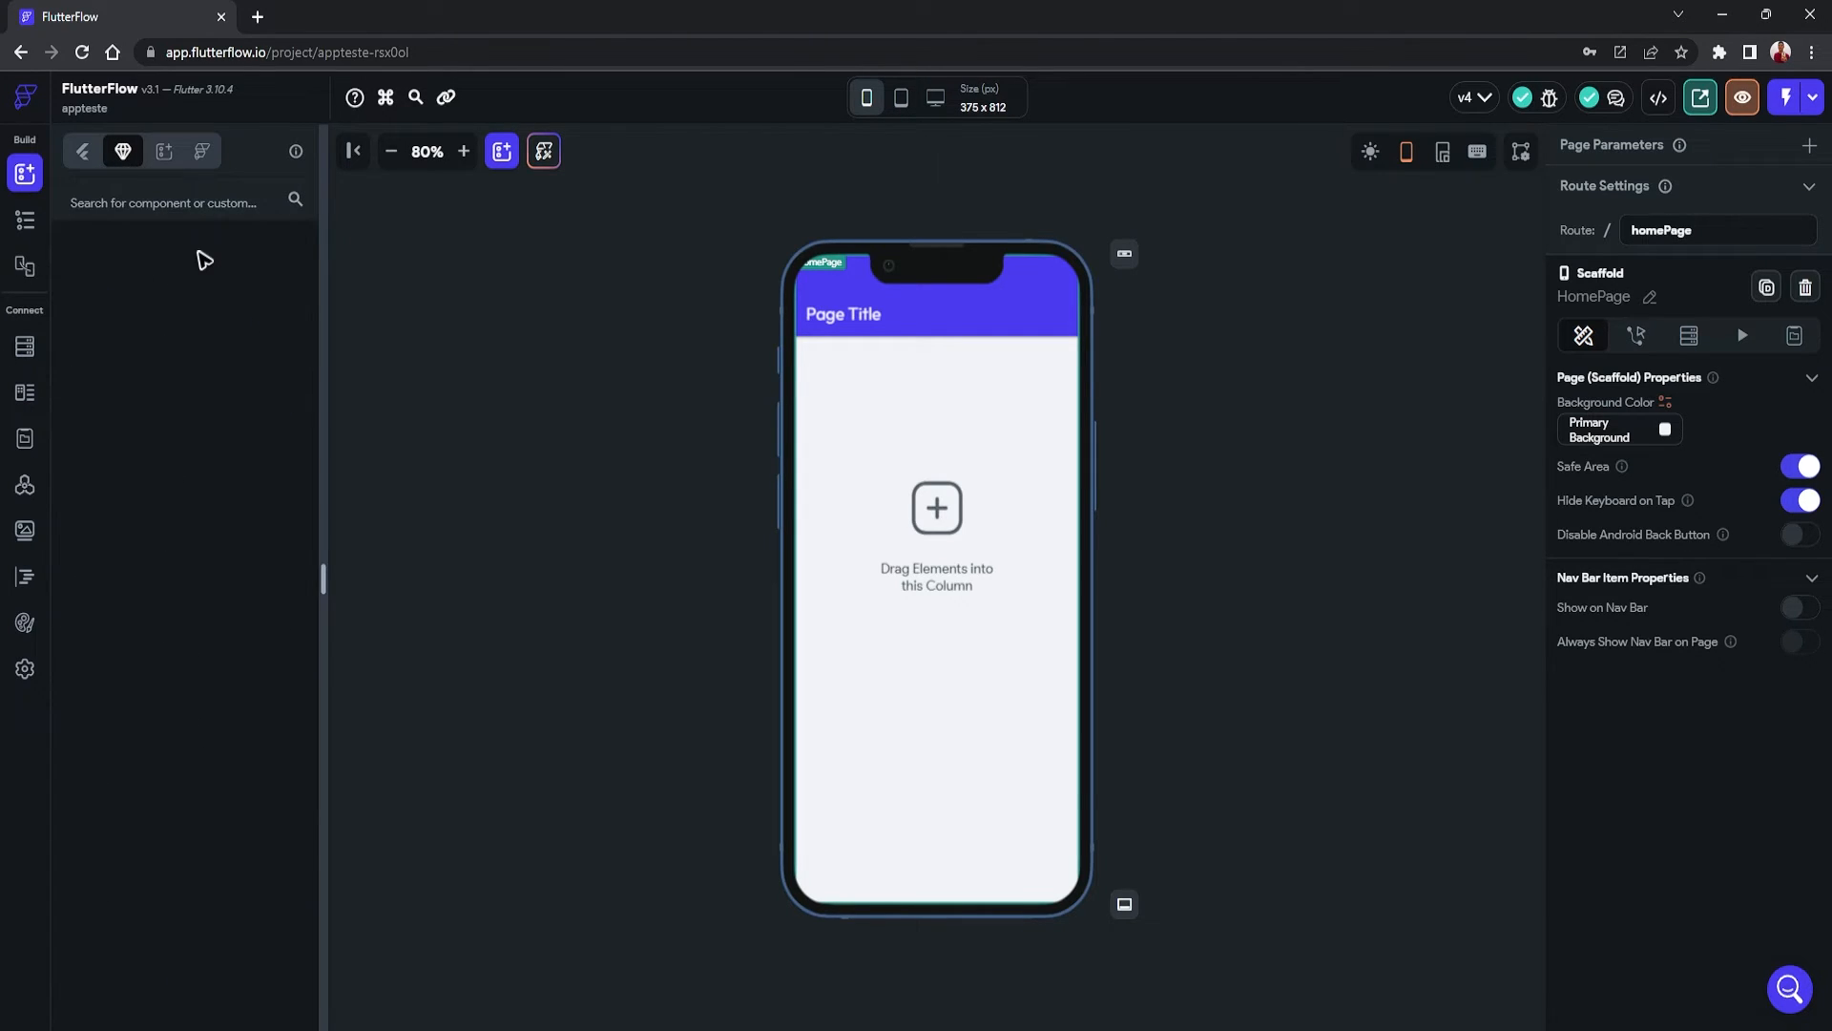
Search components for 'nav', clear the search, and switch to the FlutterFlow Templates library
click(148, 206)
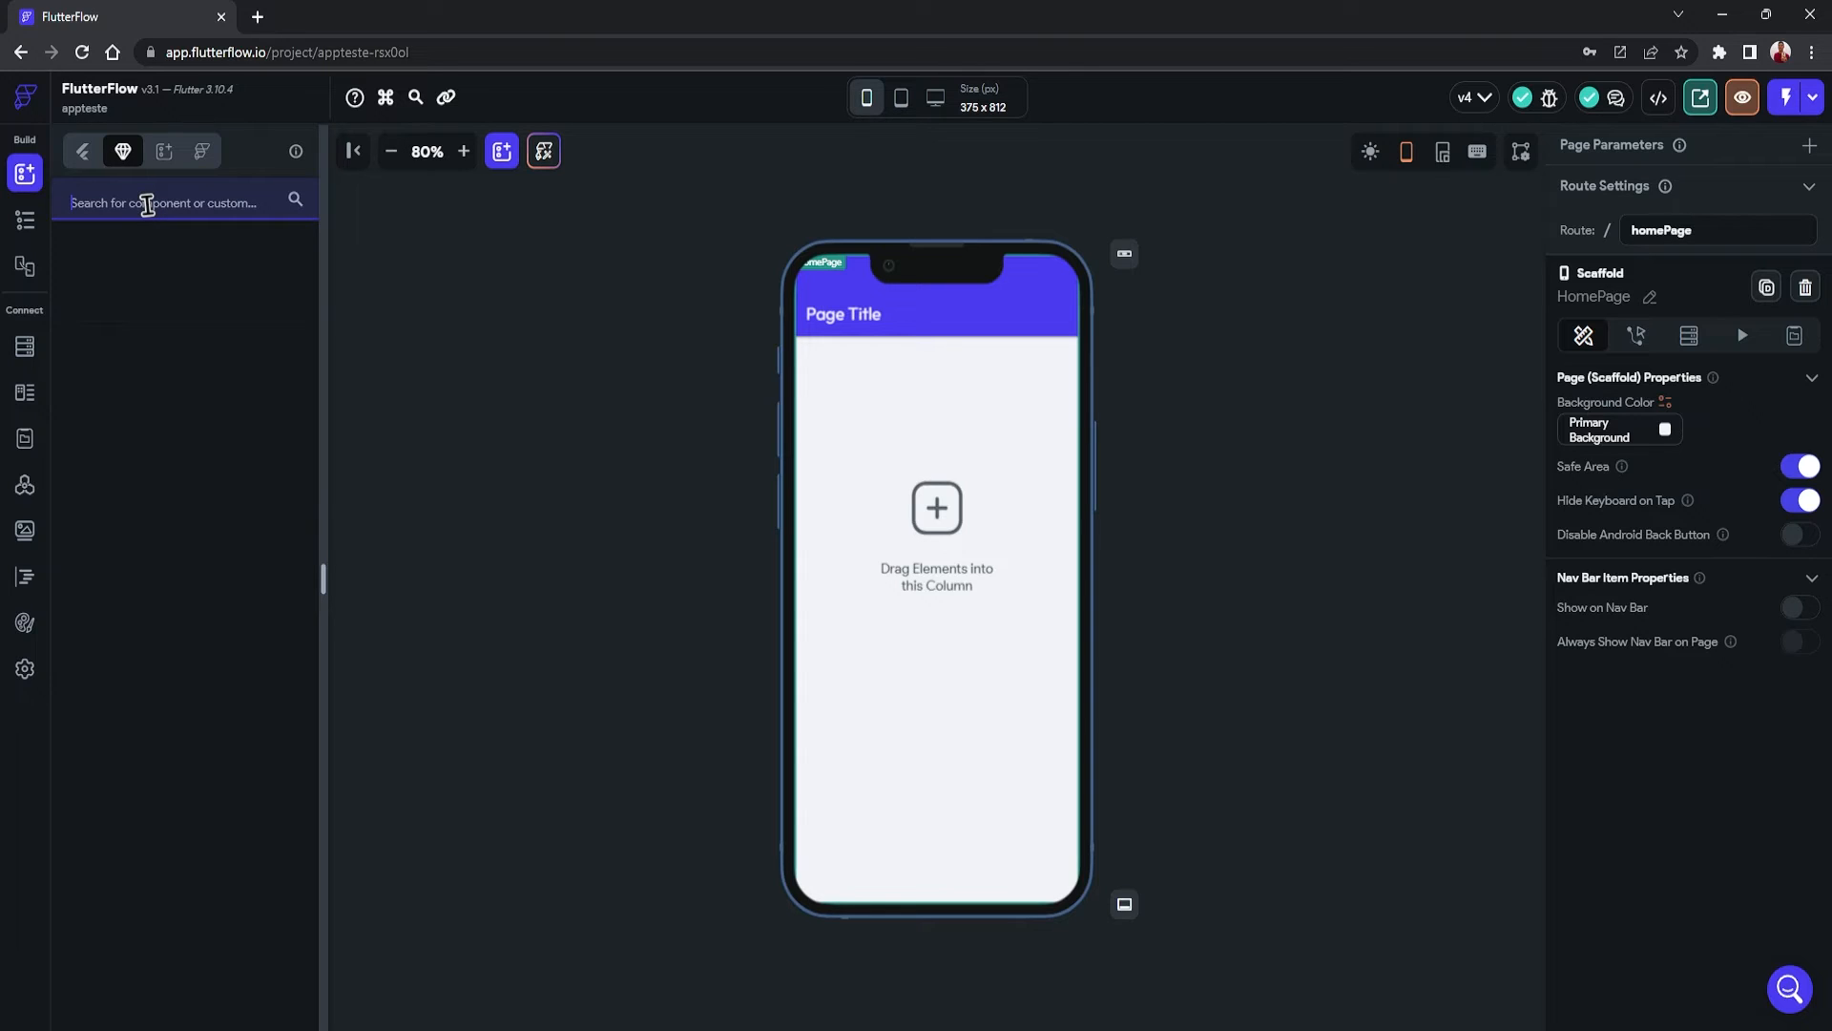
text(nav)
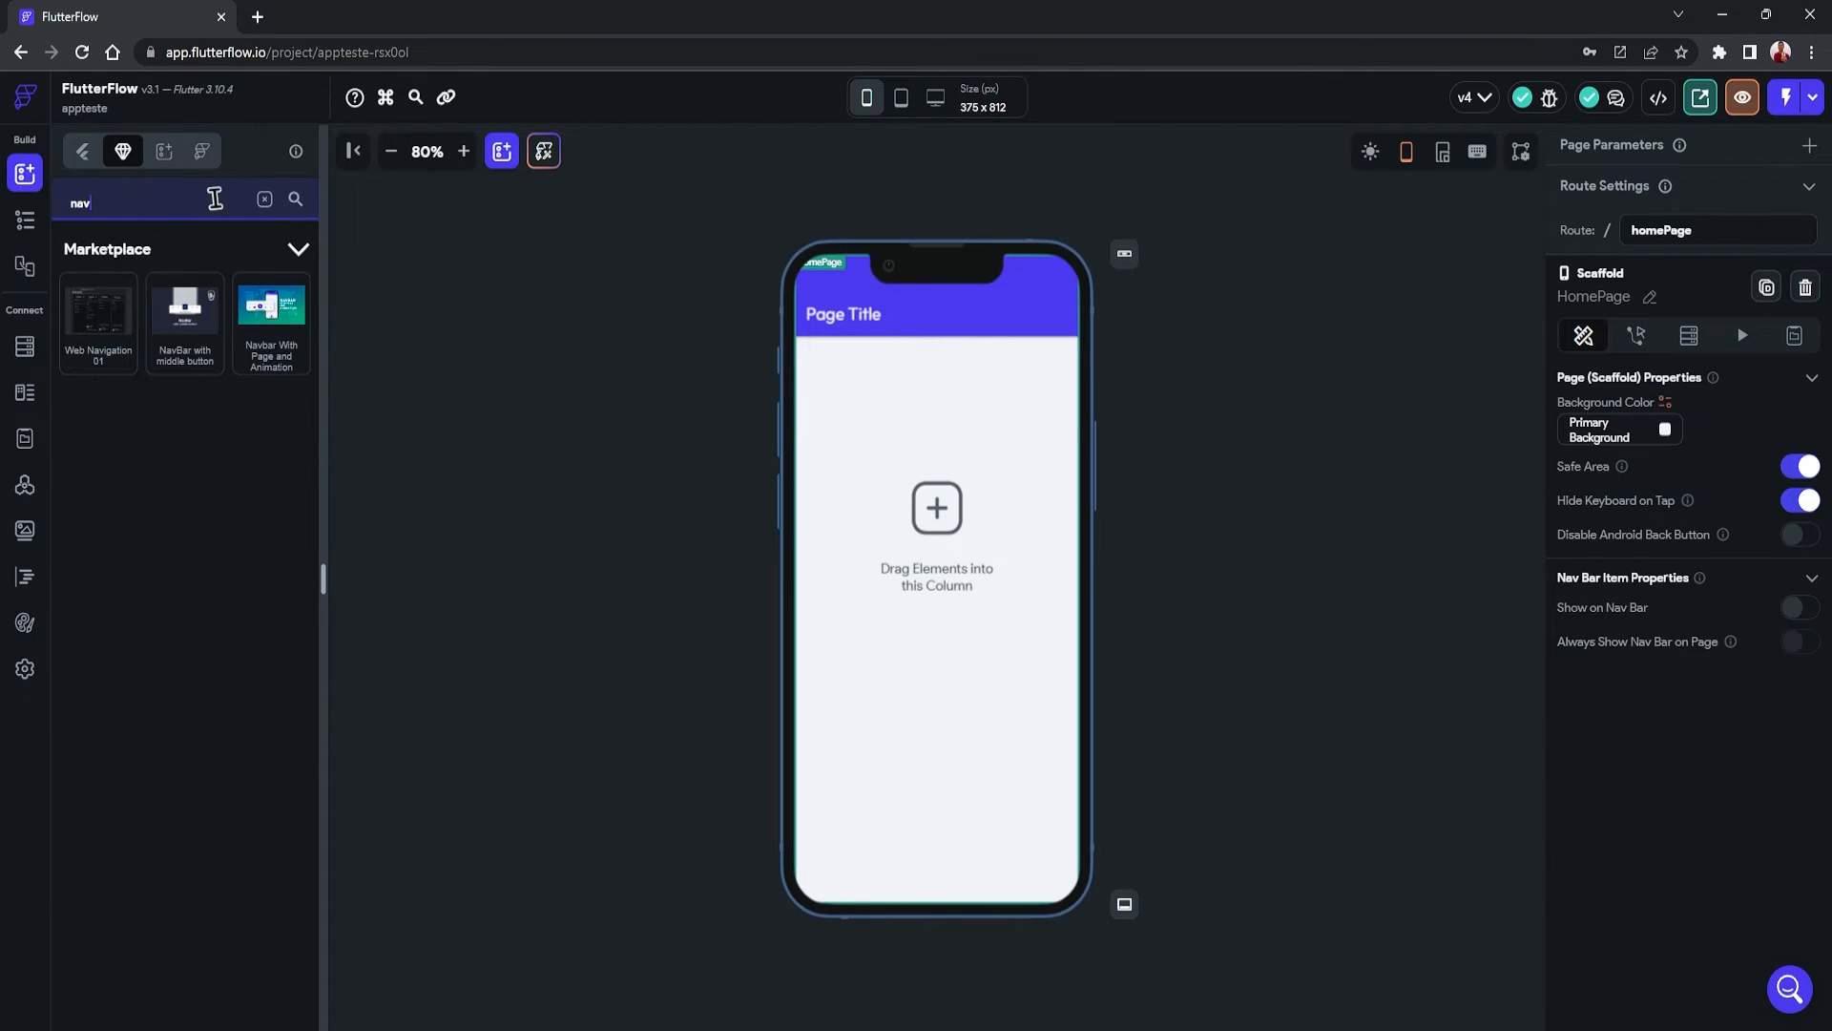
click(264, 202)
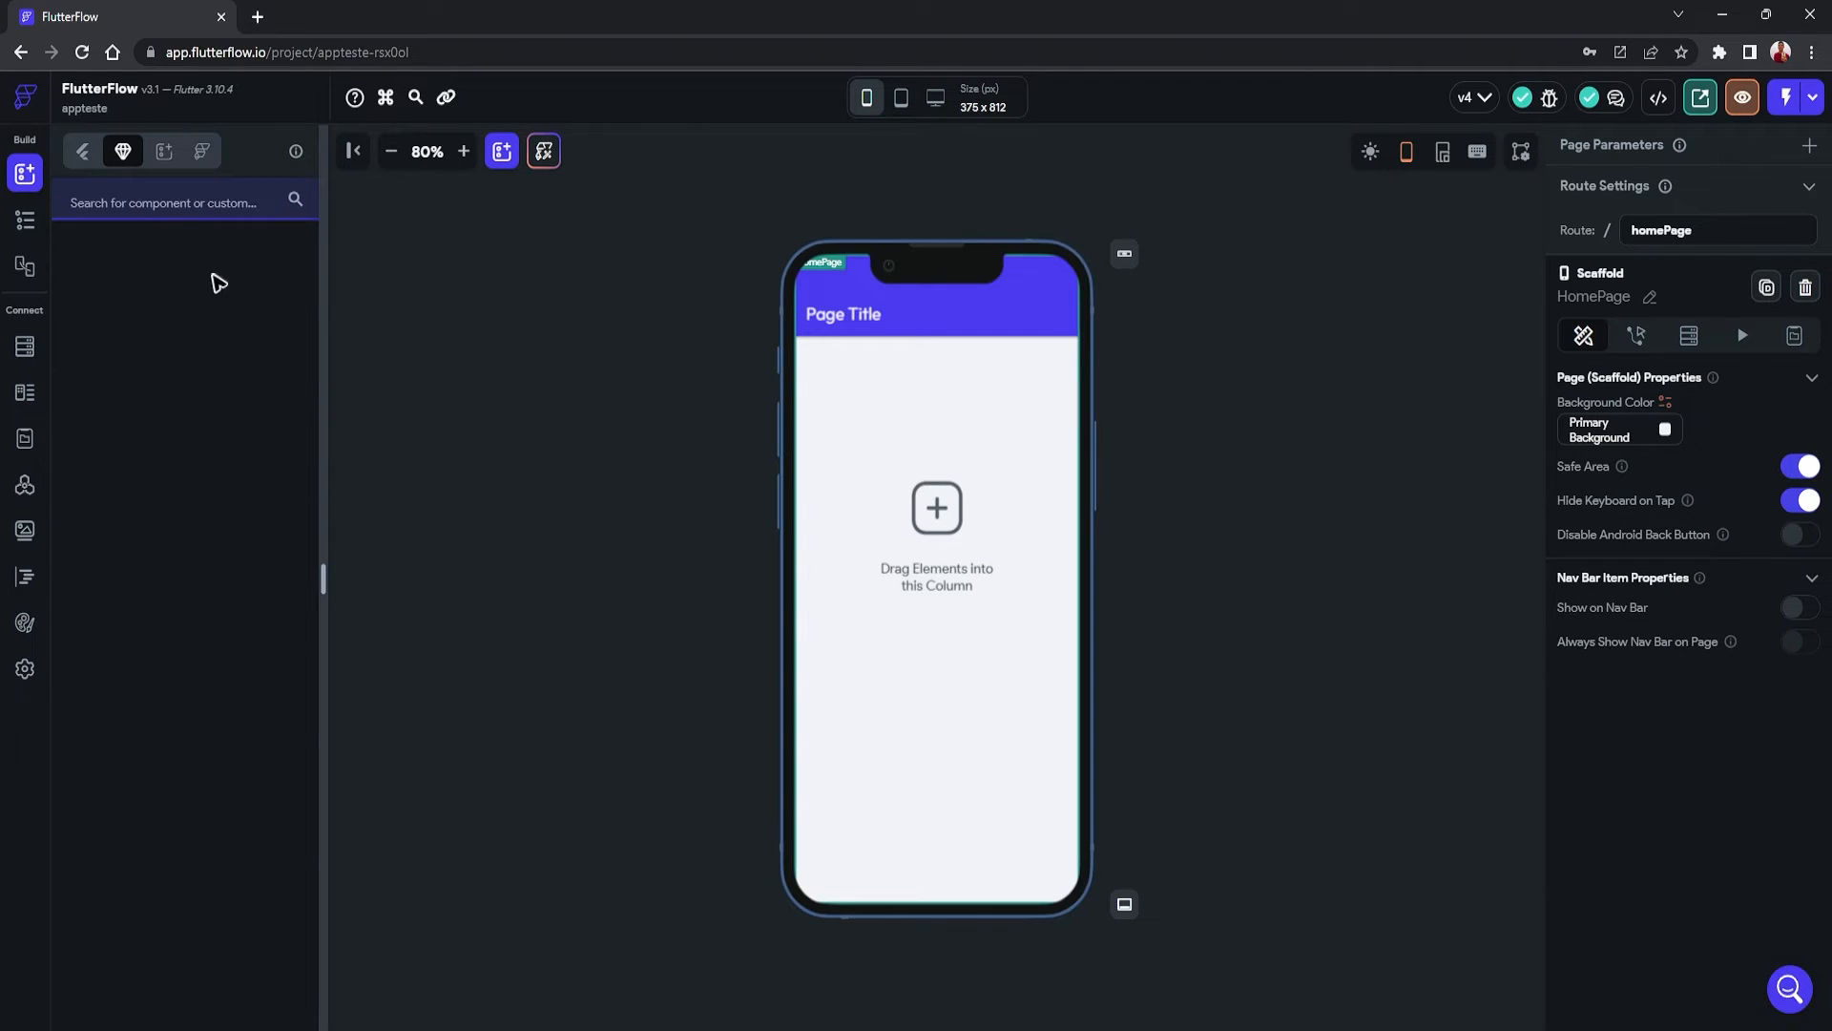
click(165, 151)
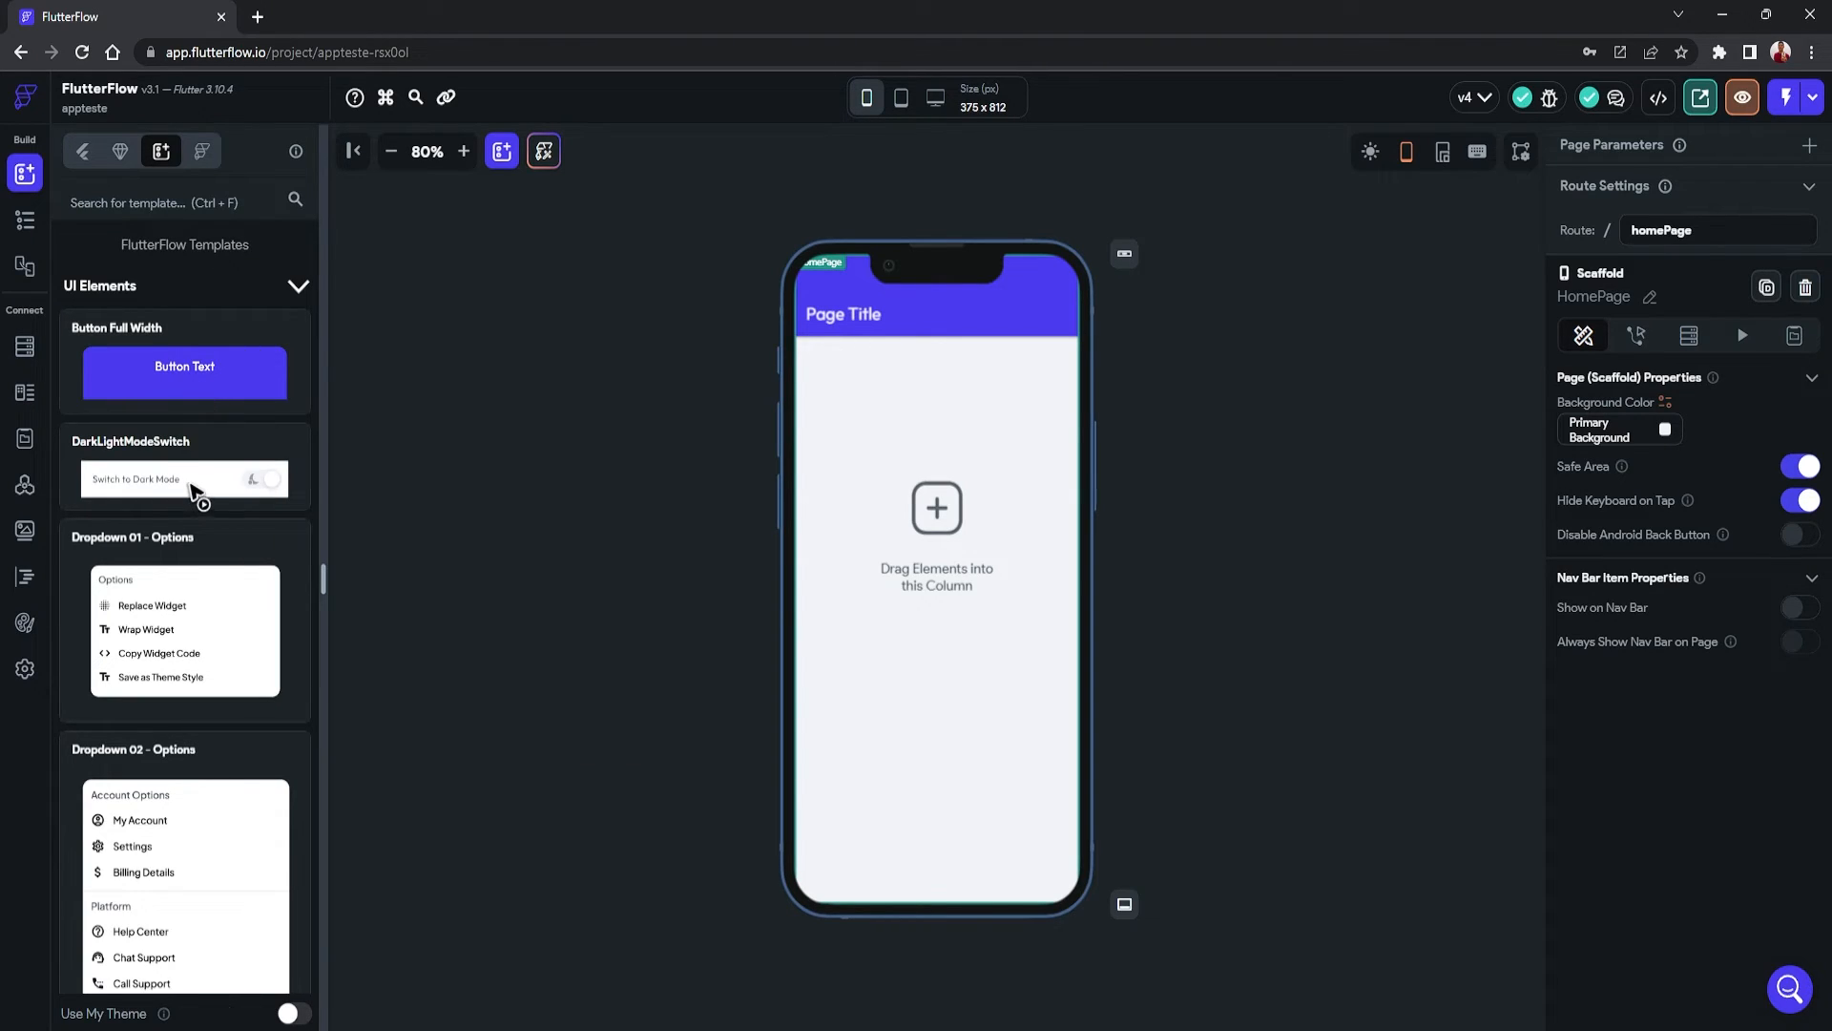
Try the DarkLightModeSwitch template inside the HomePage column, check the Issues list, then show Theme Widgets
drag(201, 482, 938, 532)
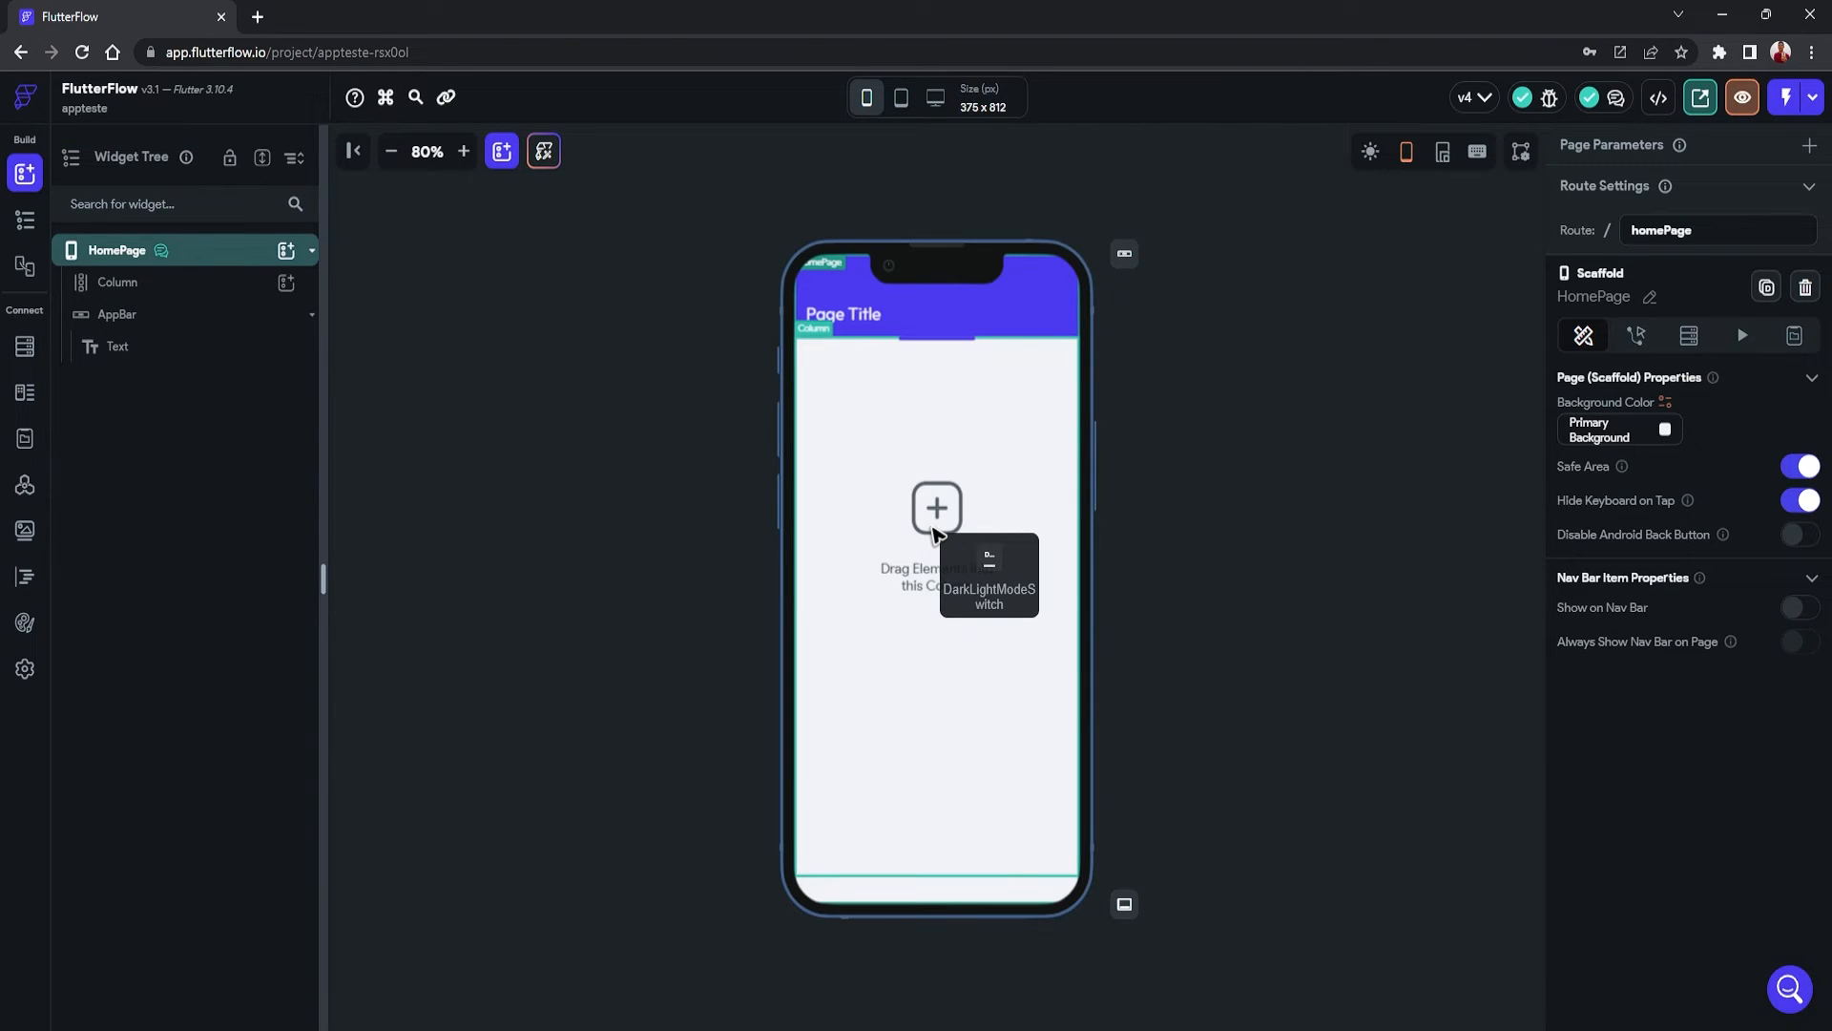
drag(934, 531, 934, 532)
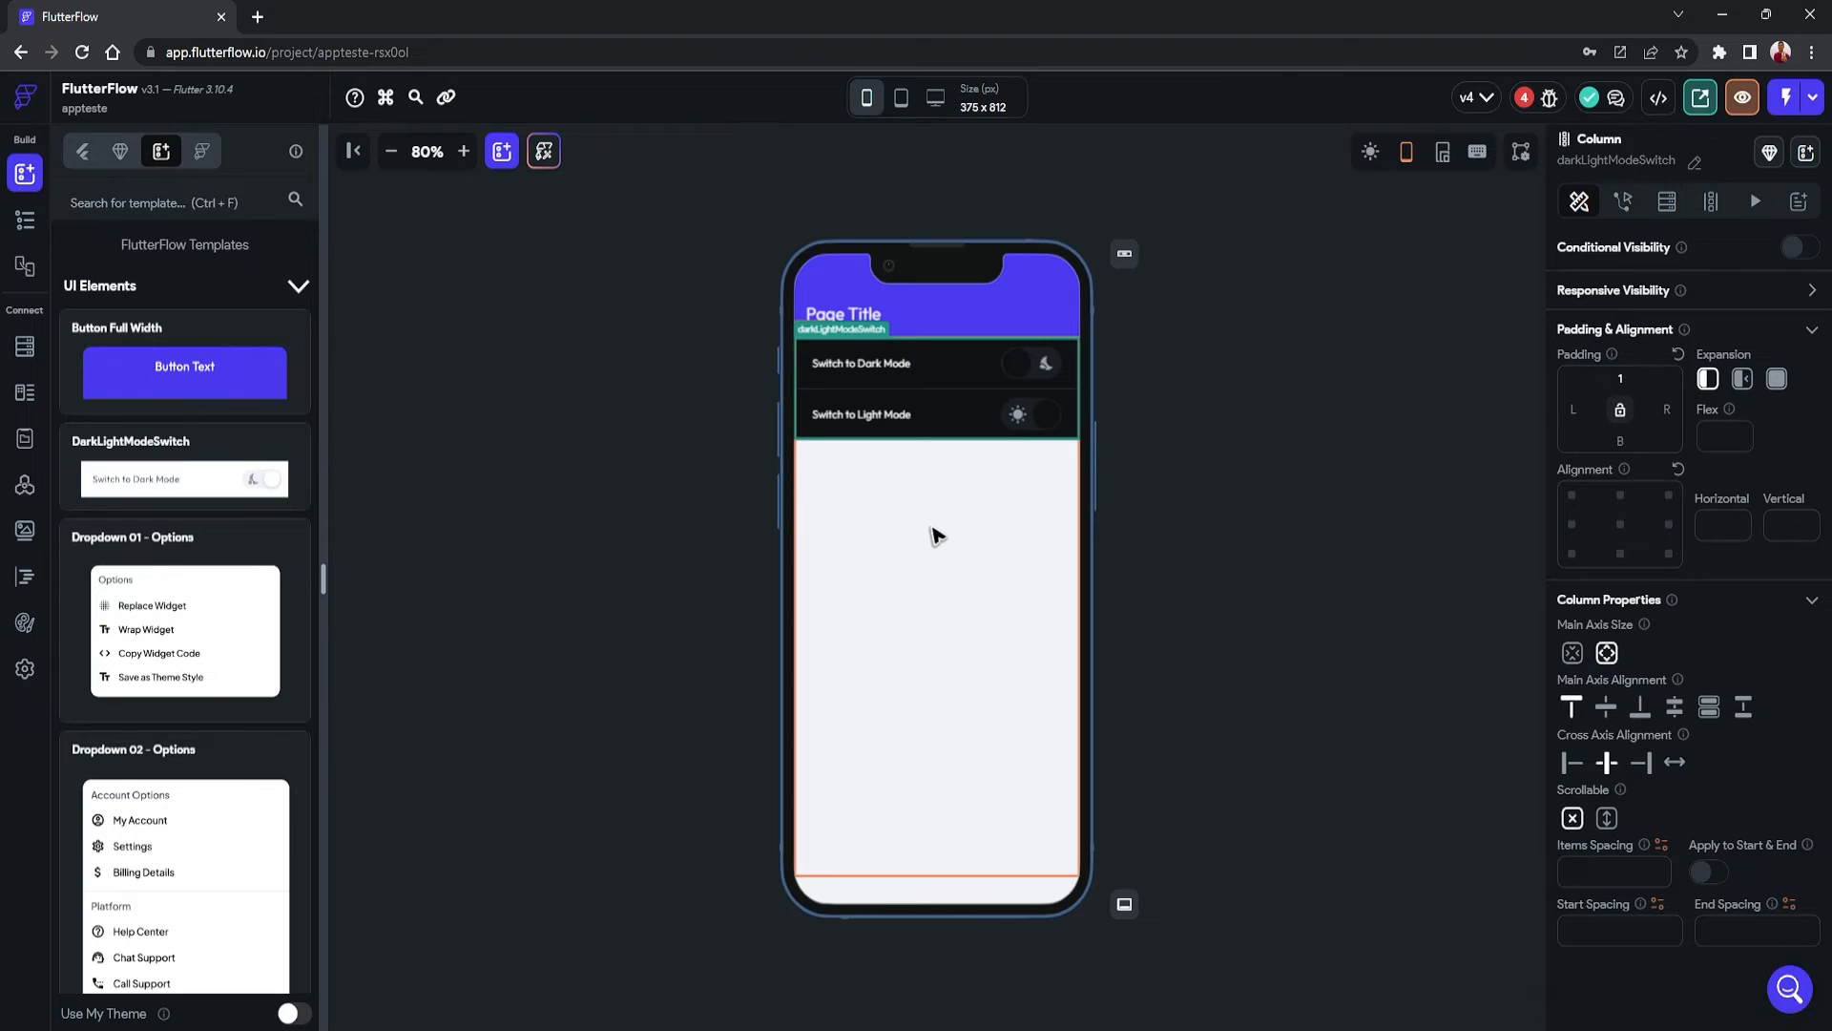
click(1538, 97)
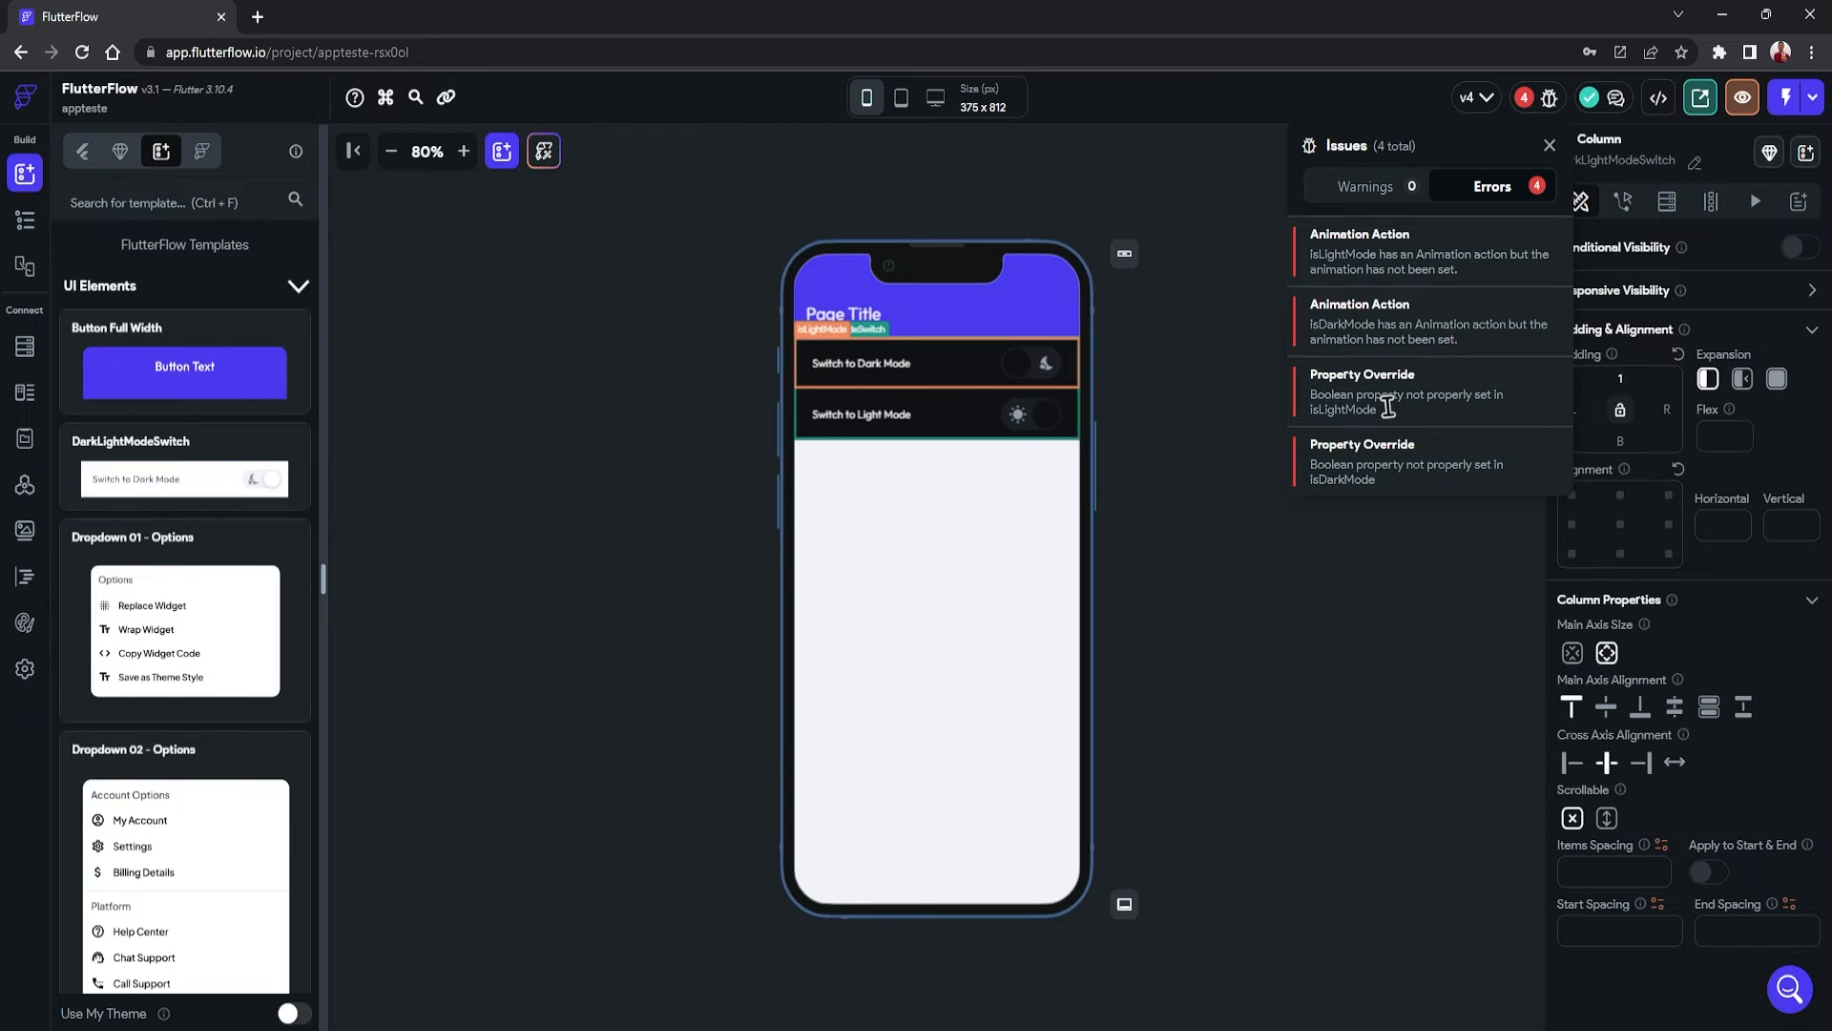
click(1013, 410)
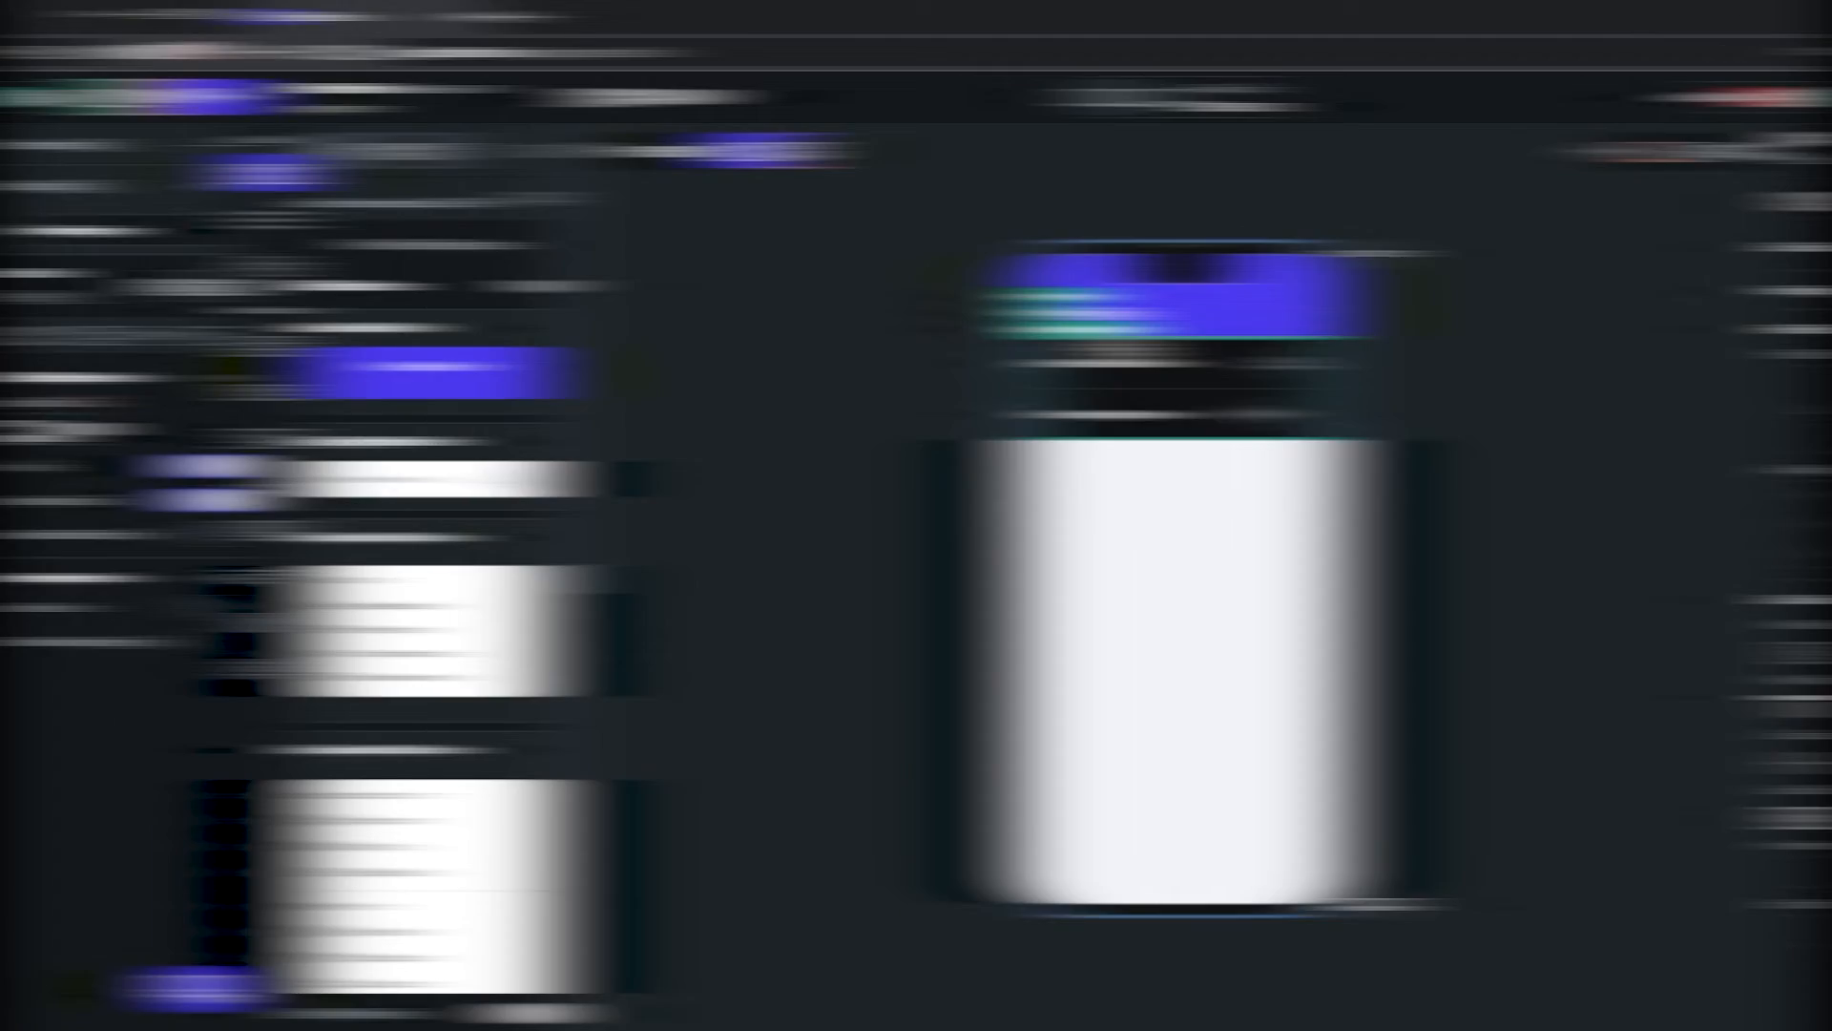
click(200, 151)
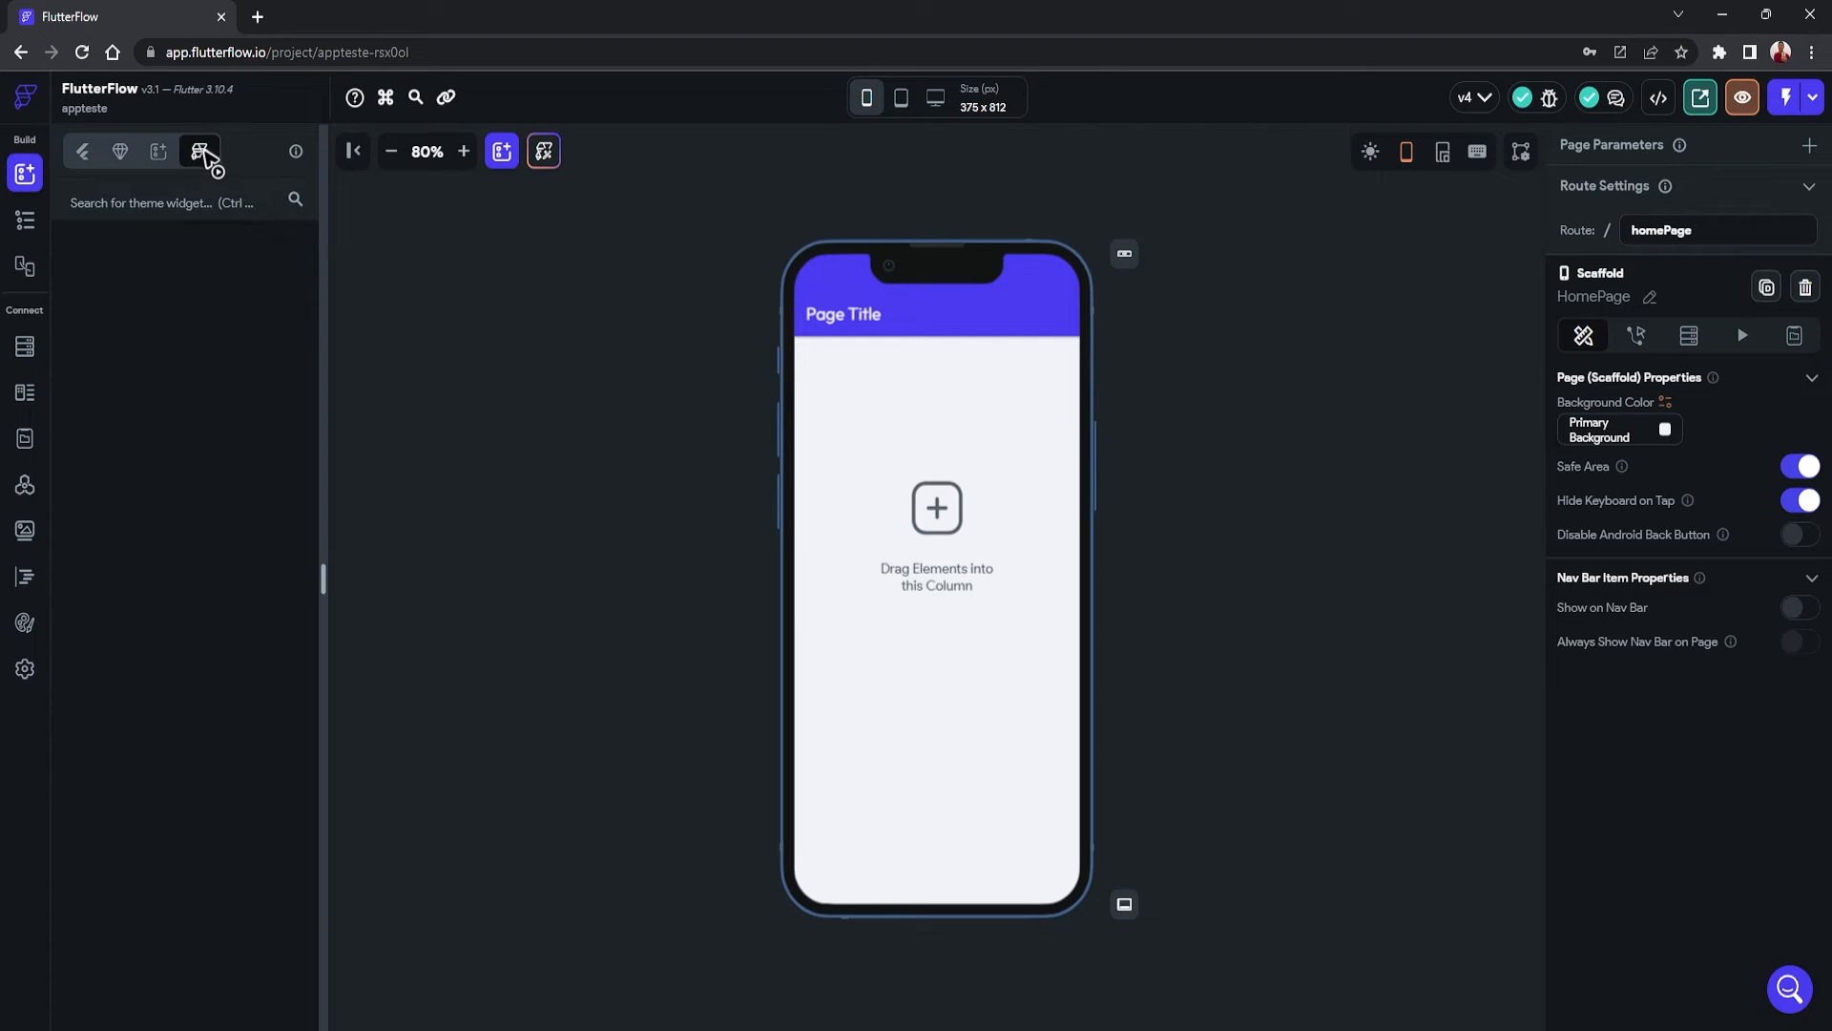
Visit Theme Settings and return to the builder, toggling the side panel and zoom (75%, back to 80%)
click(25, 622)
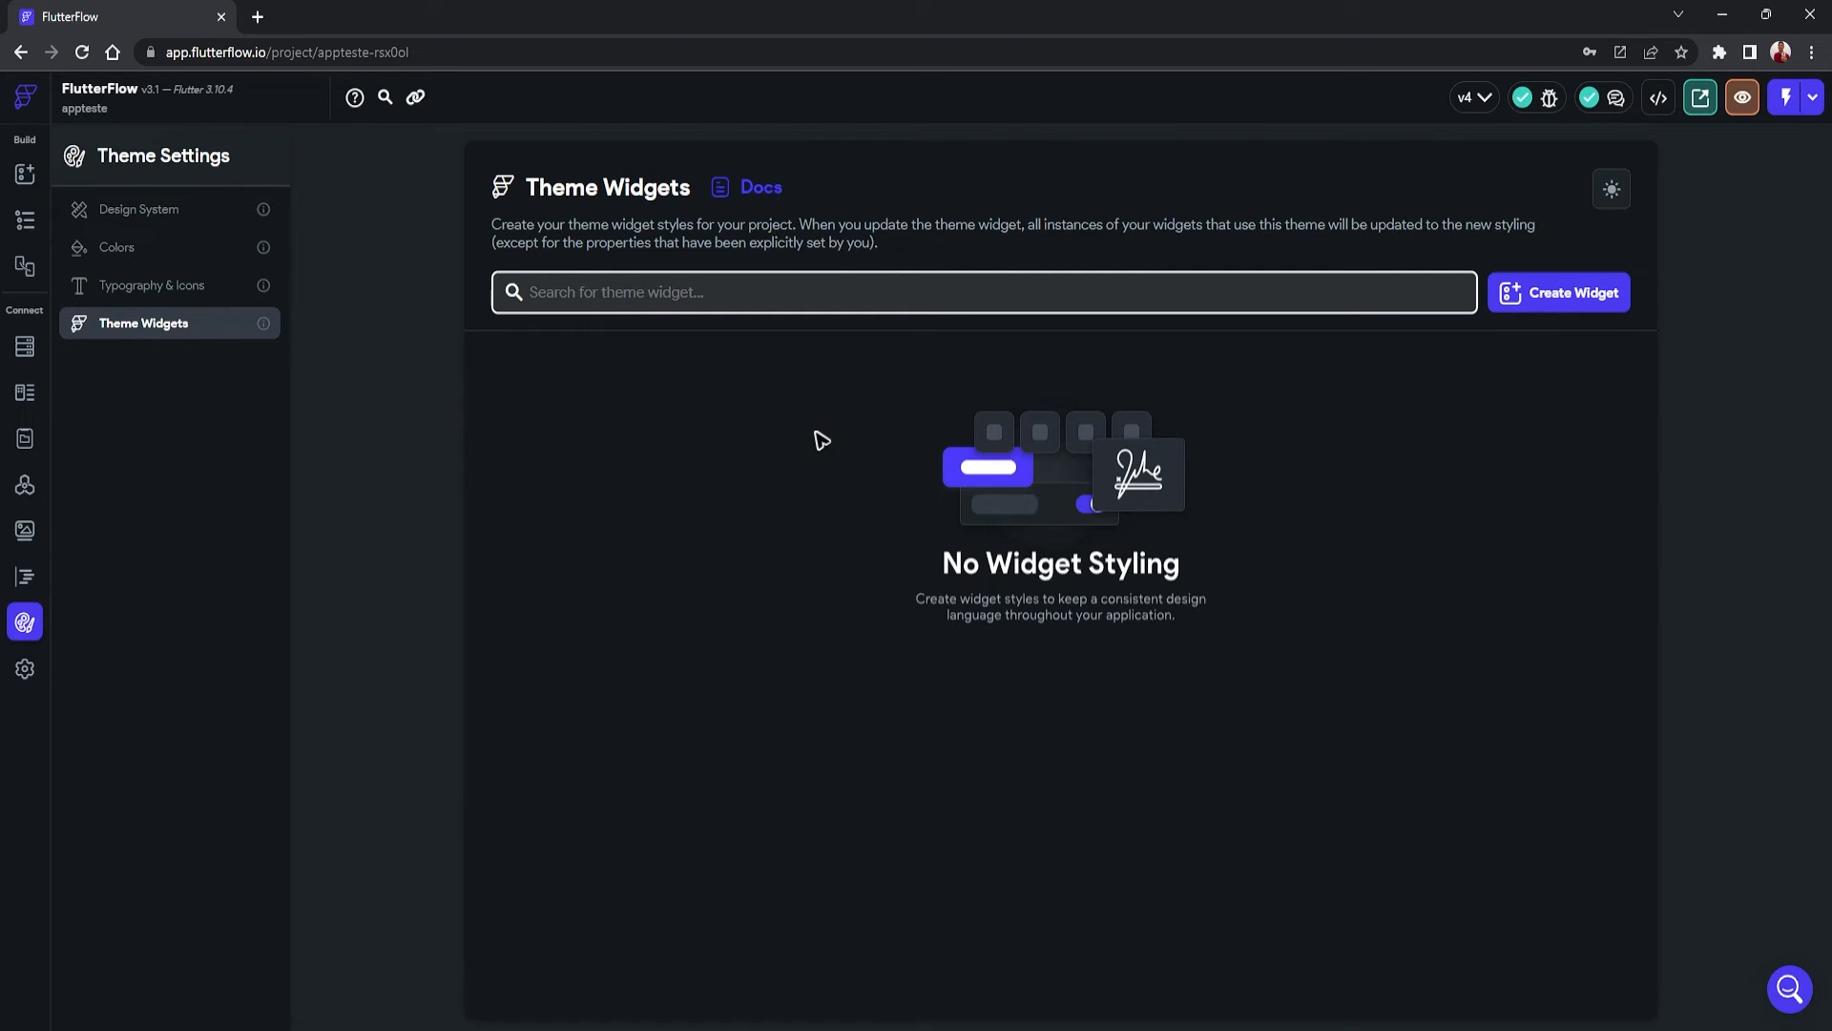
click(25, 173)
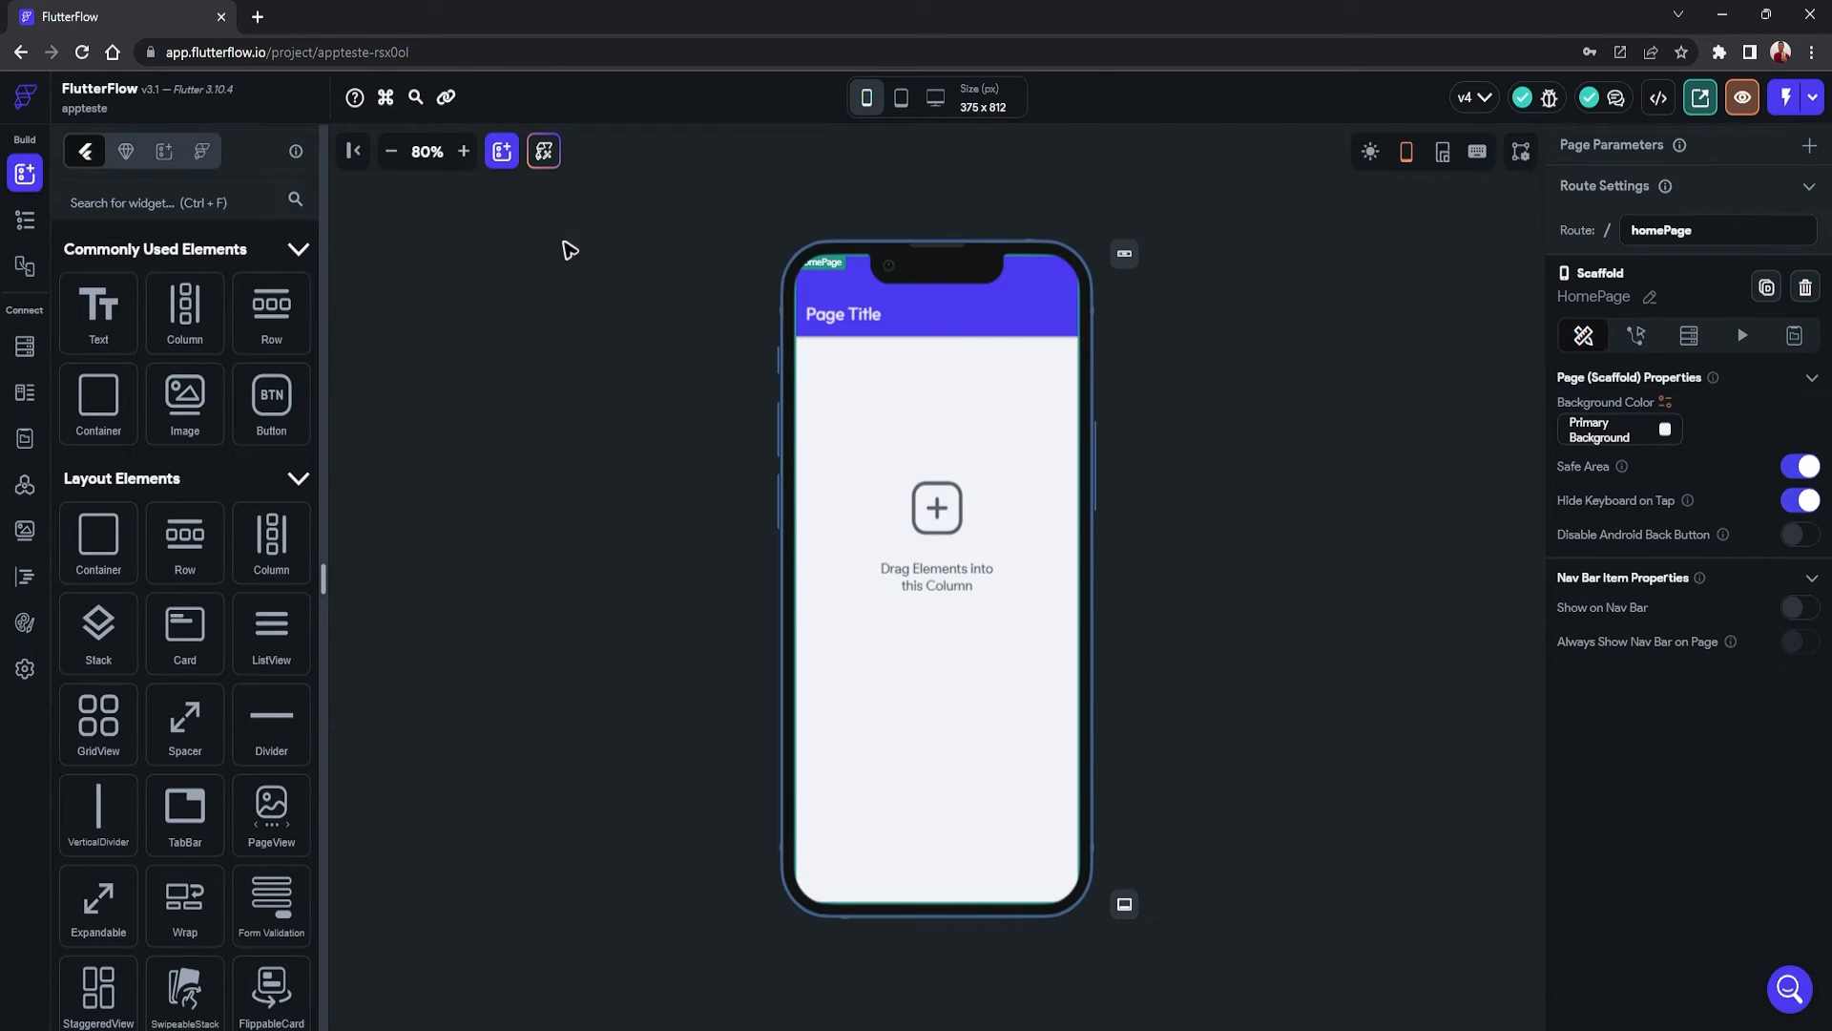
click(352, 153)
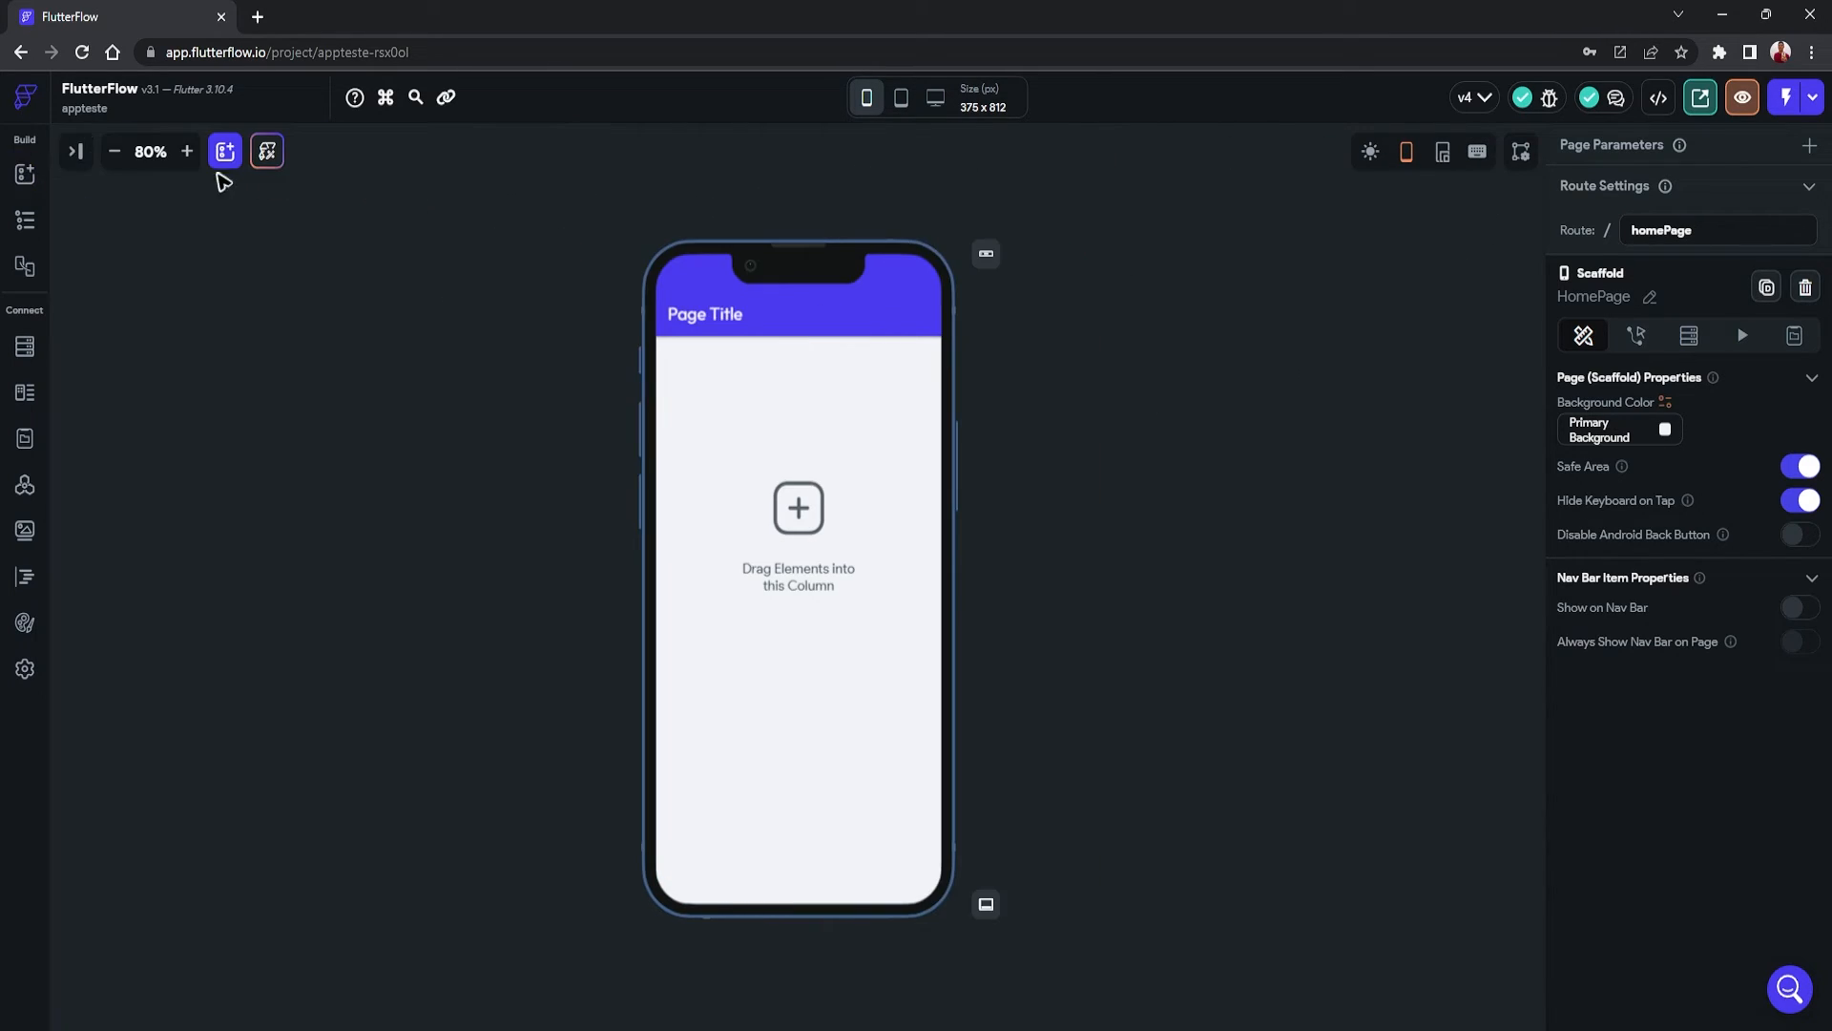
click(75, 152)
click(392, 153)
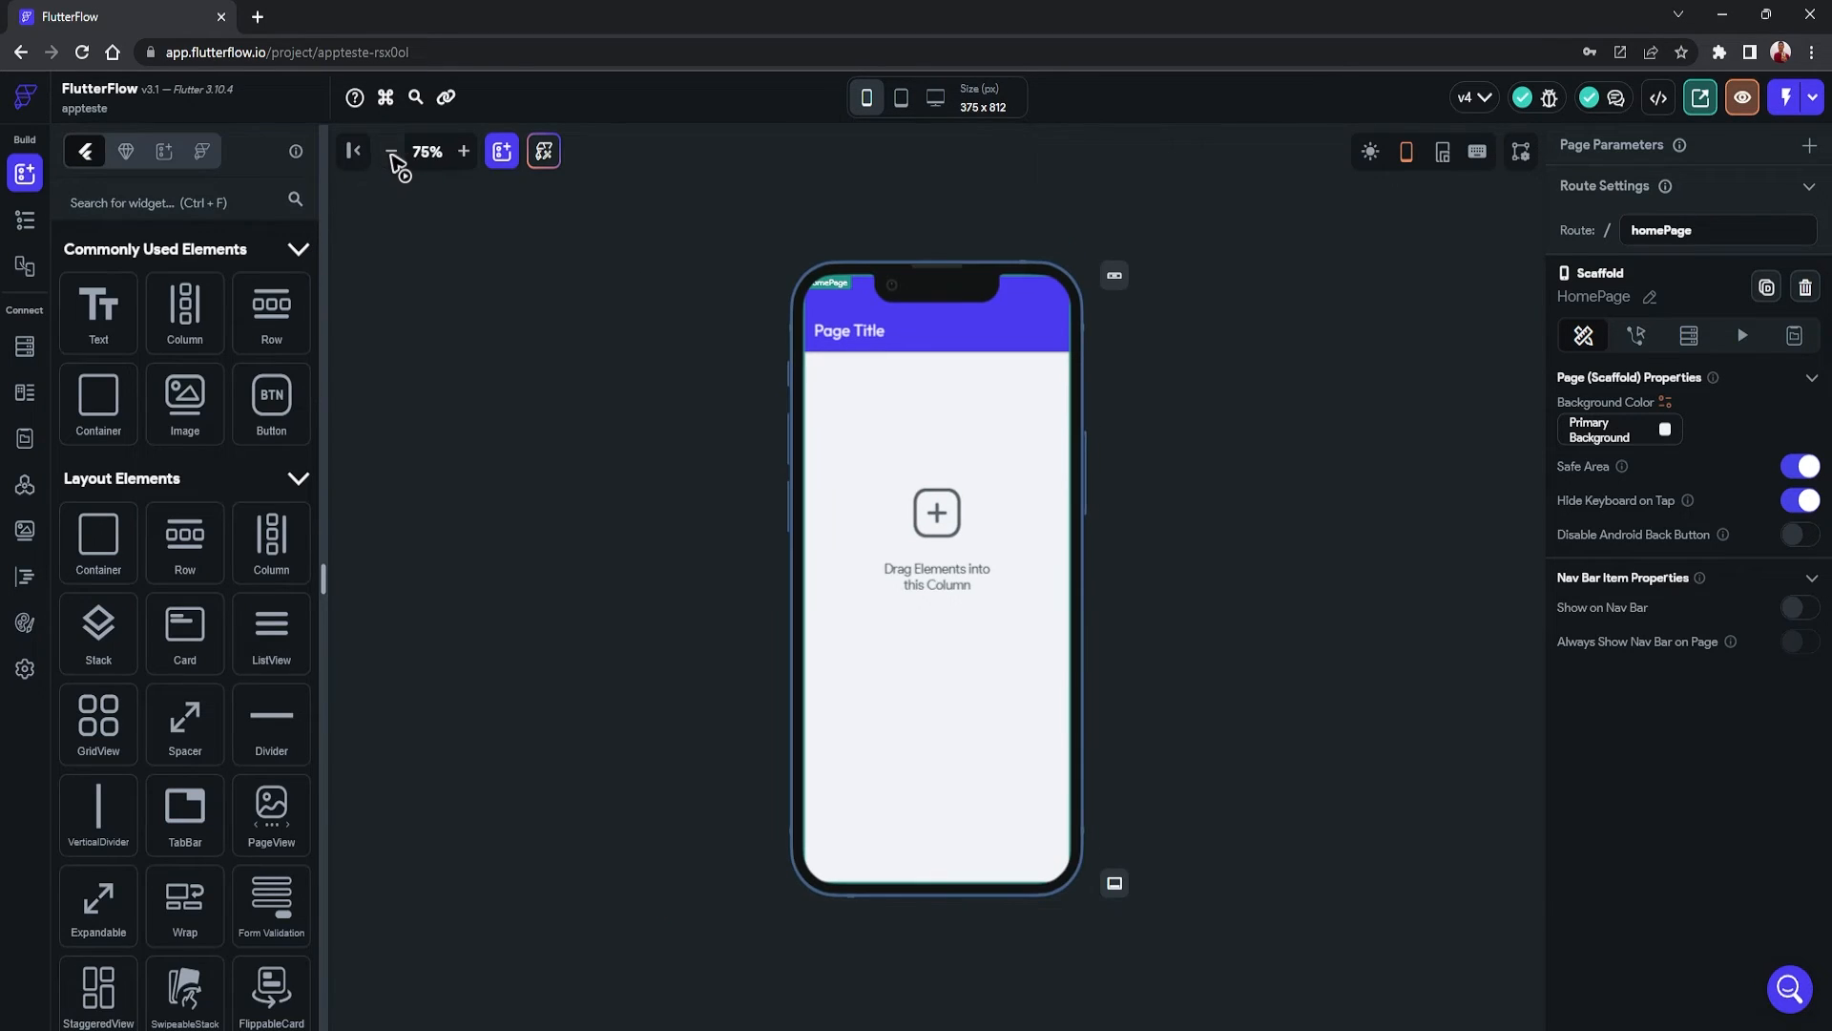
click(463, 151)
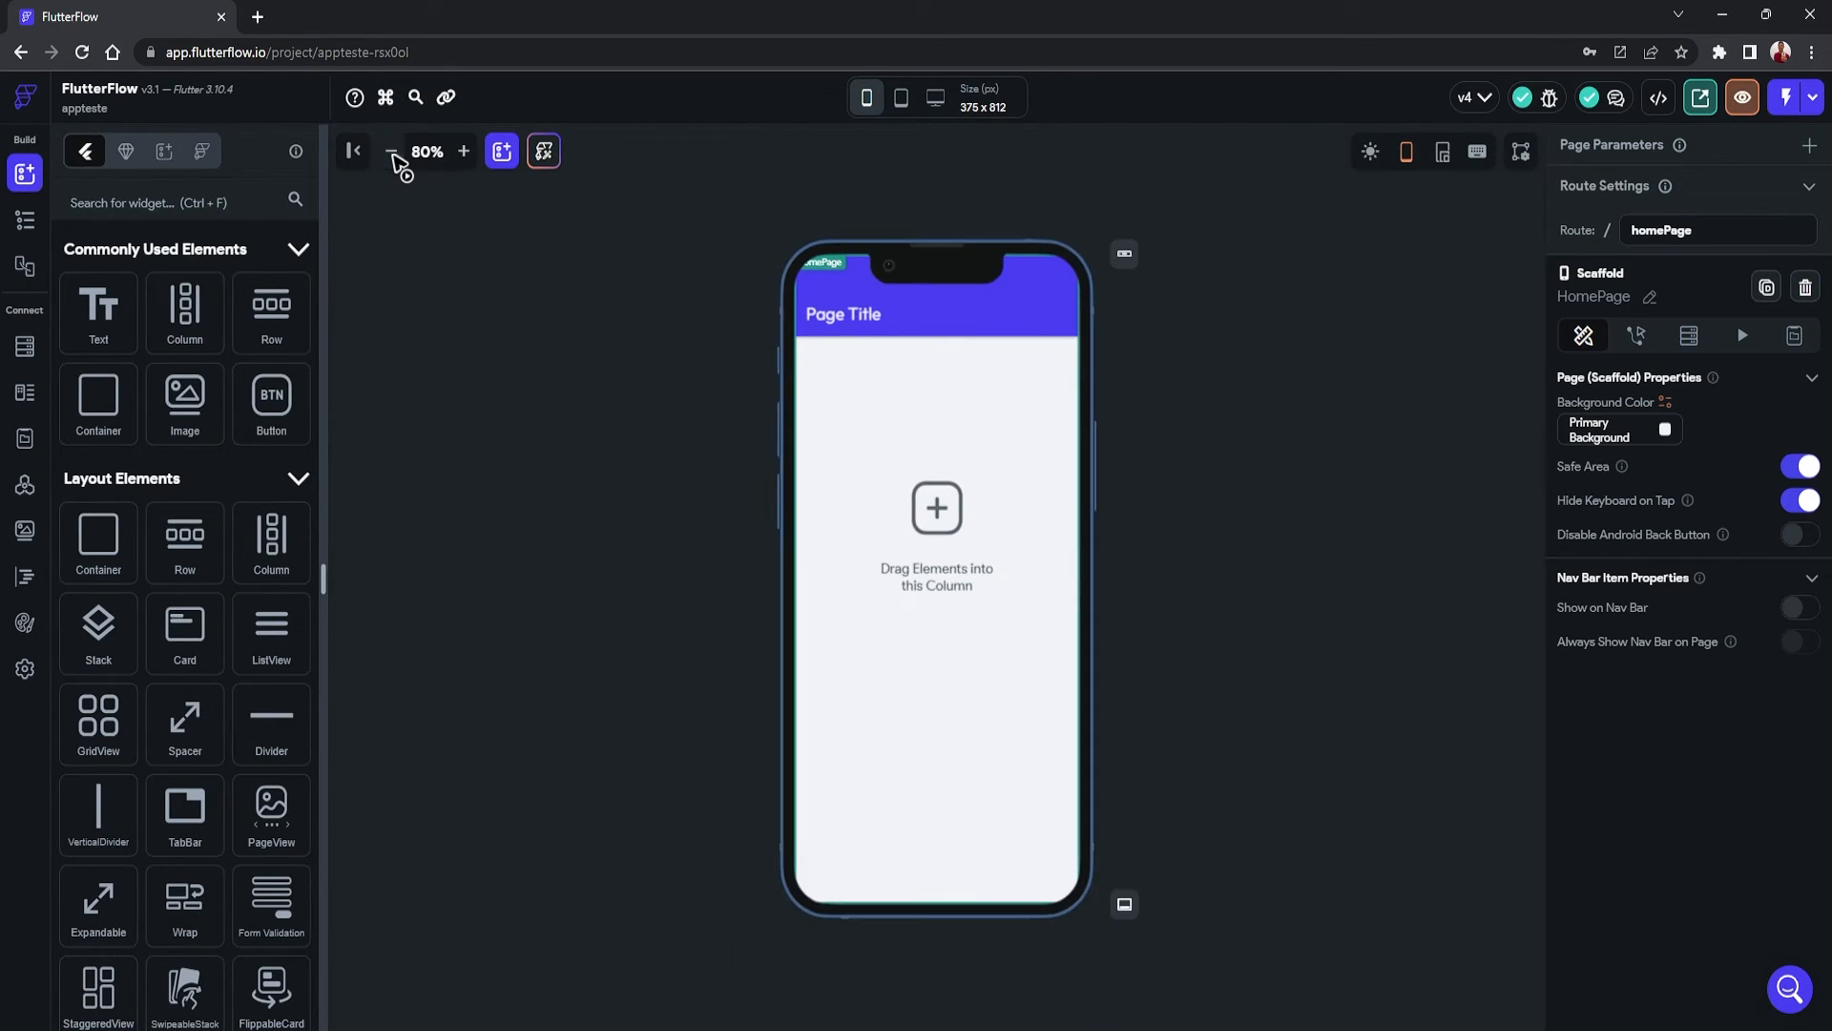
Peek at the floating elements palette, then bring up the AI Gen page generator
click(500, 153)
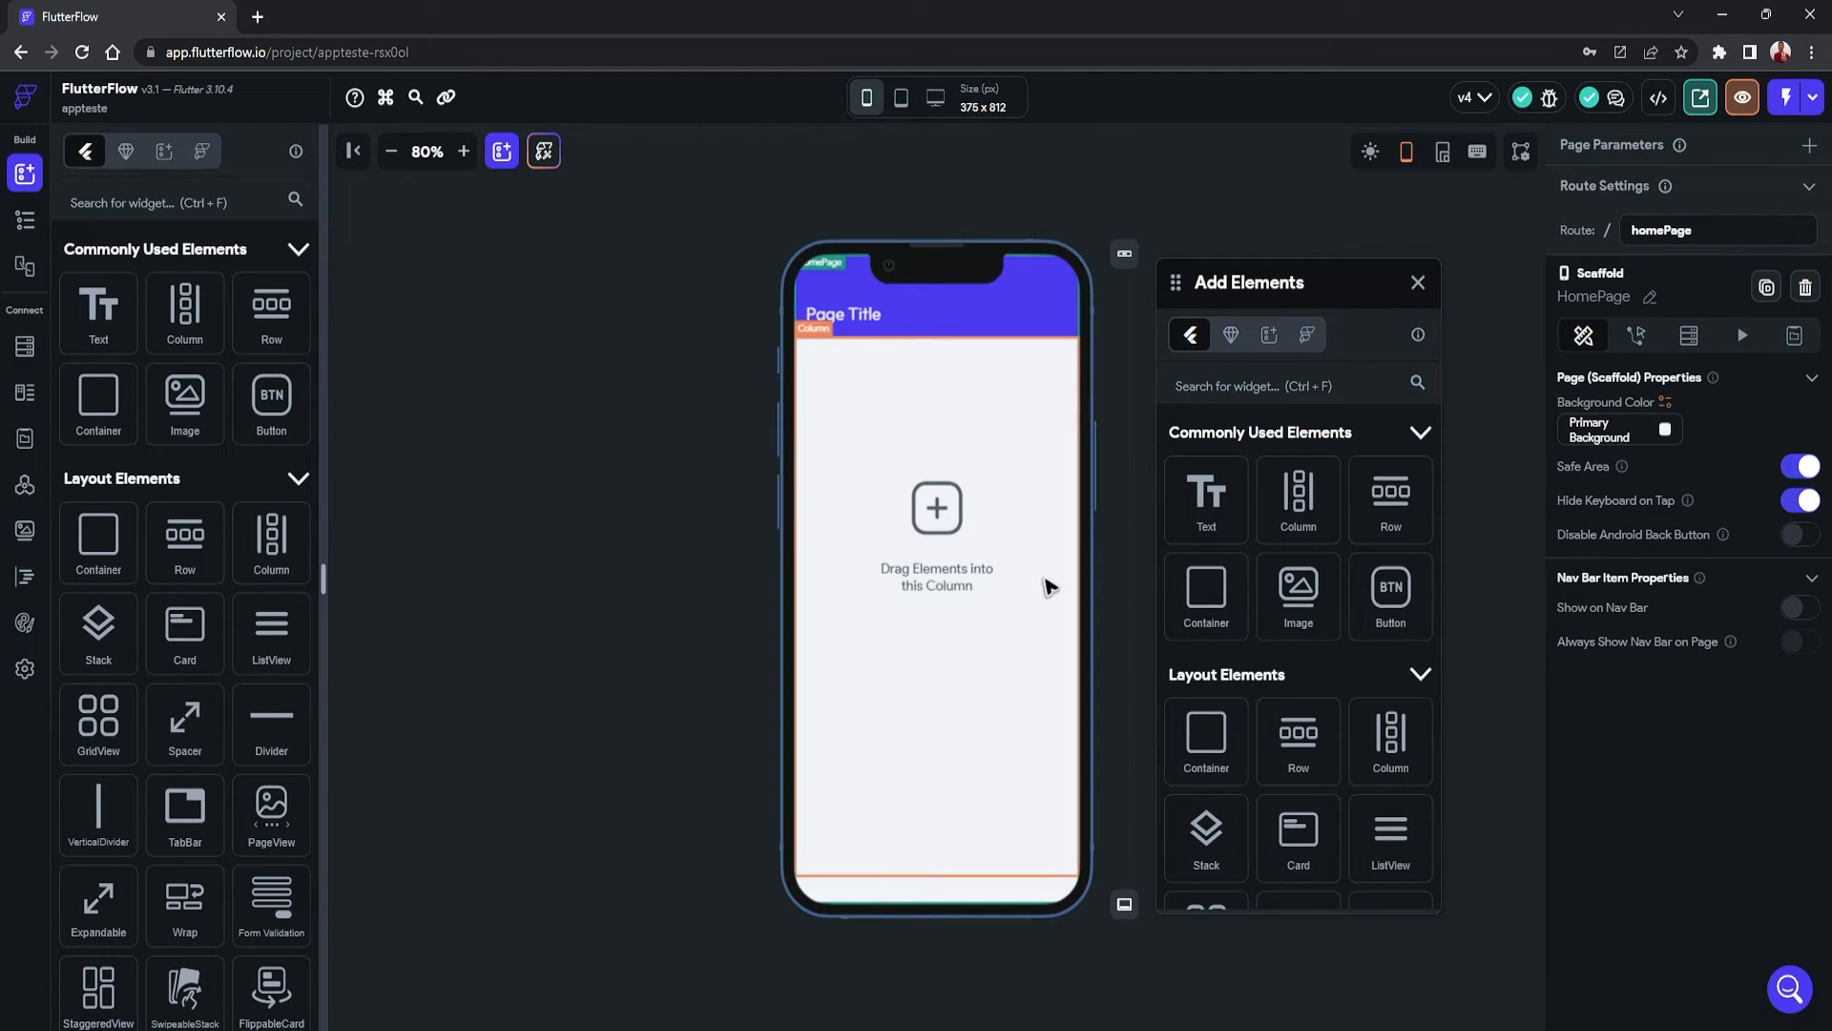
click(1419, 287)
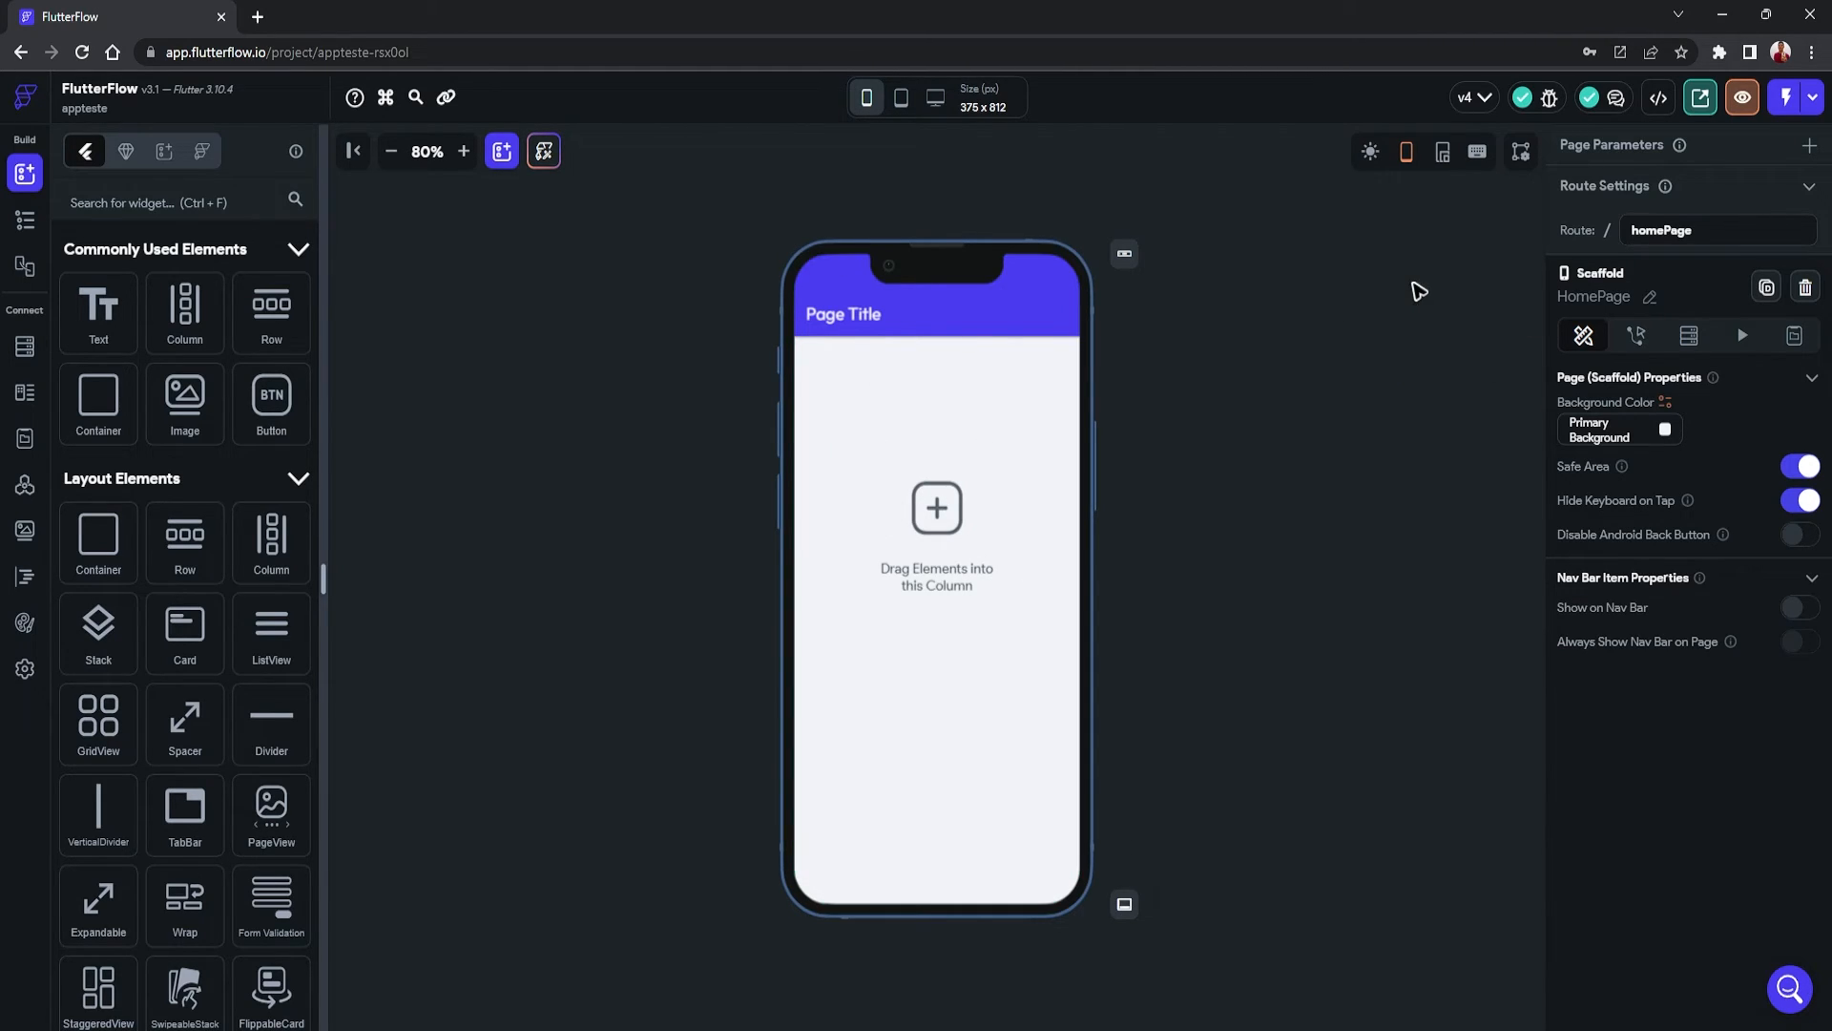
click(544, 153)
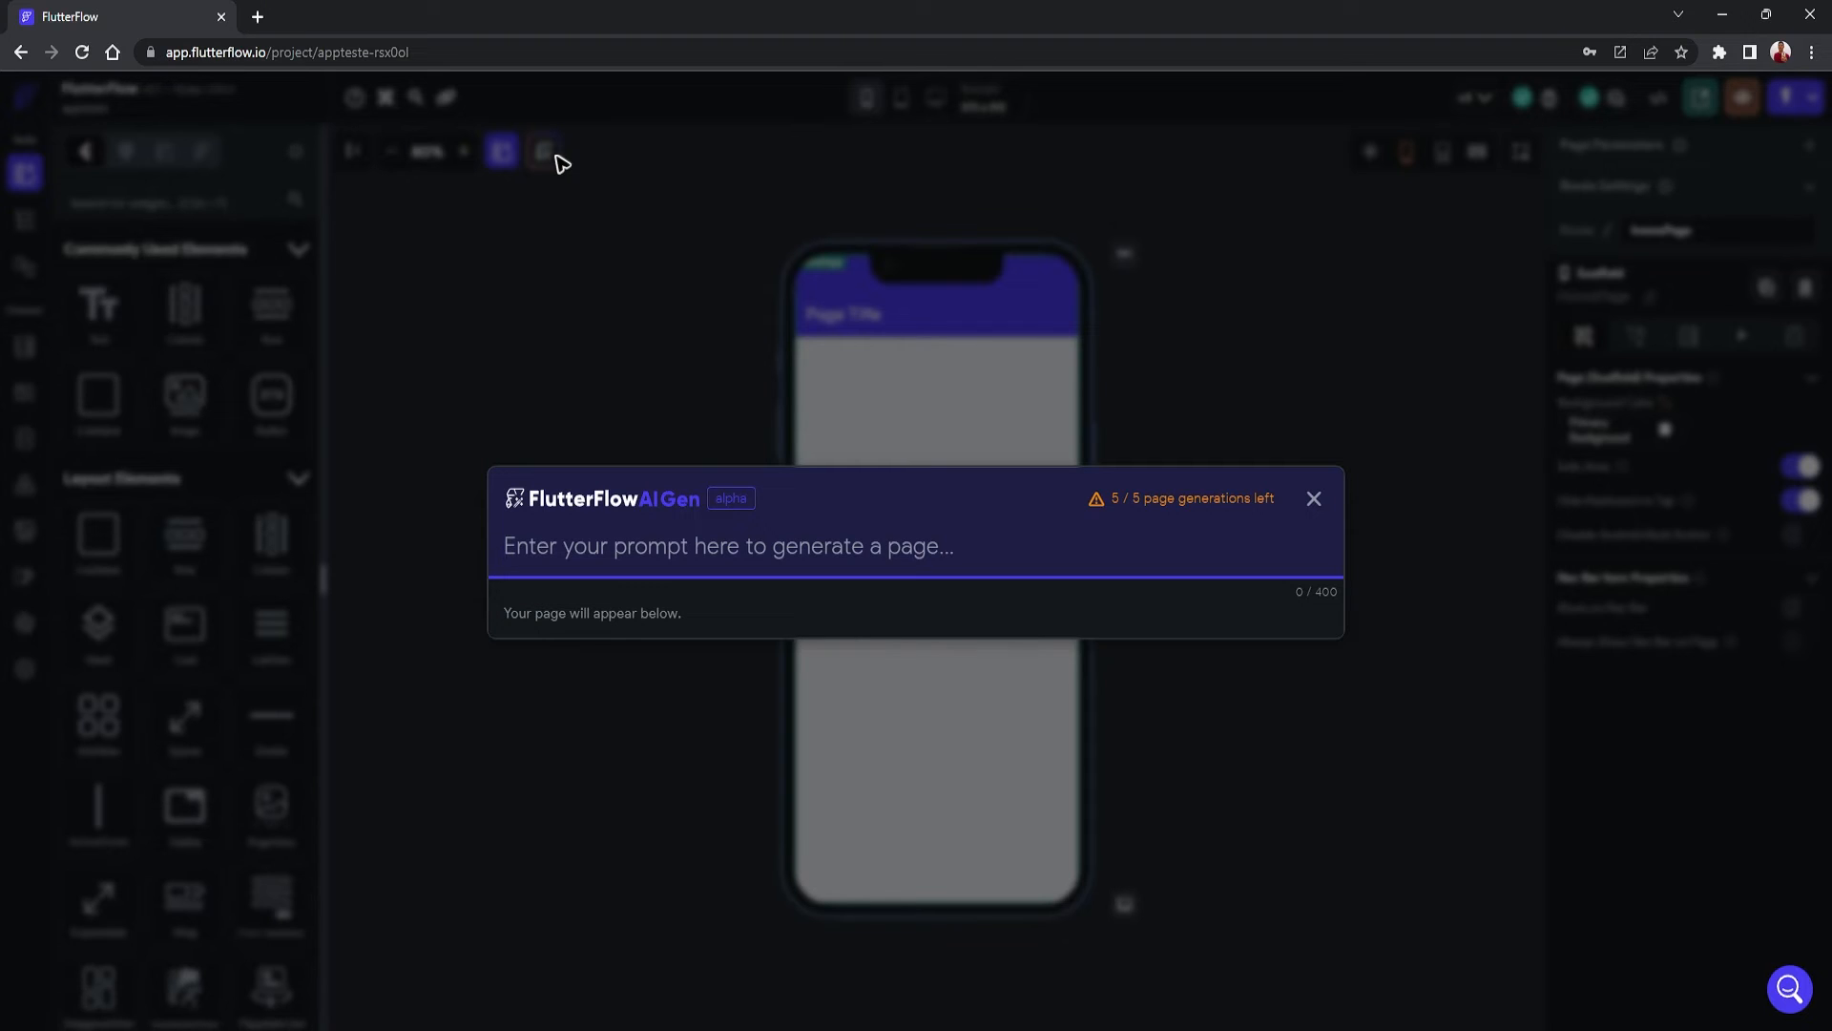
Generate a page from the prompt 'aplicativo de curso' and try blue/green, purple/orange palettes and dark mode
text(a)
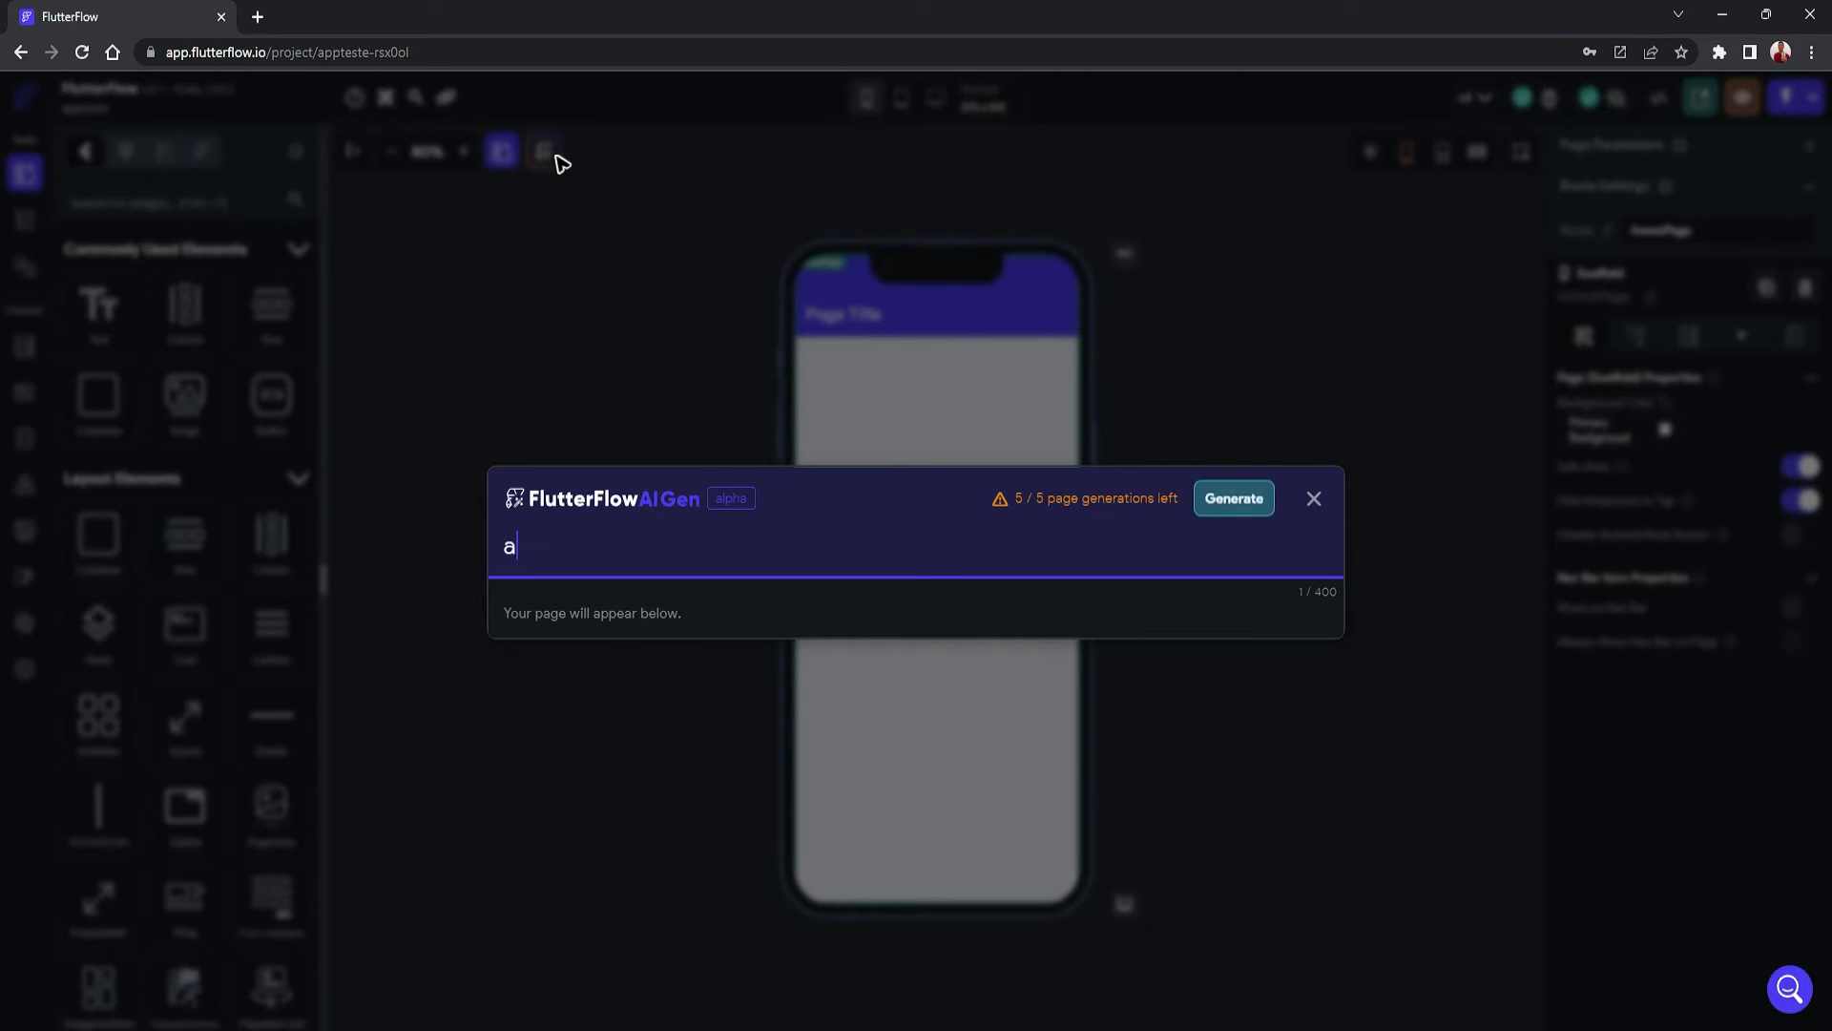
text(plicativo de curso)
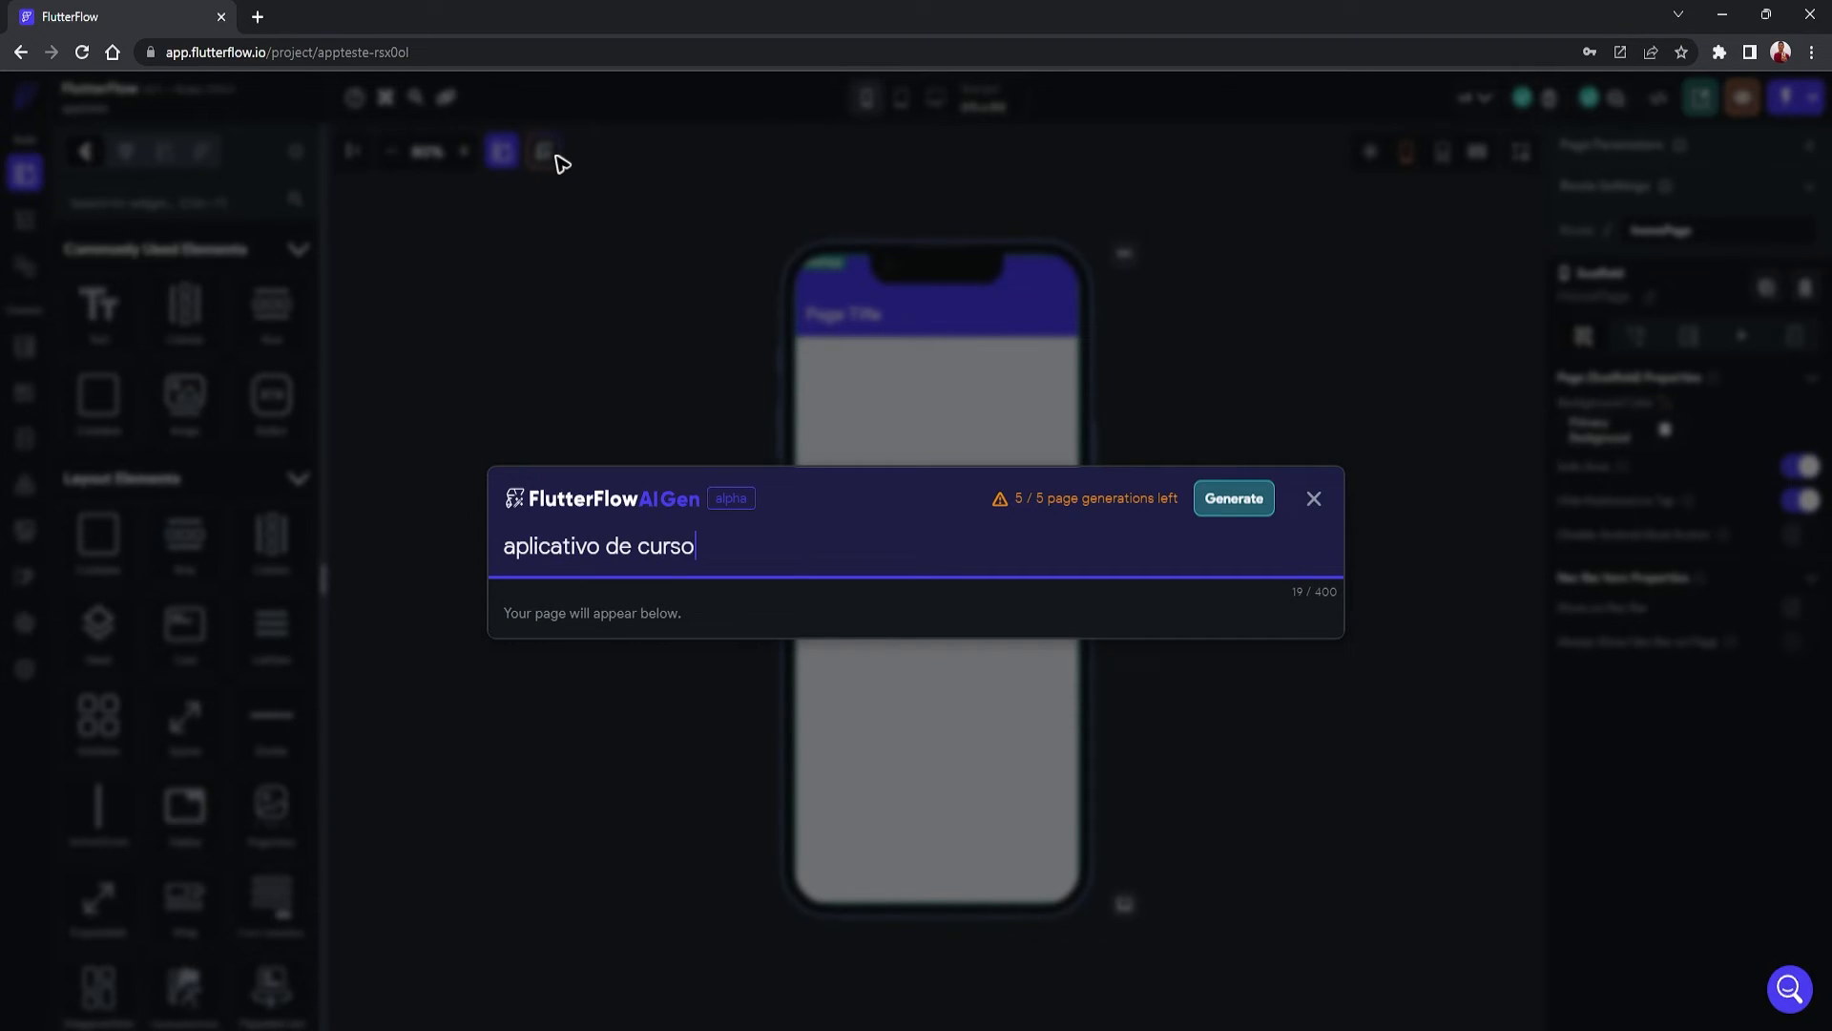
click(1246, 506)
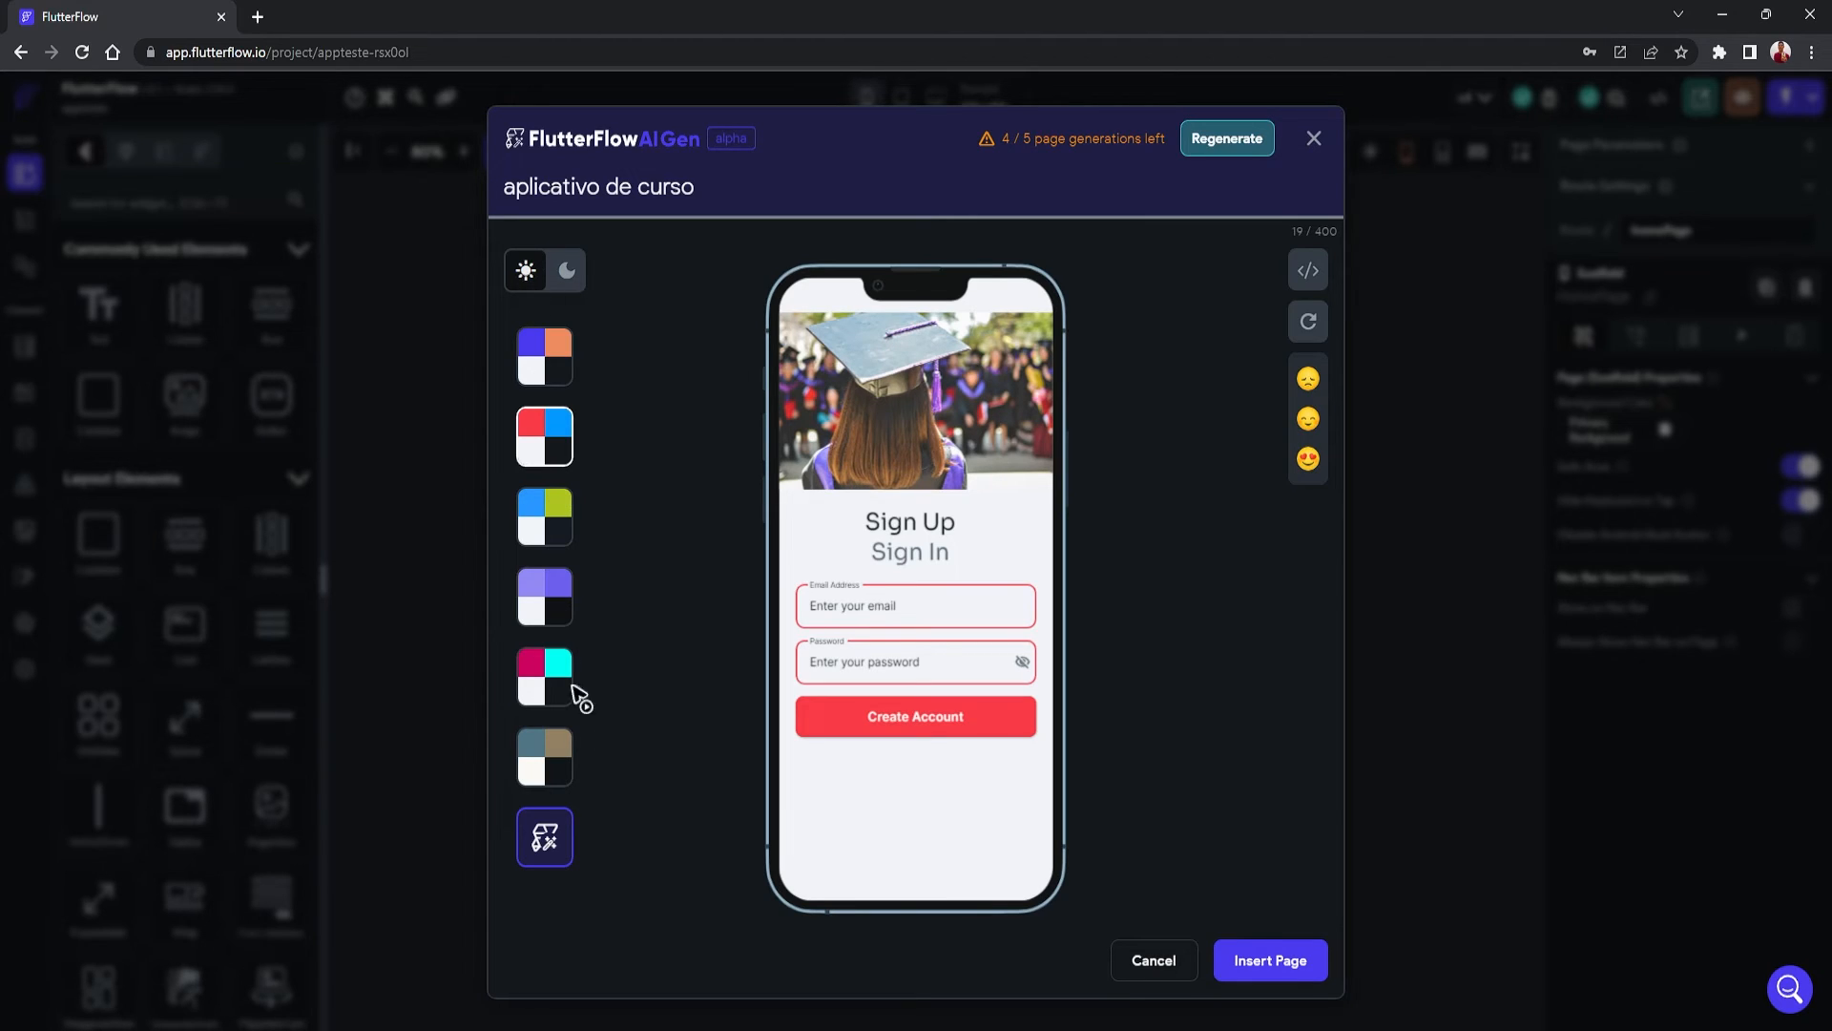
click(561, 784)
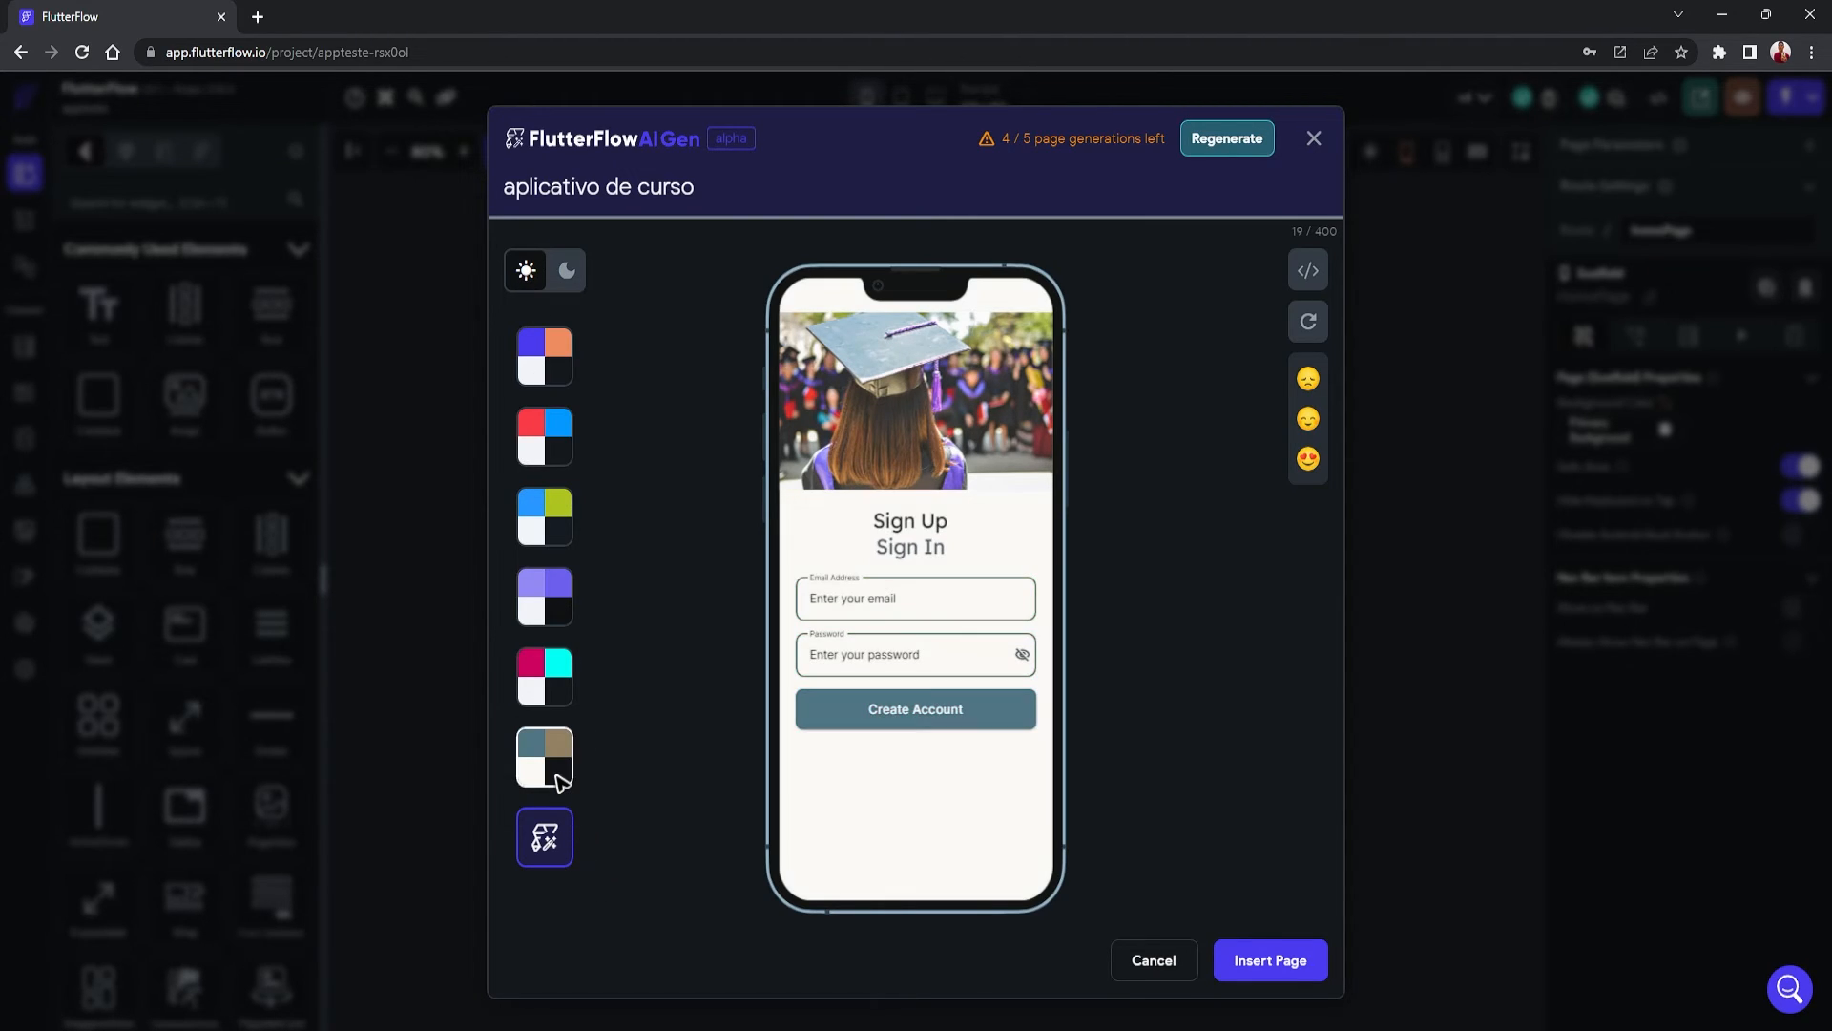
click(552, 535)
click(551, 373)
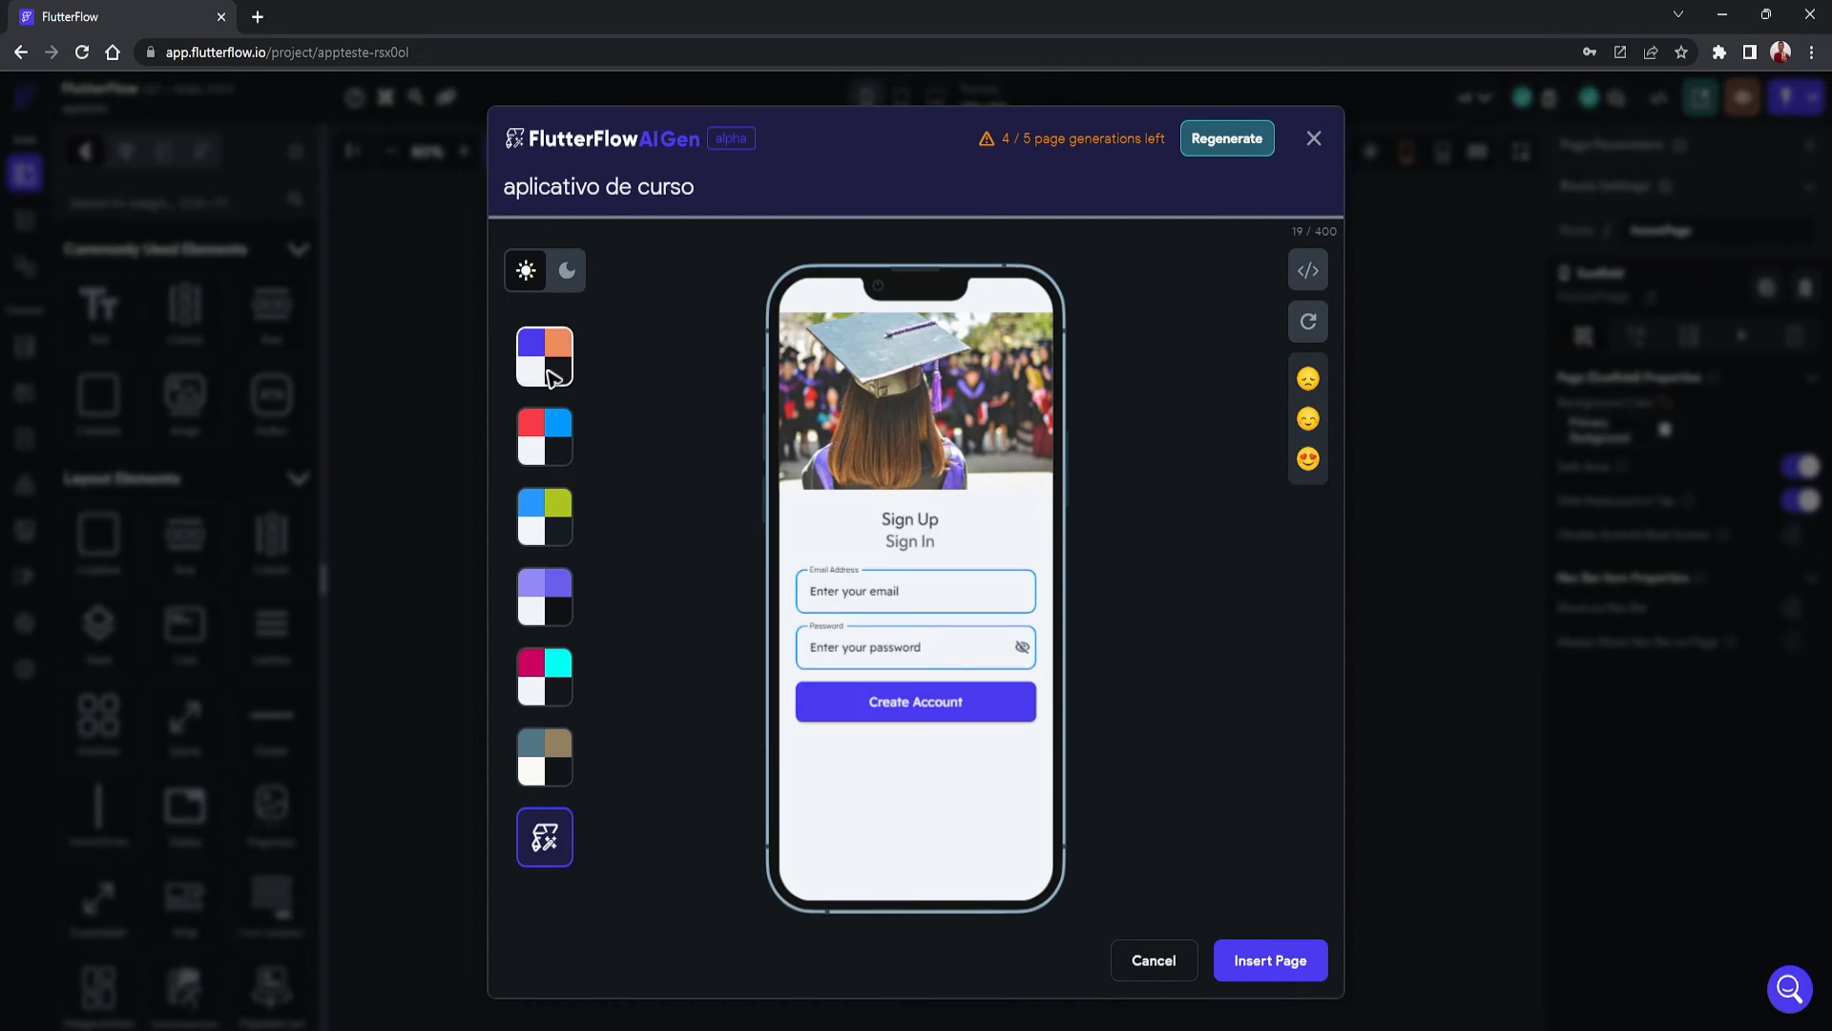
click(571, 286)
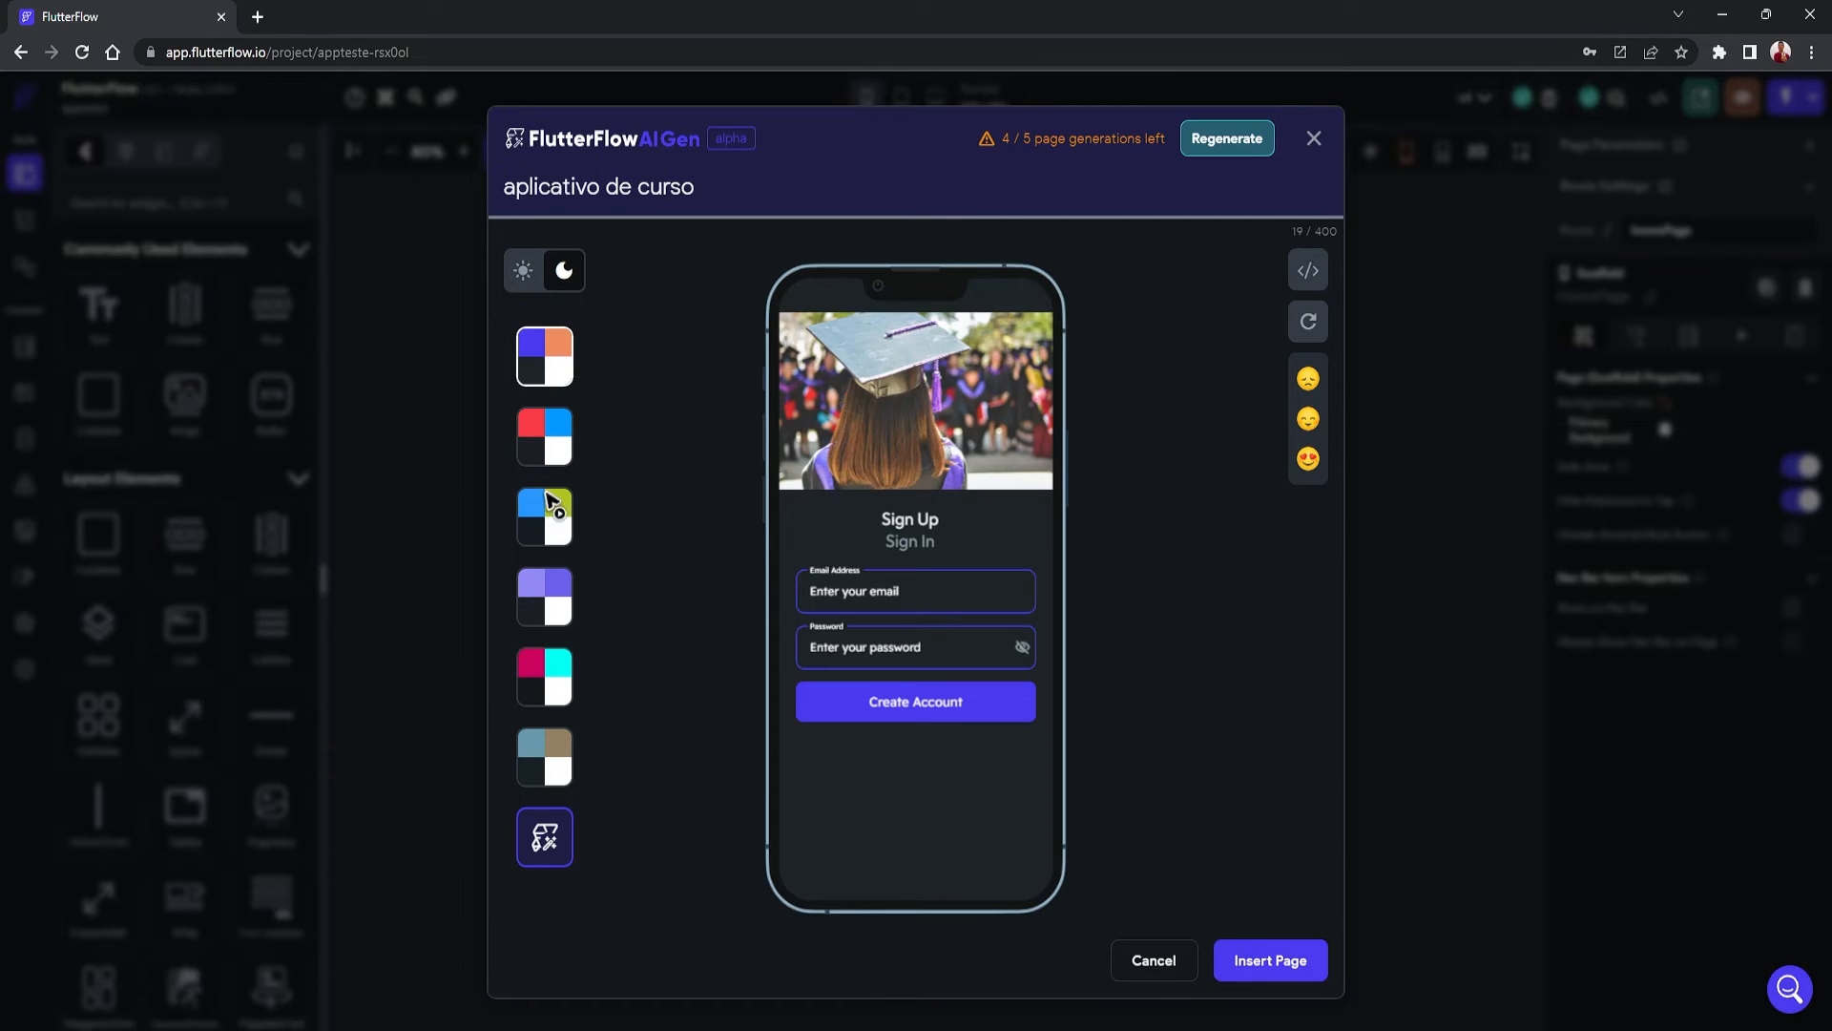
Return the preview to light mode, glance at its code, rate it positively, and insert the page
click(532, 285)
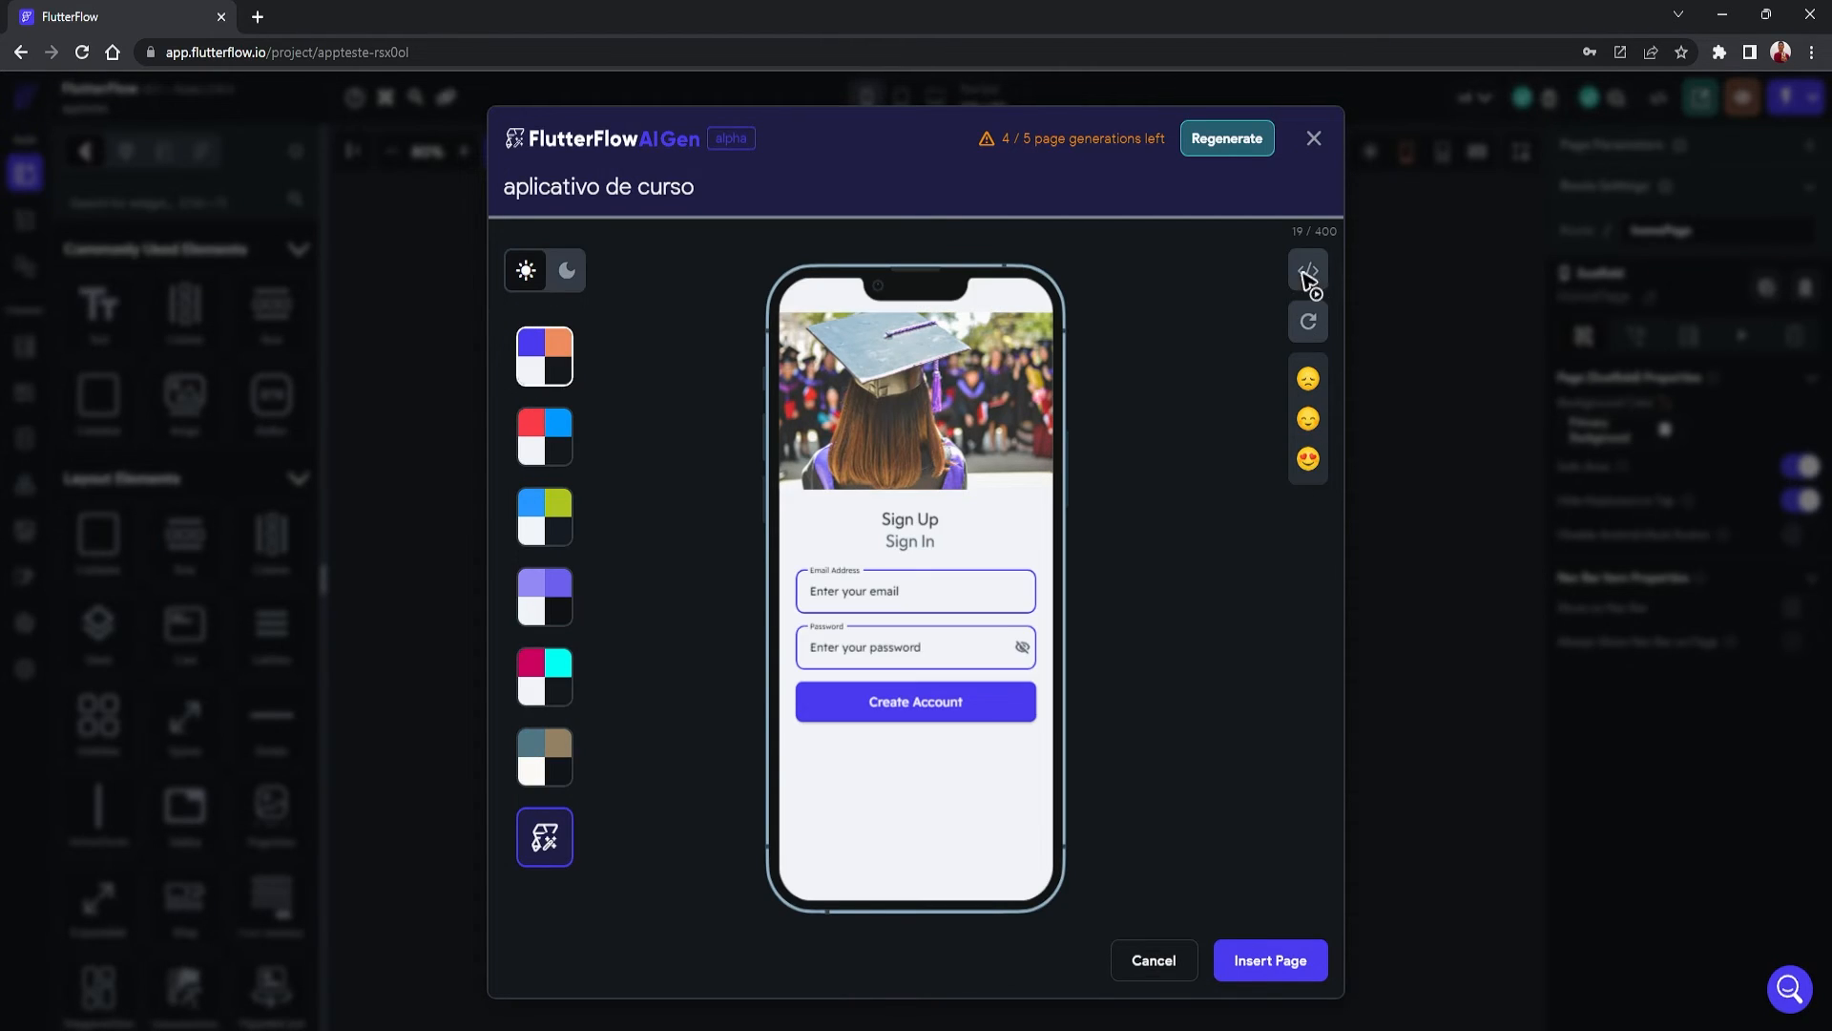
click(1308, 271)
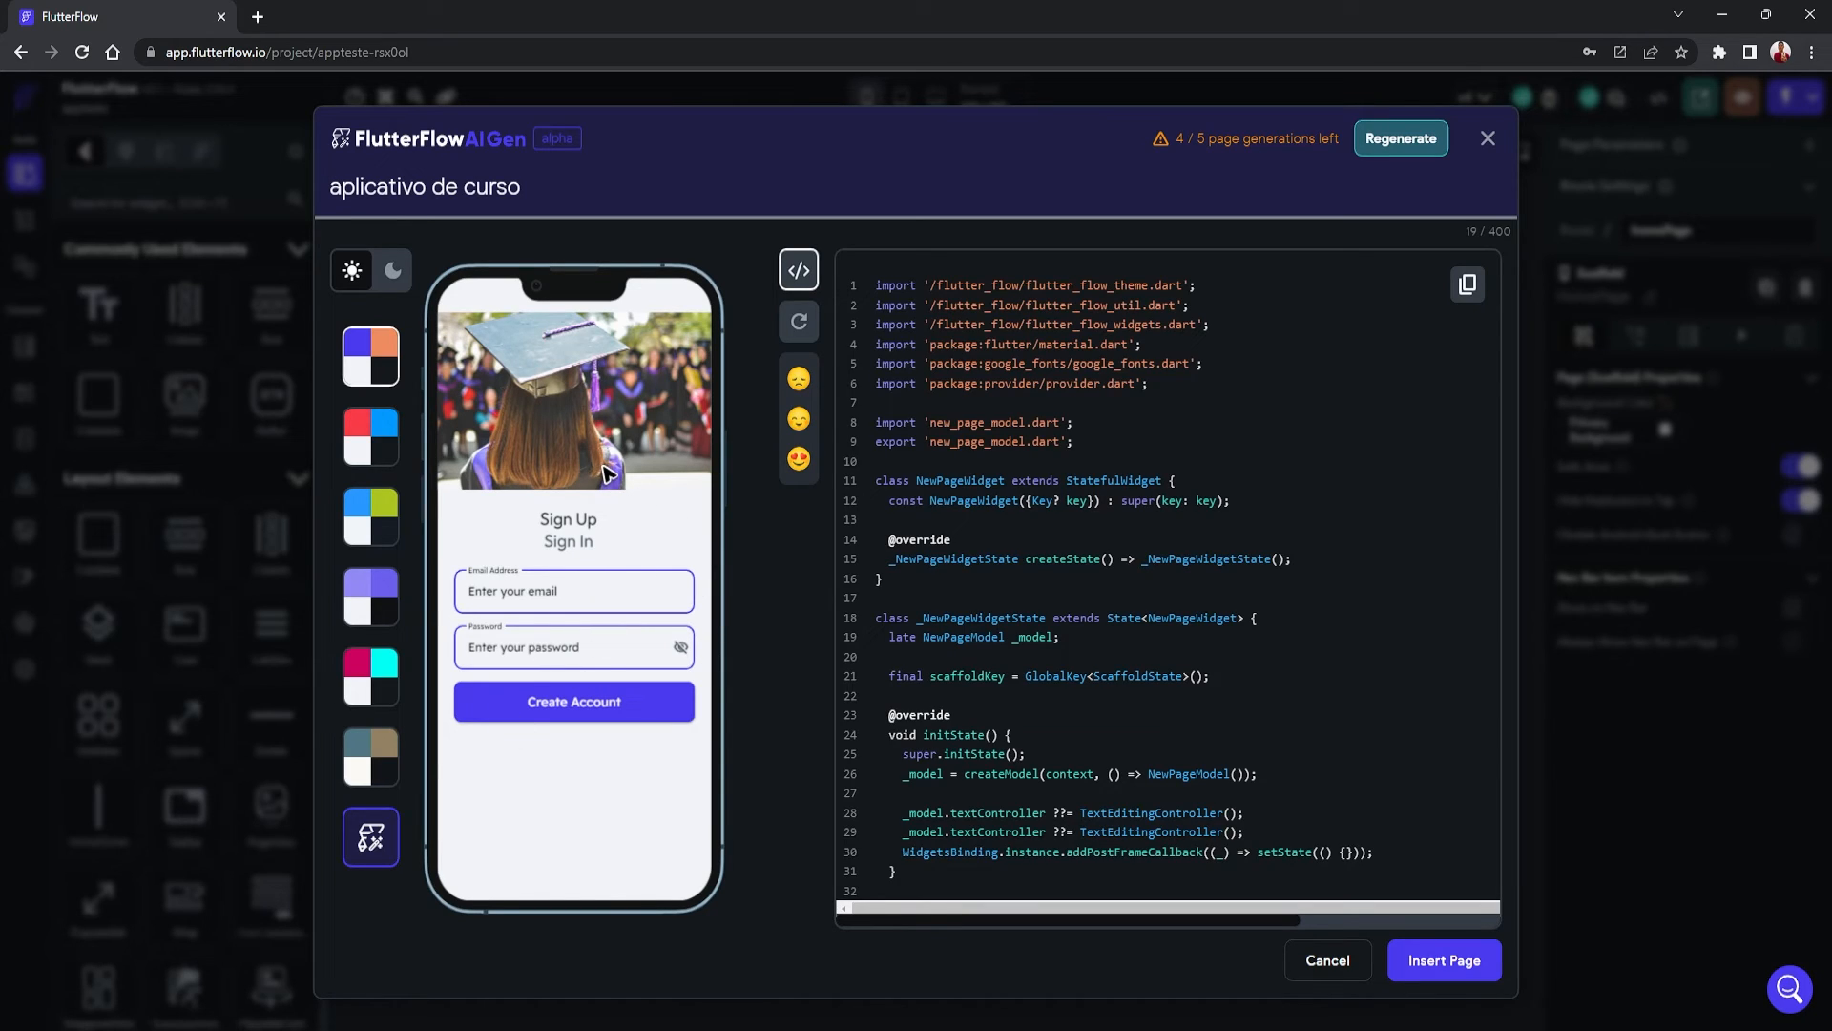
click(799, 270)
click(1308, 461)
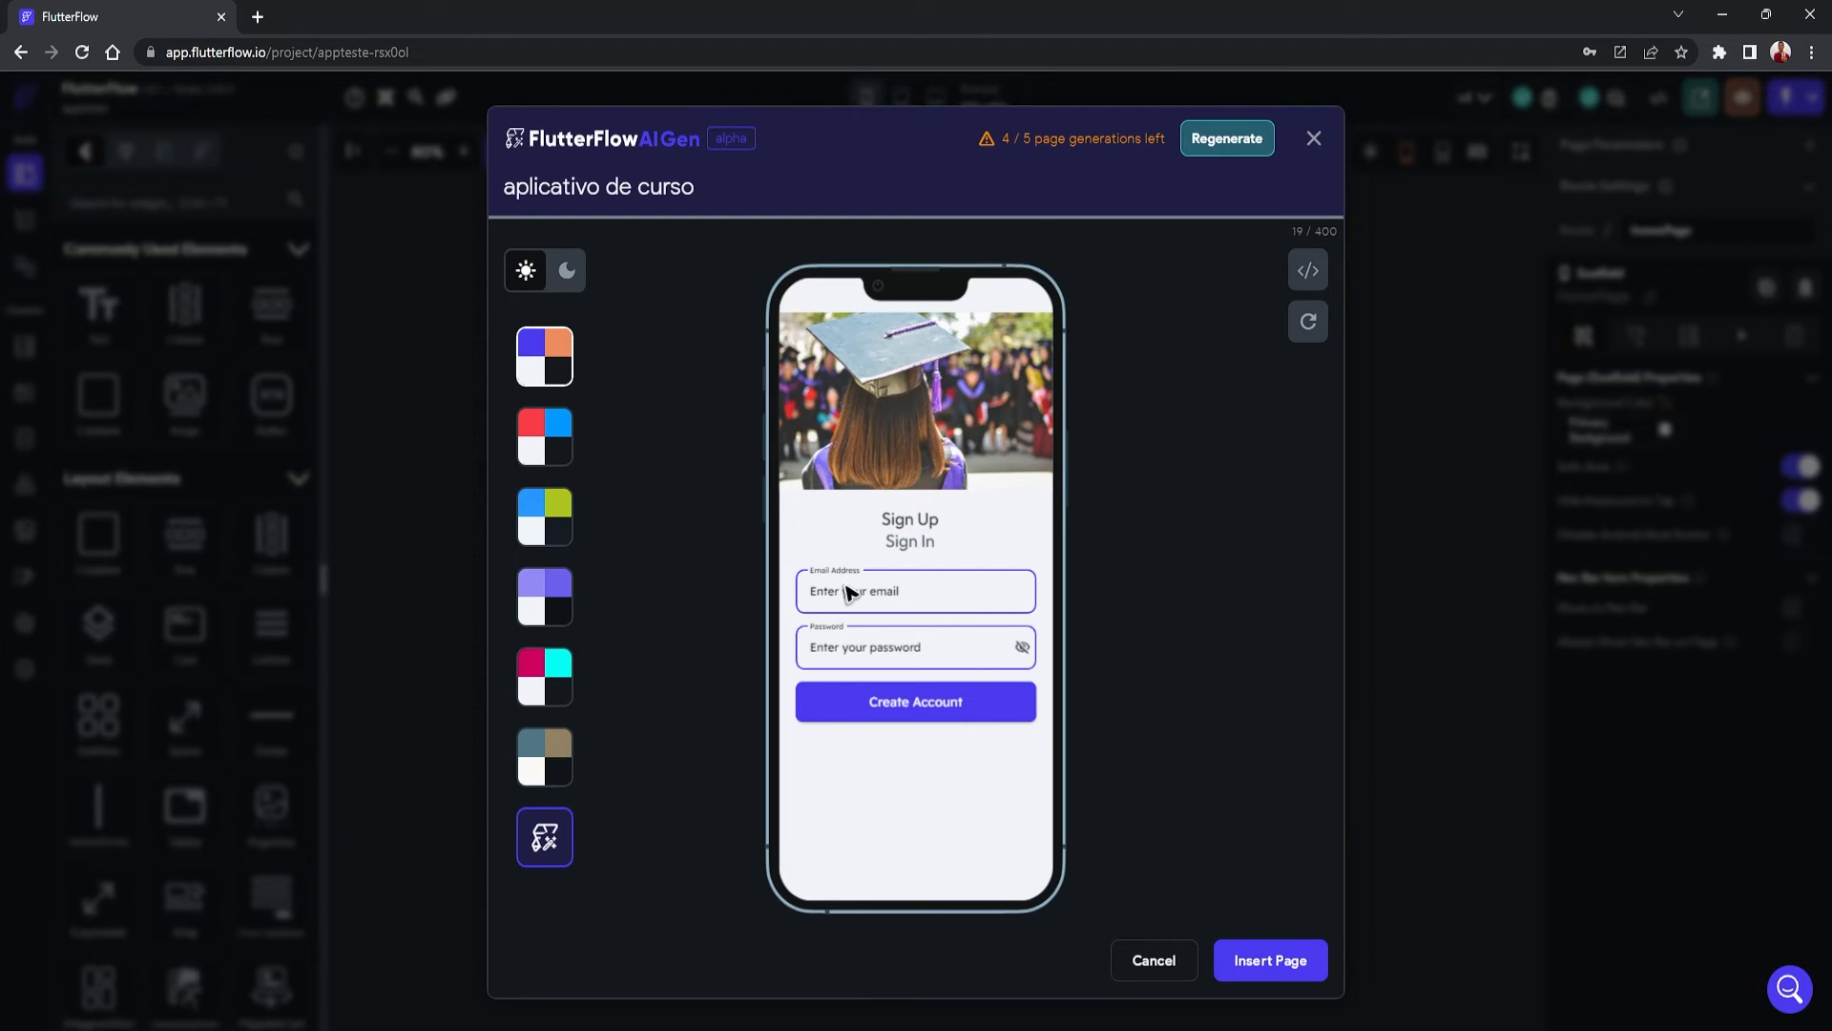
click(1278, 963)
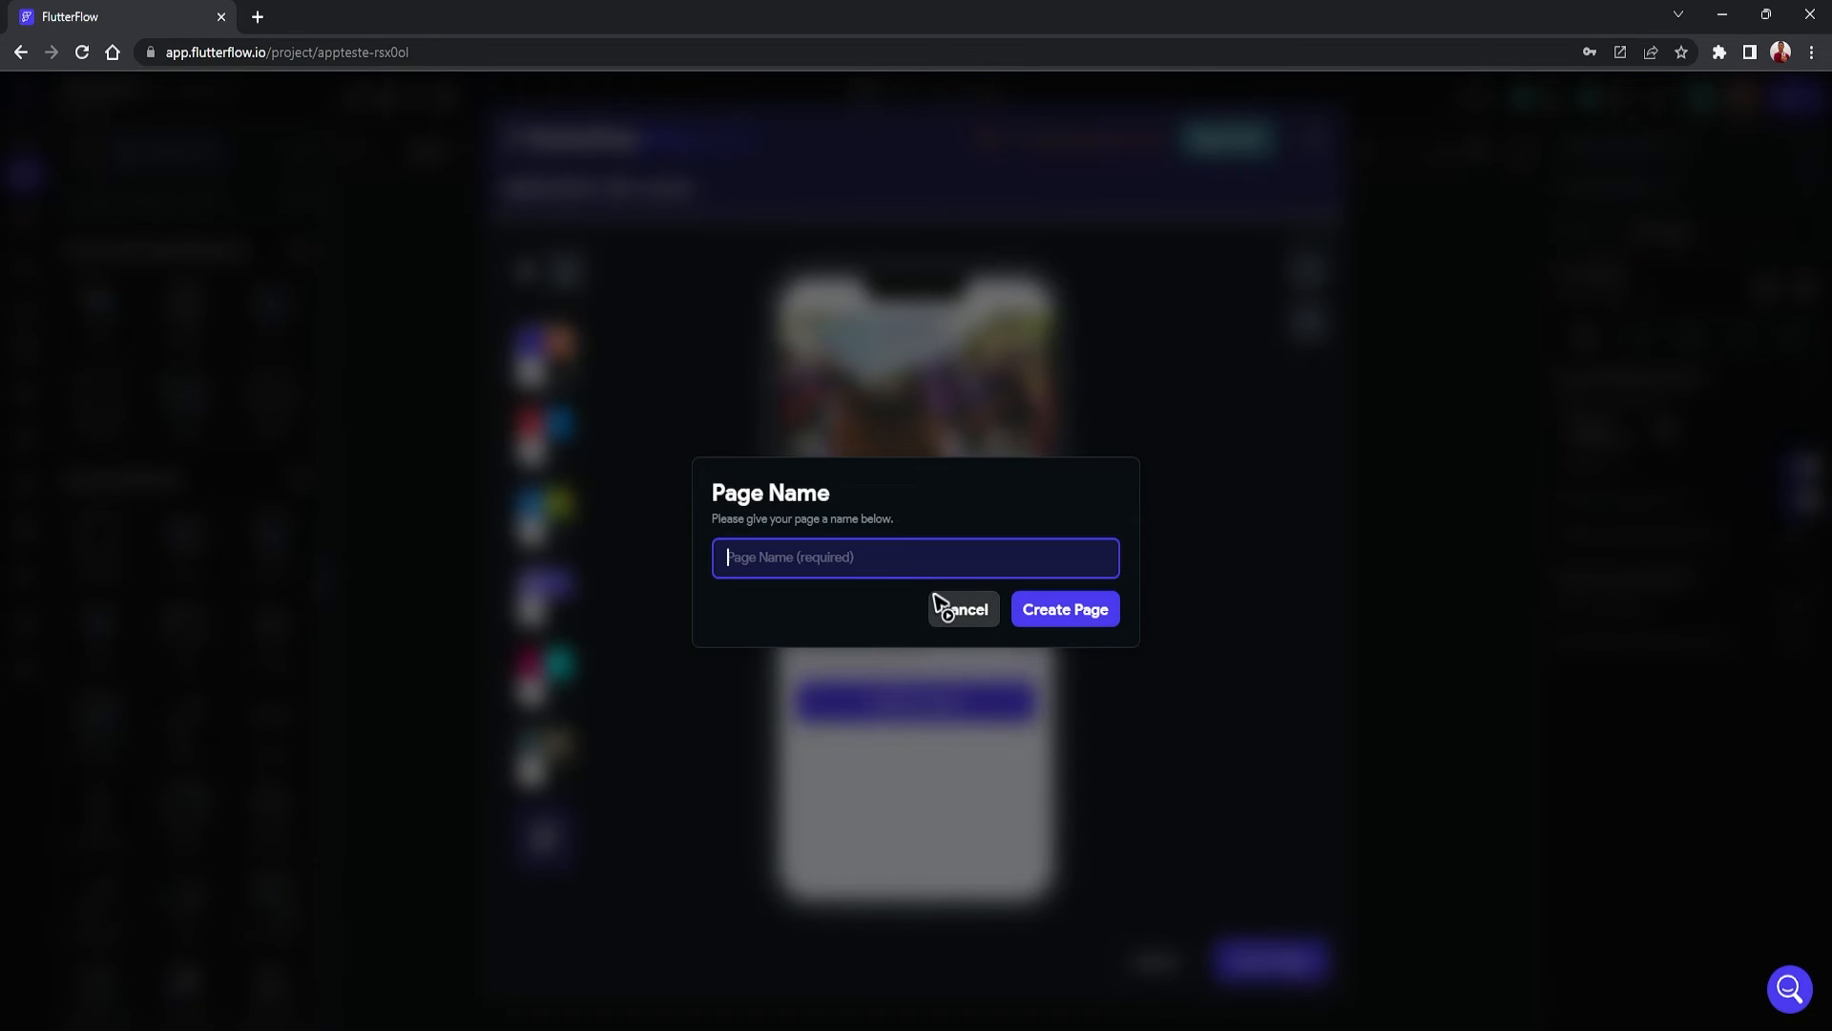
Create the generated page as 'home' and relabel its Create Account button 'Criar conta'
text(home)
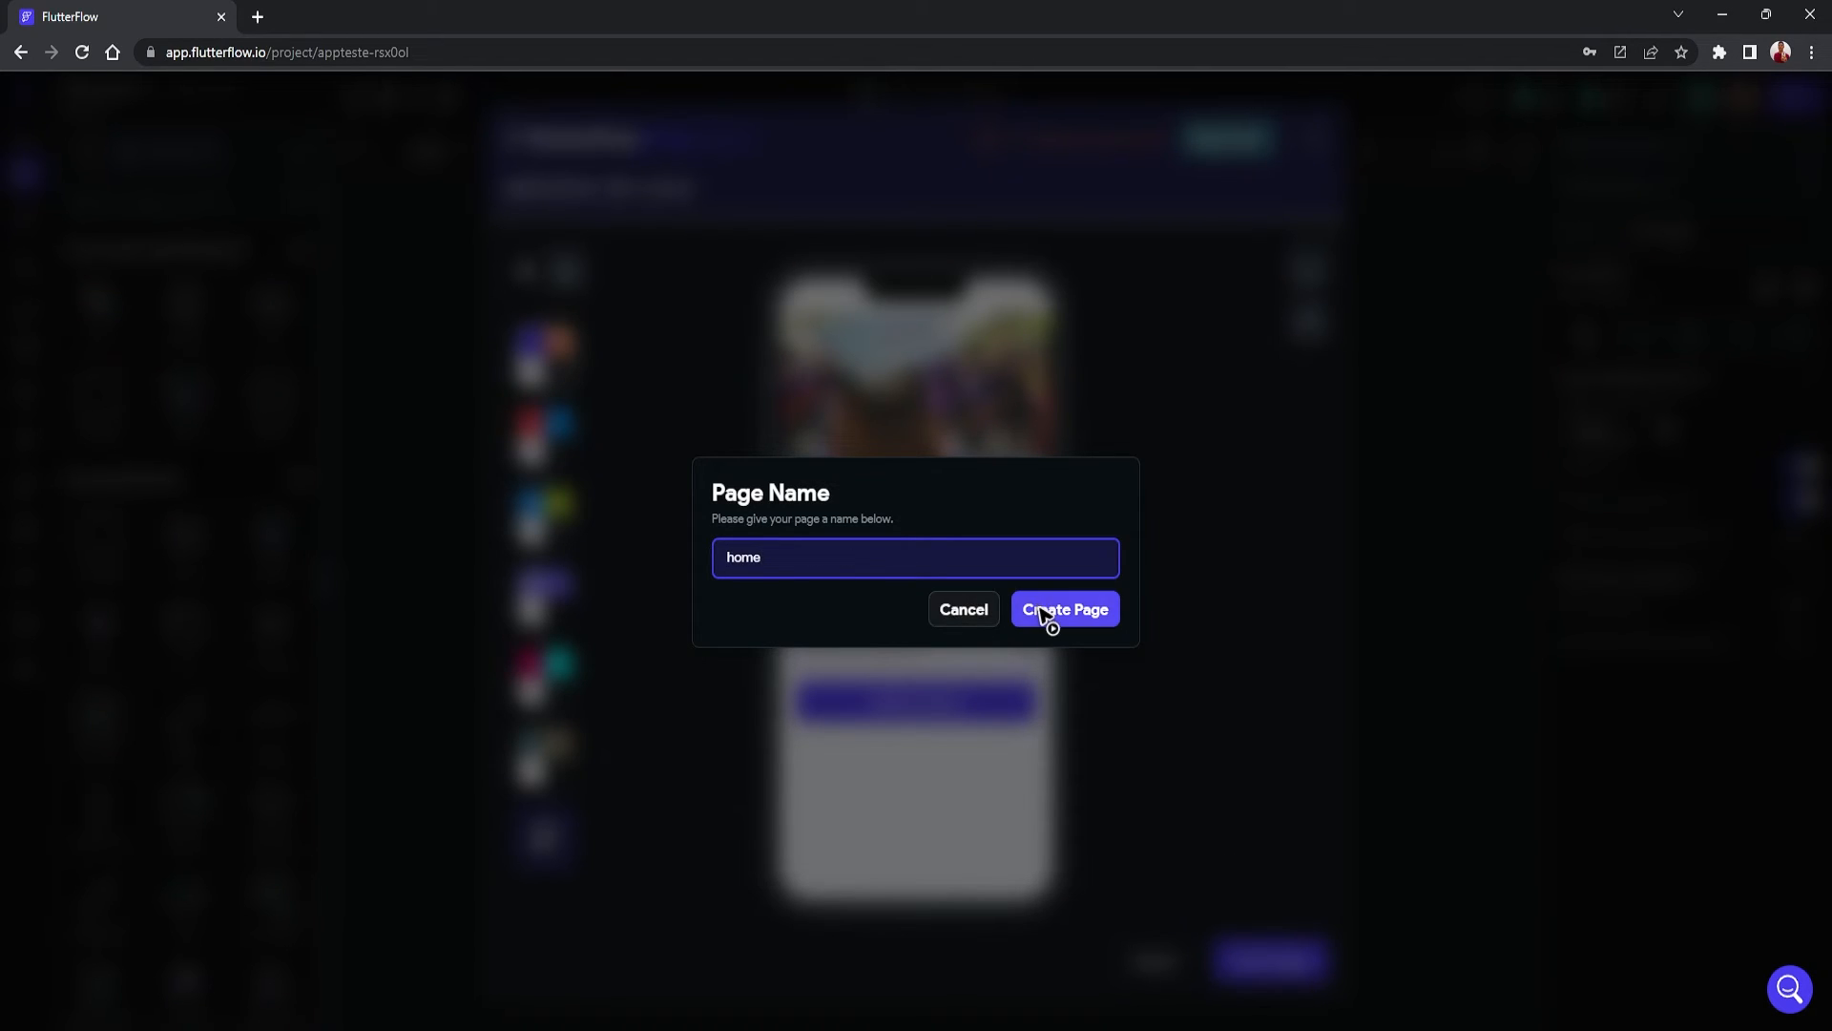
click(1050, 615)
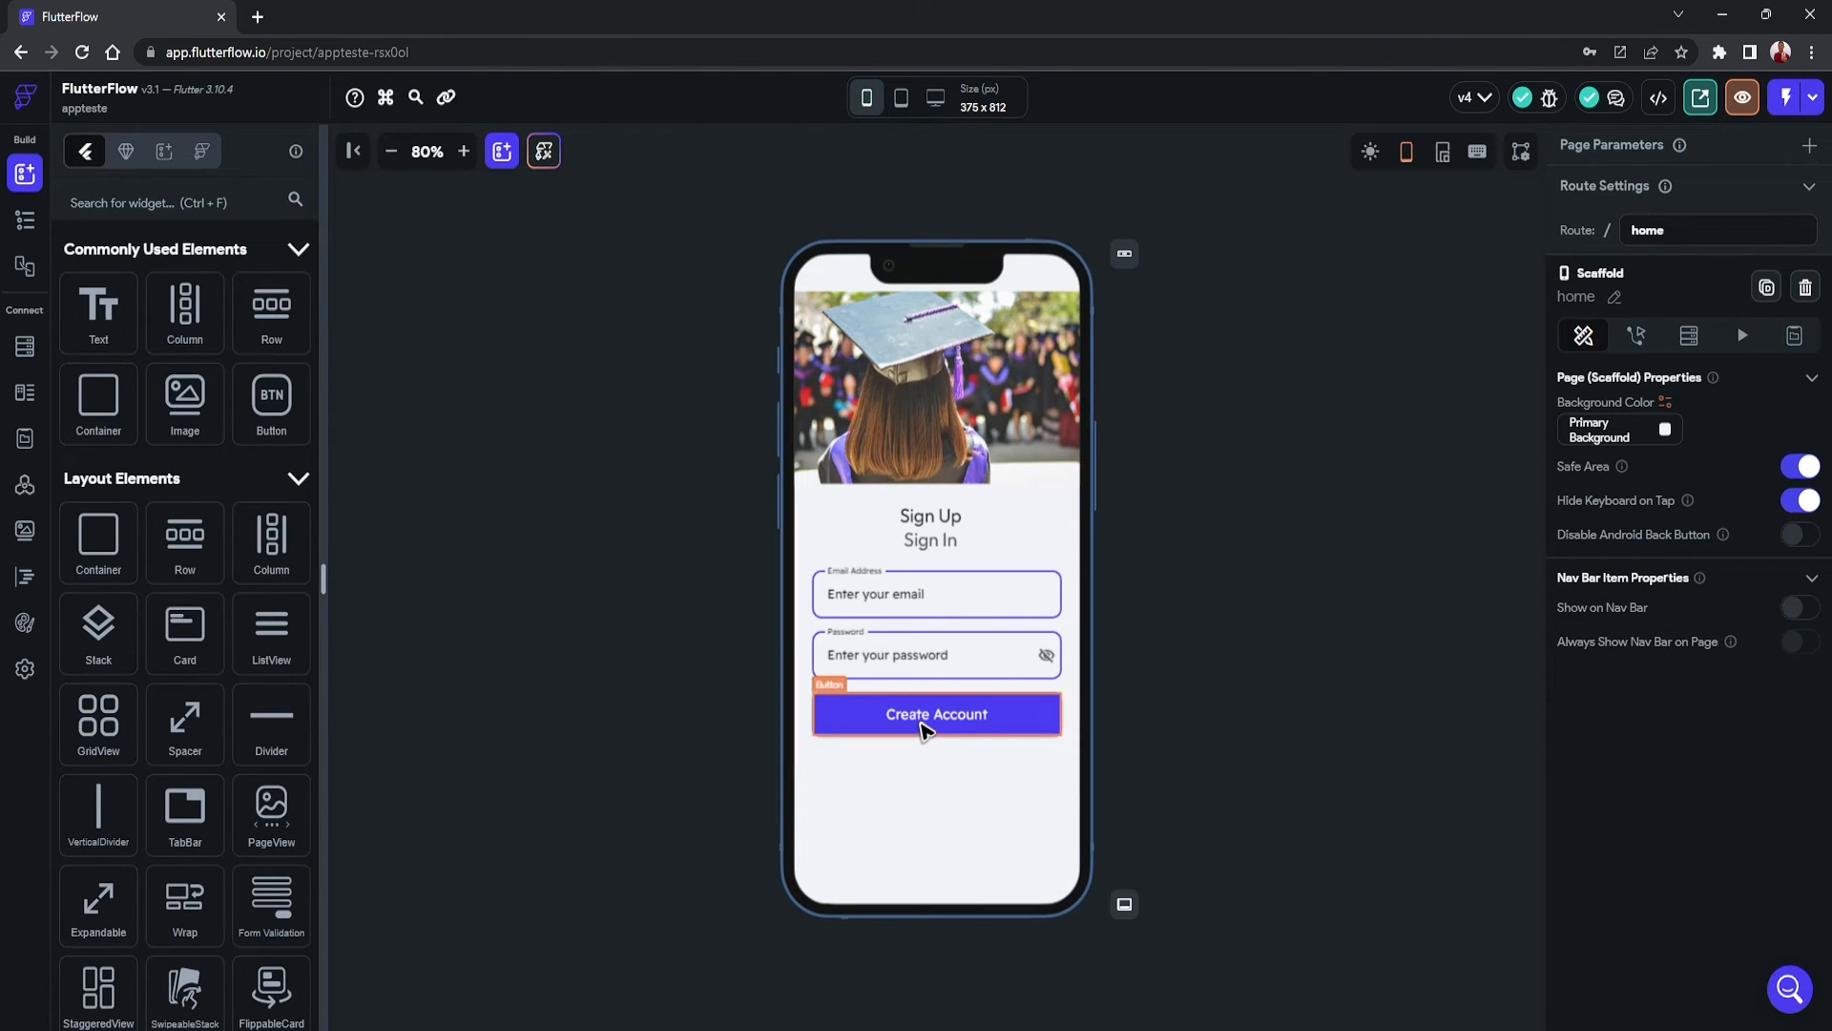
click(923, 730)
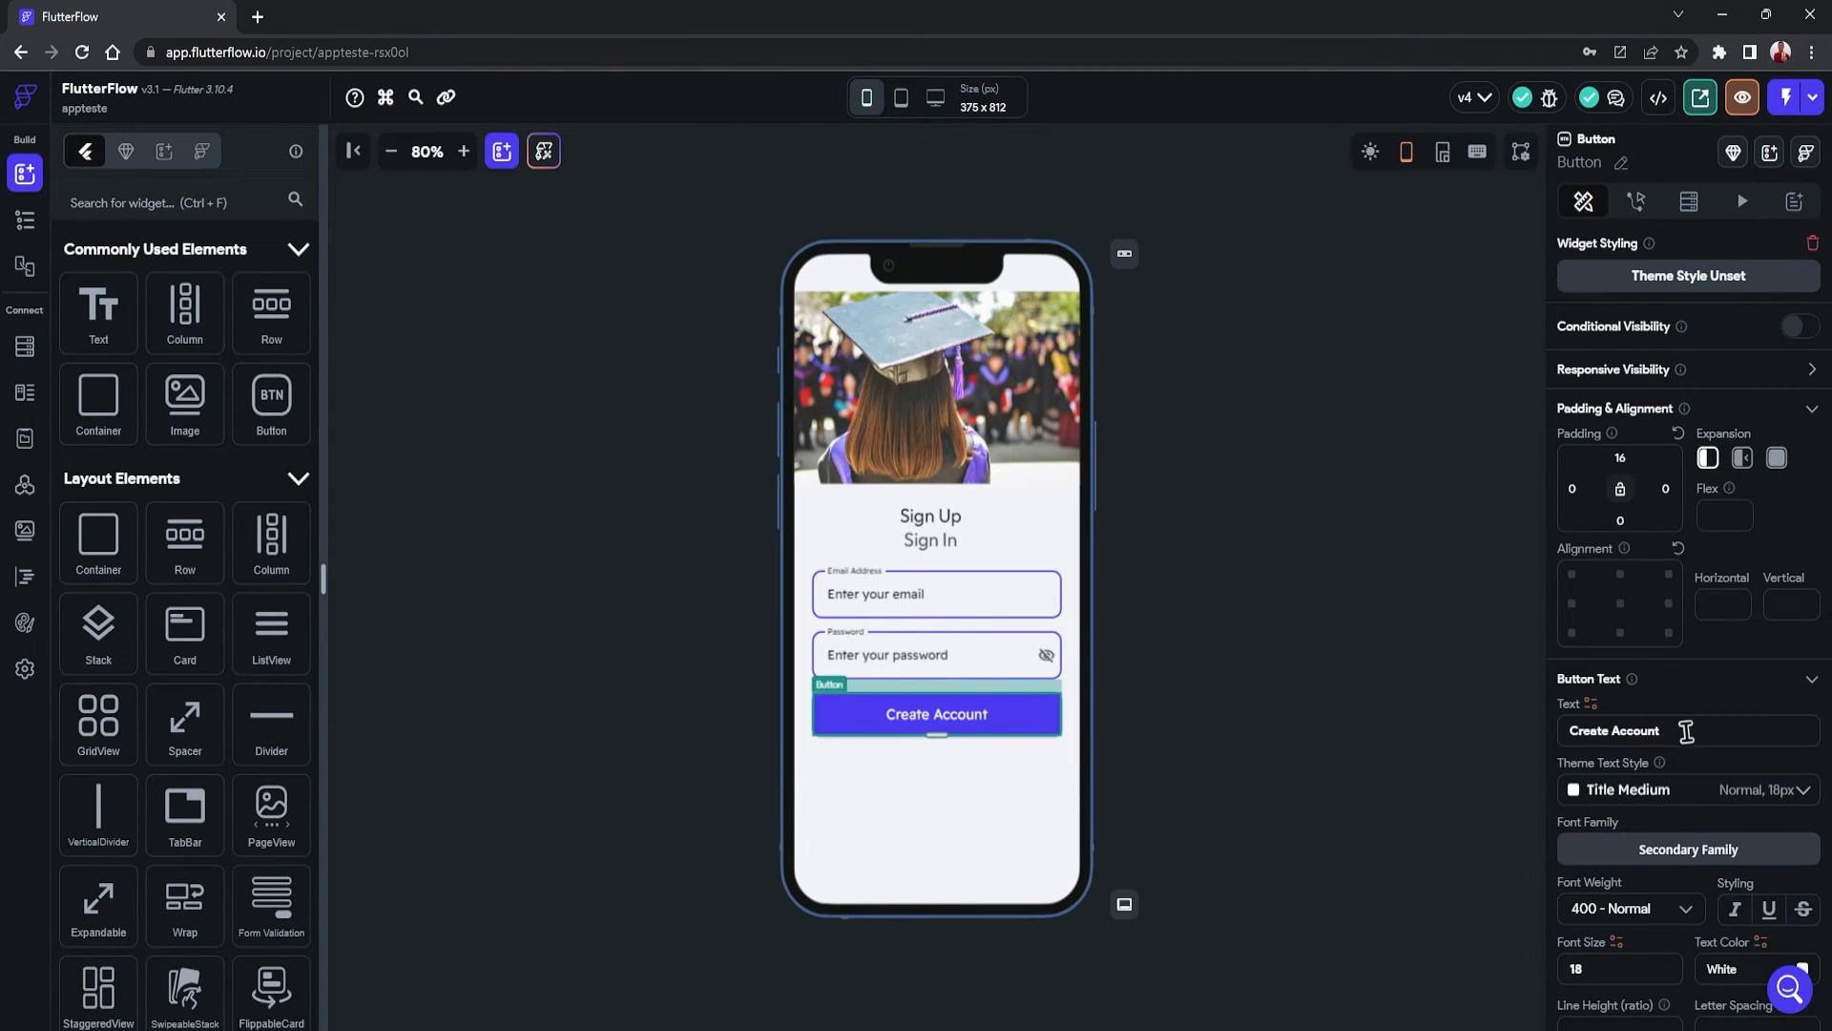
drag(1686, 729, 1557, 730)
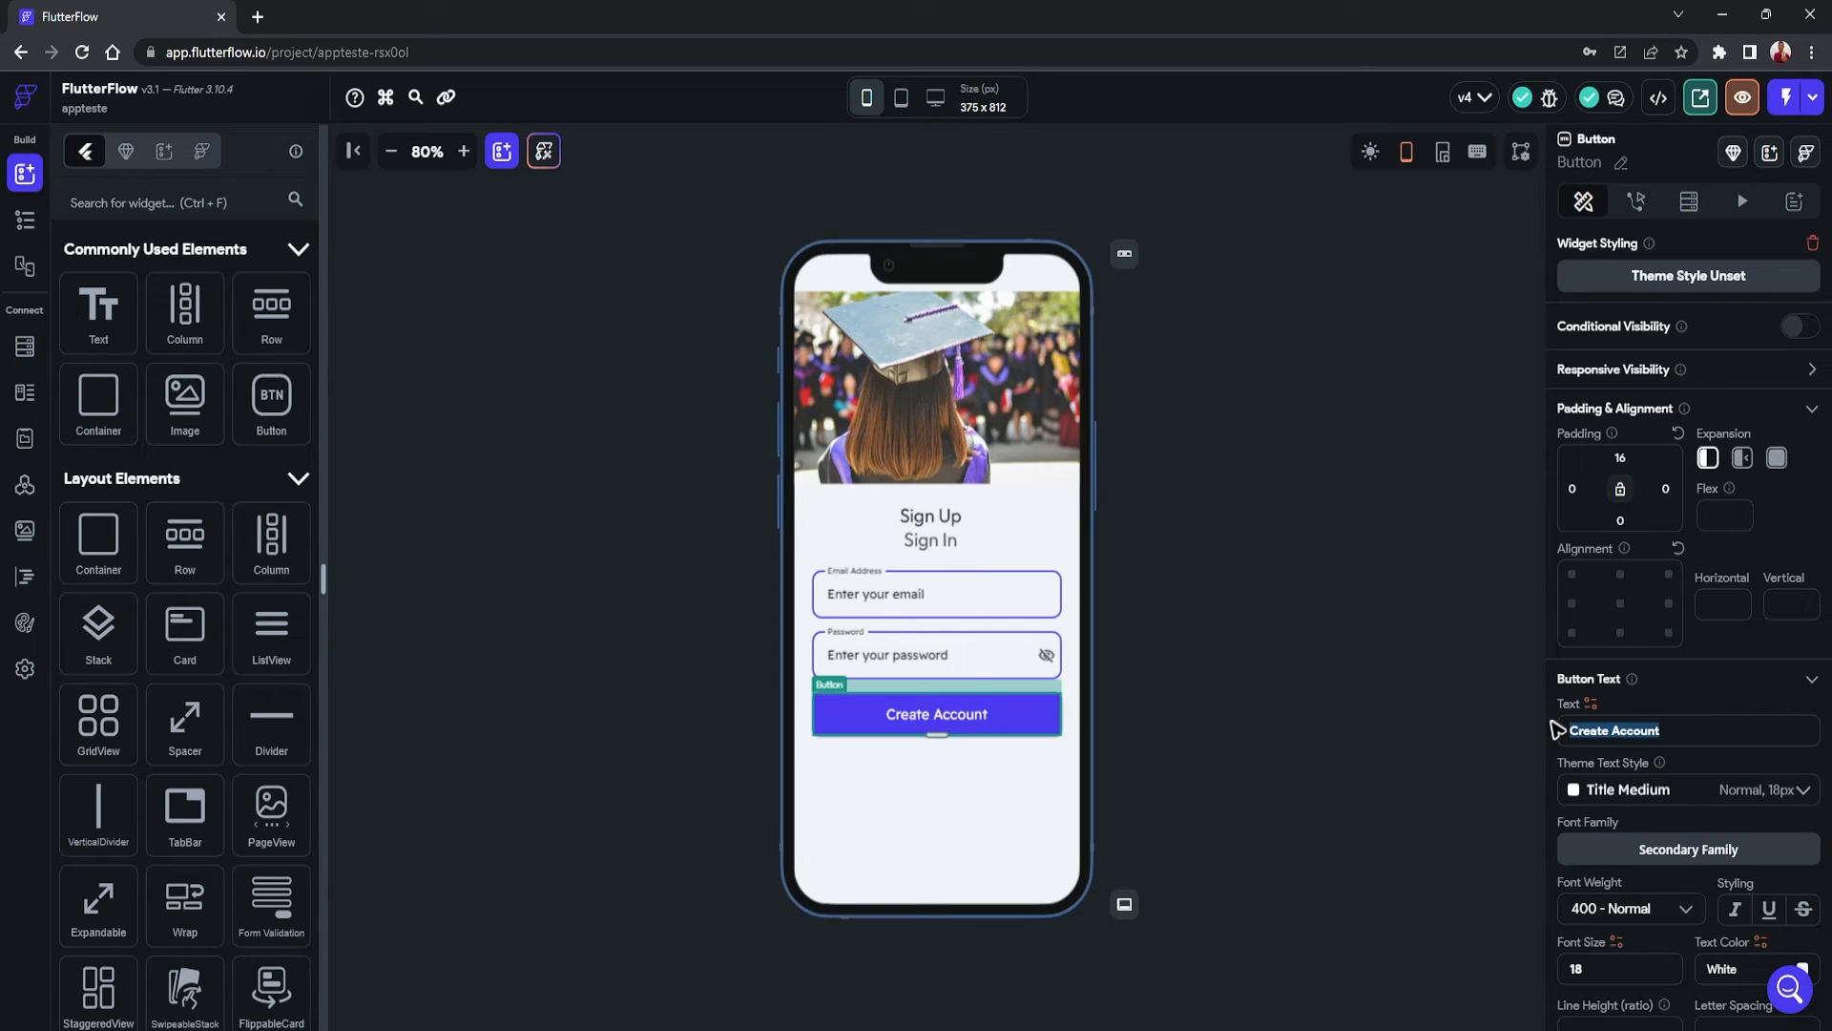
text(Criar conta)
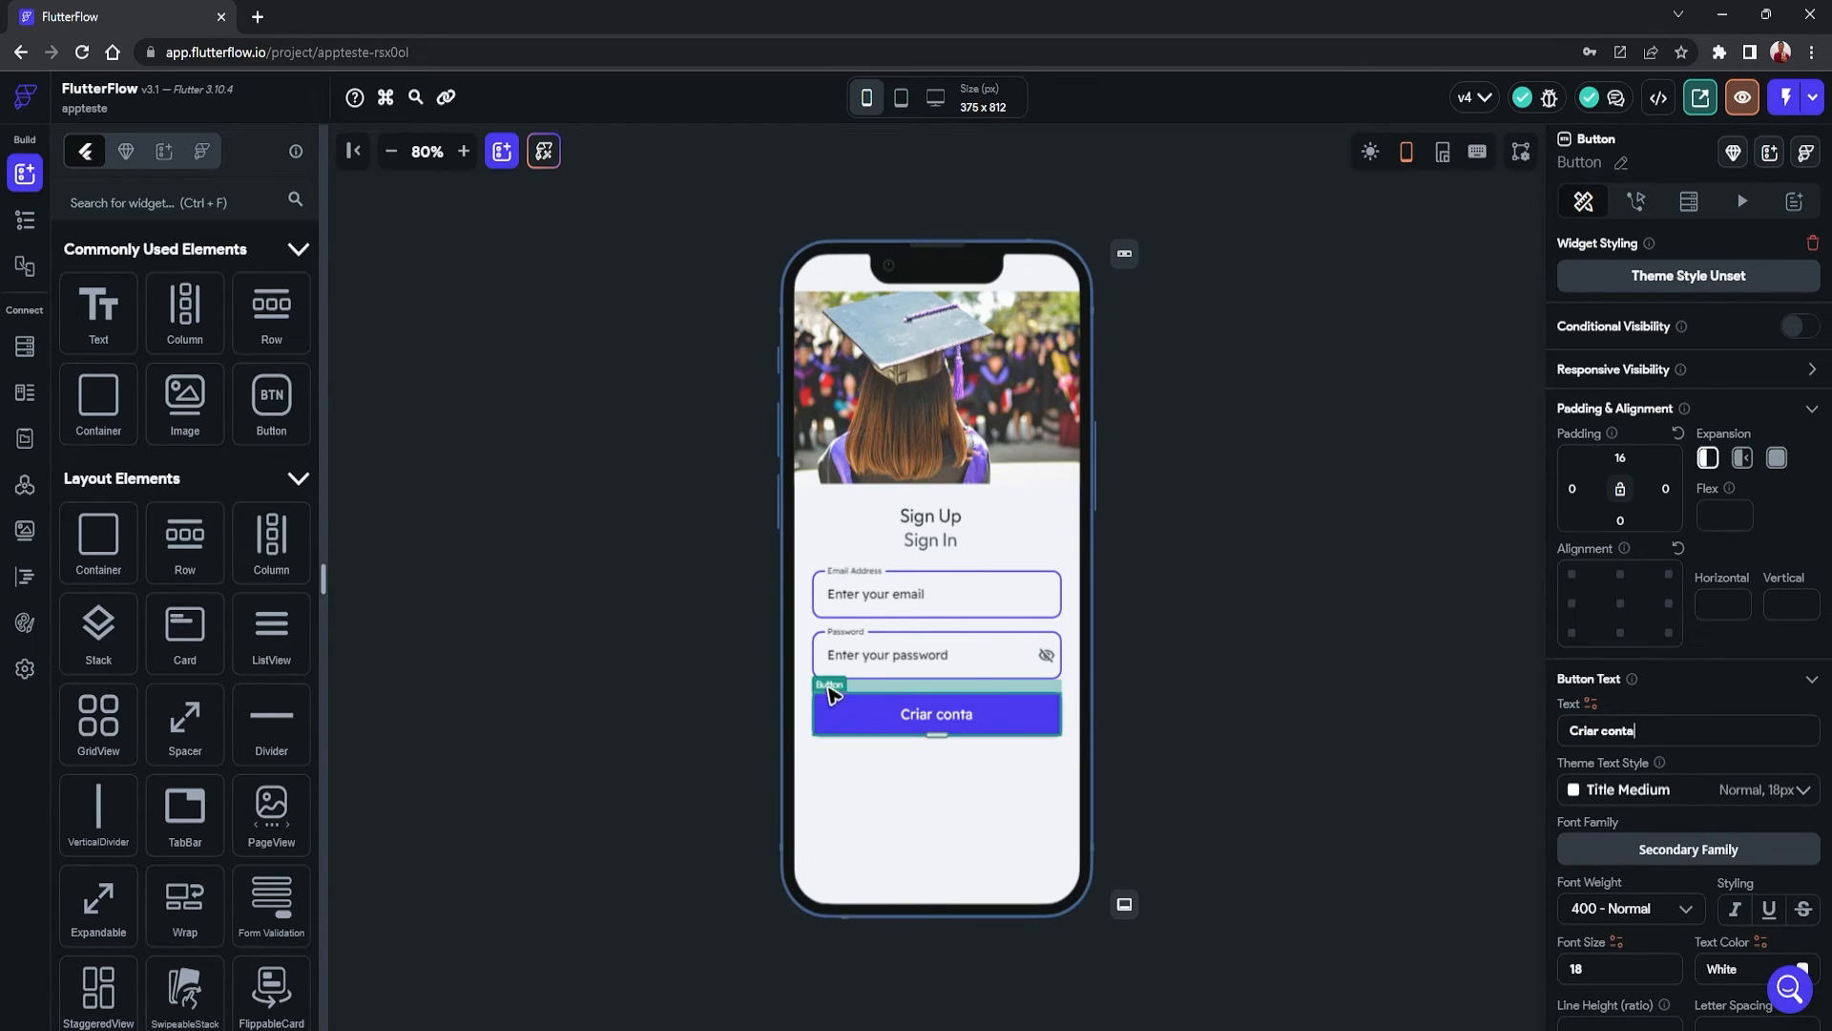
Change the Sign Up heading to 'Login', then toggle dark mode and the phone frame on and off
click(921, 521)
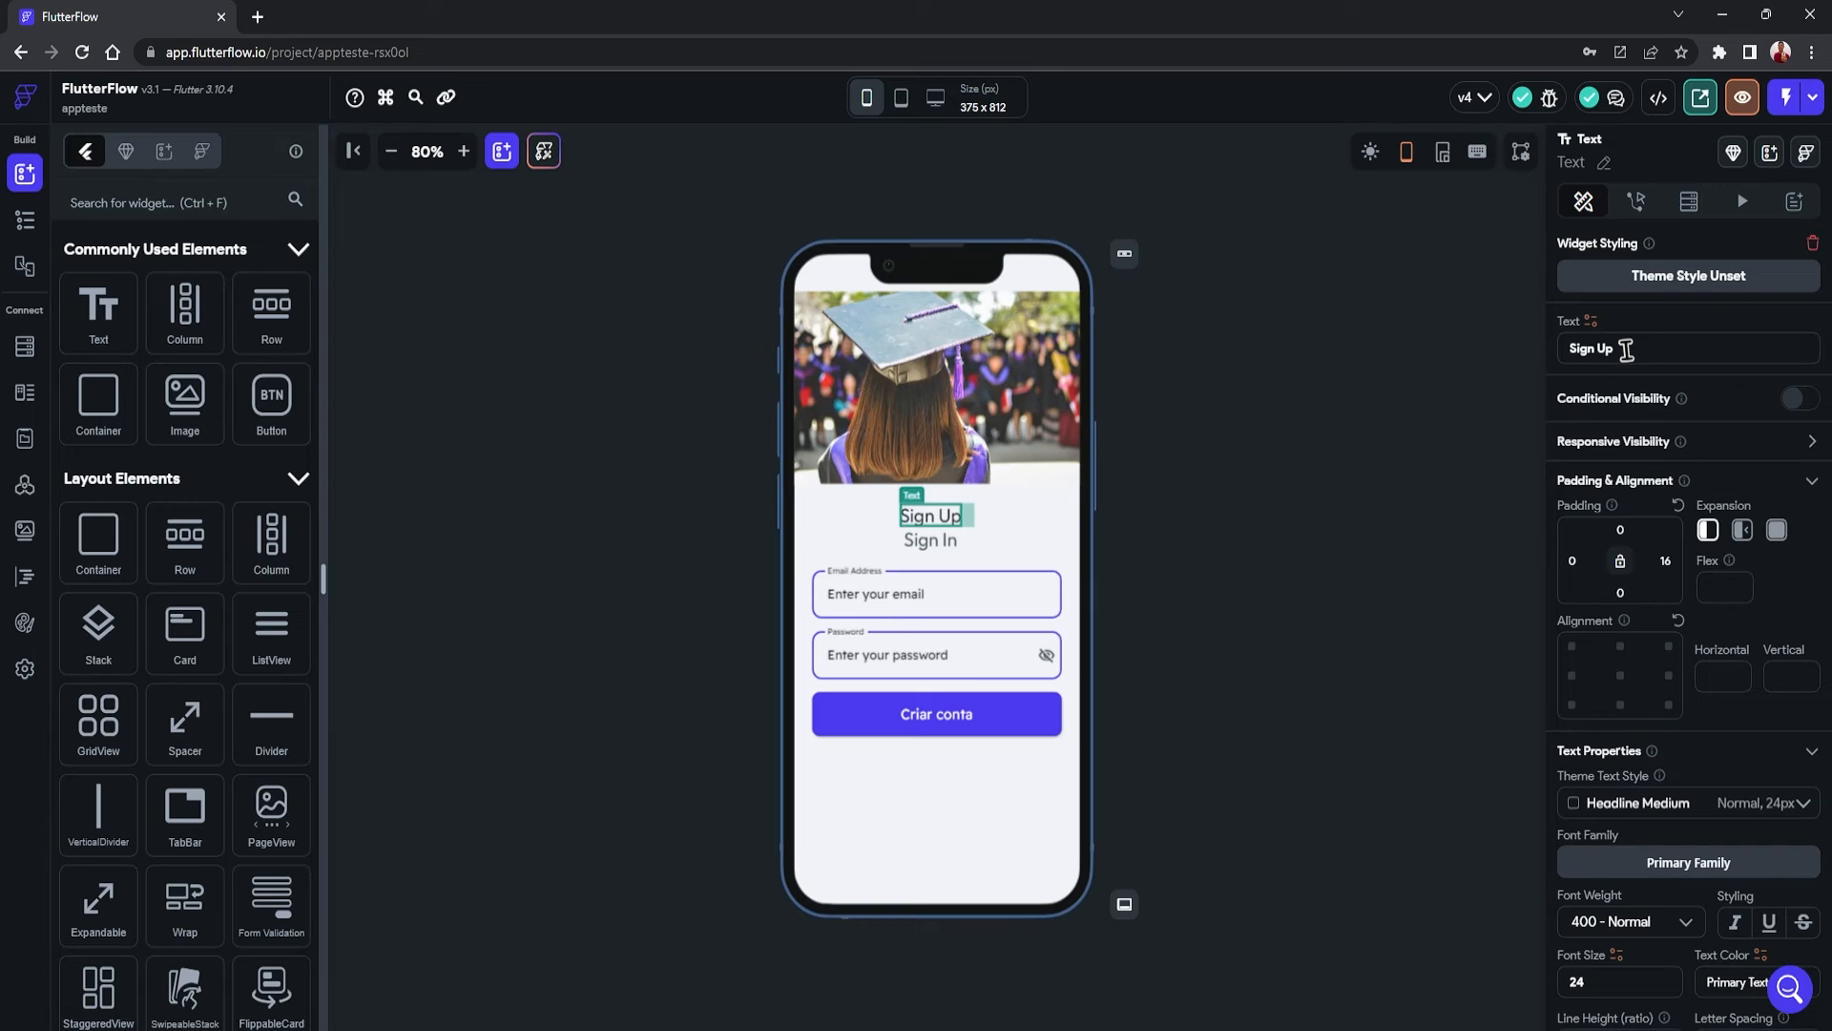
drag(1626, 350, 1539, 355)
text(Login)
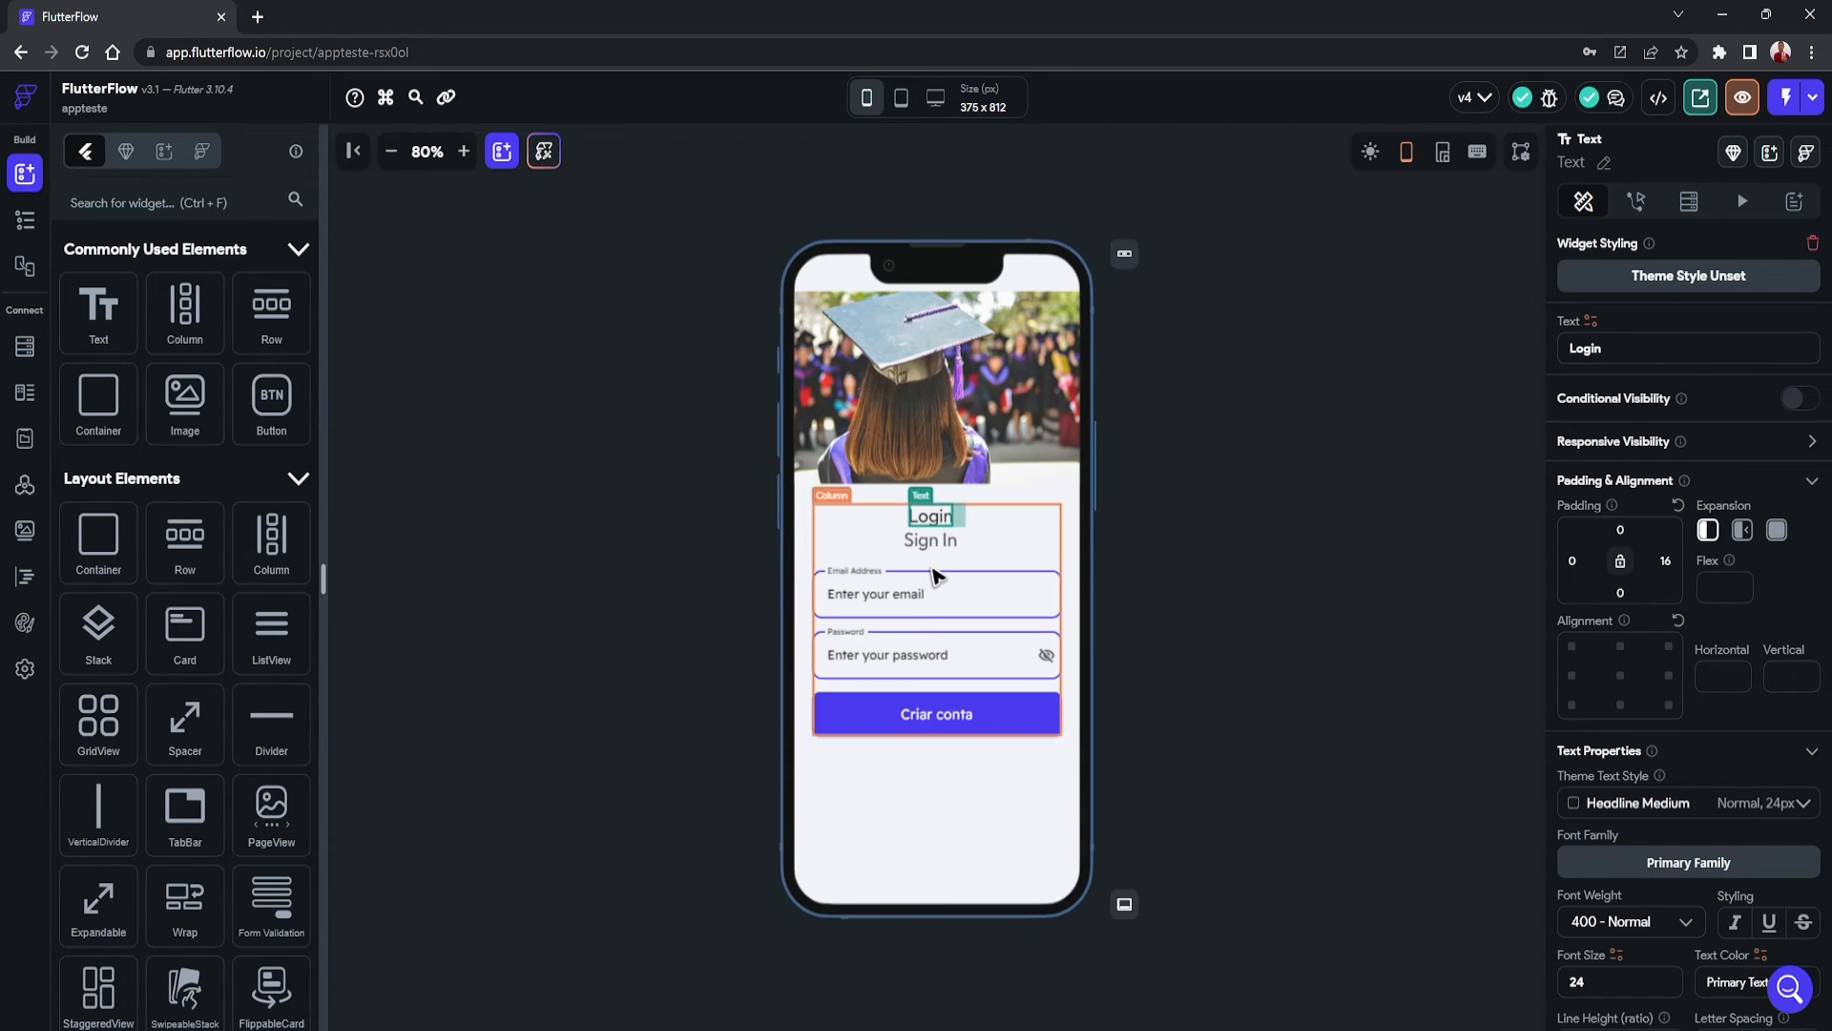
click(1371, 155)
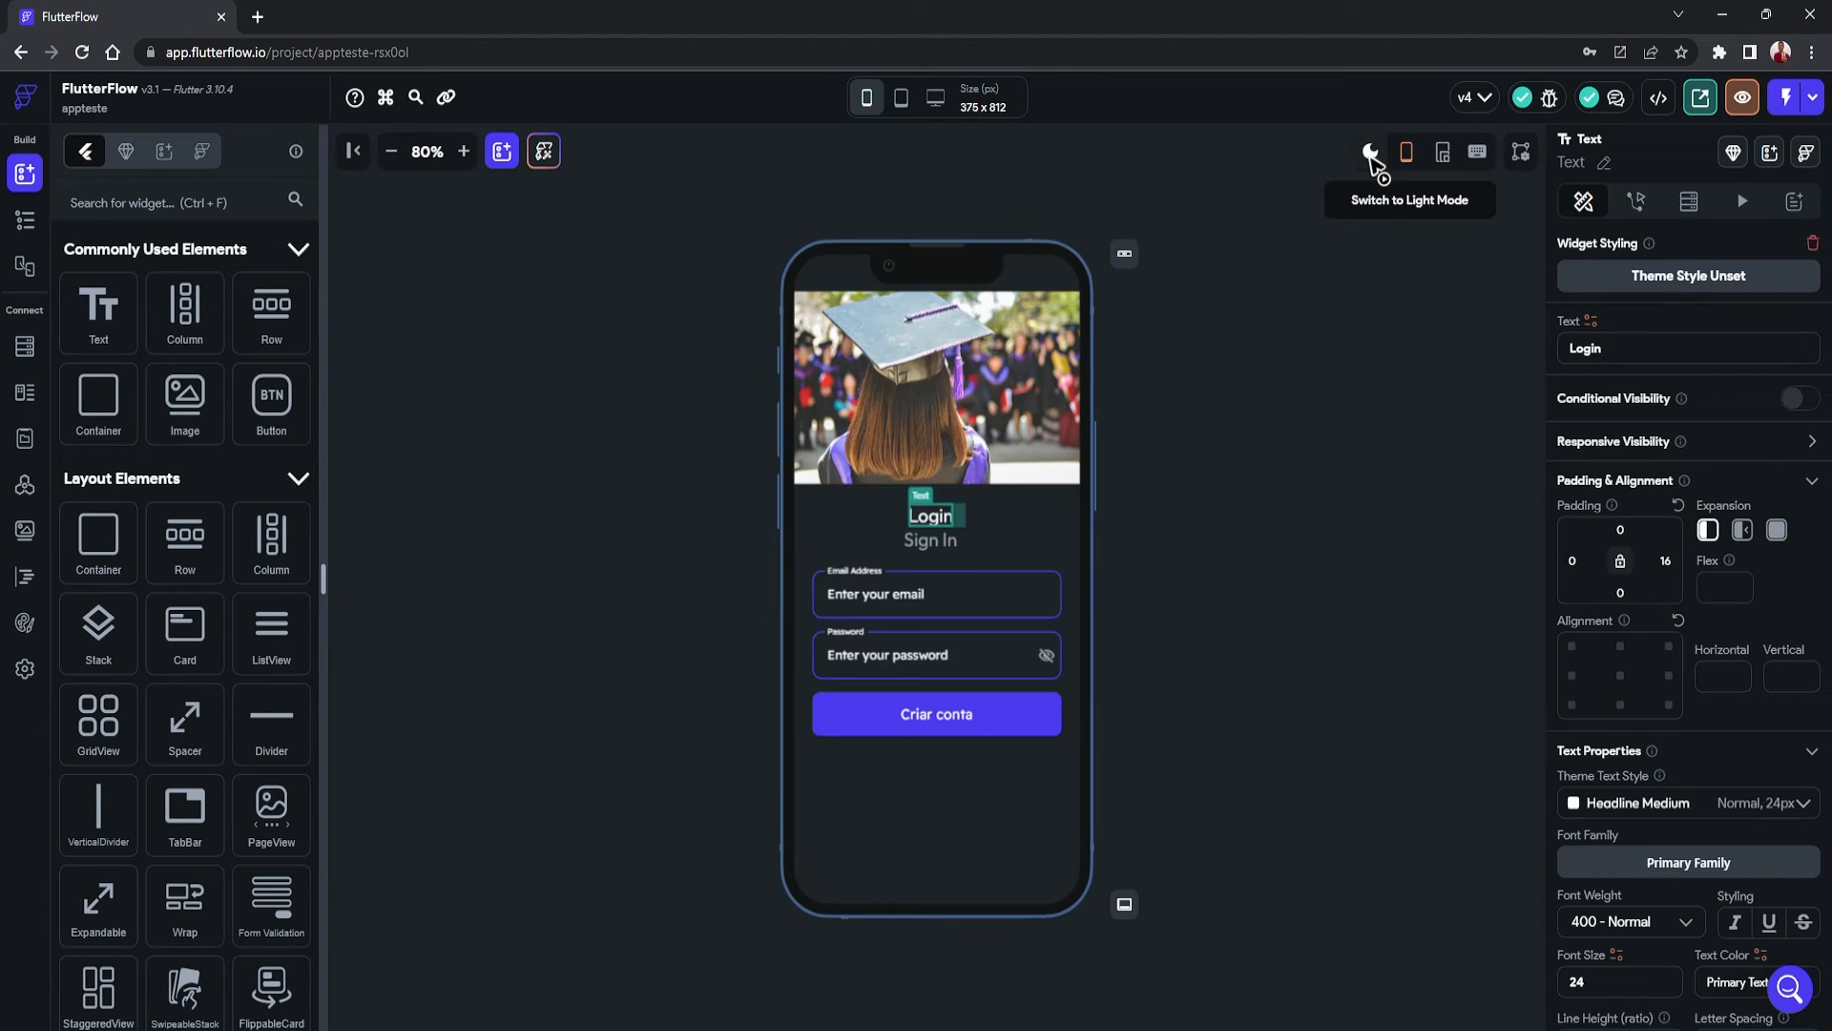
click(1372, 156)
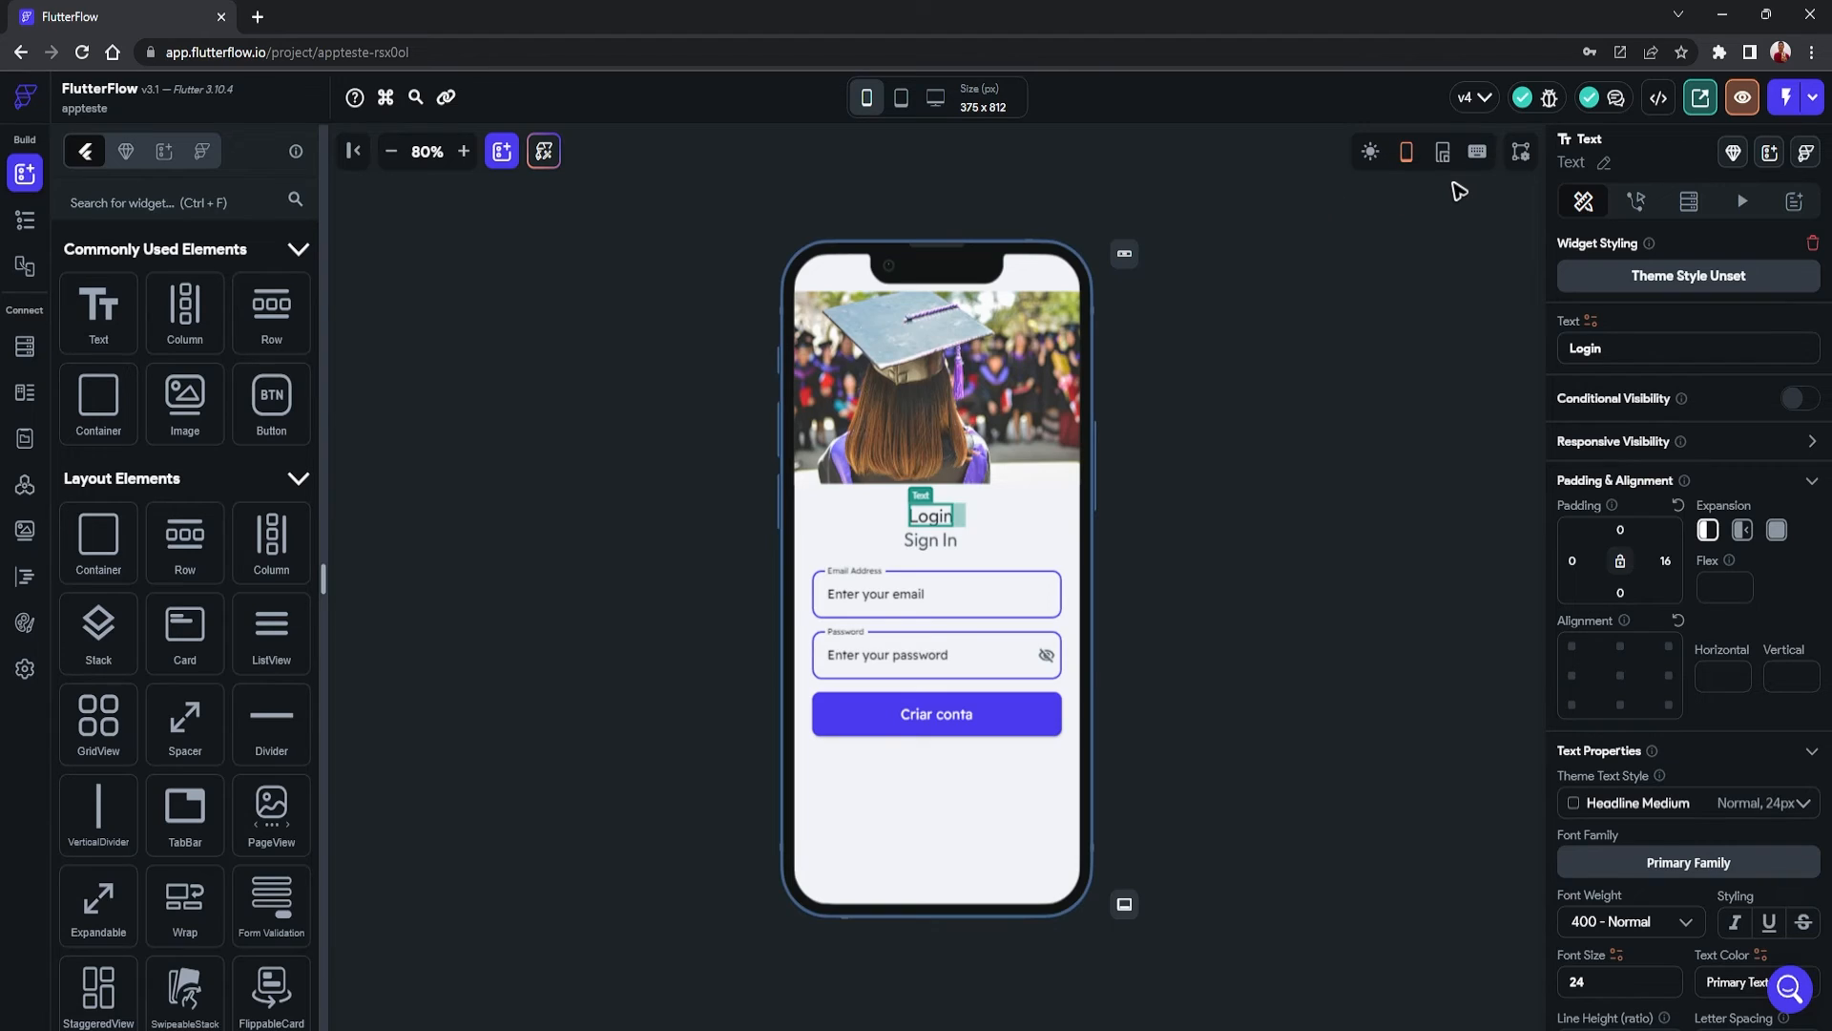
click(1407, 156)
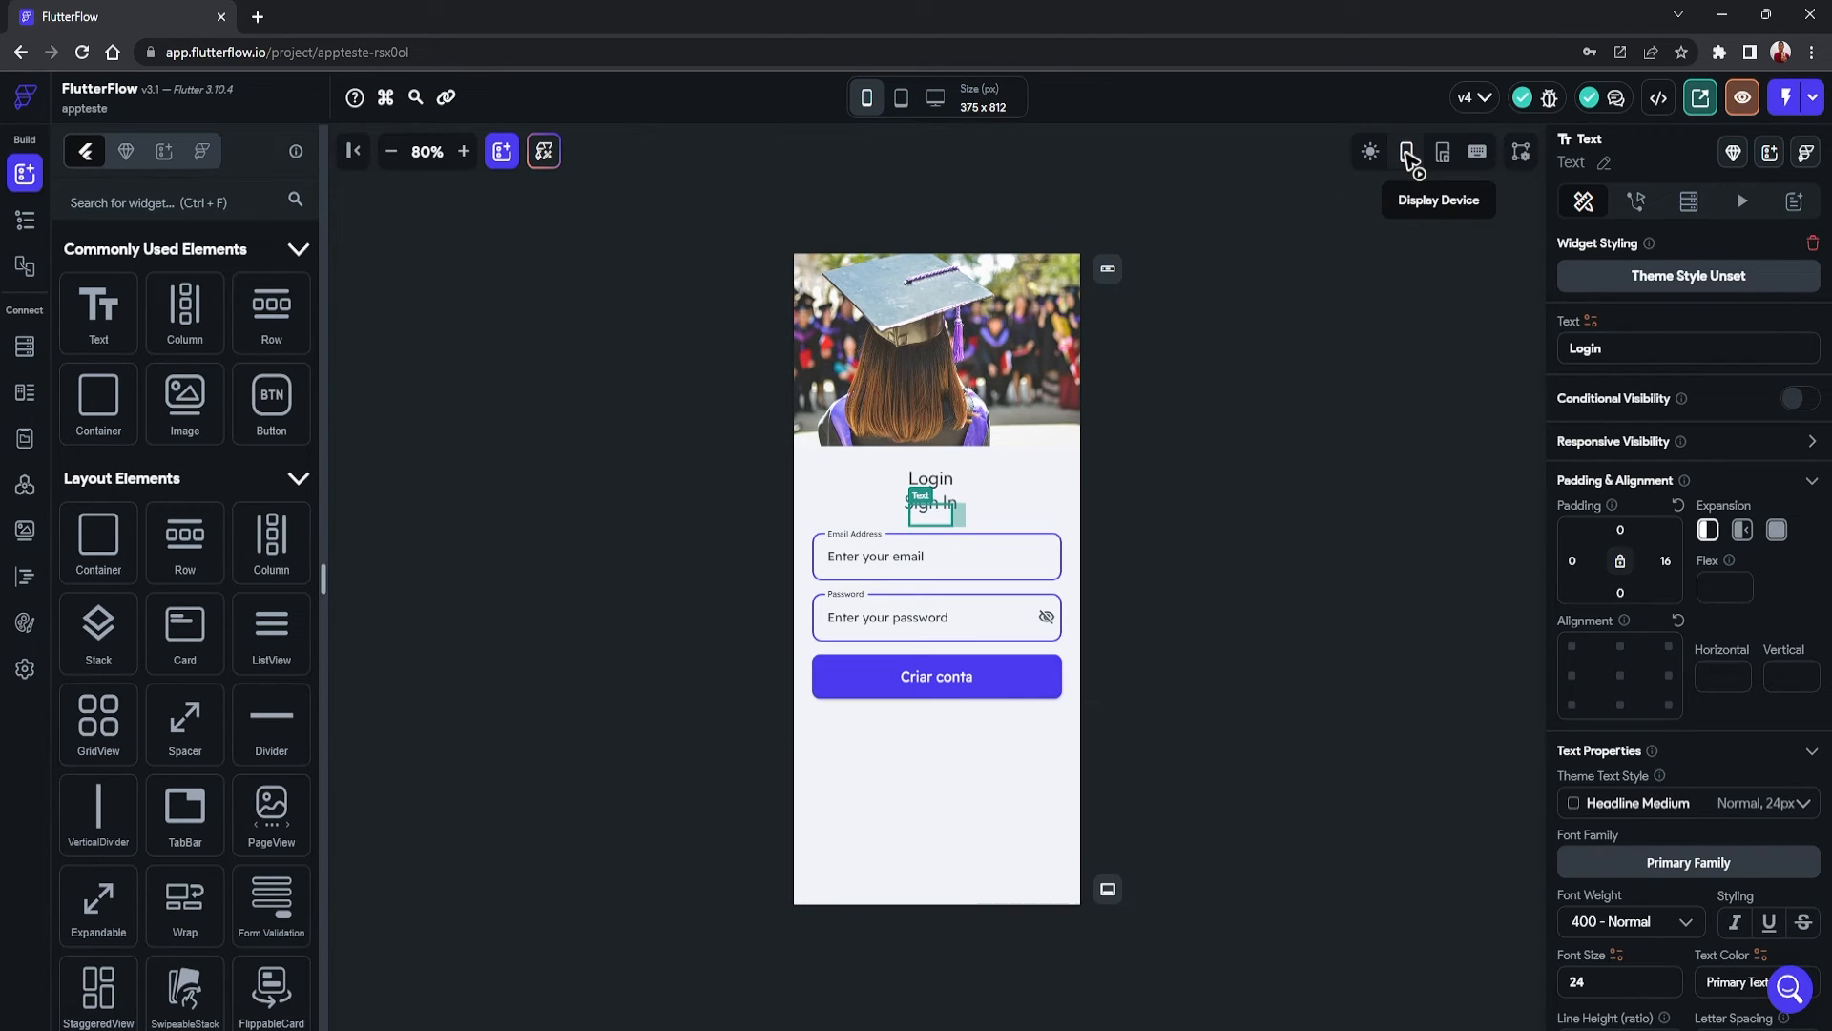
click(1407, 156)
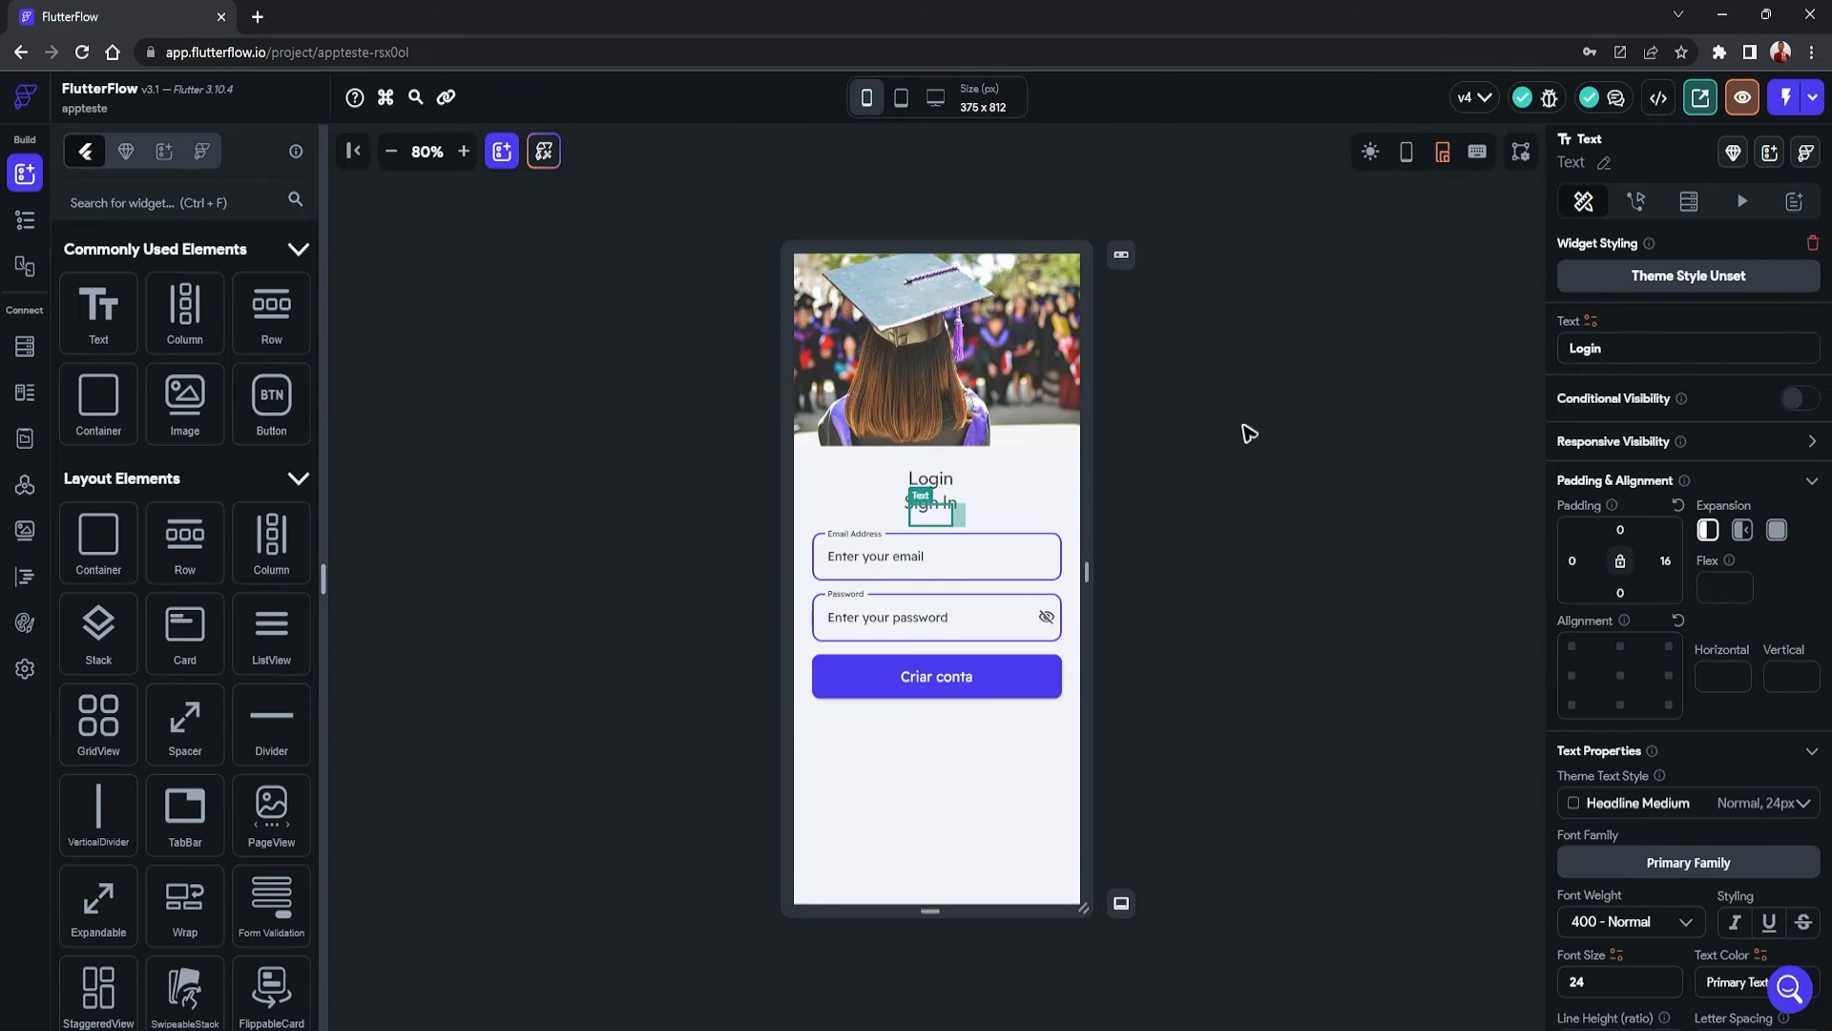
mouse_move(1085, 571)
mouse_down()
mouse_move(1158, 582)
mouse_move(1096, 578)
mouse_up()
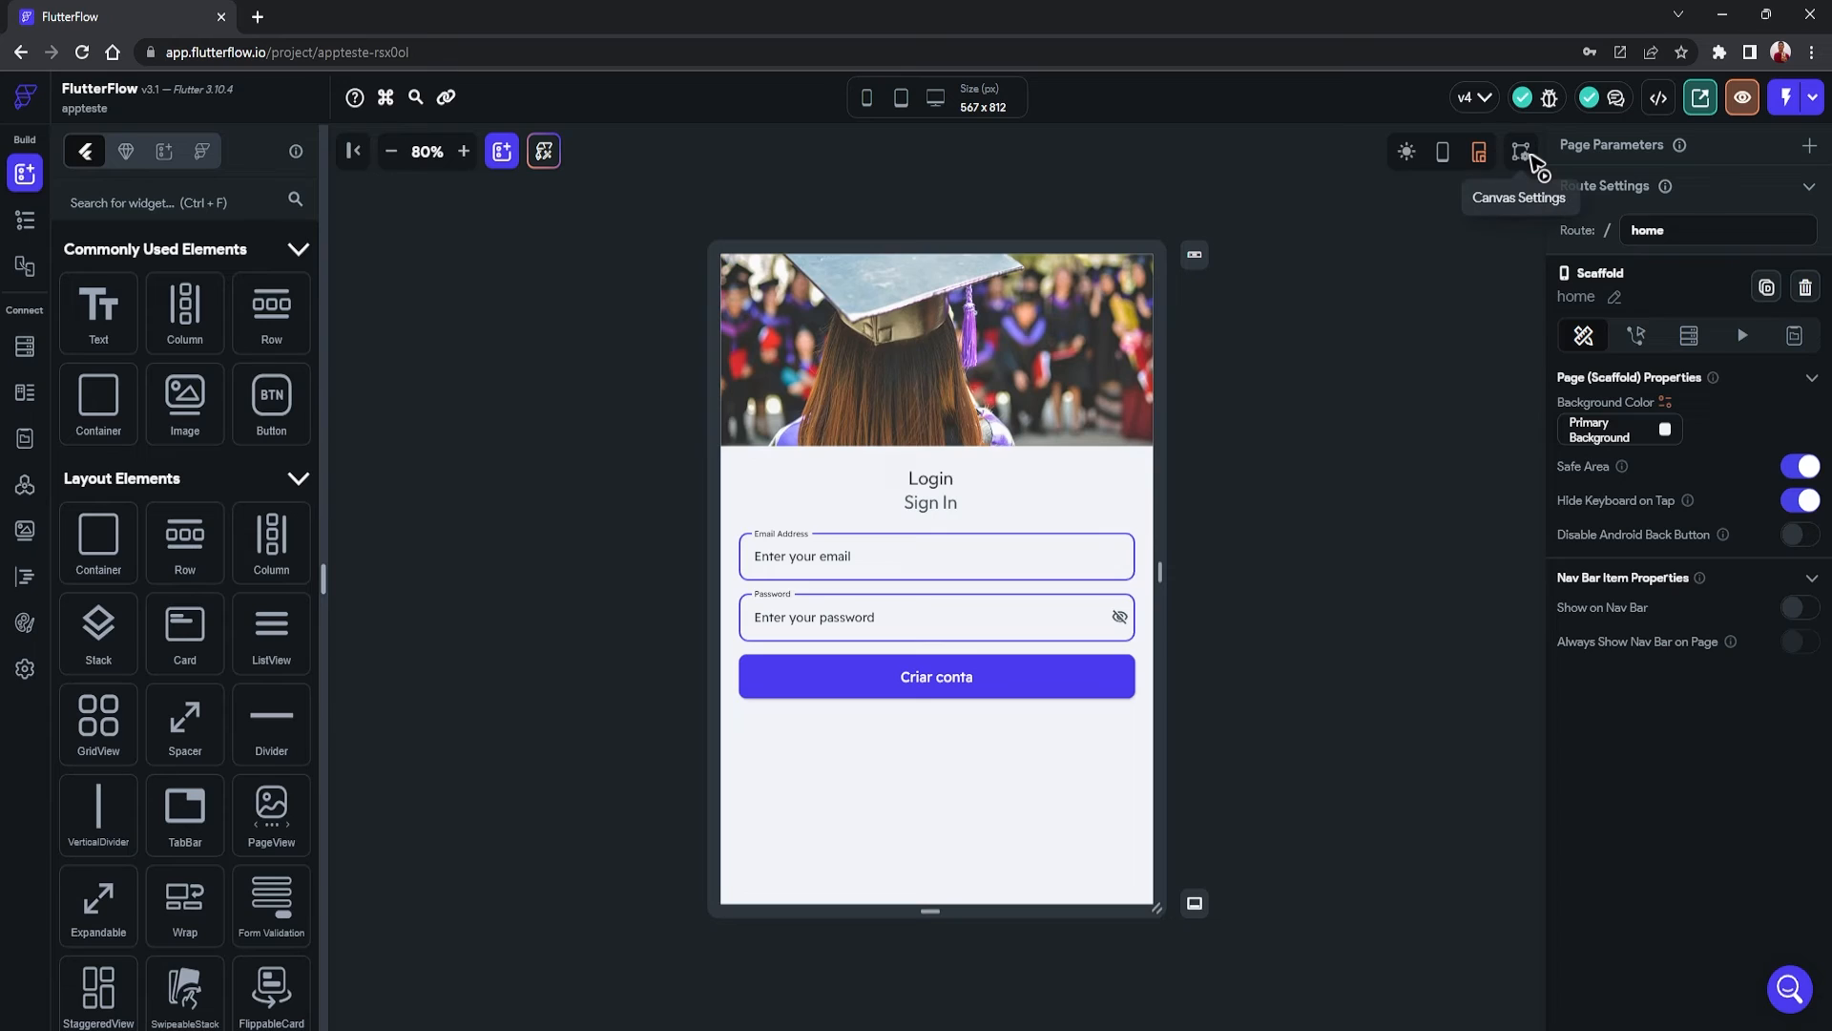
click(1522, 153)
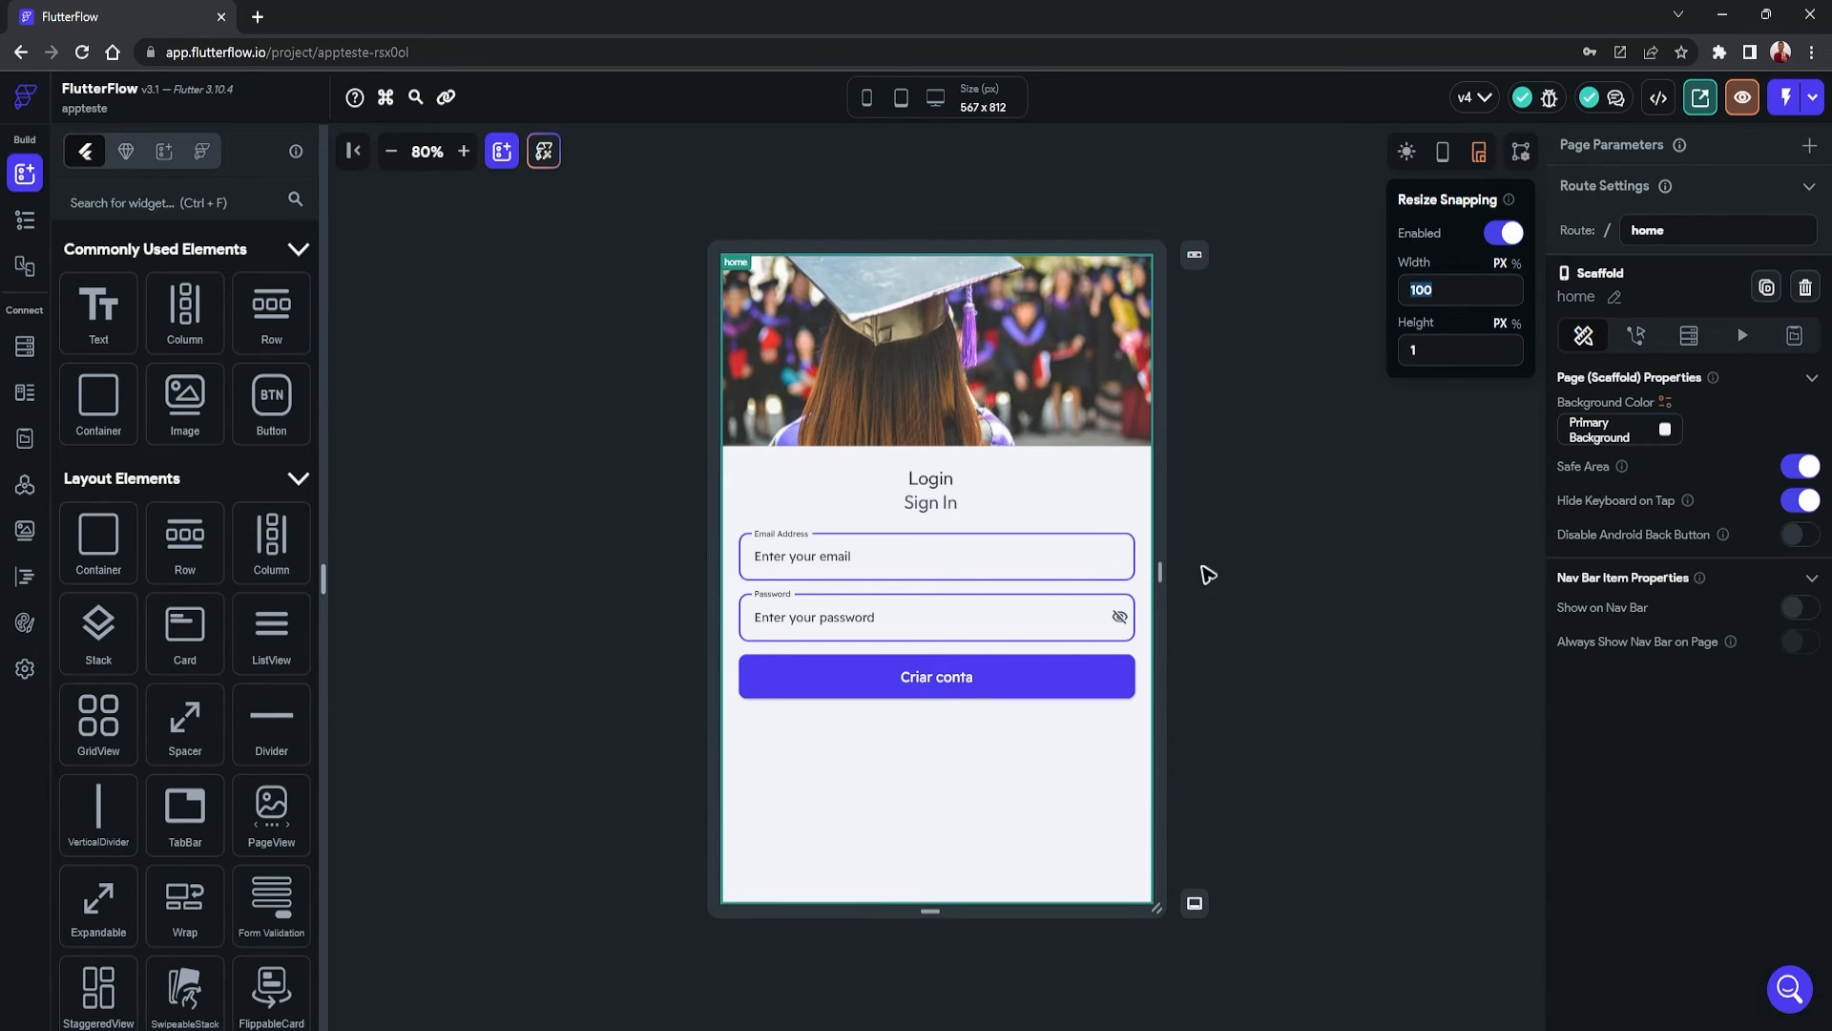
drag(1164, 575, 1253, 576)
click(1523, 152)
drag(1442, 297, 1400, 299)
click(1054, 194)
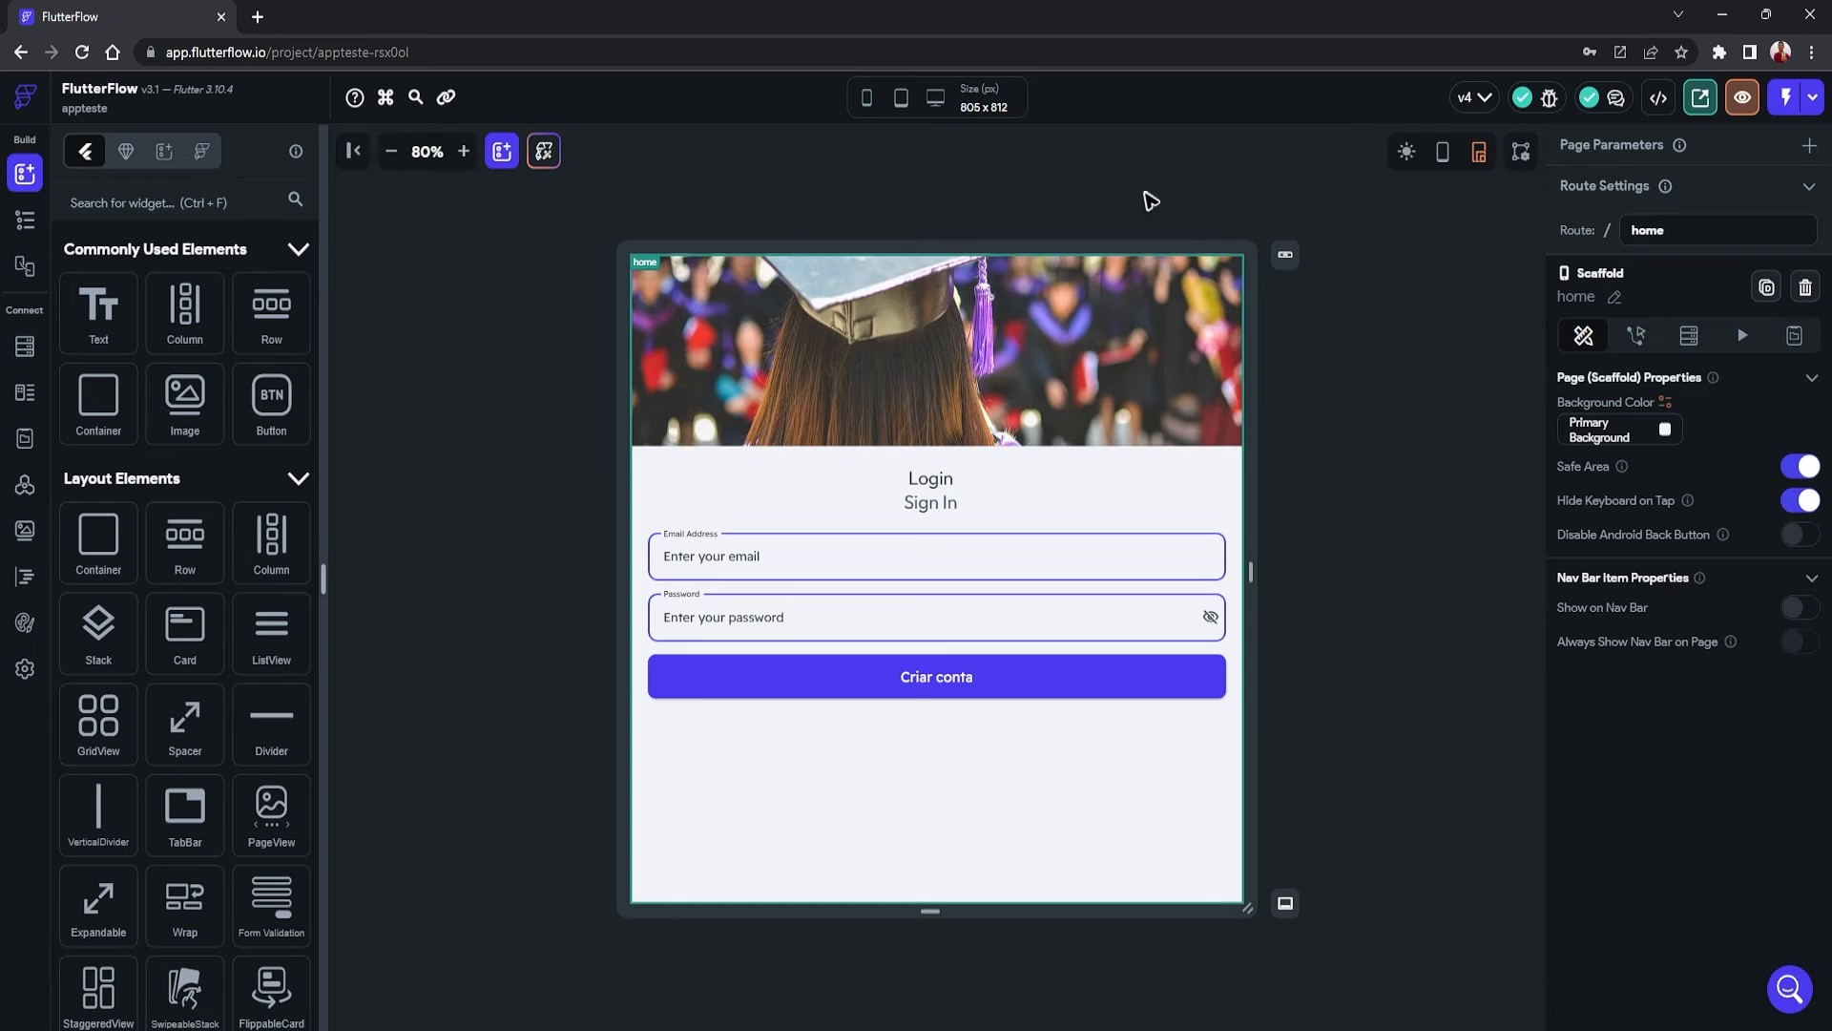
click(866, 97)
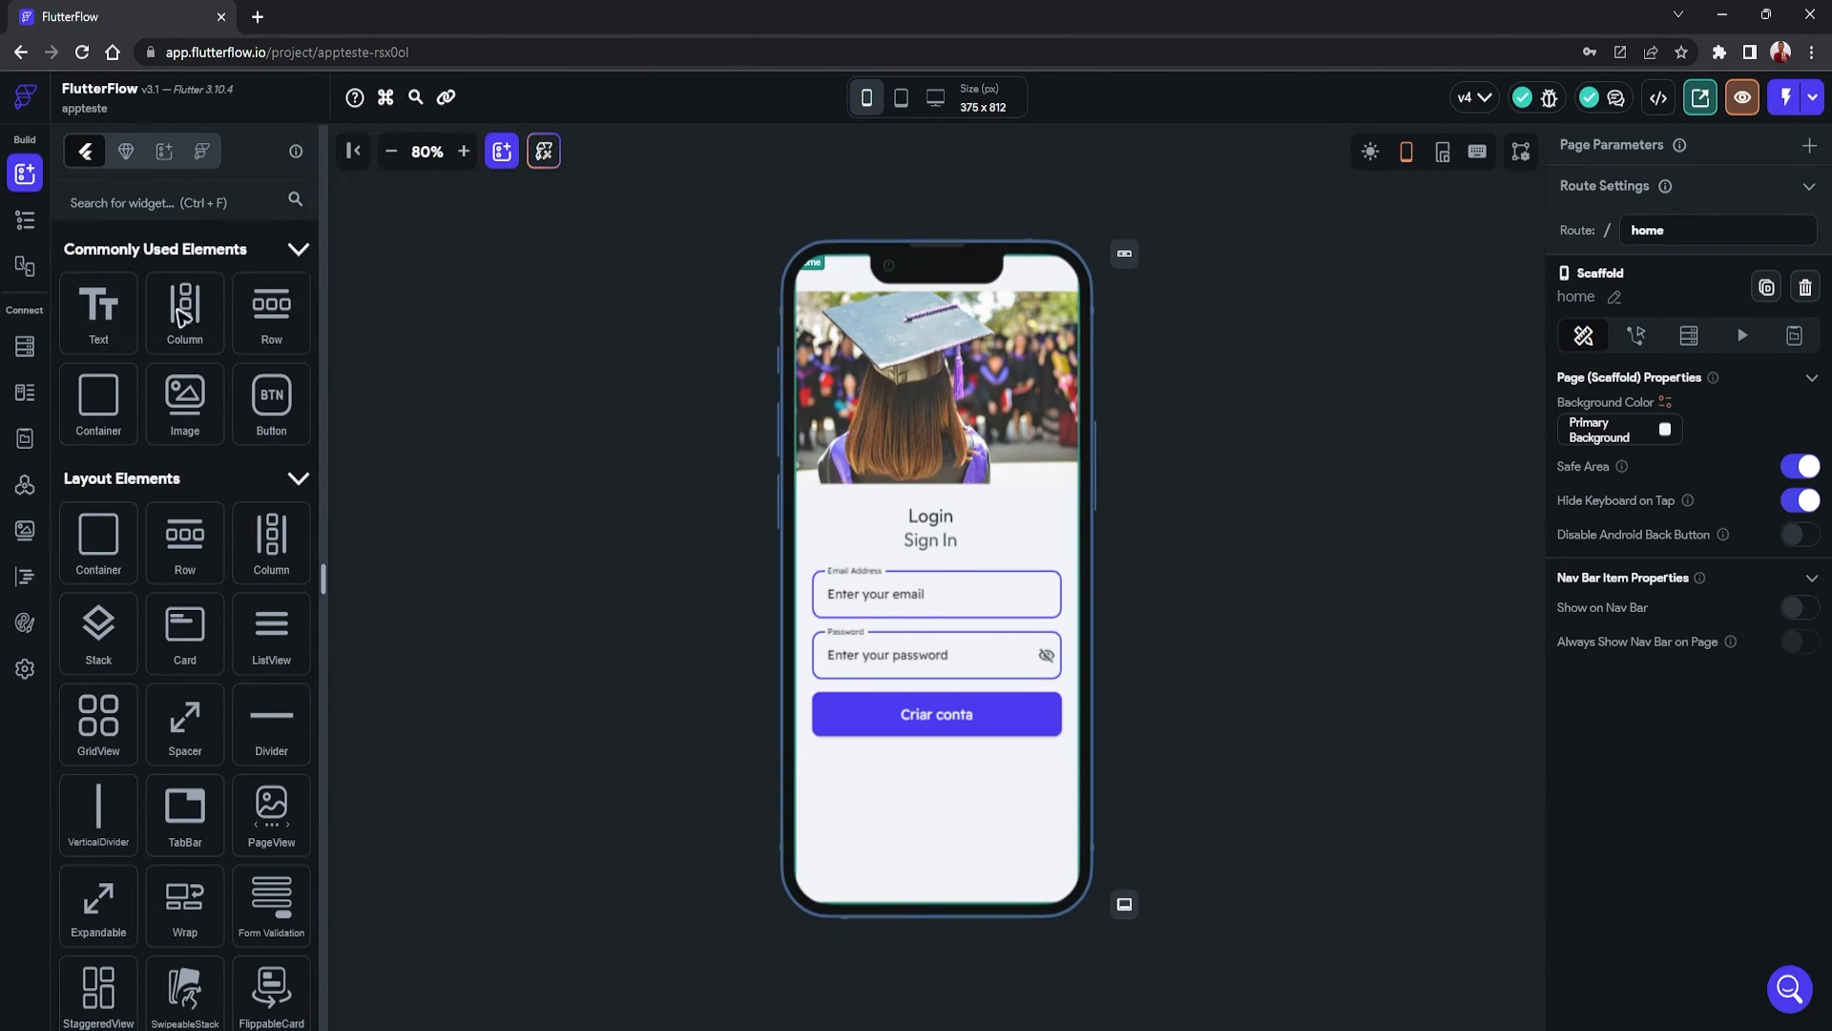
Show the pages list and widget tree, collapsing the pages list and expanding it again
click(26, 222)
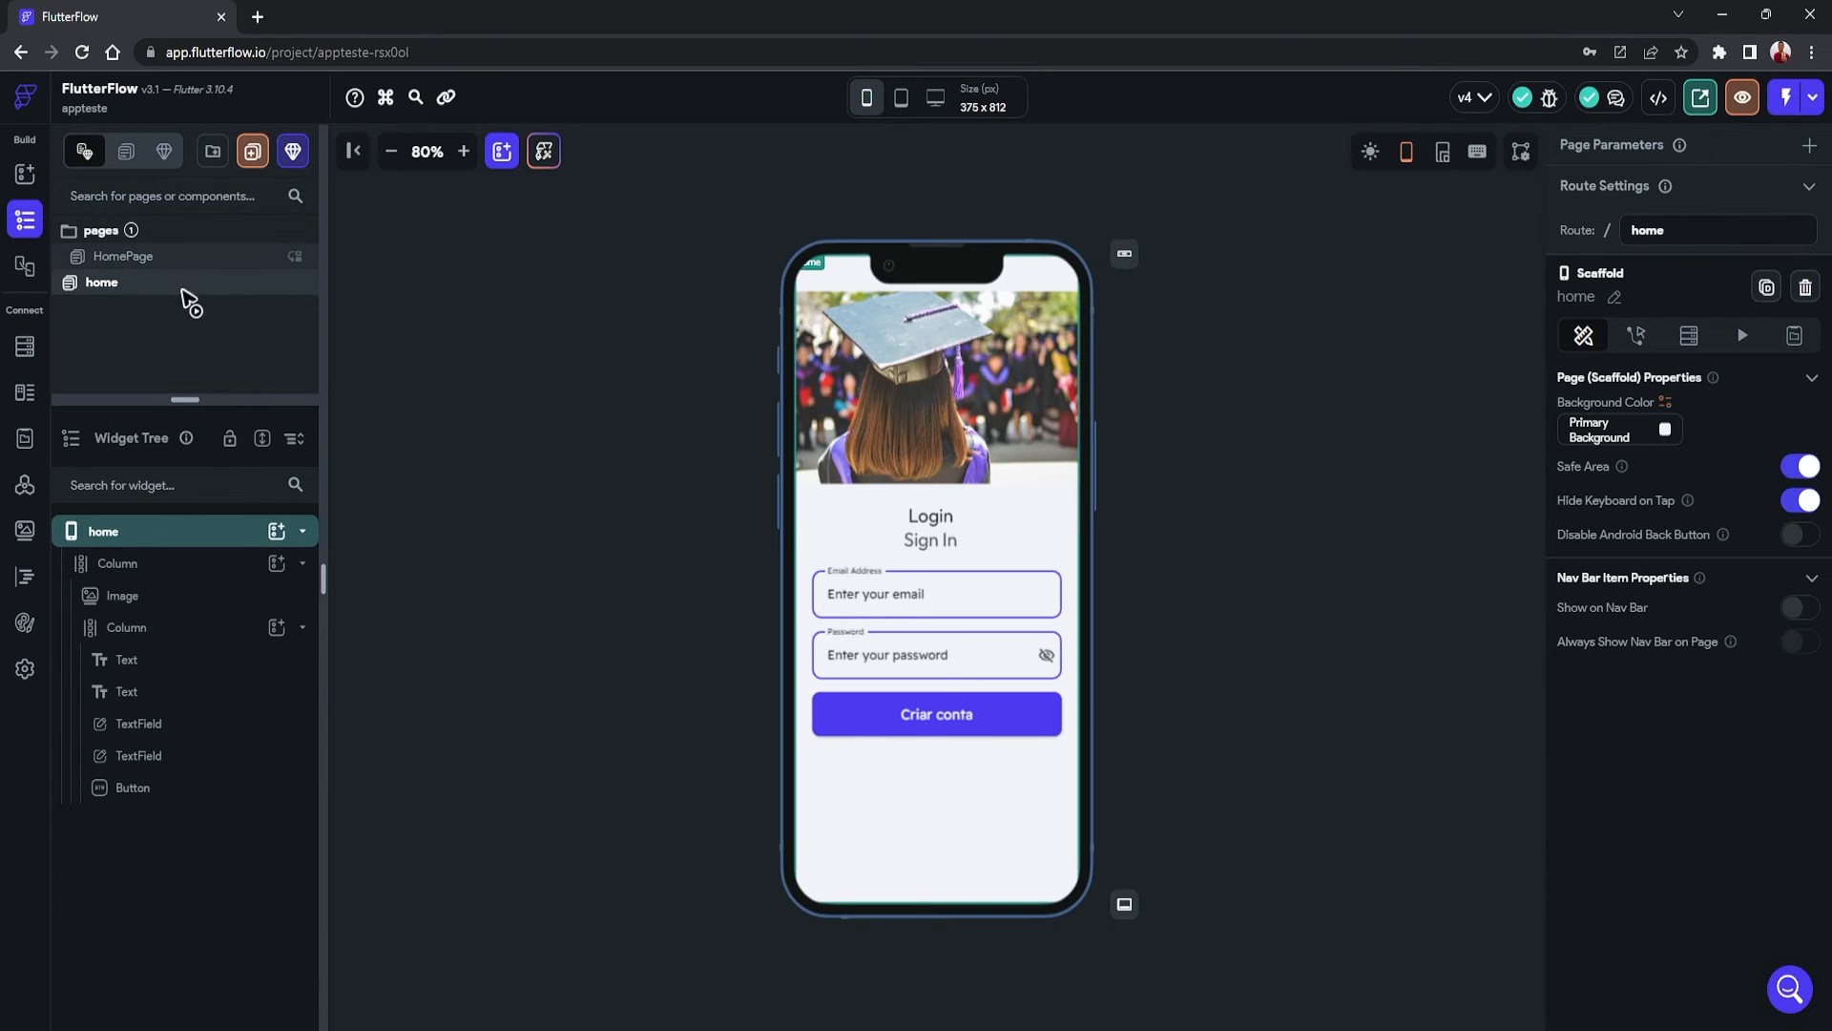
click(261, 439)
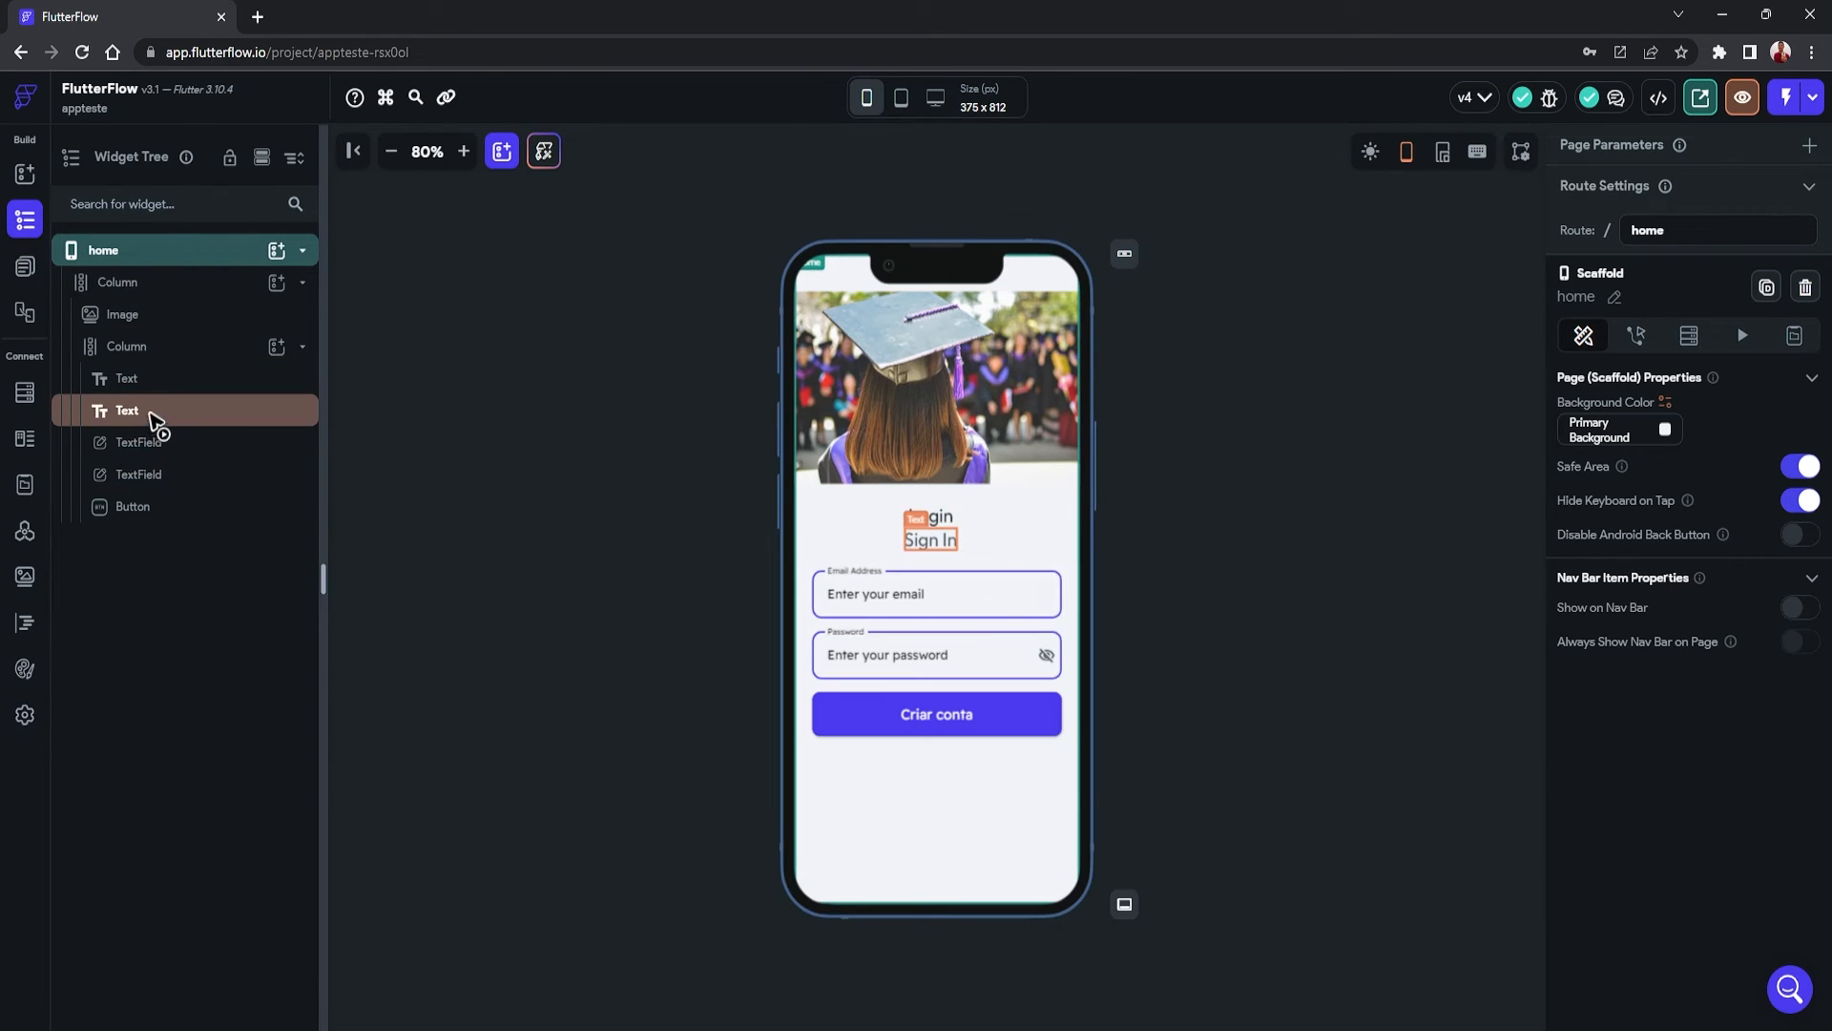
click(262, 157)
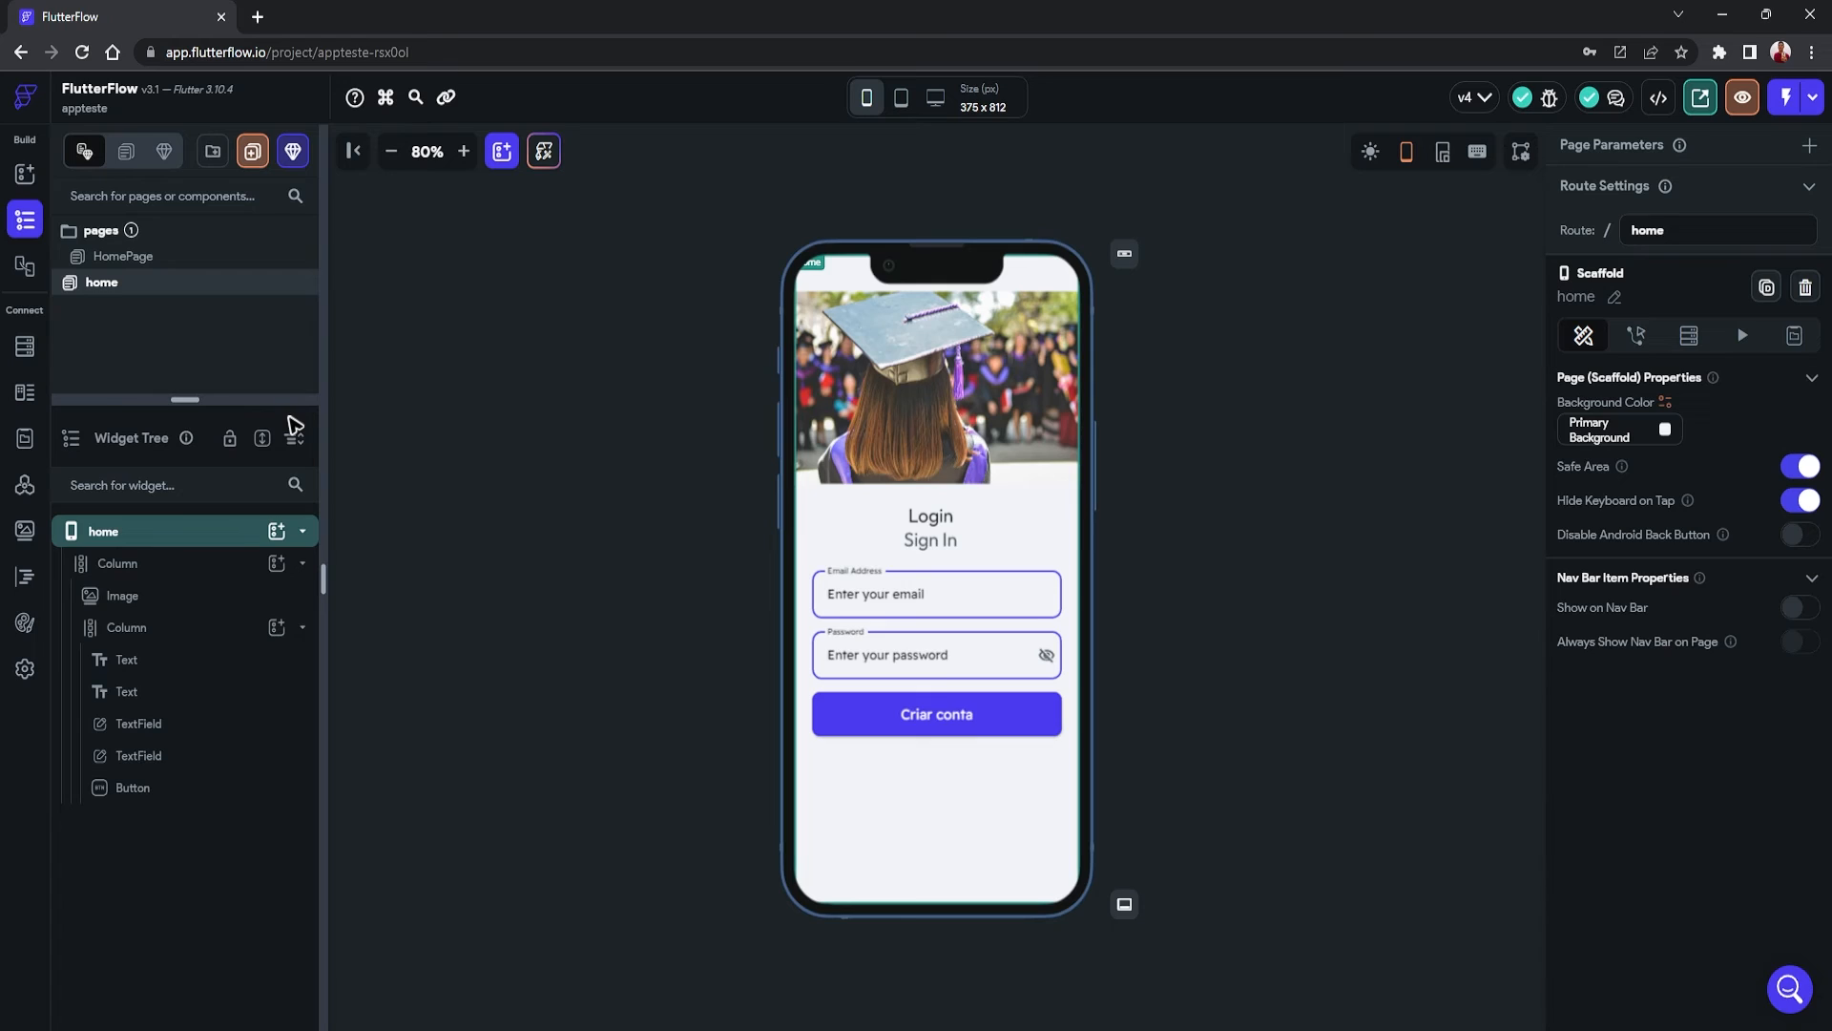
Create a blank page named 'apphome', select its Column, and return to the widget library
click(254, 155)
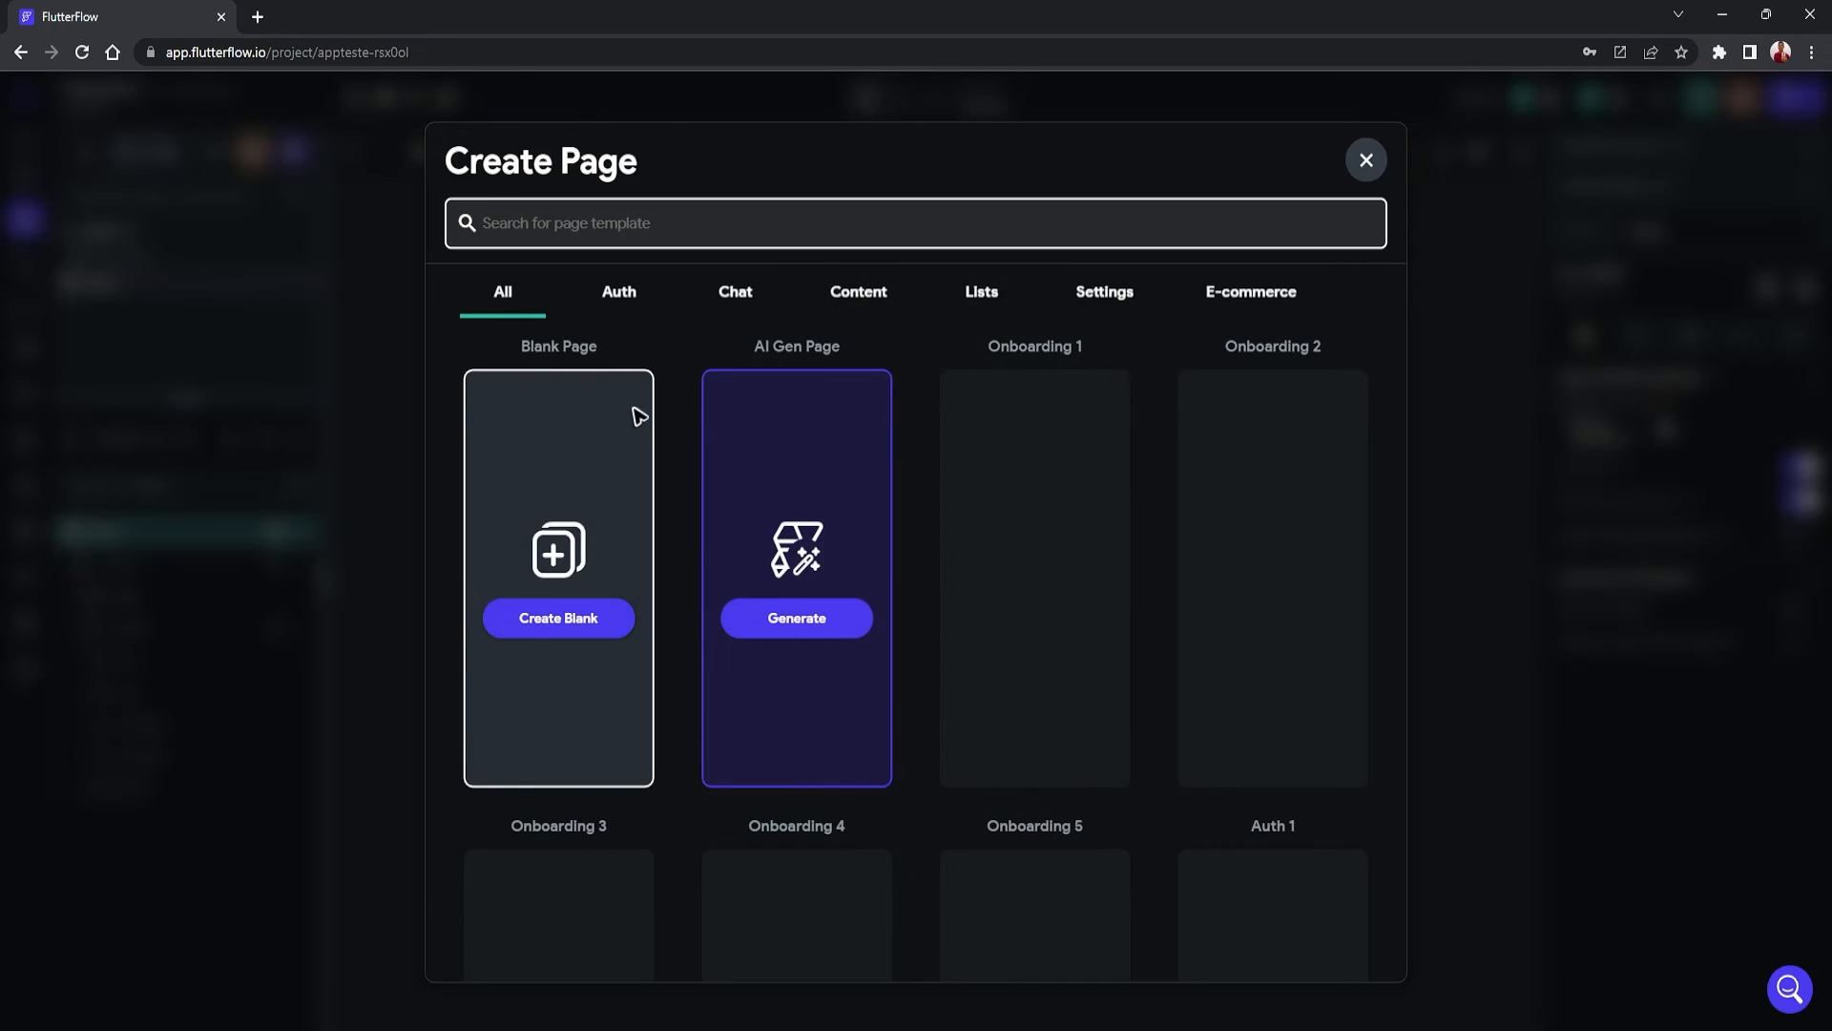
text(apphome)
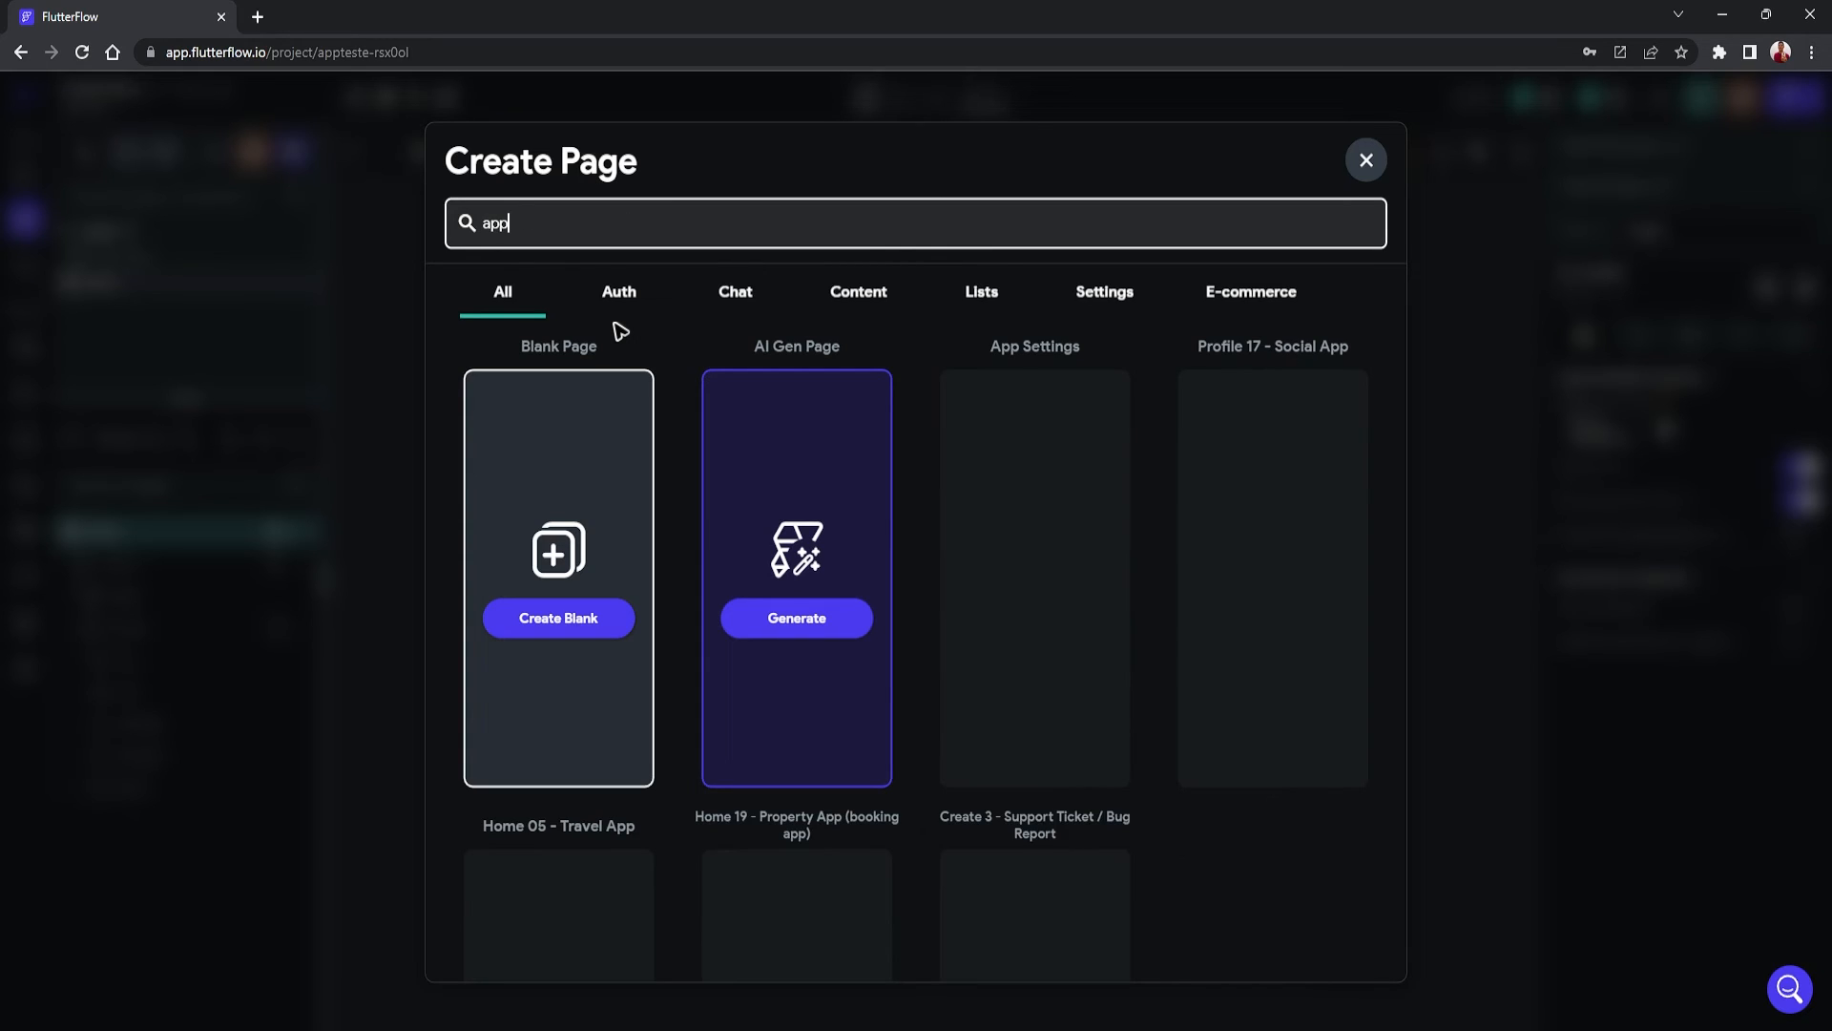
click(544, 625)
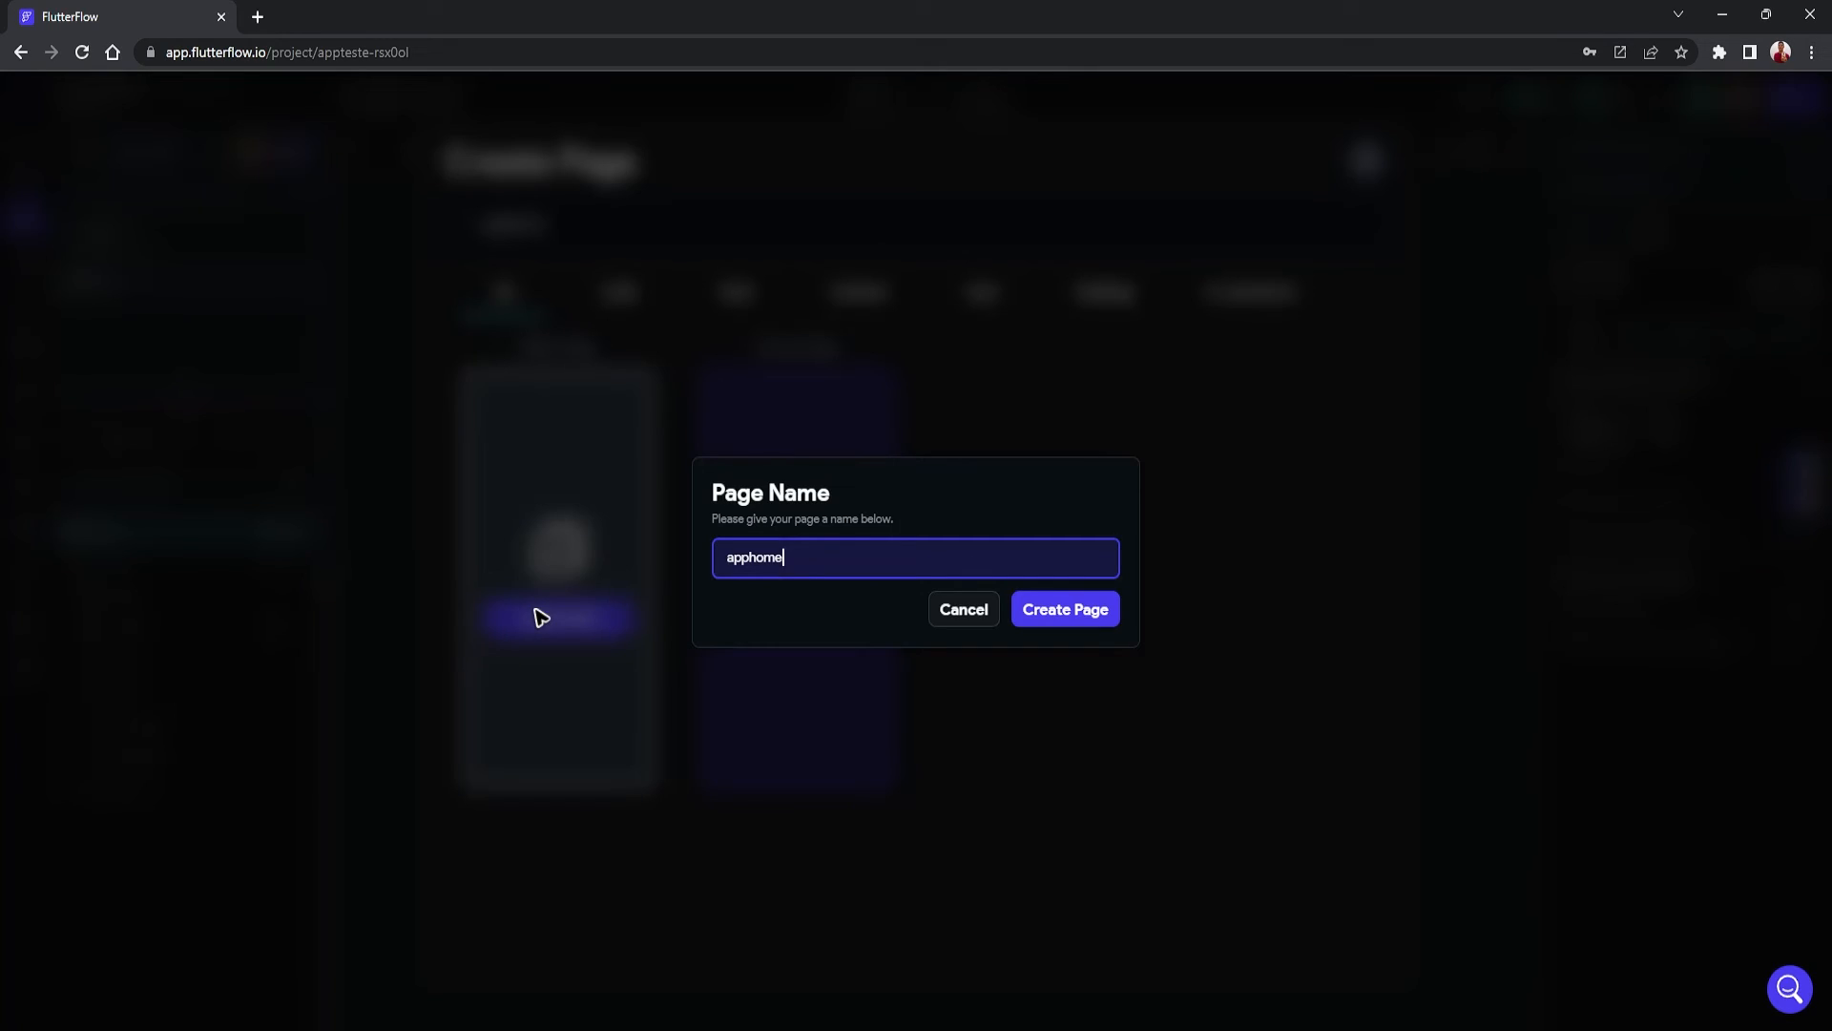
click(1081, 613)
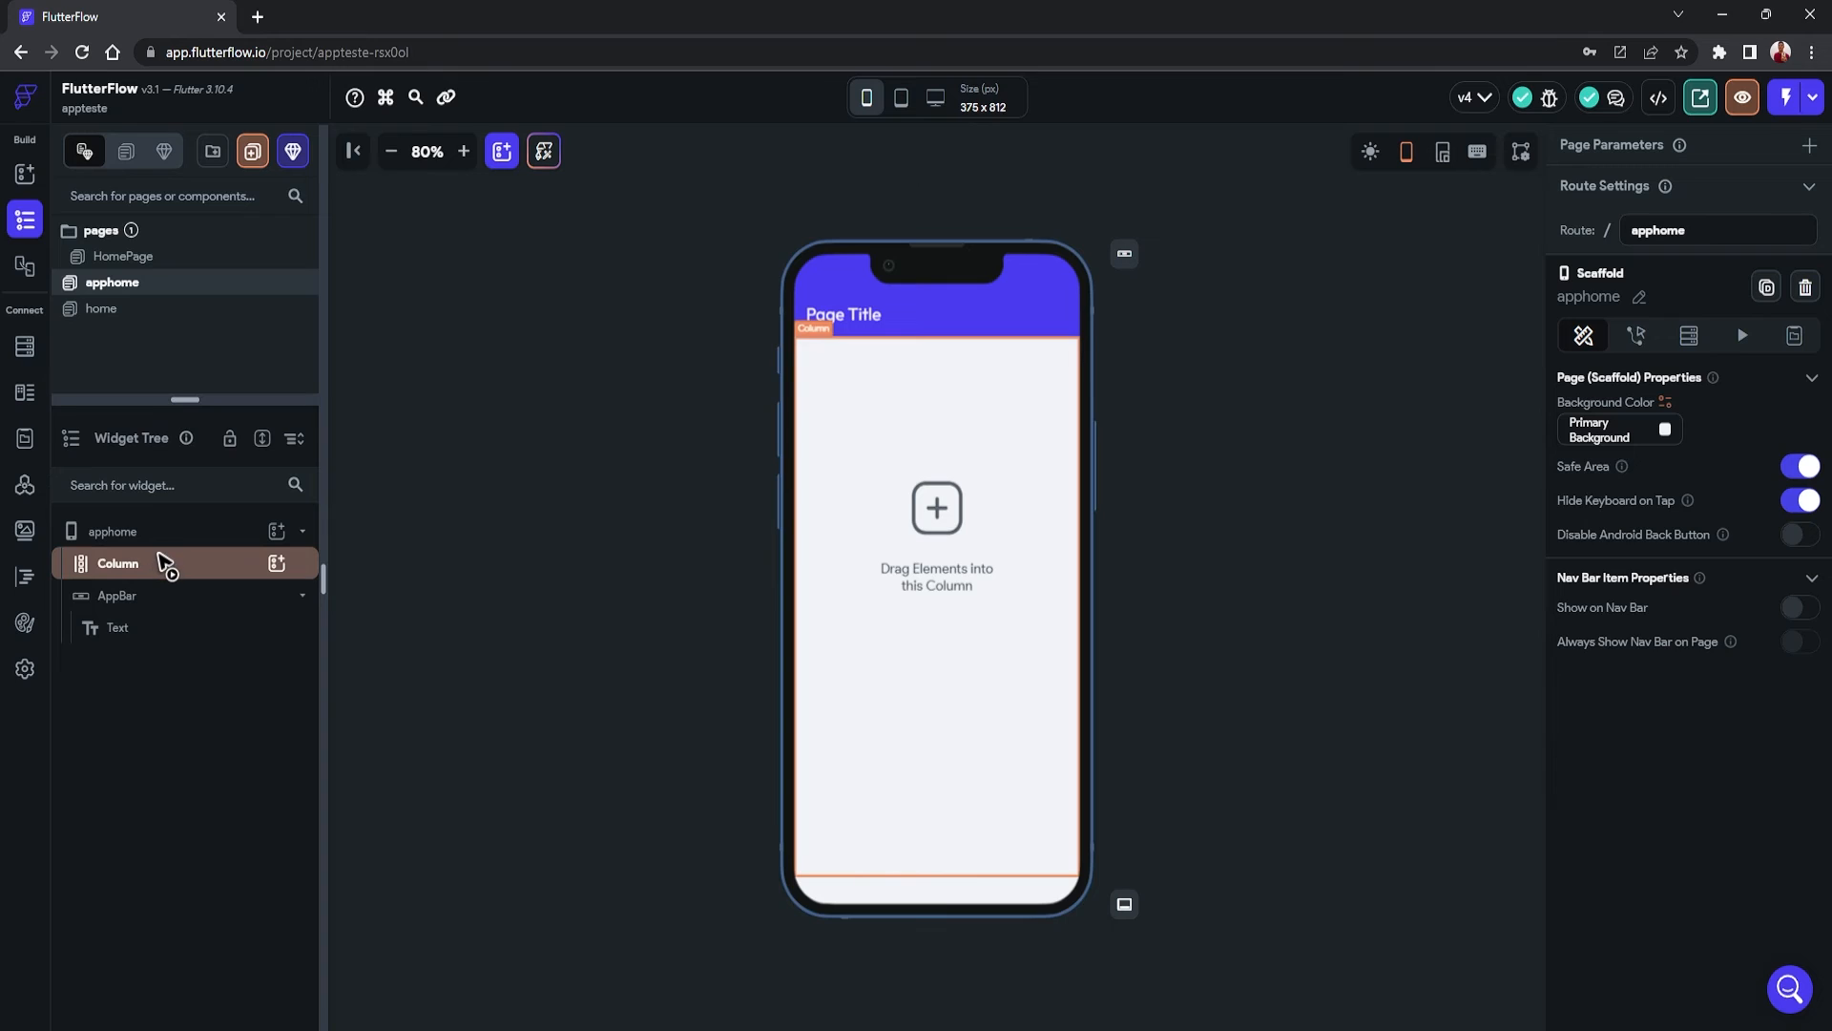
click(125, 563)
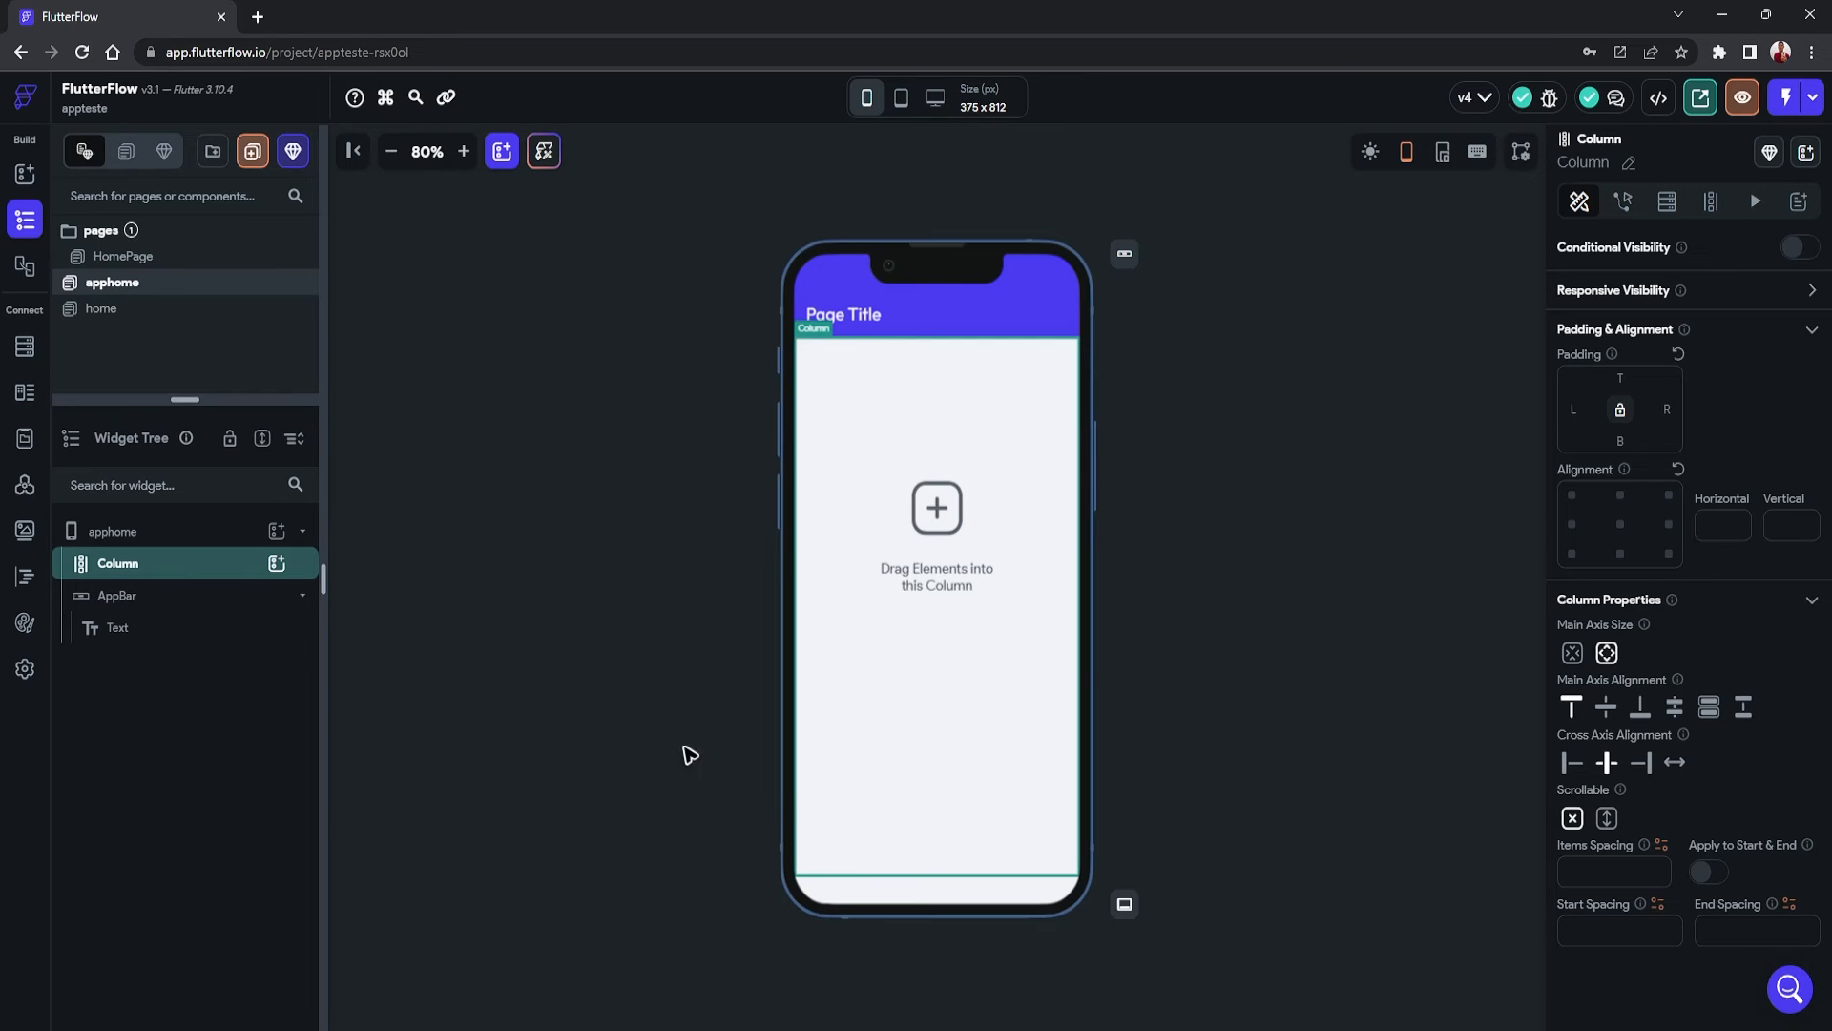
click(25, 174)
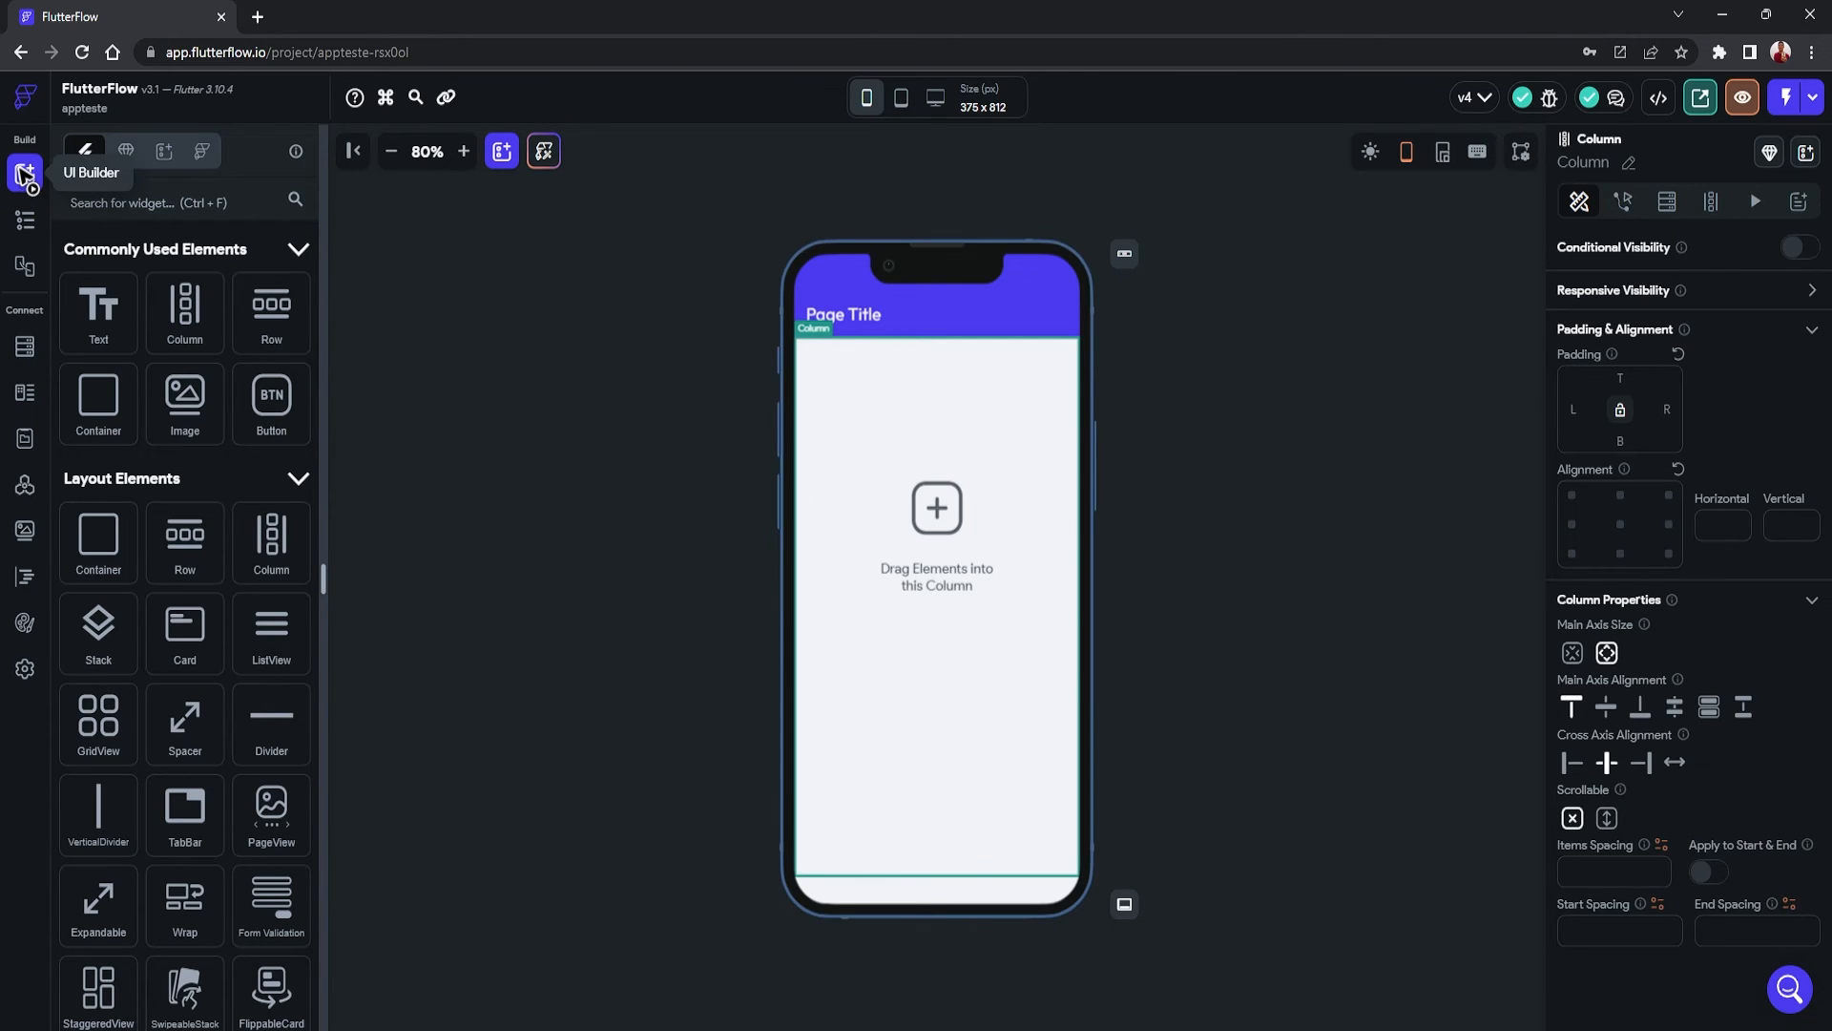
Drag a Text, then an Image, then a Button into the apphome Column
drag(99, 308, 859, 473)
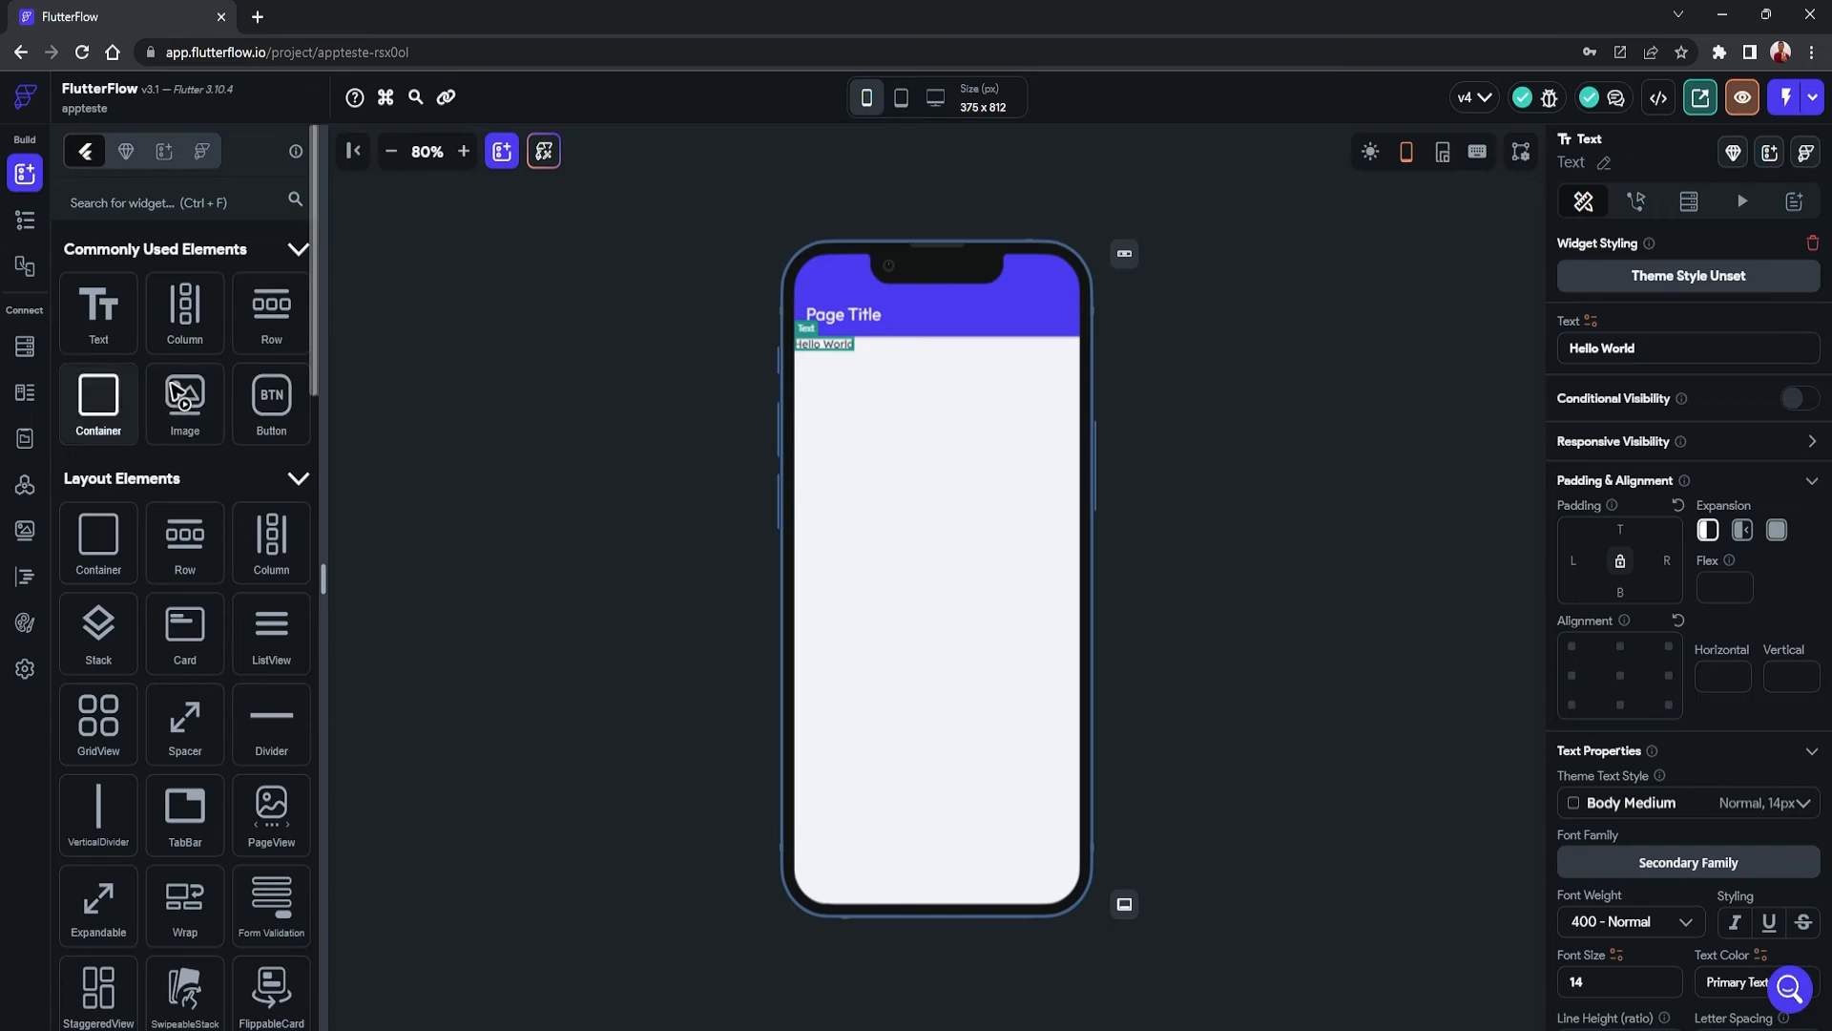
drag(205, 406, 818, 478)
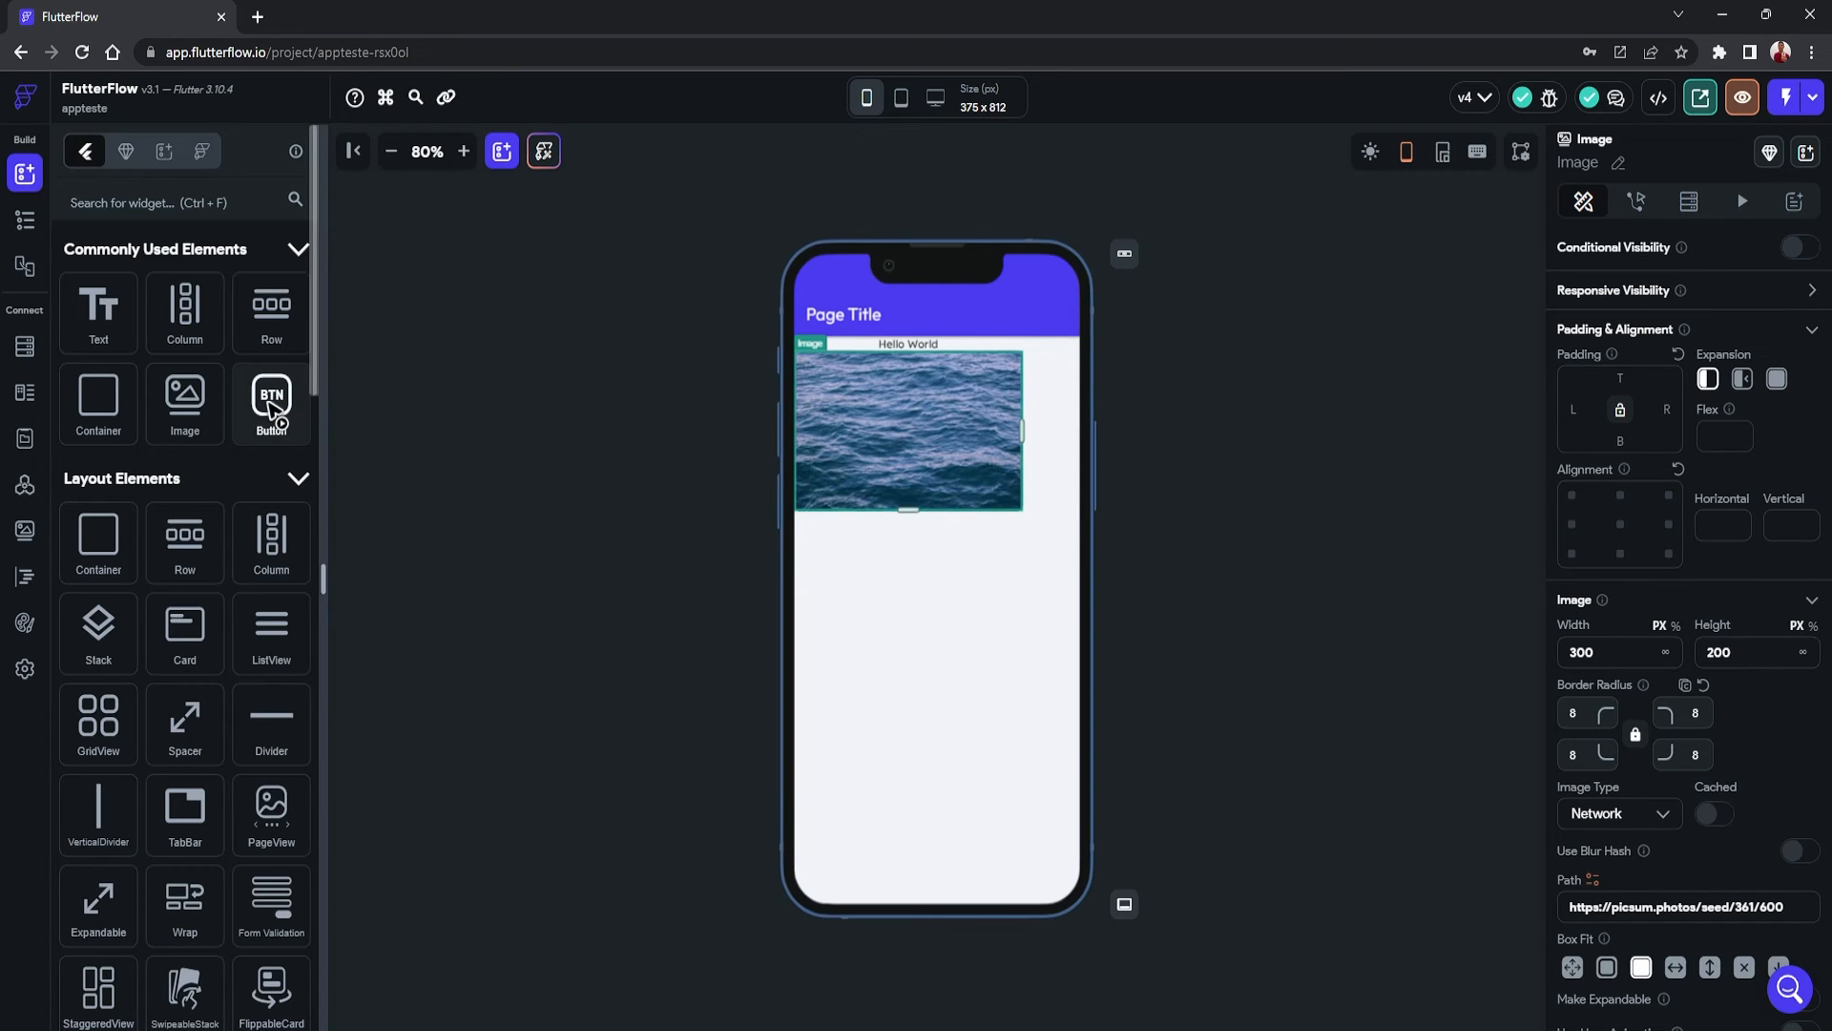
drag(273, 399, 859, 654)
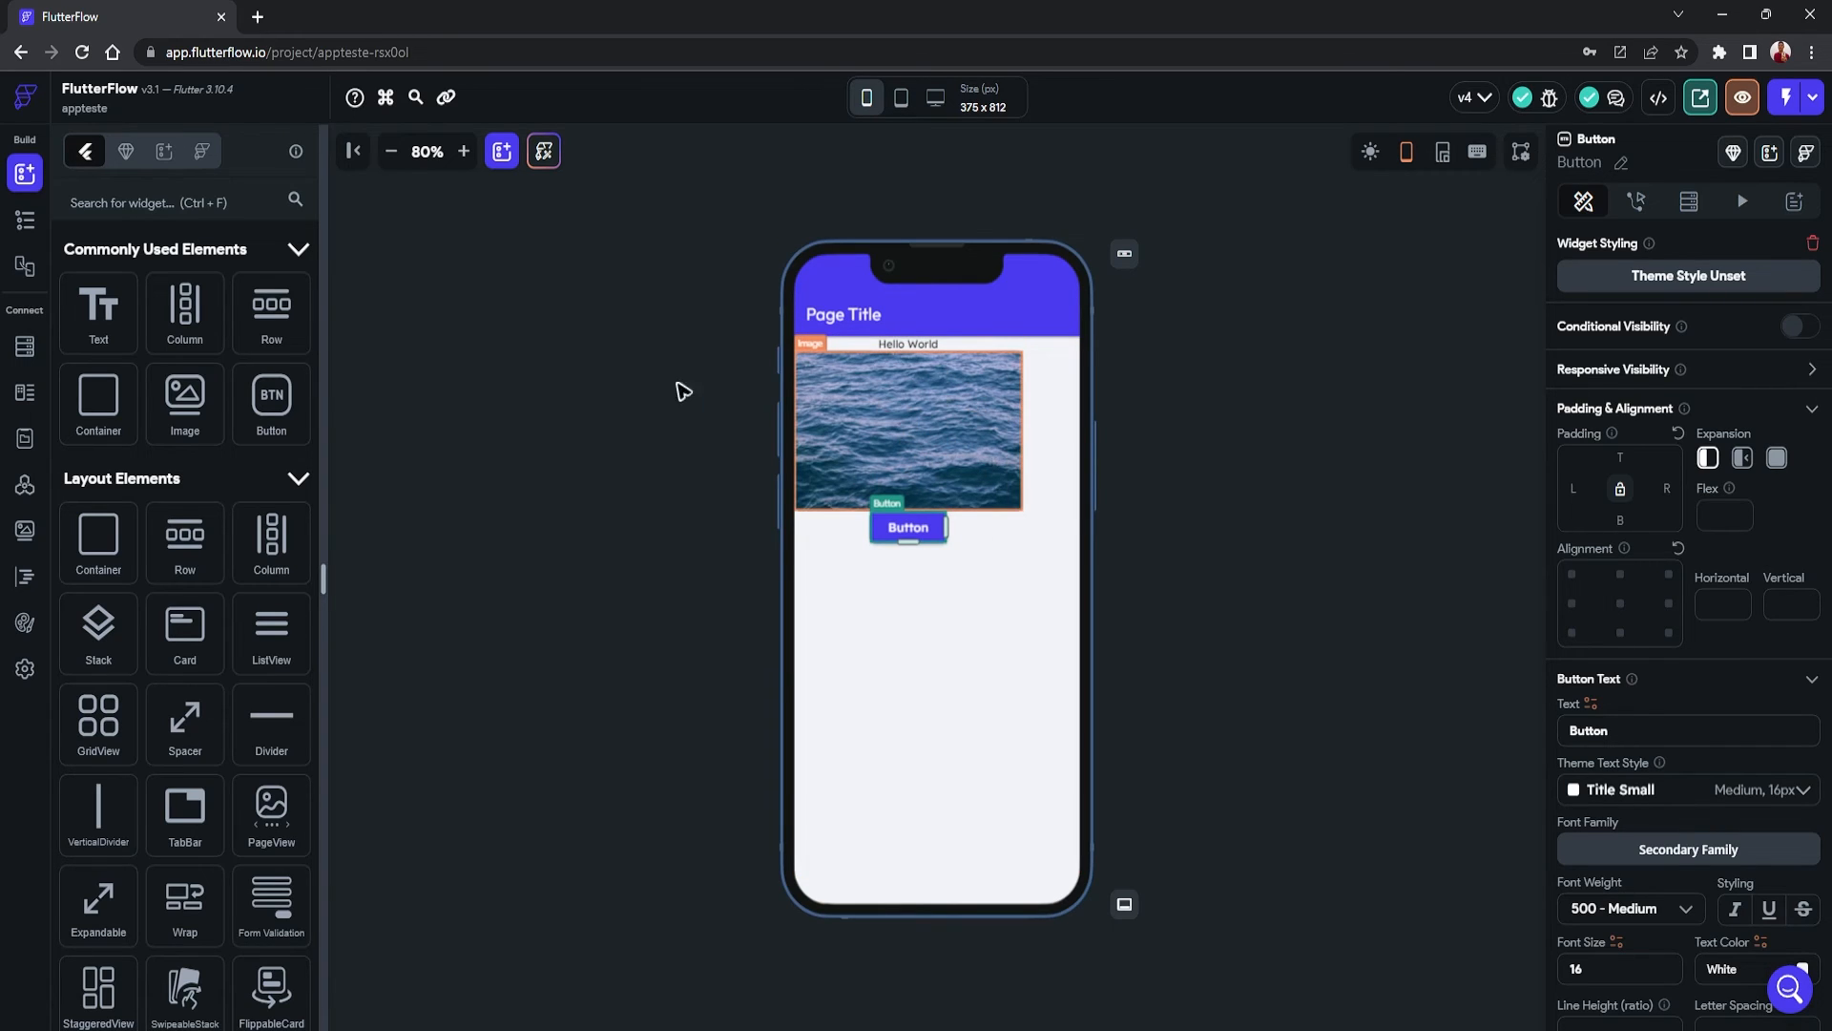
Use the Column's add-child list in the widget tree to add a second Button and a Text
click(24, 220)
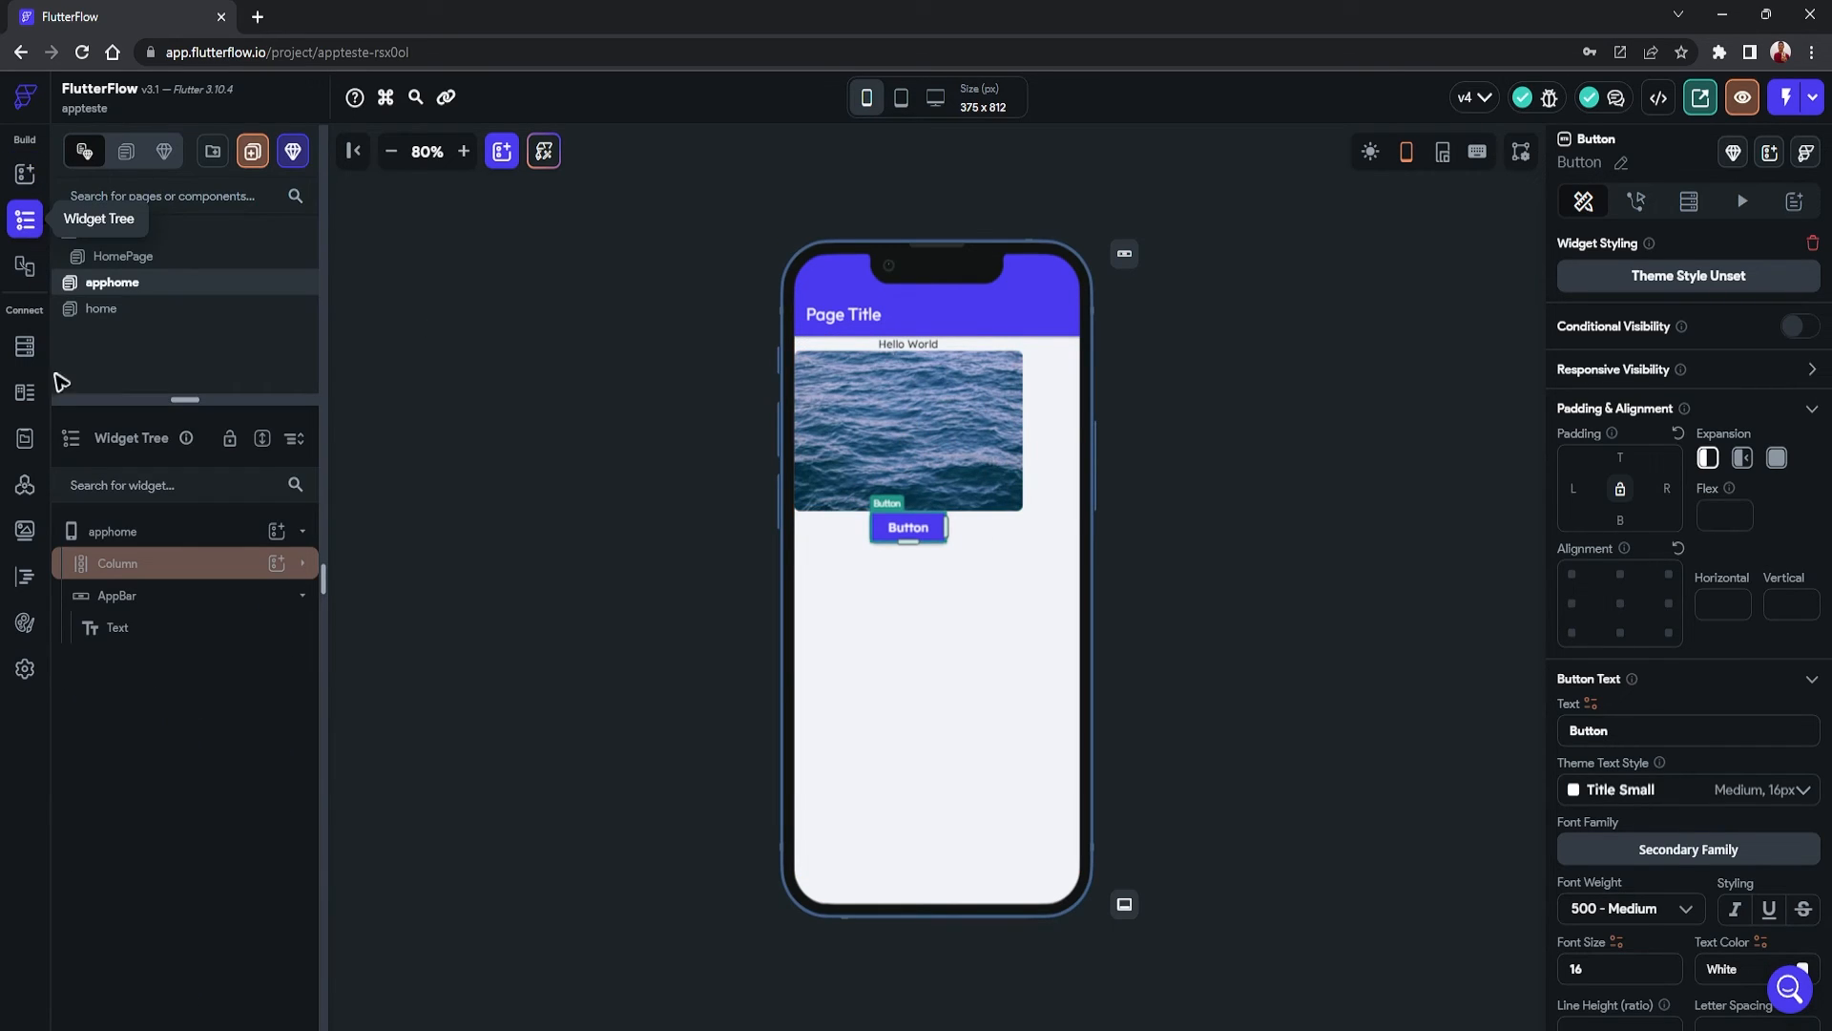
click(136, 565)
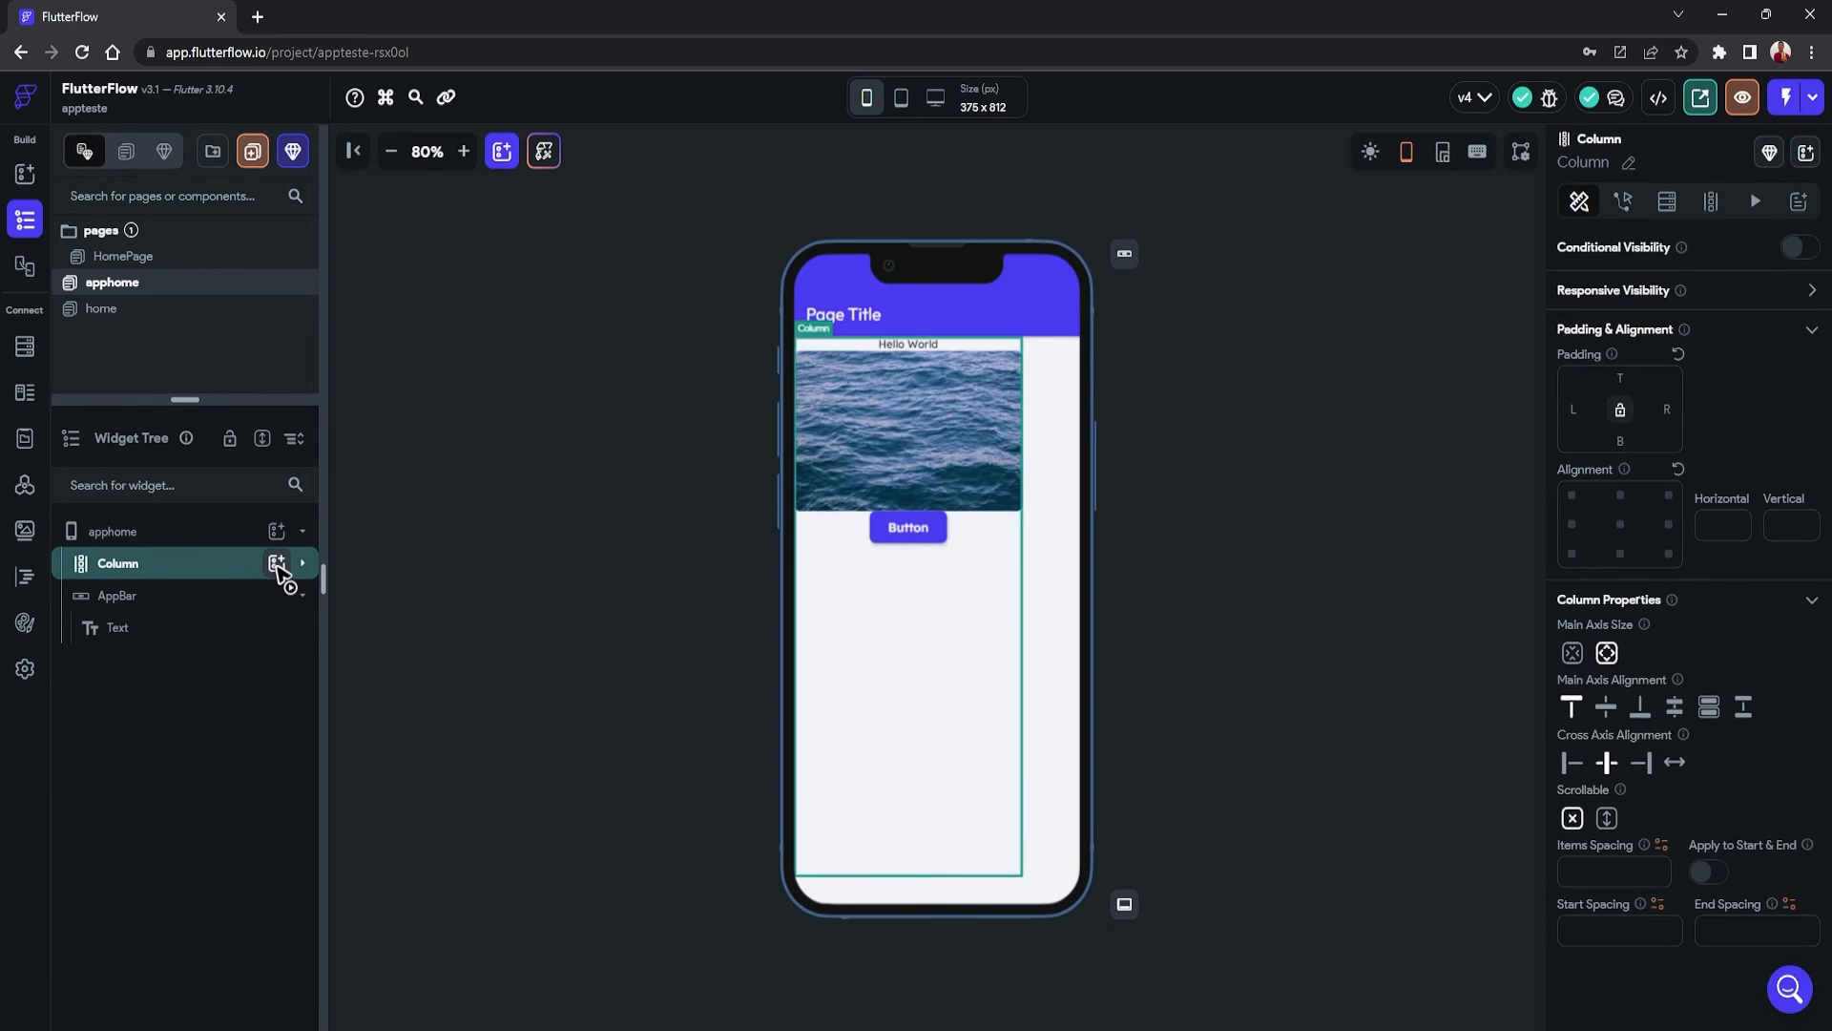
click(277, 563)
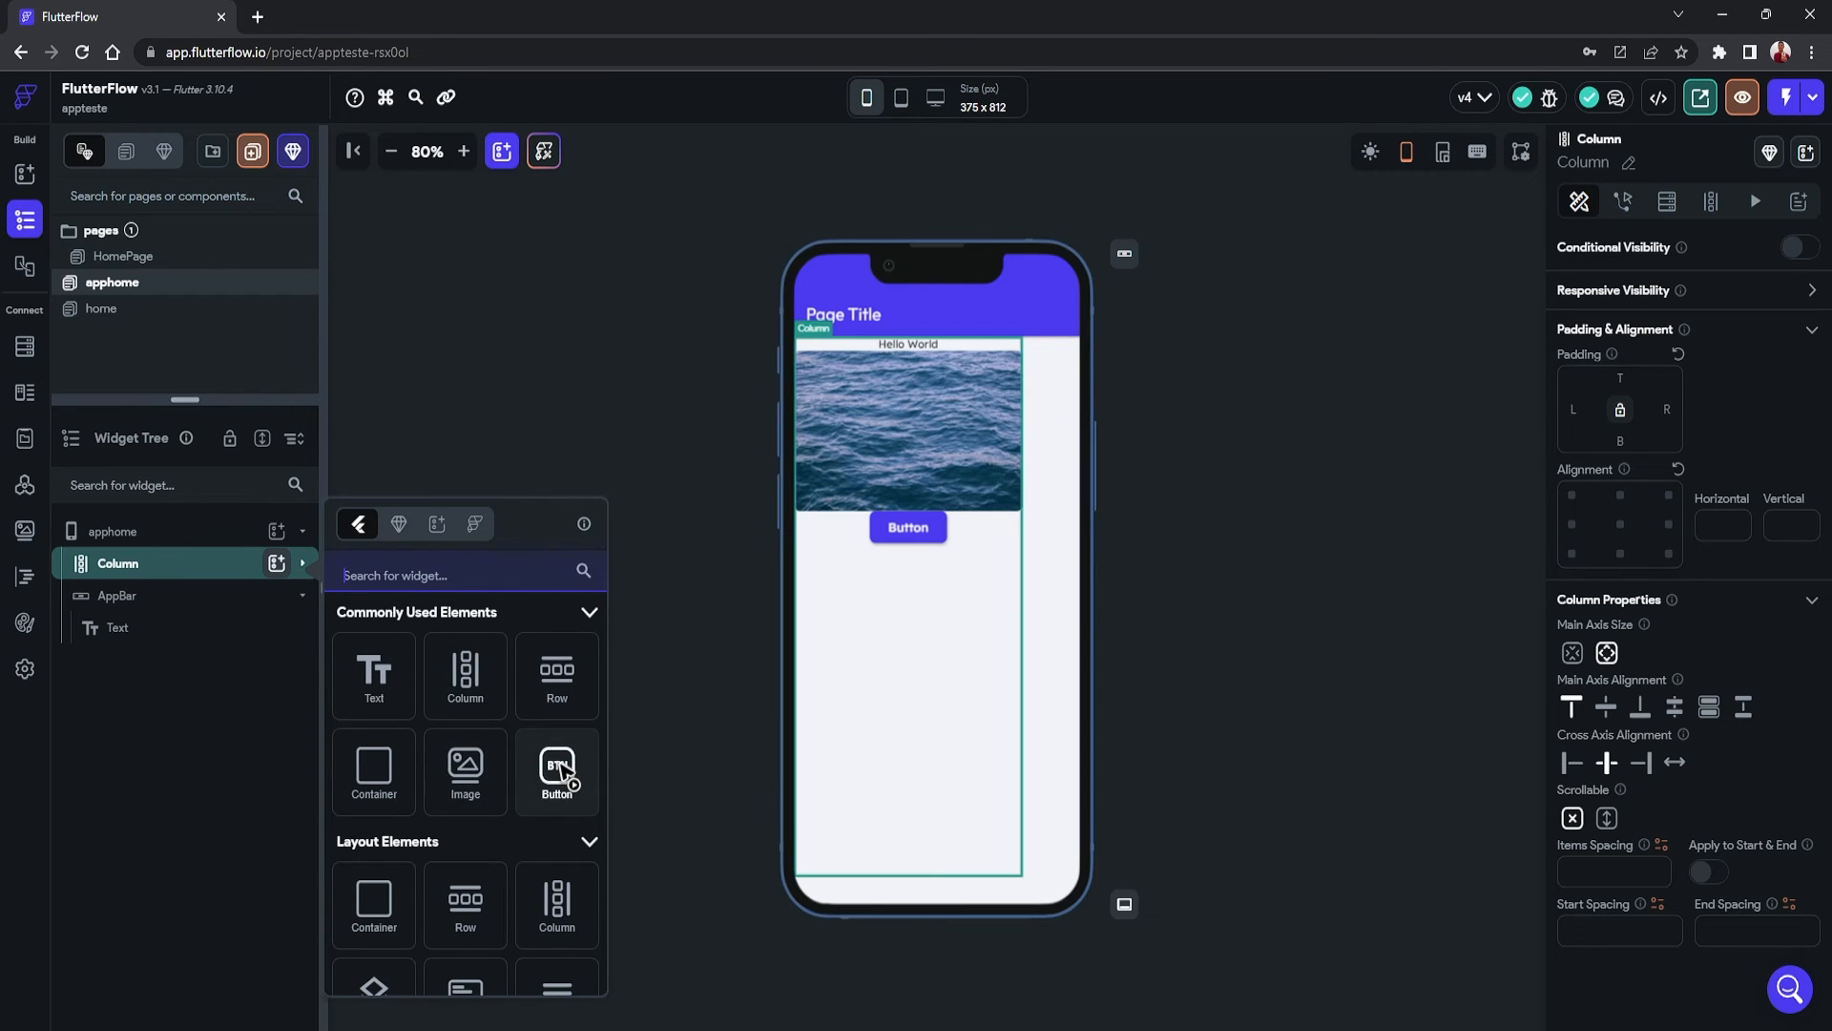
click(560, 769)
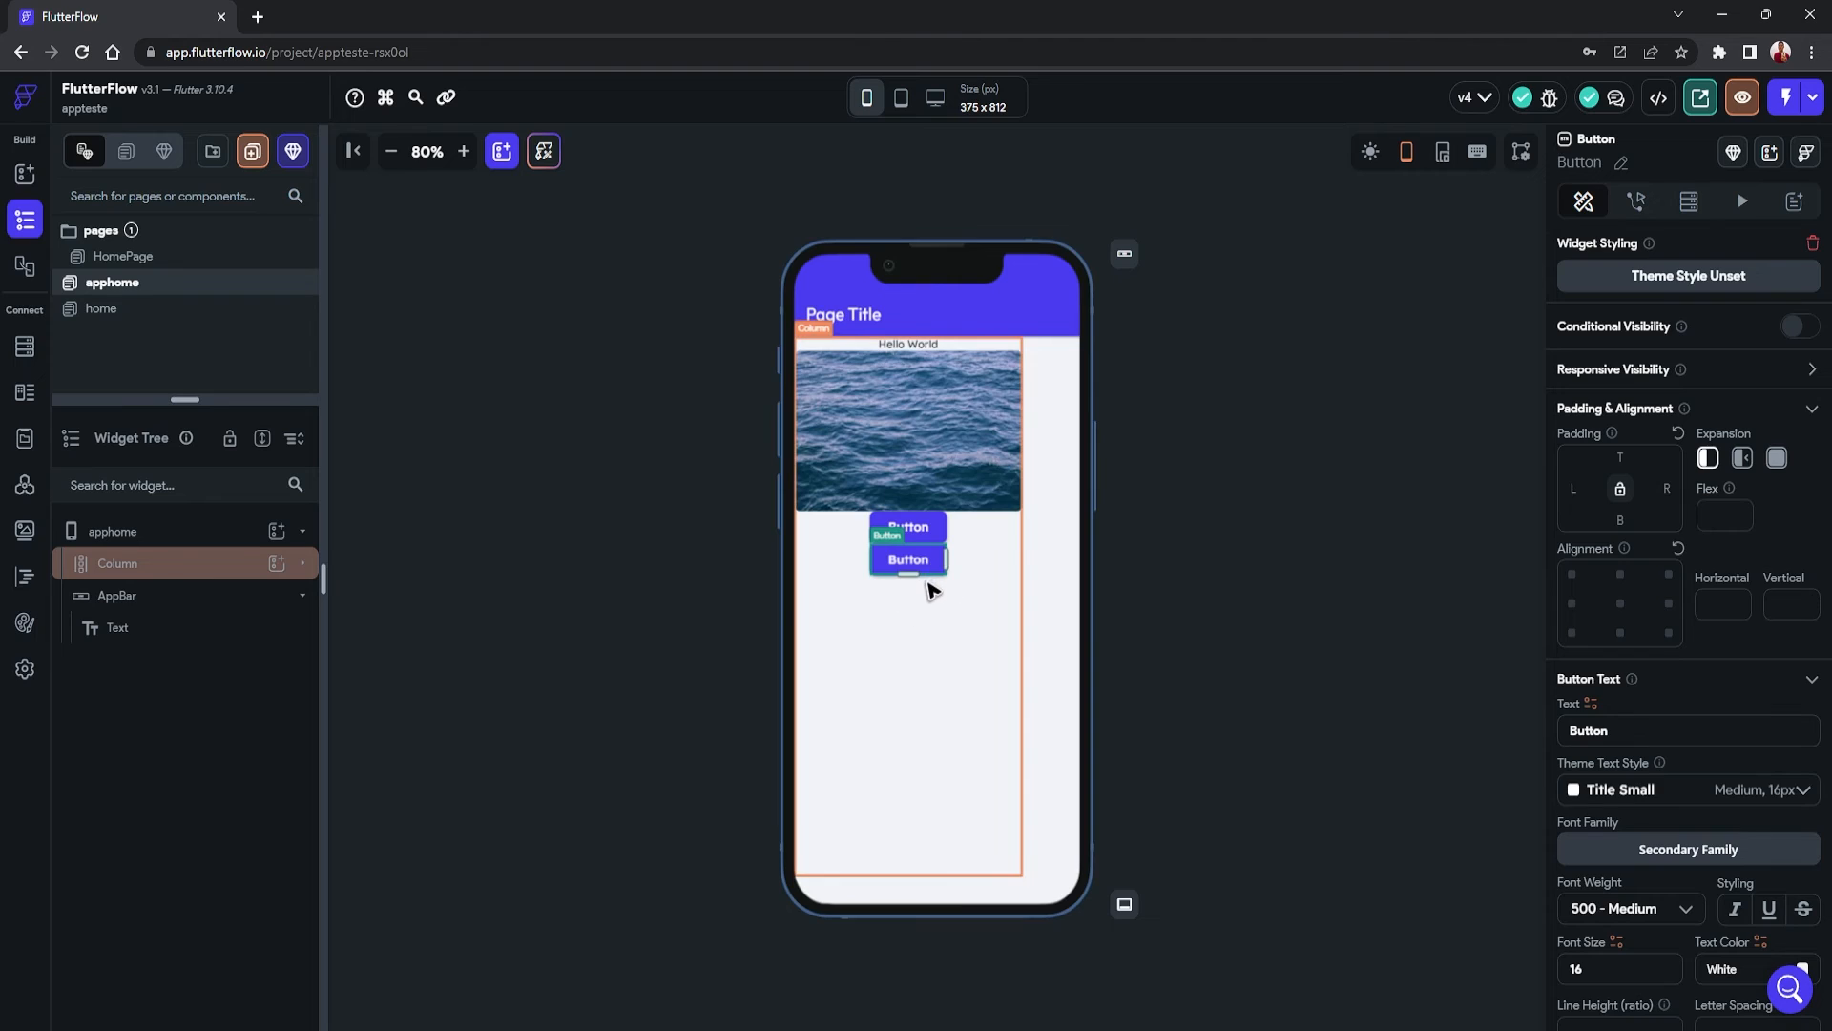
click(168, 567)
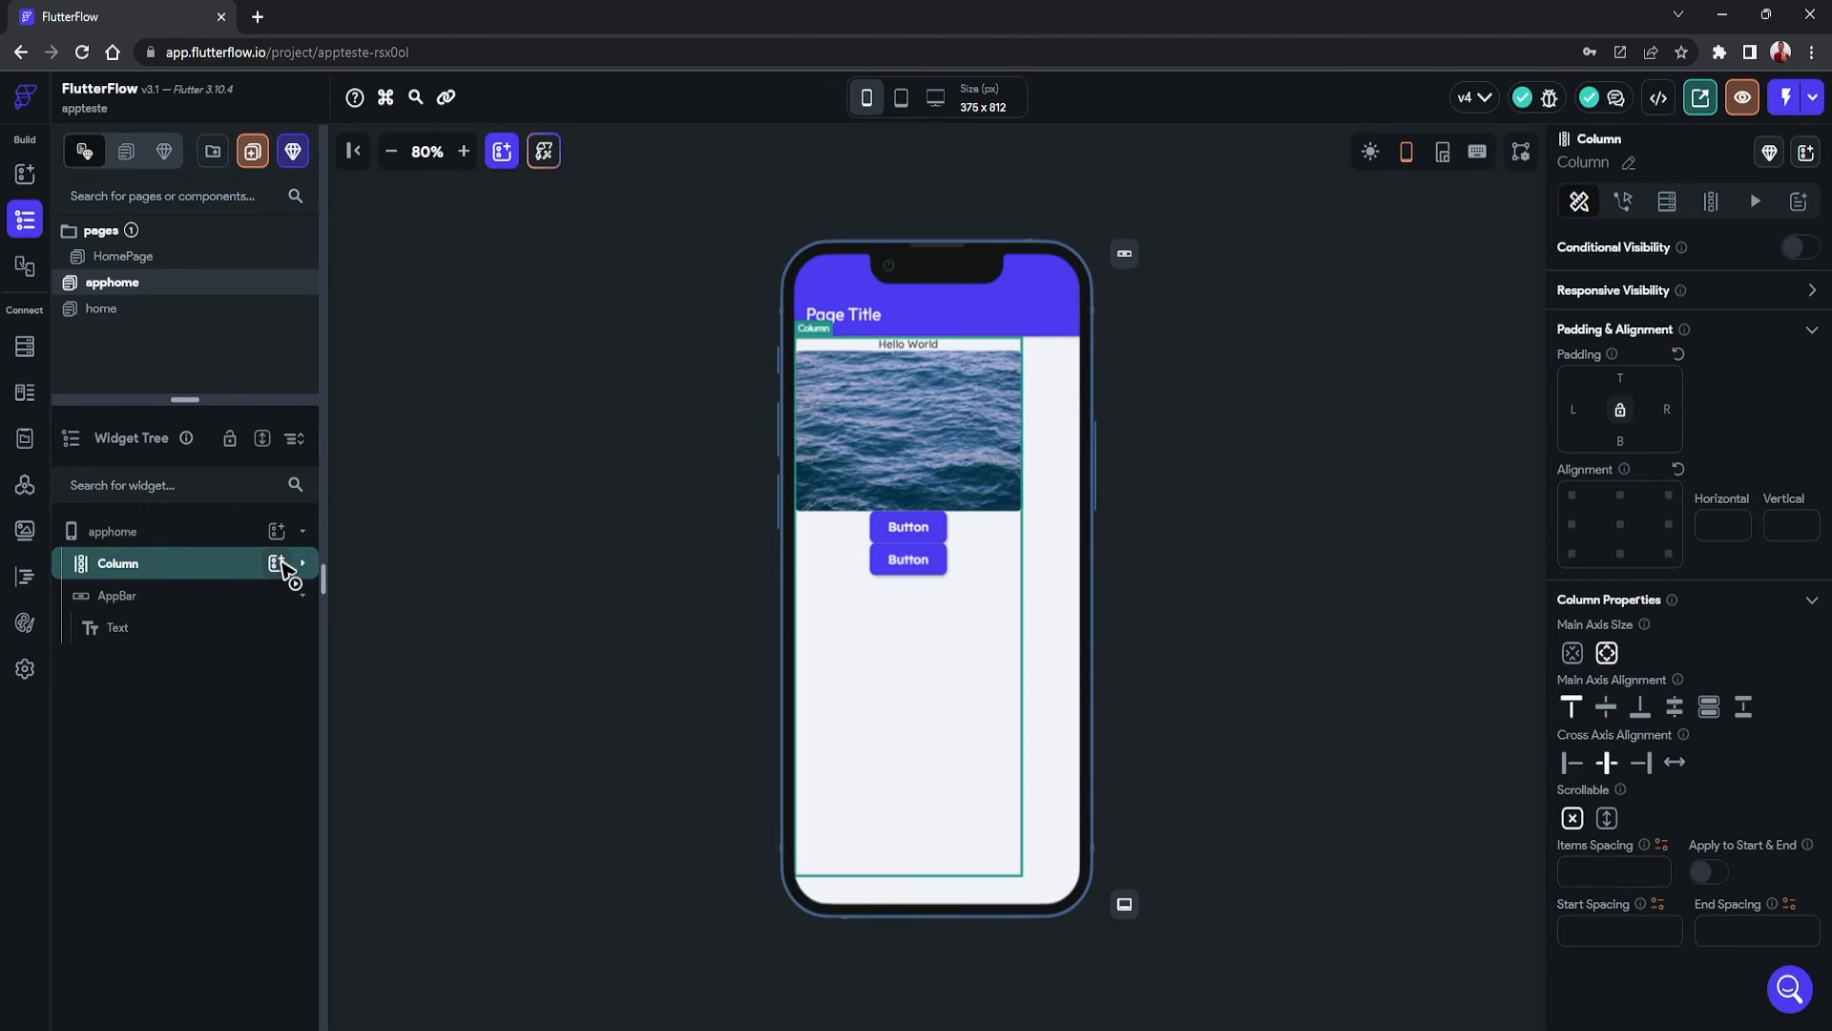
click(278, 563)
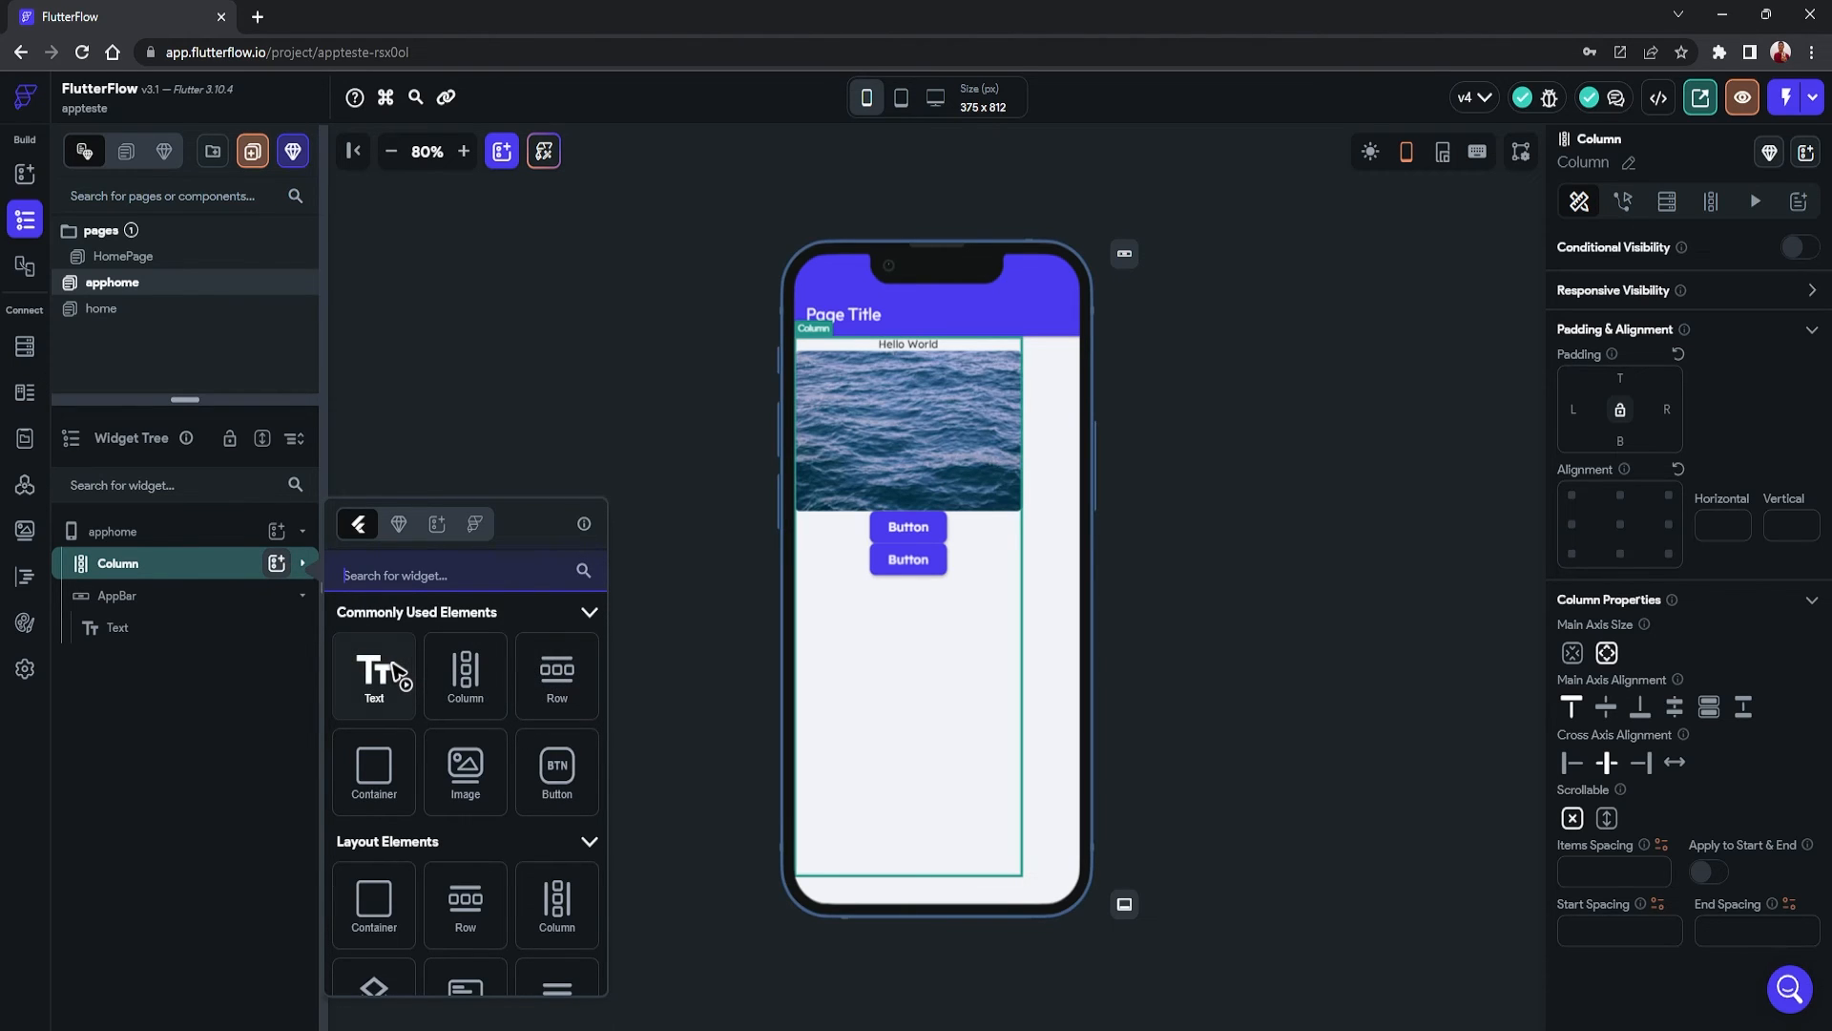
click(399, 674)
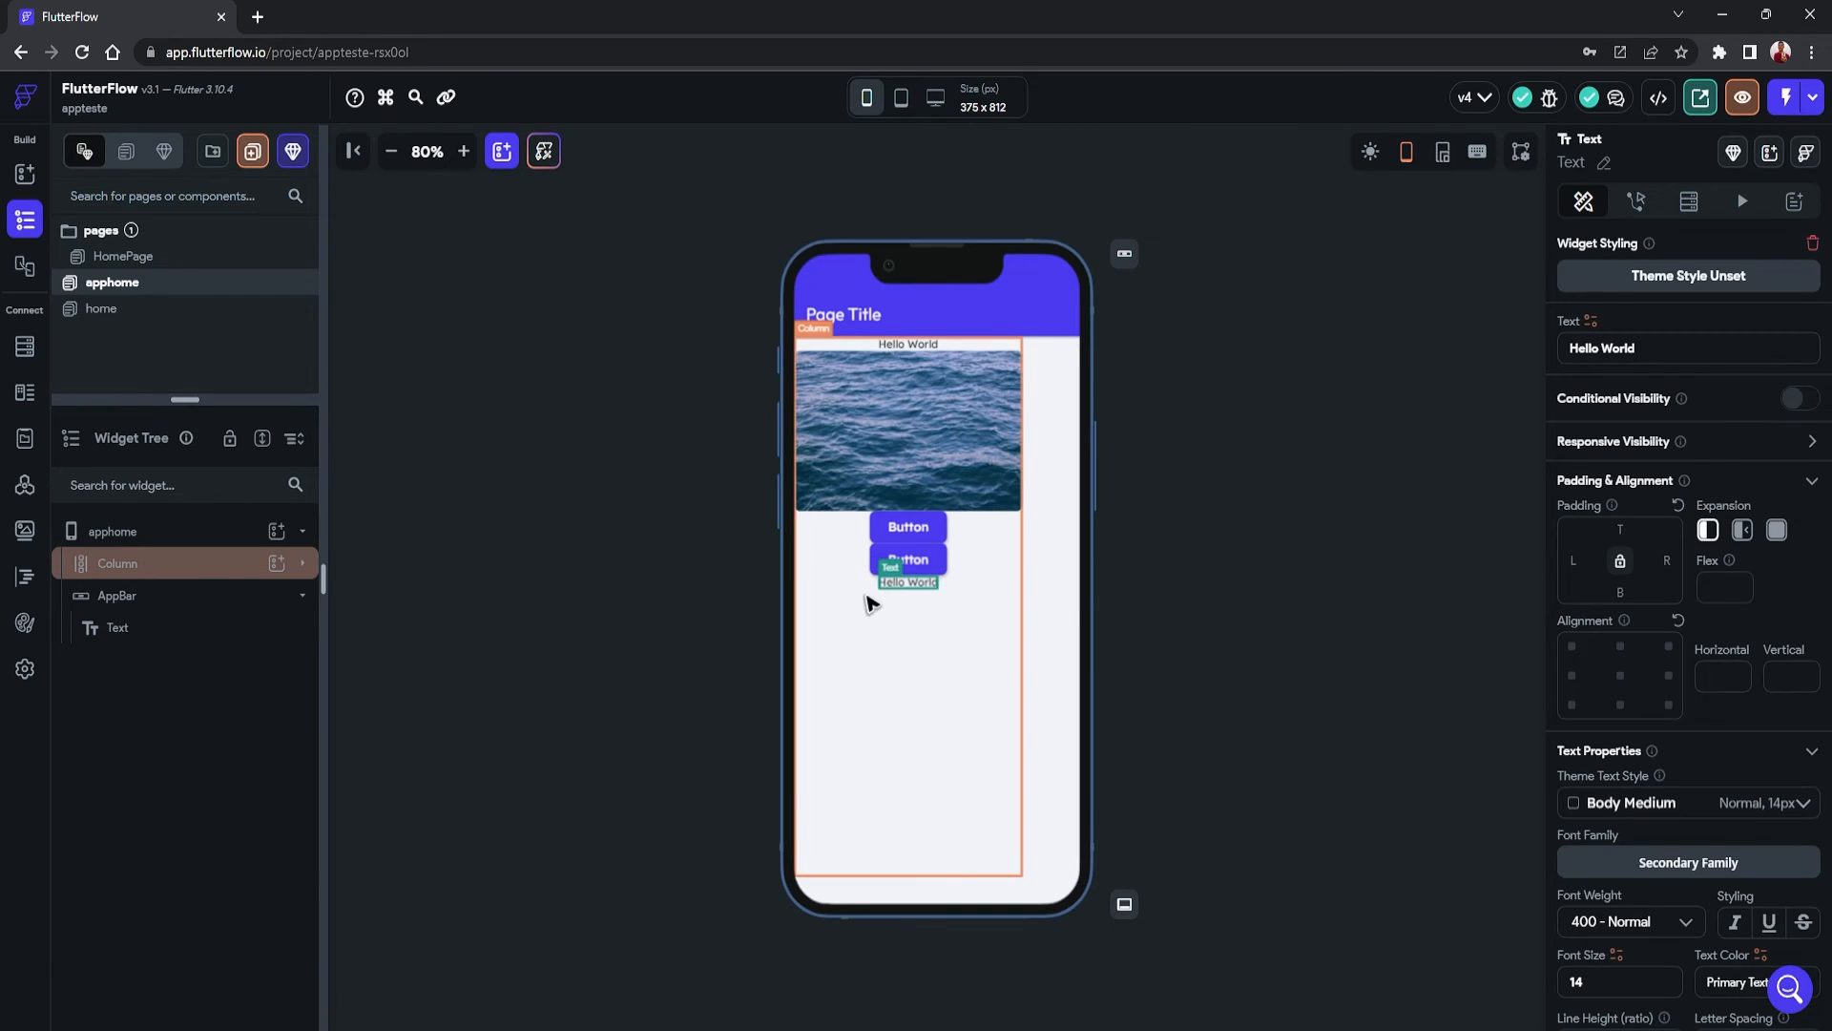
Drag another Hello World Text and a mountain Image below them from the elements panel
click(609, 450)
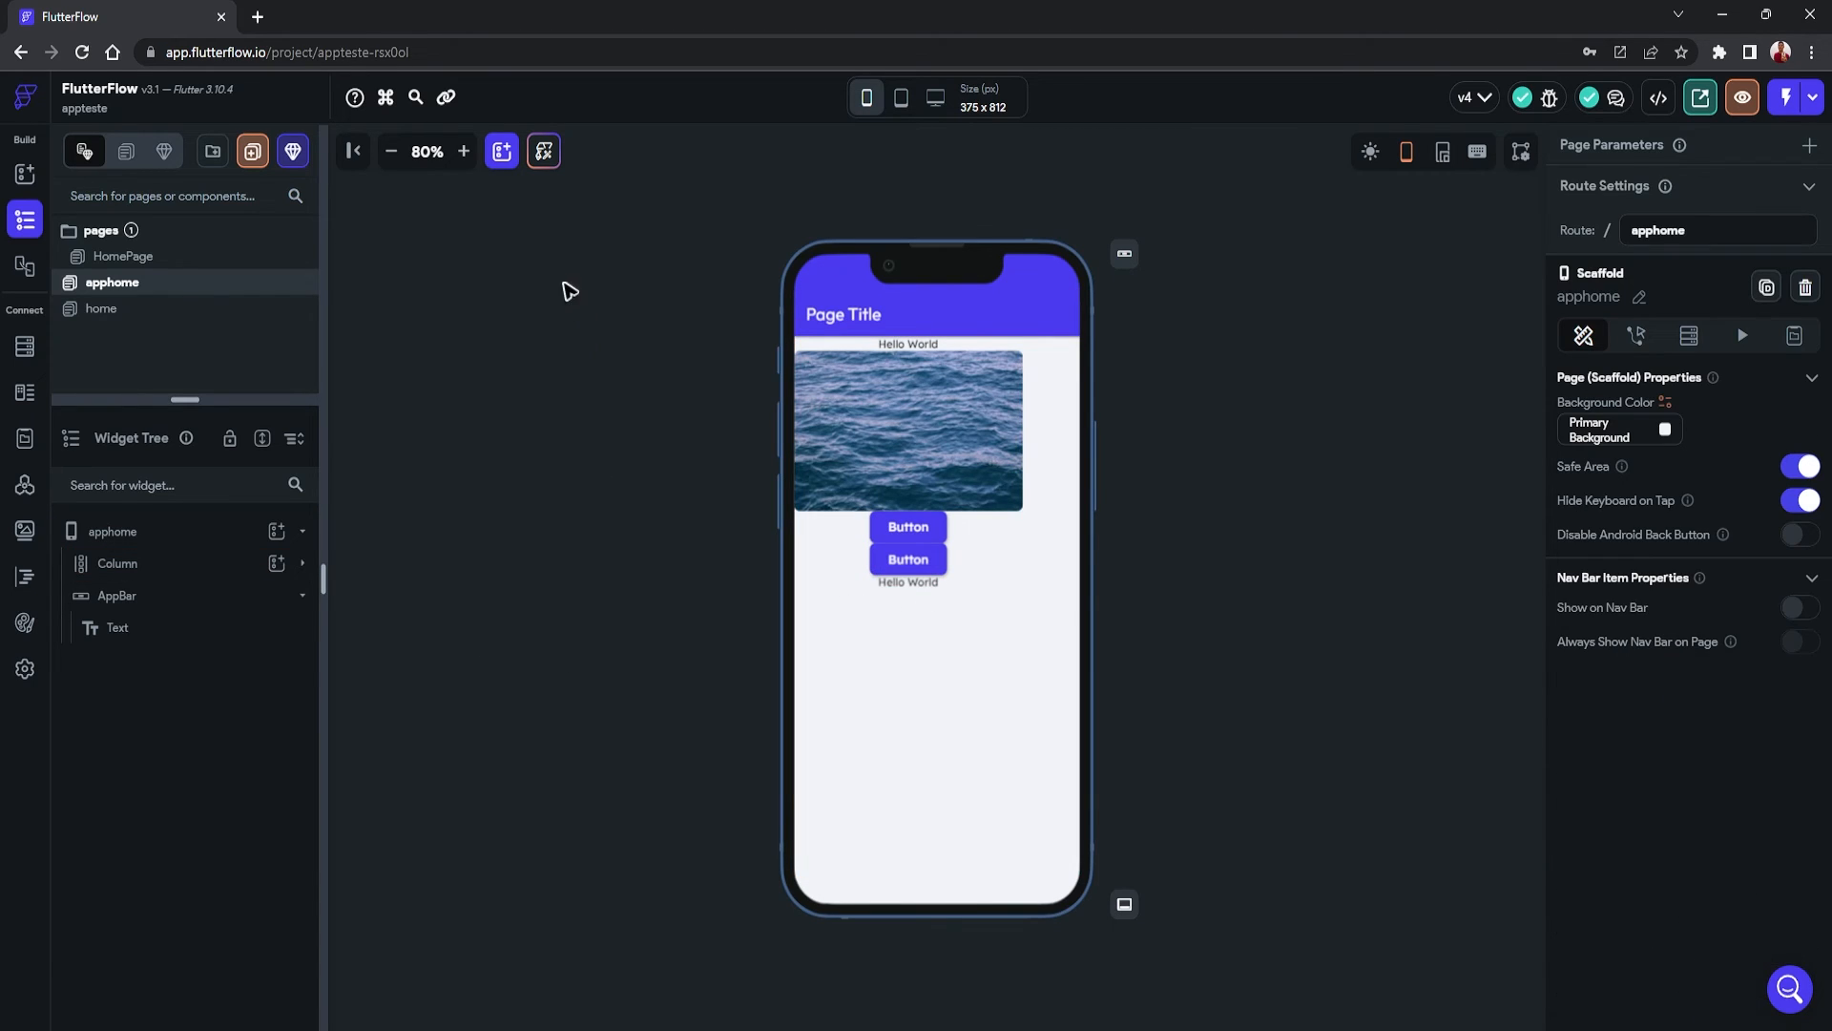
click(502, 151)
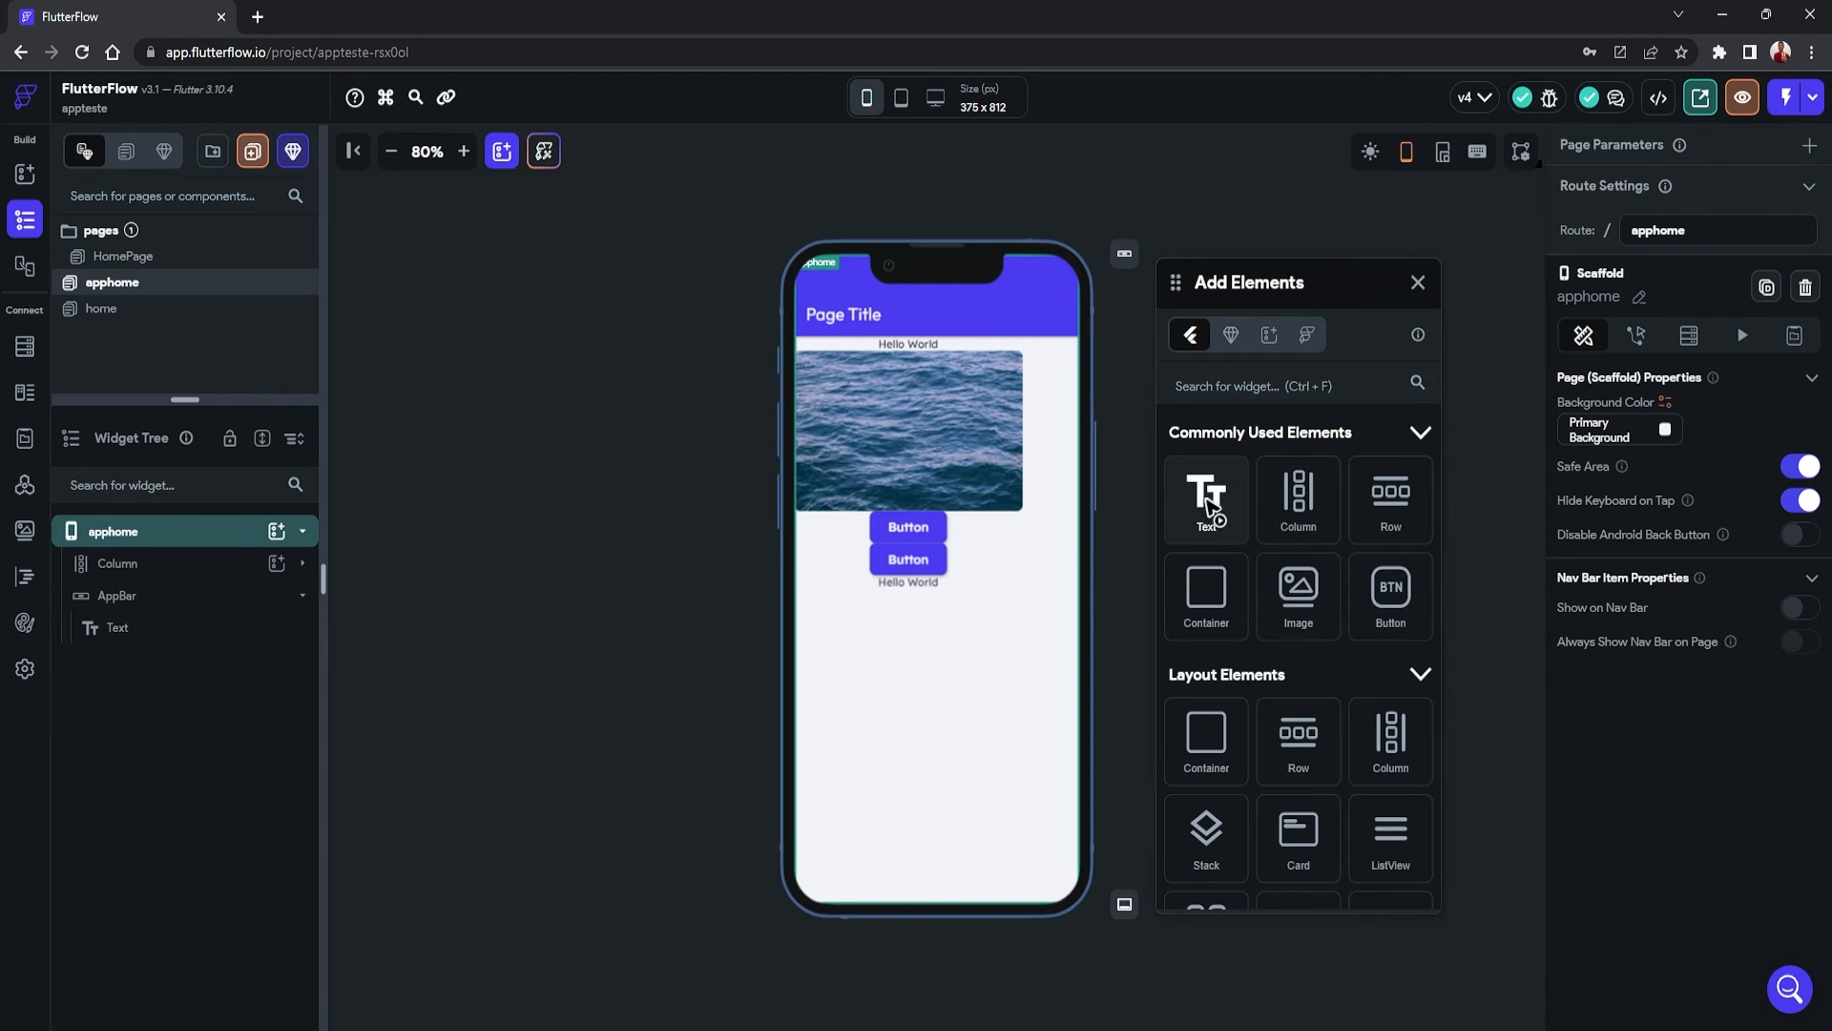
drag(1210, 505, 936, 626)
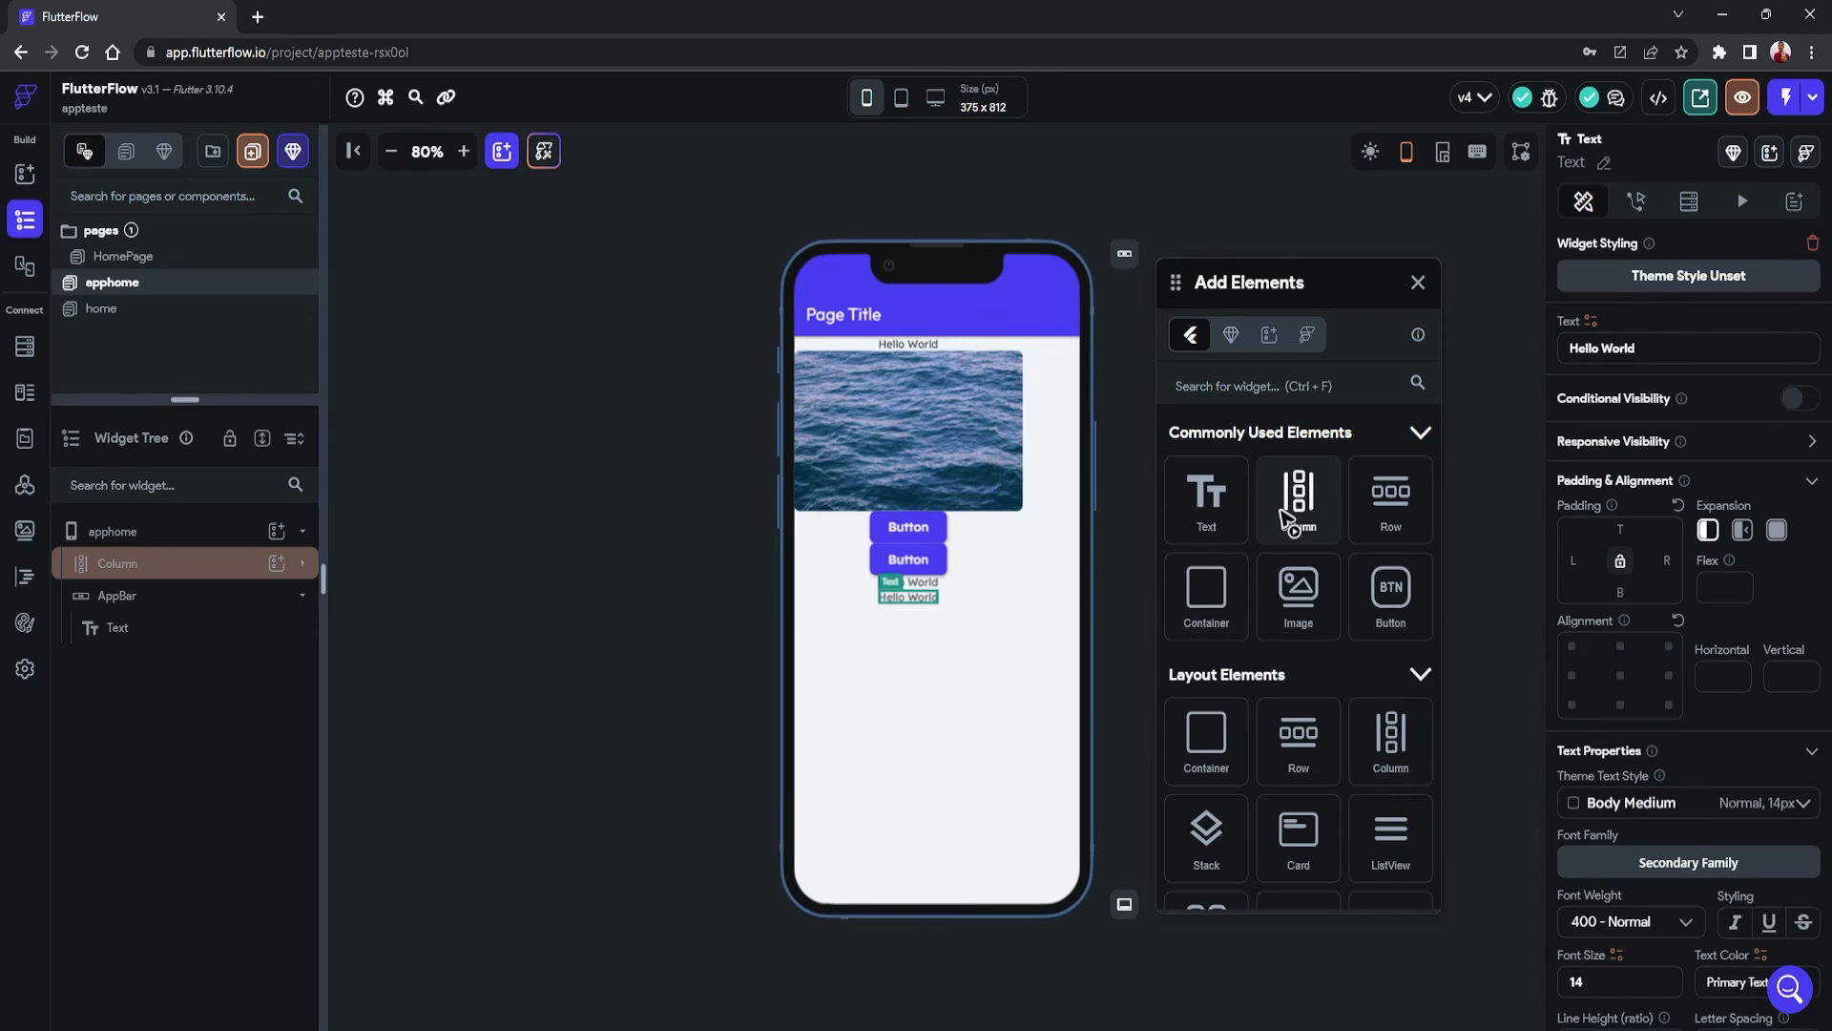
drag(1298, 590, 928, 672)
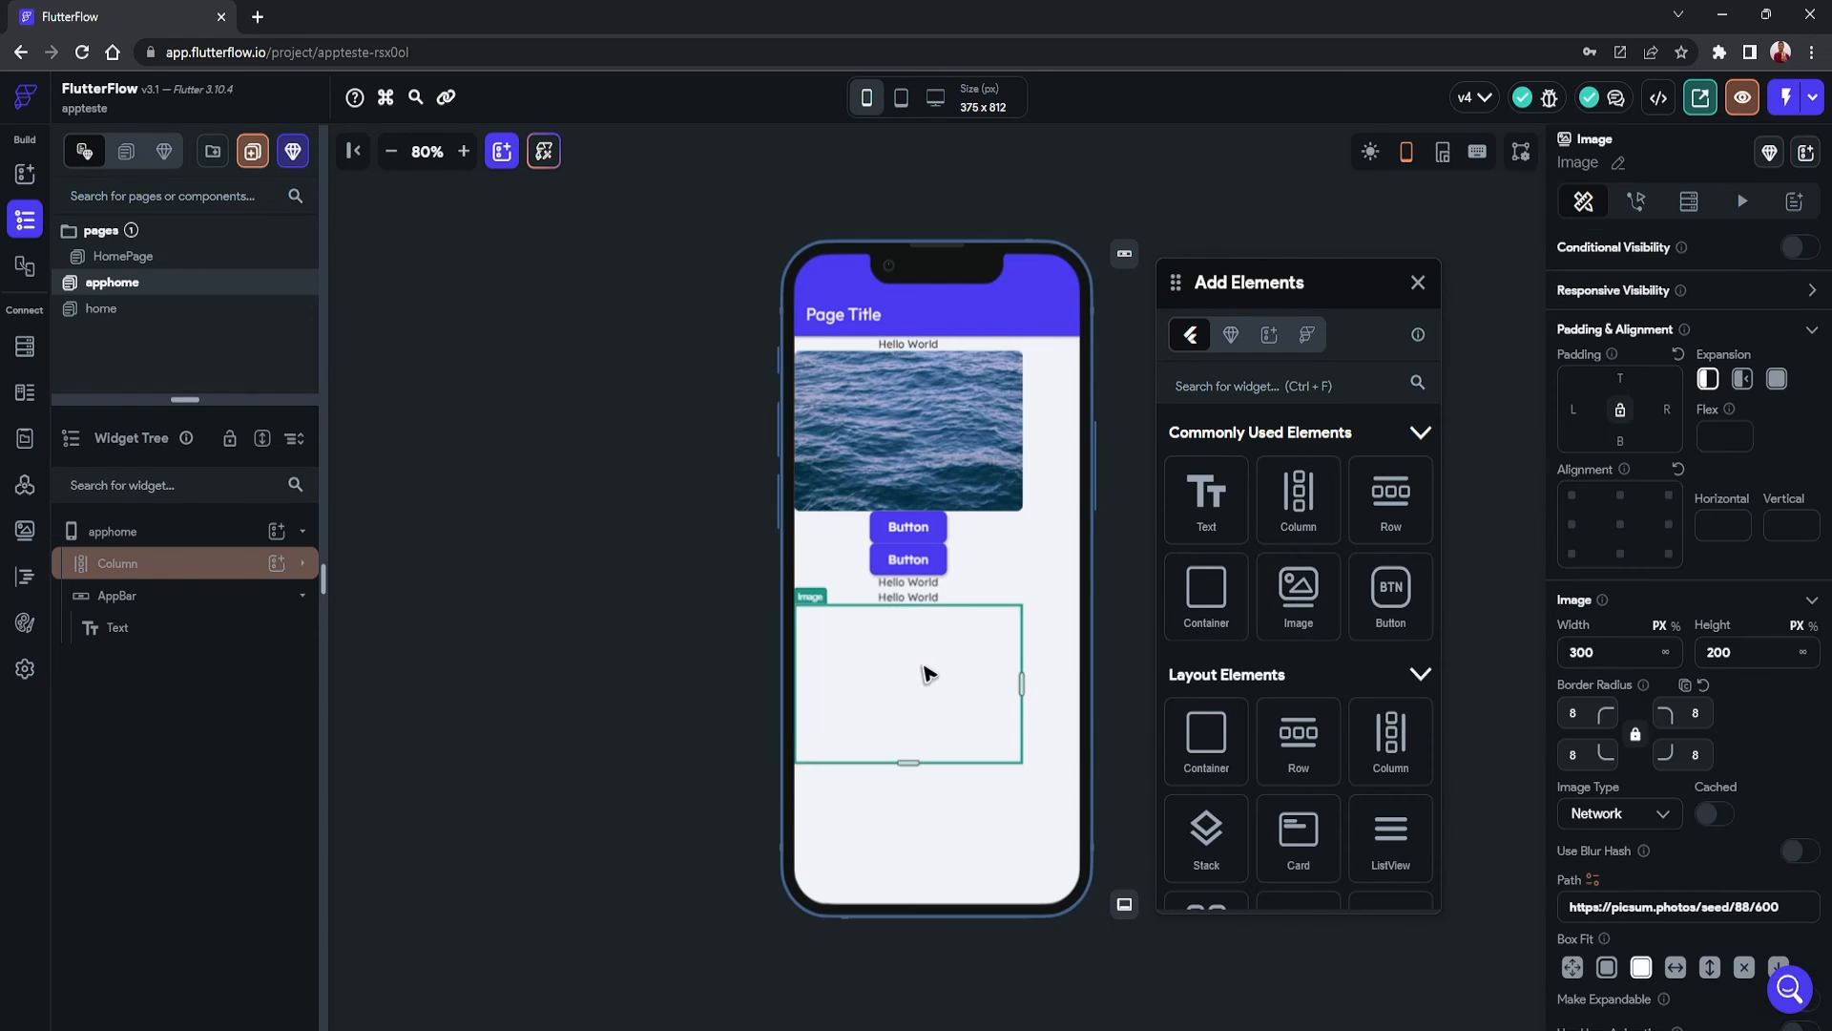
click(1419, 282)
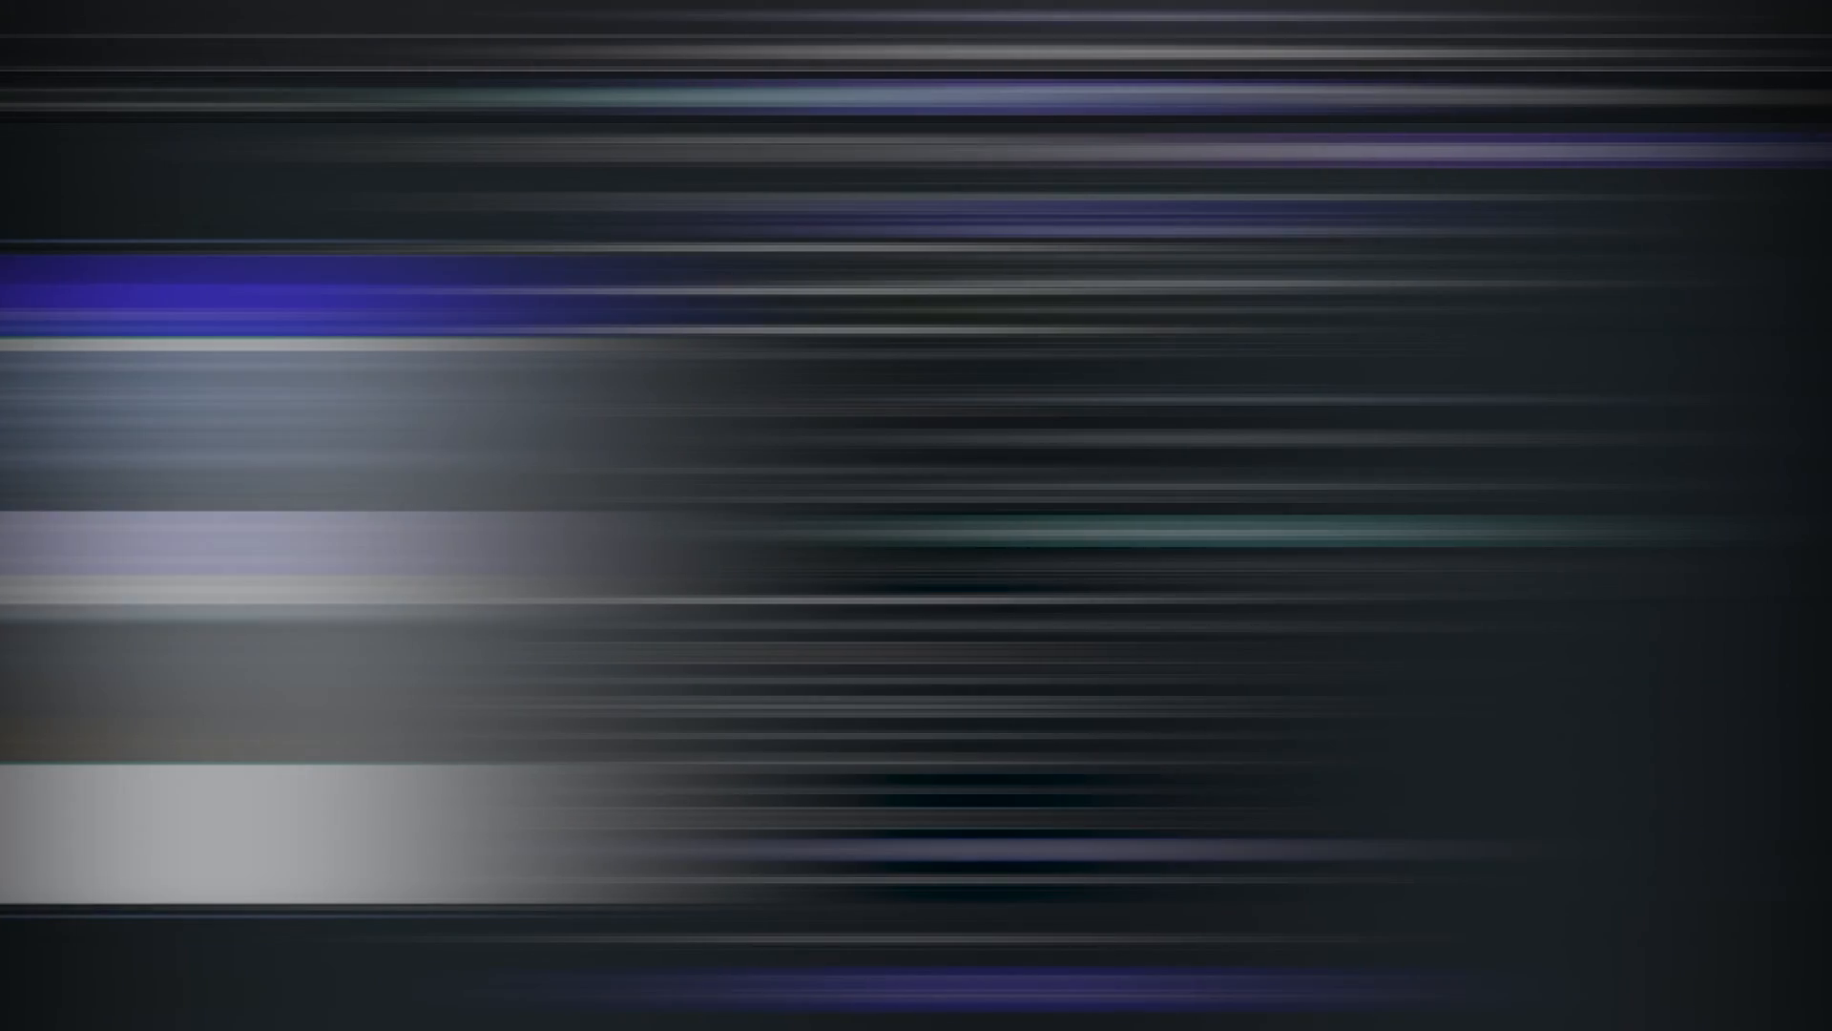
Give the Column Items Spacing 20 and Center cross axis alignment, after trying stretch, left and right
click(179, 567)
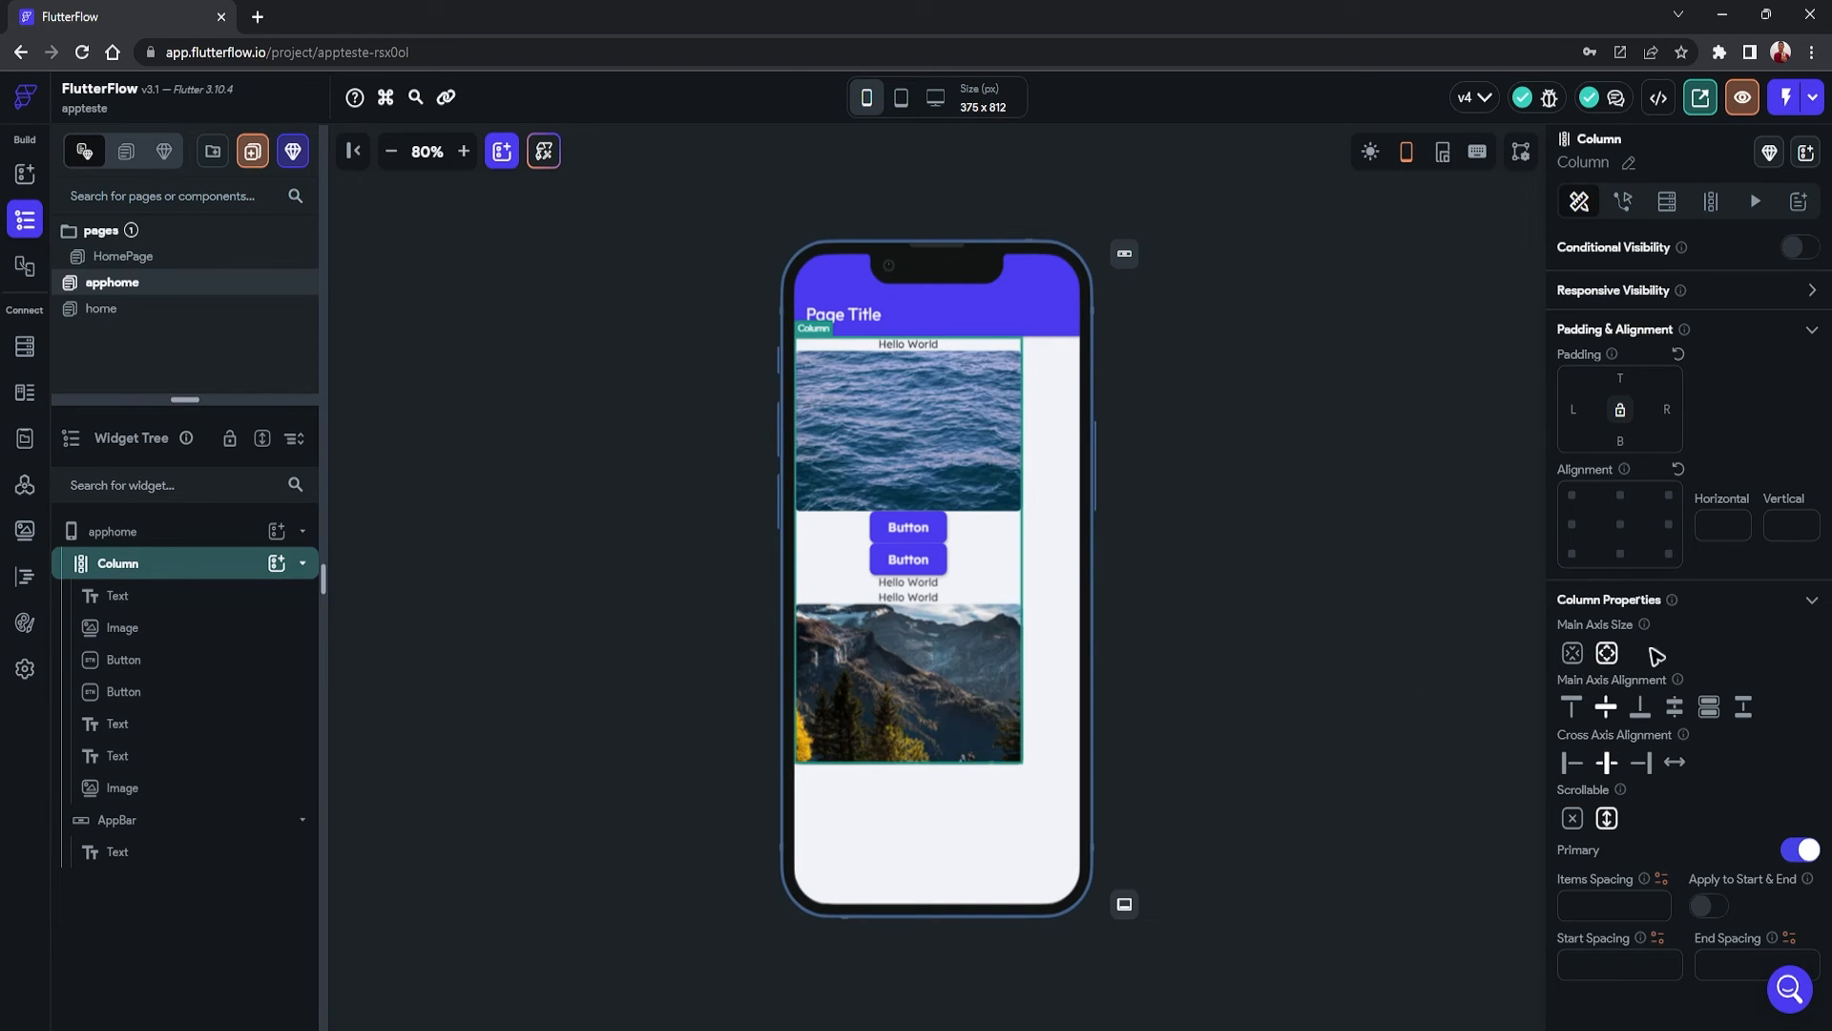
click(1675, 761)
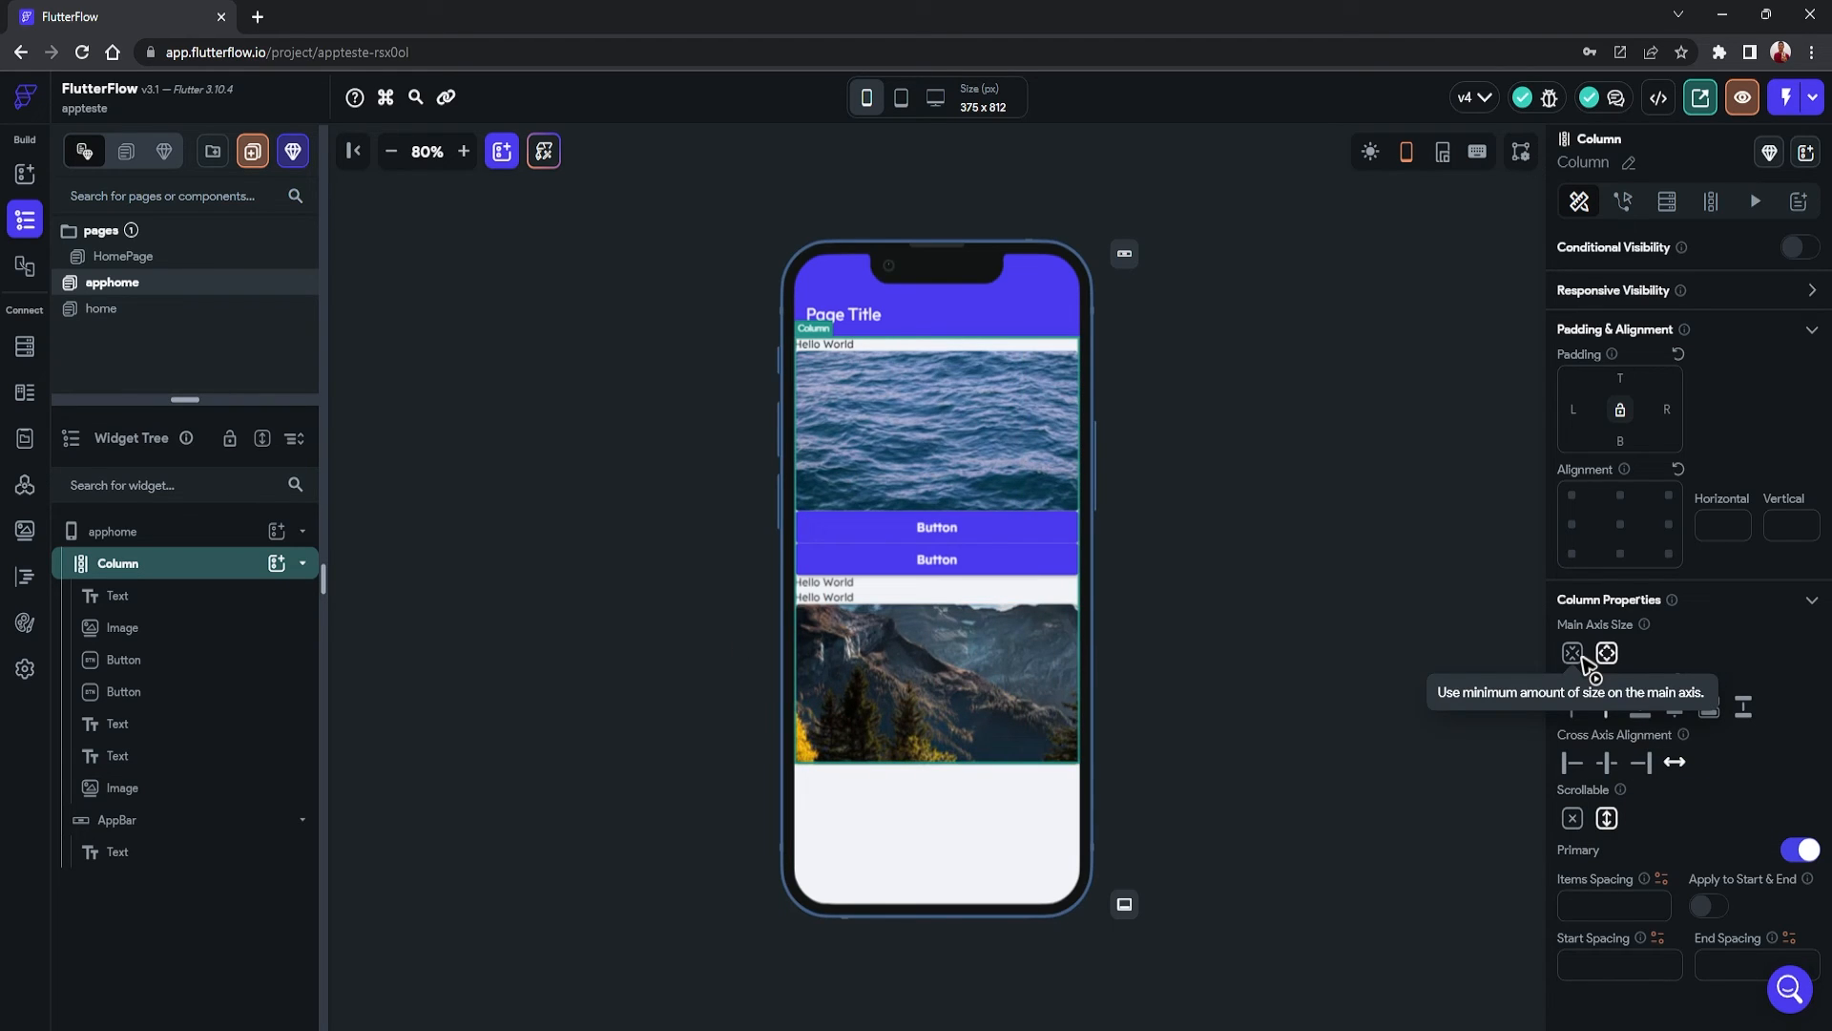
text(20)
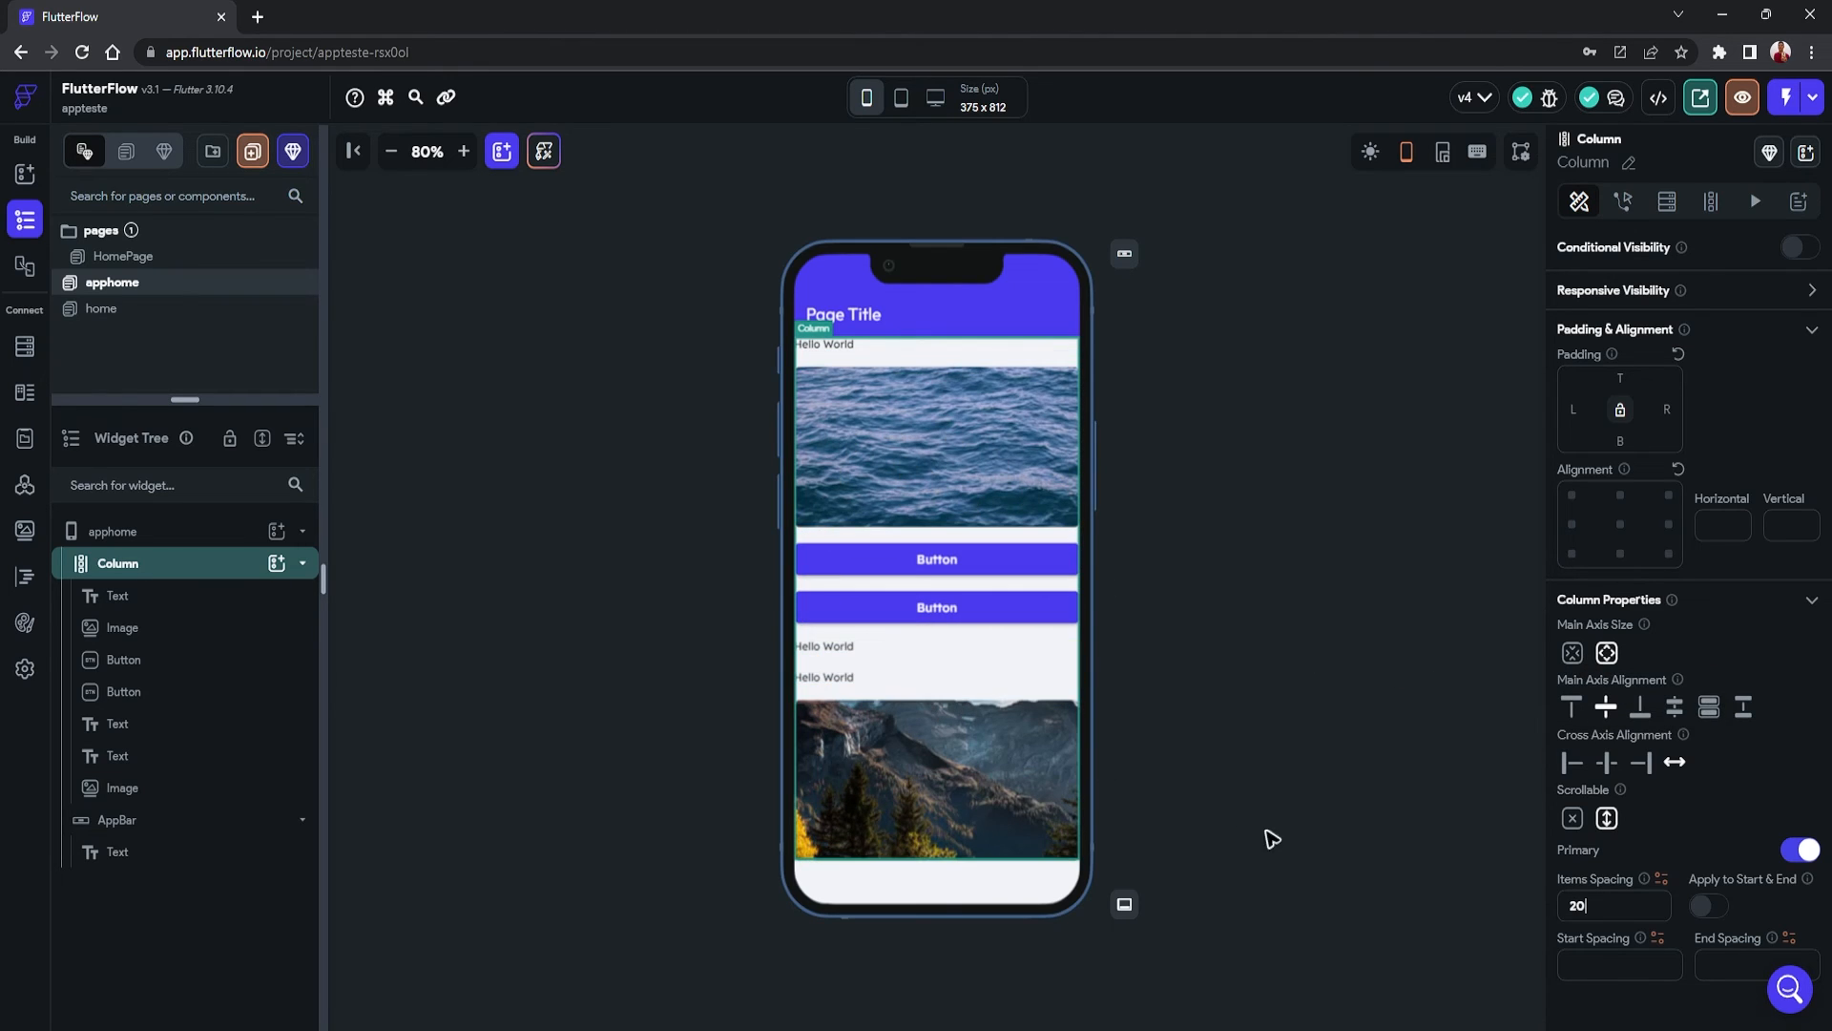
click(1571, 762)
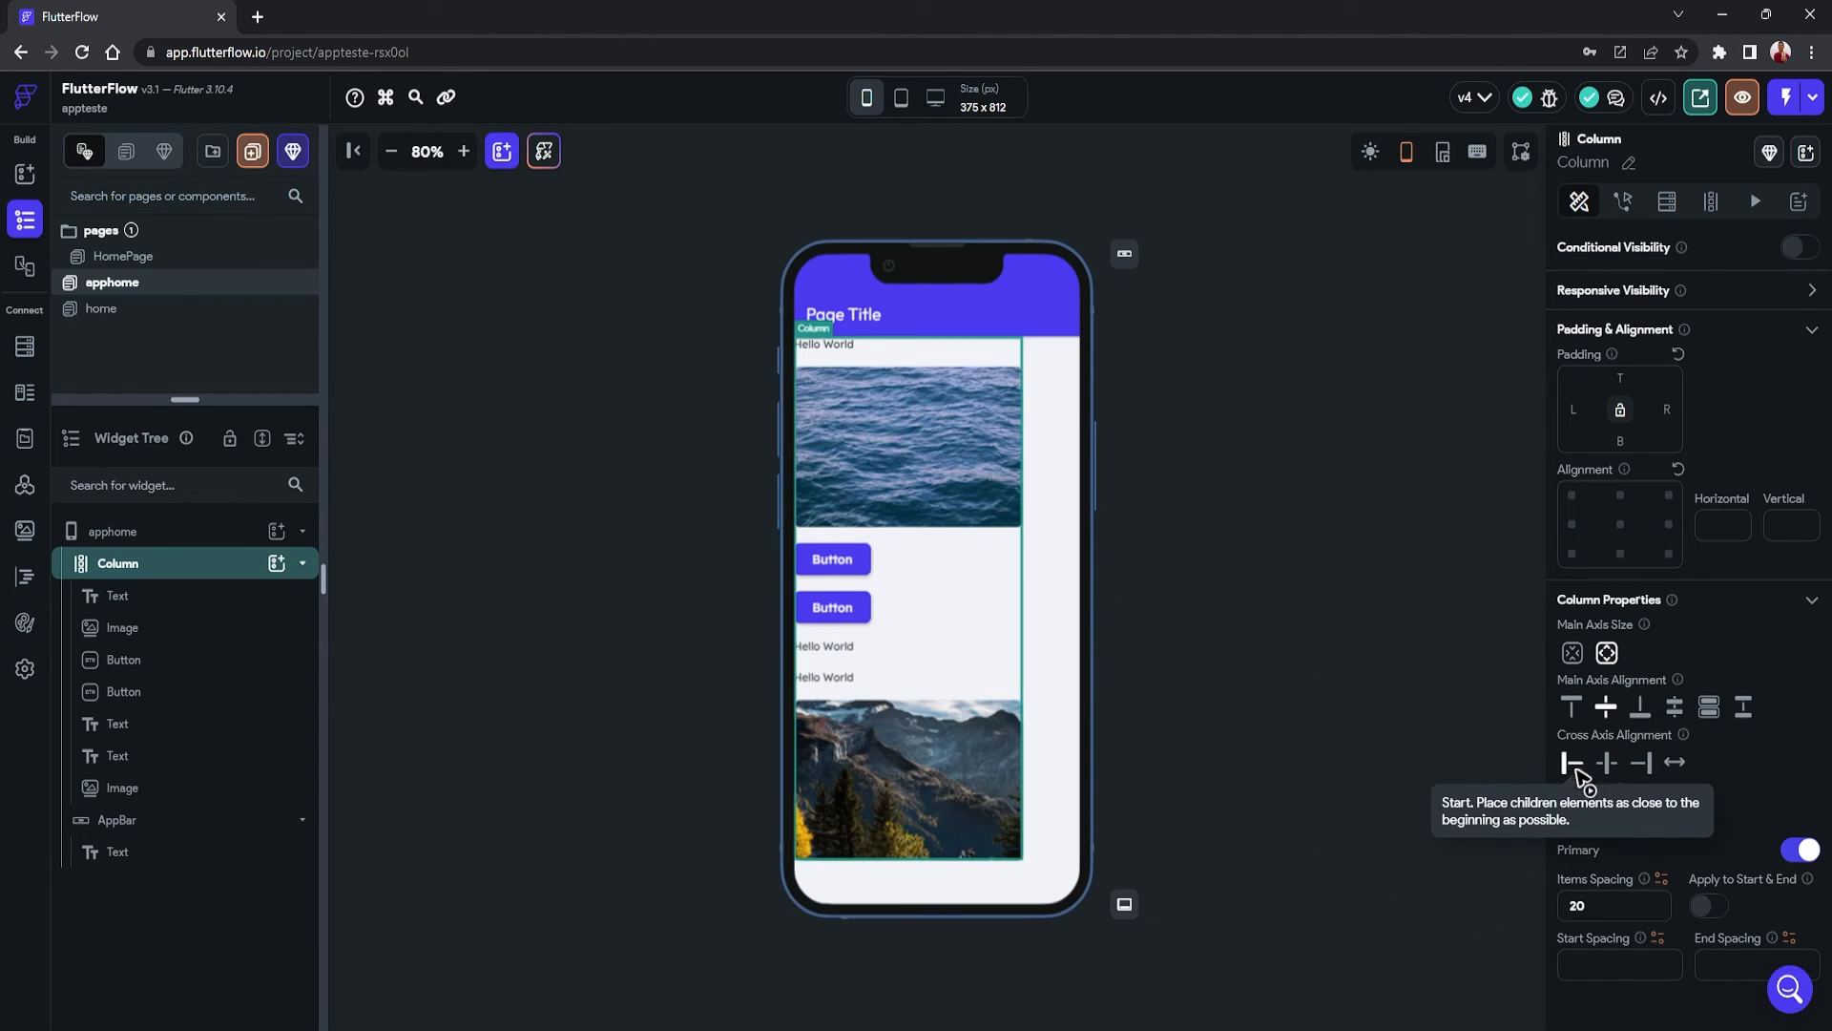
click(1643, 764)
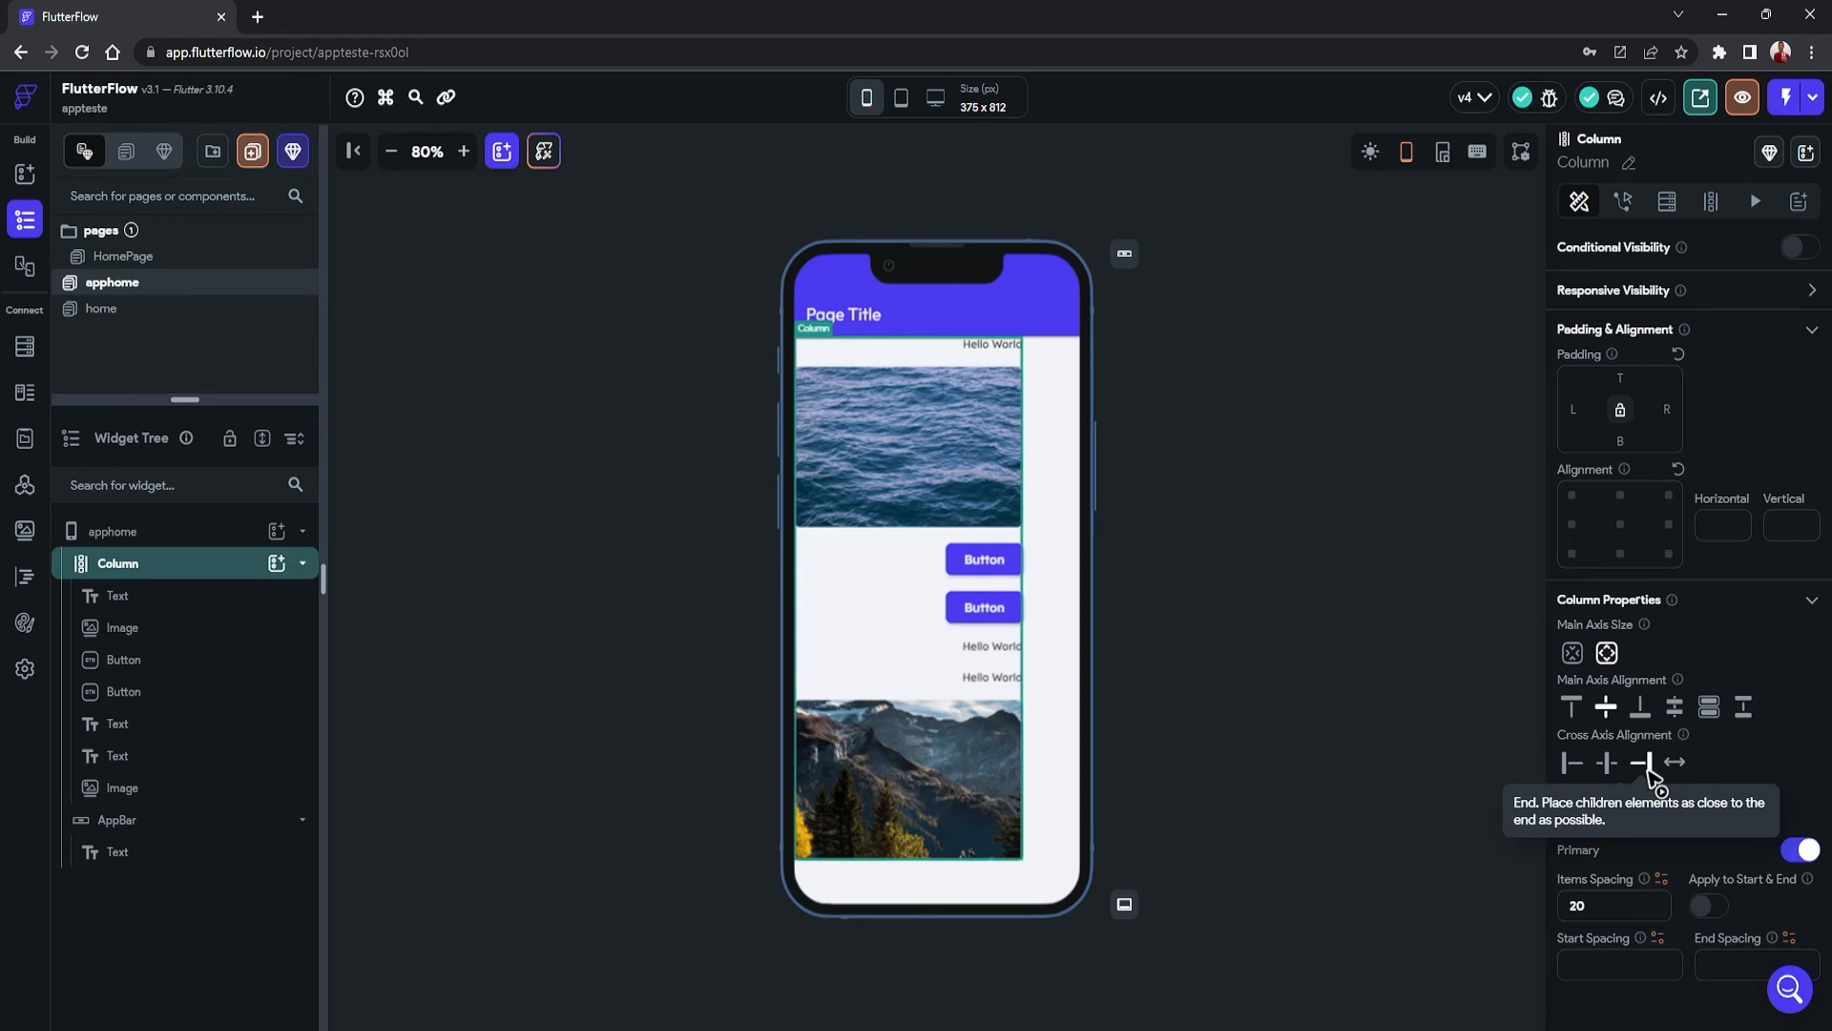
click(1609, 764)
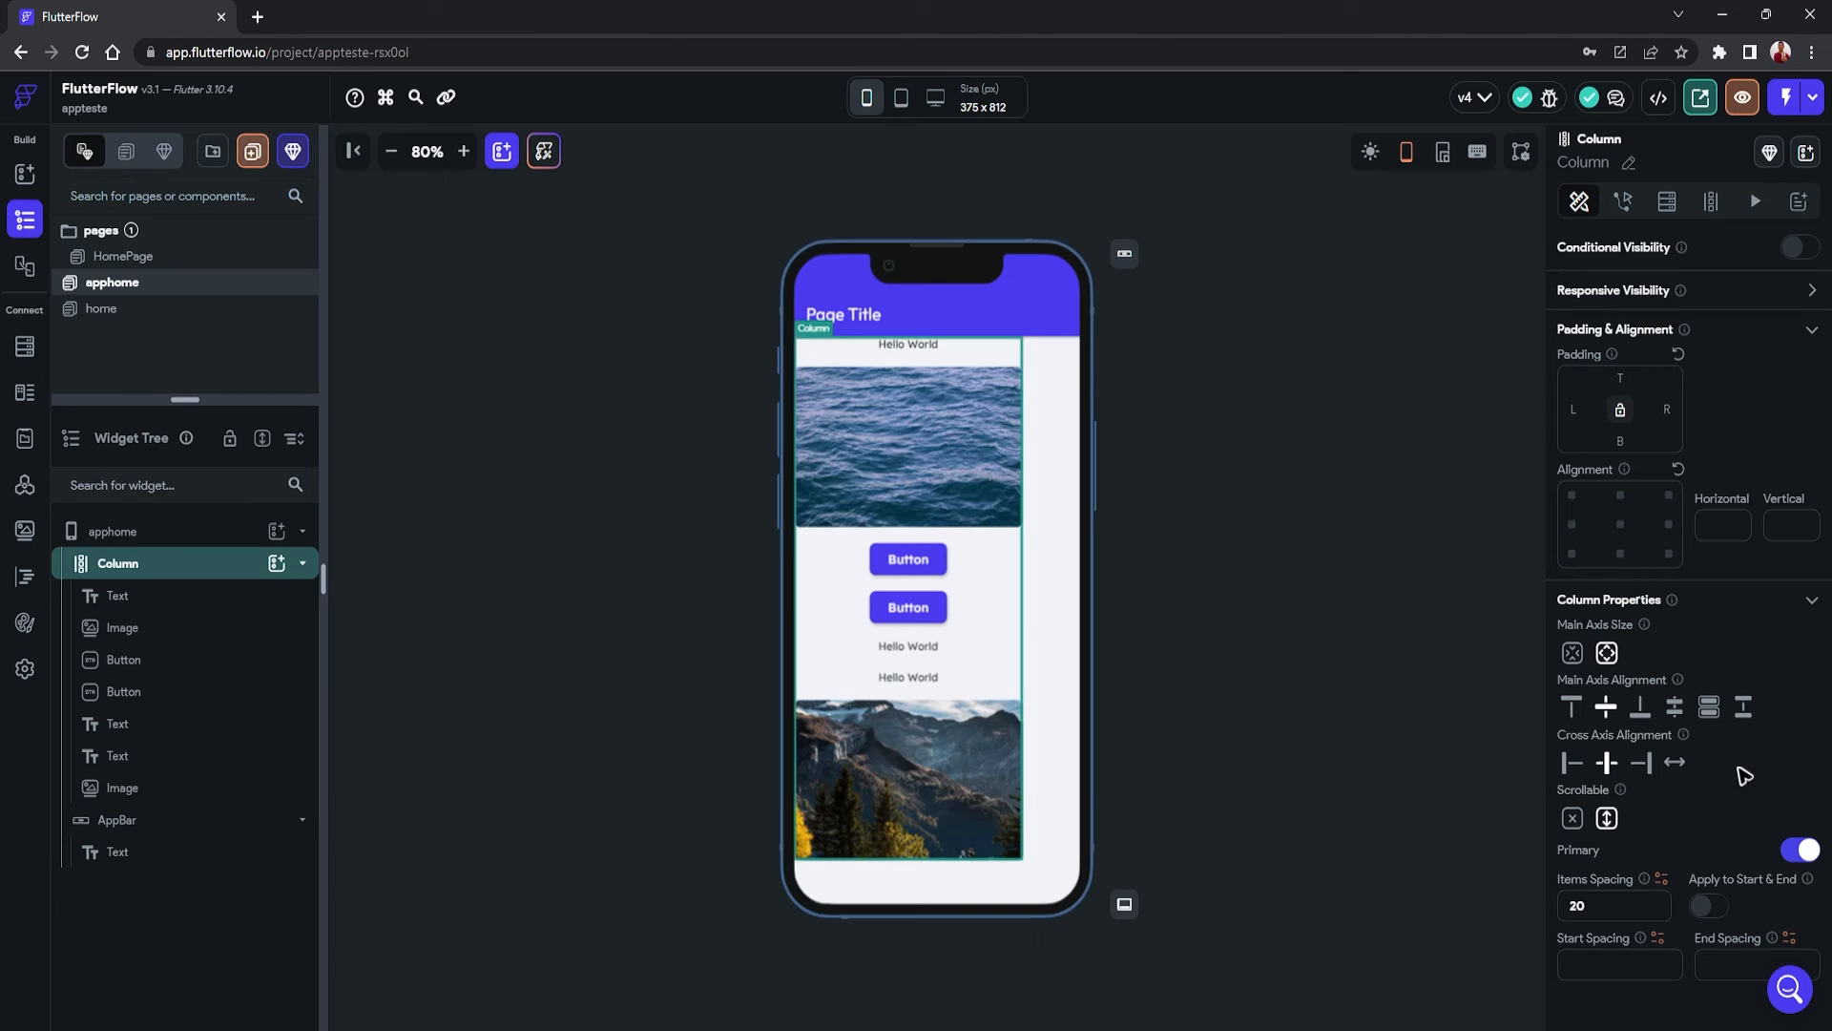
click(124, 597)
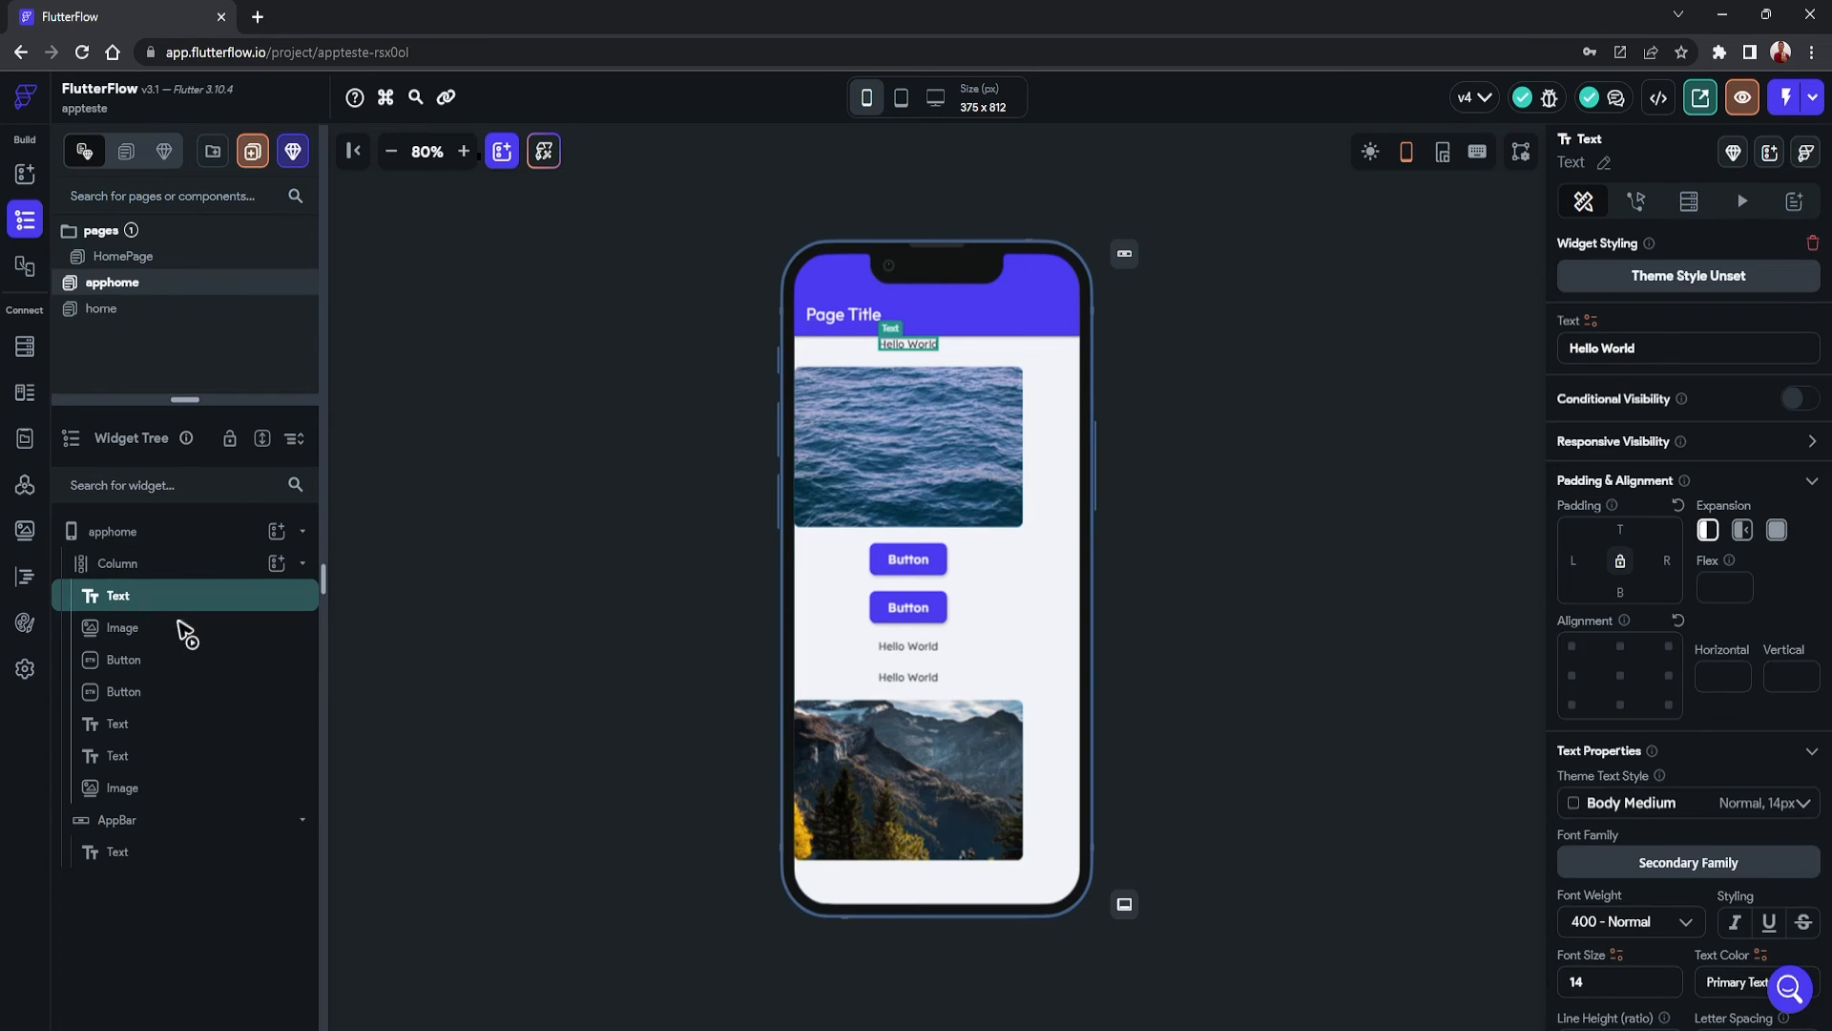
drag(1663, 349, 1545, 368)
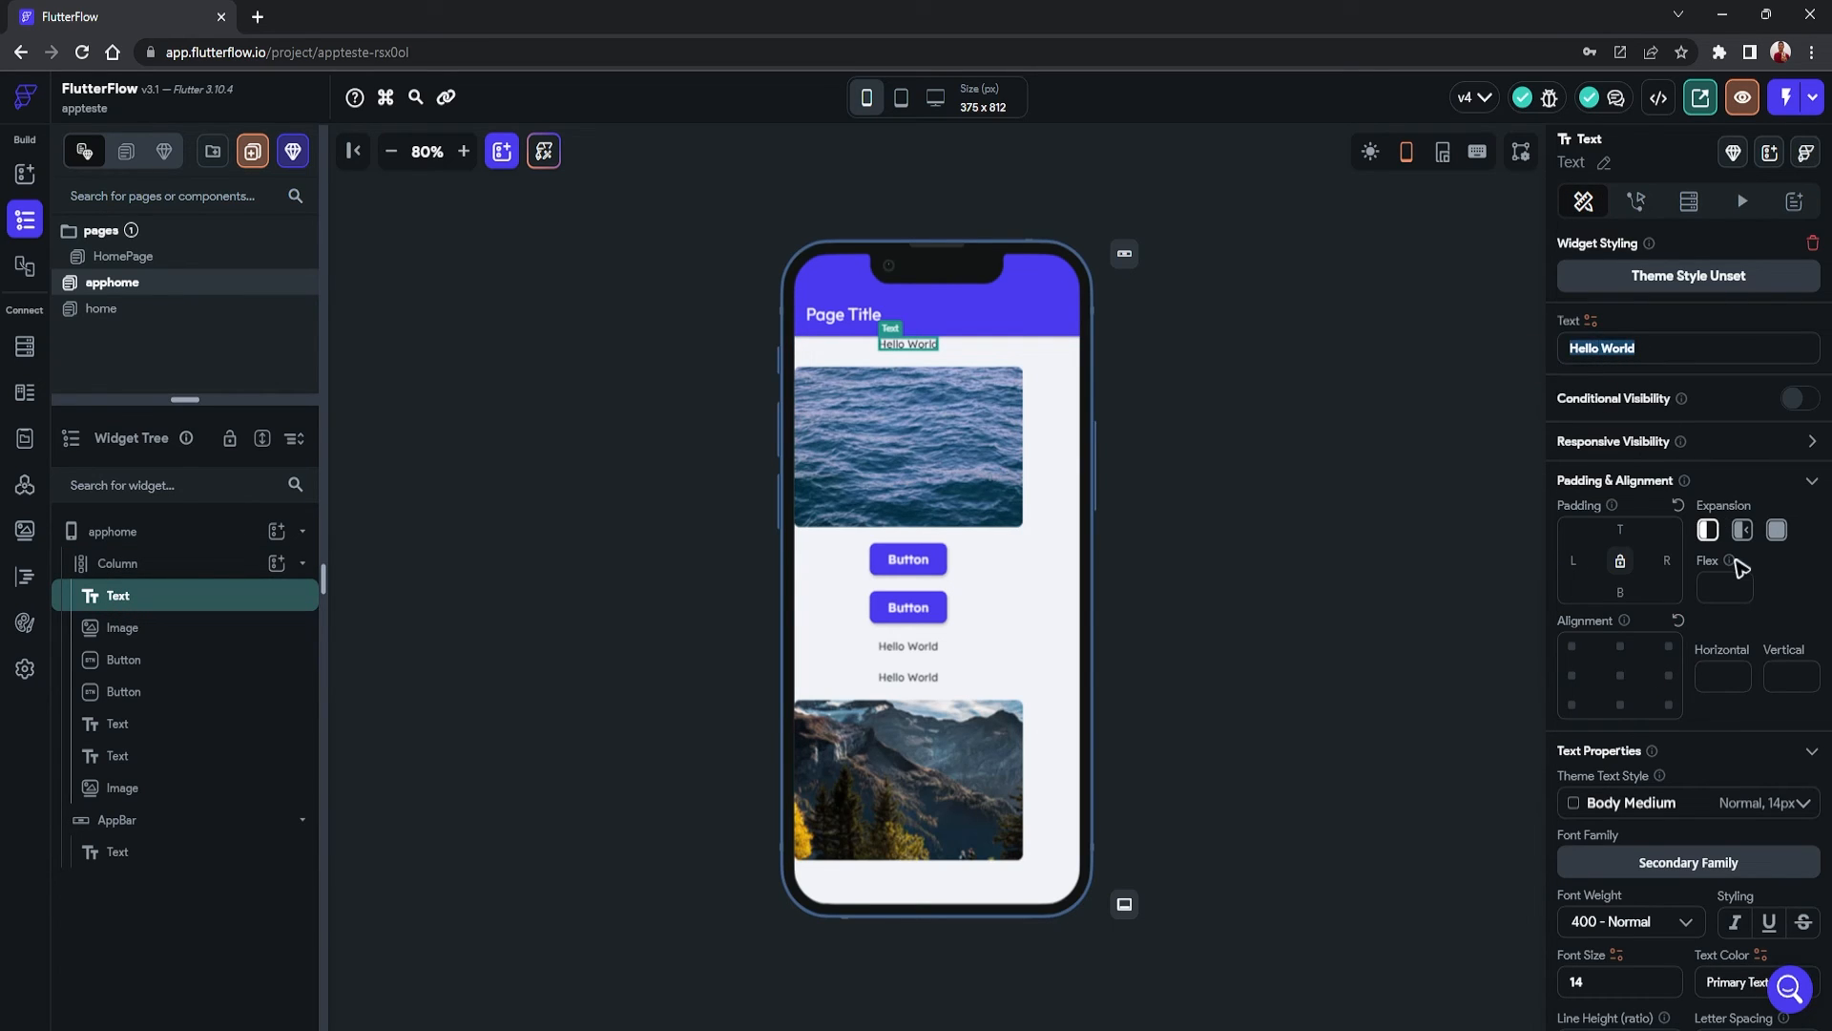
scroll(1679, 706, down, 2)
scroll(1702, 852, down, 1)
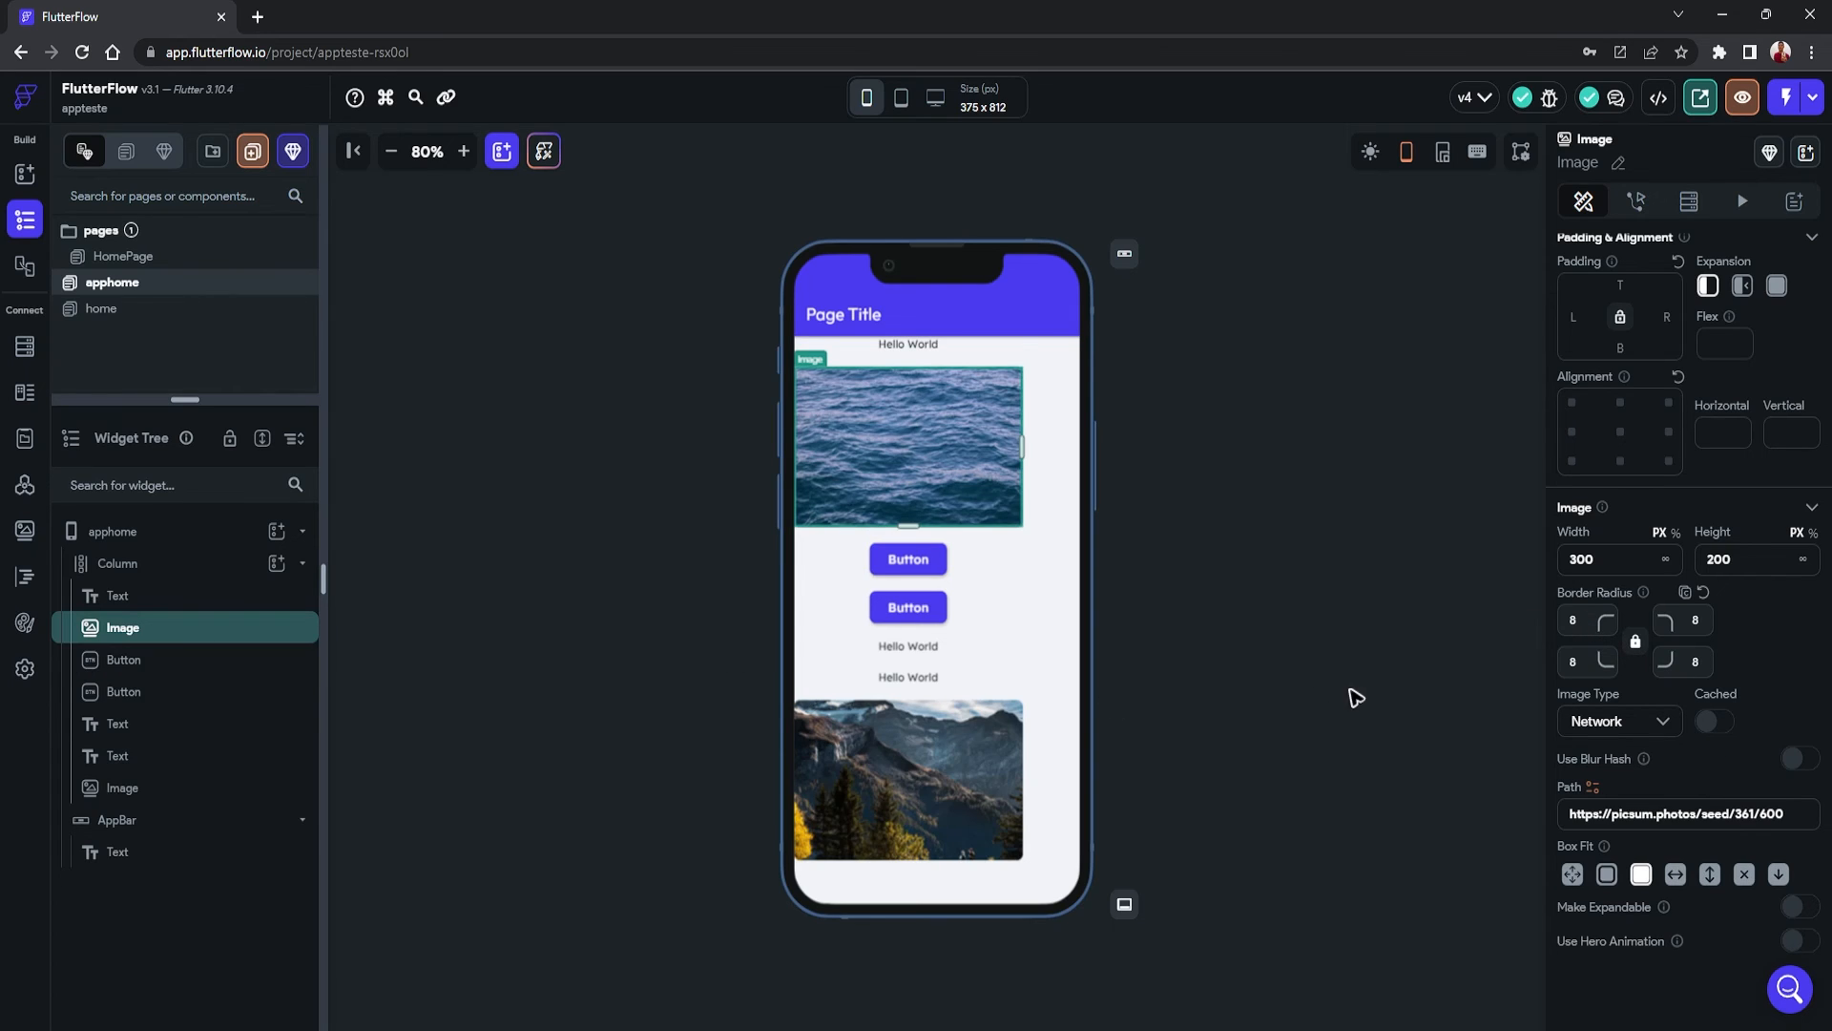
click(127, 660)
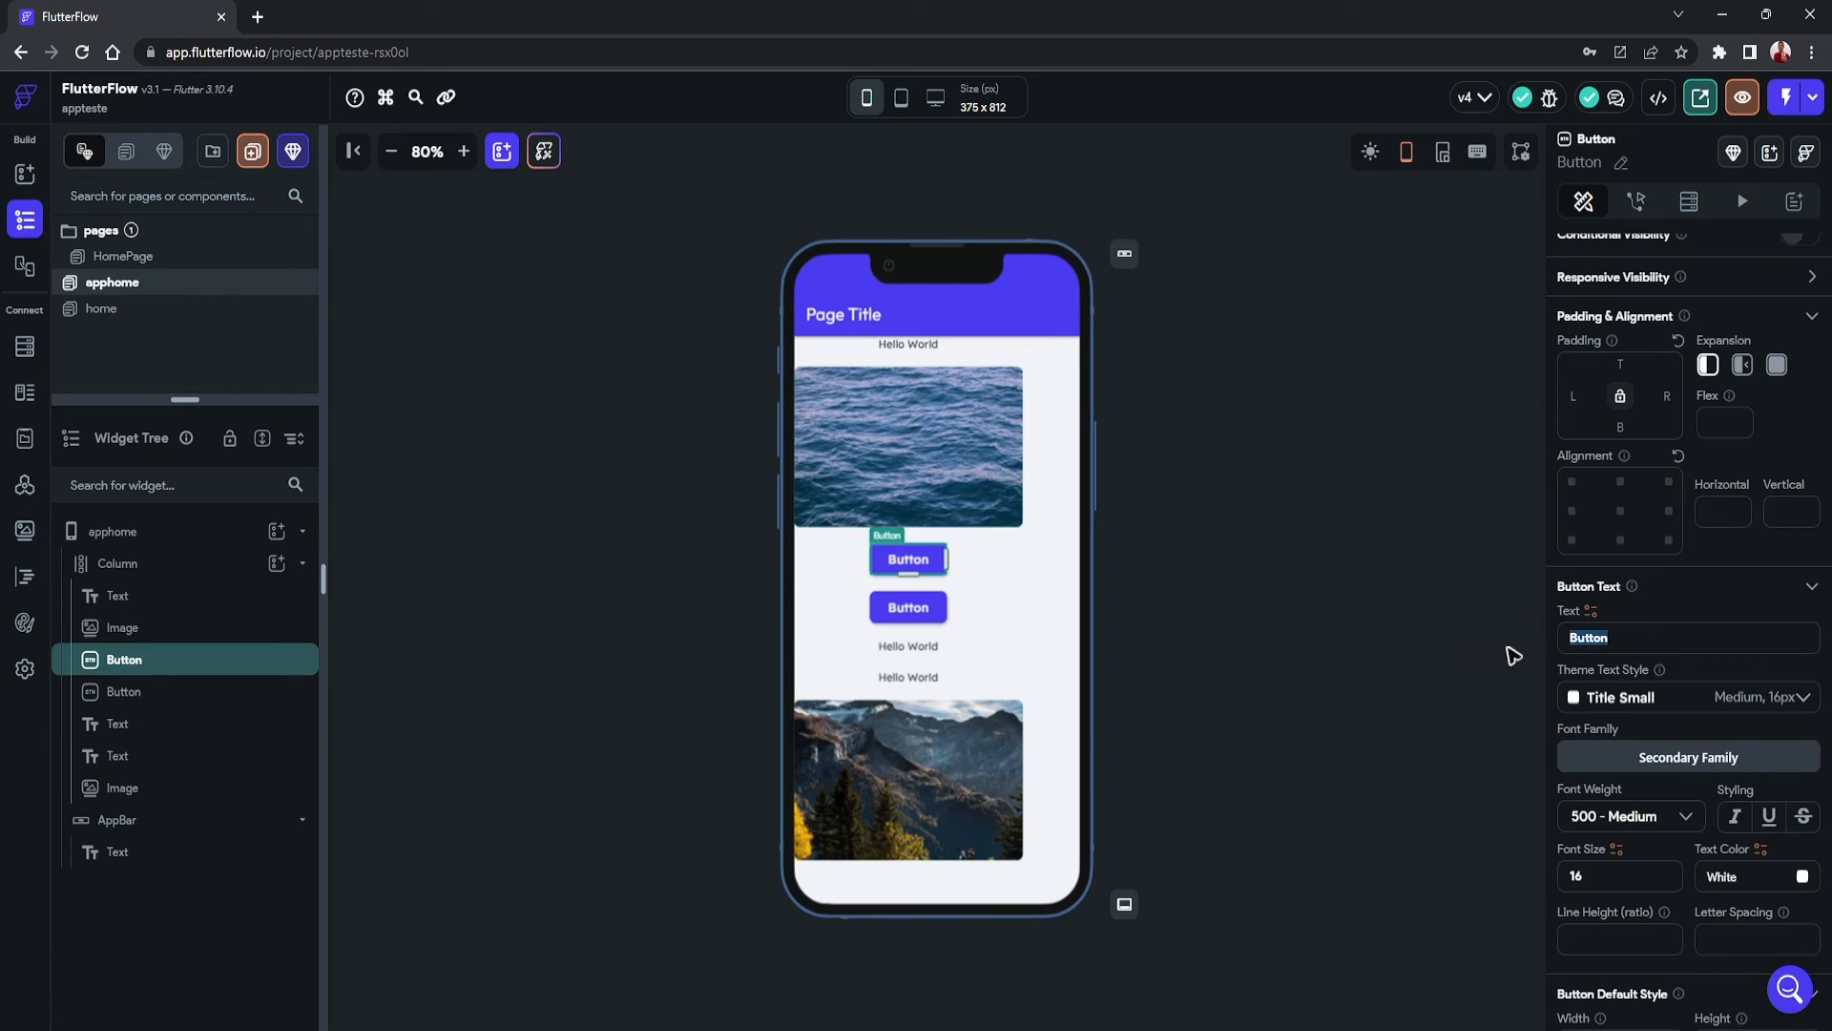
scroll(1662, 694, down, 1)
scroll(1662, 693, down, 4)
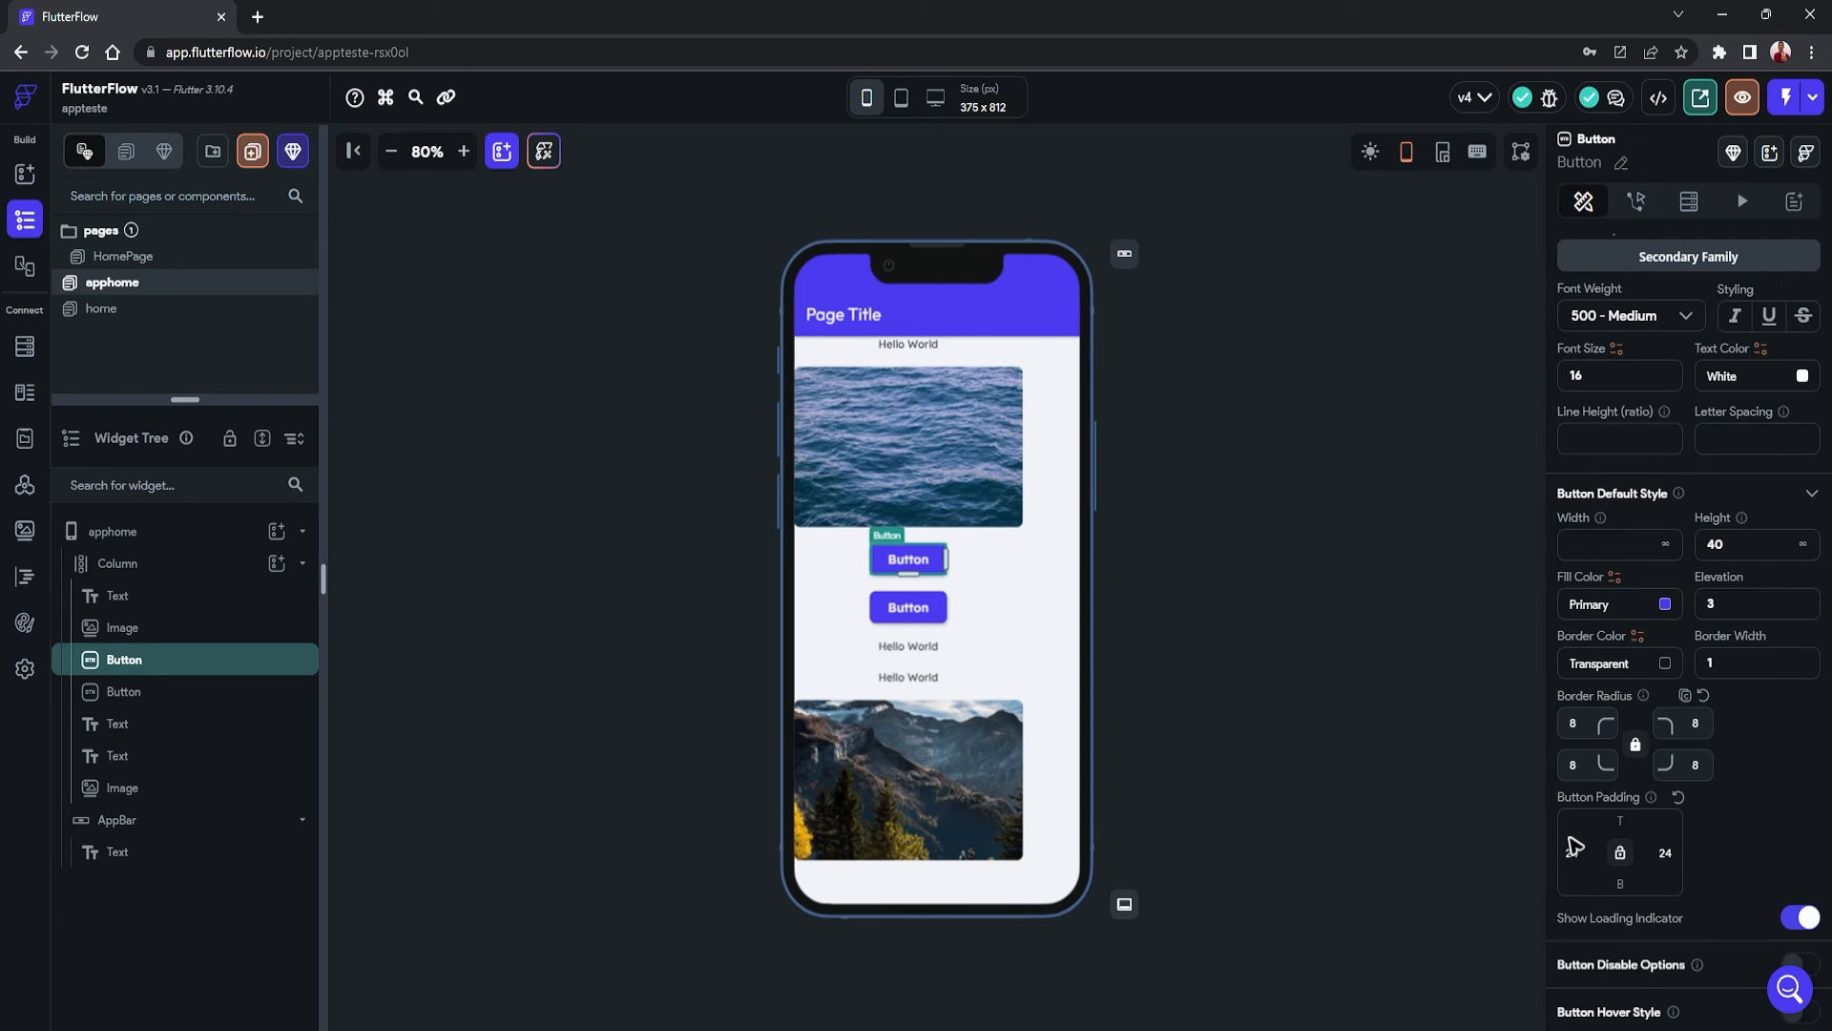
scroll(1569, 839, down, 2)
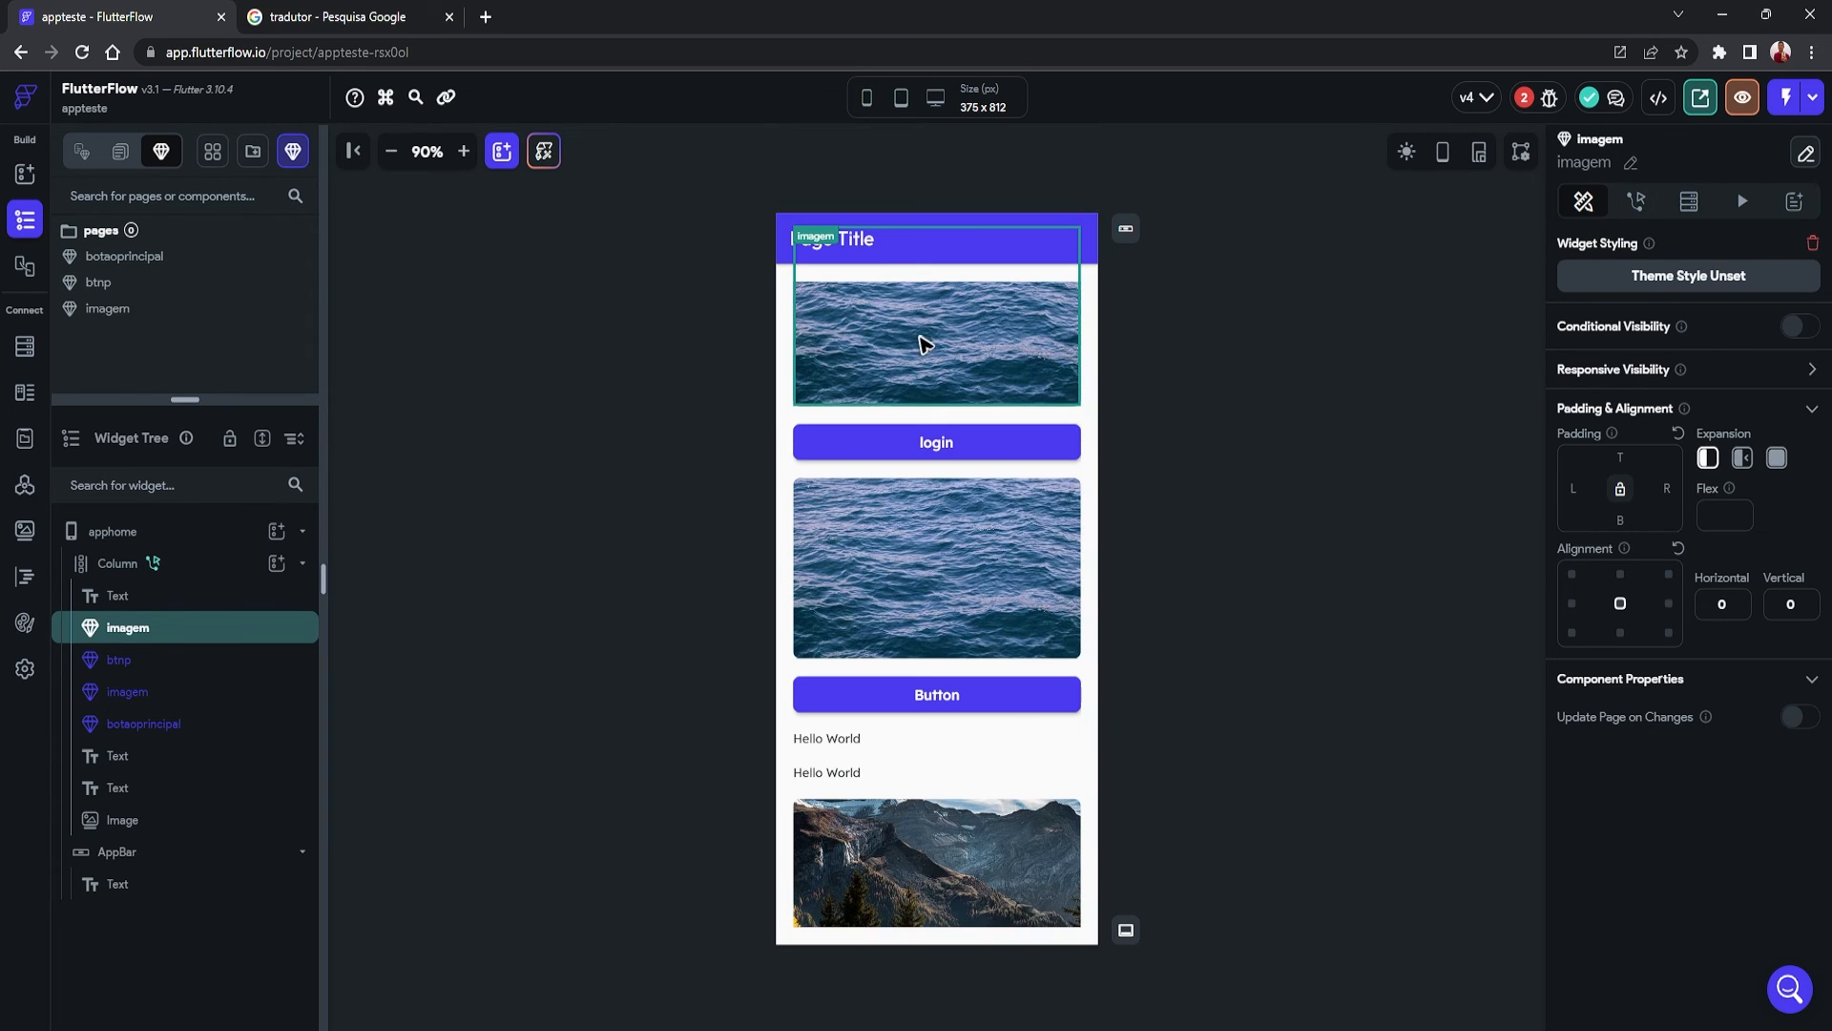
Set the apphome page background colour to dark red #401C1C
click(1275, 368)
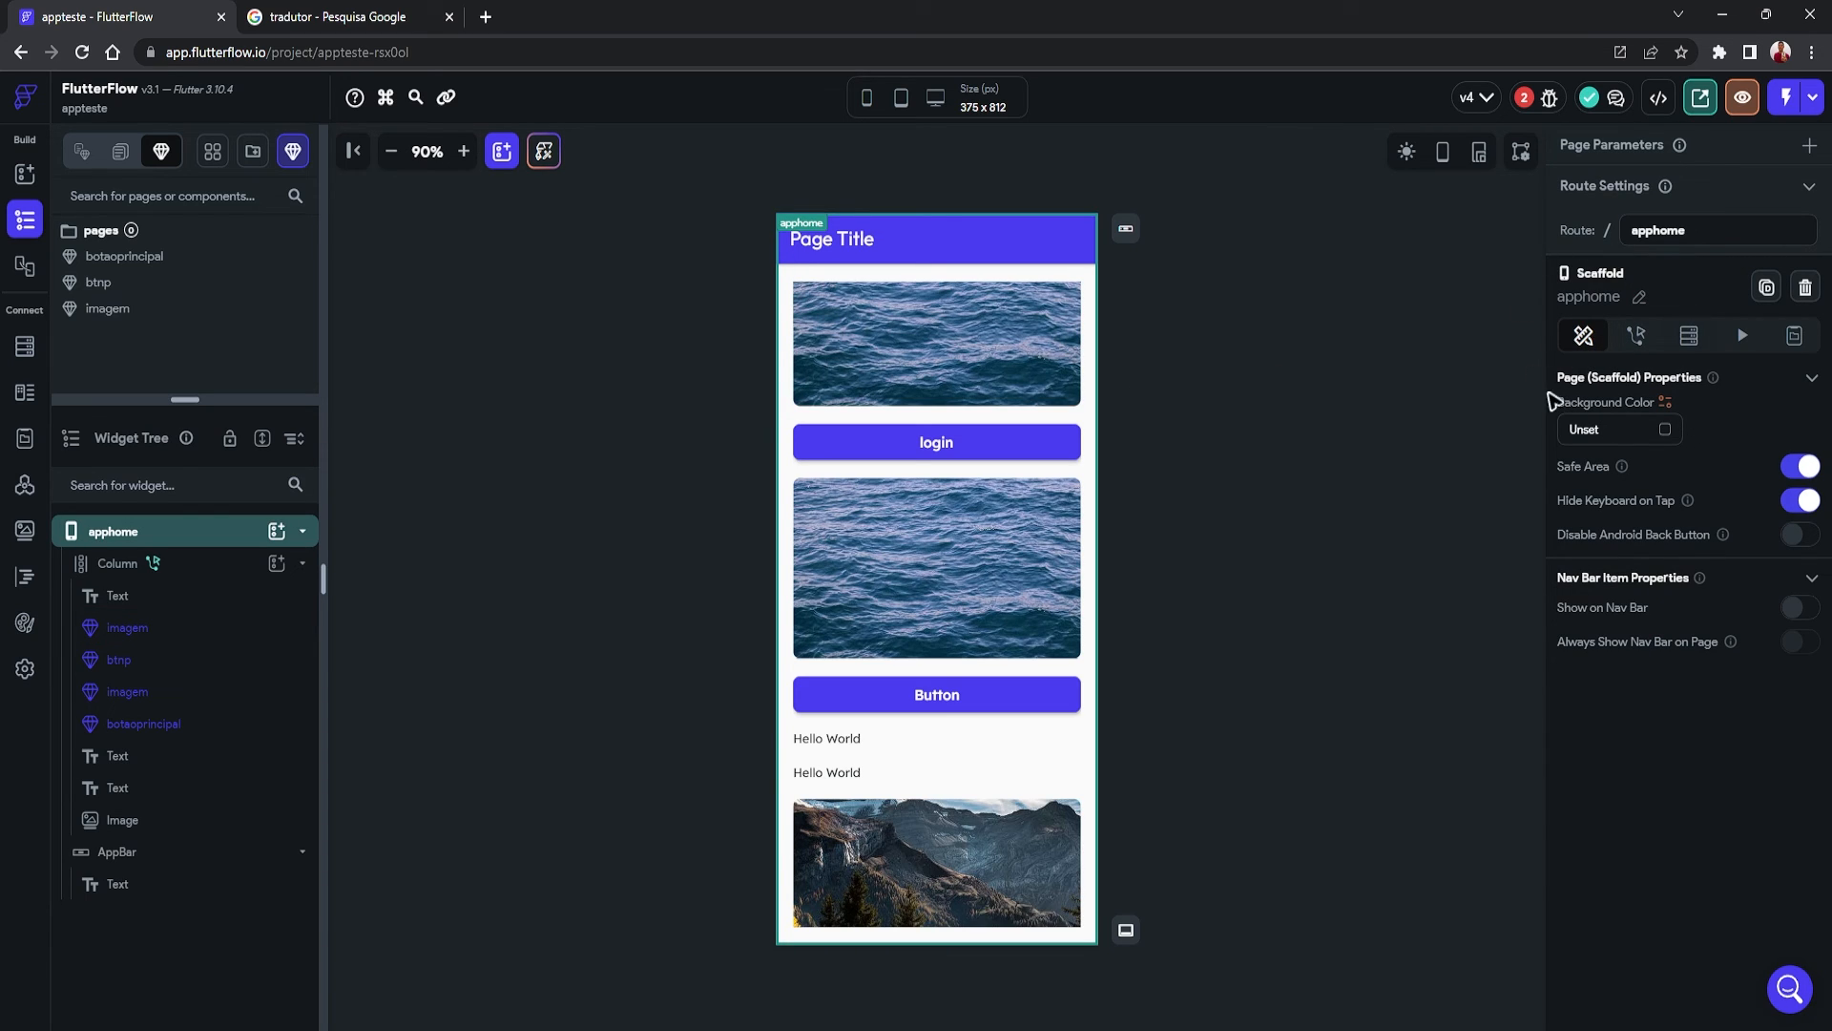
click(1665, 432)
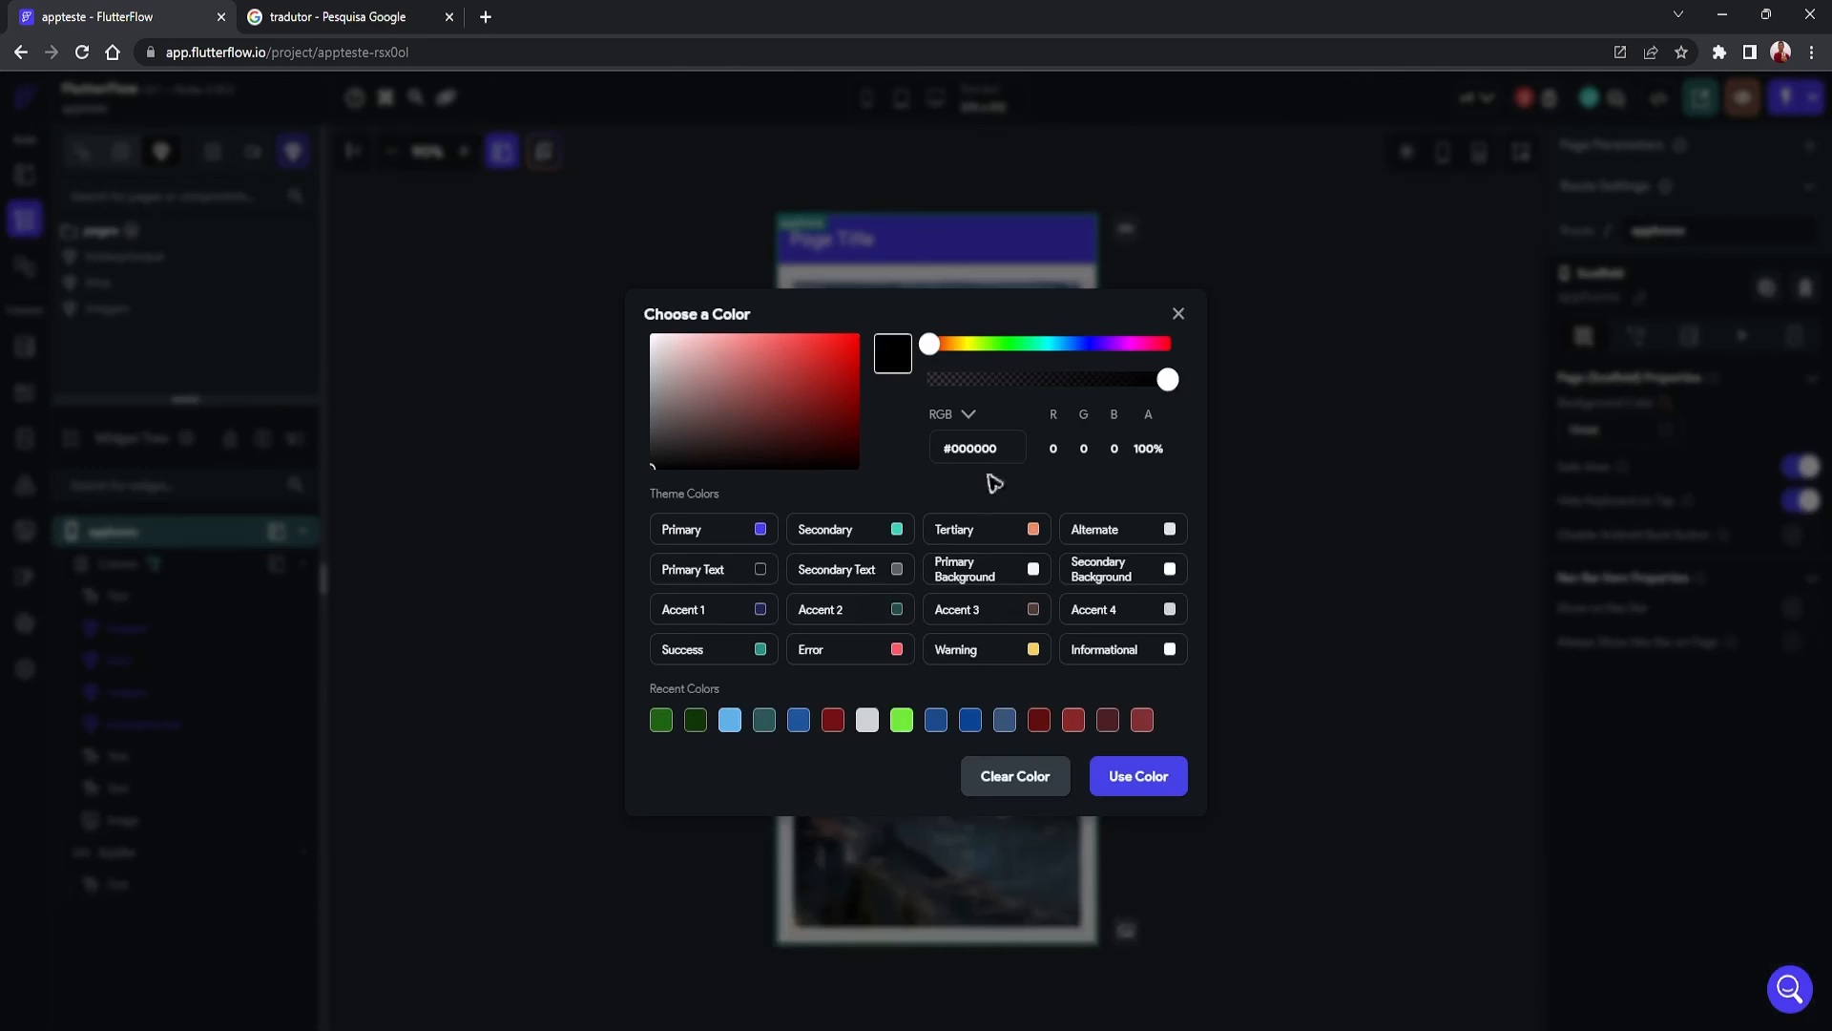
click(768, 435)
click(1162, 790)
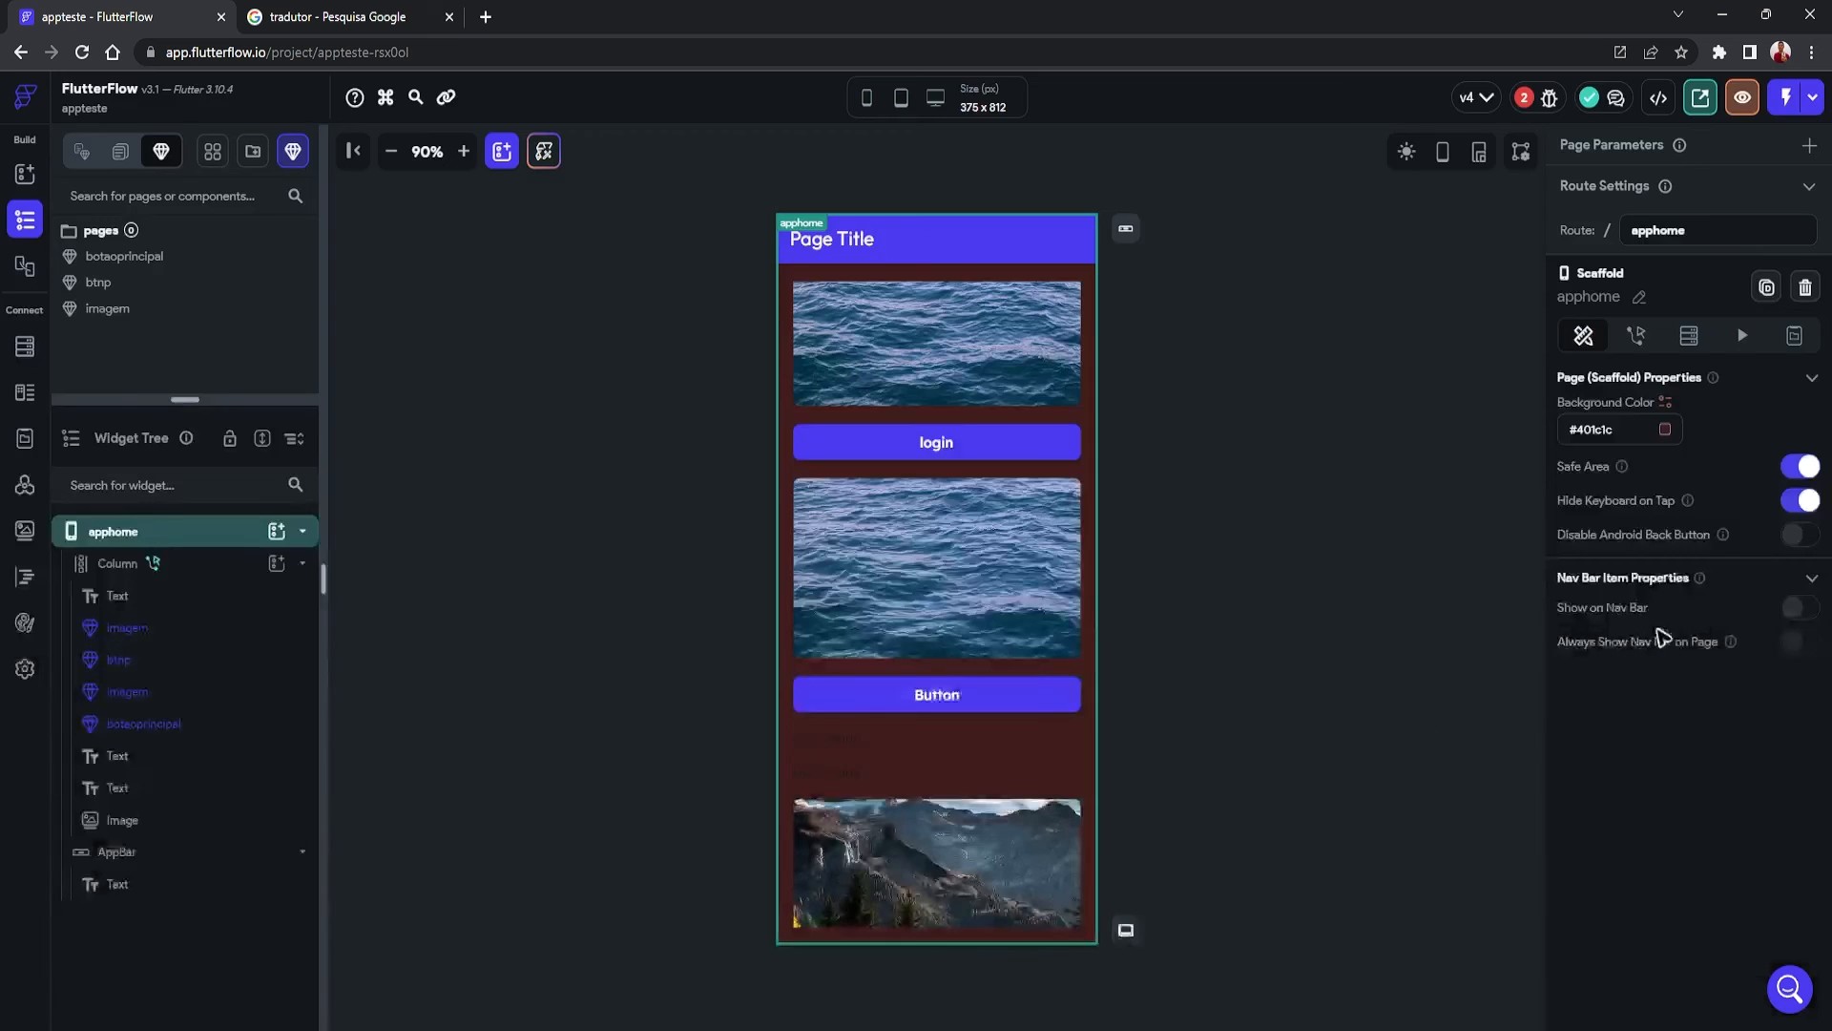
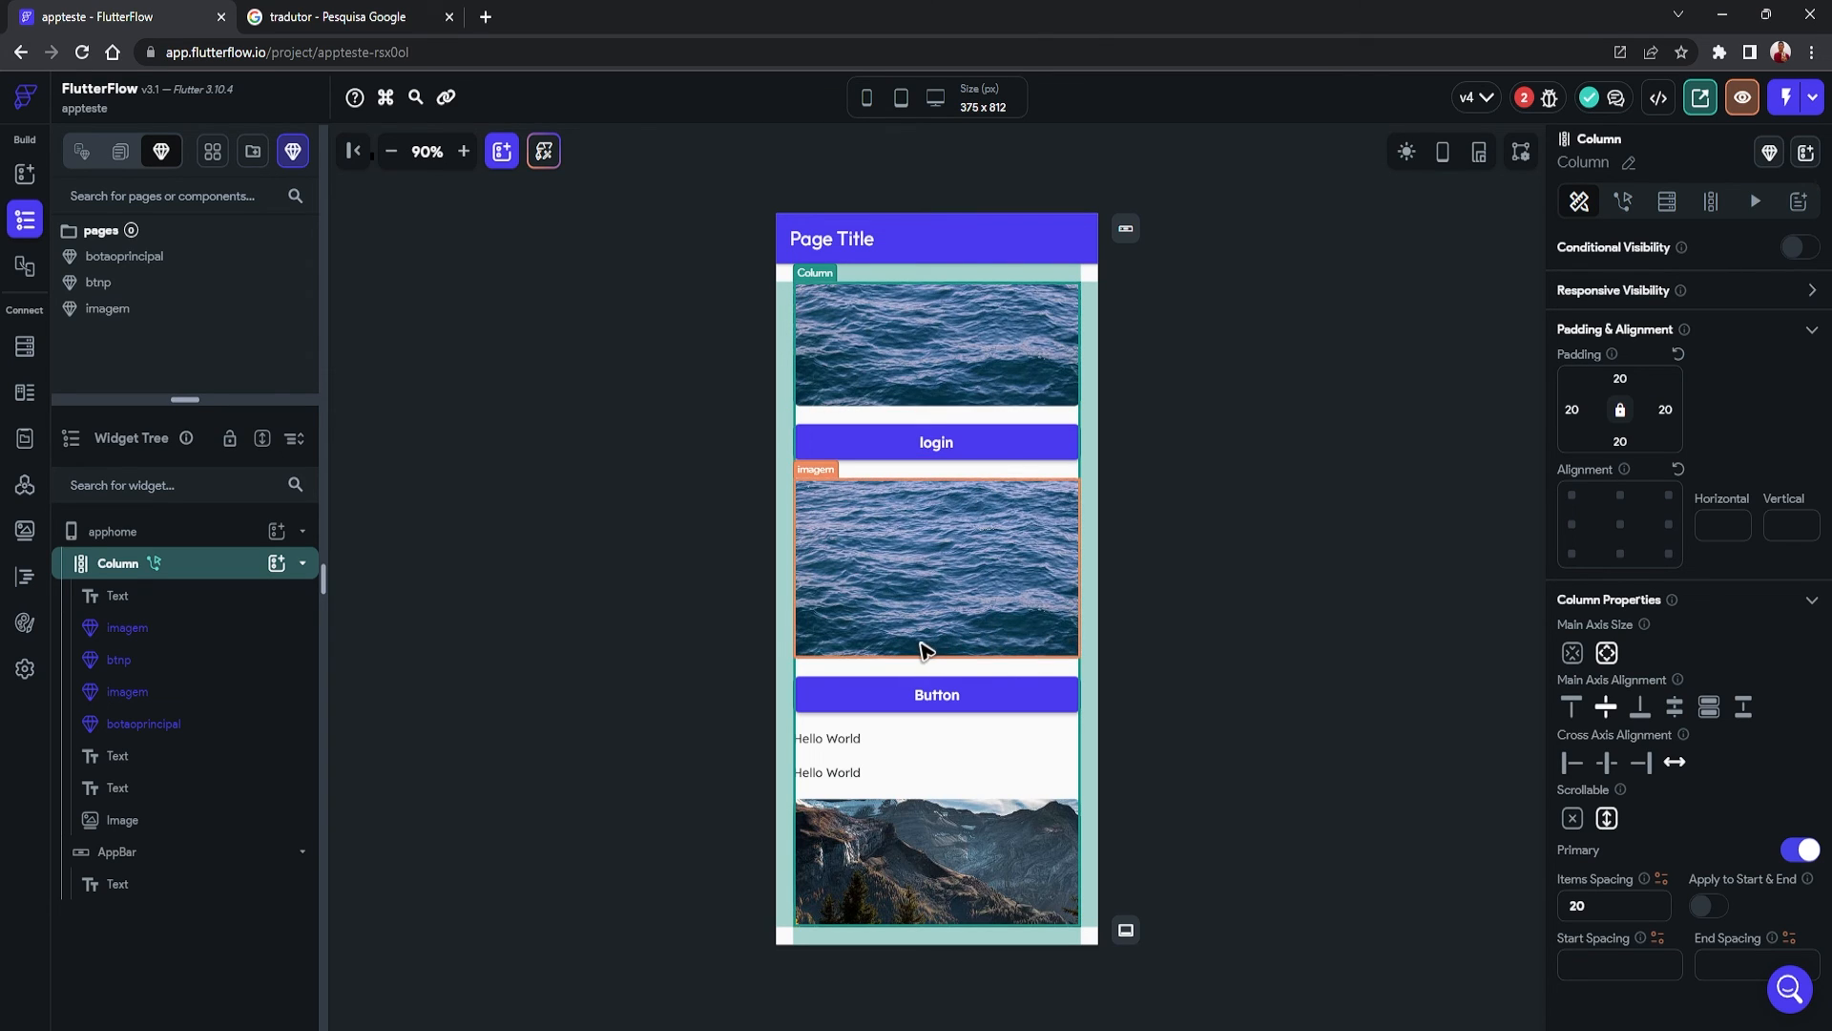
Turn the selected mountain Image into a custom component called IMAGEMPADRAO
click(922, 827)
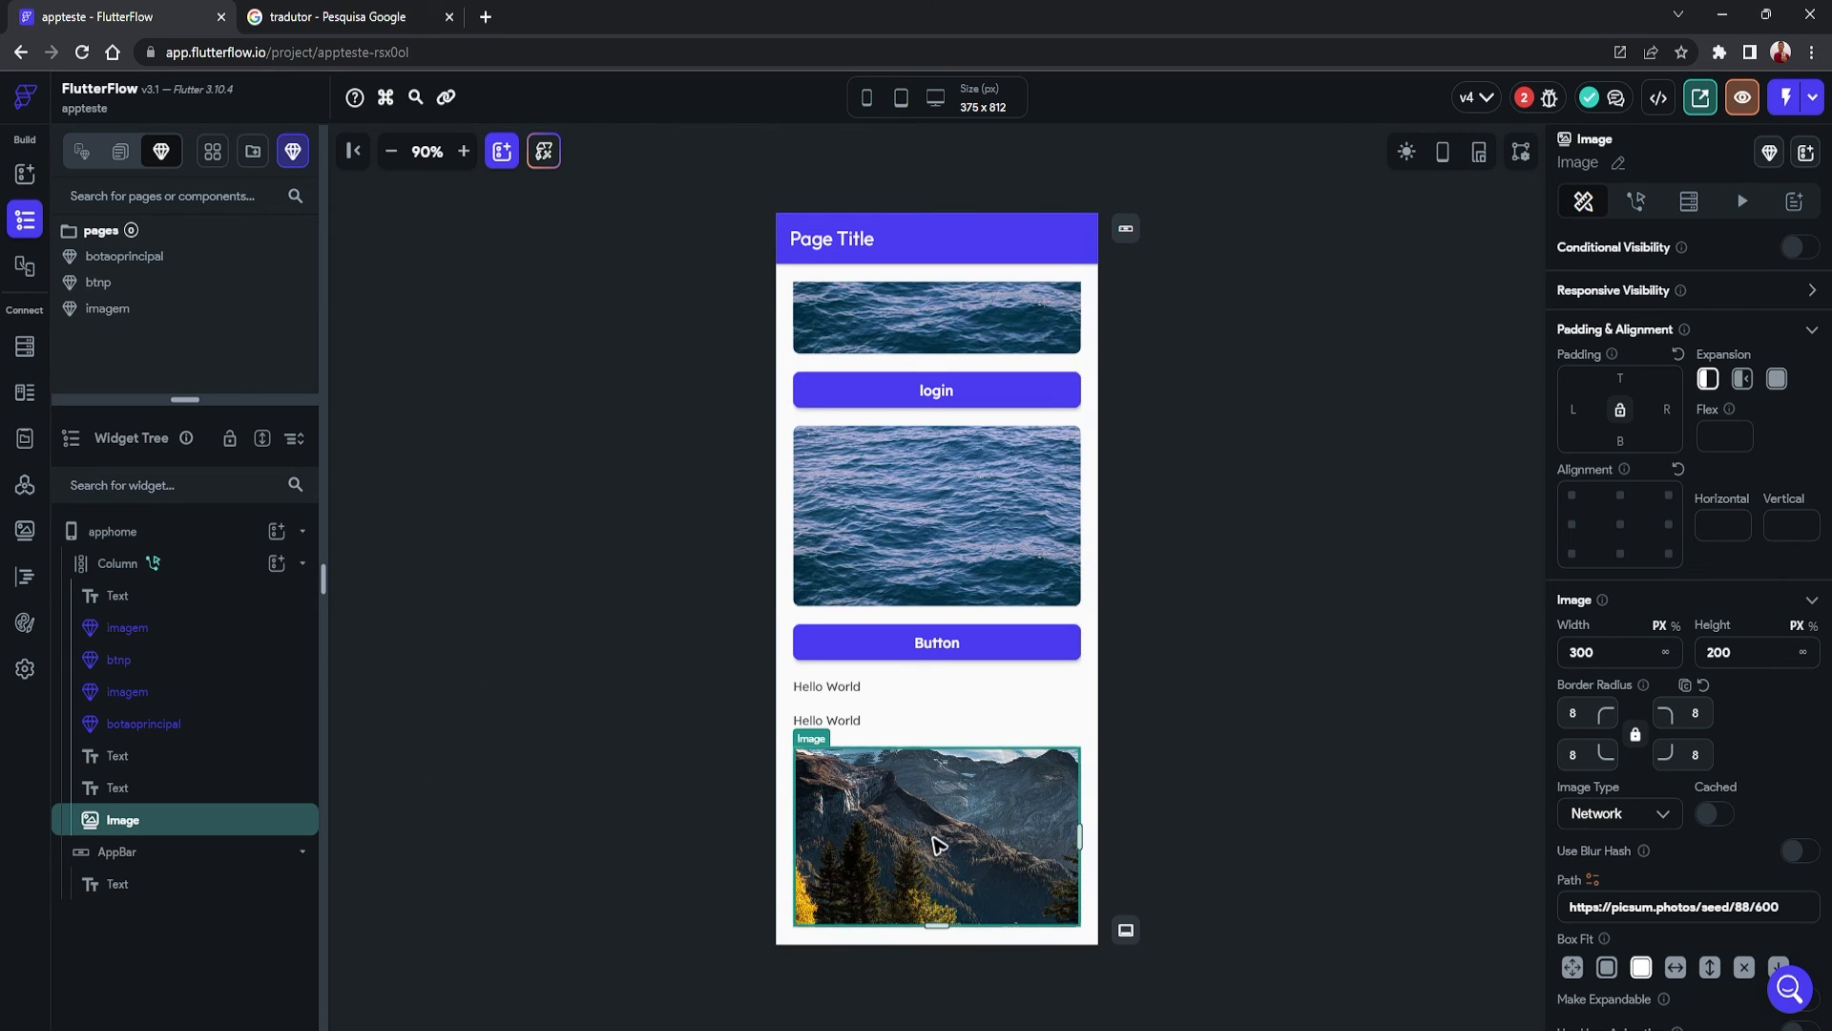
click(1770, 152)
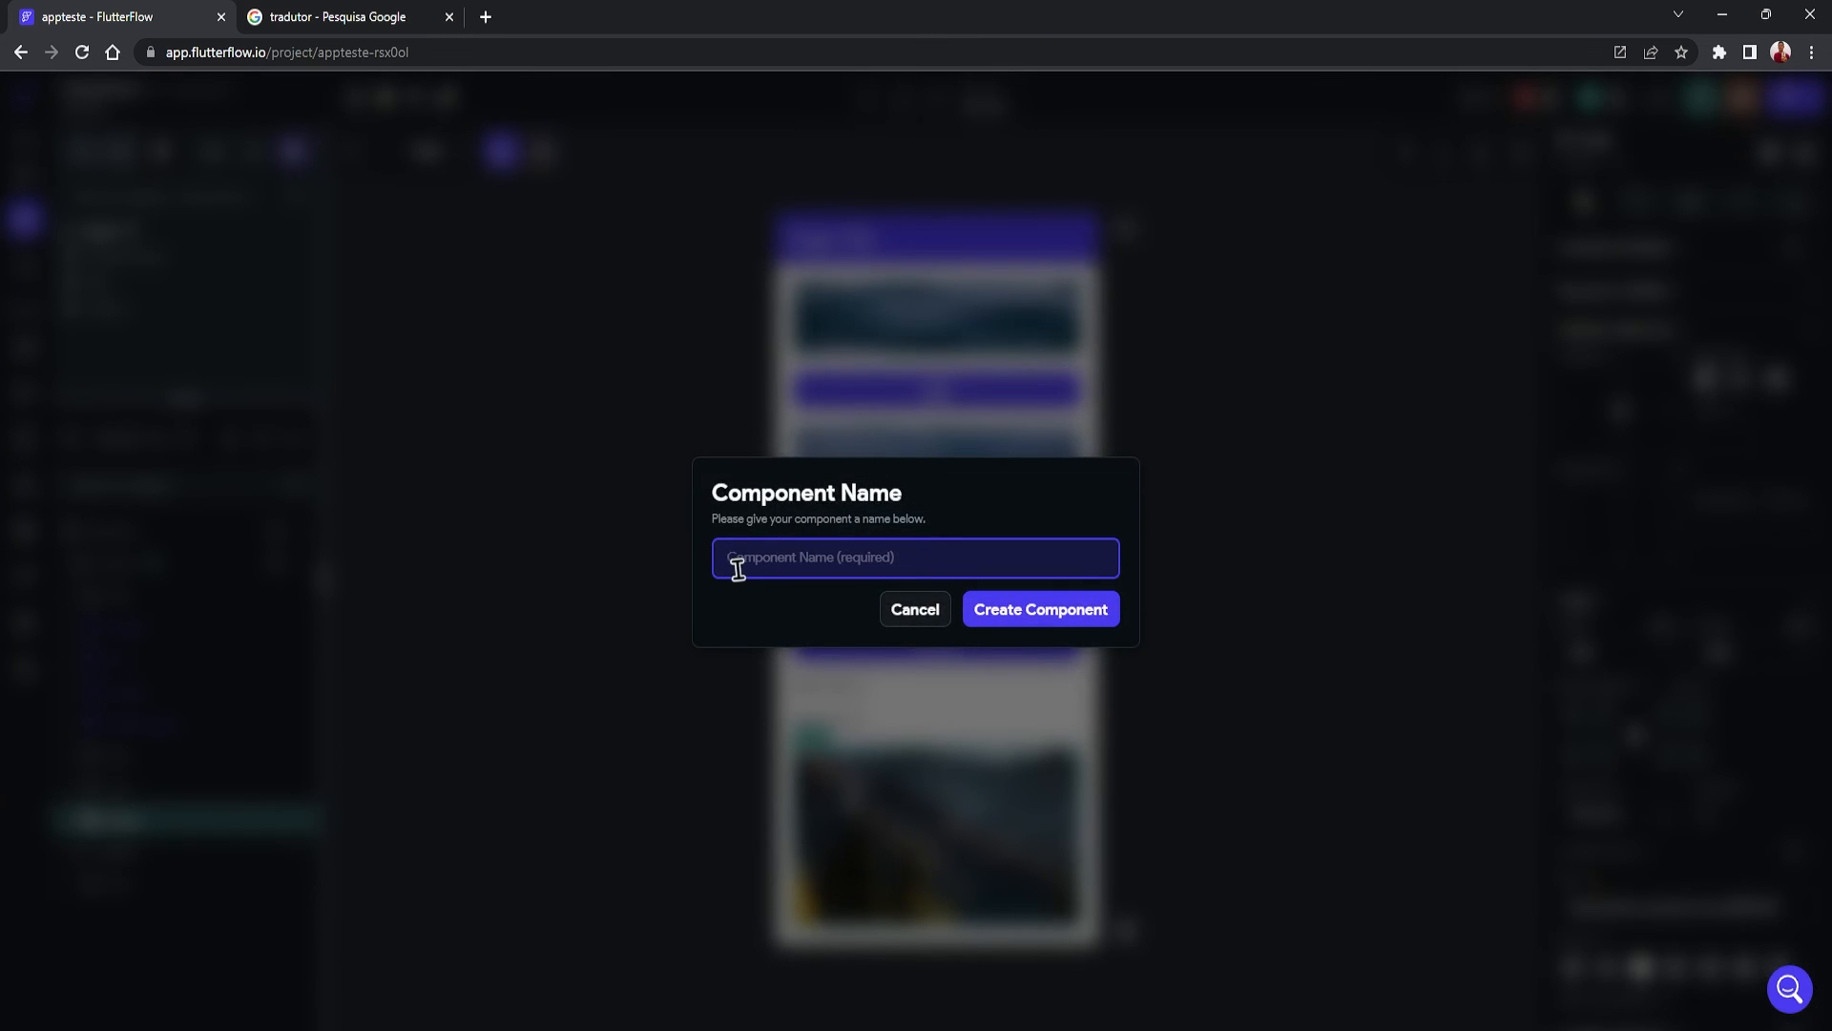
text(IMAGEMPADRAO)
click(1065, 611)
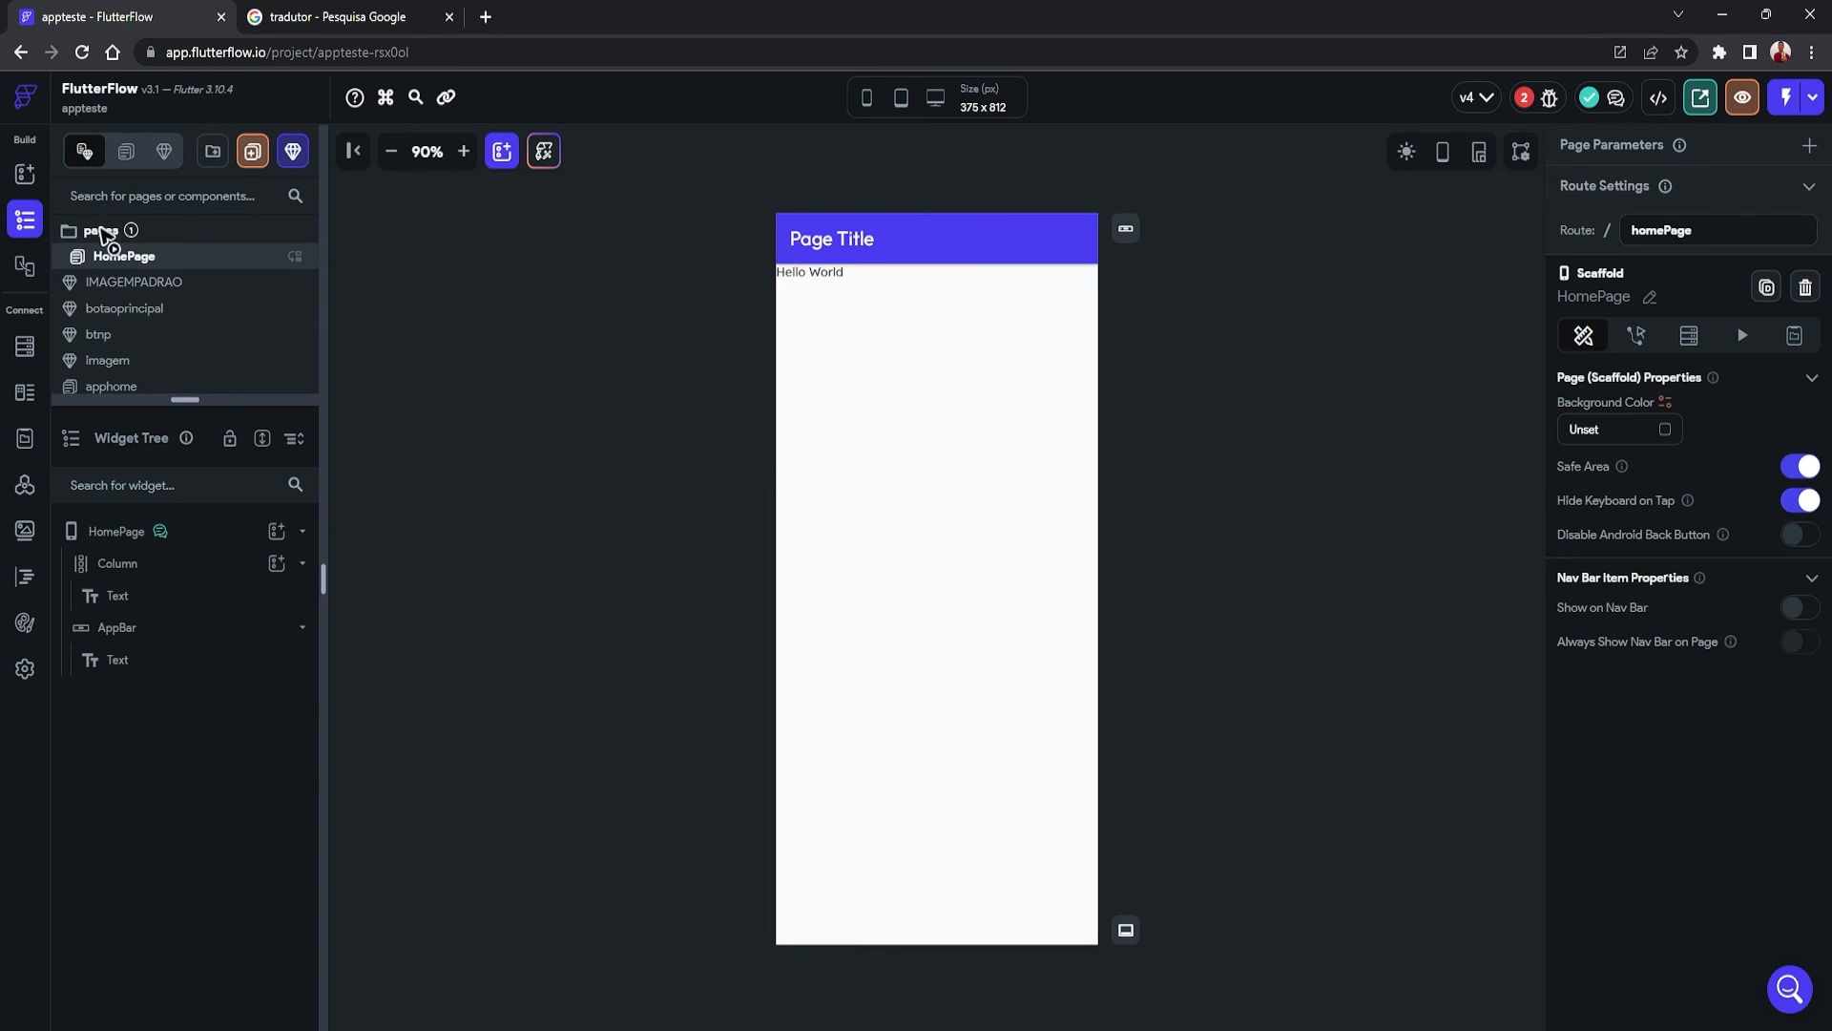
Drag the IMAGEMPADRAO component from the Components palette onto the apphome column
click(25, 174)
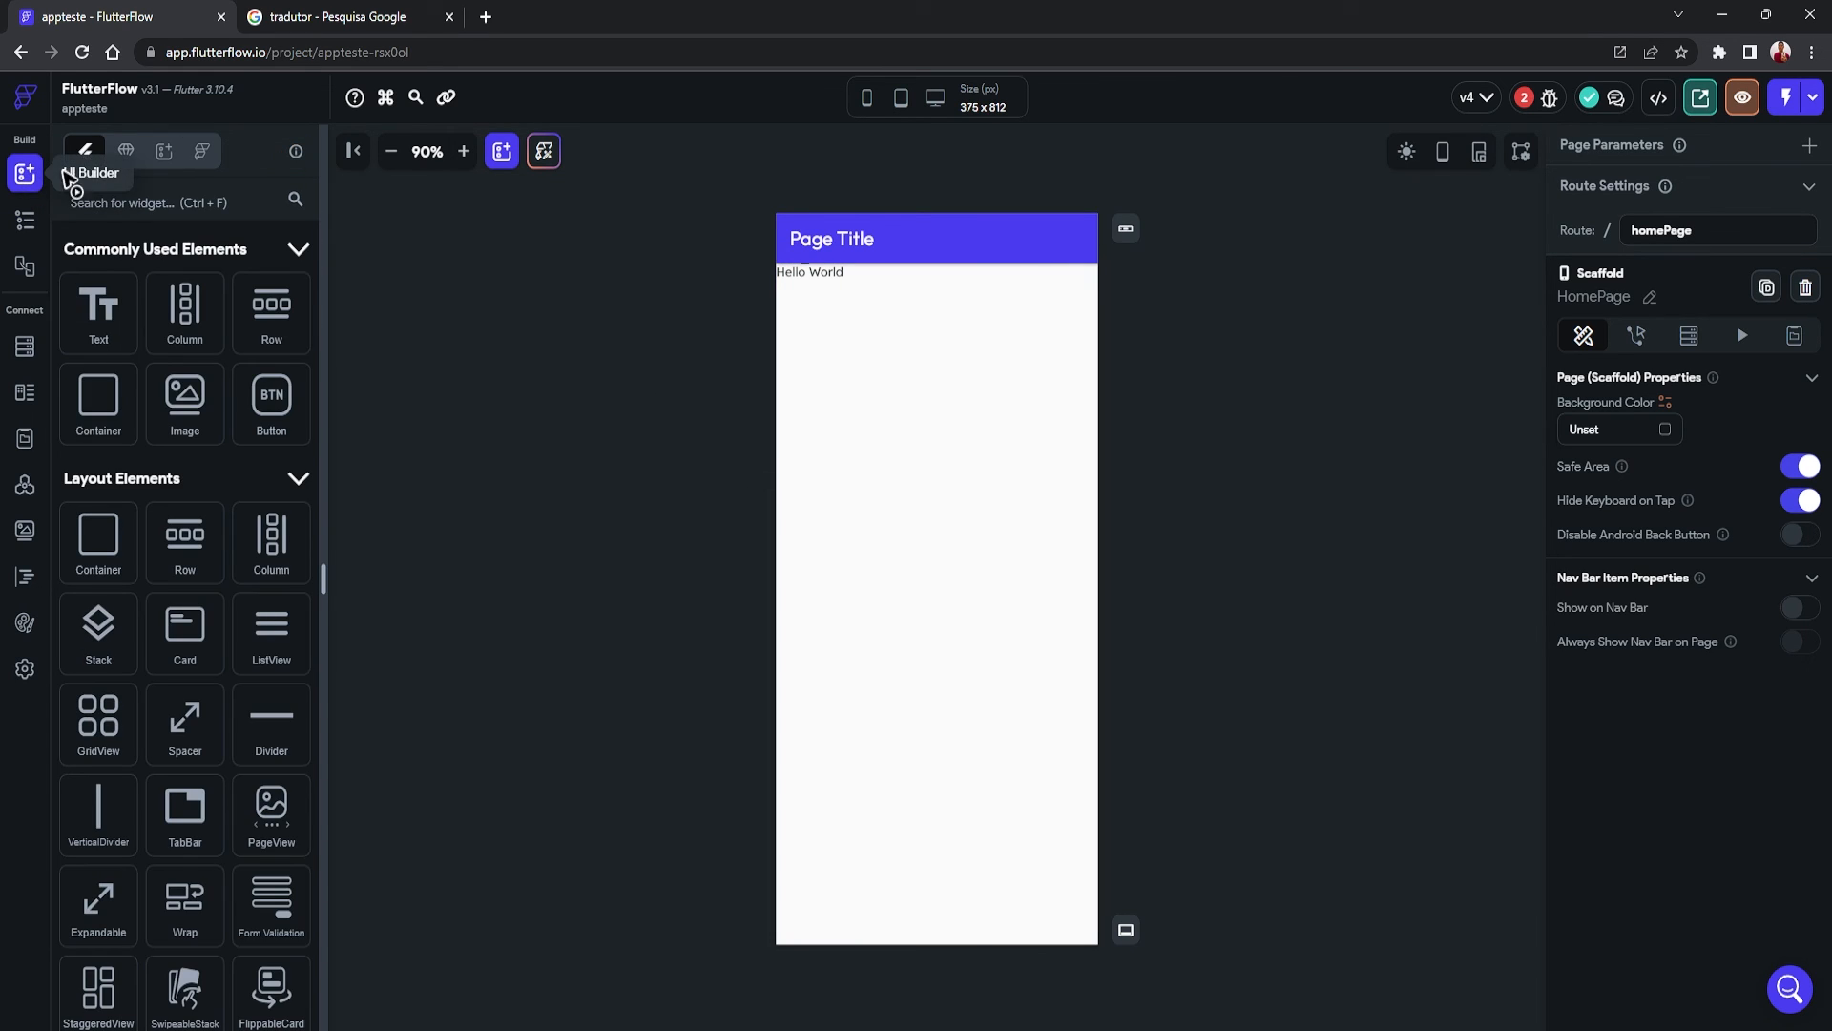
click(124, 151)
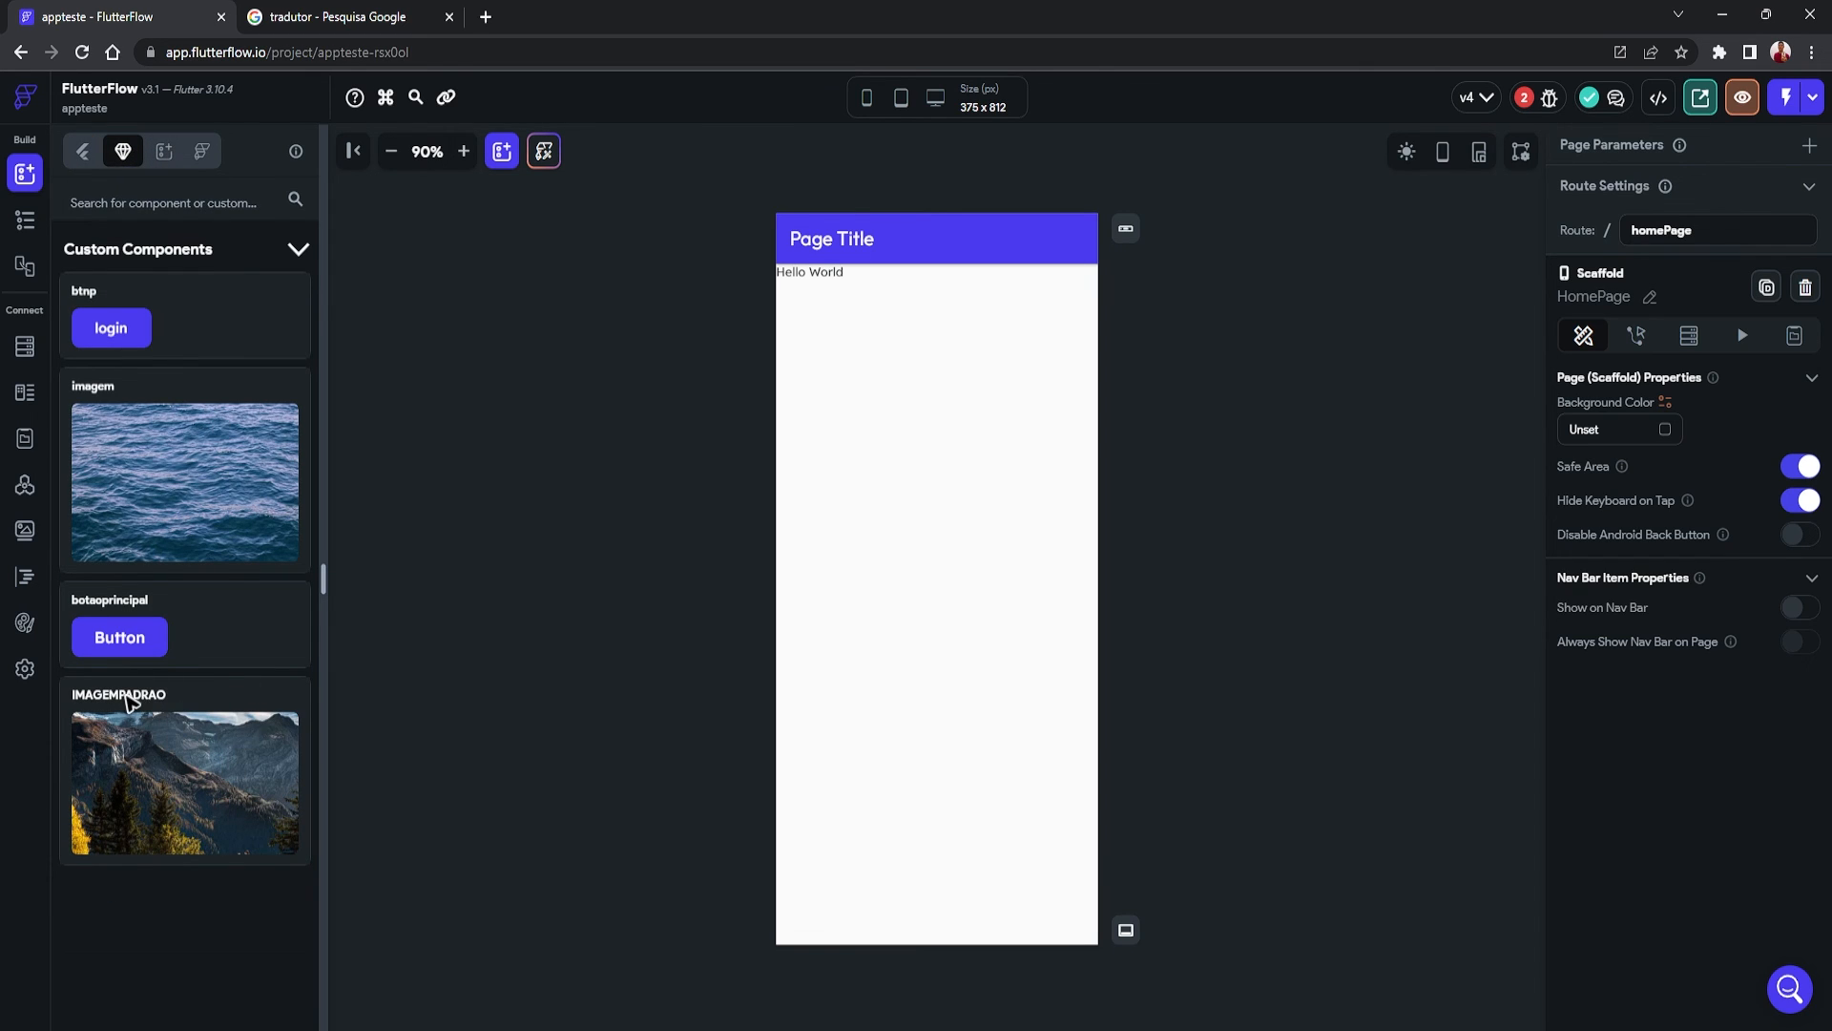
drag(129, 702, 796, 450)
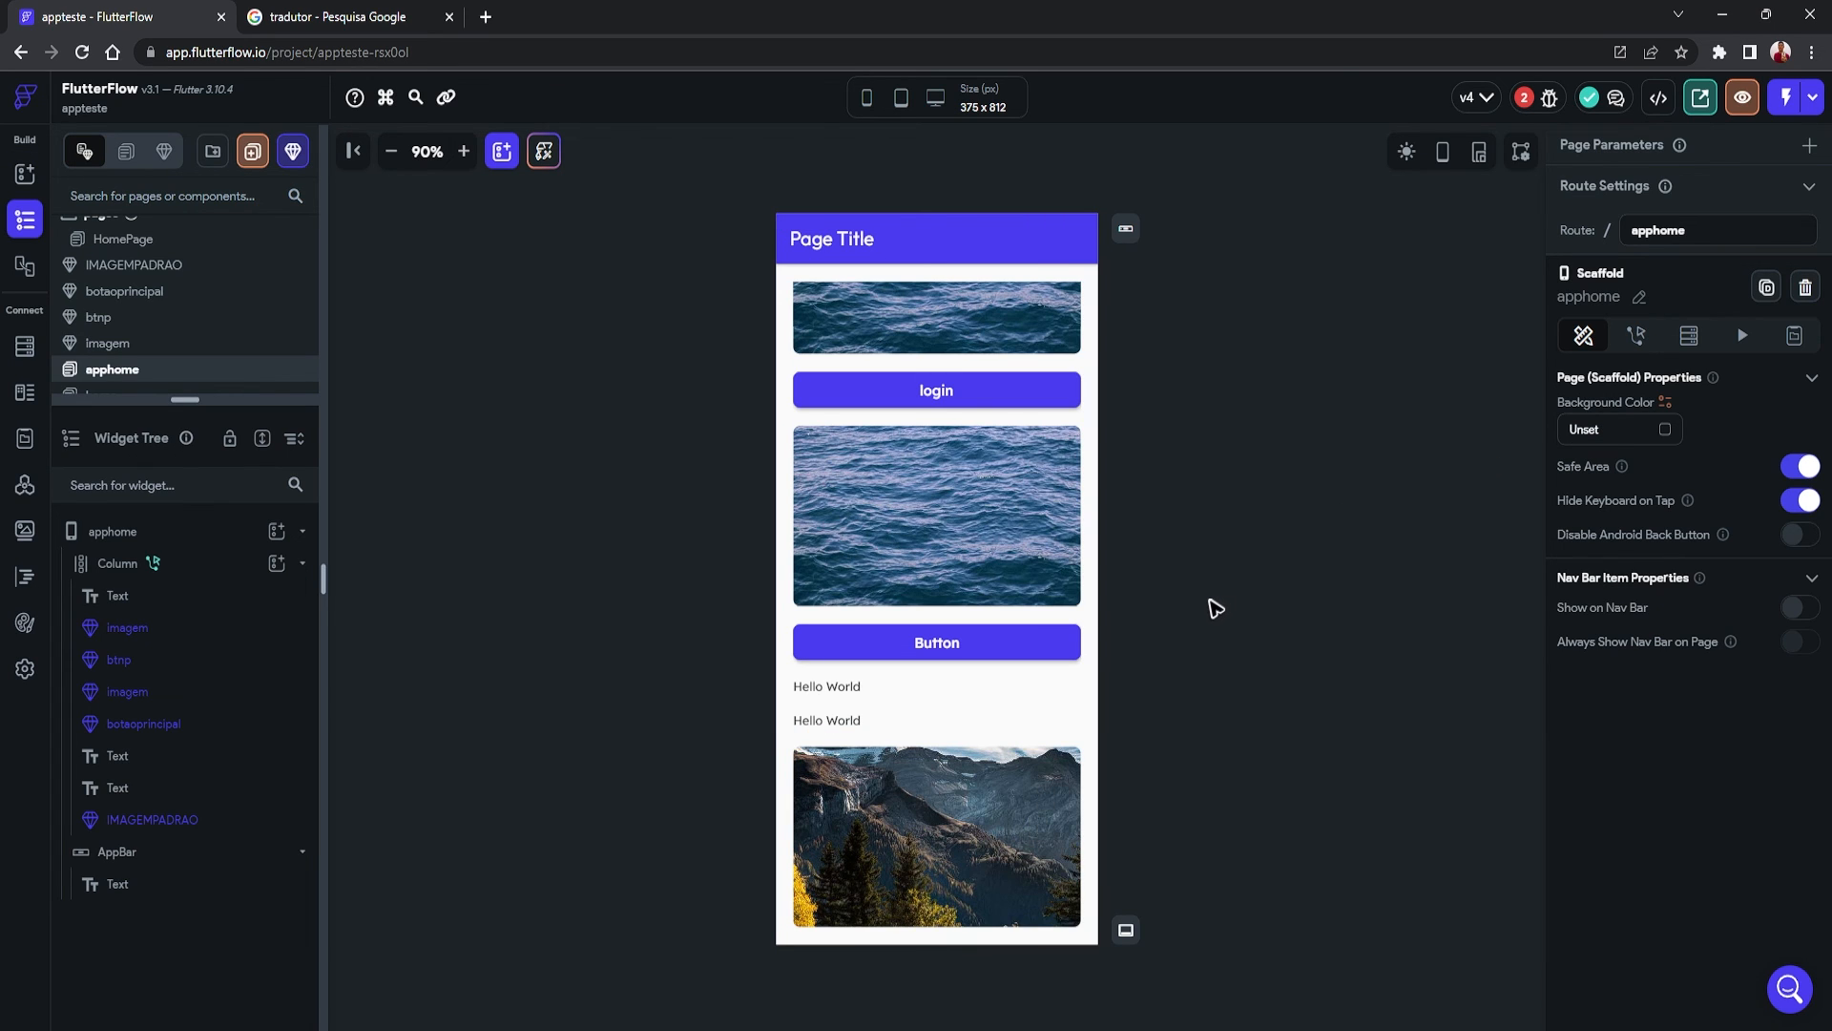
Save the first Hello World text as template TEXTO and view it under My Templates
click(850, 688)
right_click(851, 690)
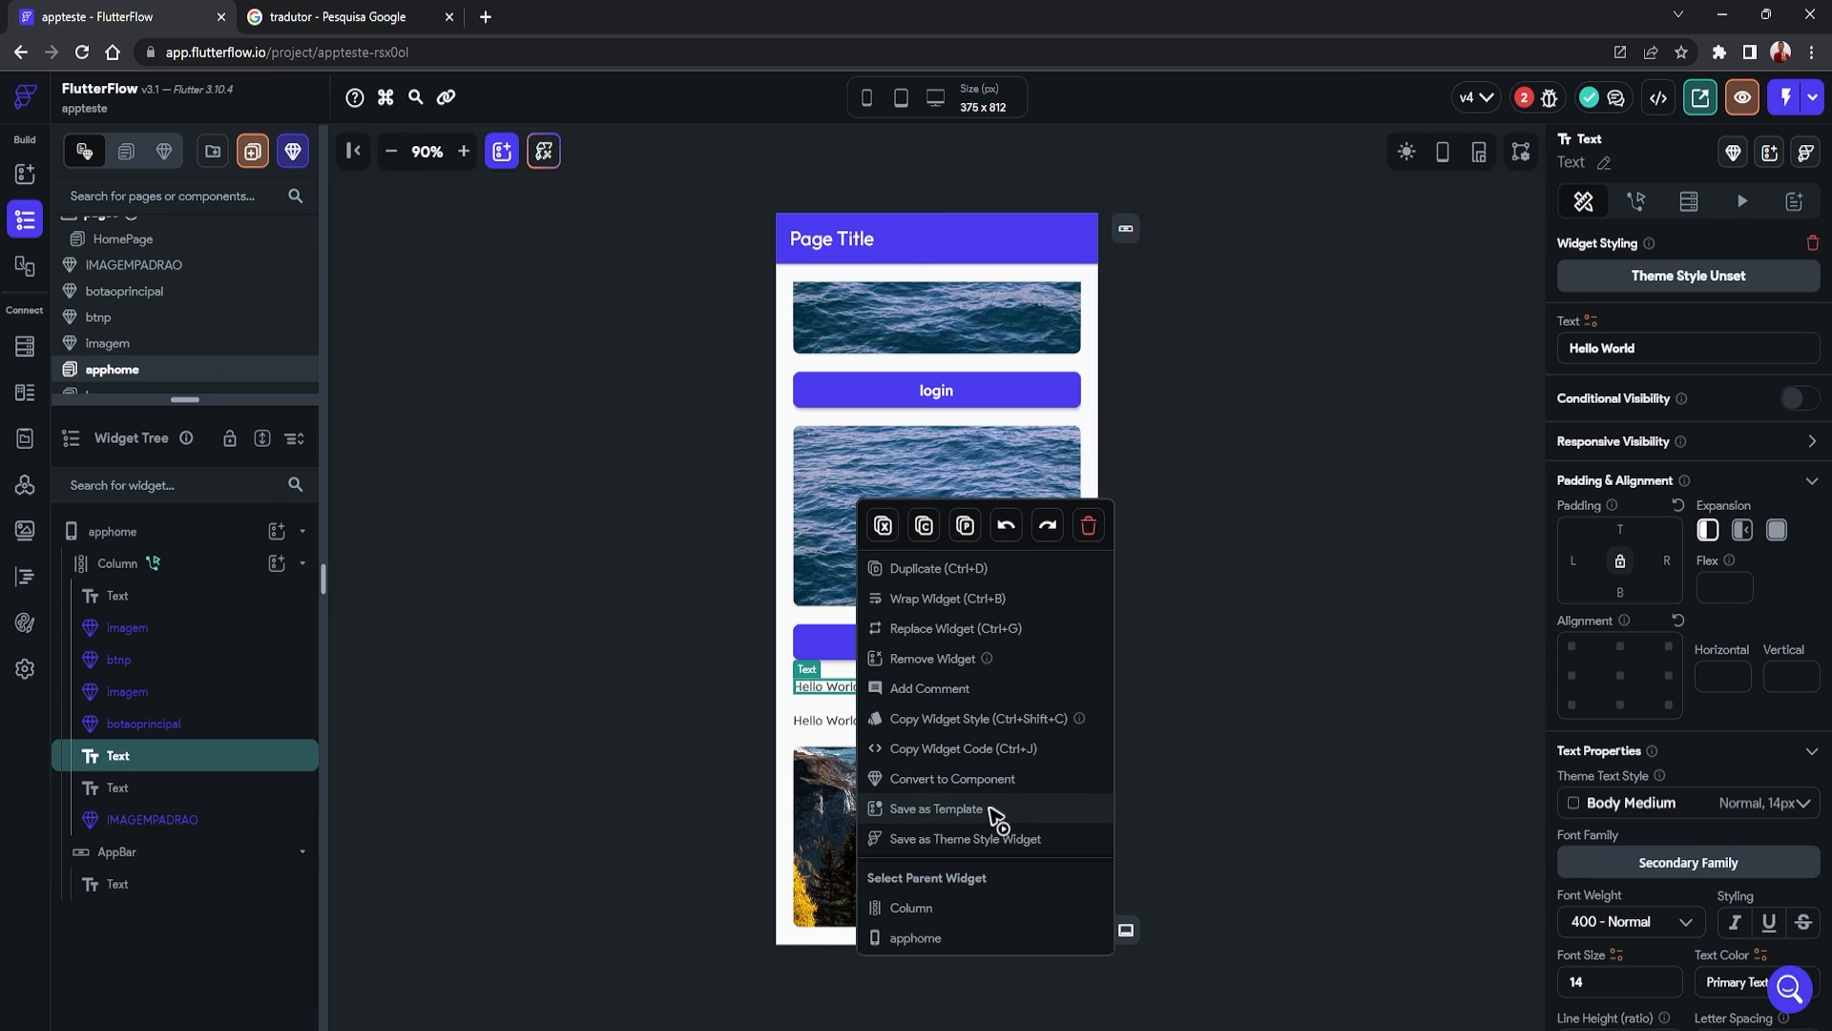
click(920, 812)
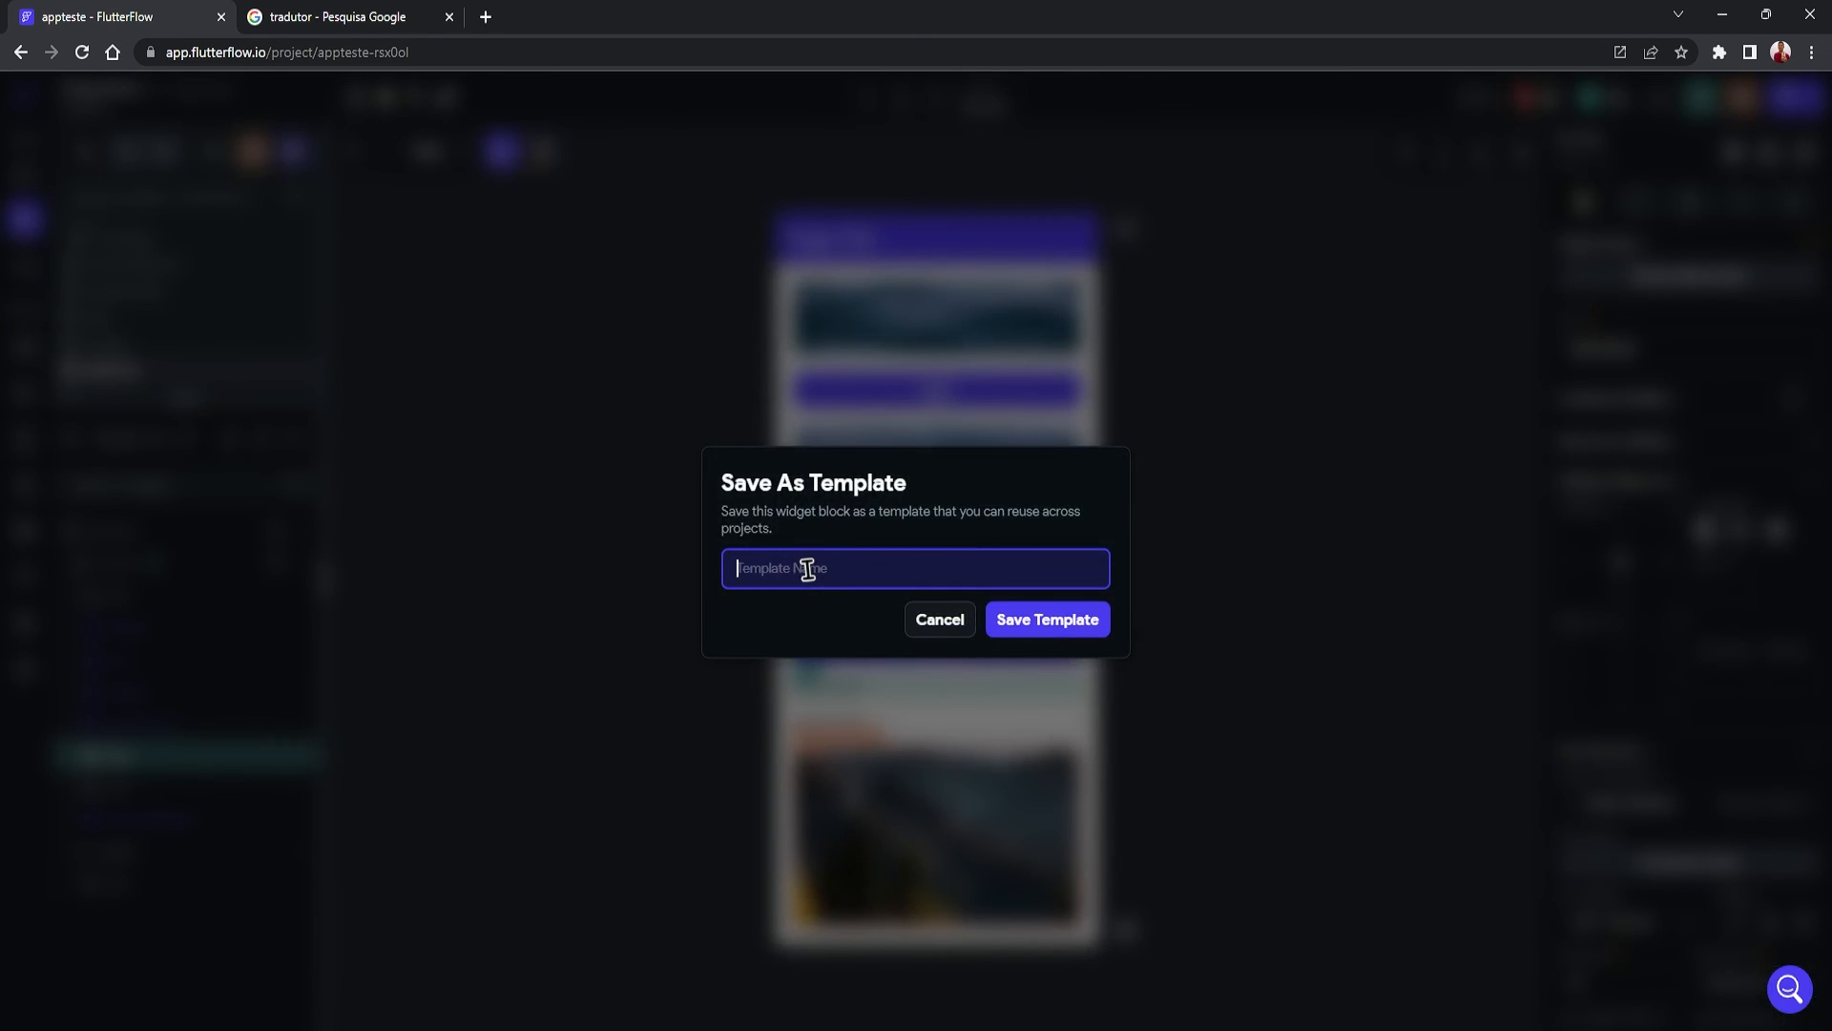
text(TEXTO)
click(1036, 620)
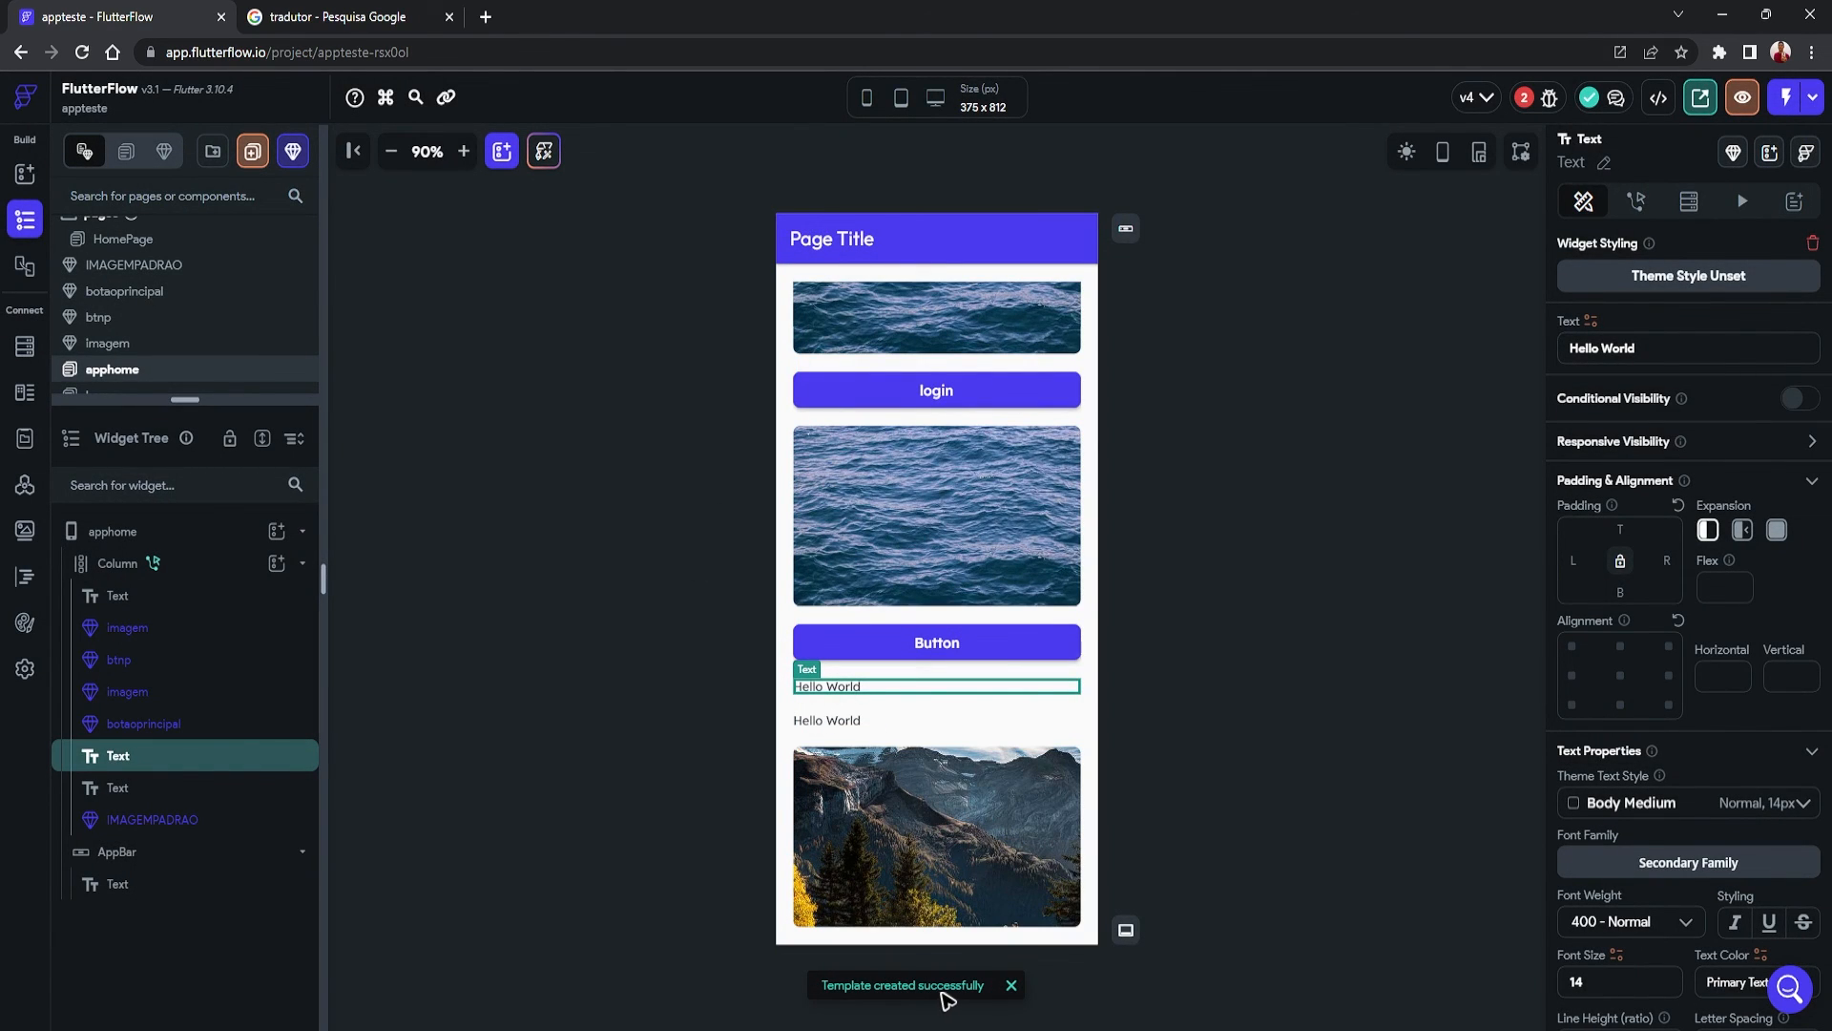
click(124, 151)
click(25, 174)
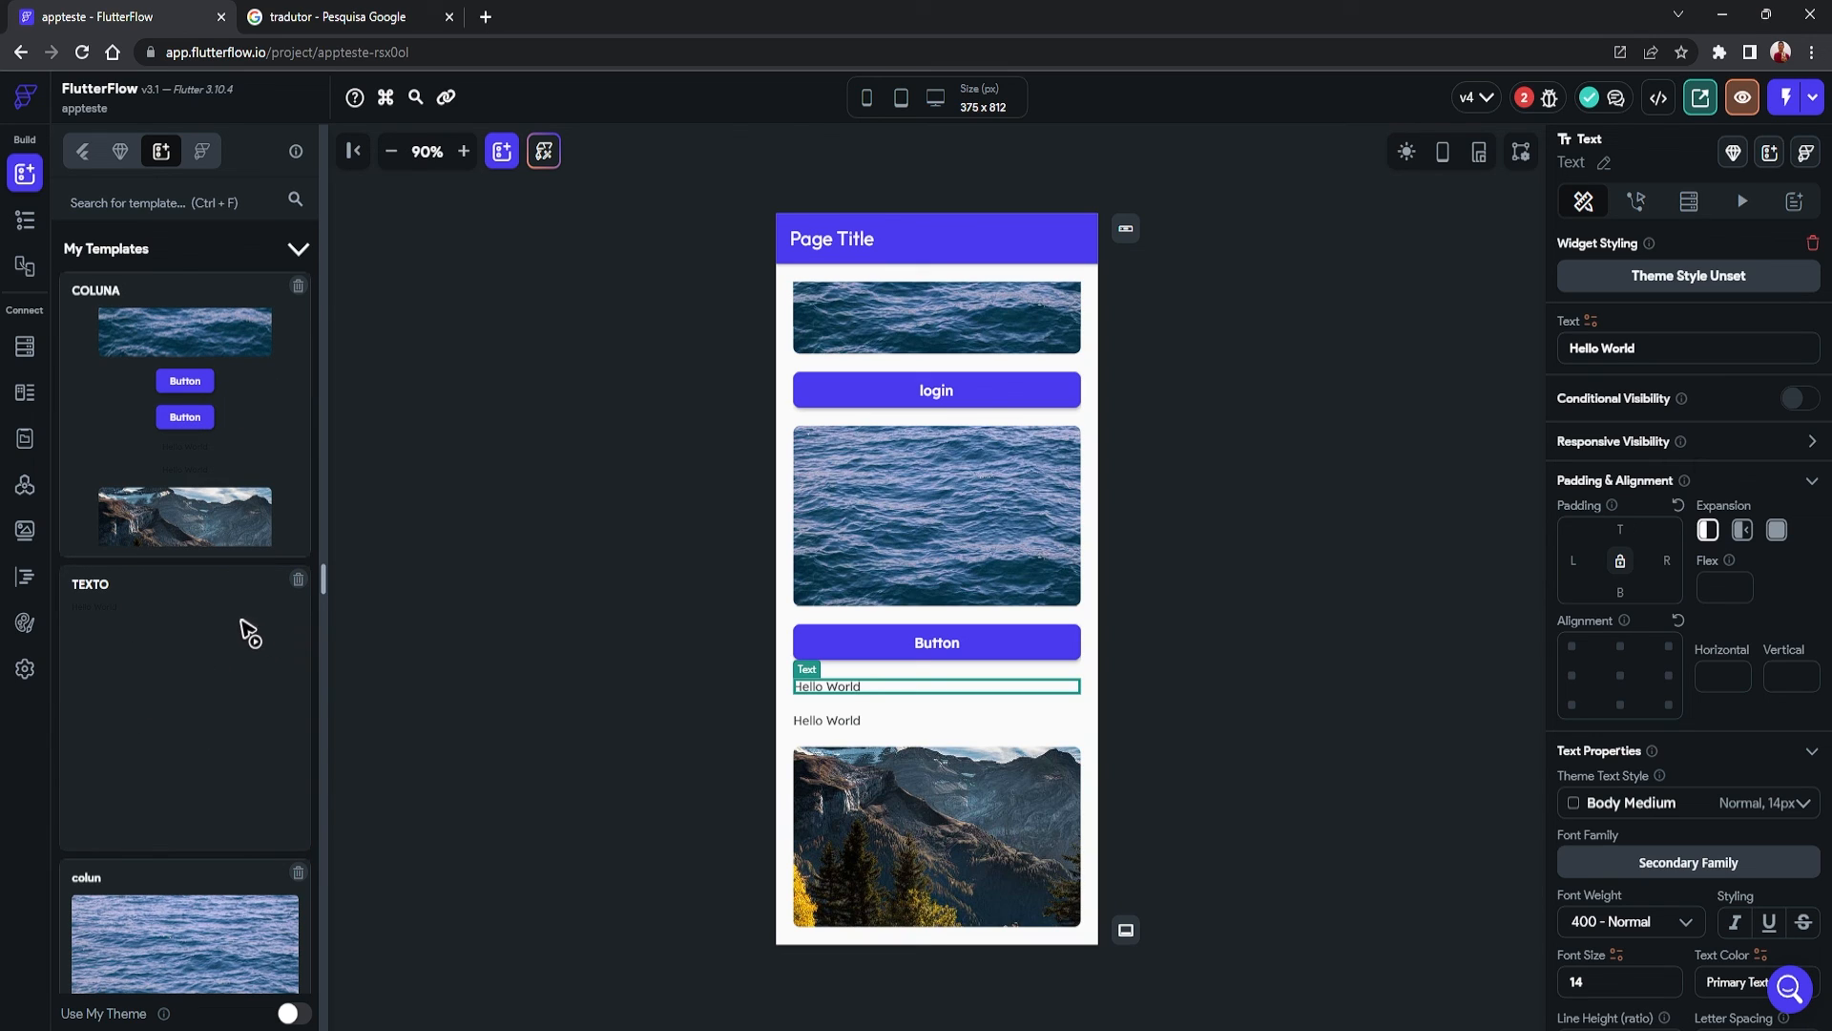
Place a TEXTO template text between the second ocean image and the Button
drag(88, 586, 905, 622)
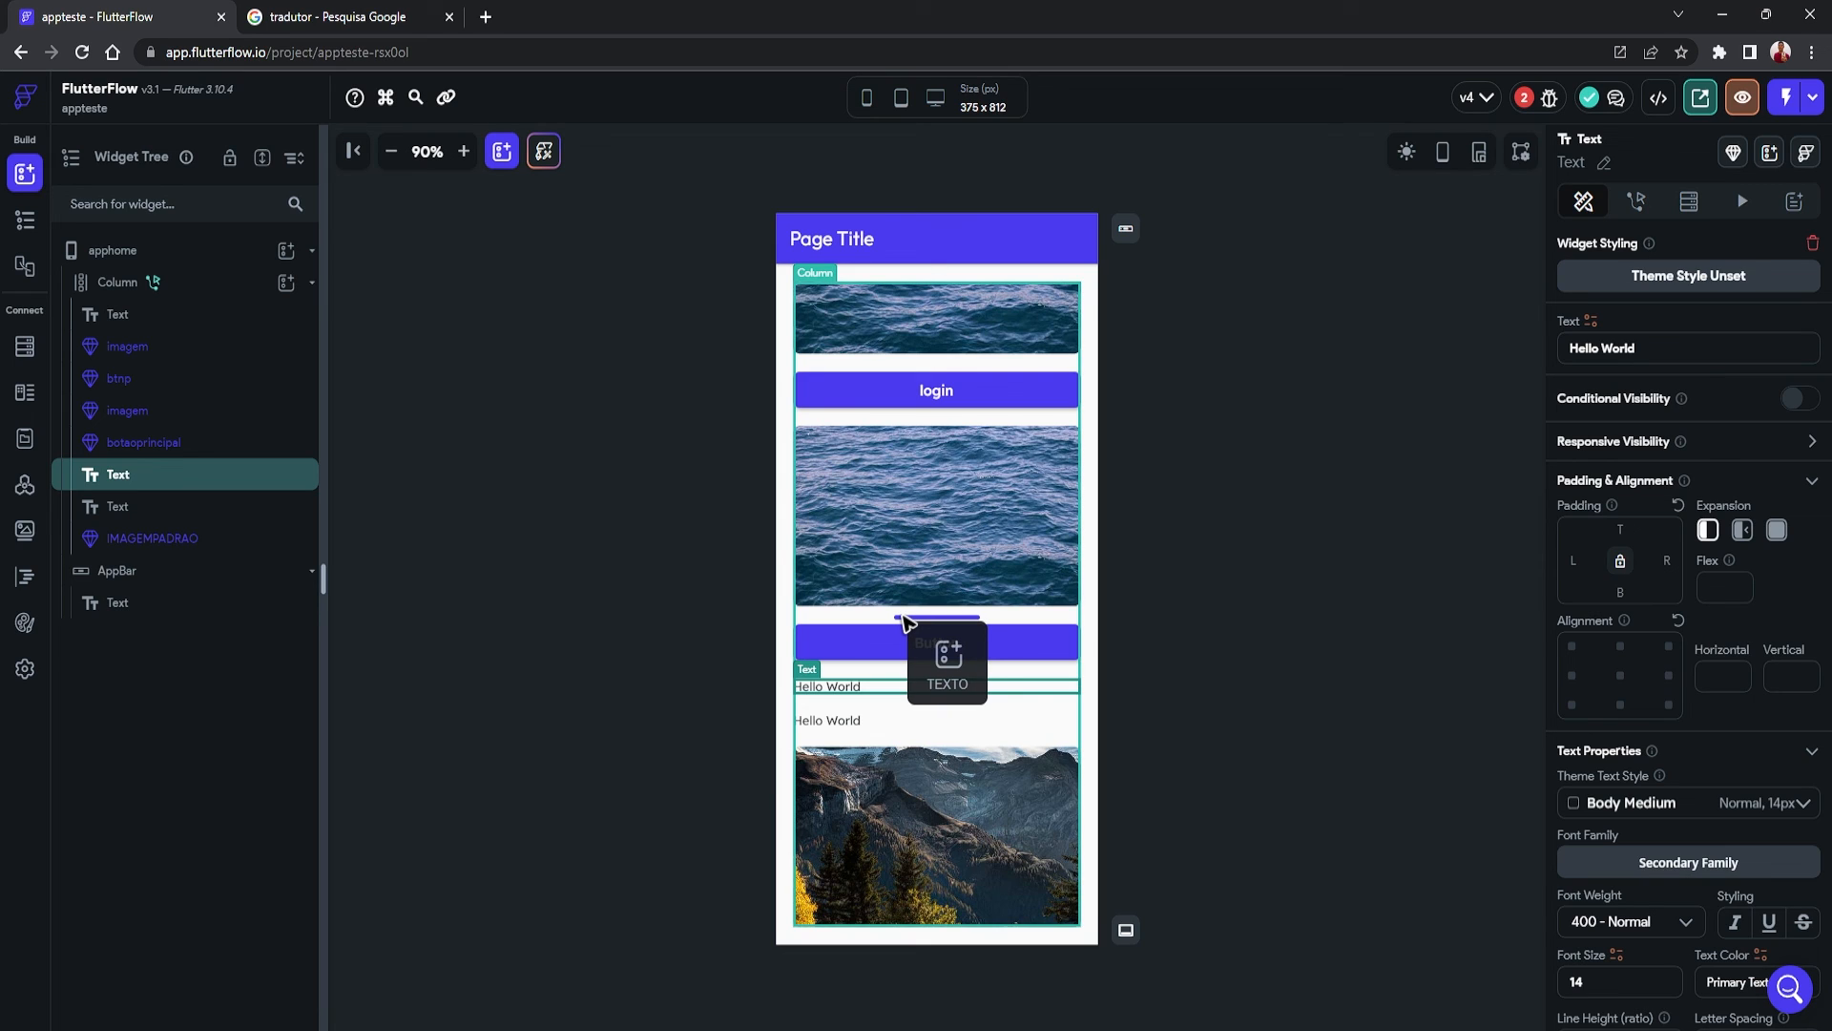
drag(905, 623, 903, 628)
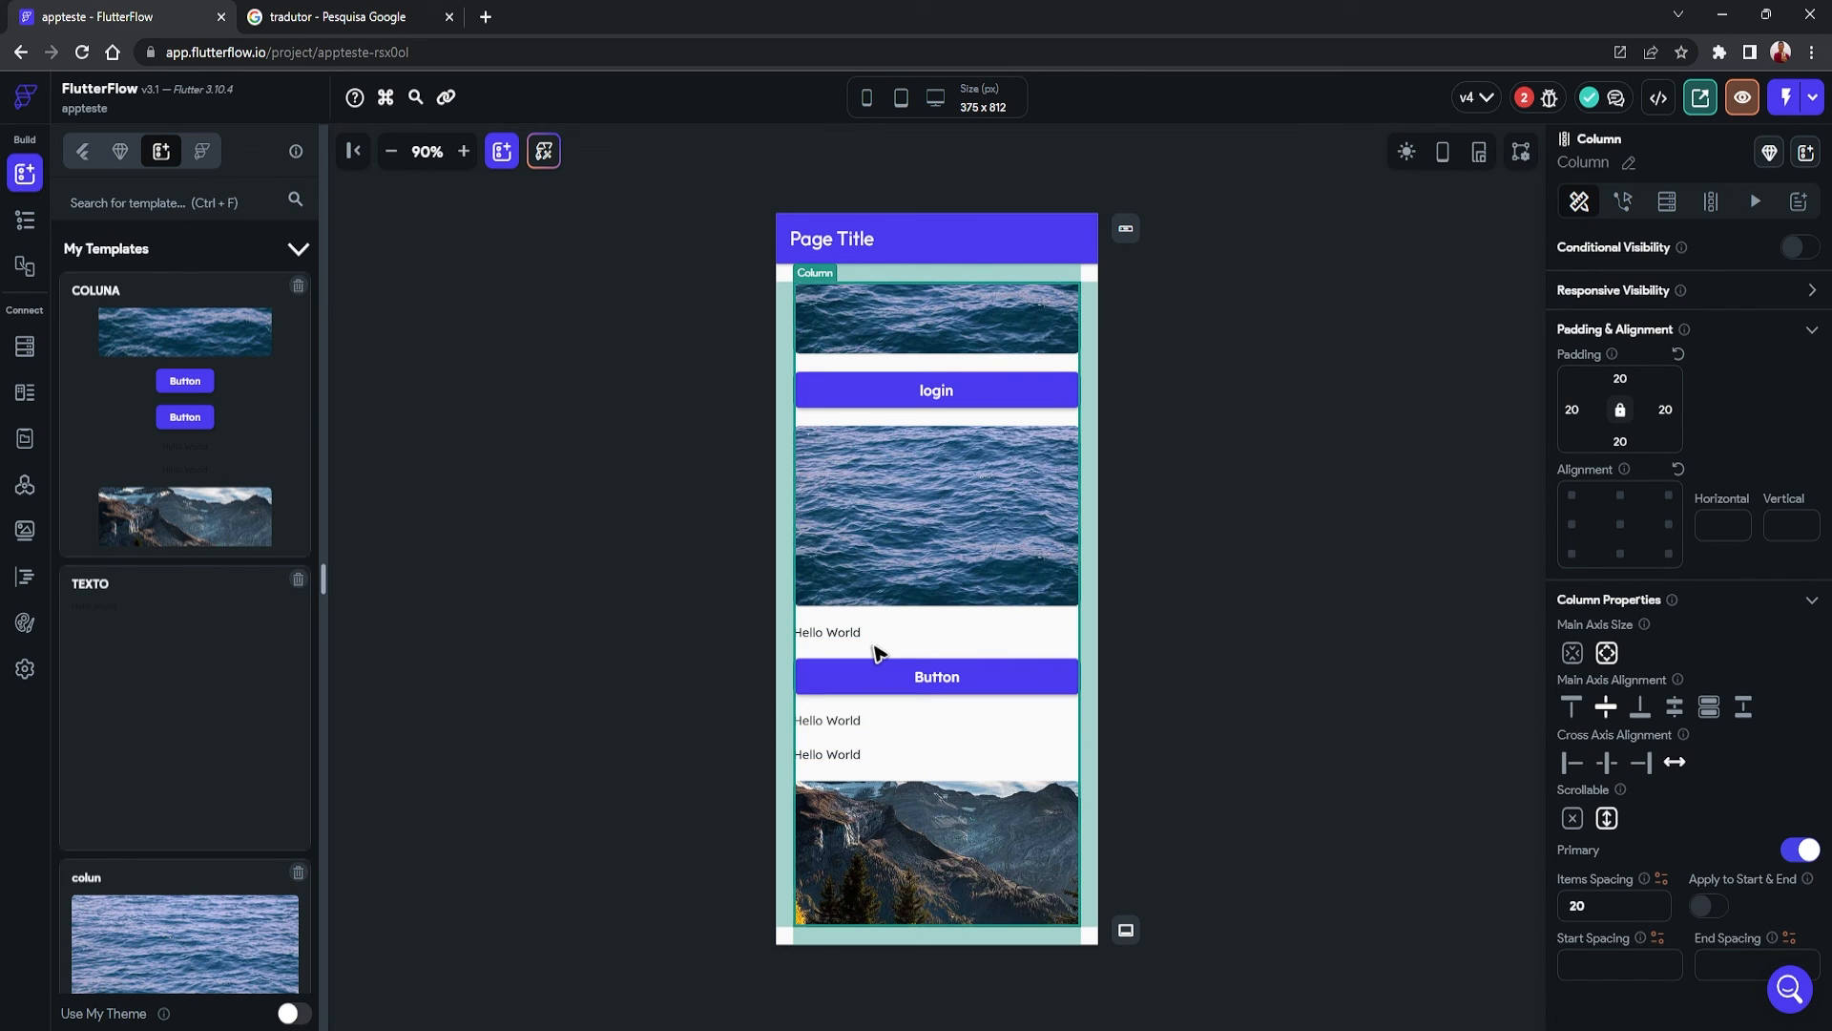
click(1622, 201)
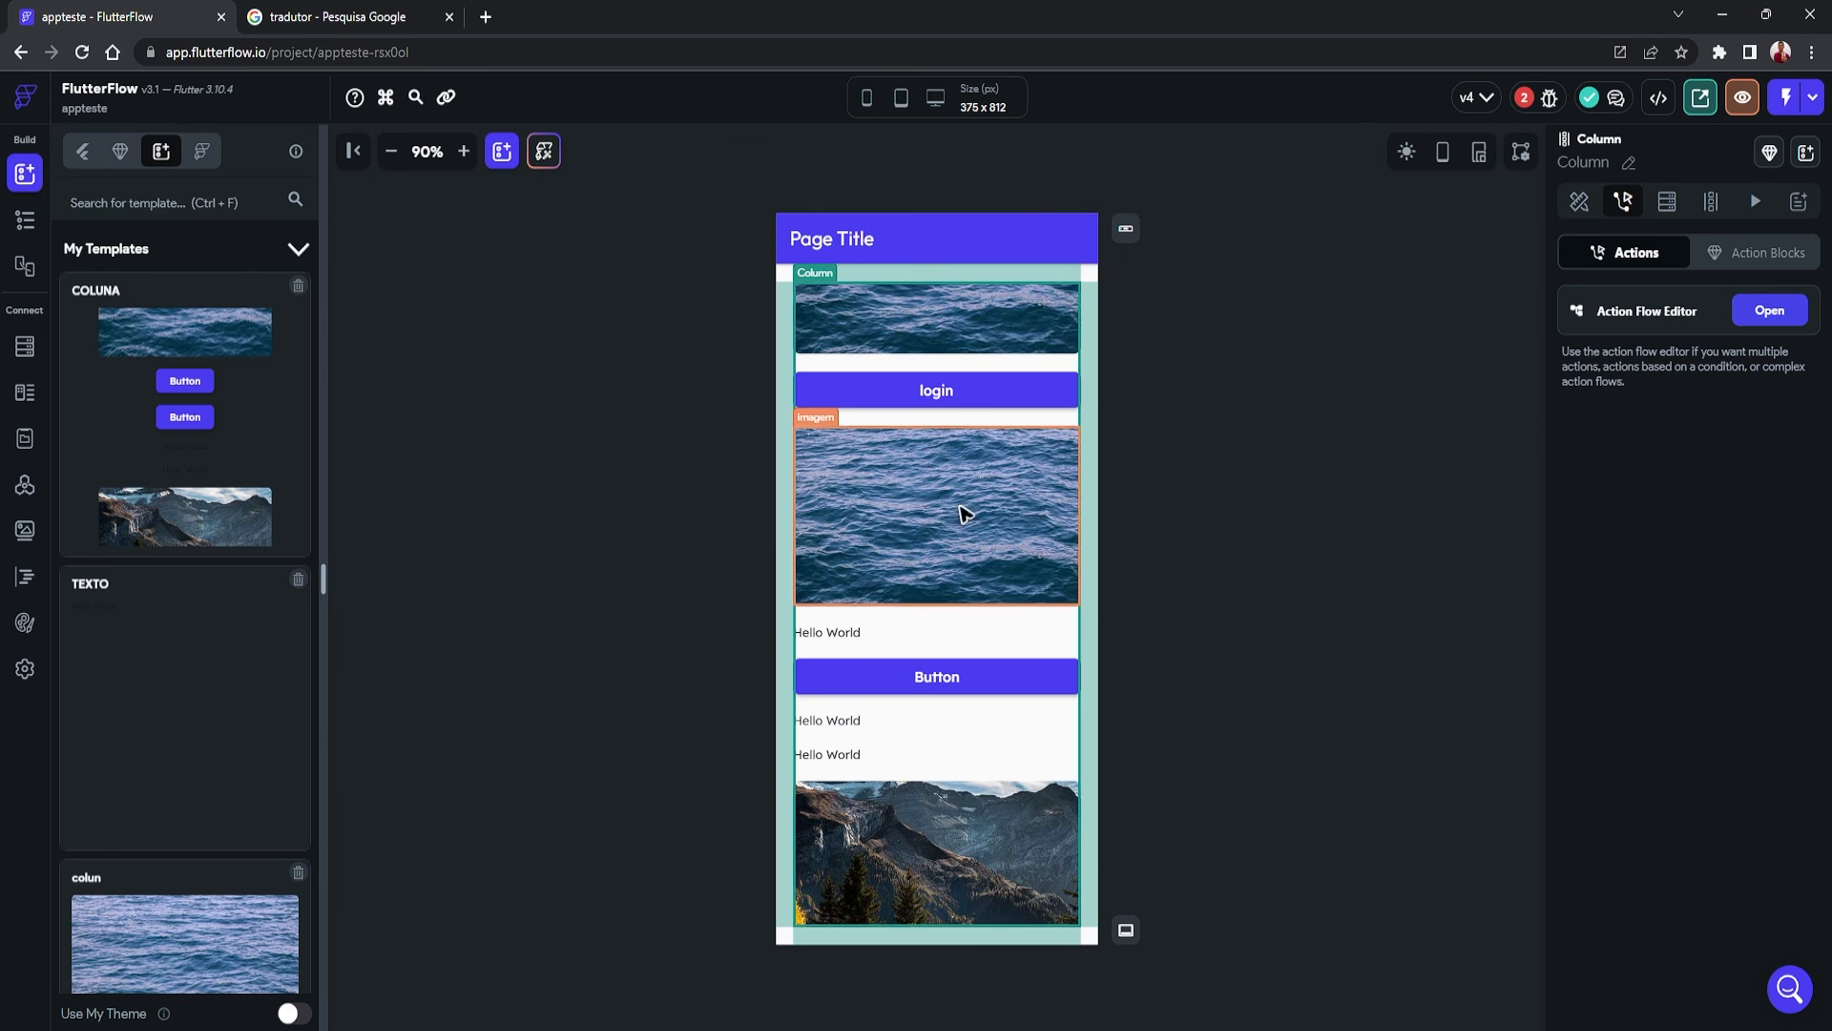
Give the login button an On Tap action containing a conditional branch, condition left unset
click(957, 396)
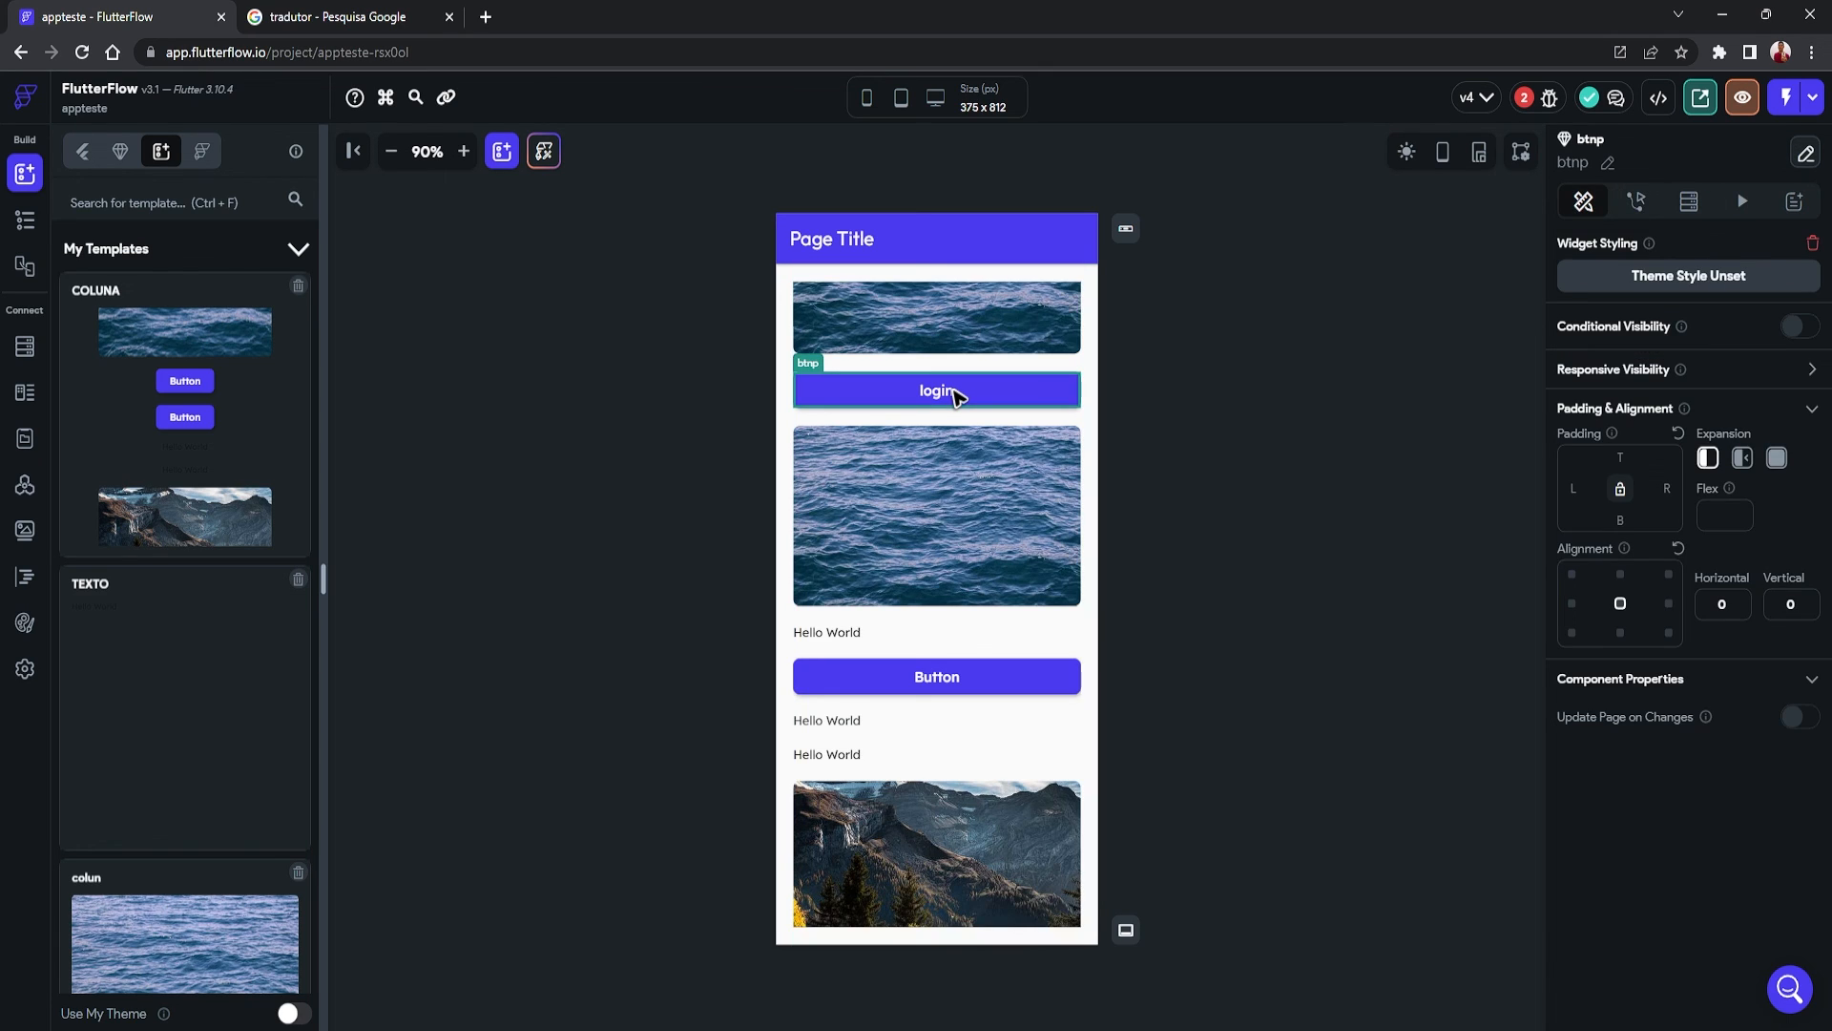
click(1637, 200)
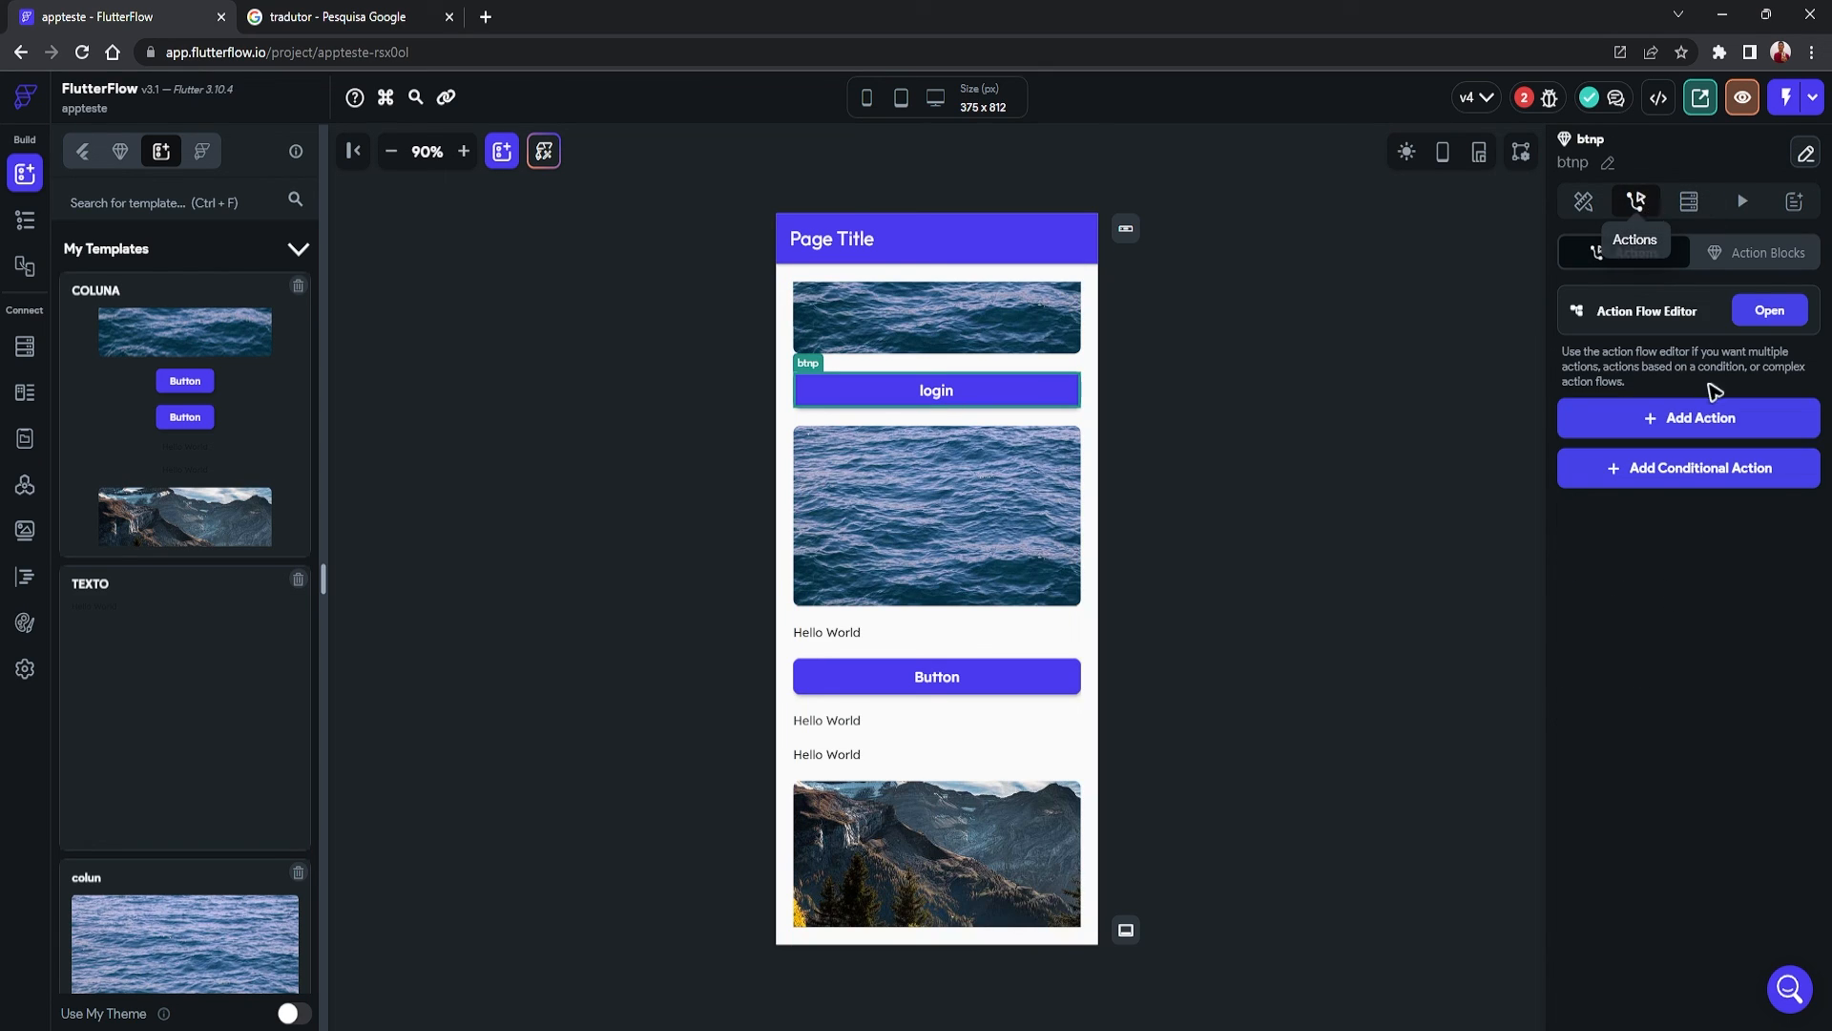
click(1662, 424)
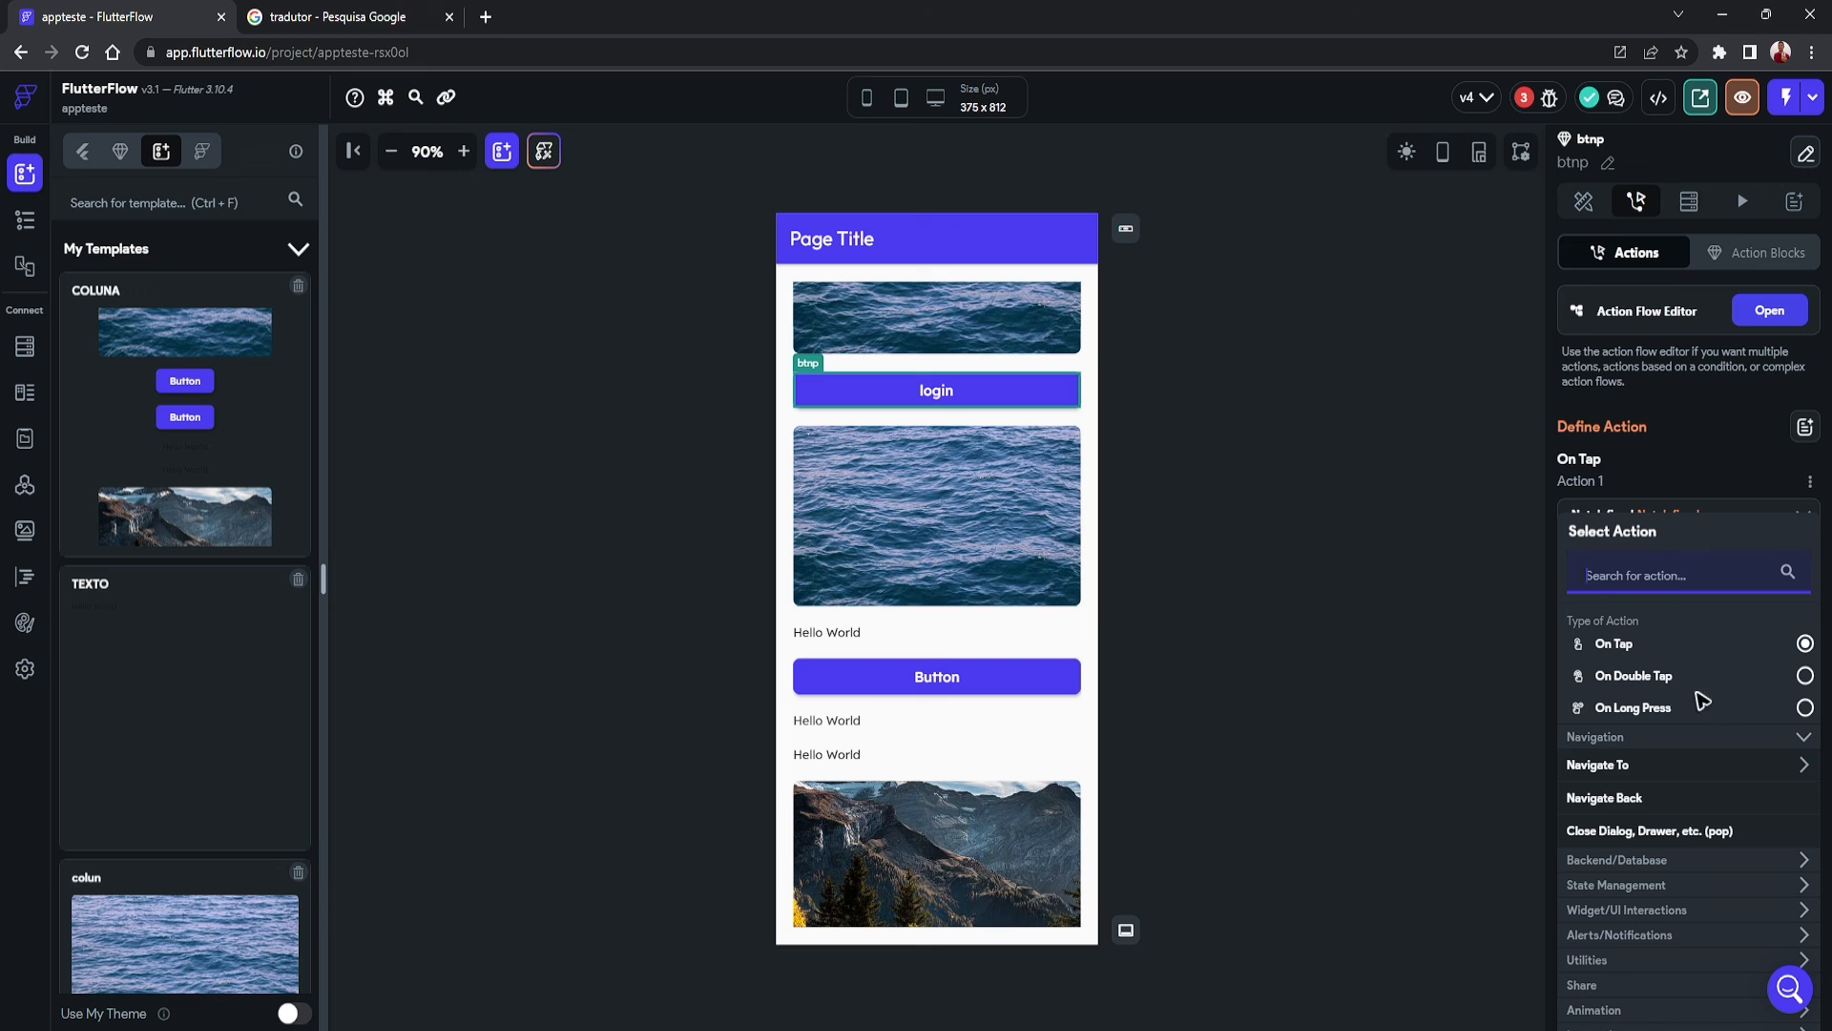
scroll(1689, 687, down, 1)
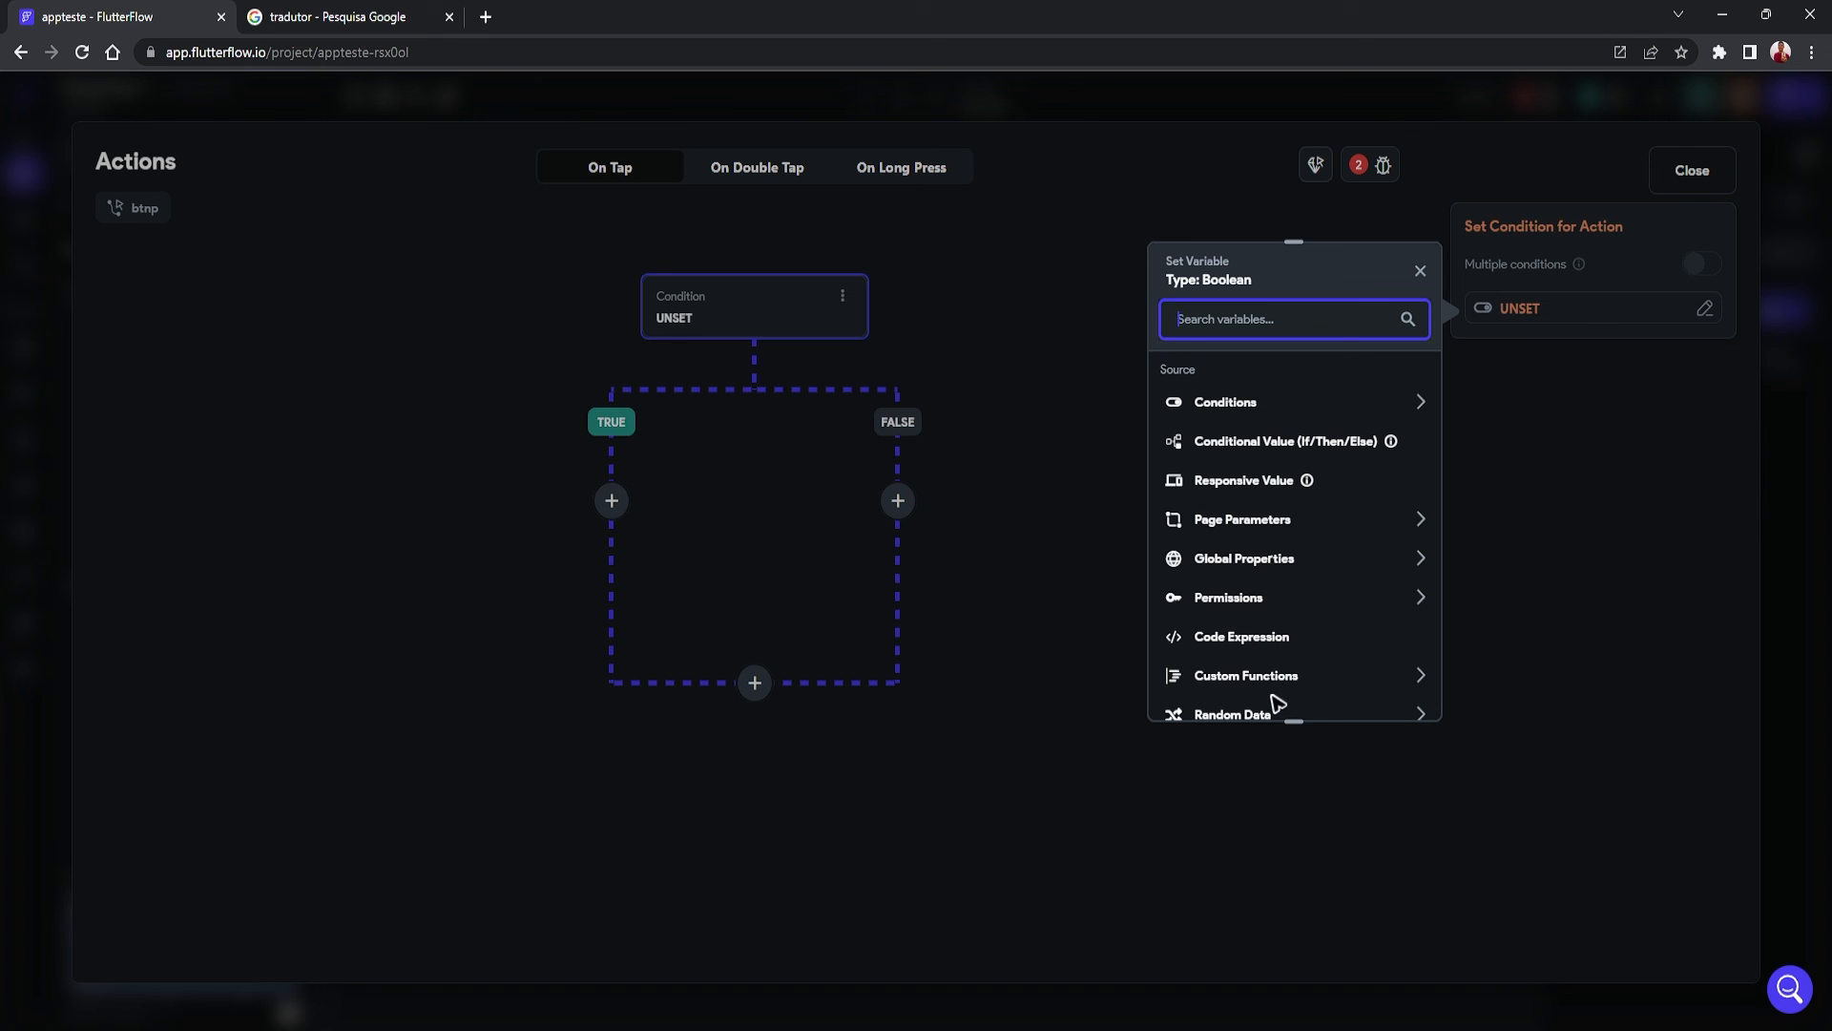
scroll(1293, 601, down, 3)
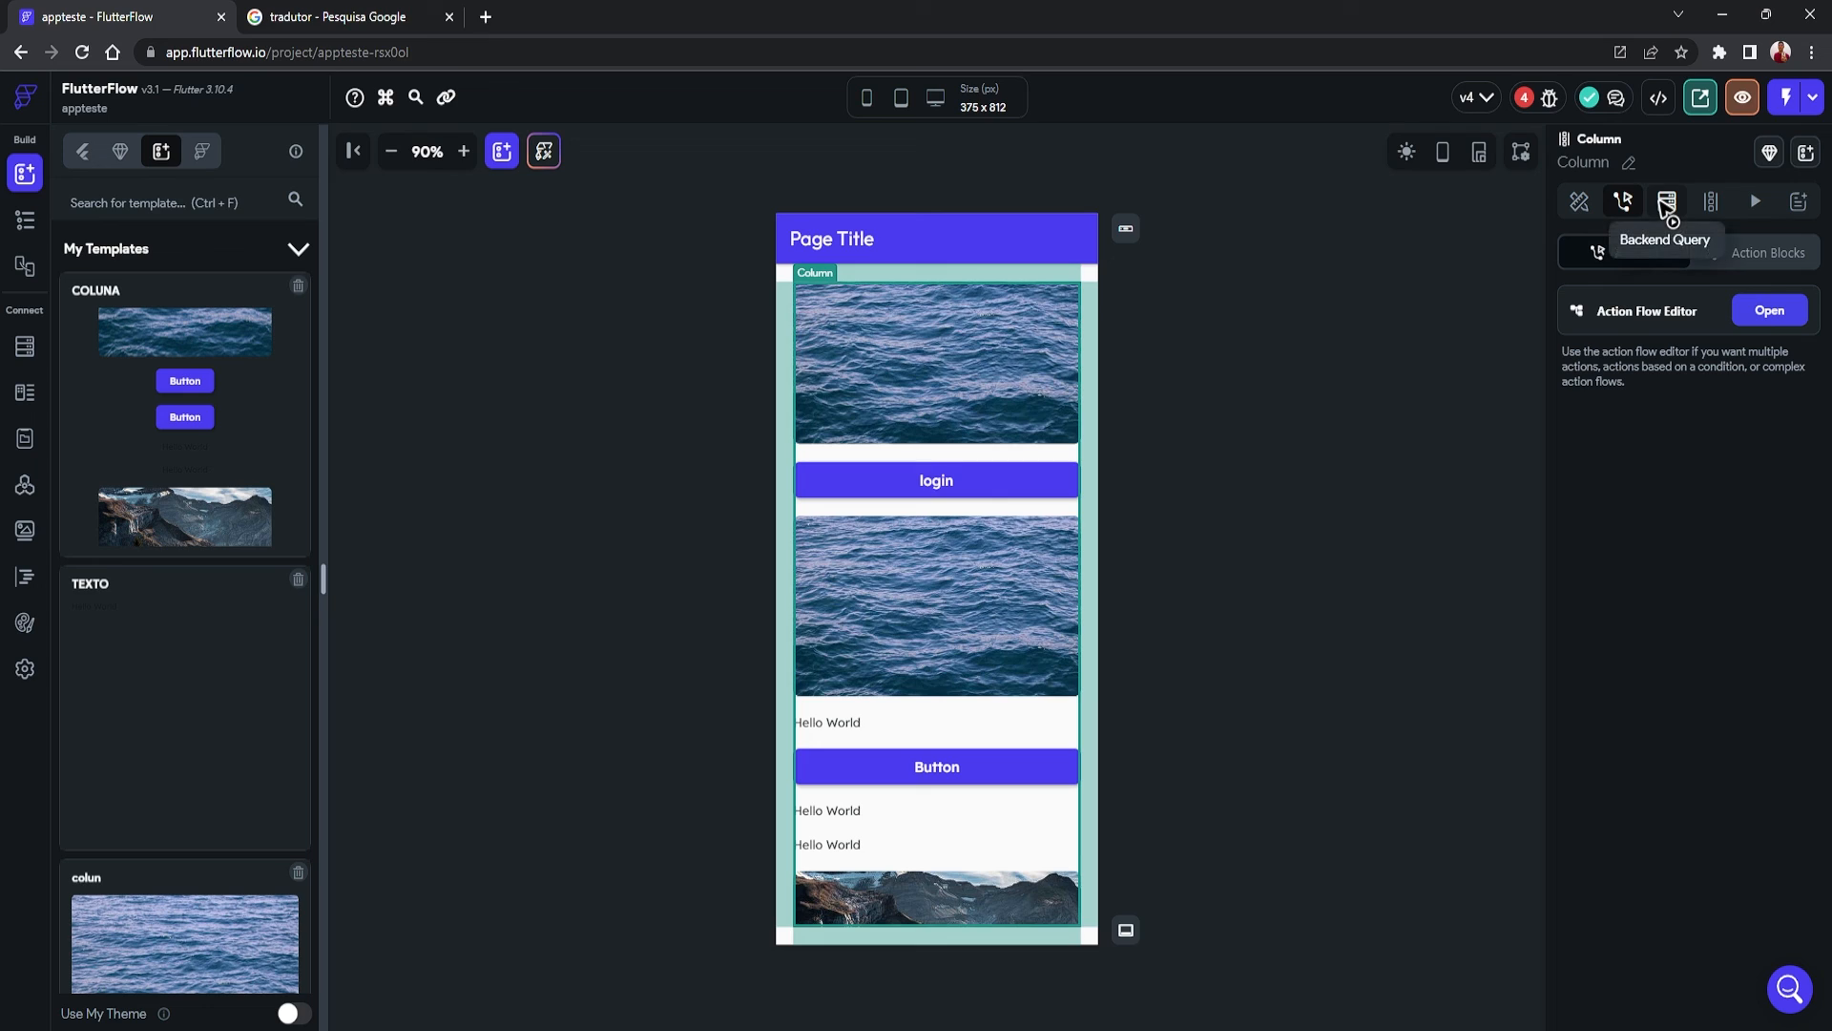
Browse the Column's backend query types without adding one, then view its dynamic children settings
click(1667, 205)
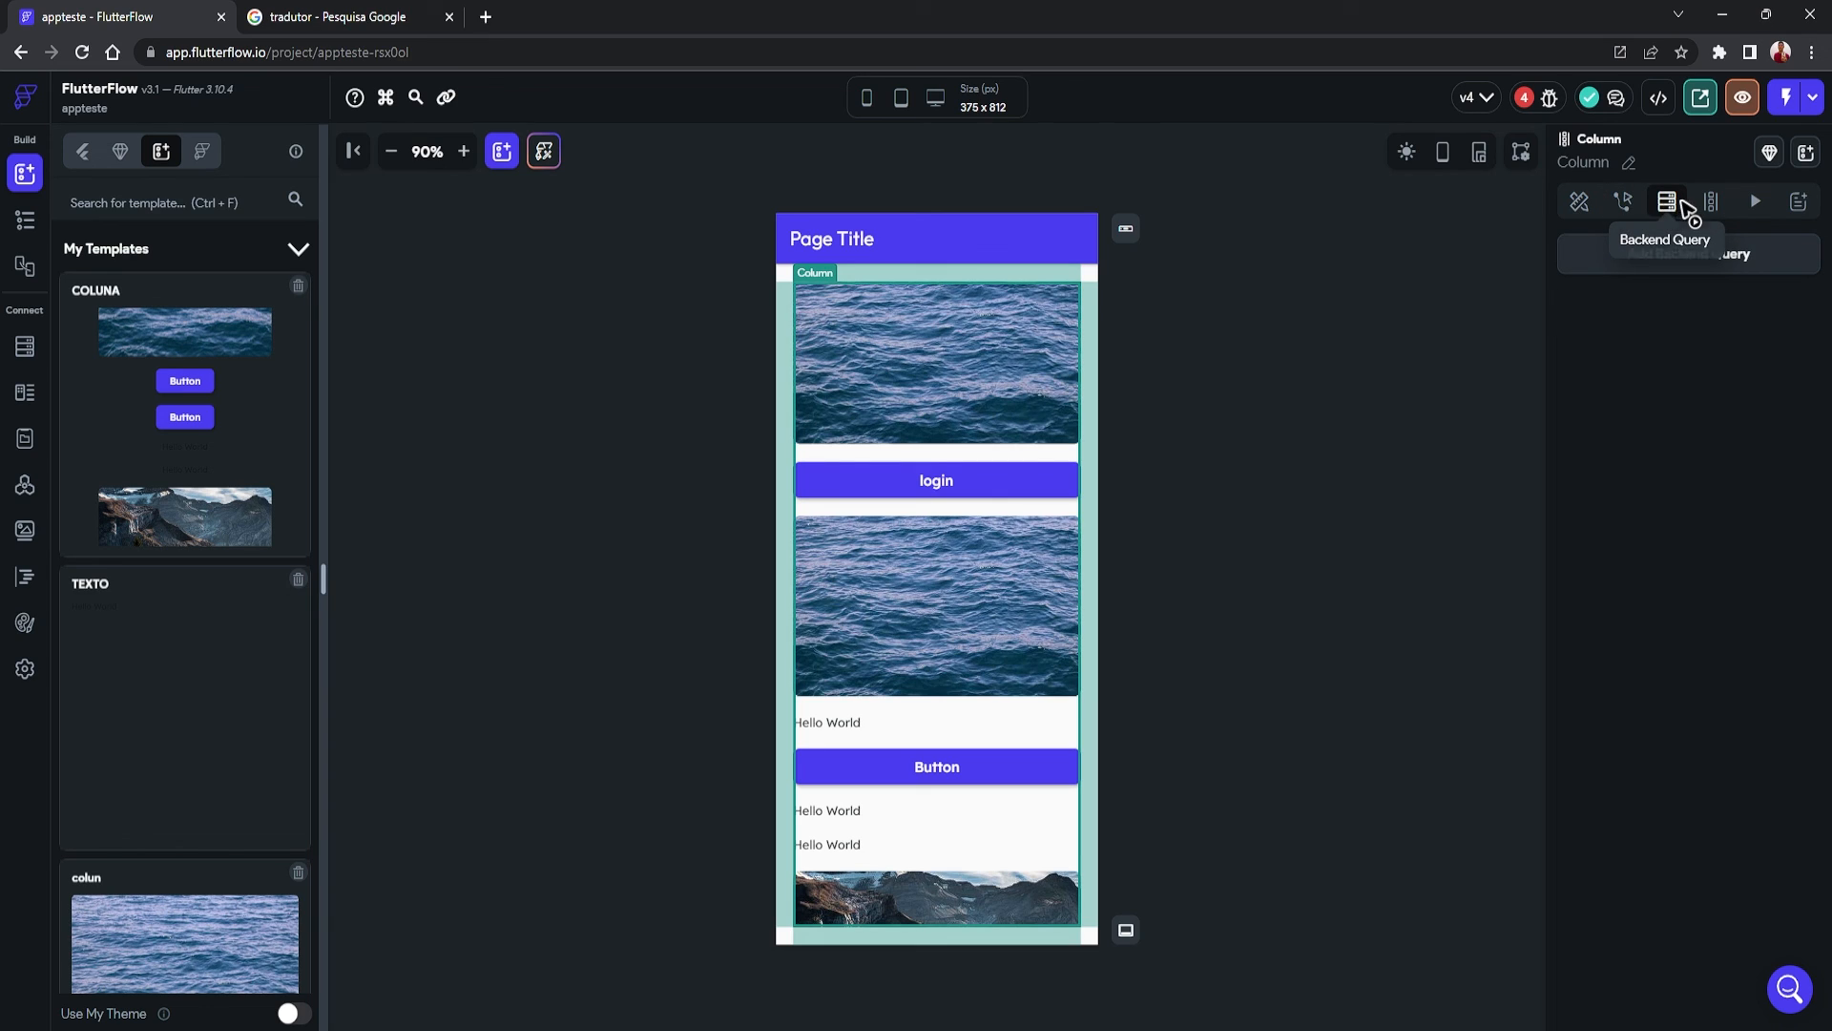
click(1647, 259)
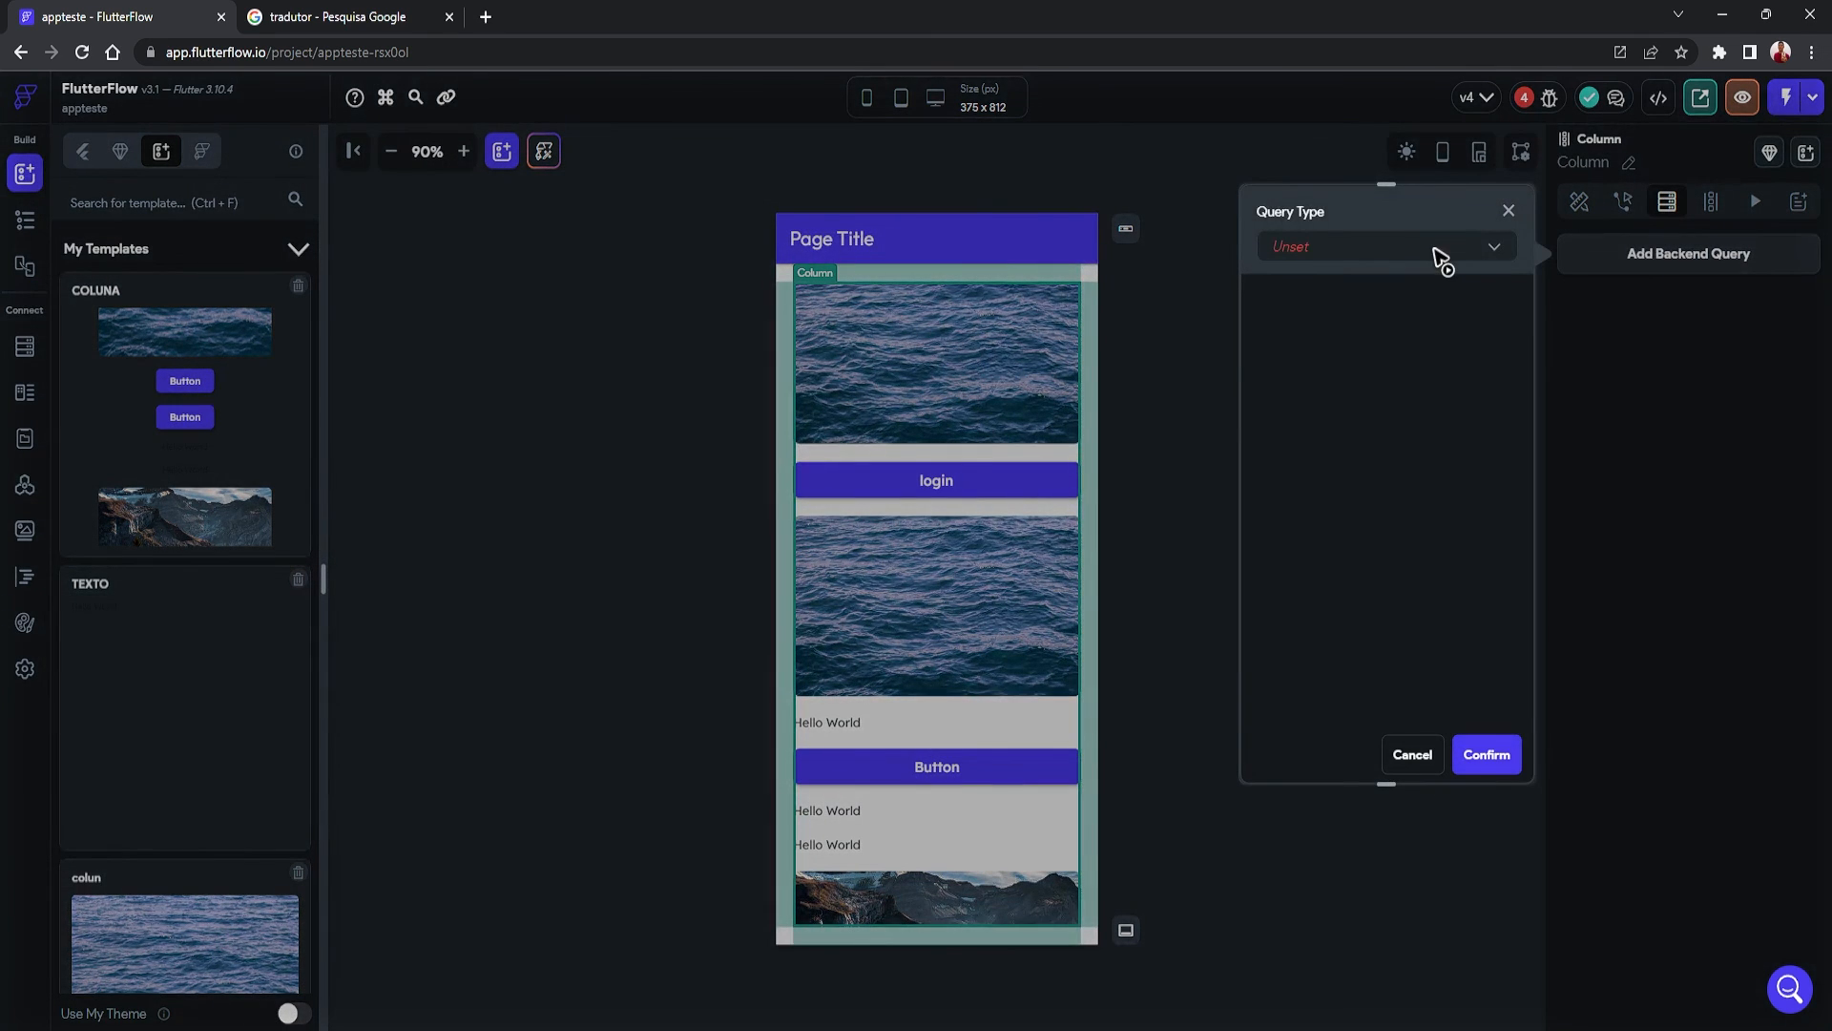
click(1434, 251)
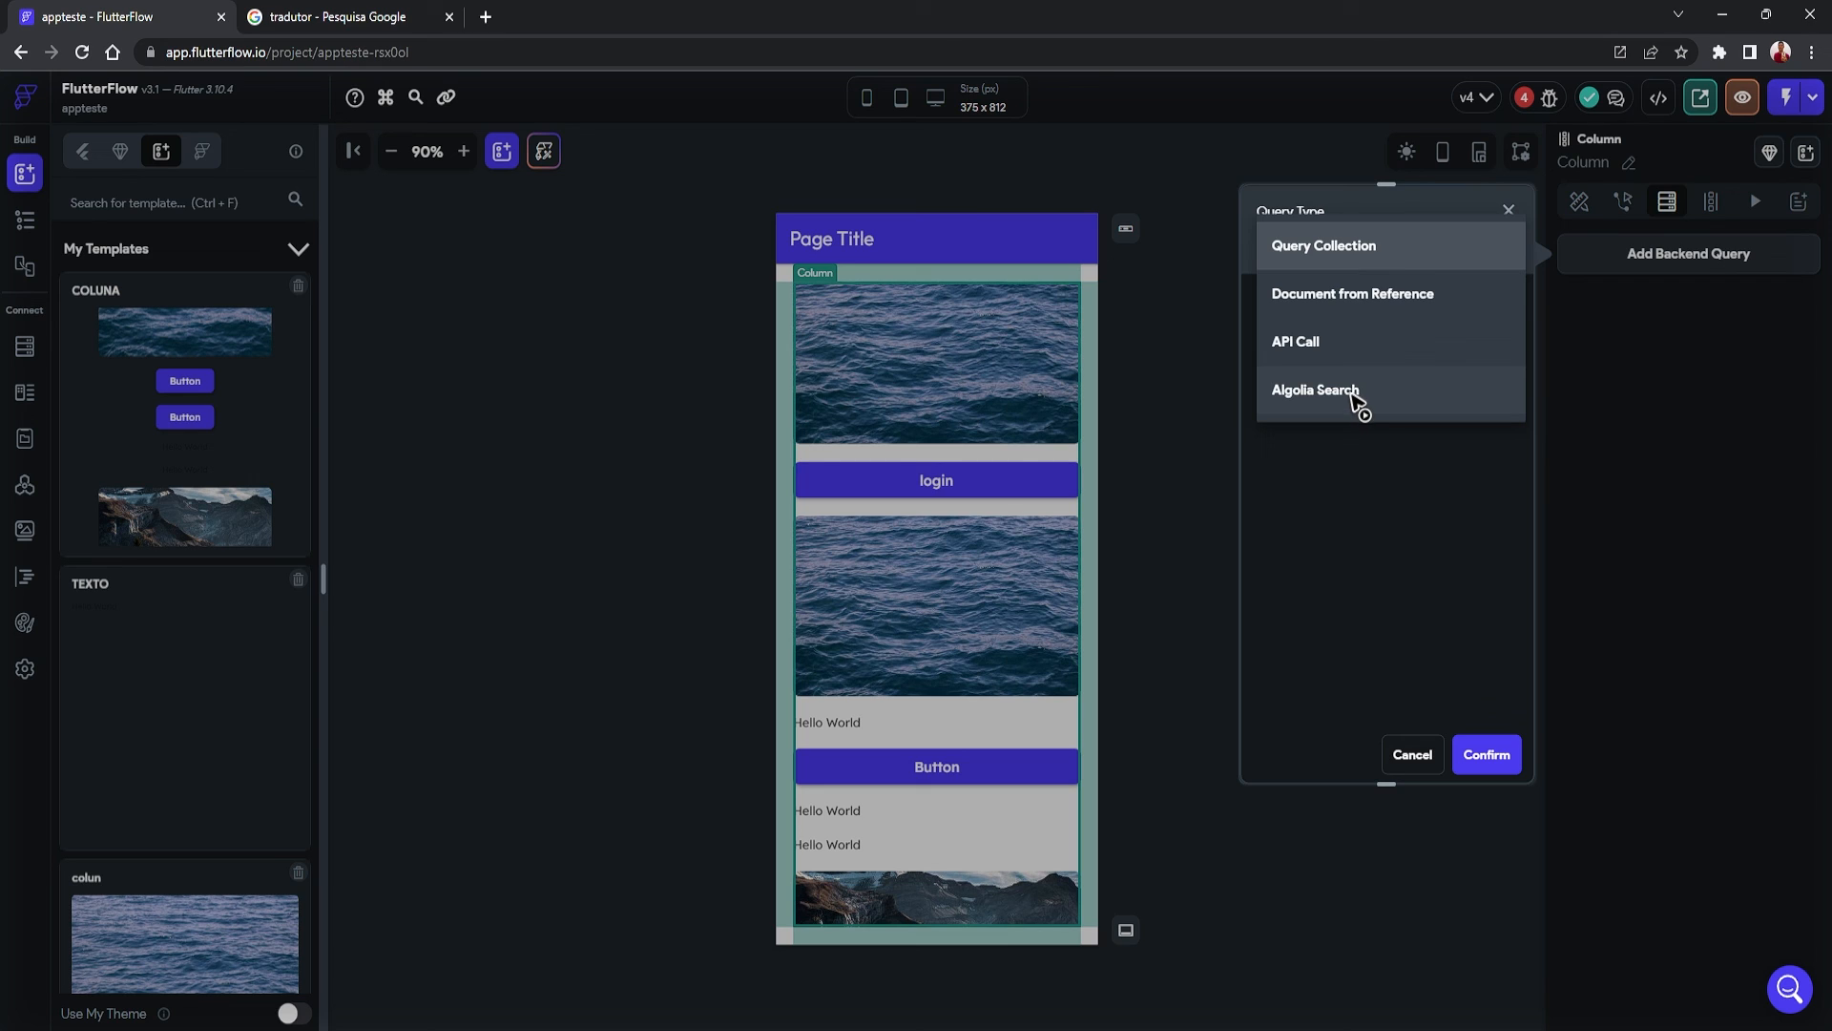
click(1712, 203)
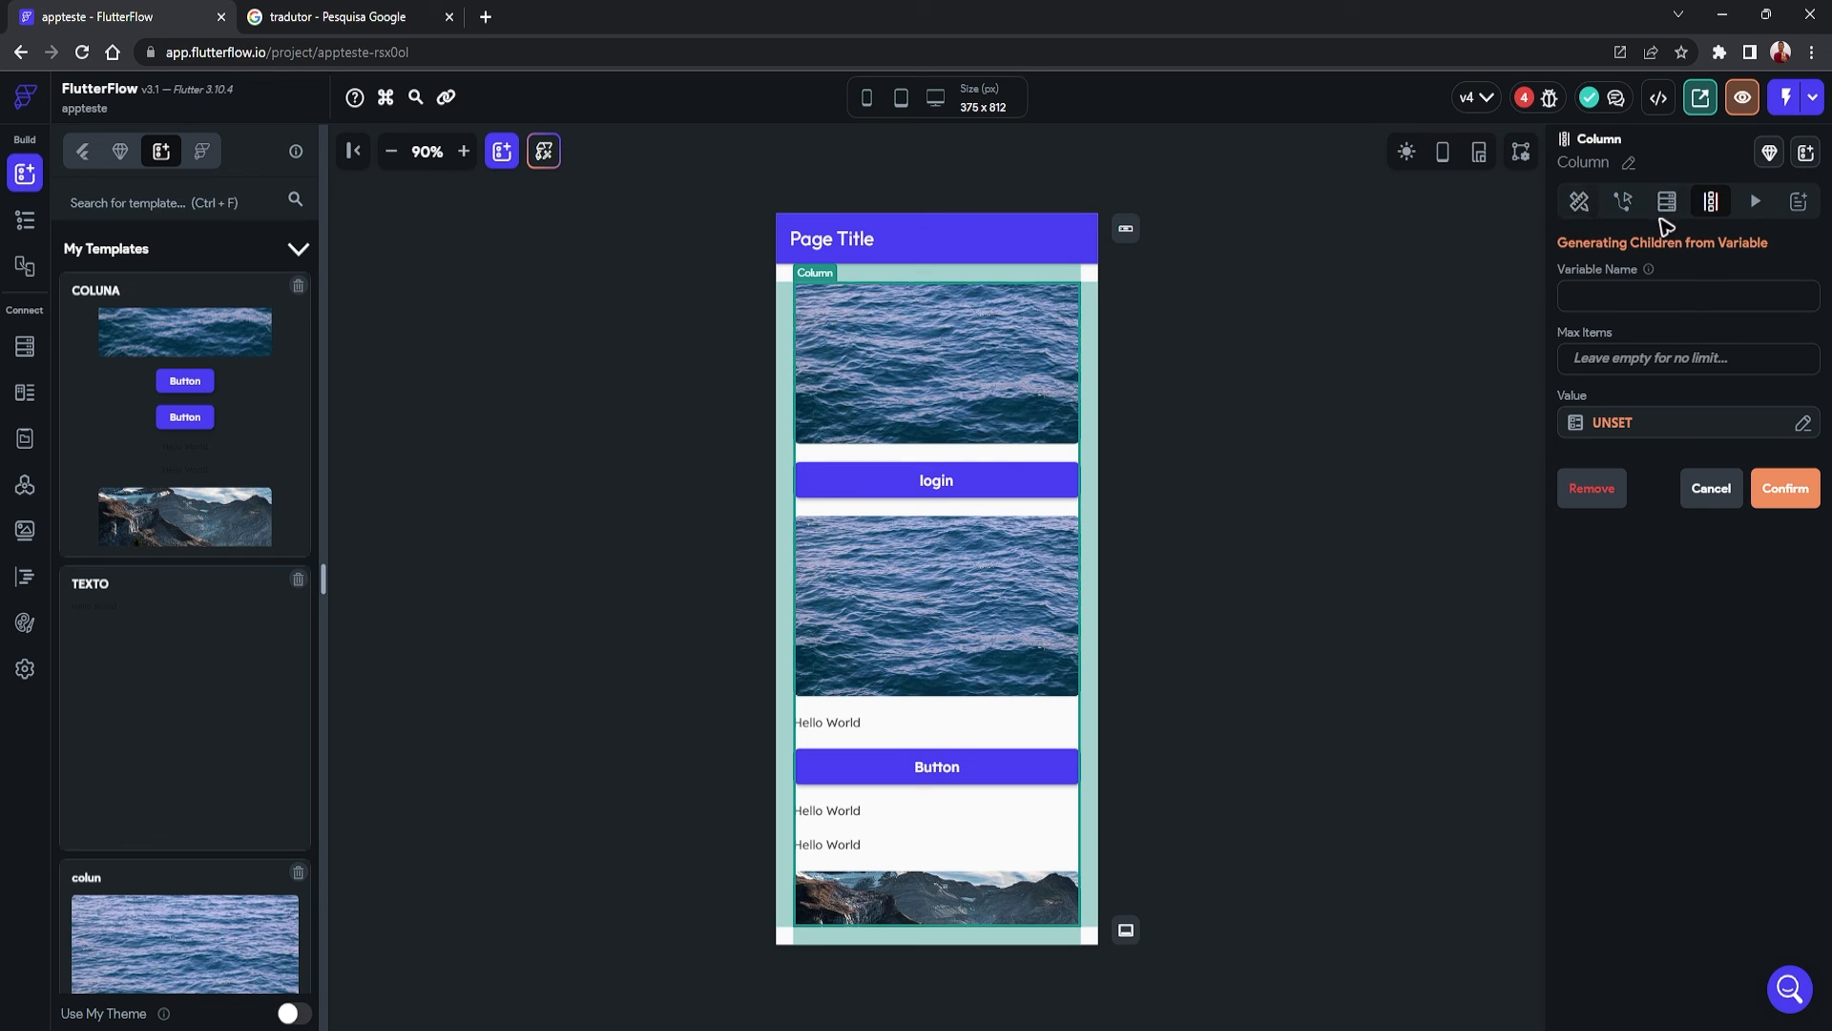
Give the login button an on-page-load Fade animation: Bounce curve, 600 ms, opacity 0 to 1
click(1758, 203)
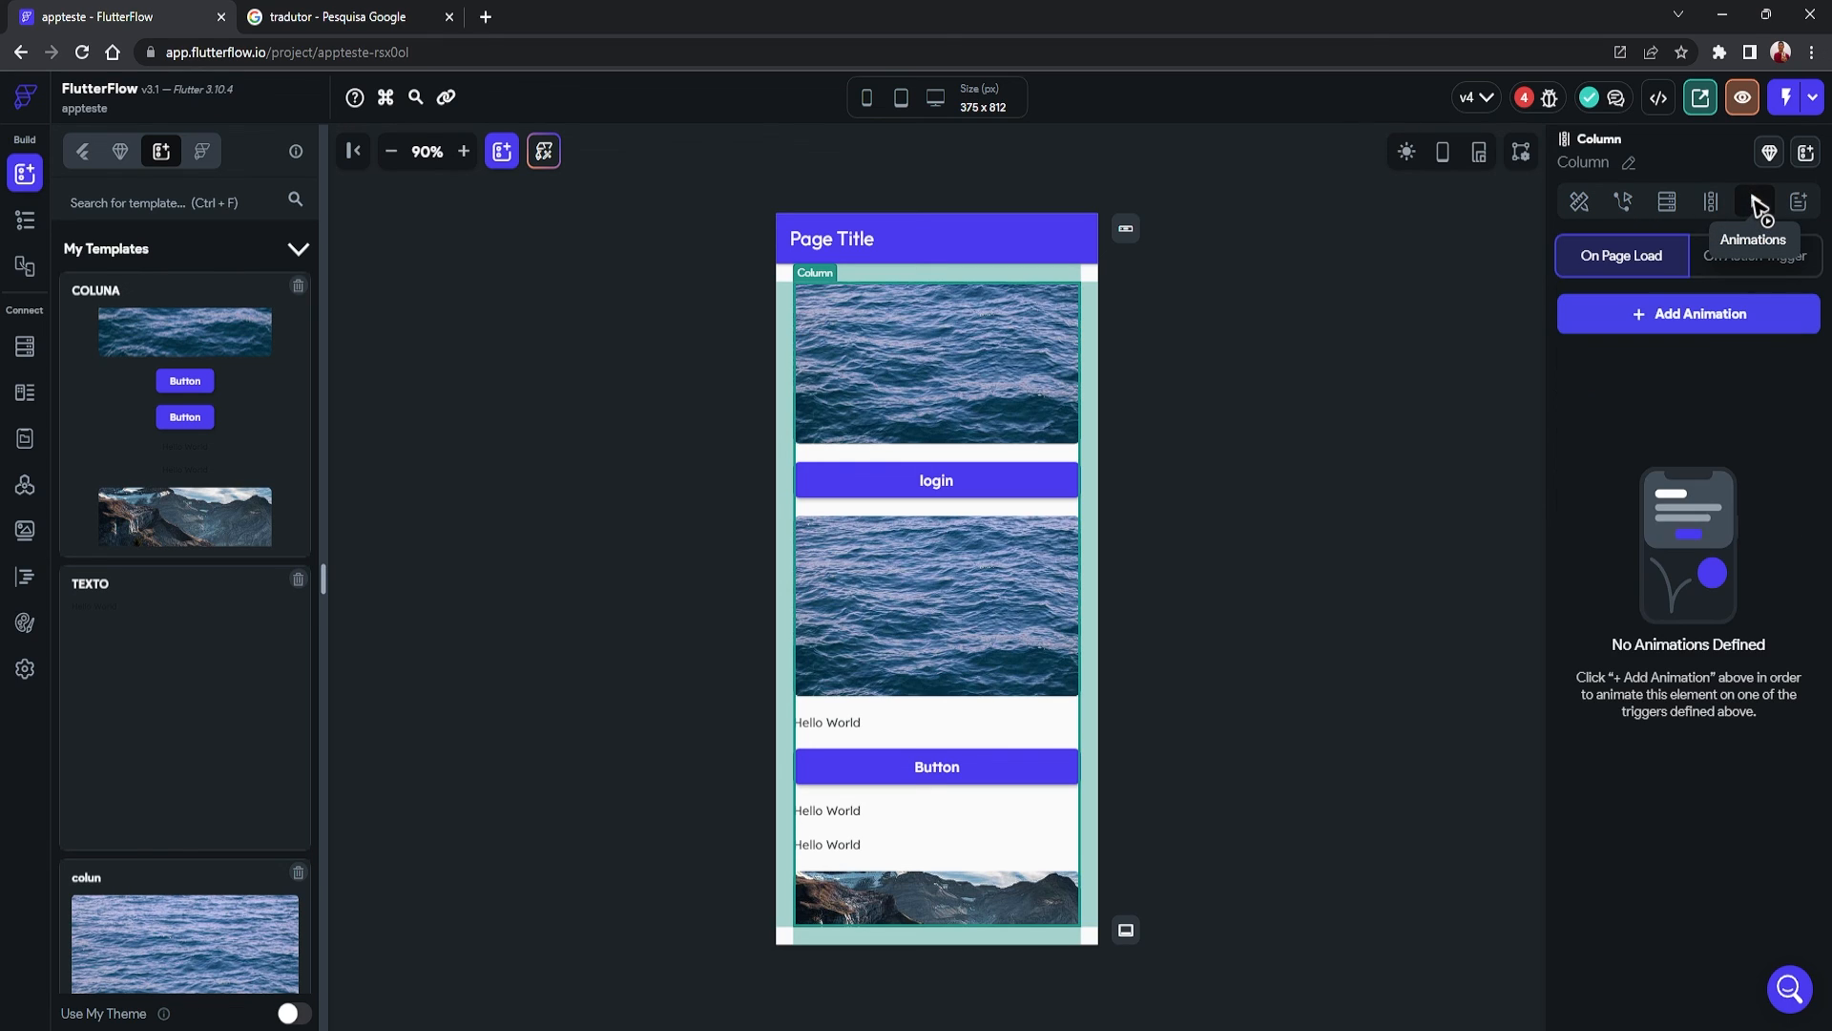
click(1646, 323)
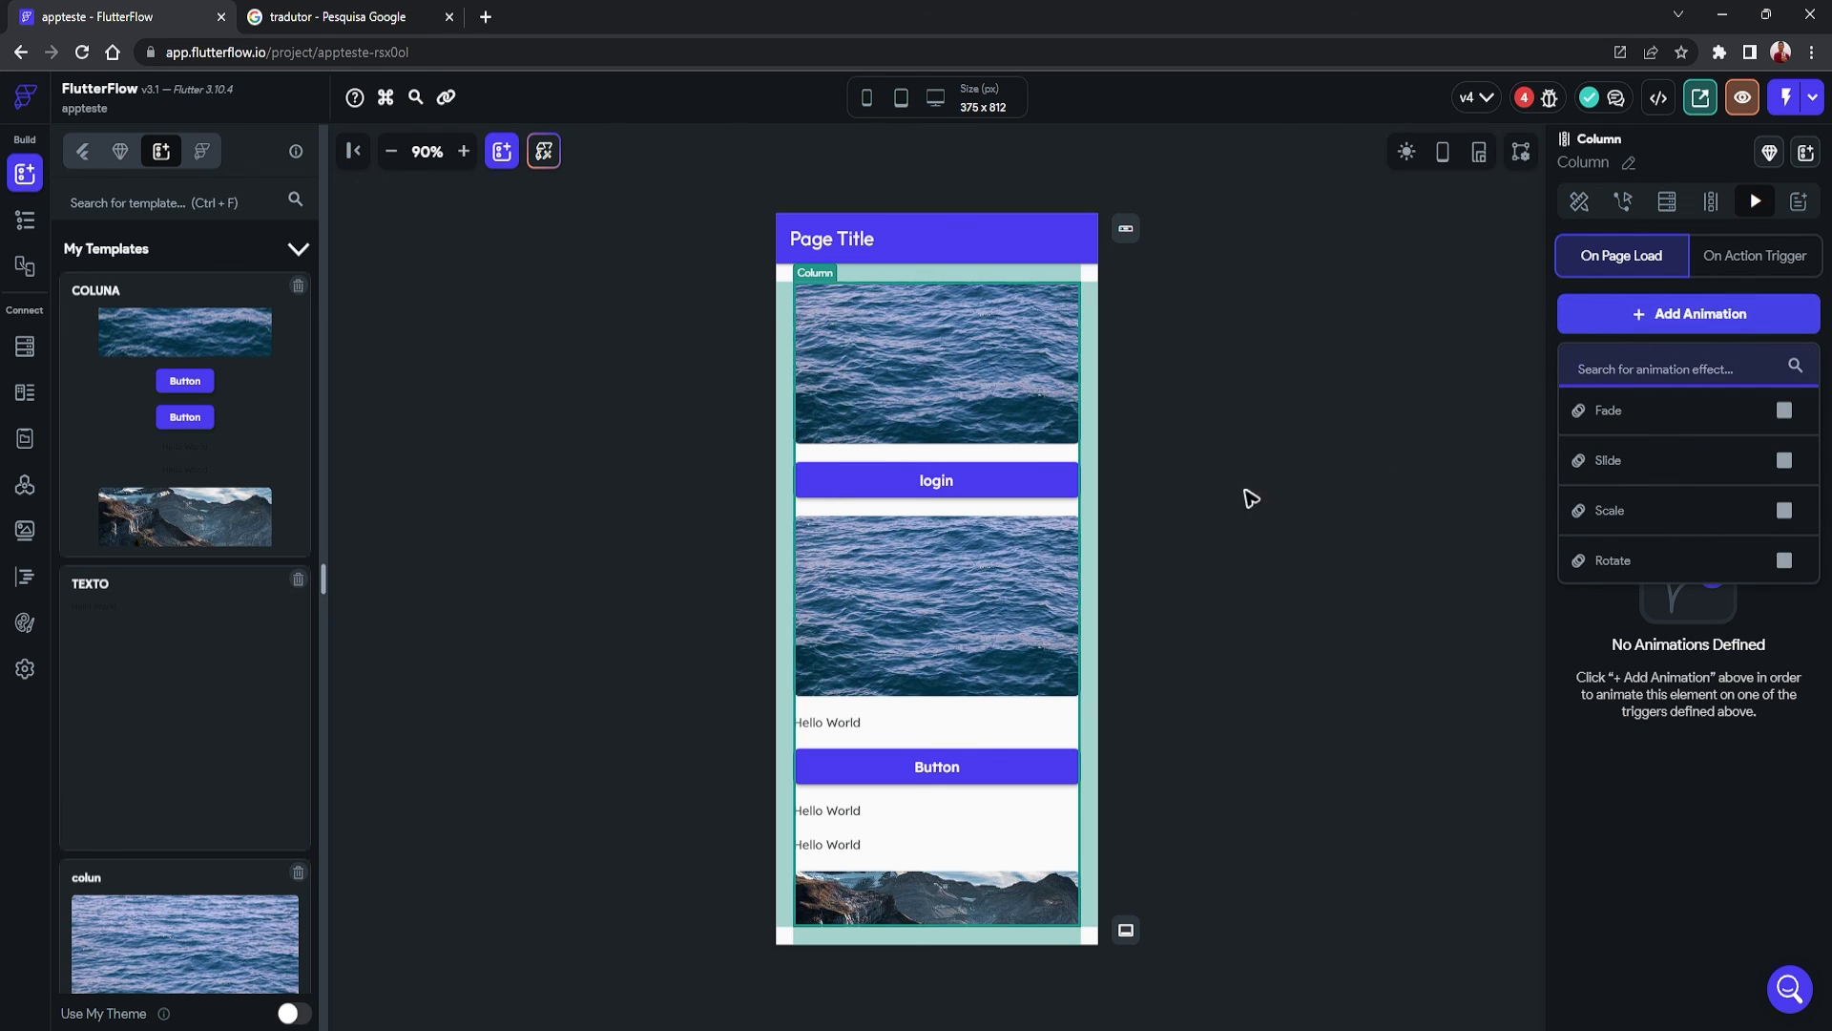
click(953, 480)
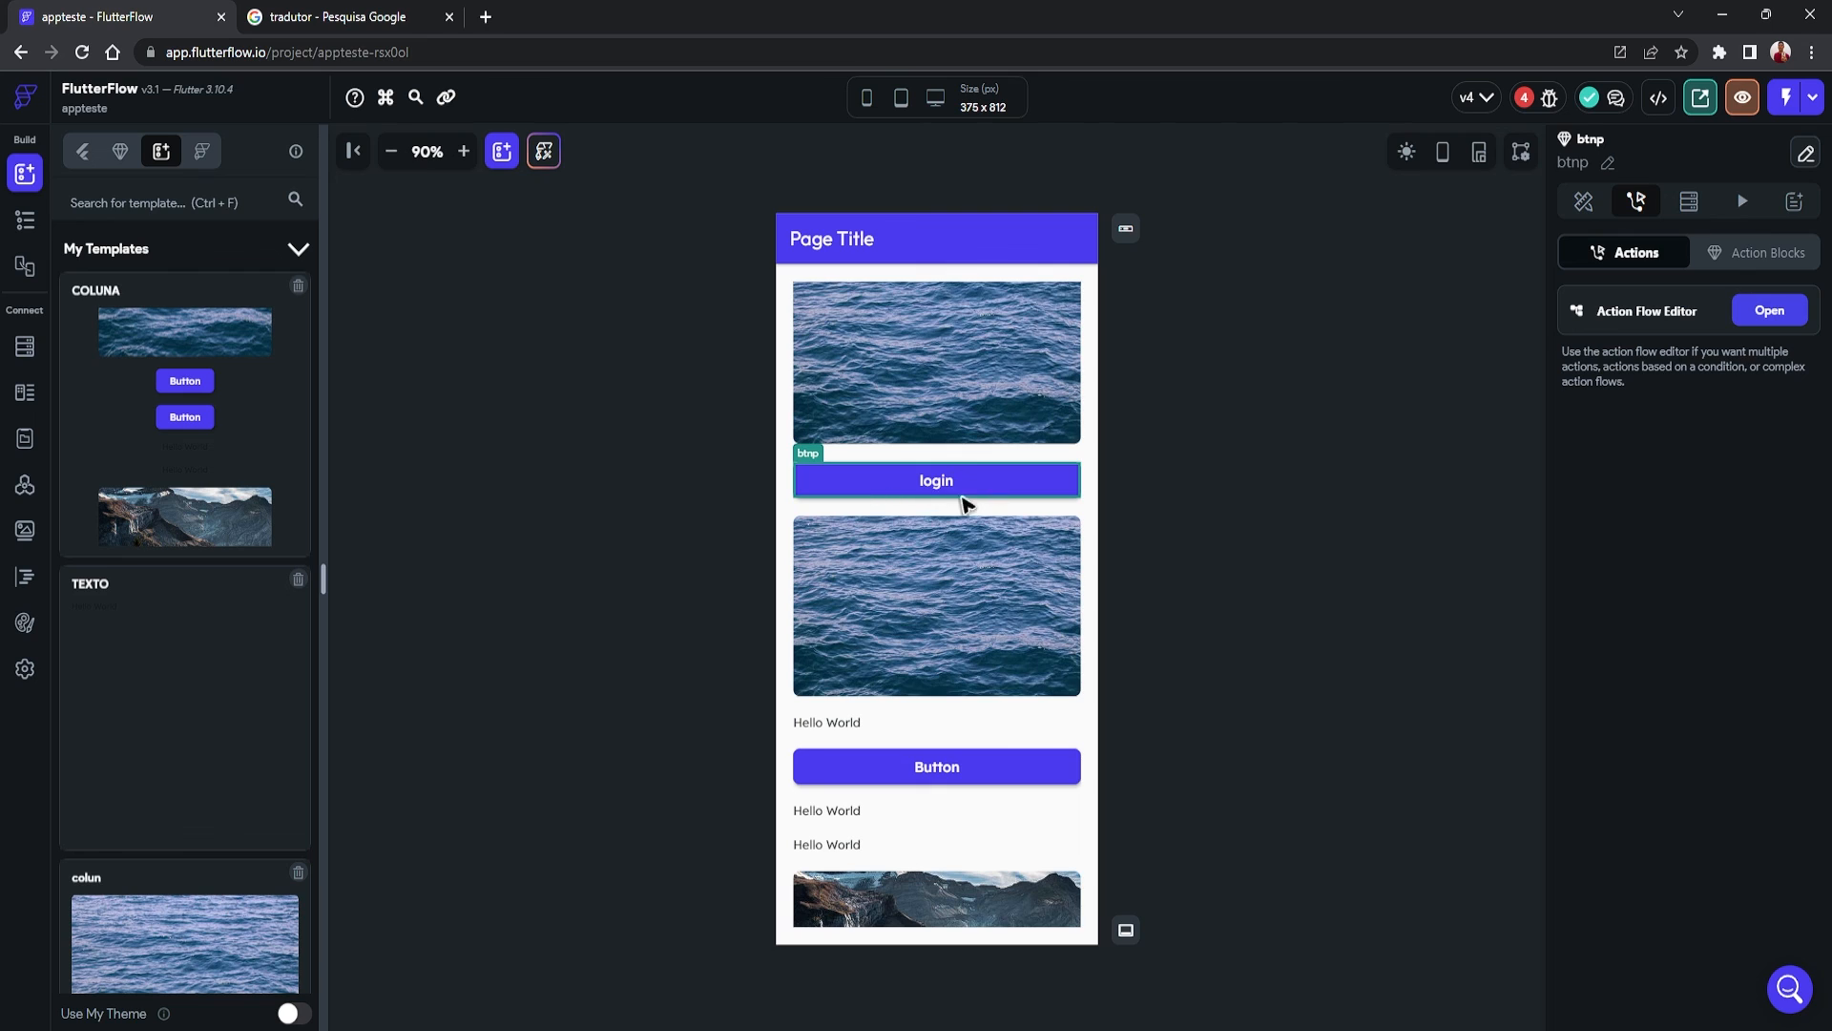
click(1743, 201)
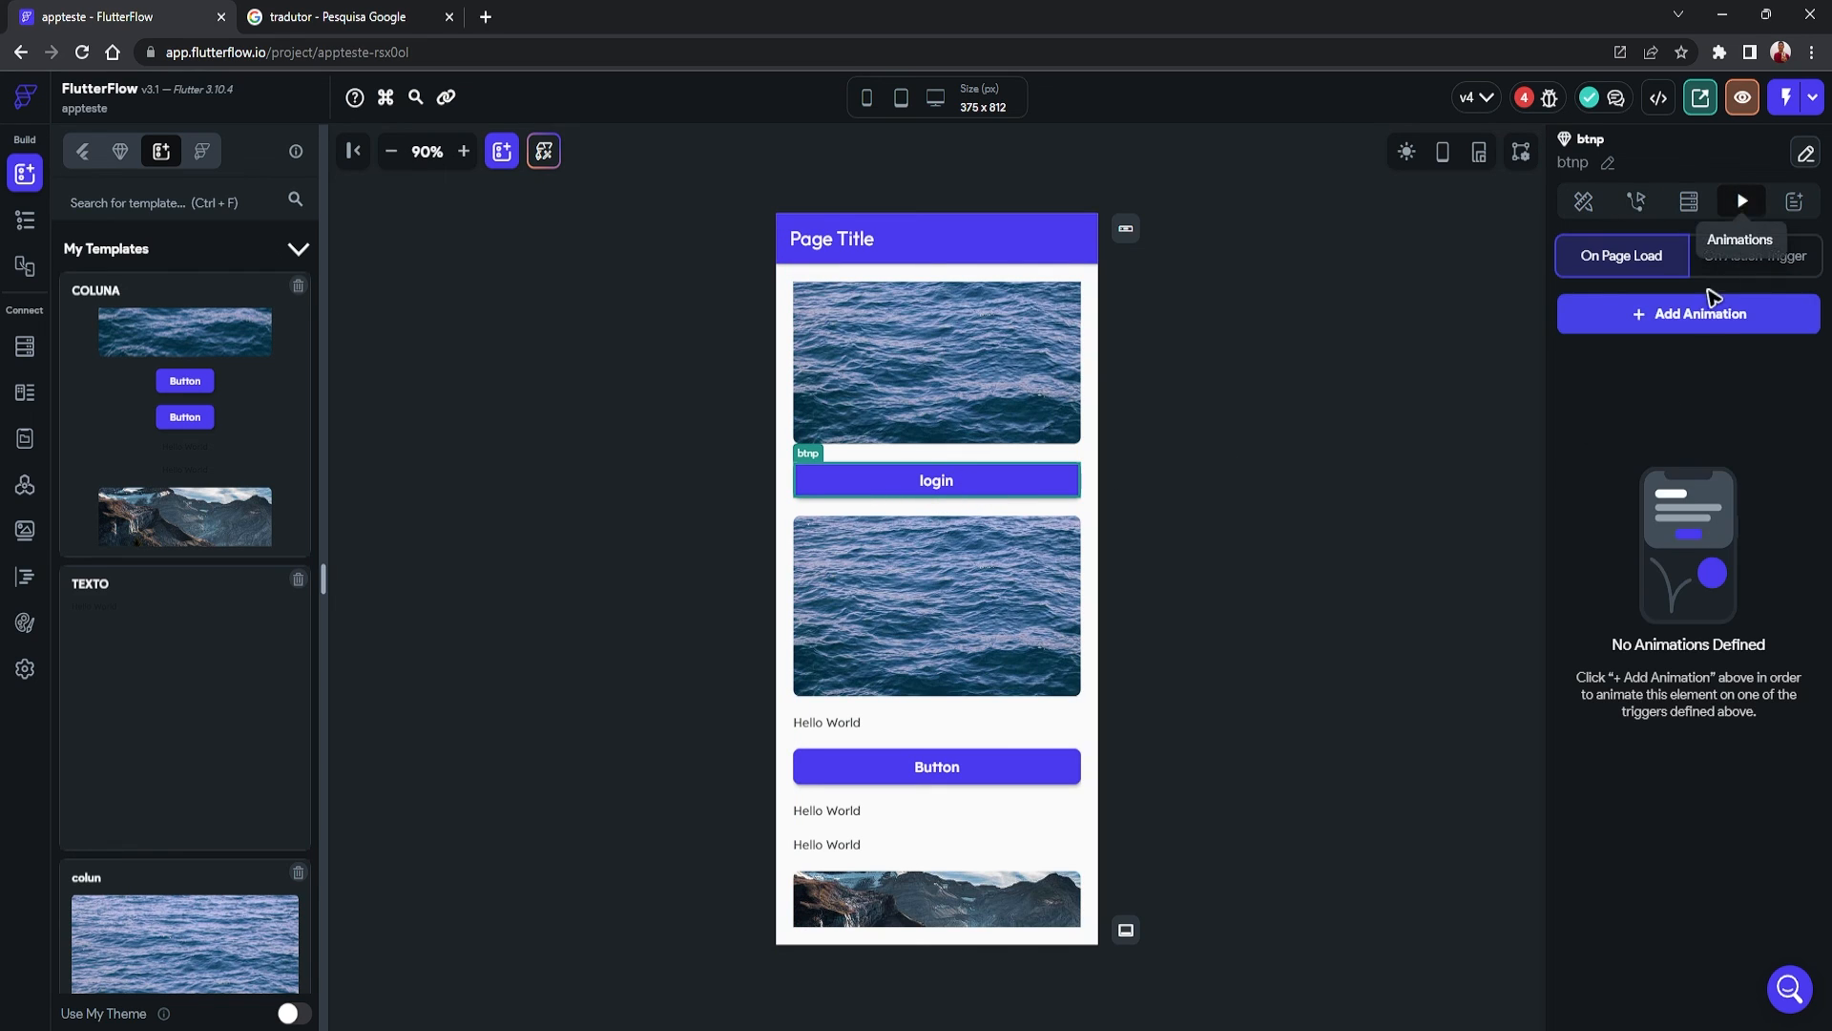
click(1705, 314)
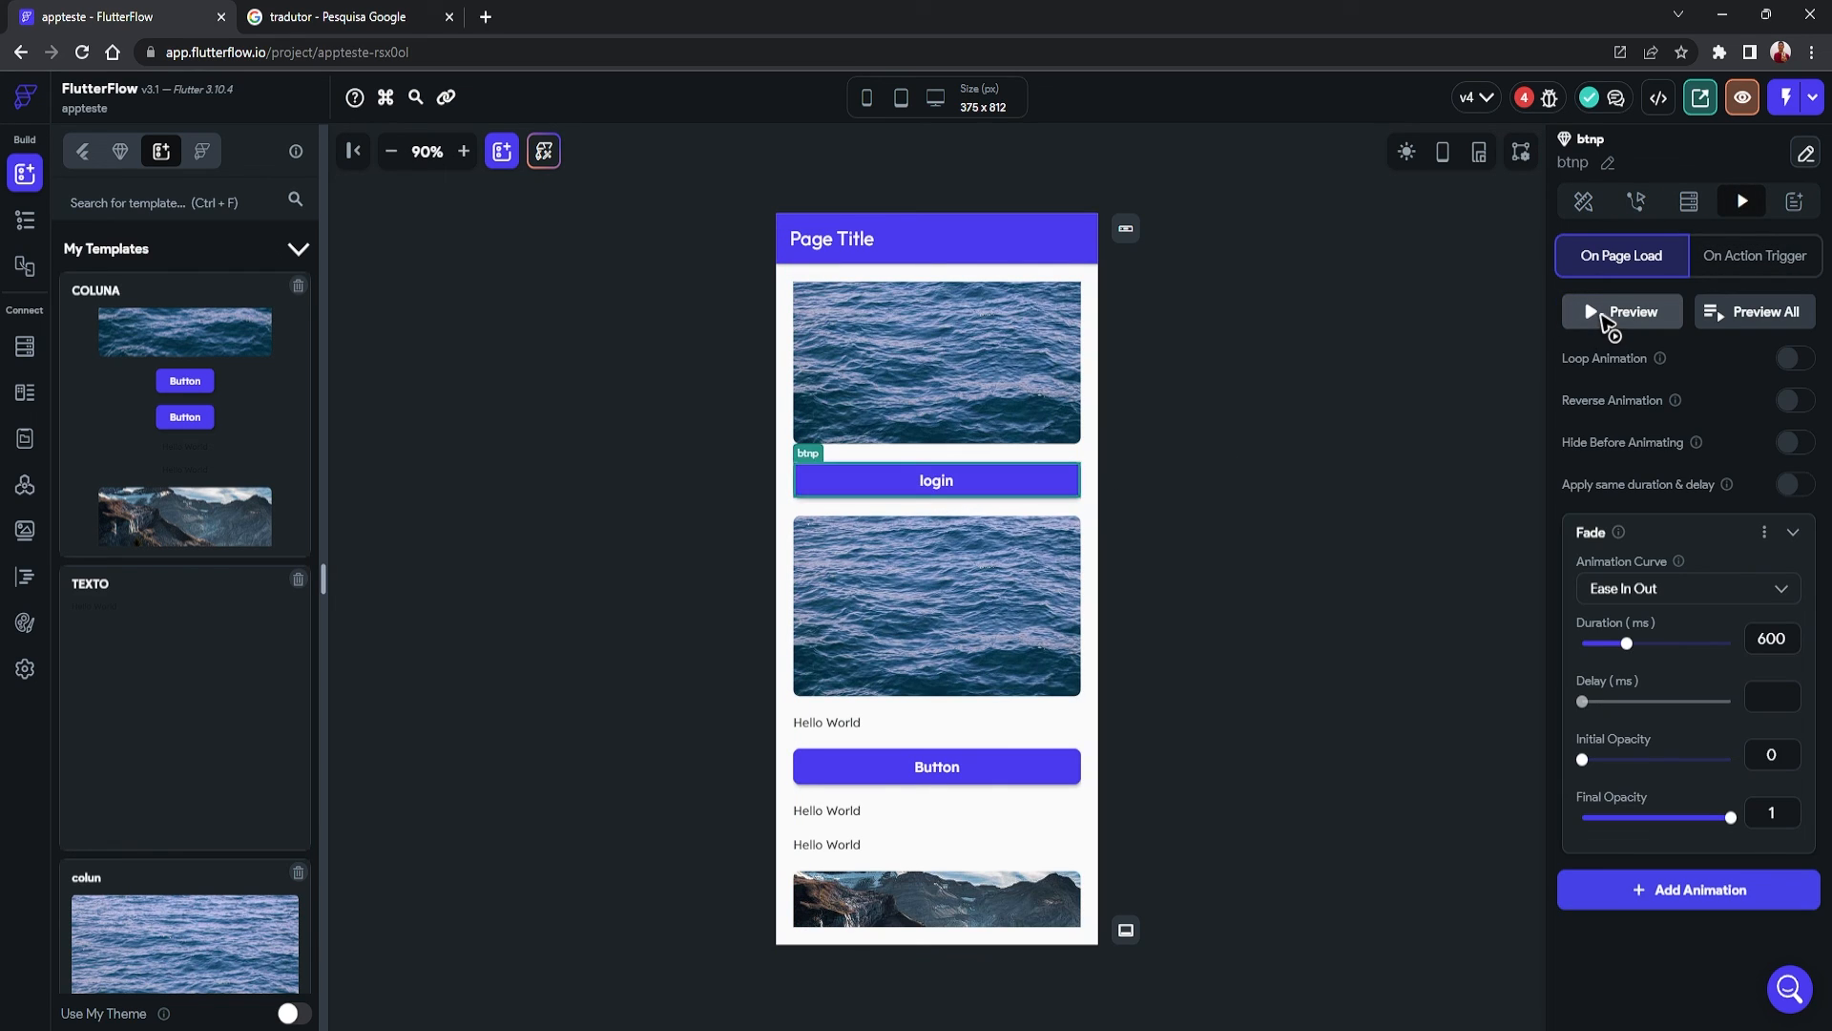
click(1594, 315)
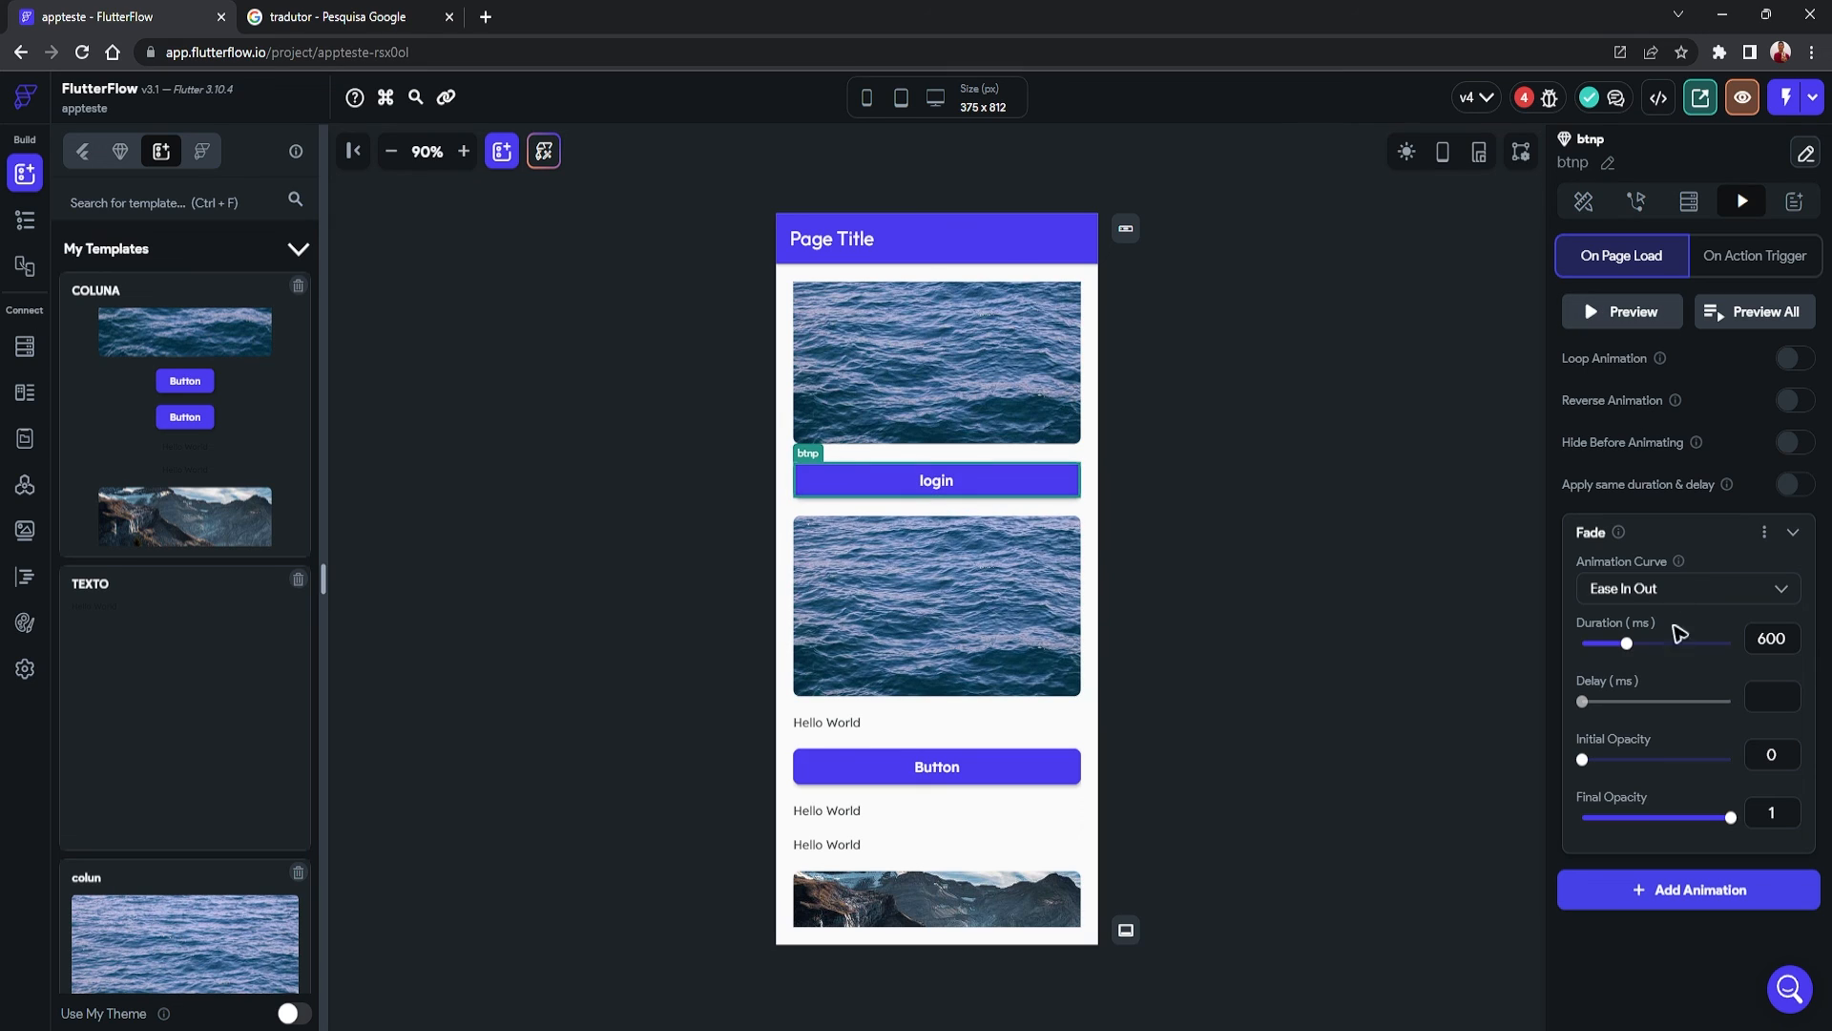
click(1660, 587)
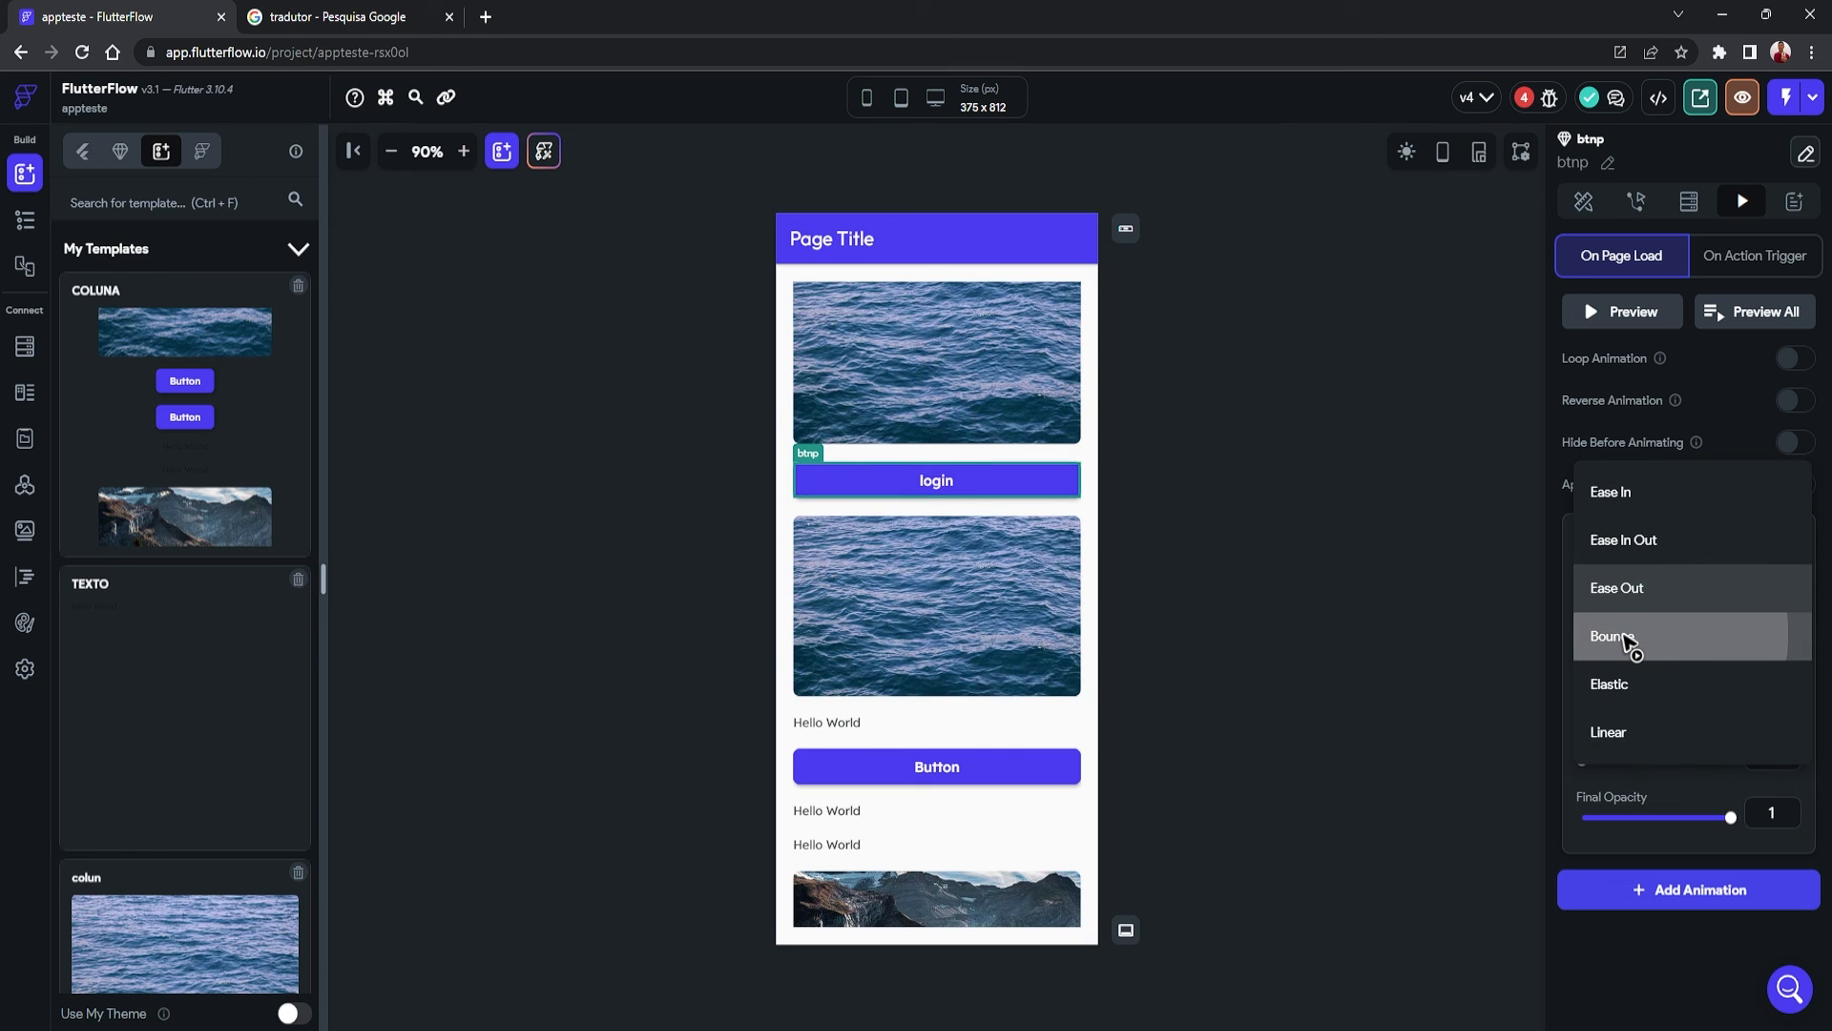
click(1619, 320)
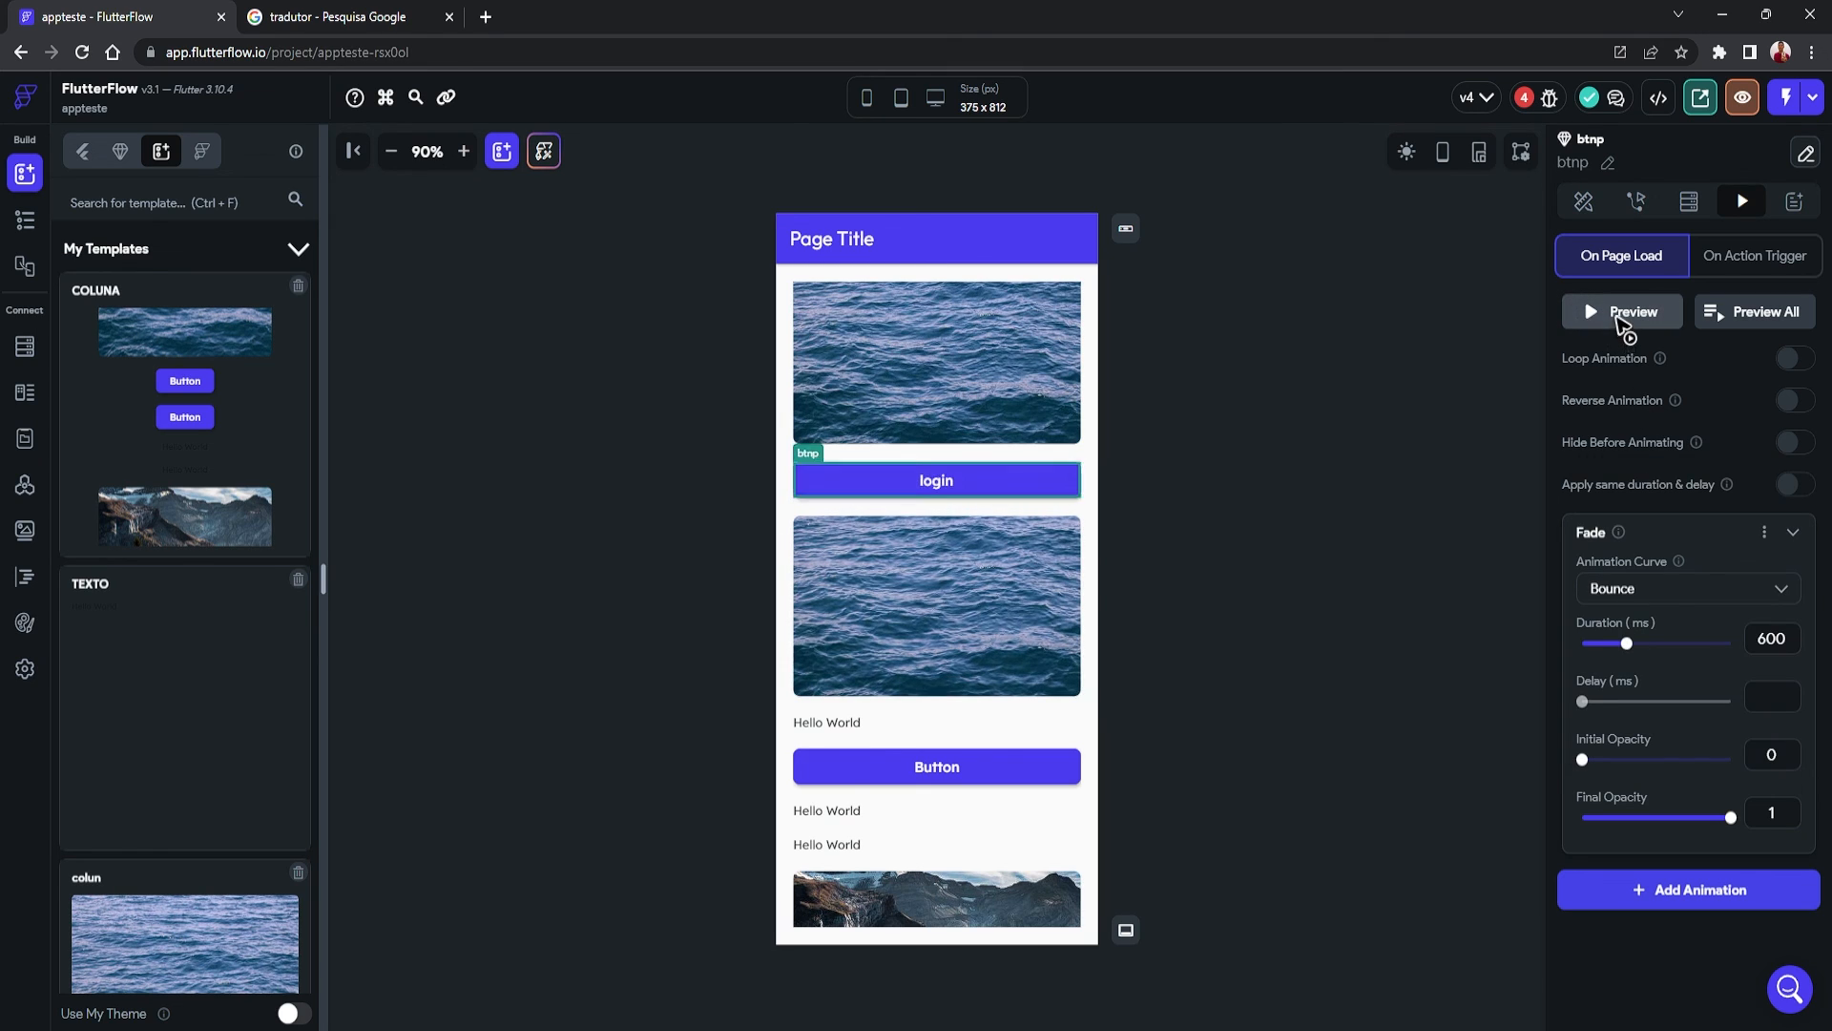
Document botaoprincipal with the comment 'BOTÃO DE LOGIN PARA ACESSO A PAGINA TAL' and save it
click(1796, 203)
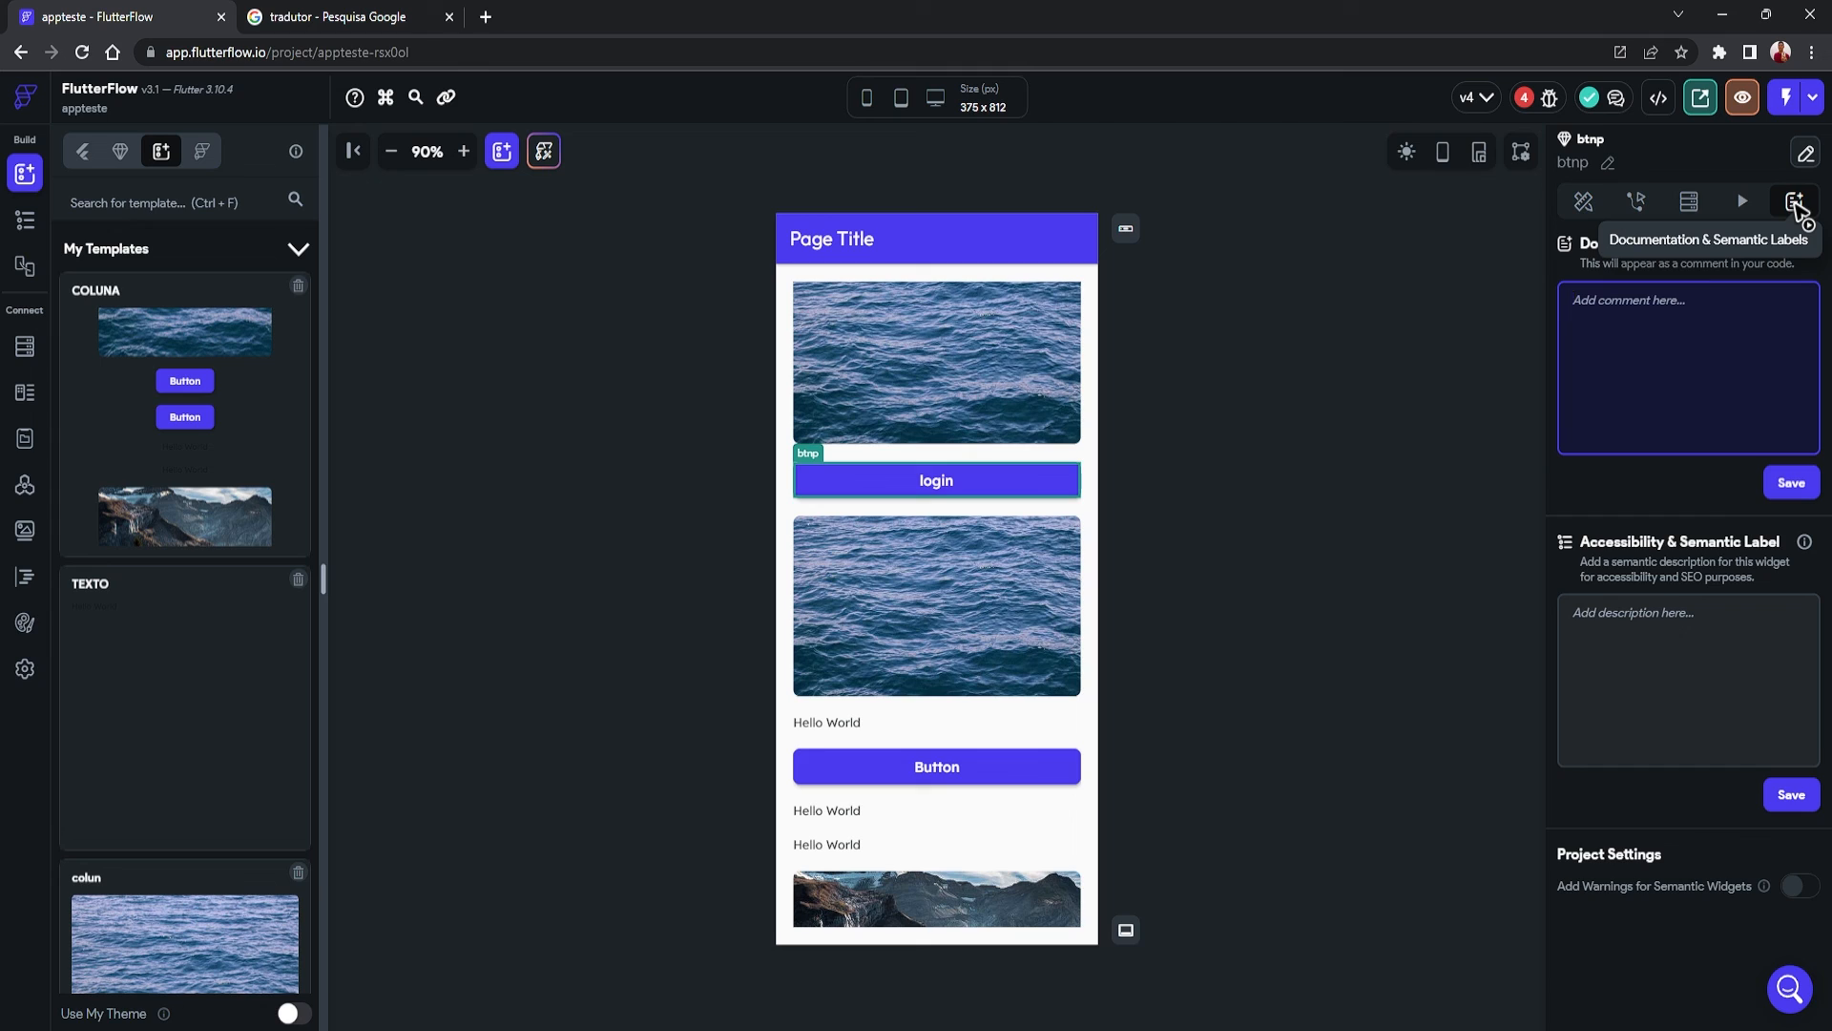
click(1698, 331)
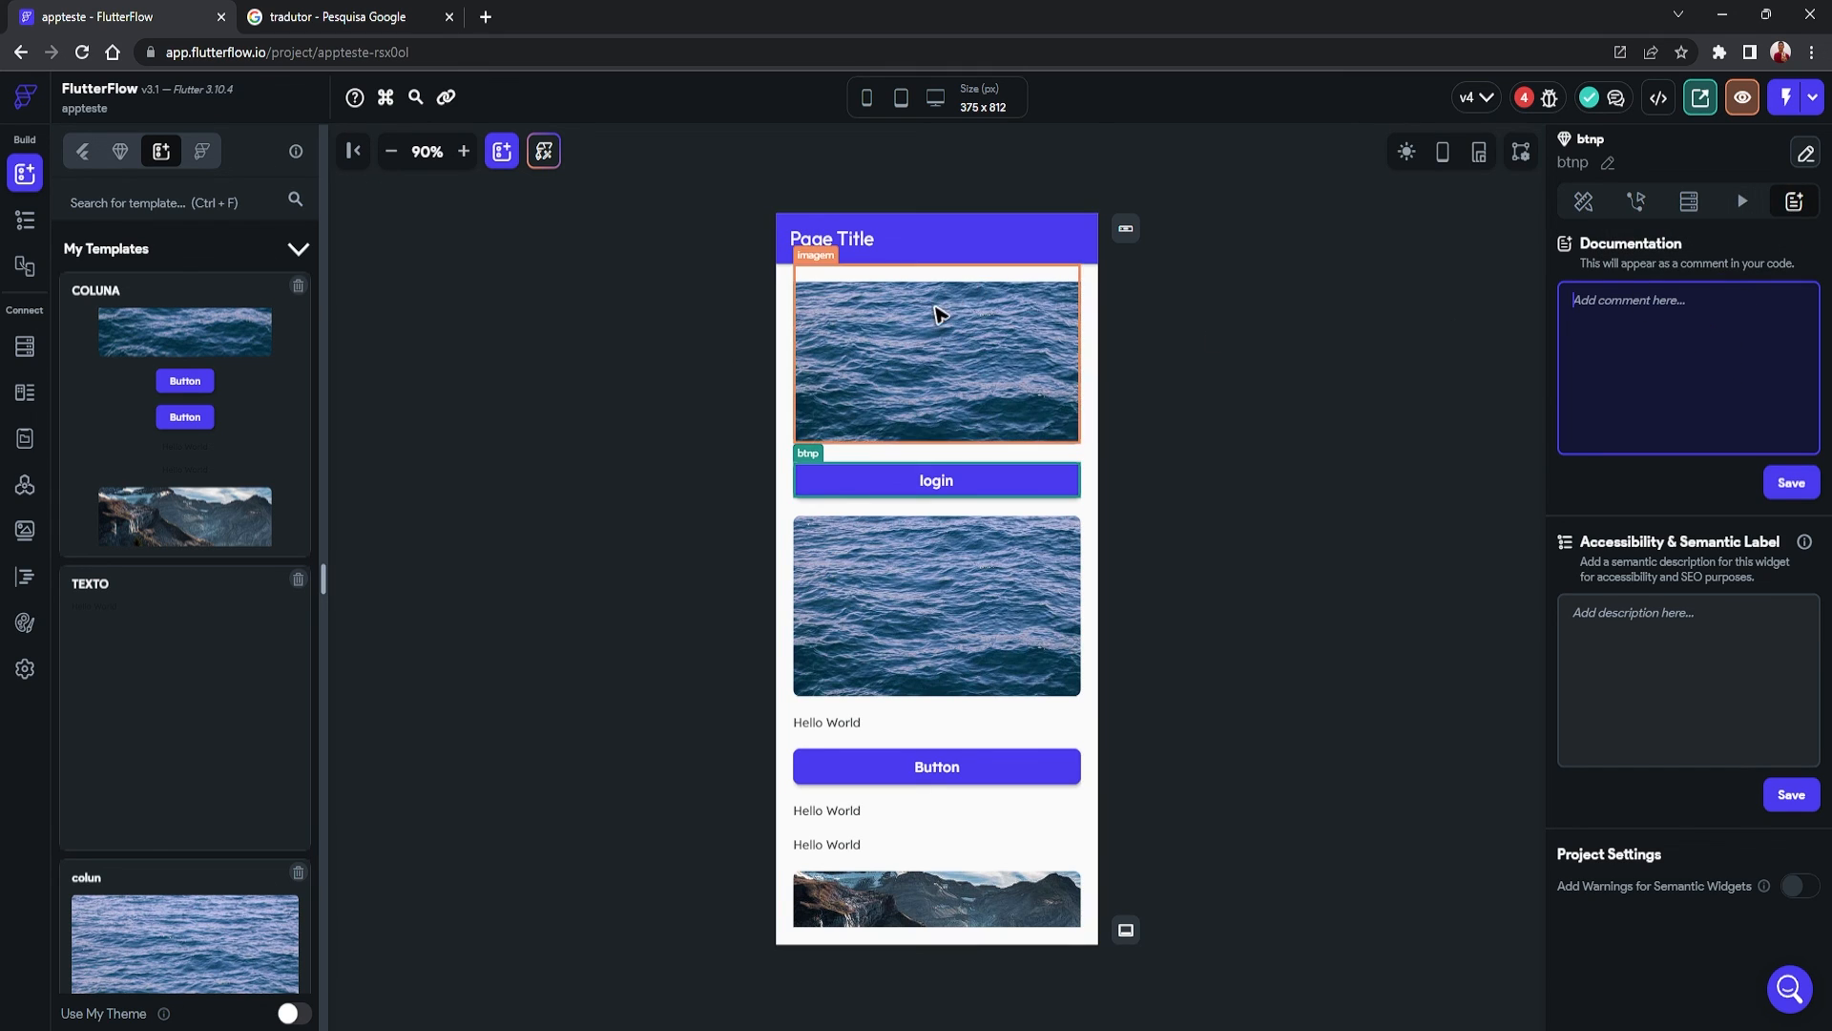
click(1009, 768)
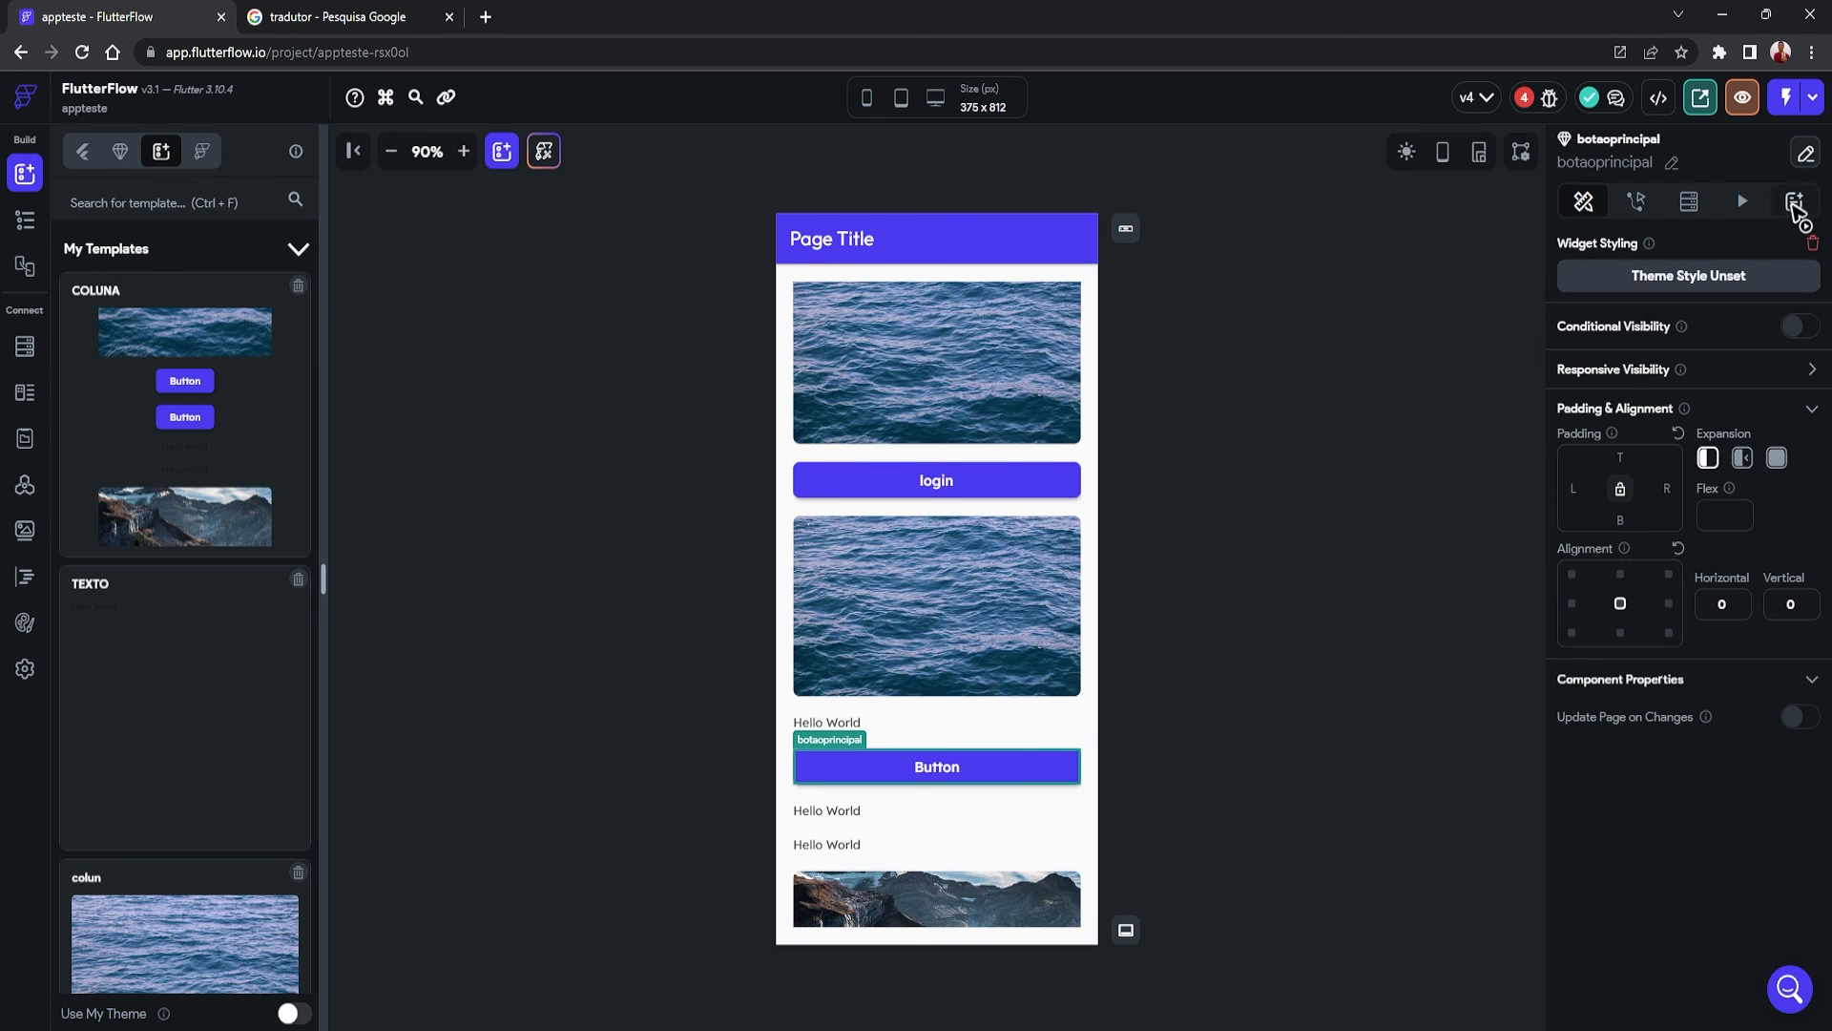
click(1793, 203)
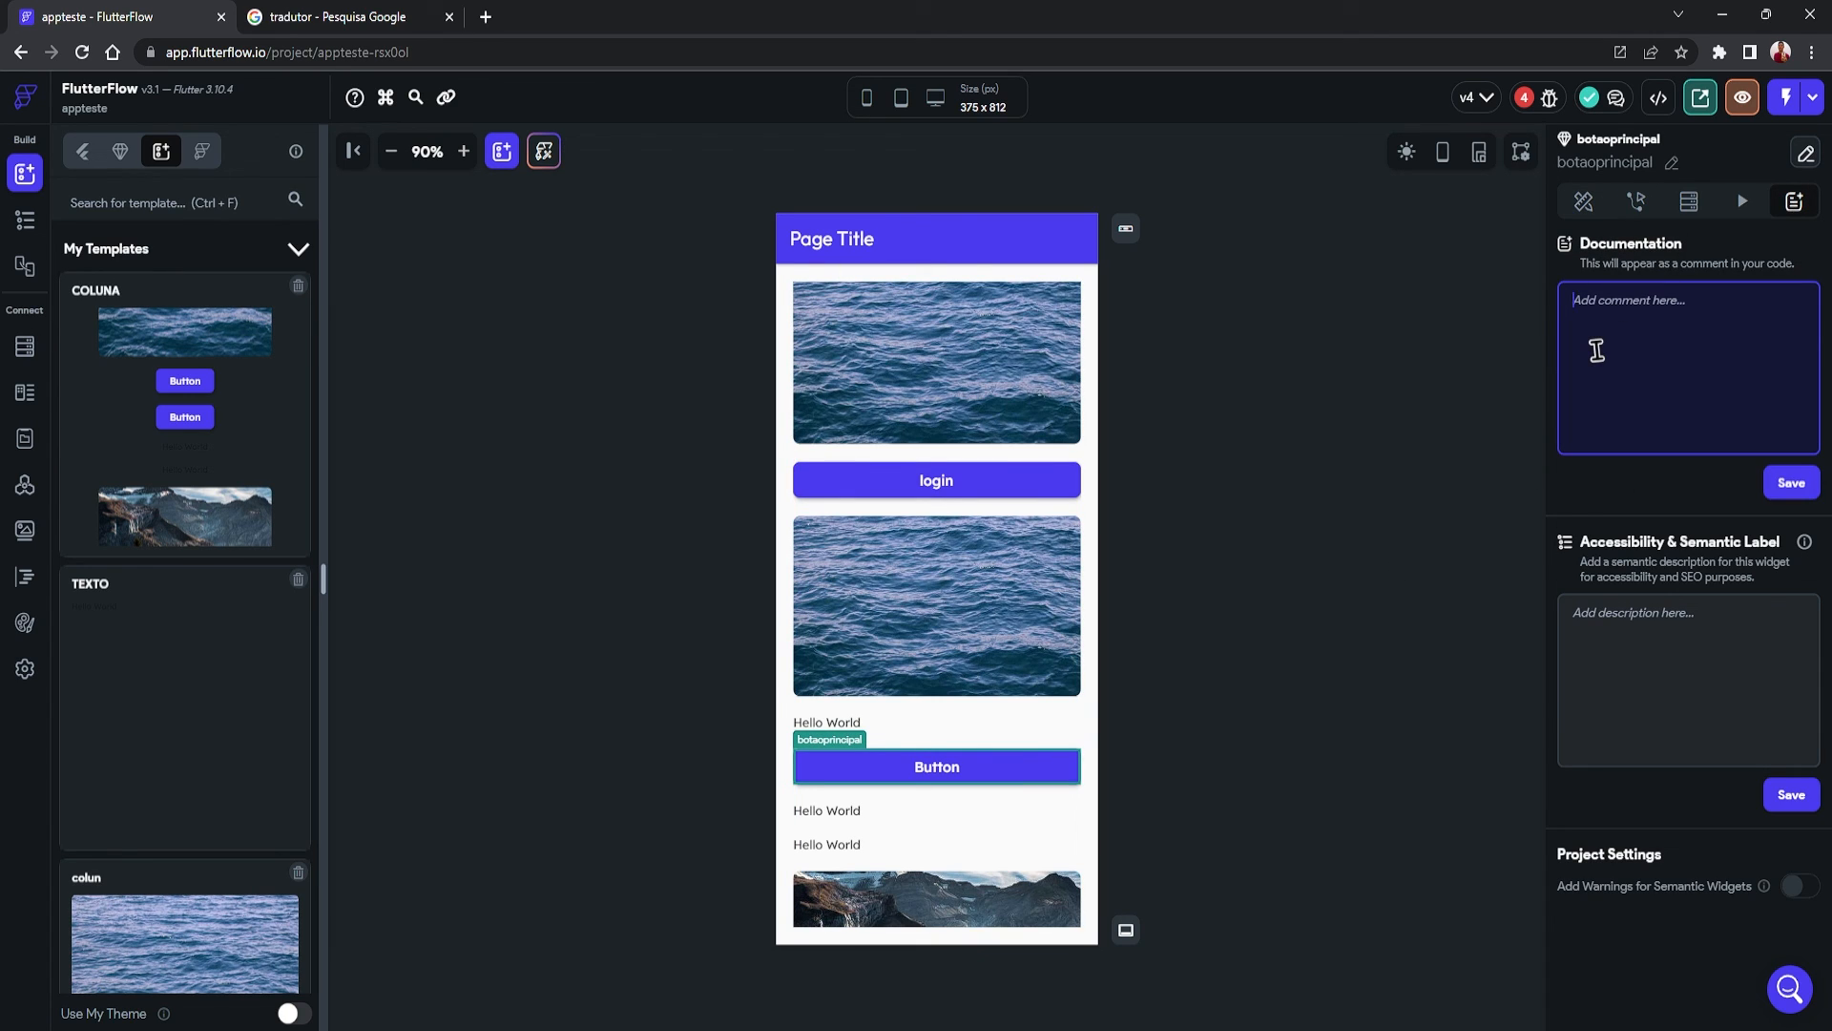
text(BOTÃO DE LOGIN PARA ACESSO)
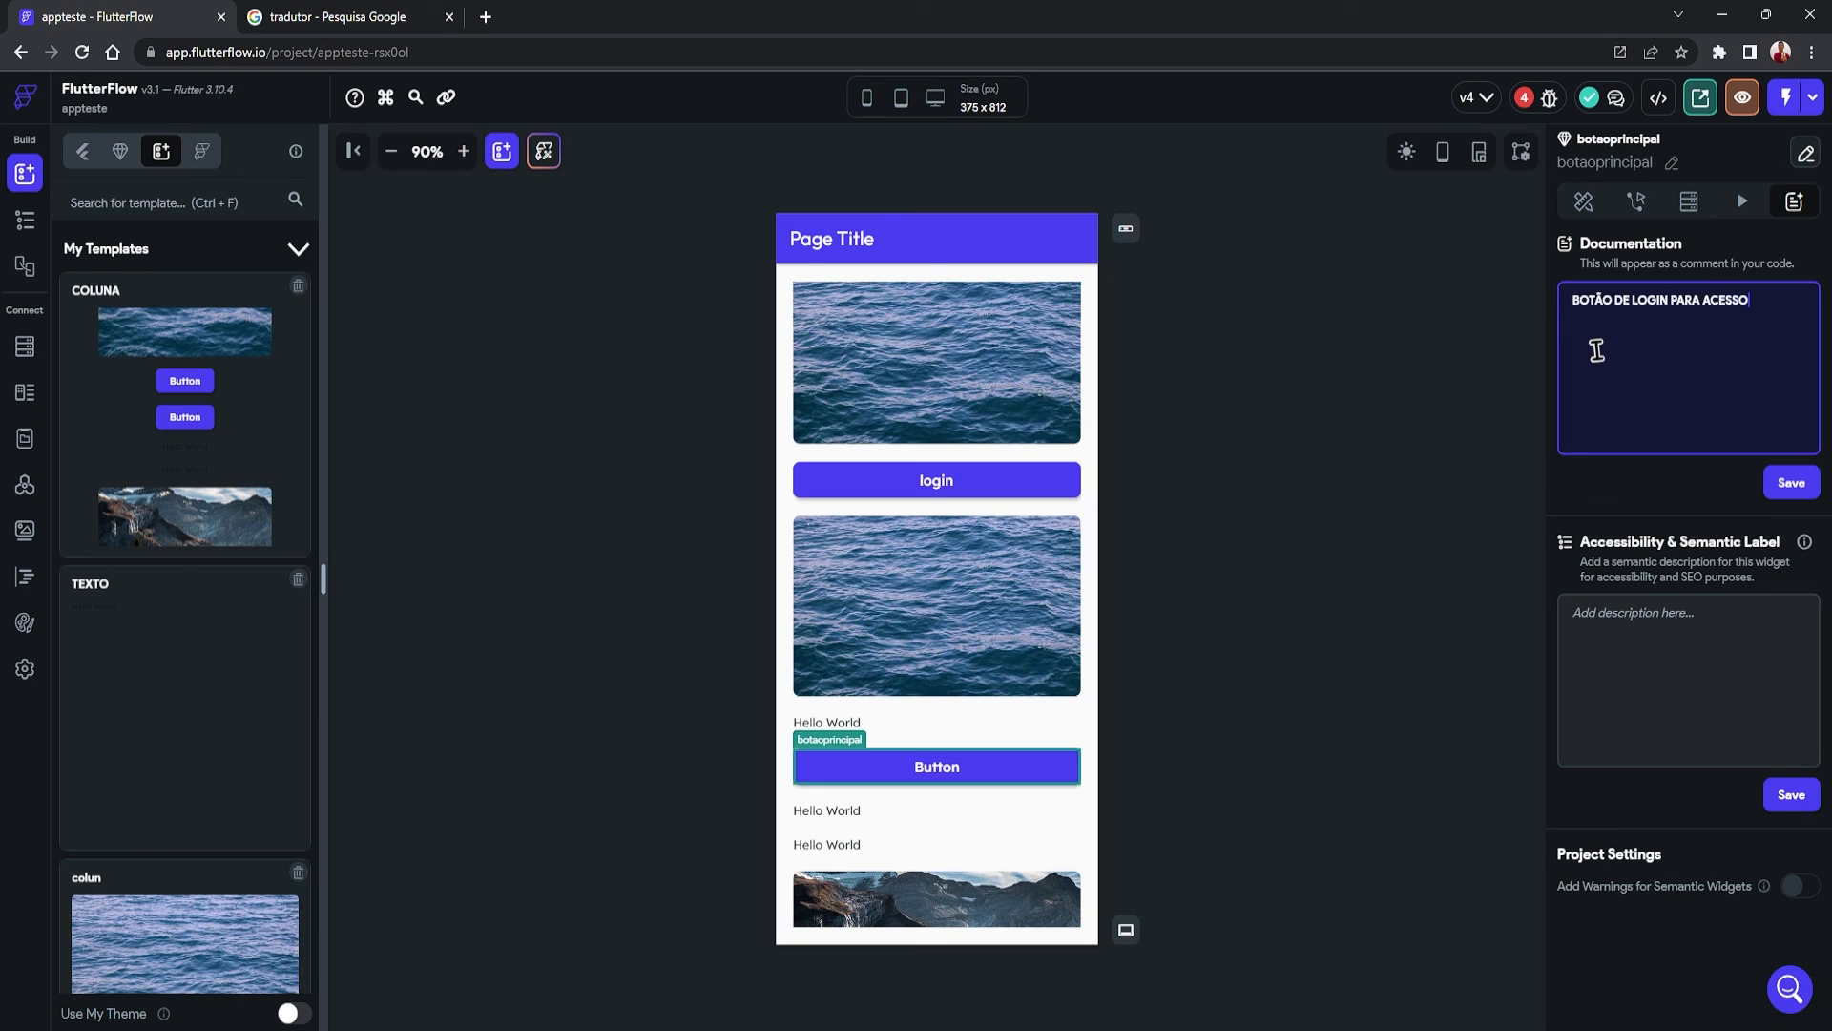
text( A PAGINA TAL)
click(1791, 488)
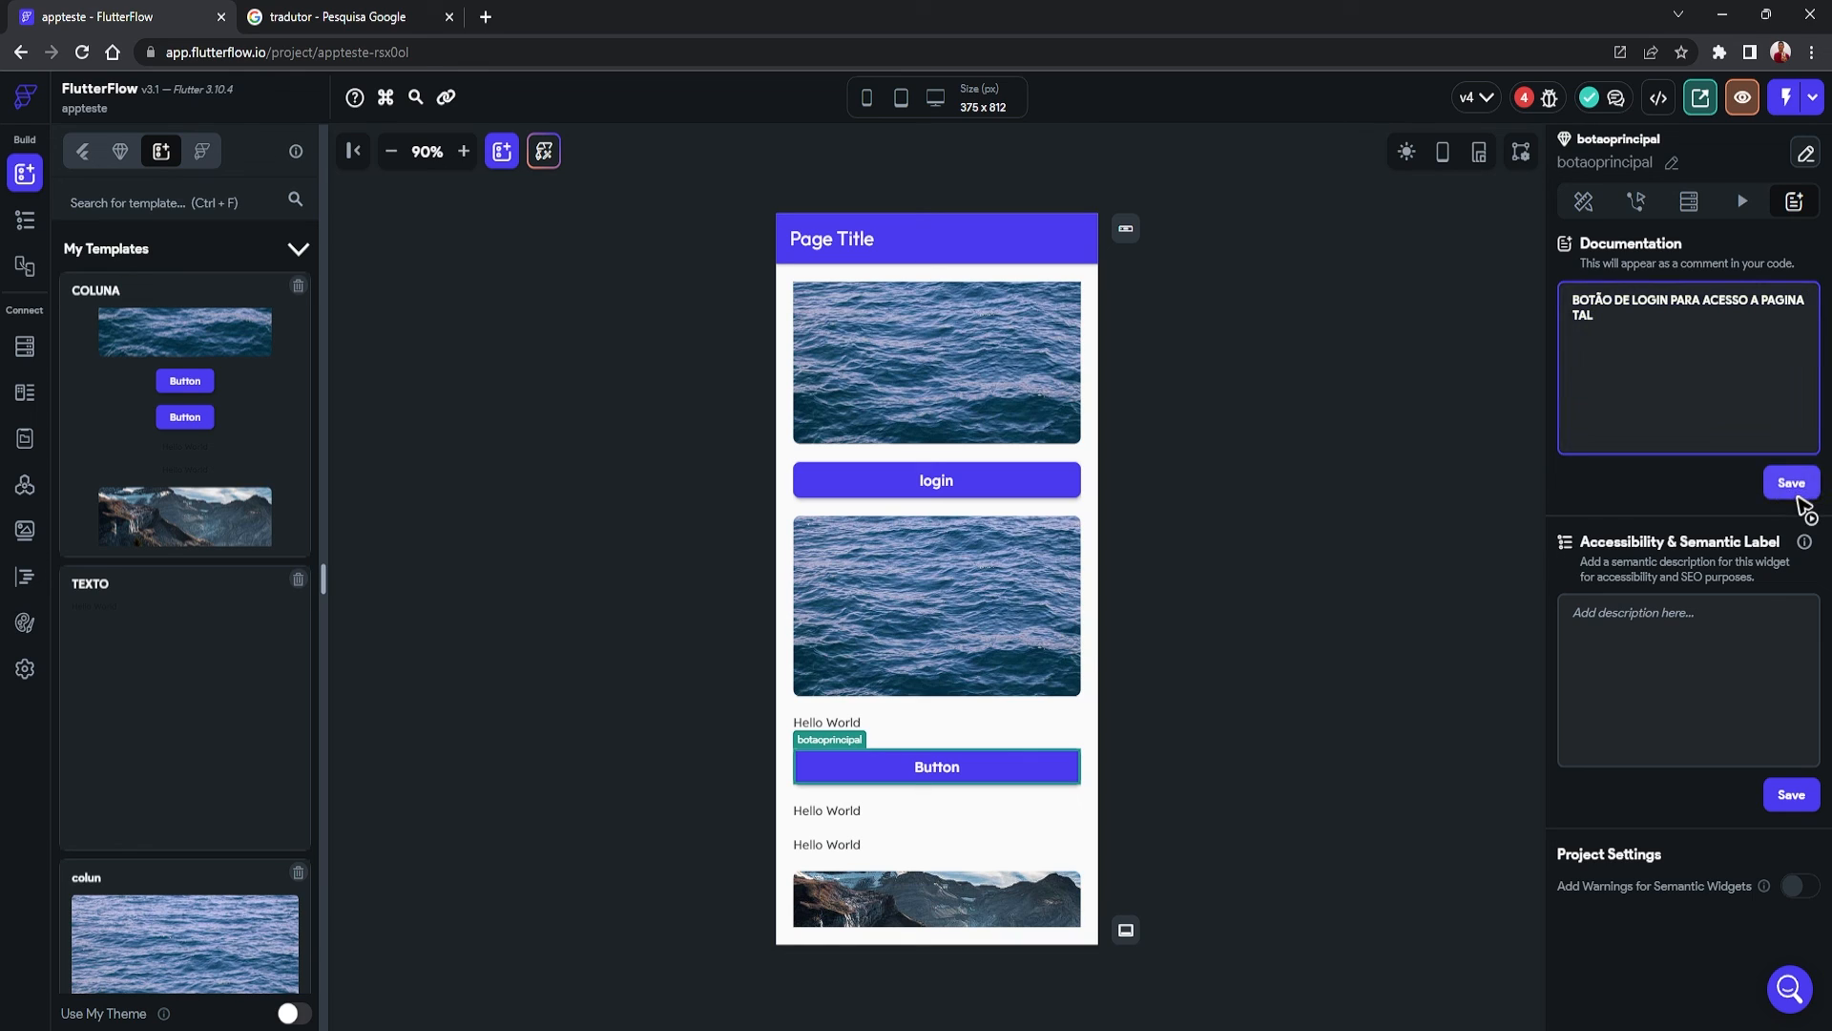